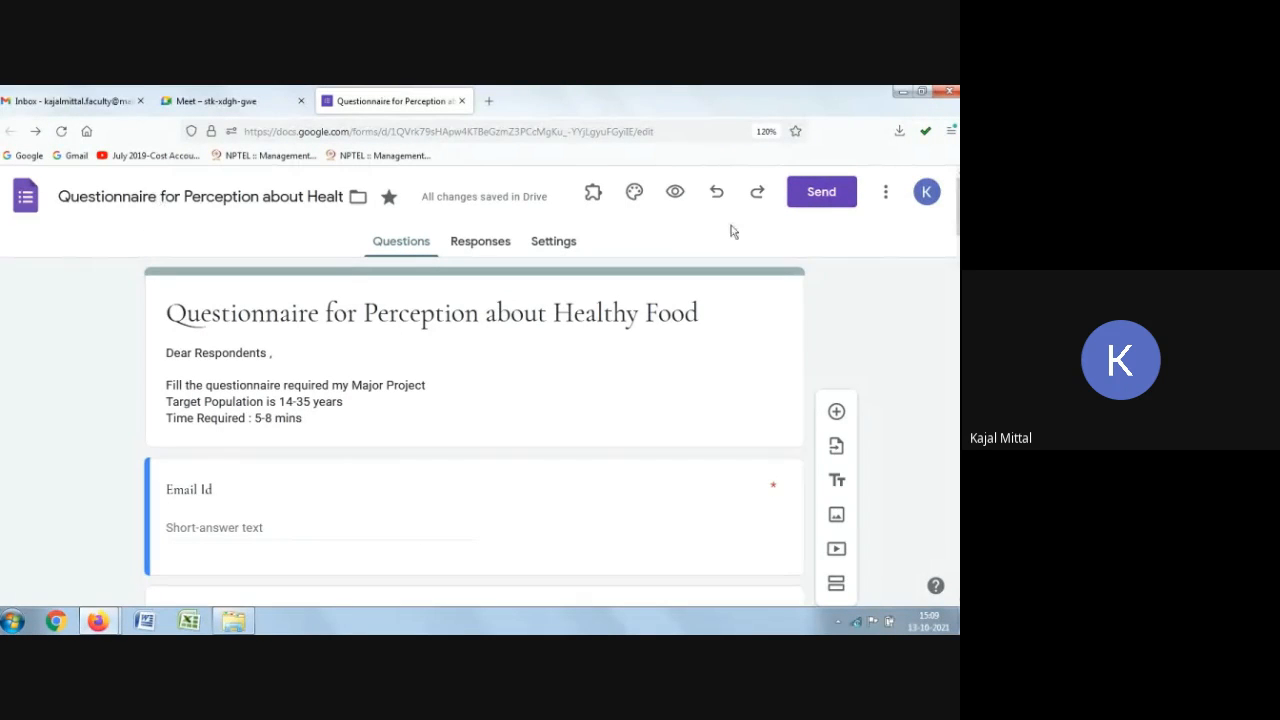
Step: Open the send dialog for the form and enter the recipient's e-mail address
left_click(143, 196)
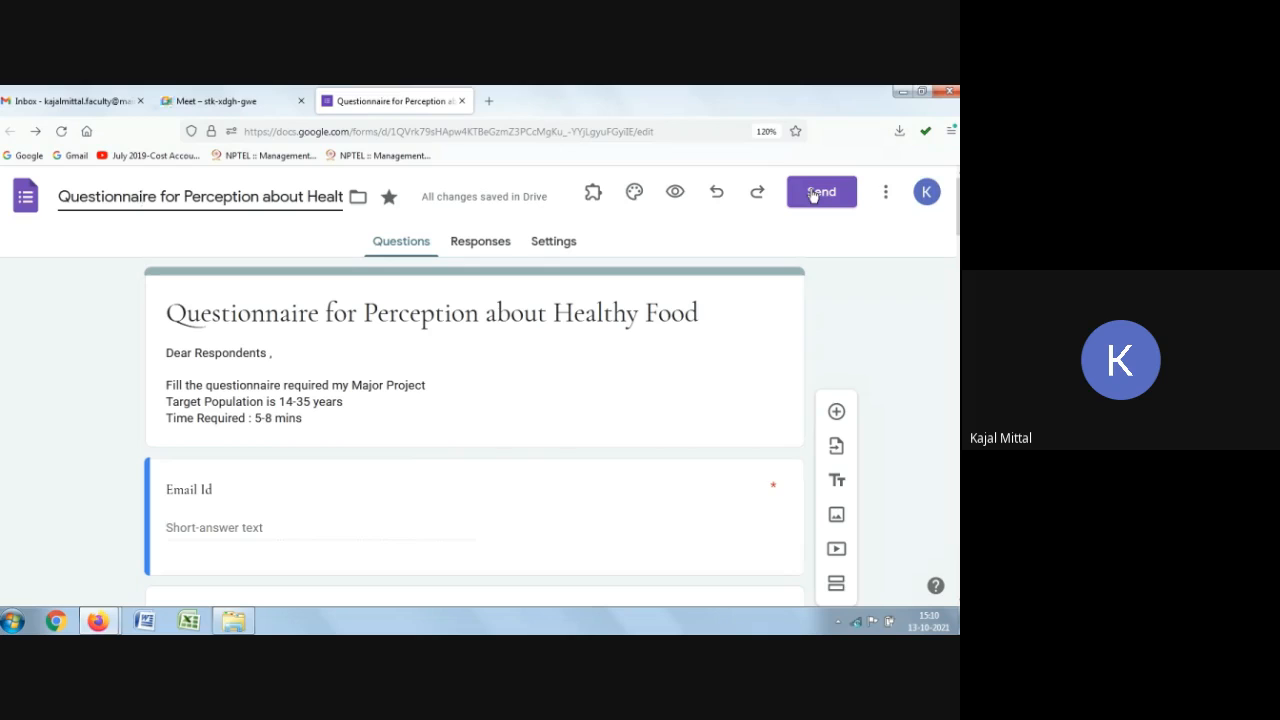
left_click(812, 195)
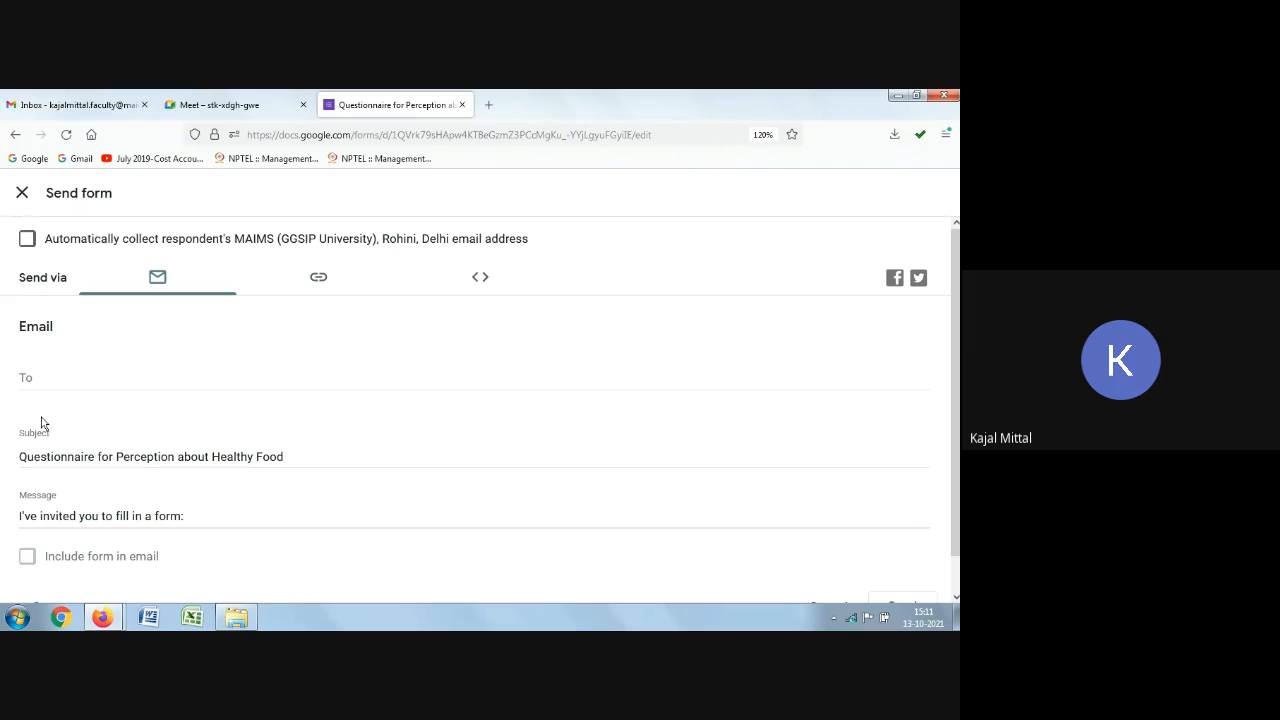
left_click(55, 380)
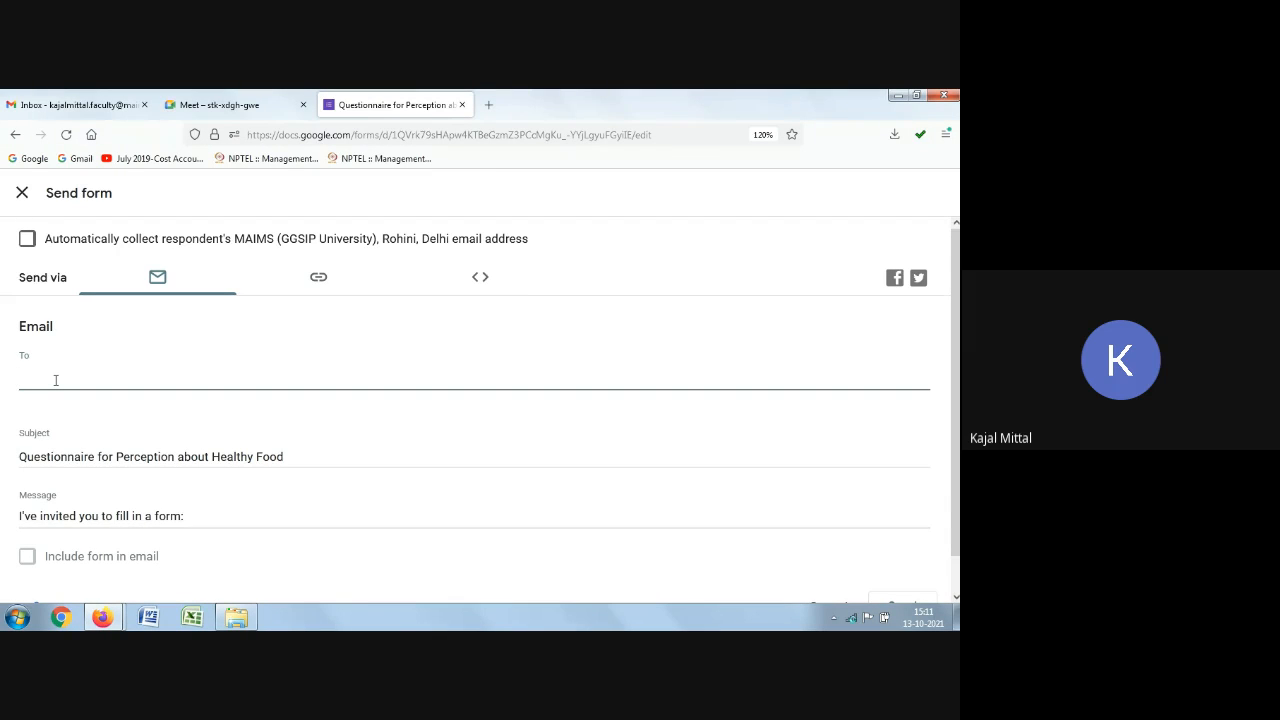
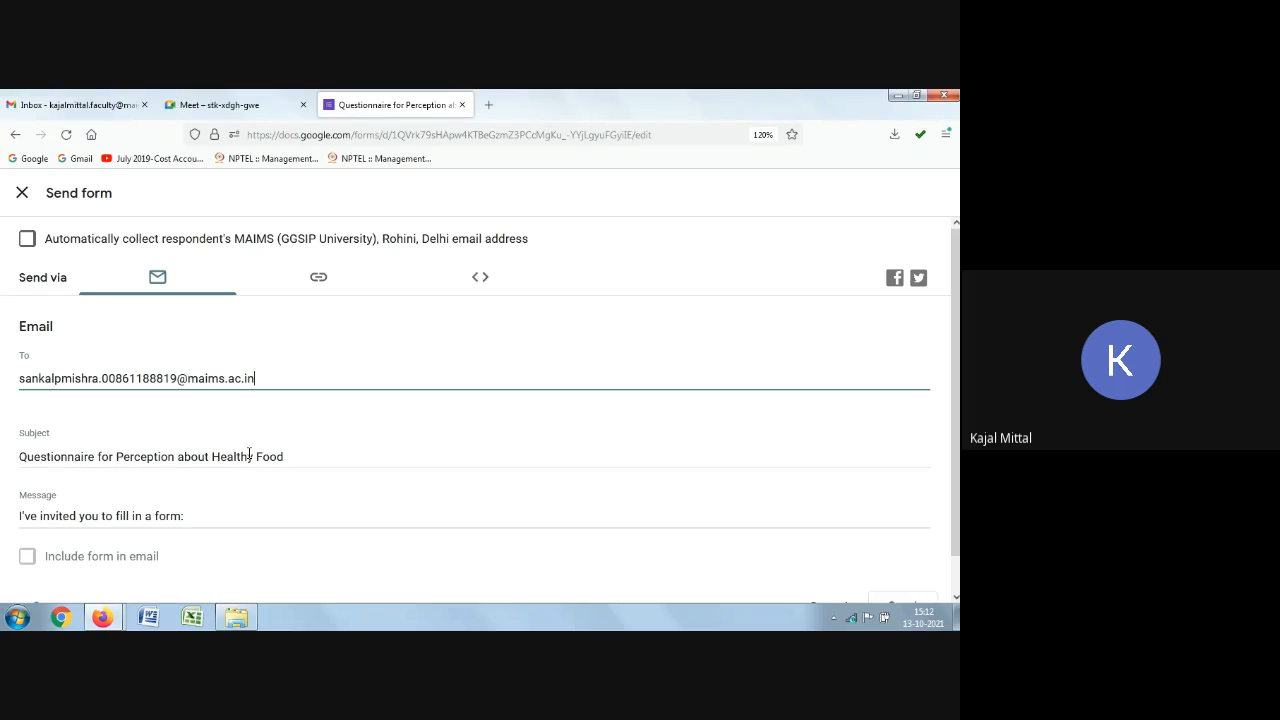
Step: Append "Please Fill the form for my research project , Your response is highly appreciated" to the invitation message
scroll(11, 523, "down", 1)
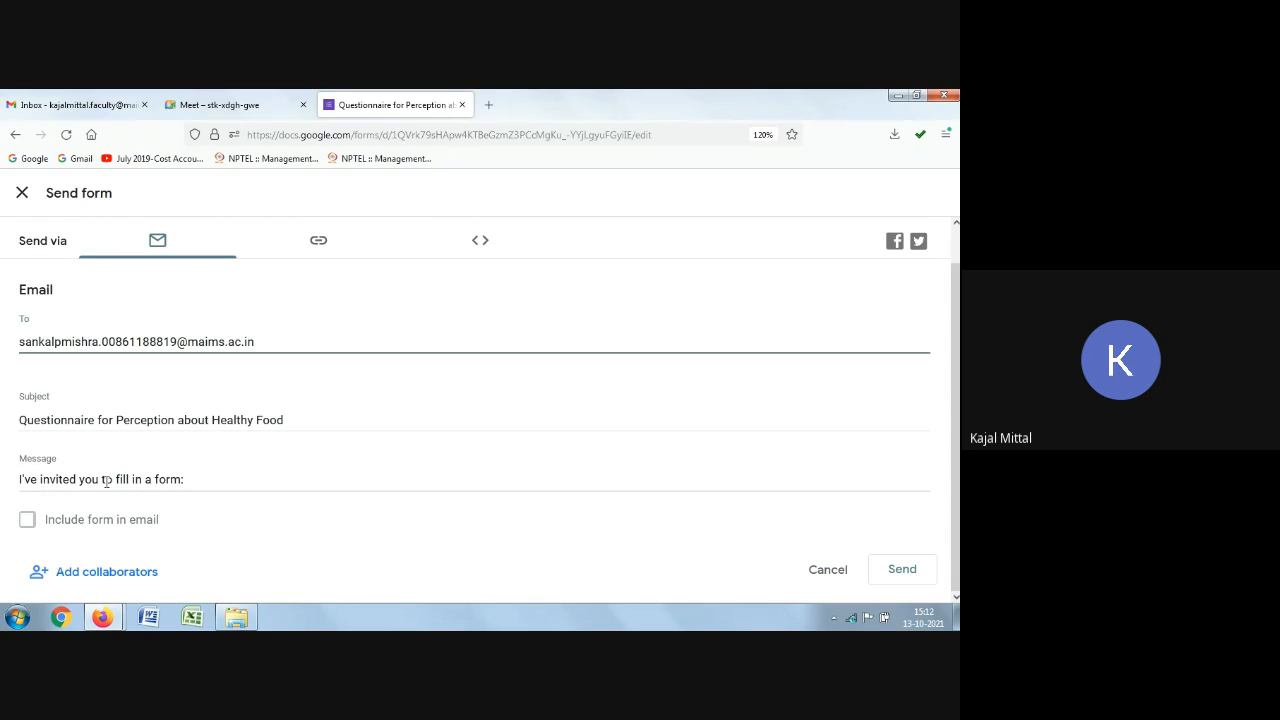
left_click(196, 480)
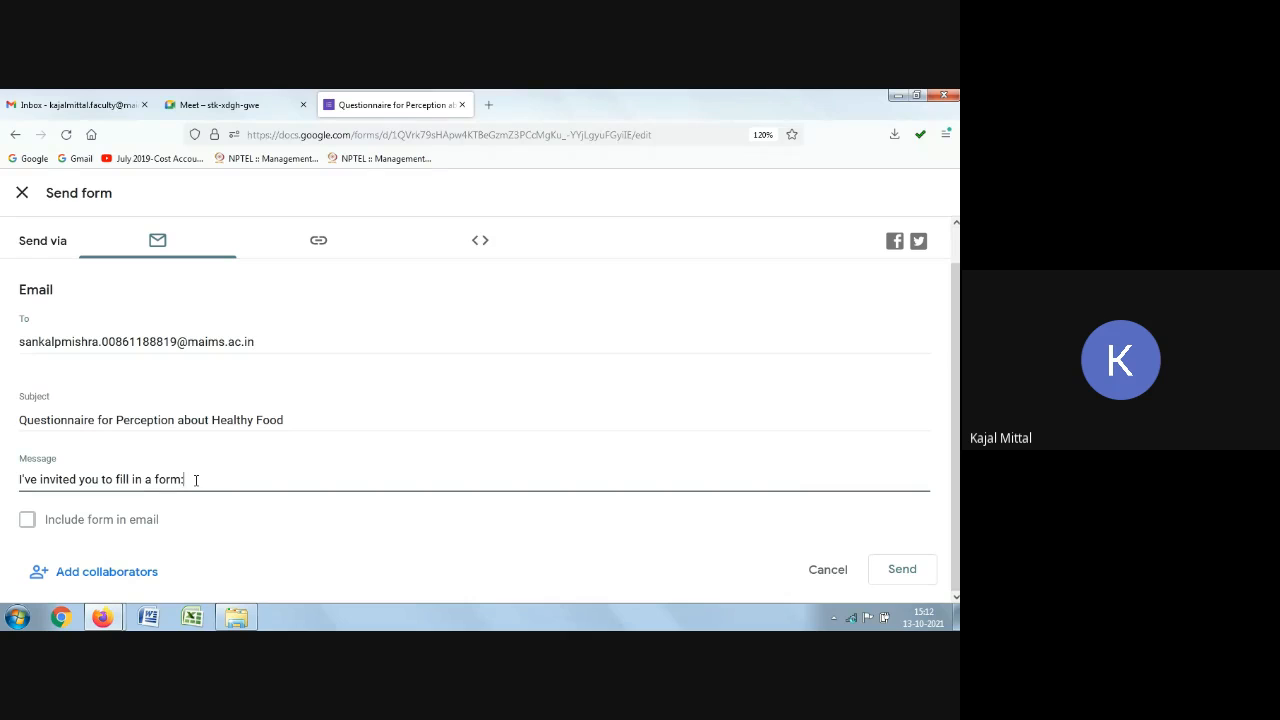
type("Please Fill the form my")
key("BackSpace")
key("BackSpace")
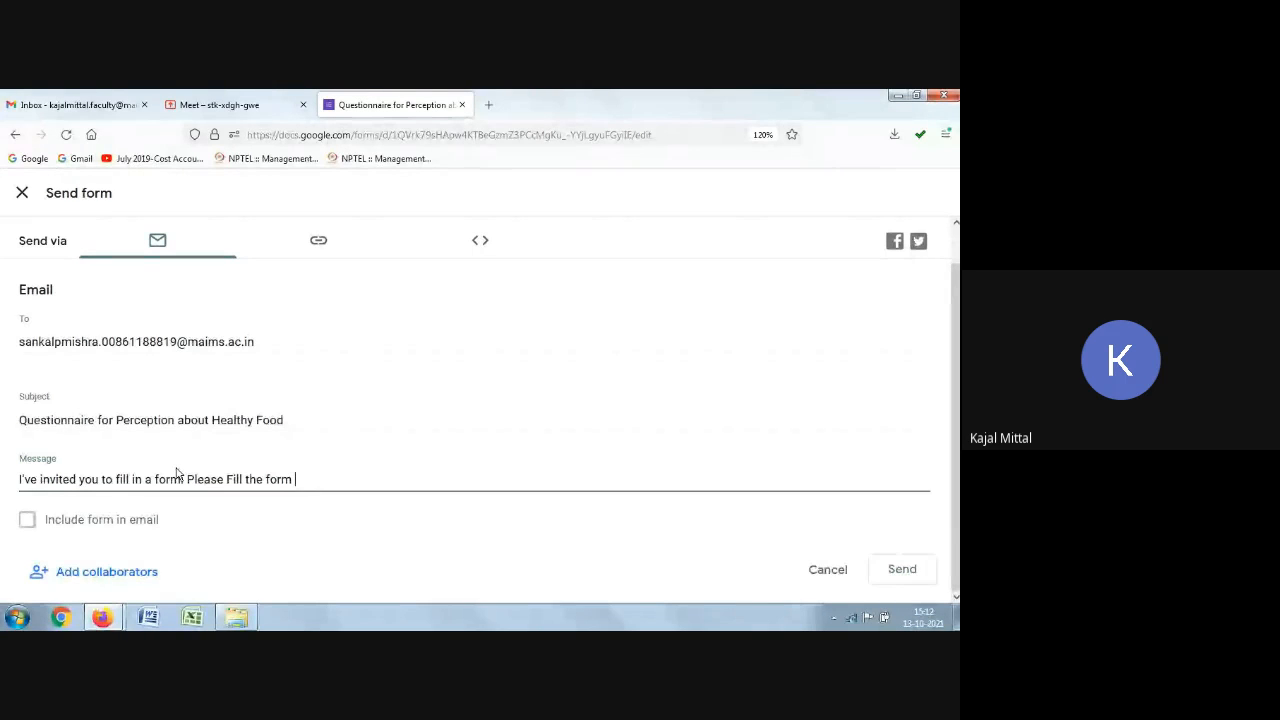
type("for my res")
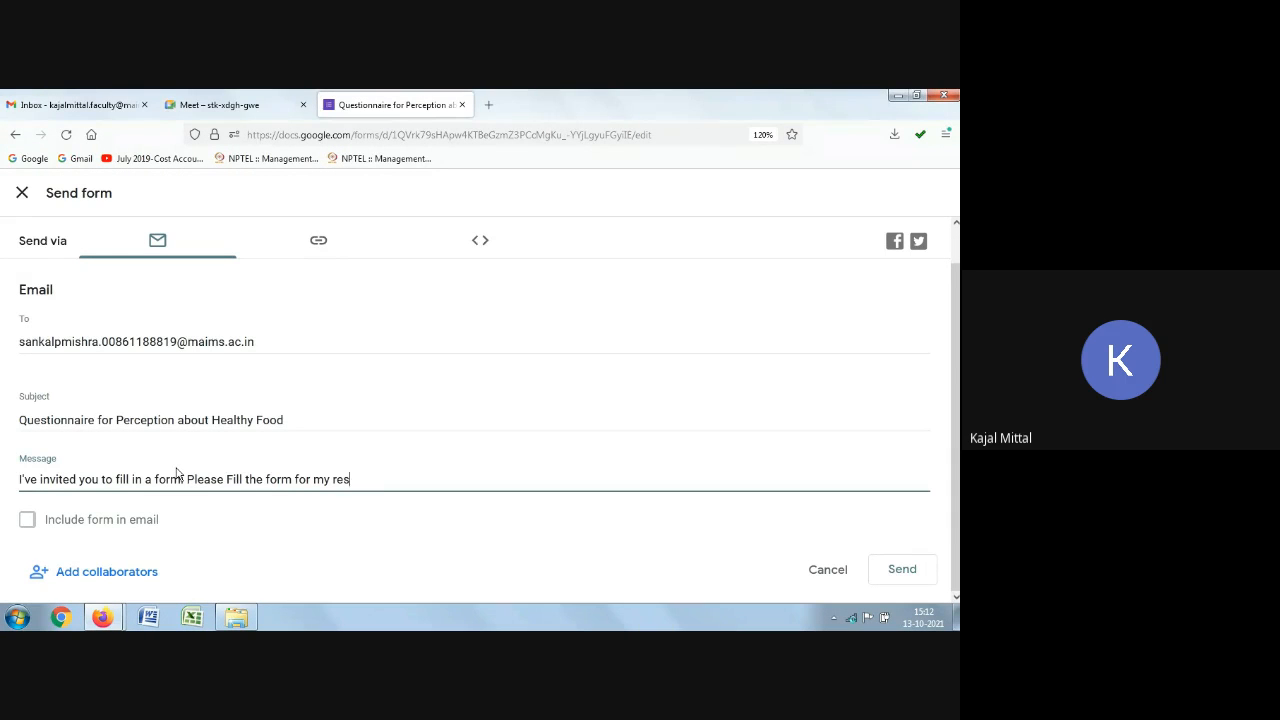
type("earch project , Your response ")
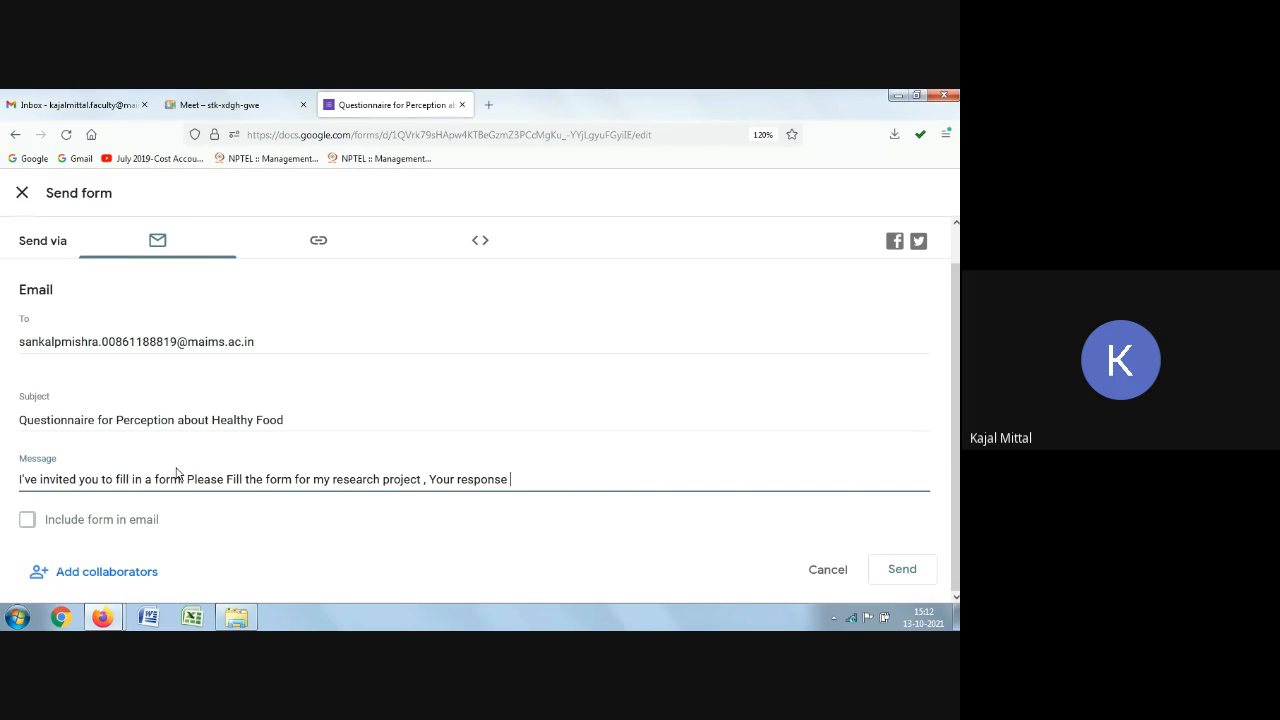
type("is higly appreciated")
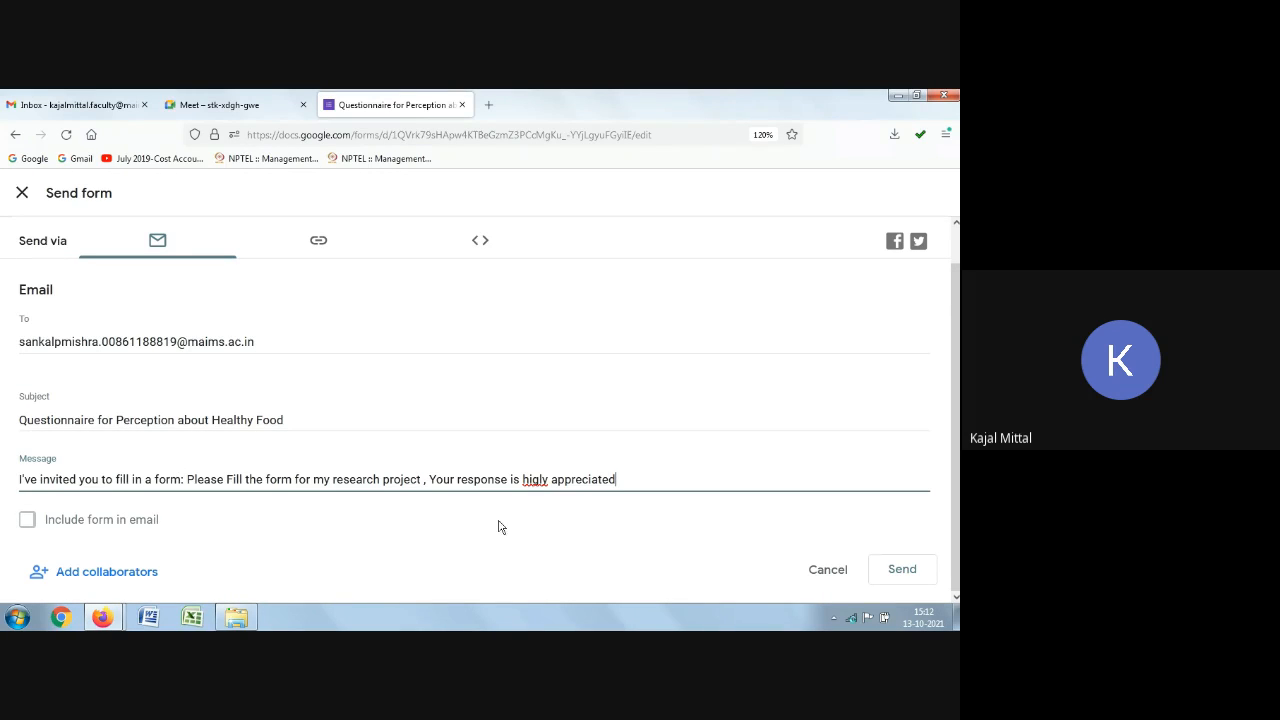
left_click(537, 480)
type("h")
left_click(24, 518)
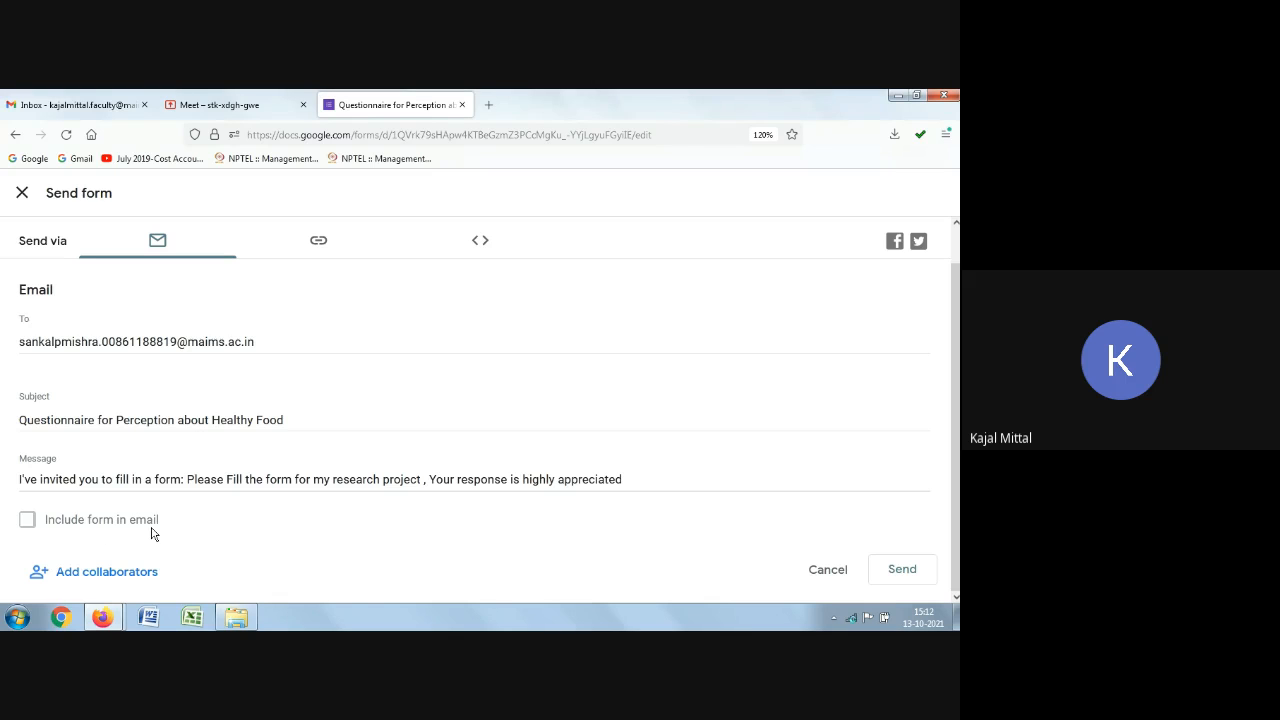
scroll(152, 530, "up", 1)
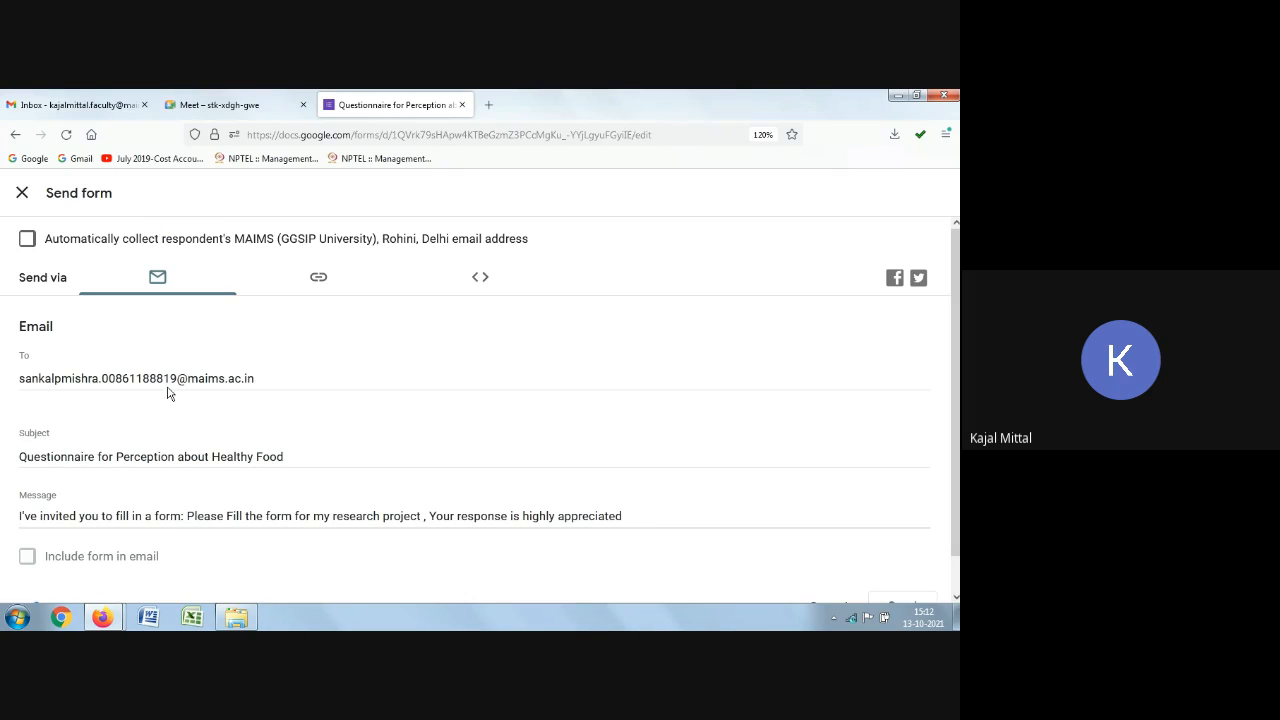
left_click(25, 240)
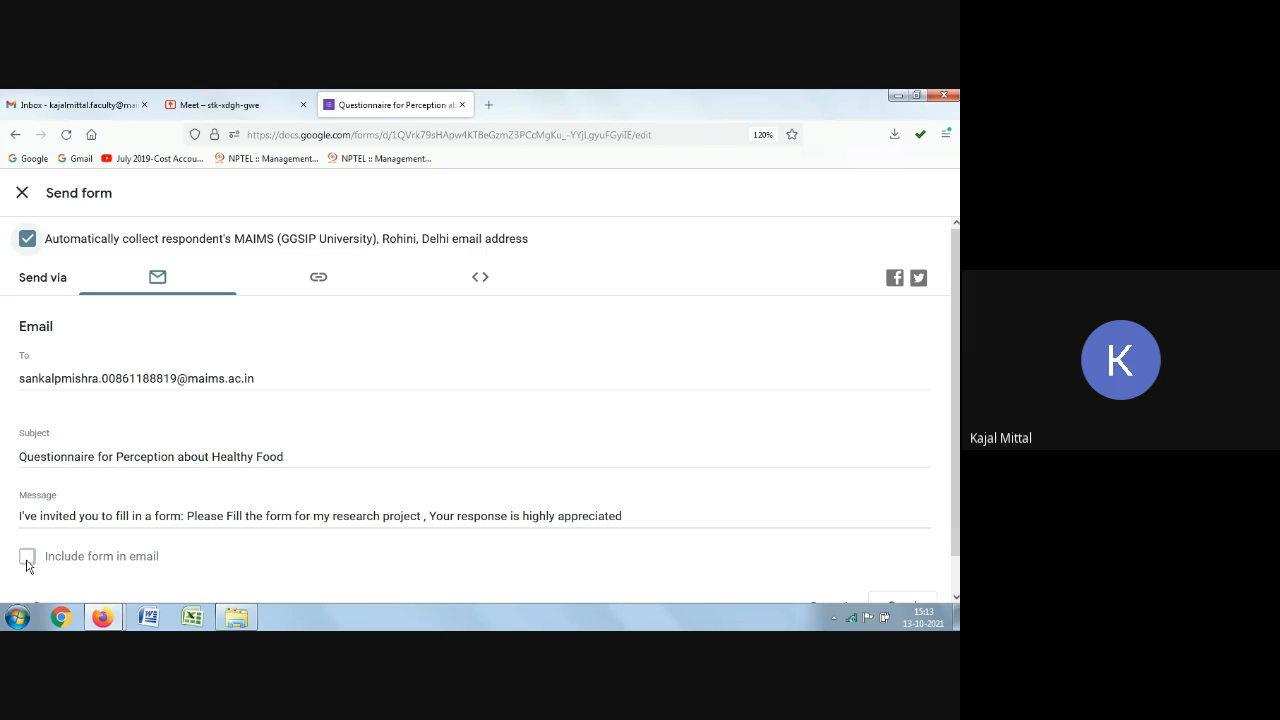
left_click(25, 240)
Step: Send the form invitation by e-mail
scroll(342, 361, "down", 1)
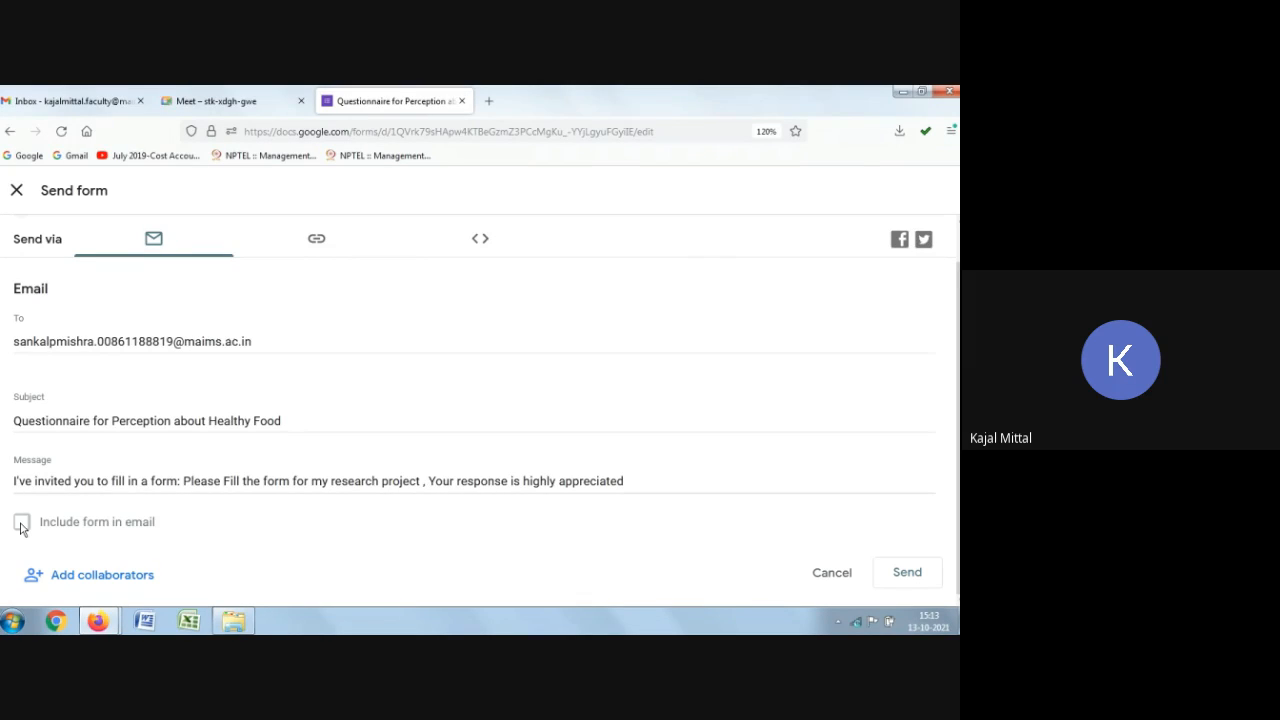
left_click(916, 570)
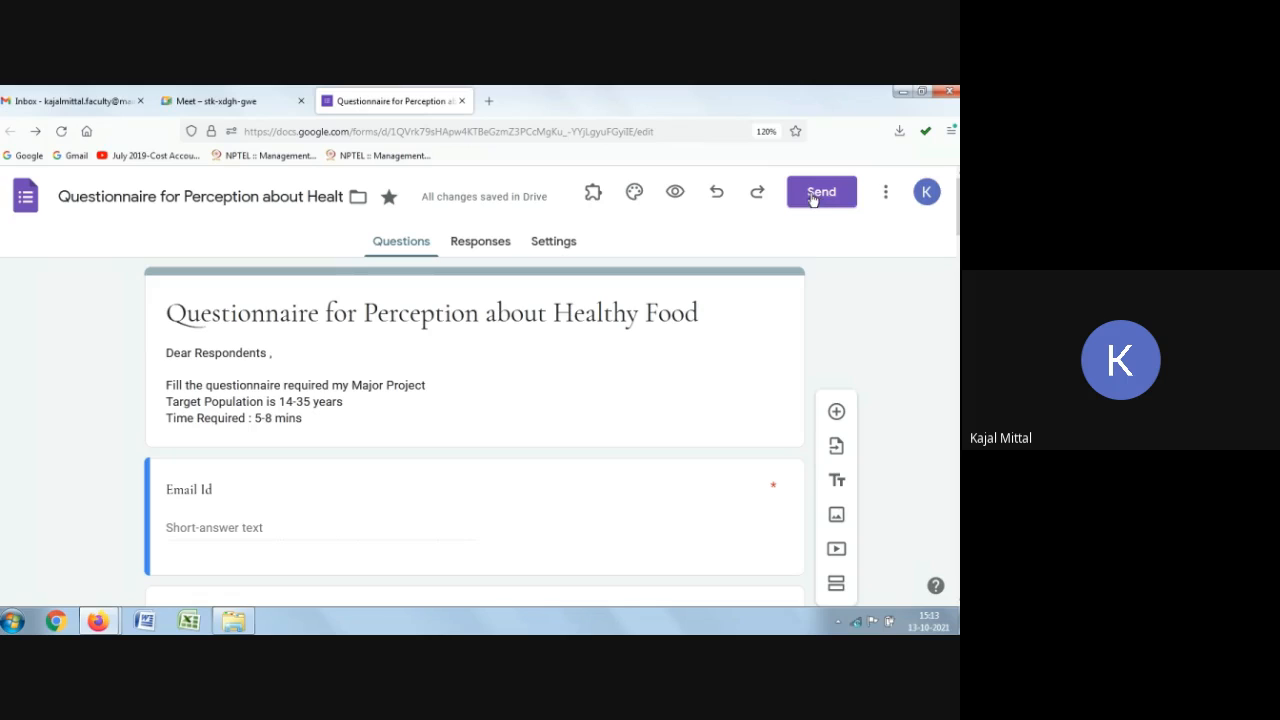
Step: Reopen the send dialog, copy the form's shortened link, and close the dialog
left_click(813, 195)
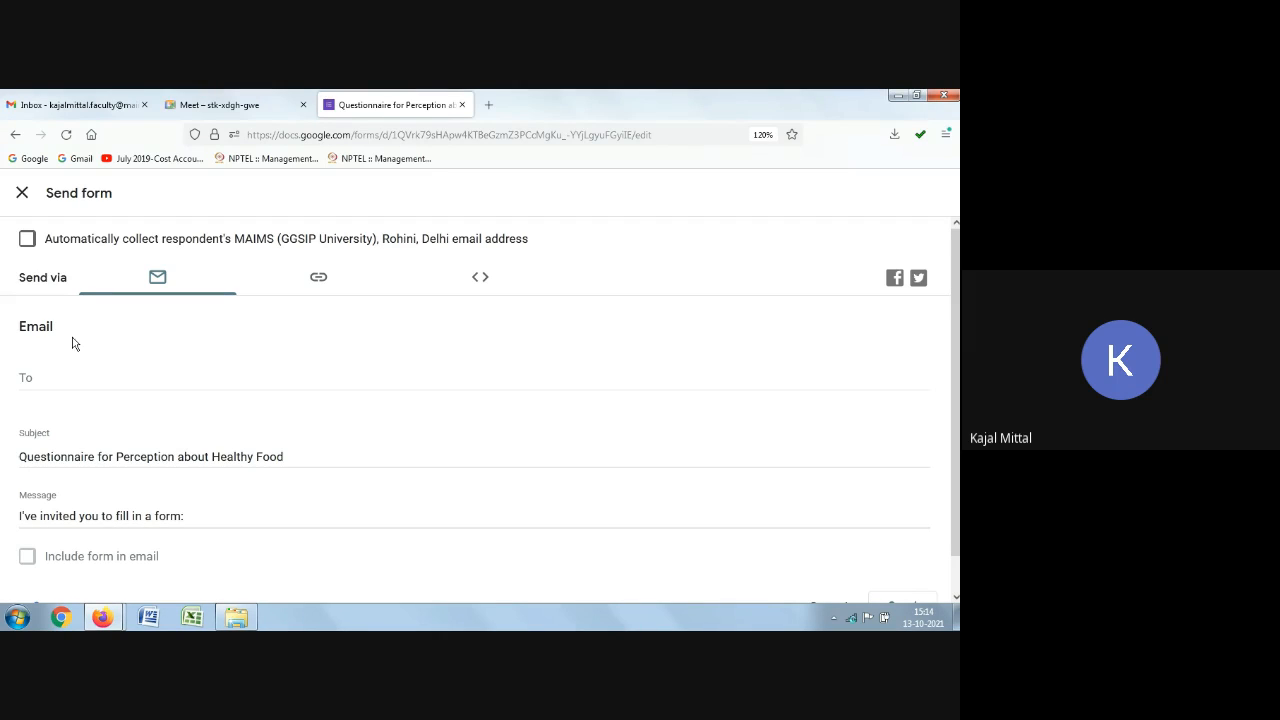
left_click(324, 290)
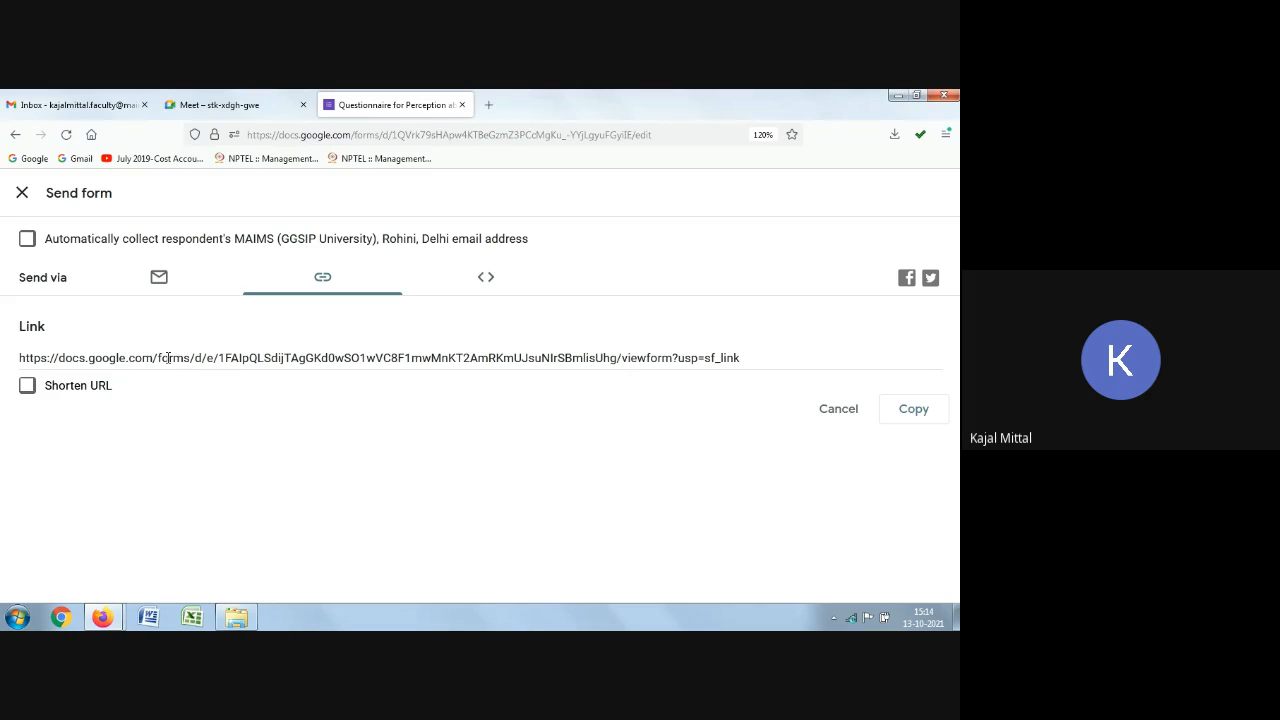
left_click(248, 364)
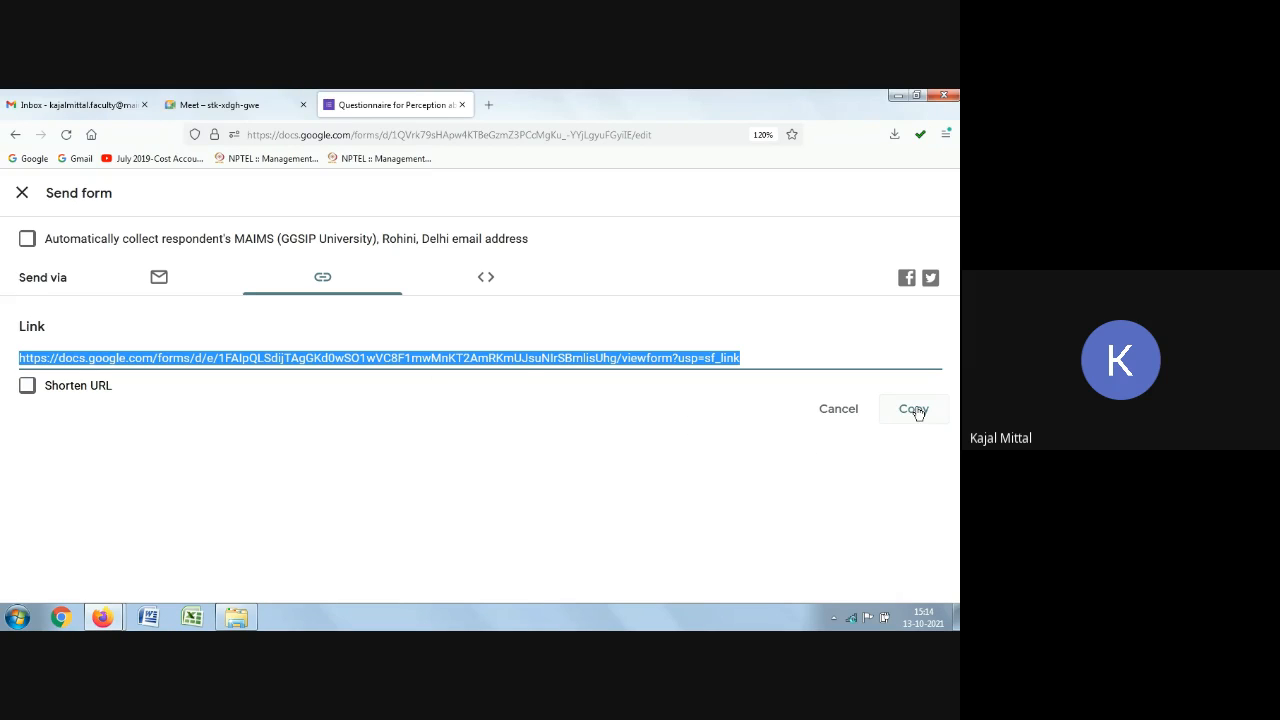
left_click(570, 481)
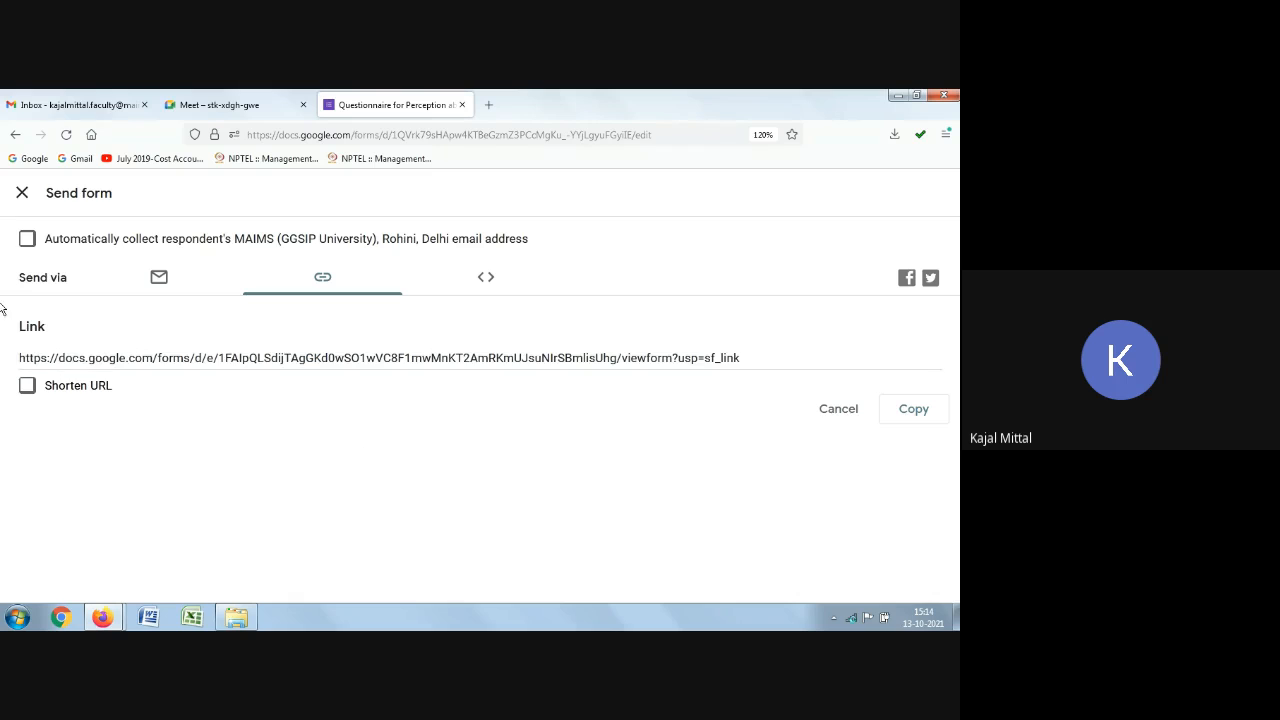
left_click(27, 386)
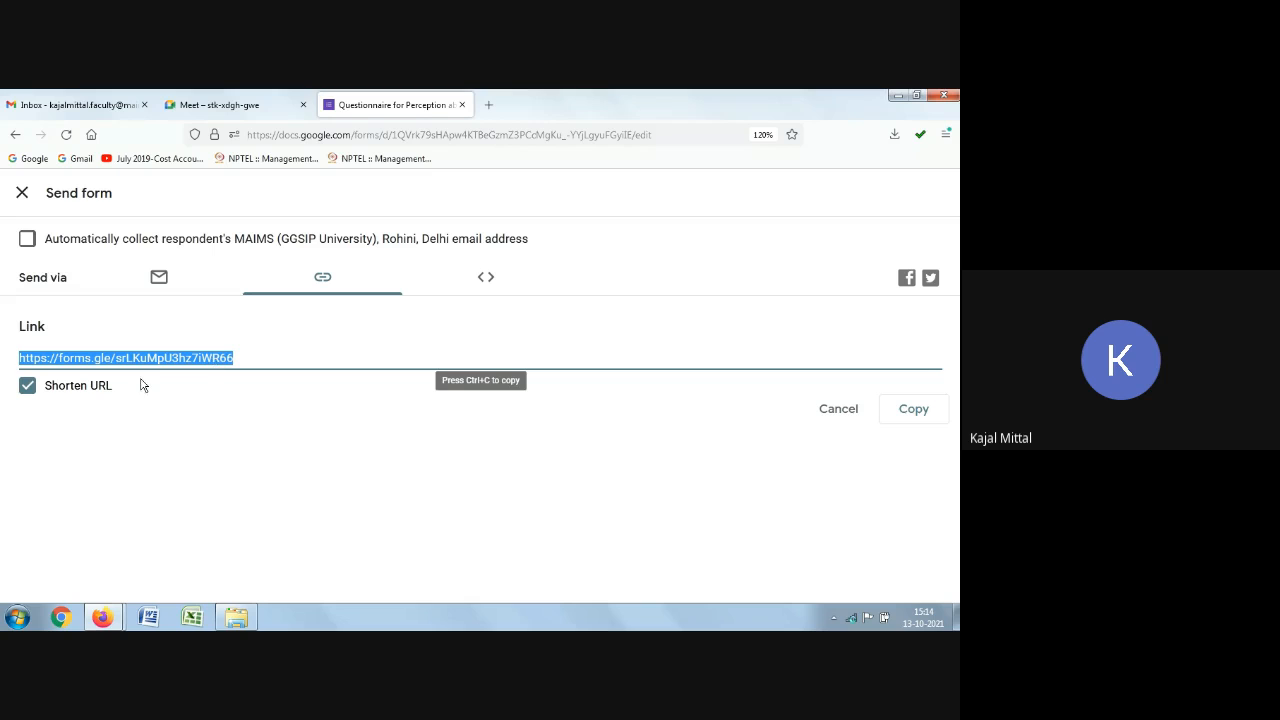
left_click(910, 410)
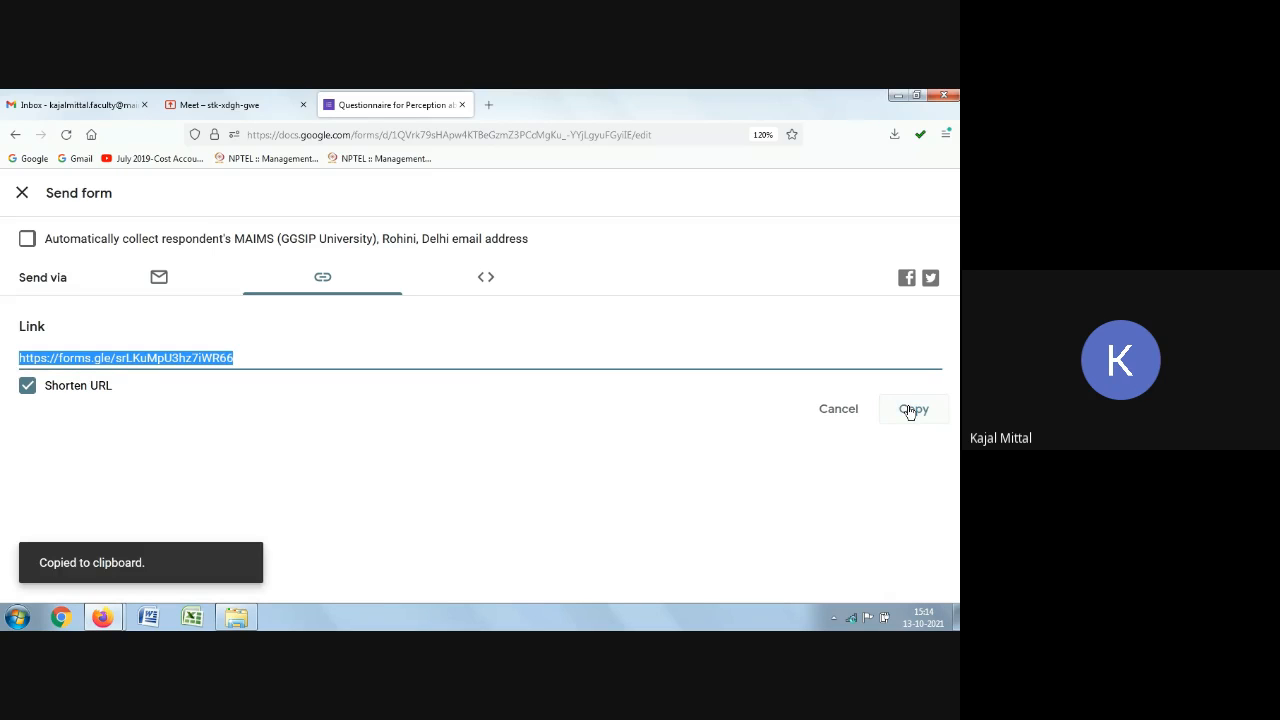
left_click(24, 195)
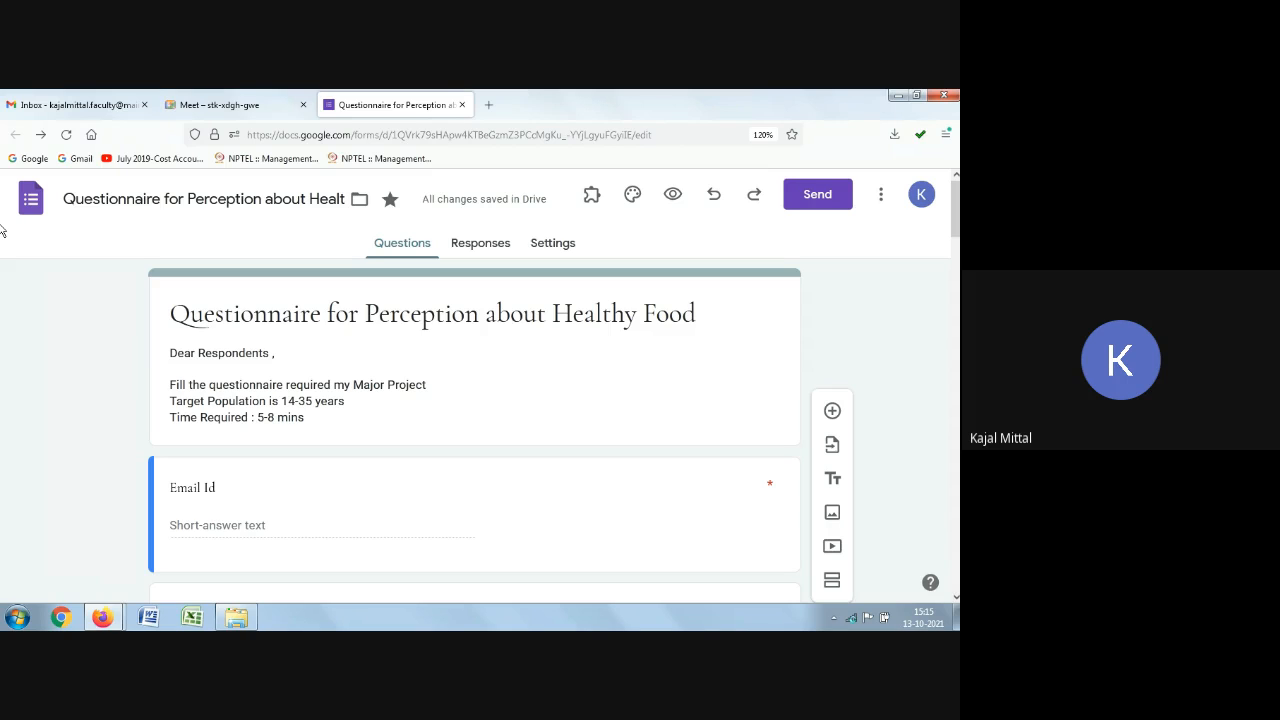
Step: Turn on automatic collection of respondents' MAIMS (GGSIP University), Rohini, Delhi e-mail addresses from the send dialog
left_click(826, 198)
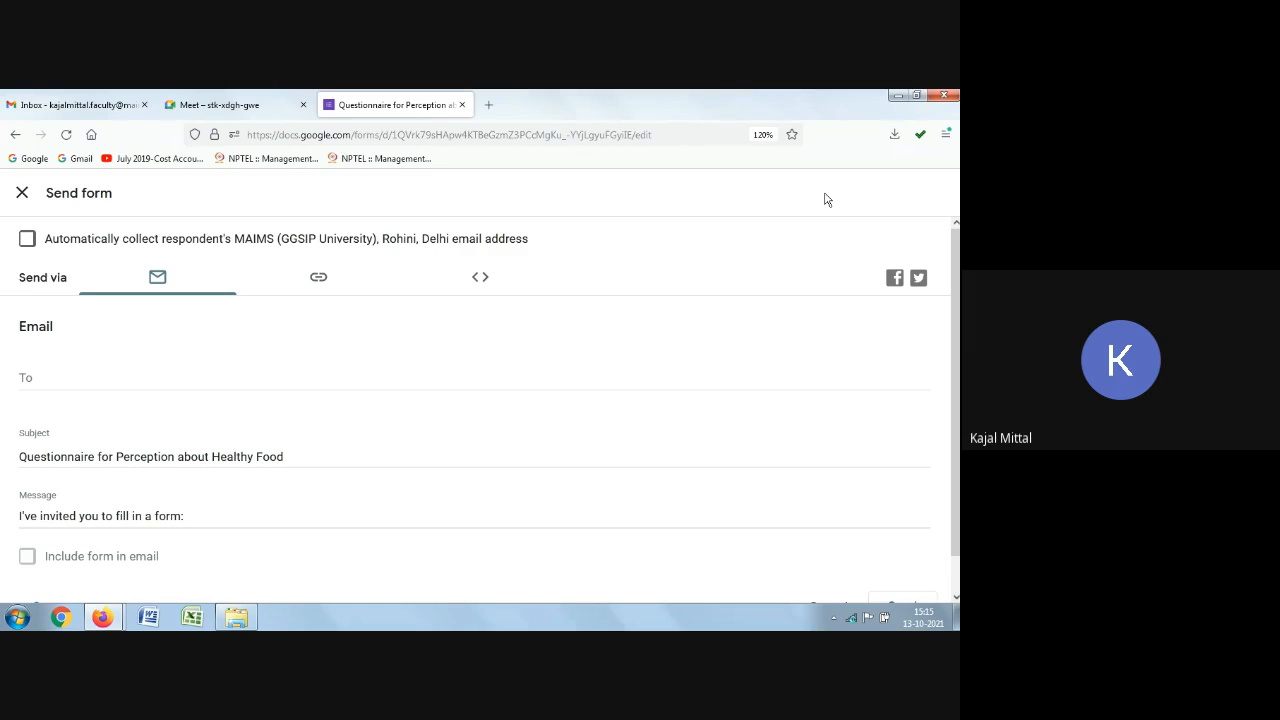
left_click(317, 279)
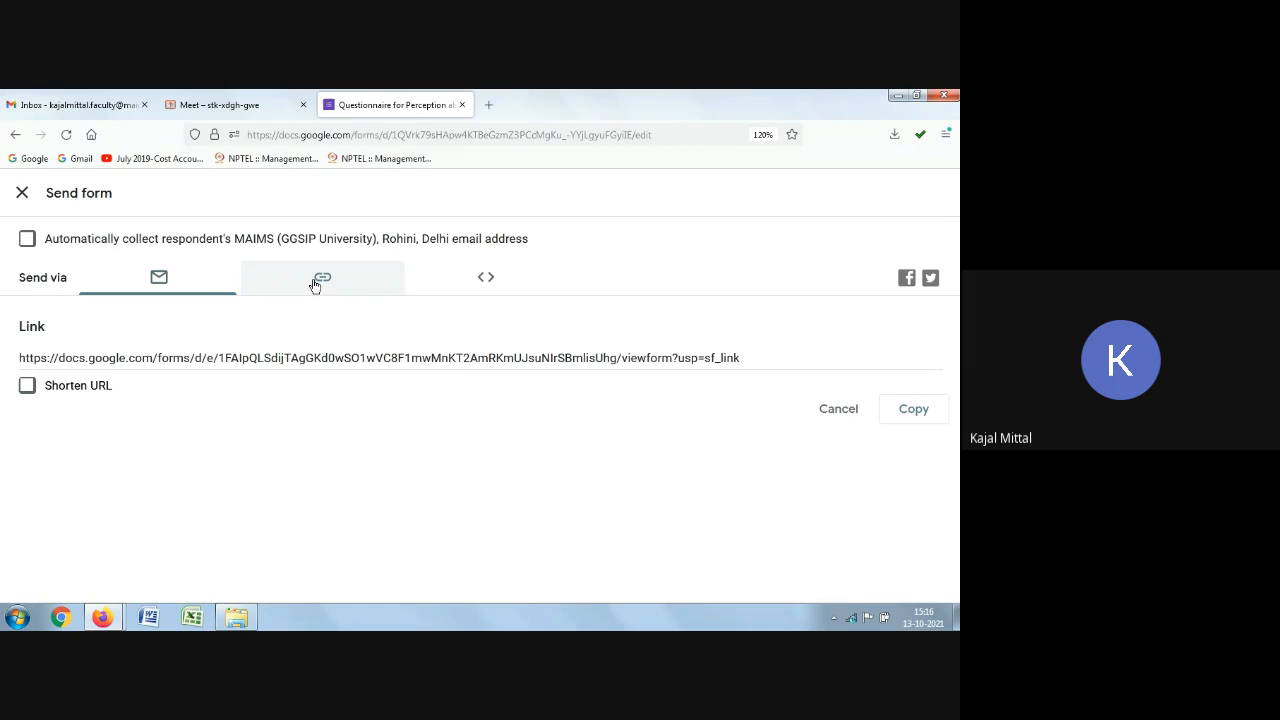
left_click(485, 283)
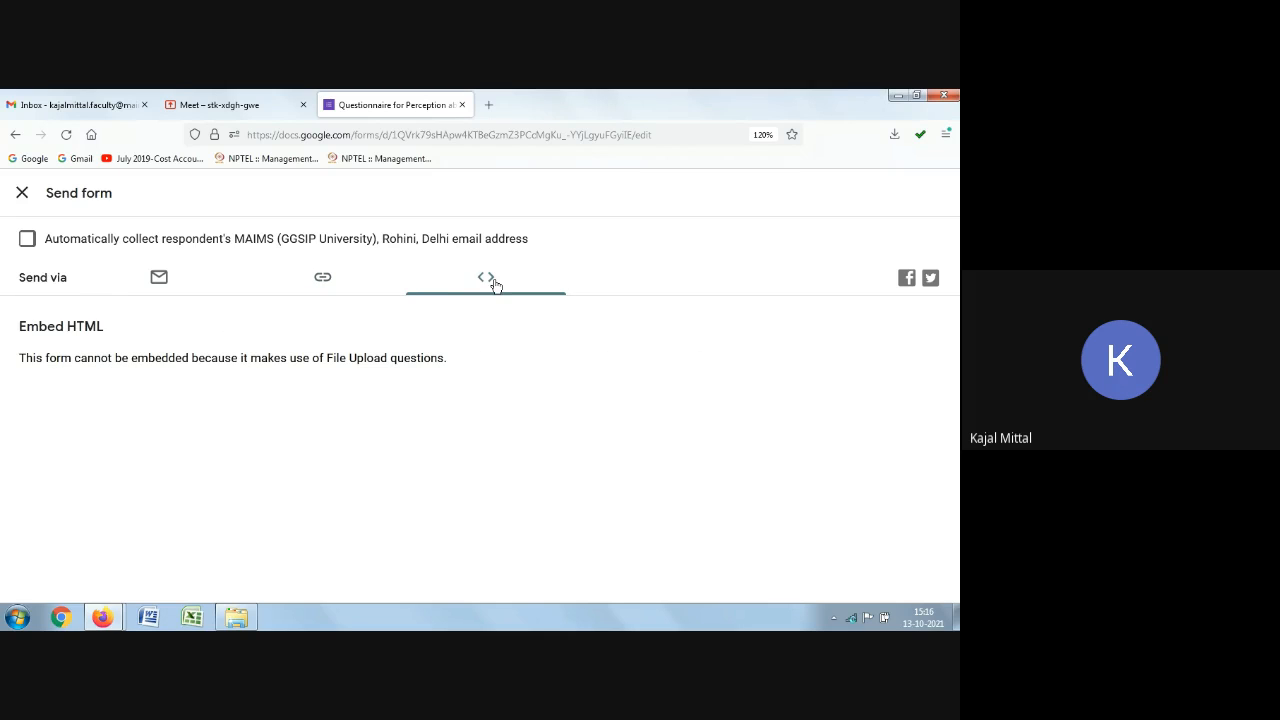
left_click(160, 278)
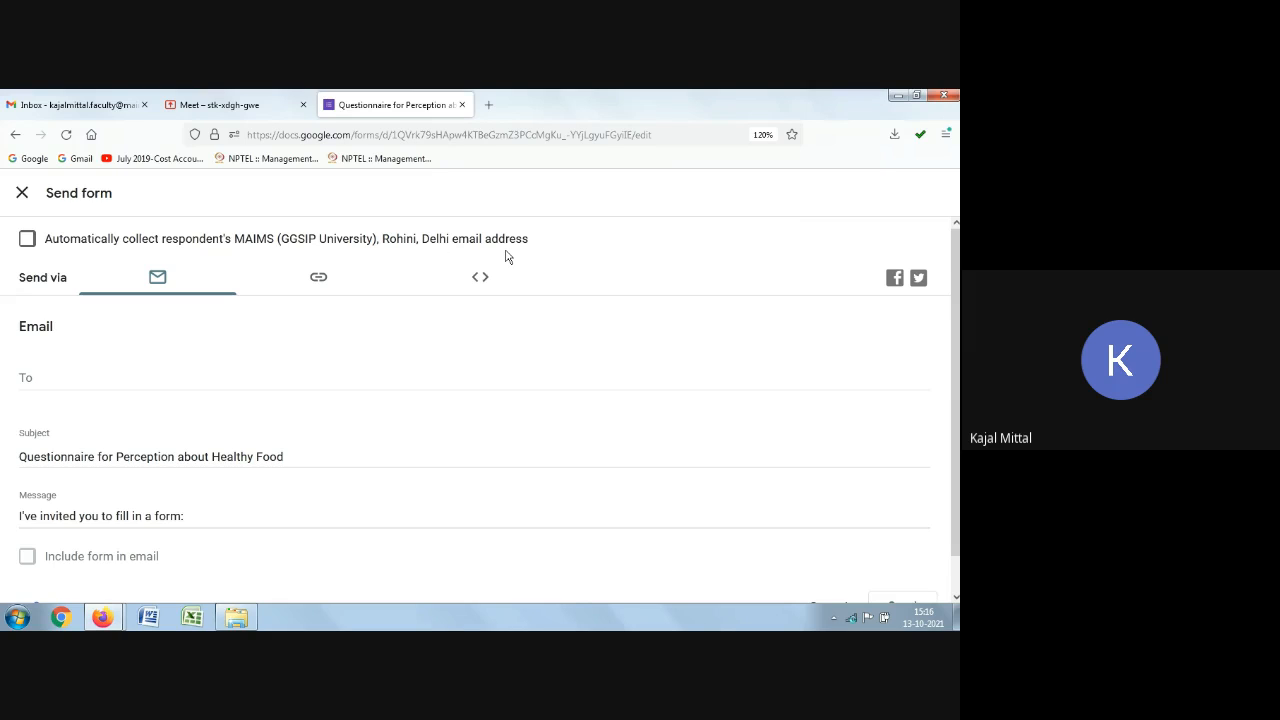
left_click(28, 241)
left_click(22, 192)
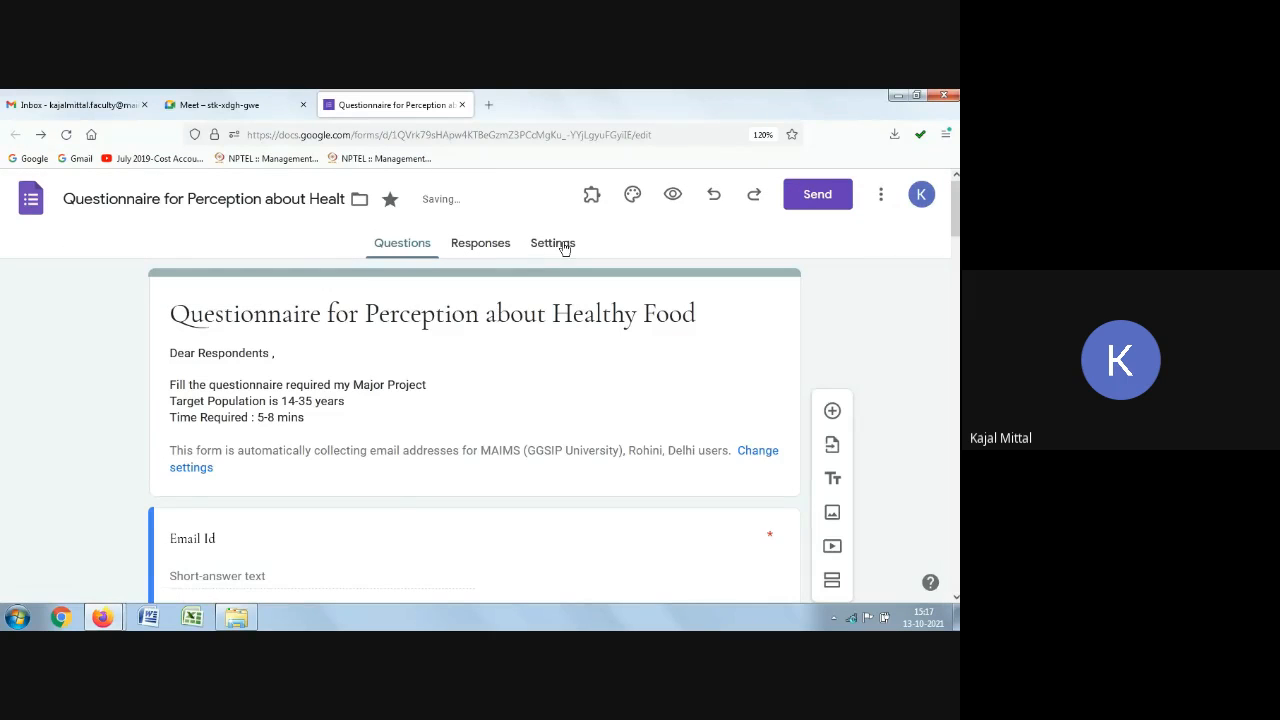
Step: Review the form's response settings and the responses overview, and return to the questions
left_click(563, 248)
scroll(534, 366, "down", 3)
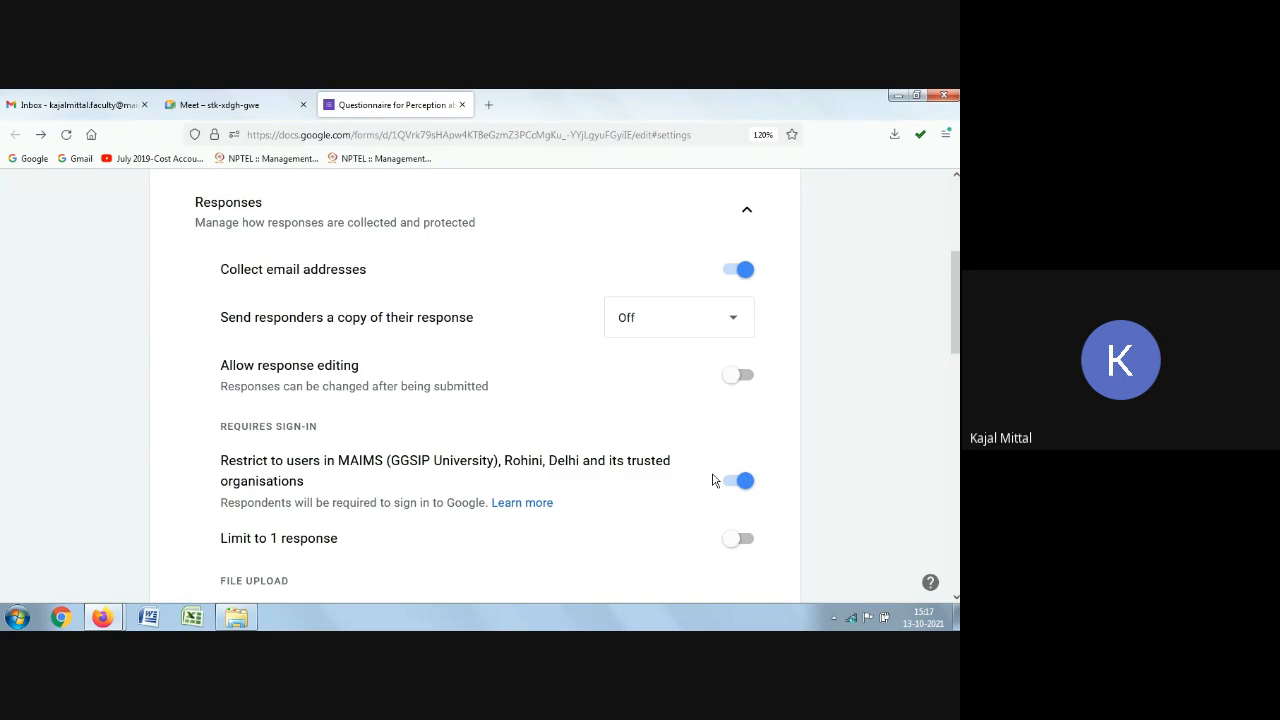
scroll(277, 489, "up", 3)
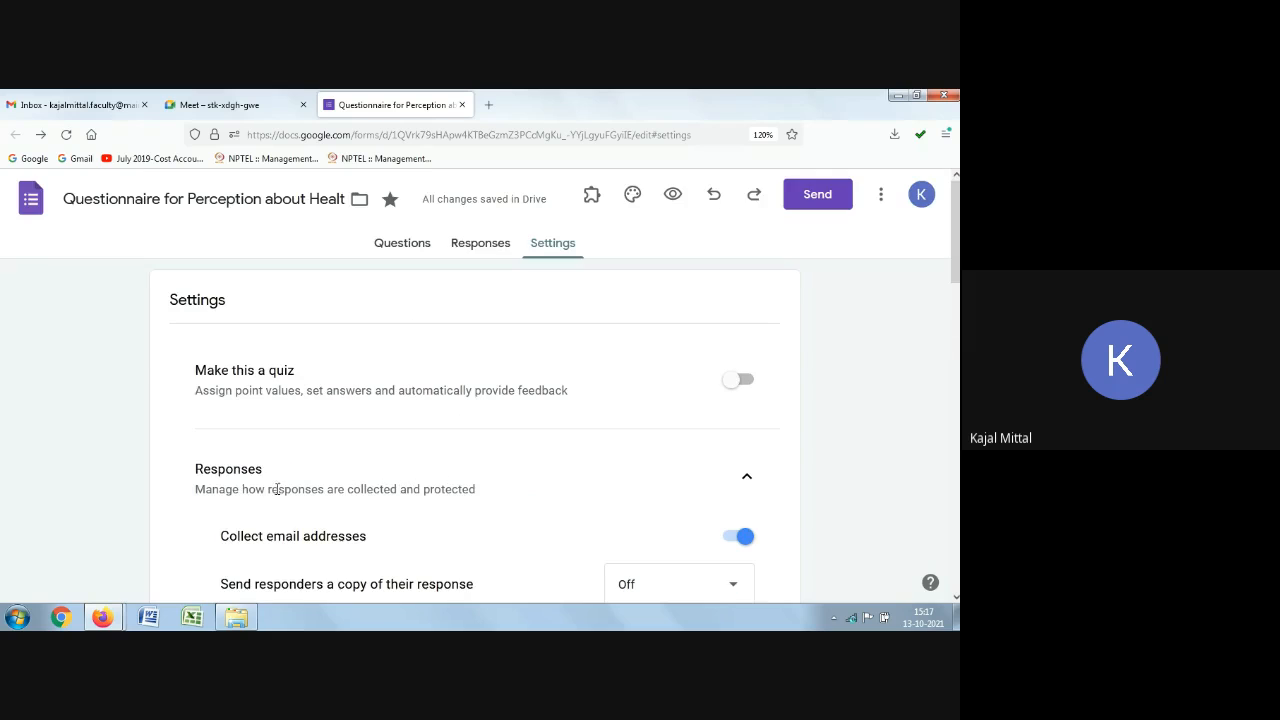
left_click(478, 252)
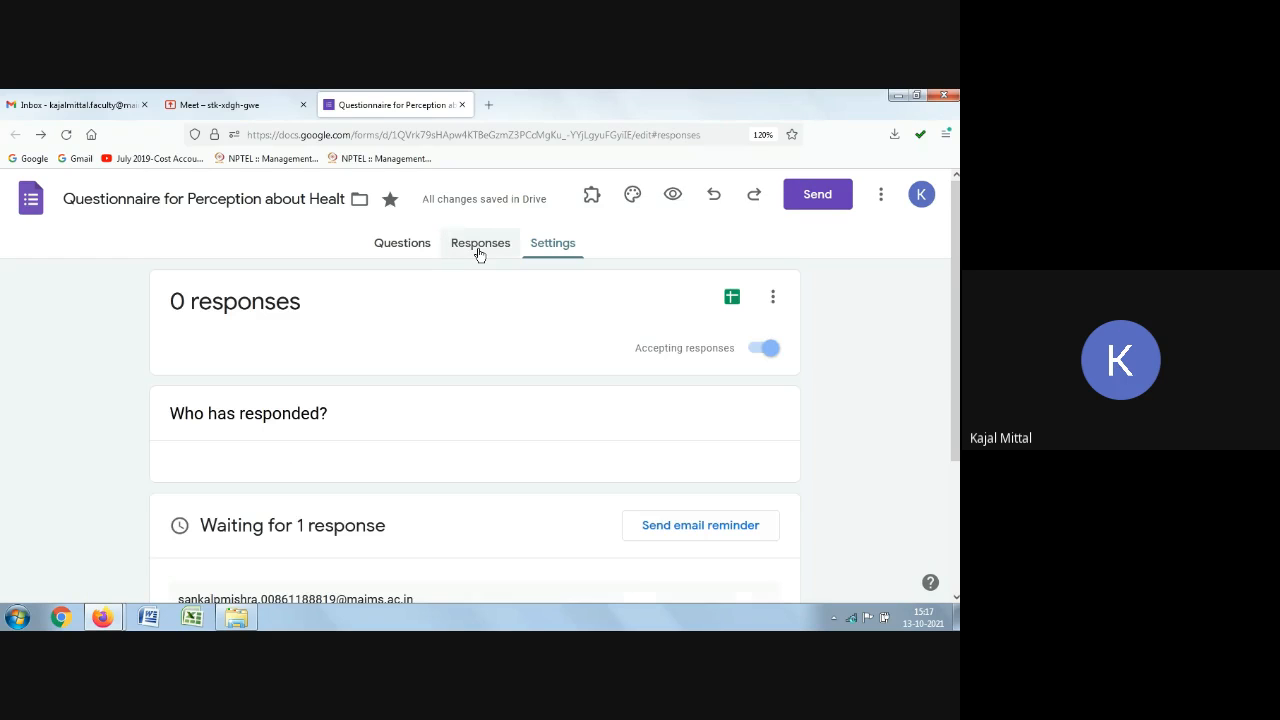
left_click(406, 244)
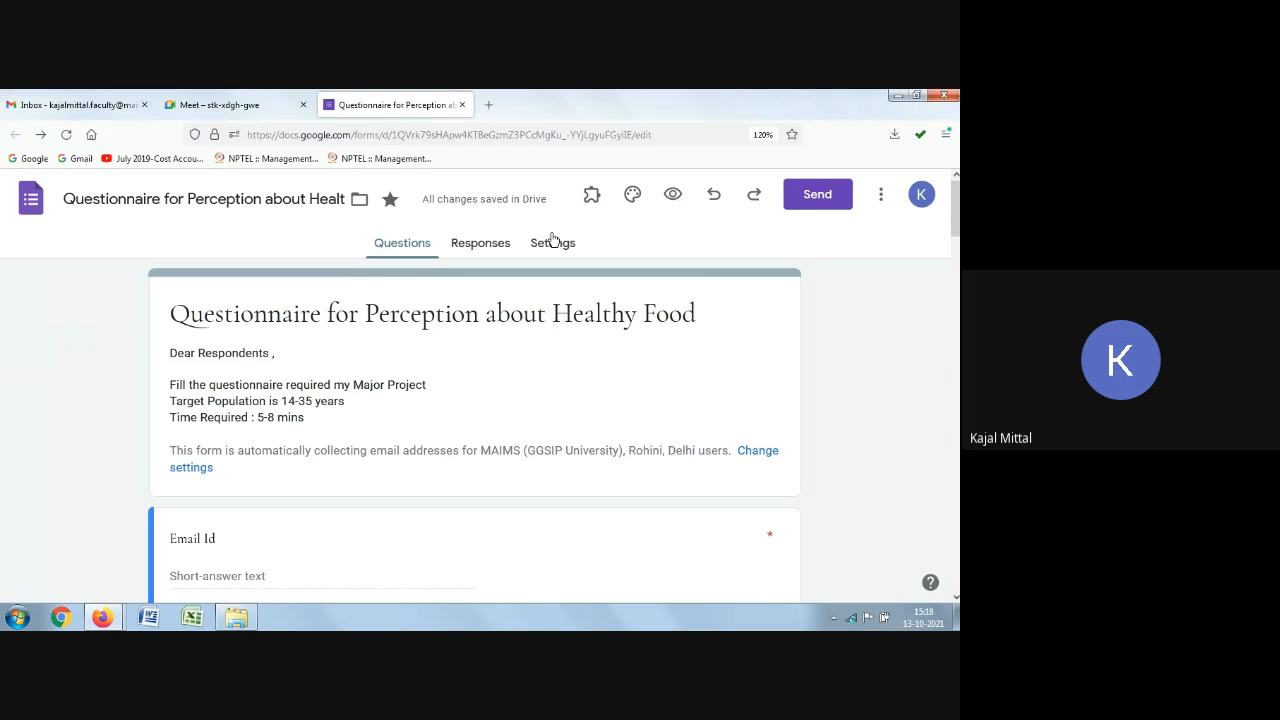
left_click(810, 194)
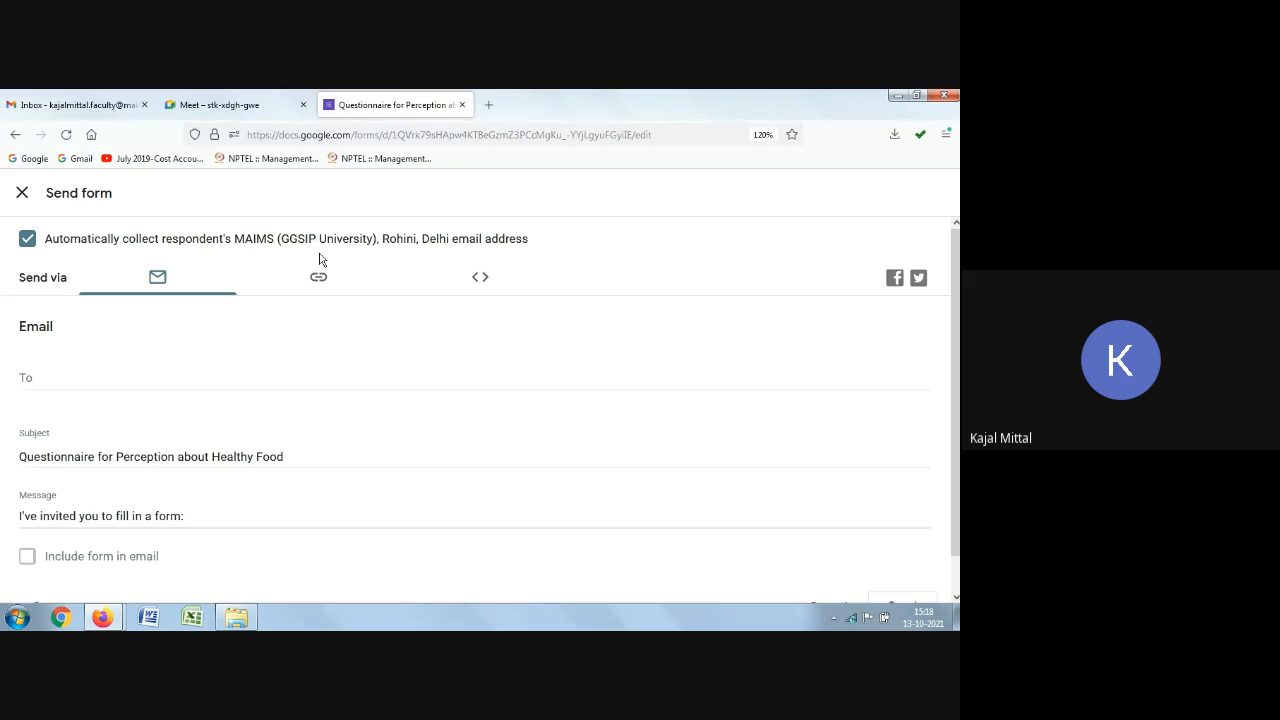
left_click(22, 192)
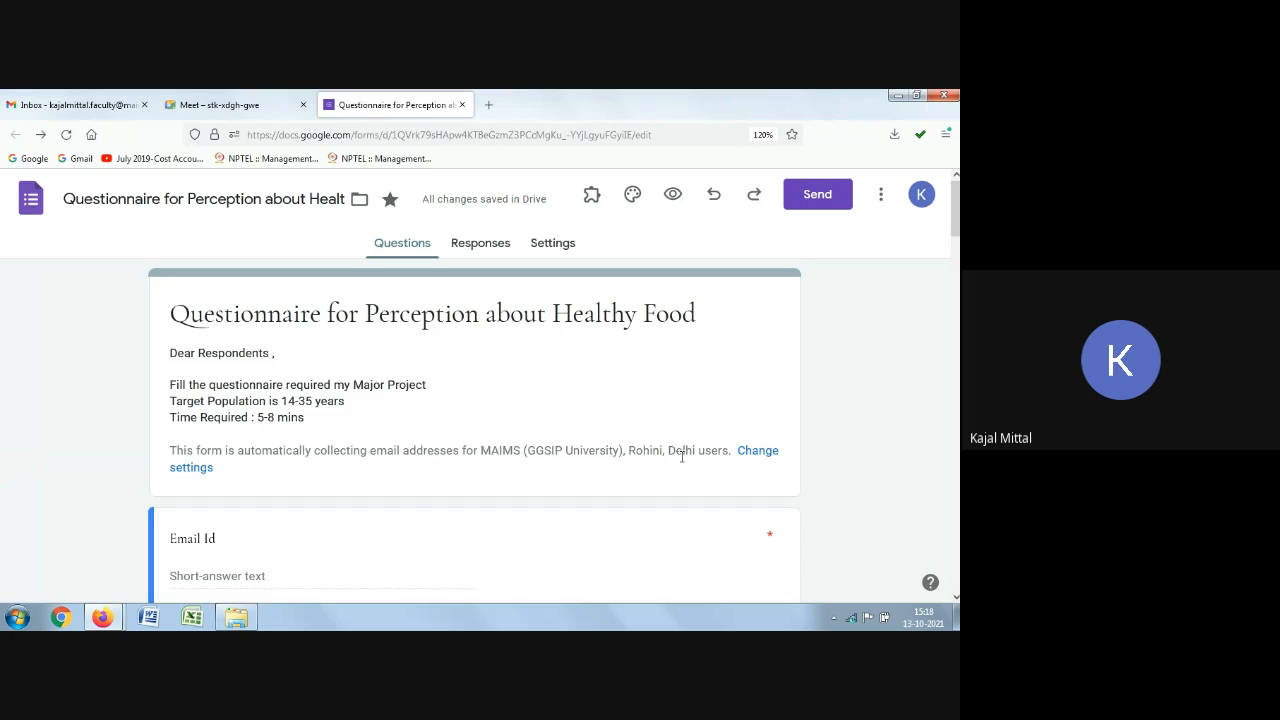
scroll(390, 505, "down", 2)
scroll(456, 453, "up", 2)
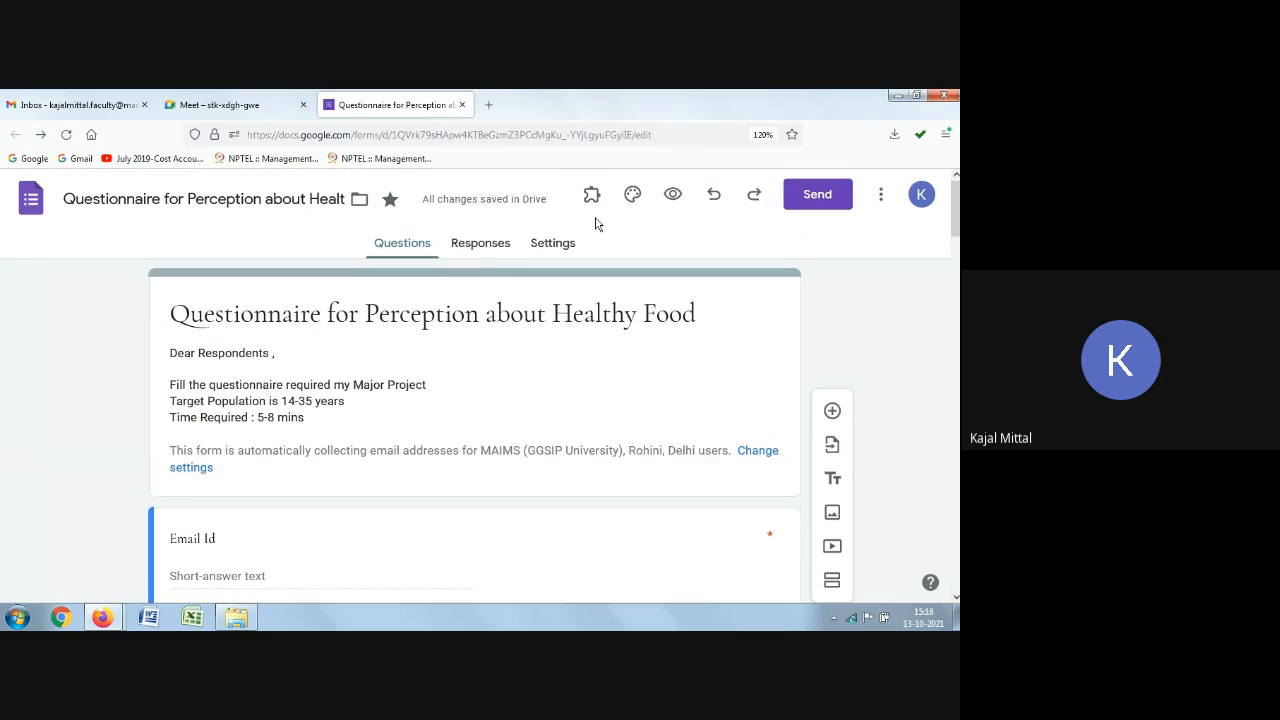
scroll(518, 360, "down", 2)
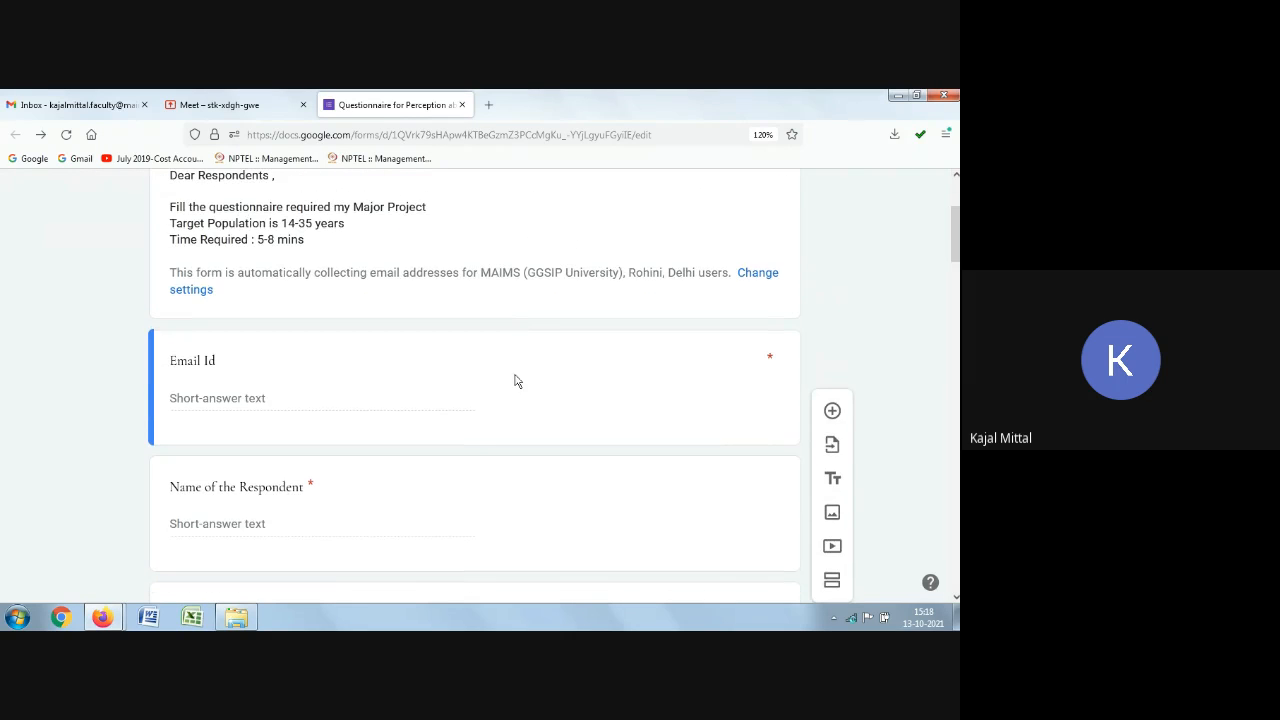
scroll(260, 523, "up", 2)
scroll(344, 519, "down", 2)
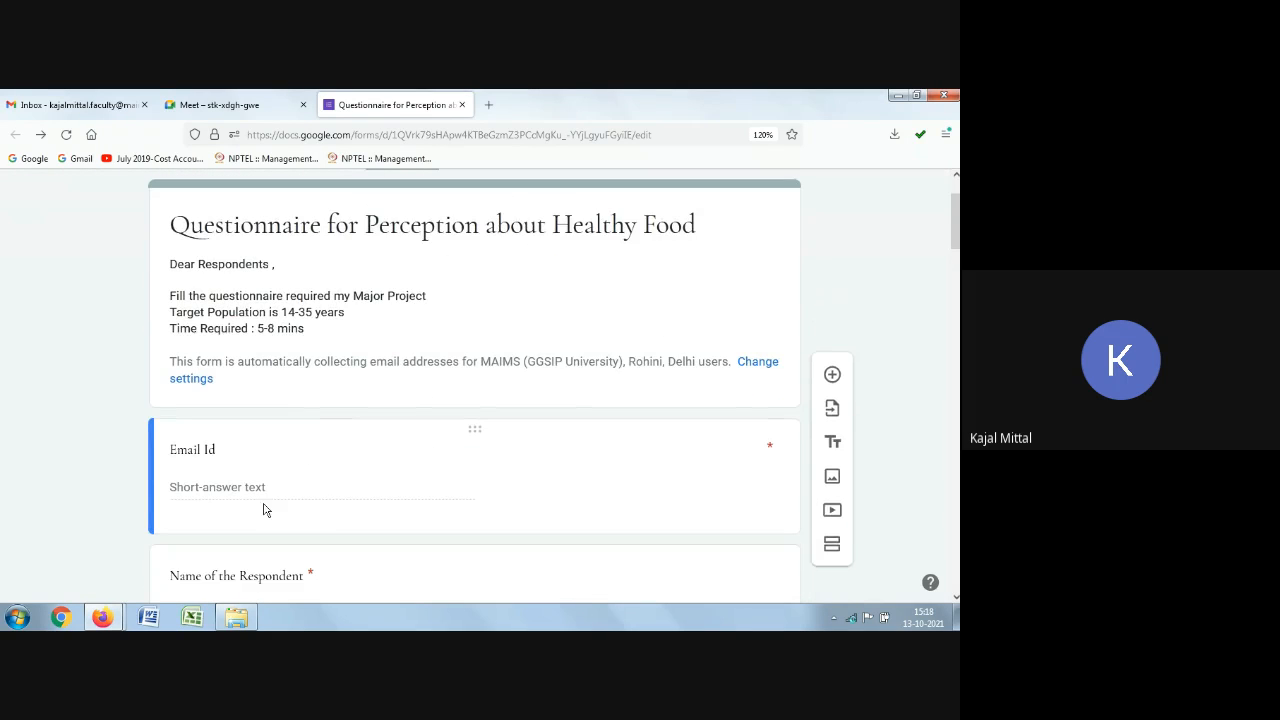
scroll(297, 477, "up", 2)
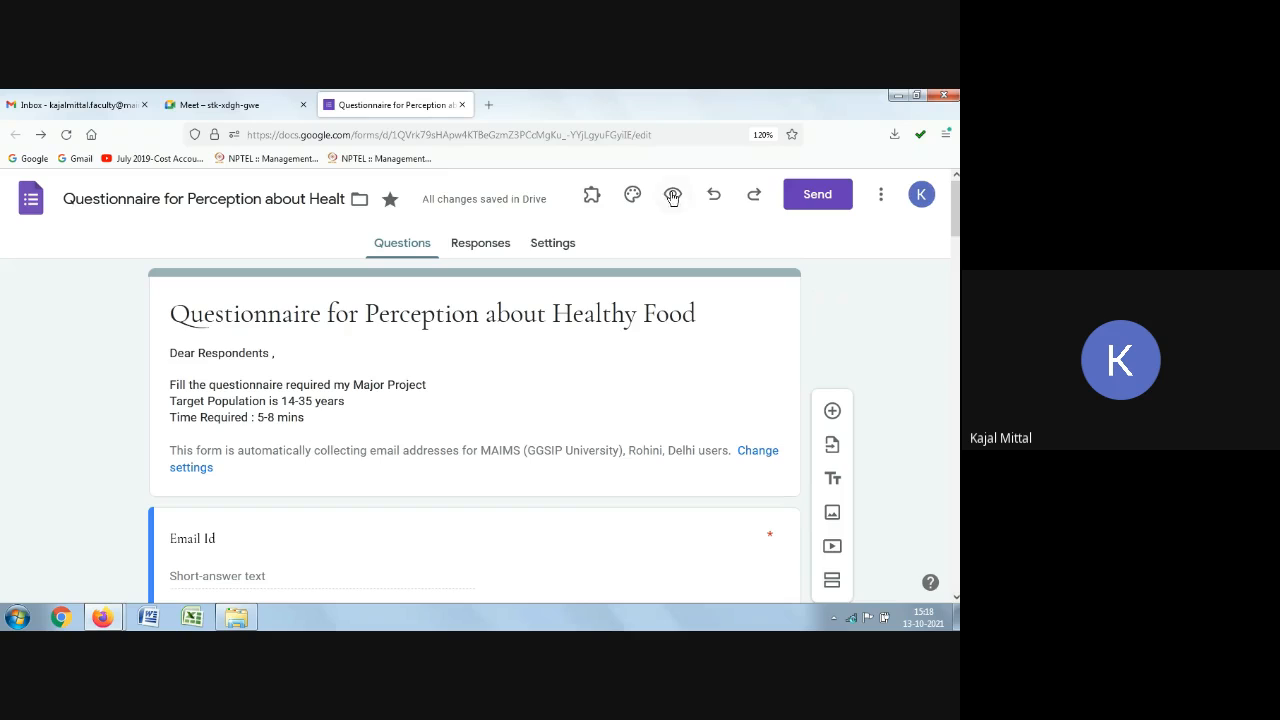
Step: Preview the form as a respondent, scroll through its questions, and return to the form editor
left_click(668, 200)
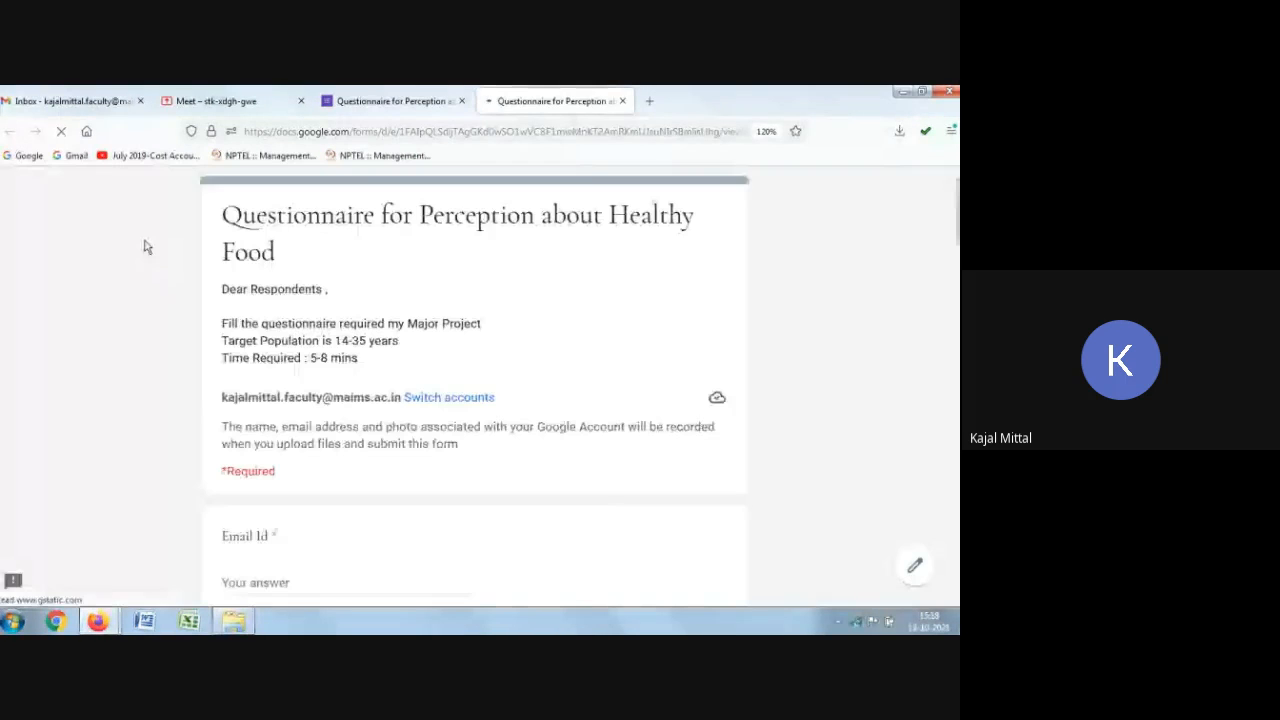
scroll(237, 334, "down", 1)
scroll(240, 345, "down", 2)
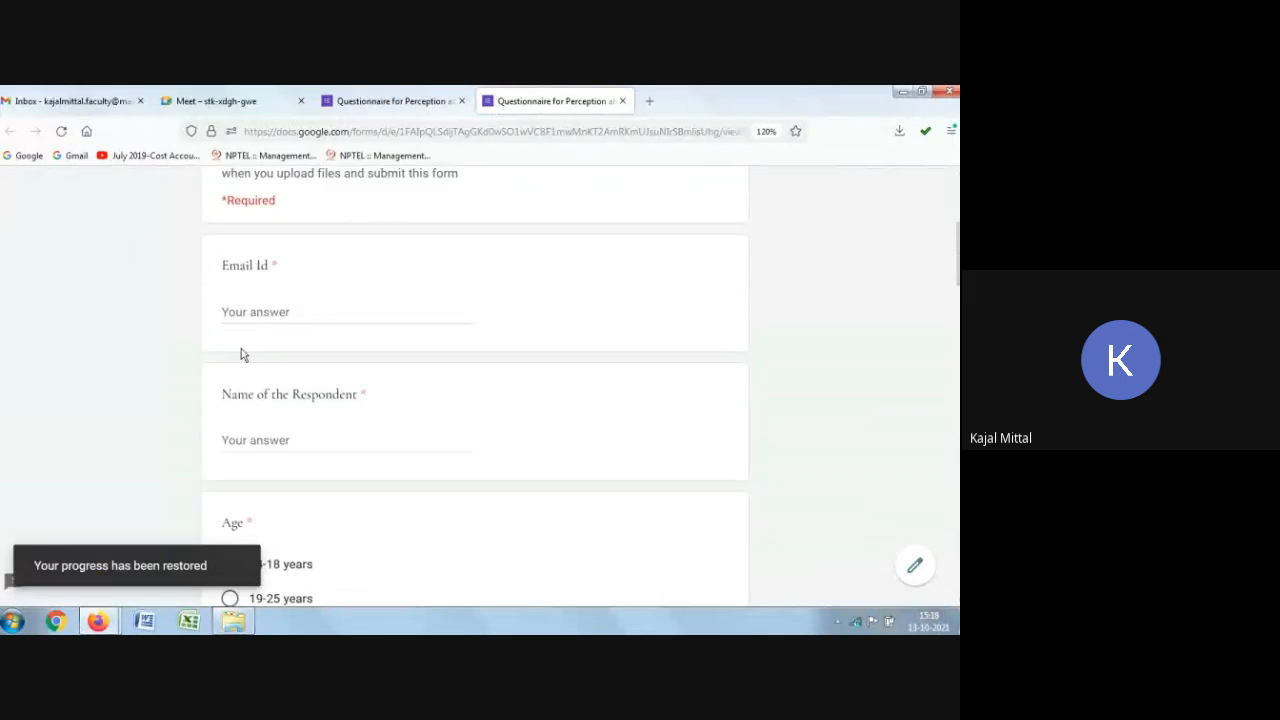
scroll(349, 386, "up", 2)
scroll(353, 400, "down", 1)
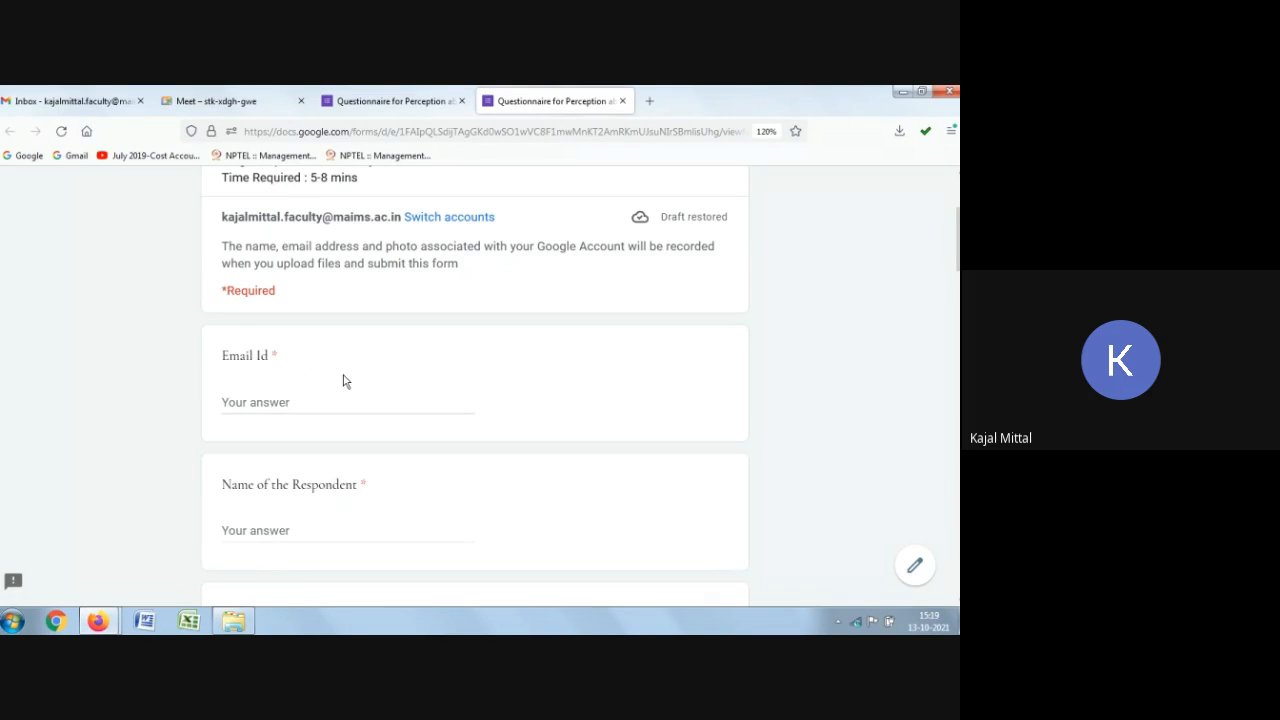
scroll(340, 380, "up", 2)
scroll(362, 380, "down", 5)
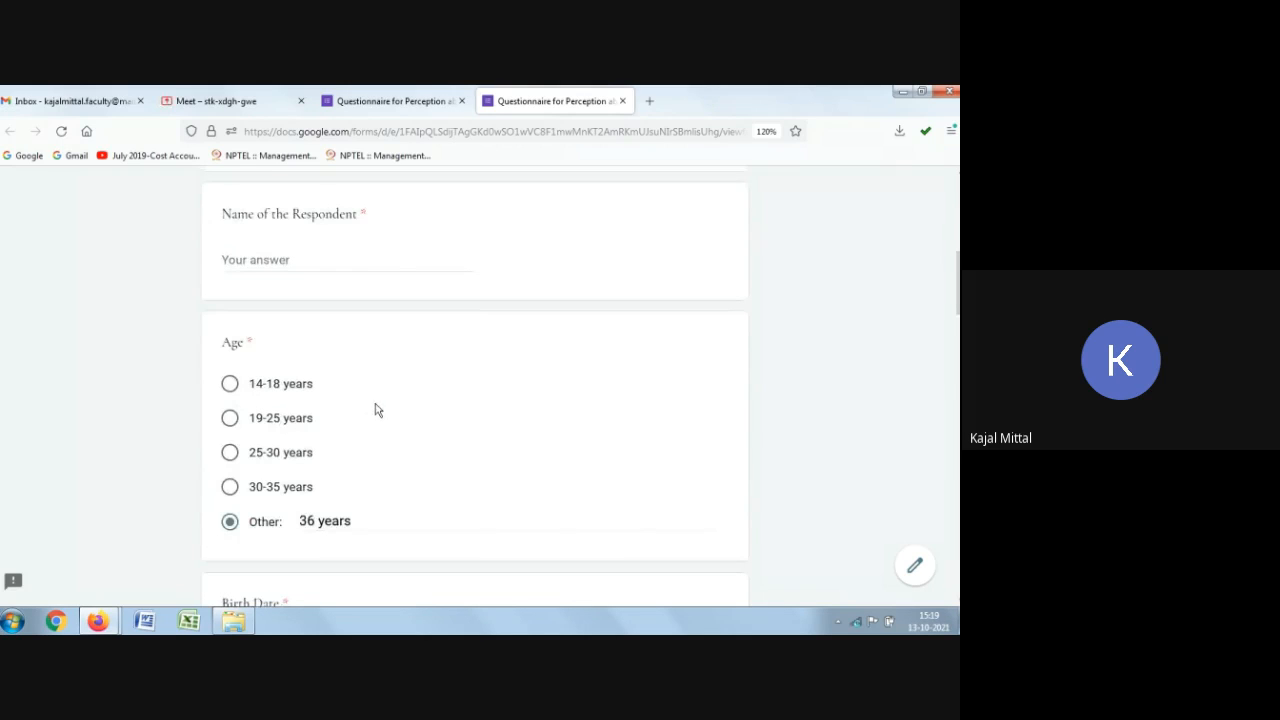
scroll(376, 403, "up", 3)
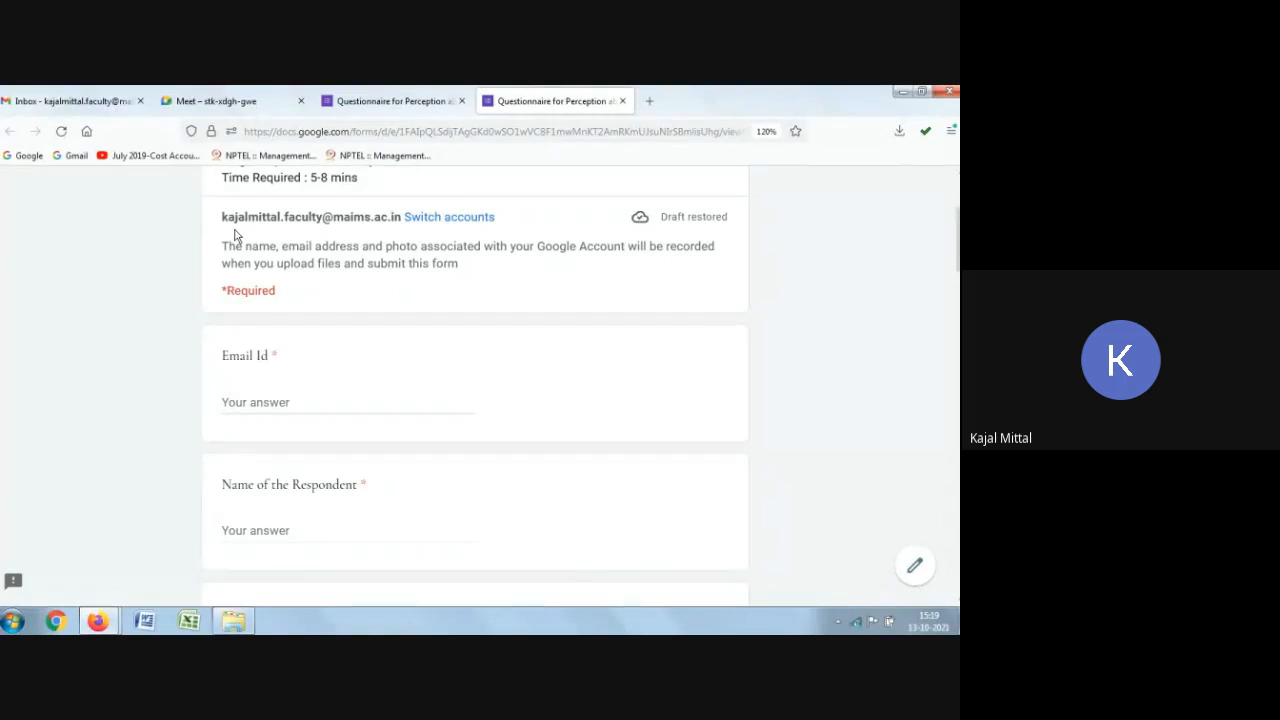
mouse_move(227, 218)
left_mouse_down()
mouse_move(407, 222)
mouse_move(209, 224)
left_mouse_up()
left_click(65, 300)
left_click(403, 94)
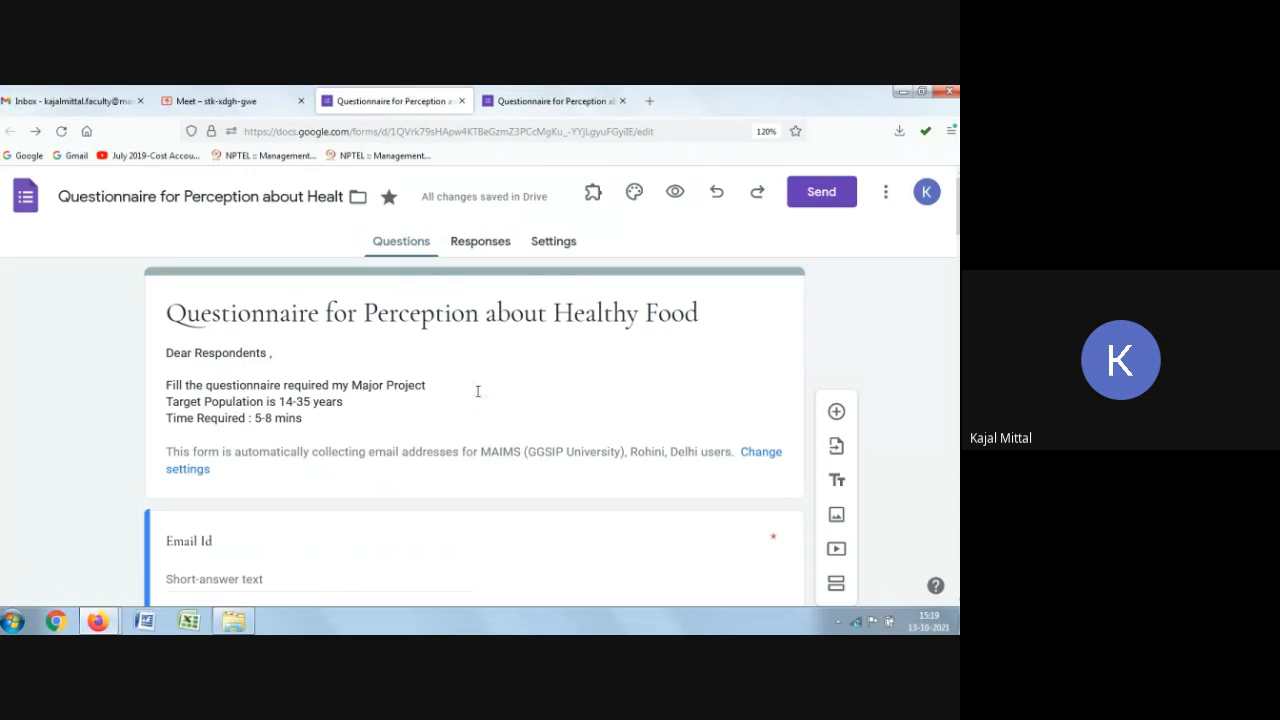
Step: Turn off automatic collection of respondents' MAIMS (GGSIP University), Rohini, Delhi e-mail addresses and close the send dialog
scroll(478, 391, "down", 3)
left_click(297, 358)
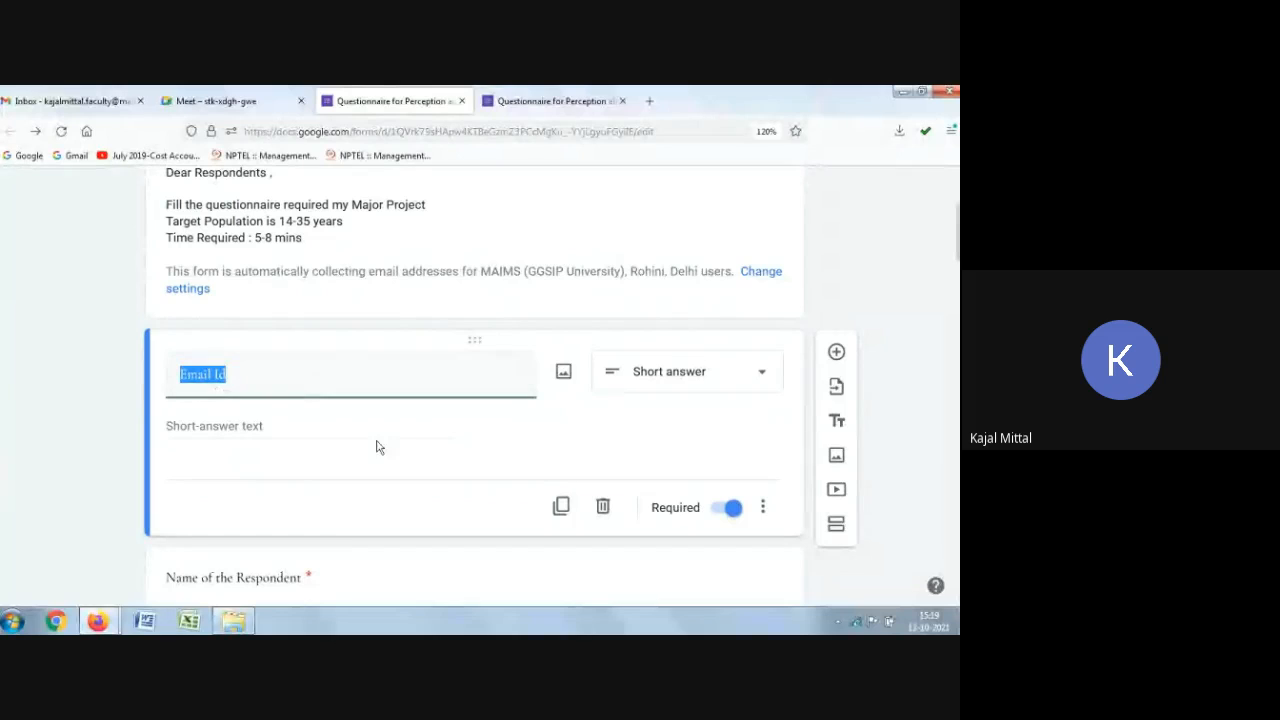
left_click(910, 318)
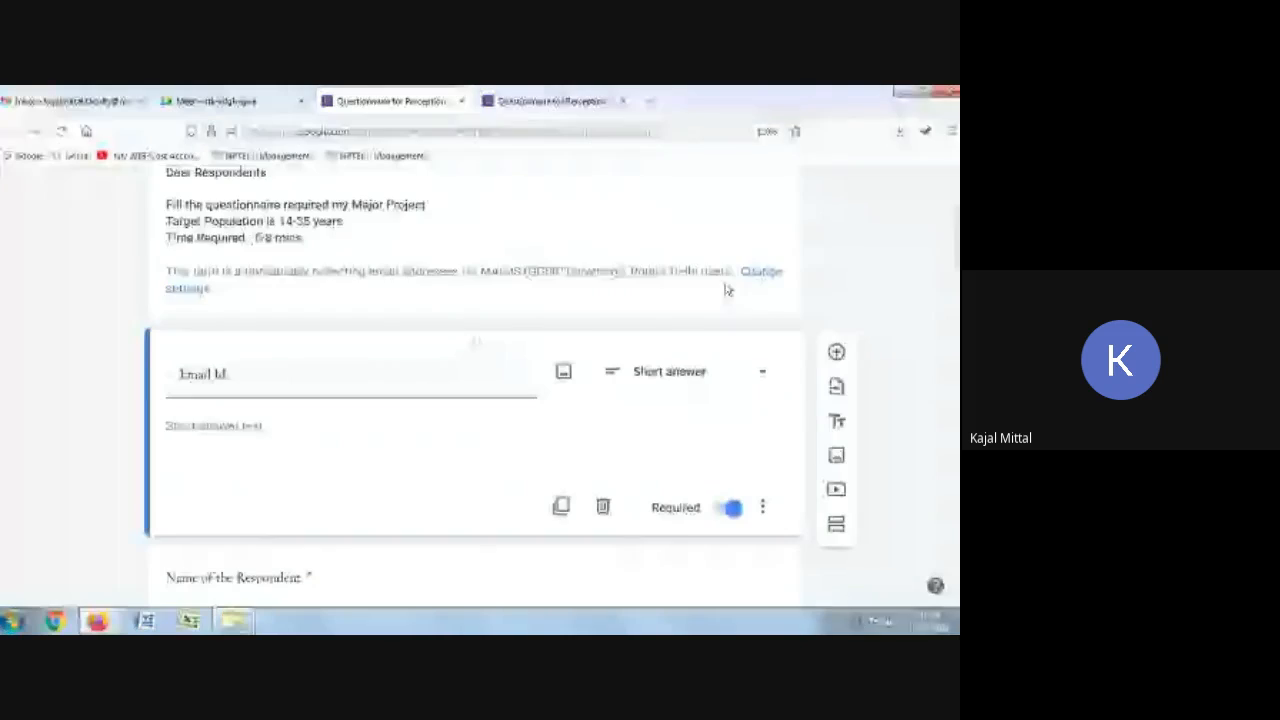
left_click(761, 272)
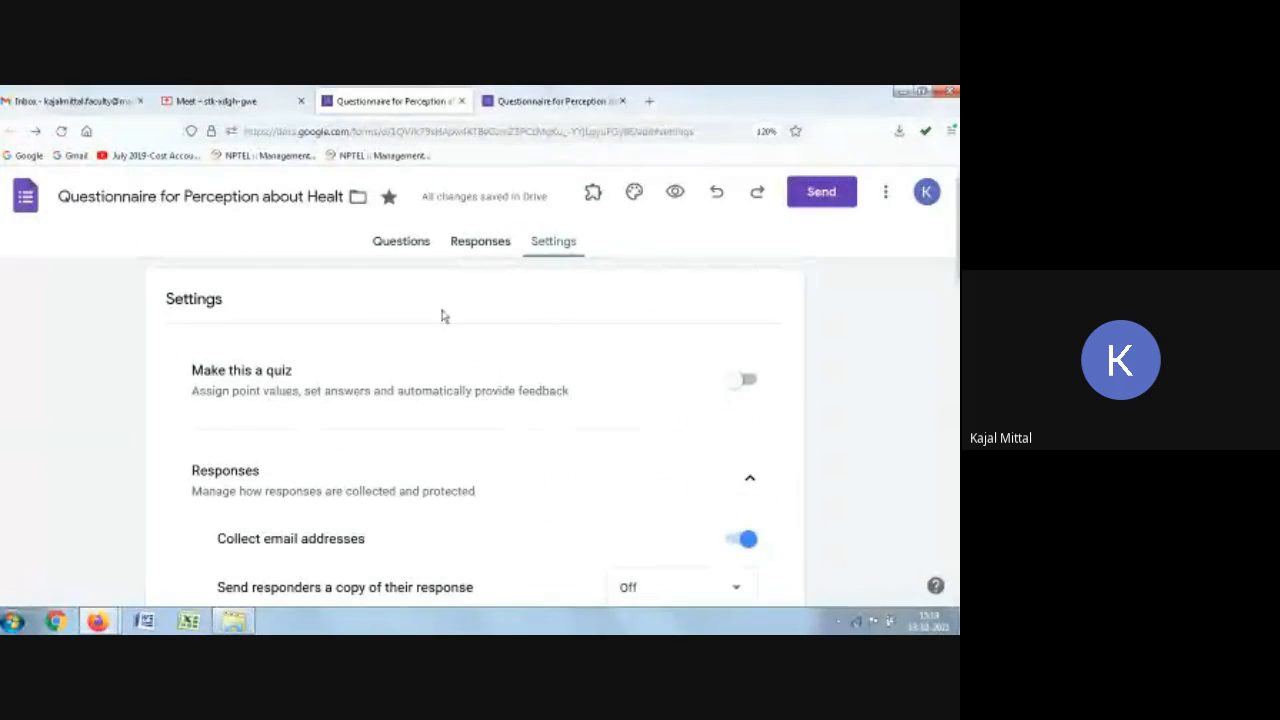
left_click(405, 242)
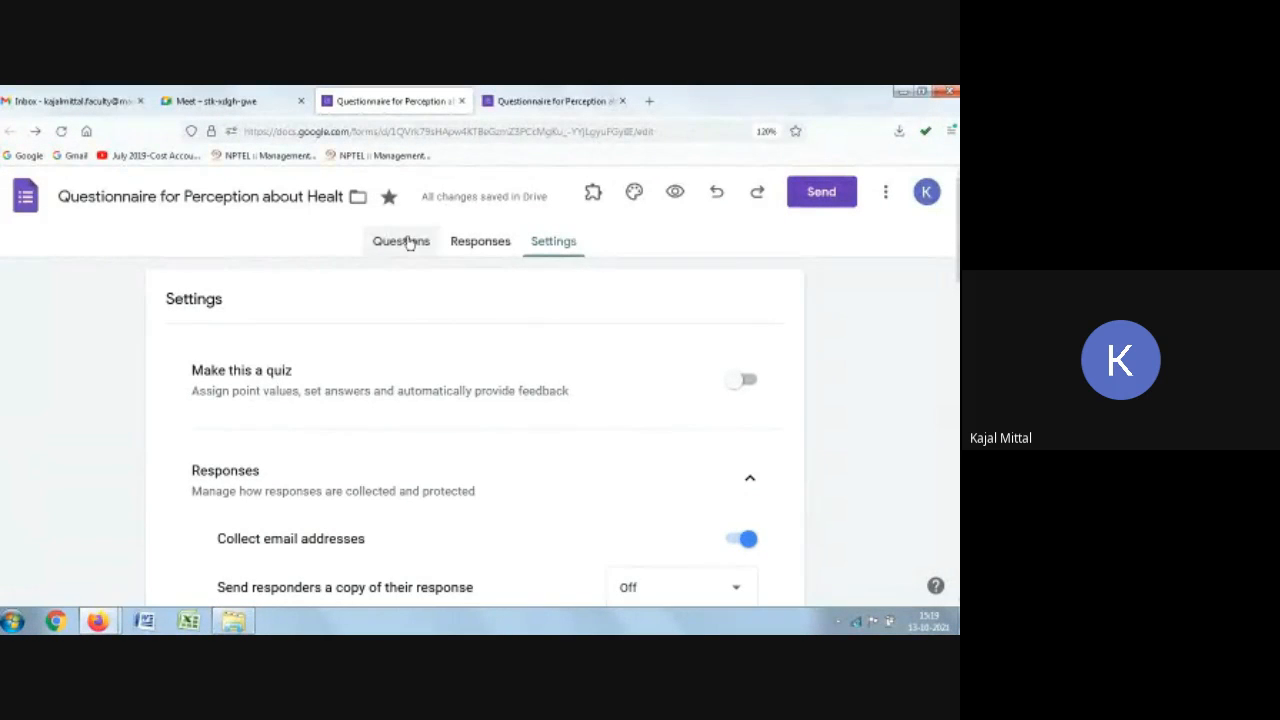
left_click(821, 191)
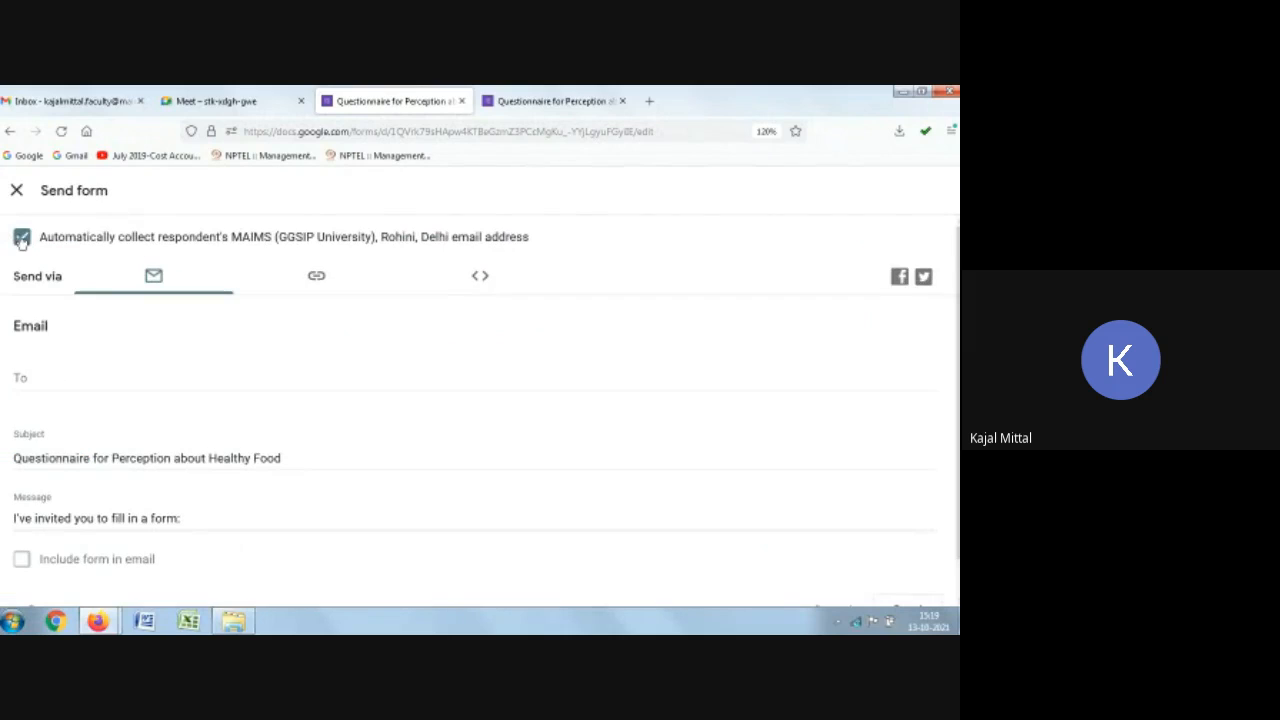
left_click(22, 237)
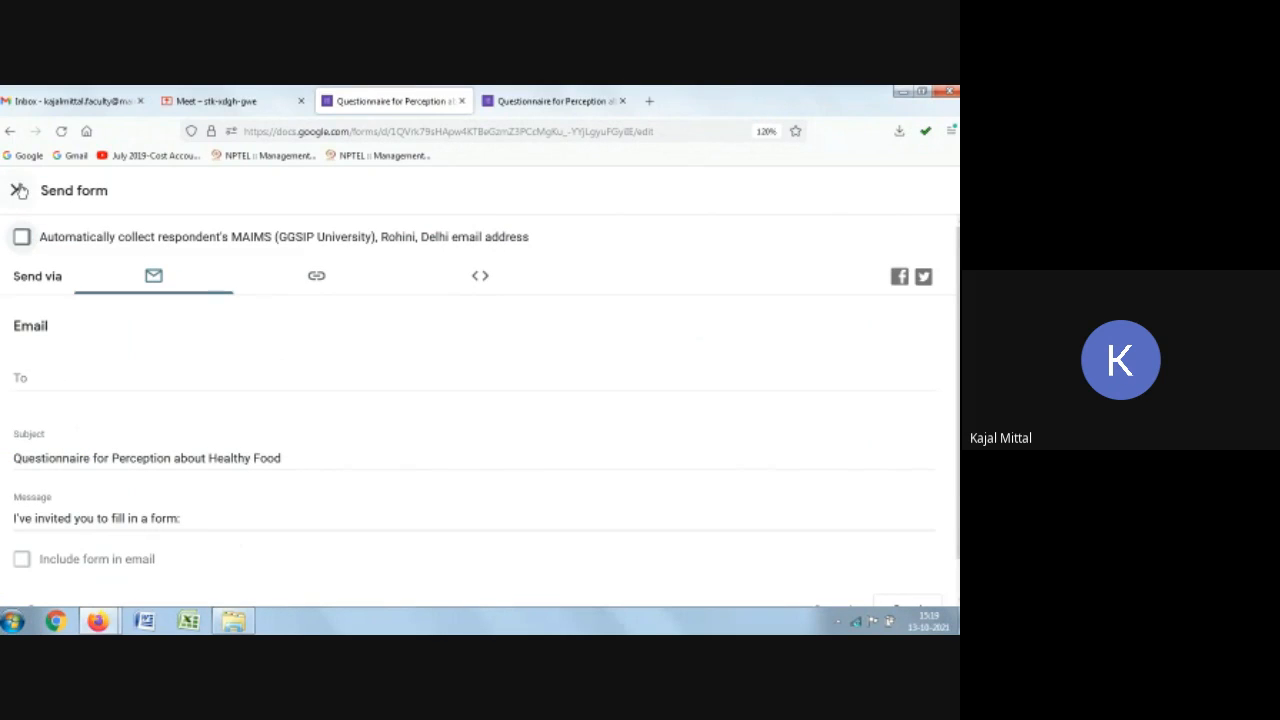
left_click(18, 190)
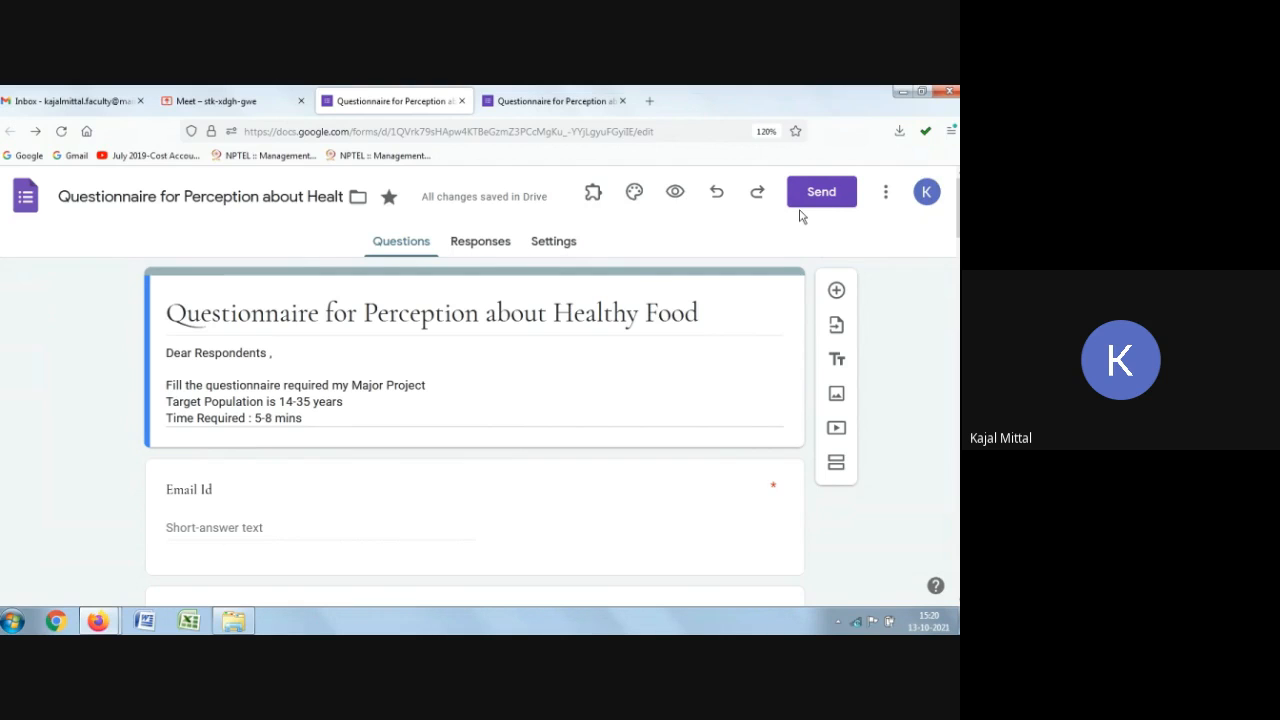
Step: Close the preview and add a required short-answer question titled "Mobile Number" after the respondent's name question
left_click(622, 101)
scroll(626, 323, "down", 5)
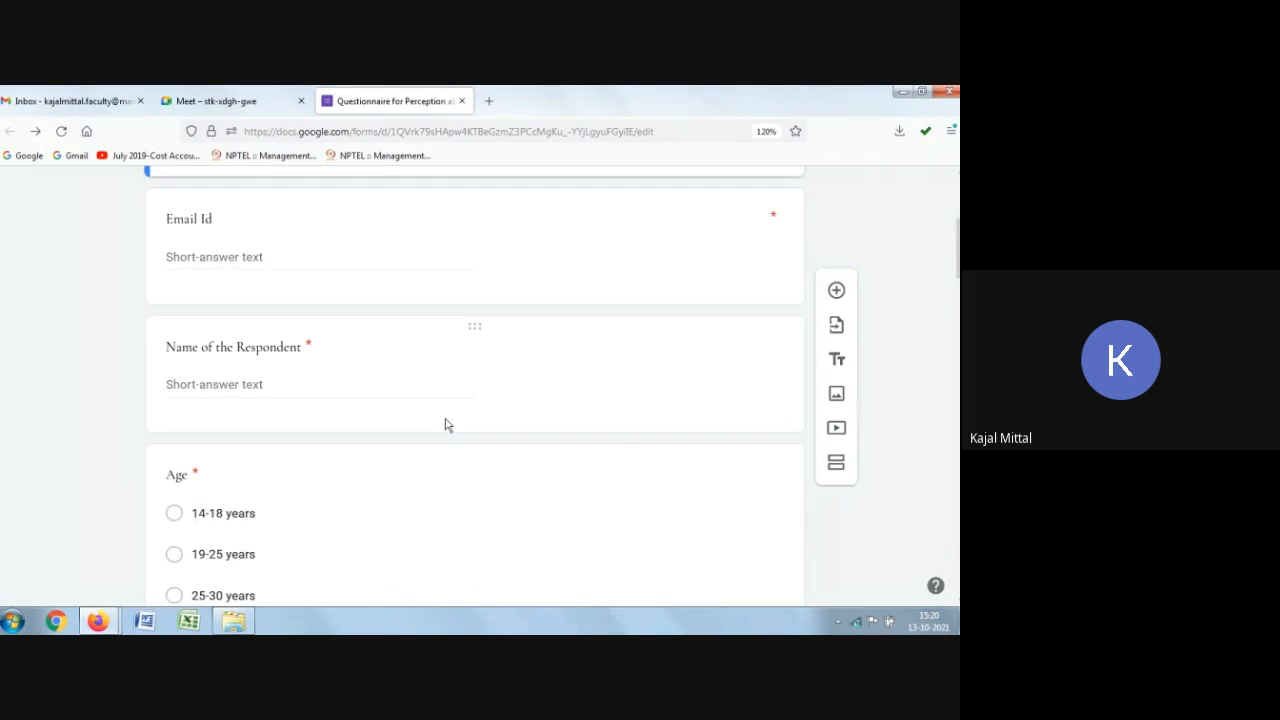
left_click(503, 387)
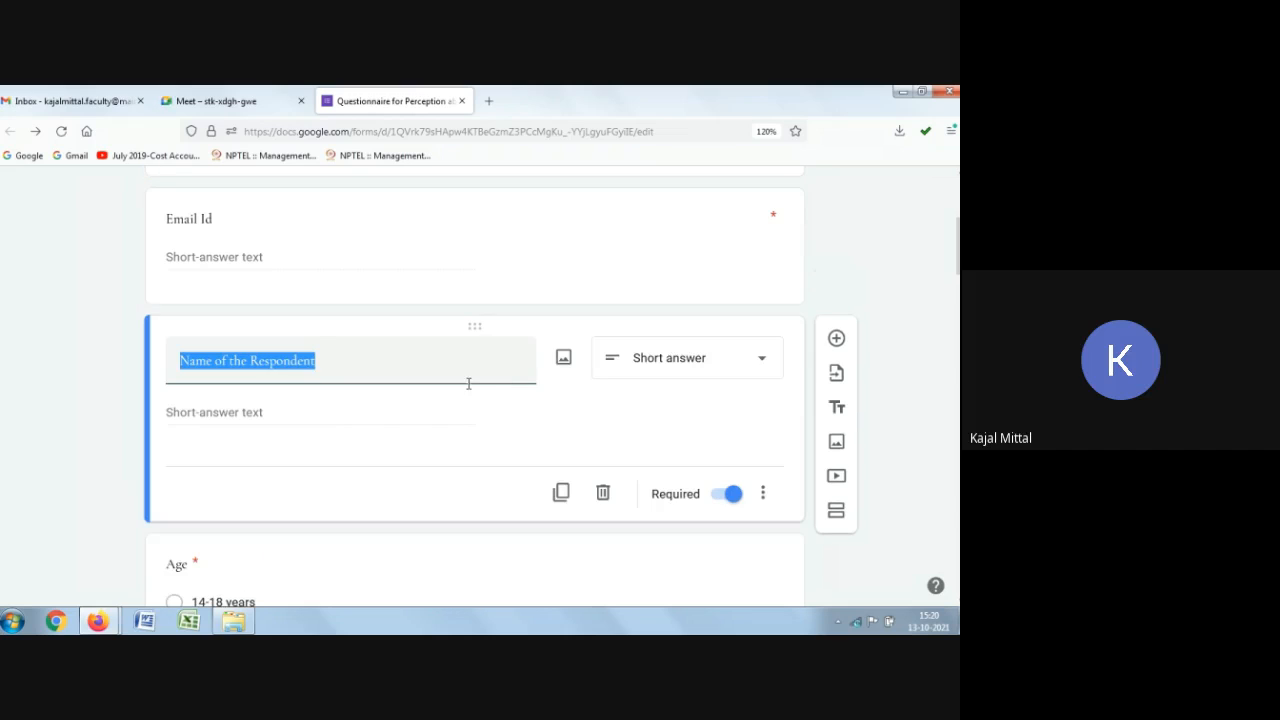
scroll(897, 352, "up", 1)
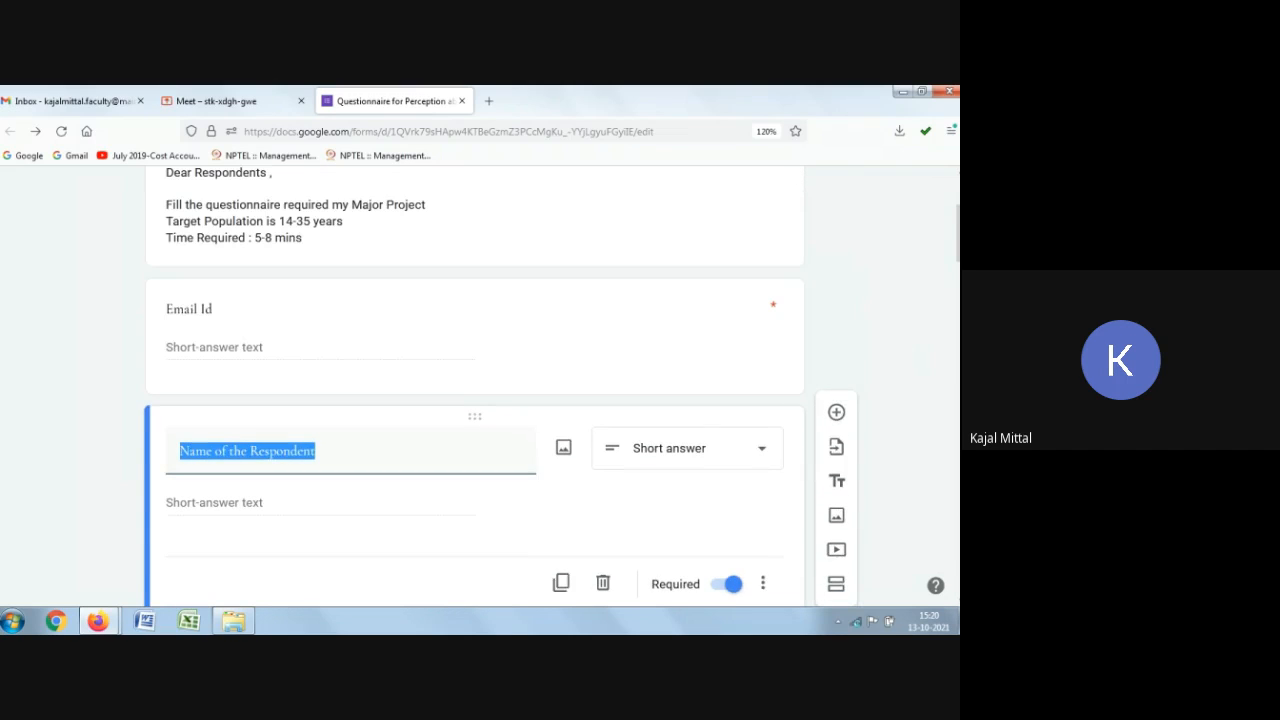
scroll(880, 354, "down", 2)
scroll(344, 421, "down", 1)
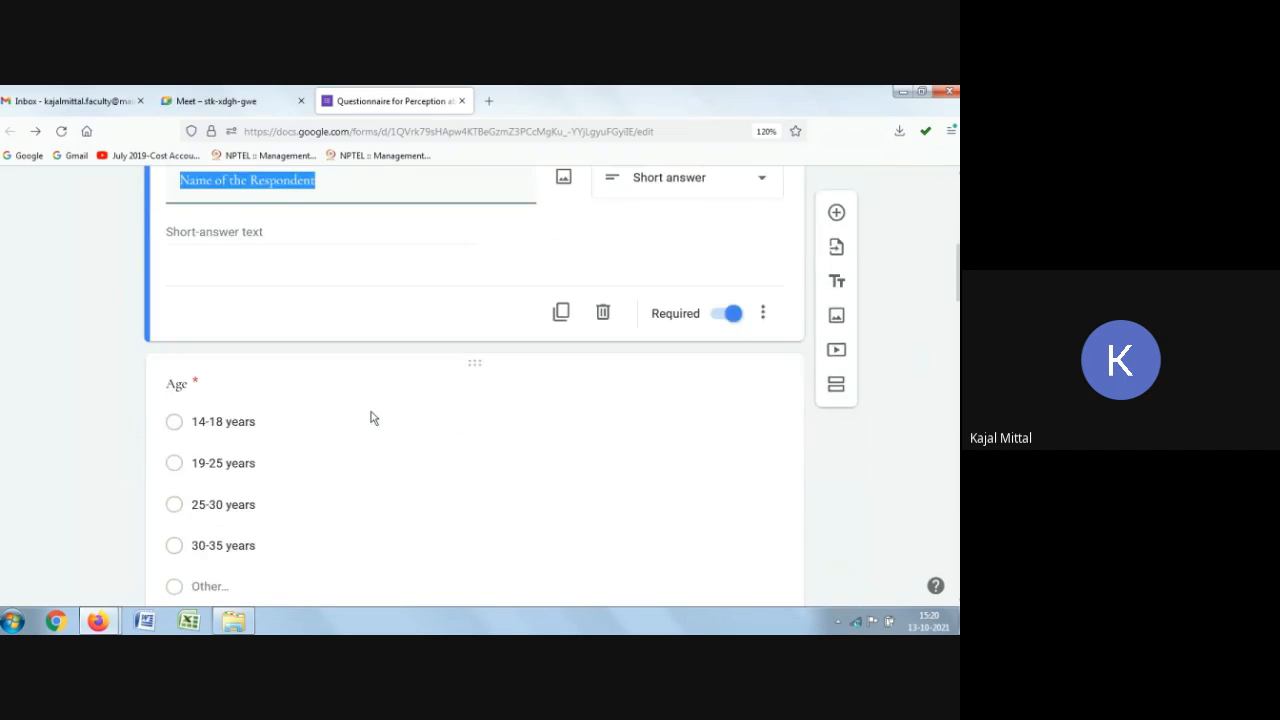
scroll(369, 417, "up", 2)
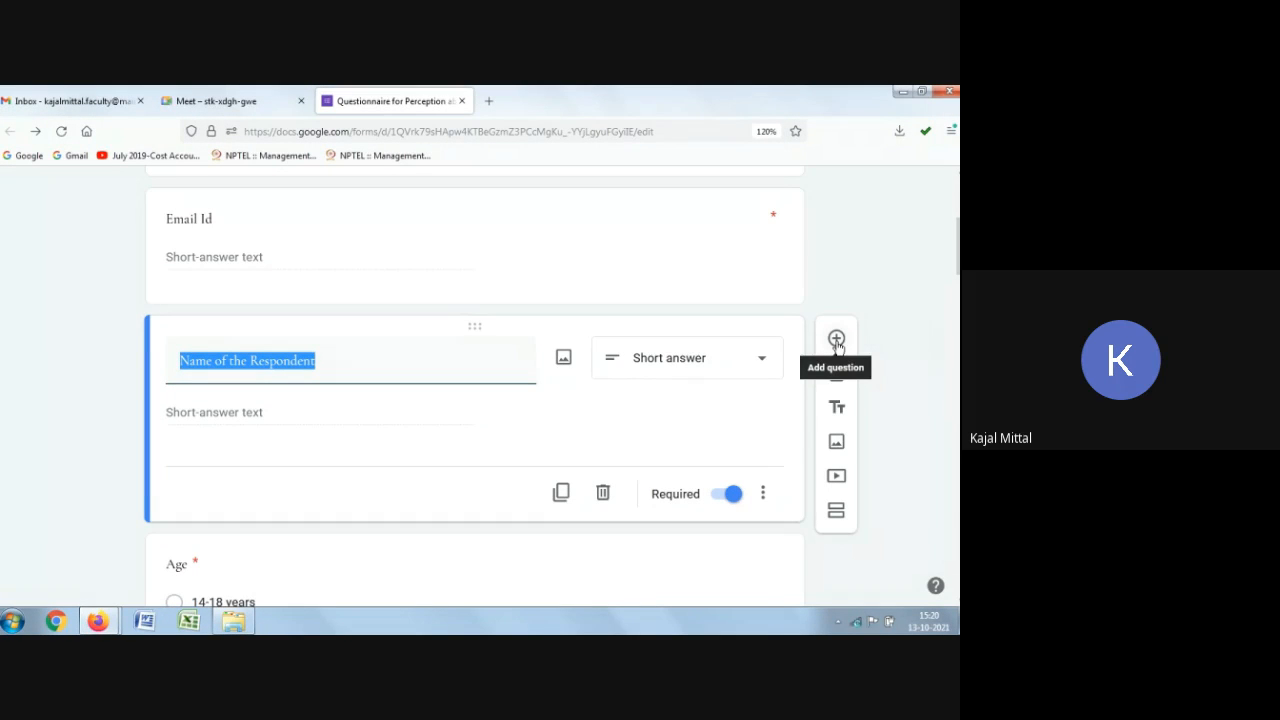
left_click(837, 344)
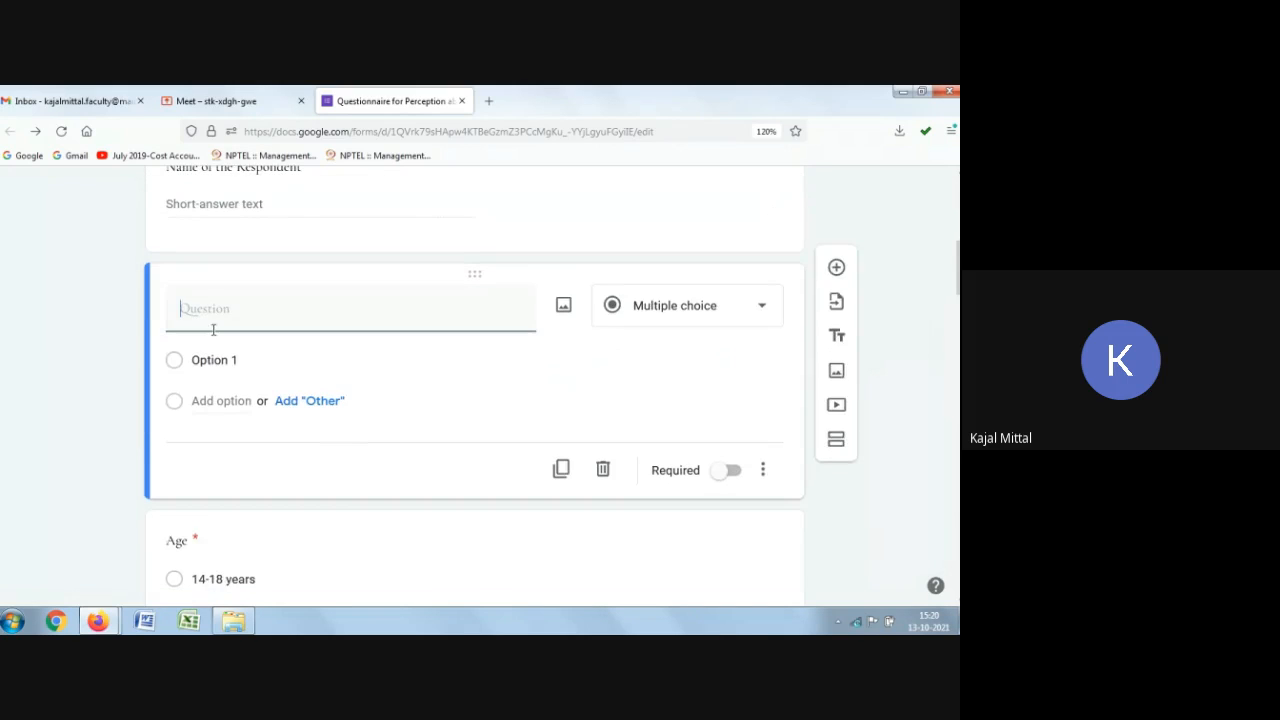
type("Mobile Number")
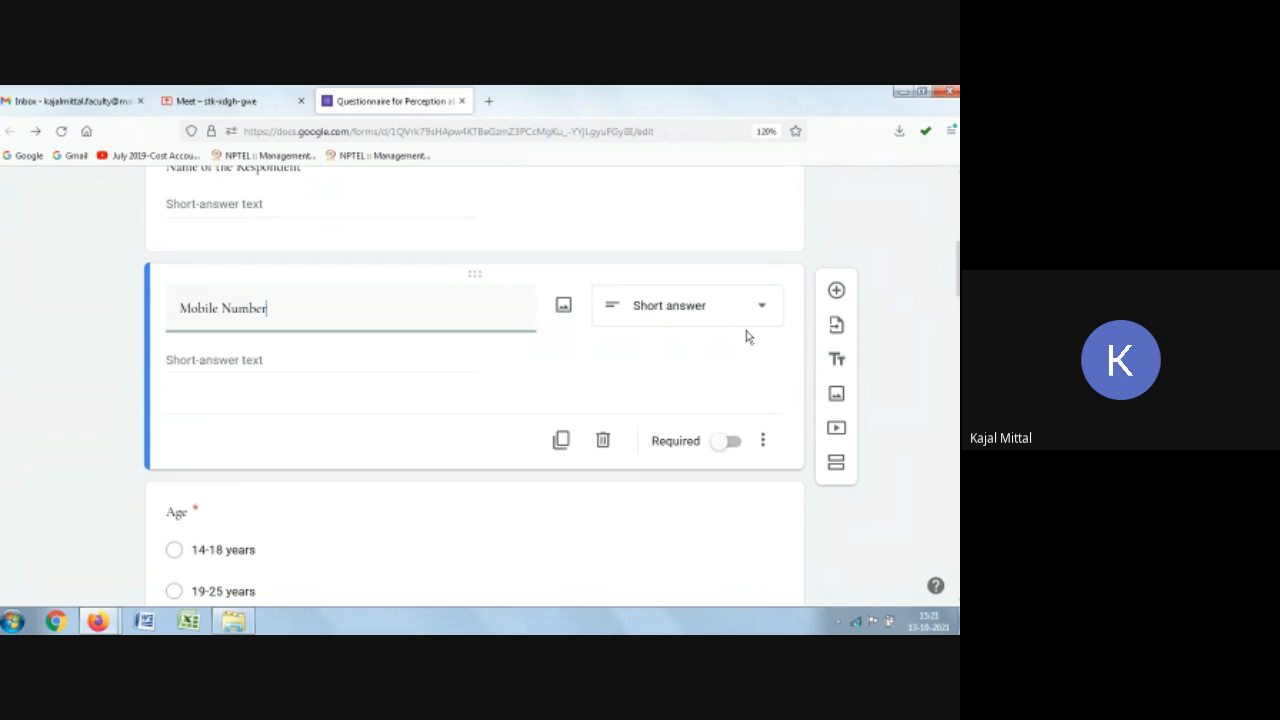
left_click(729, 446)
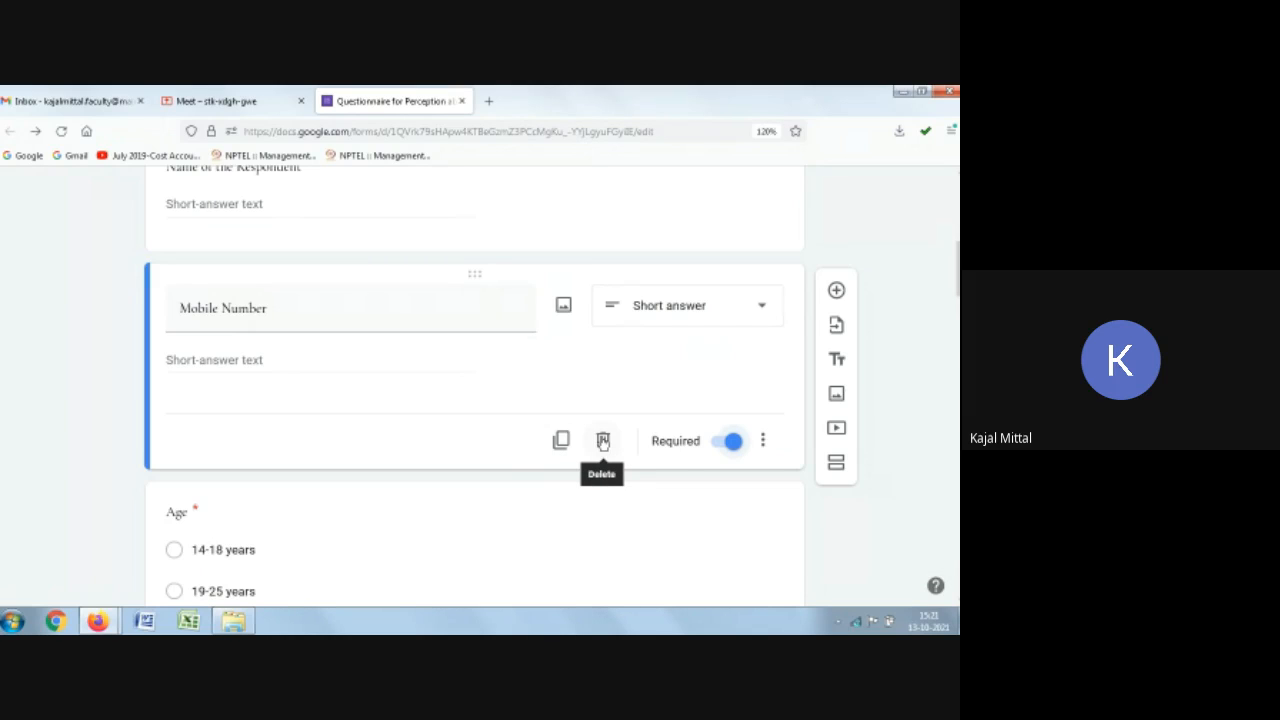
Step: Add the description "mention ur 10 digit mobile number without prefixing 0" to the Mobile Number question
left_click(764, 442)
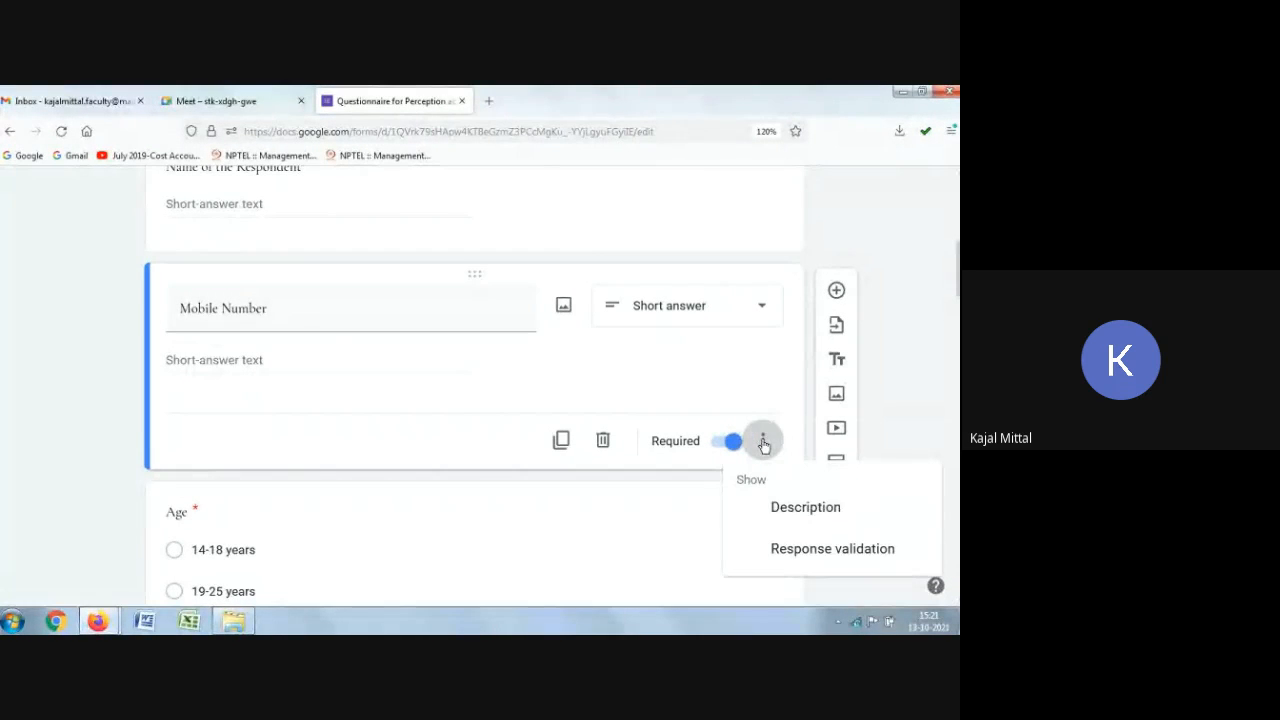
left_click(790, 518)
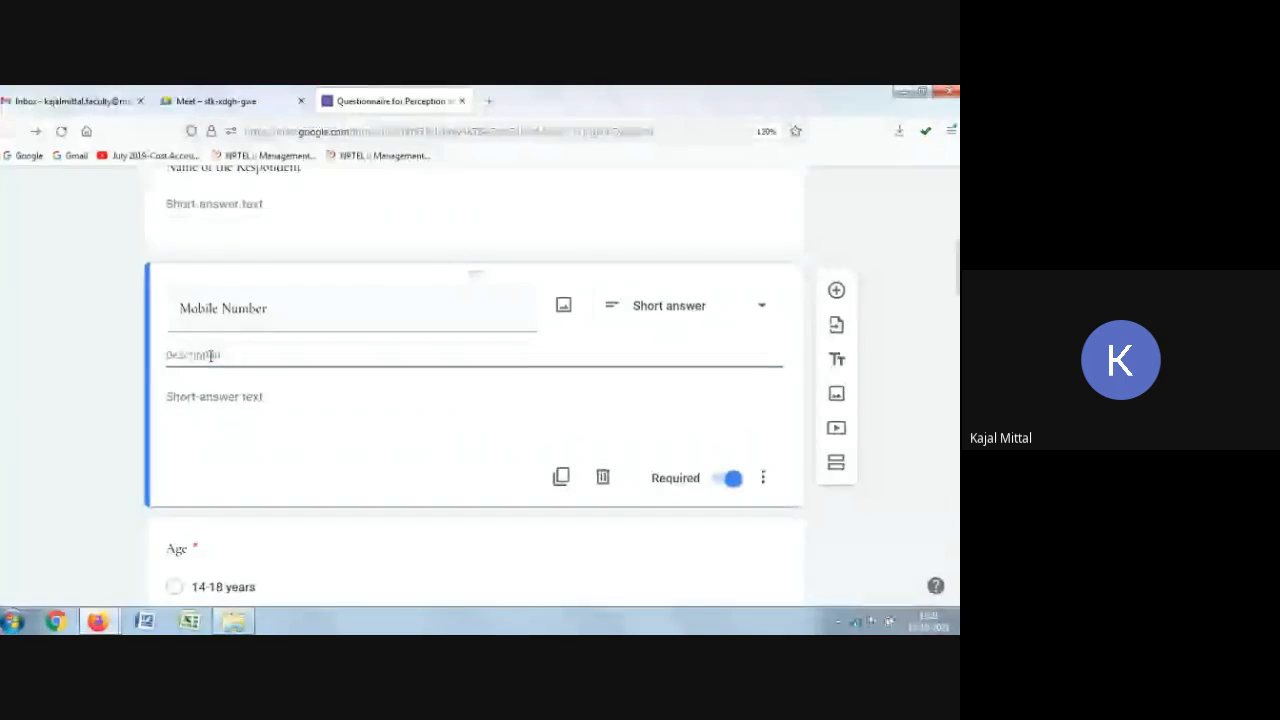
type("mentio")
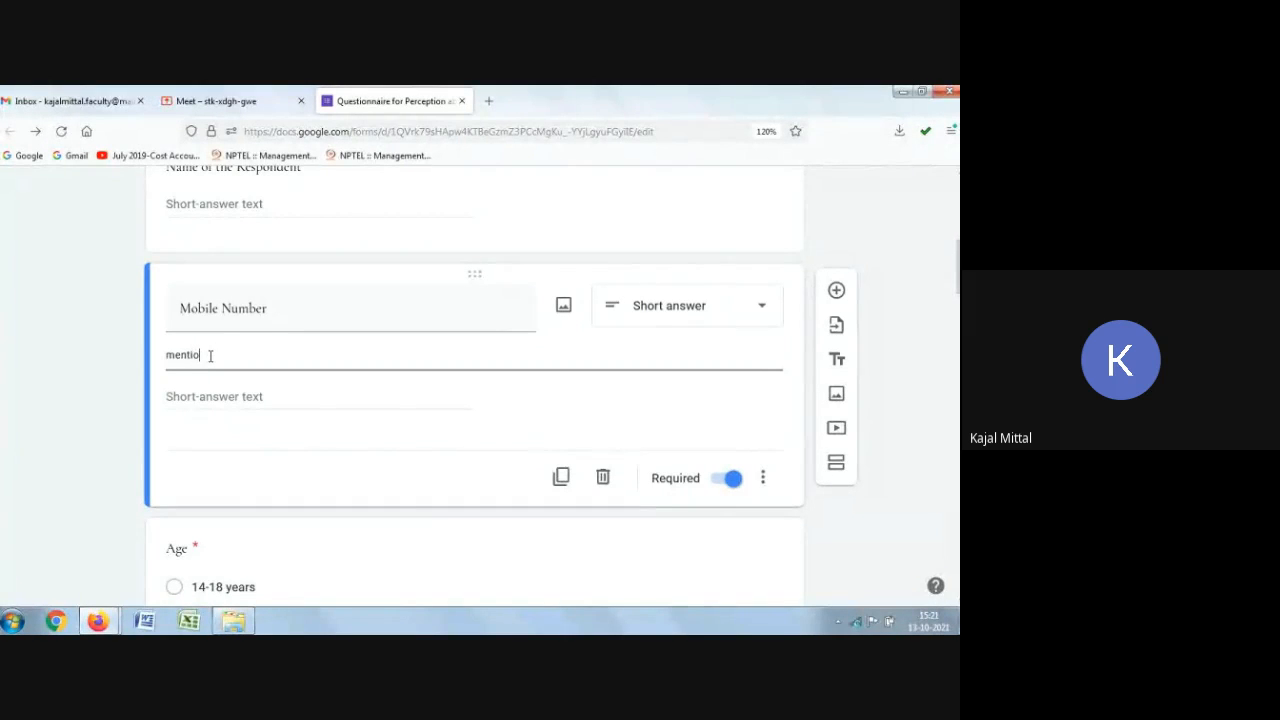
type("n ar ")
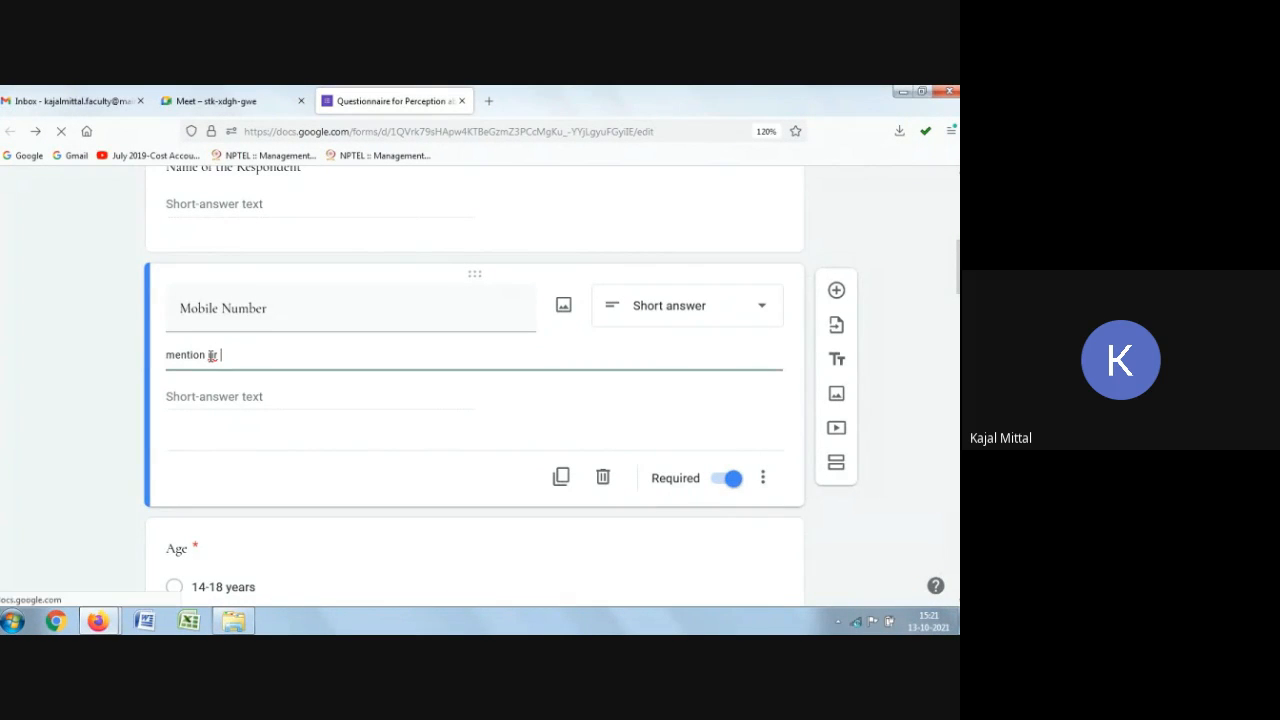
type("10 digit mobile ")
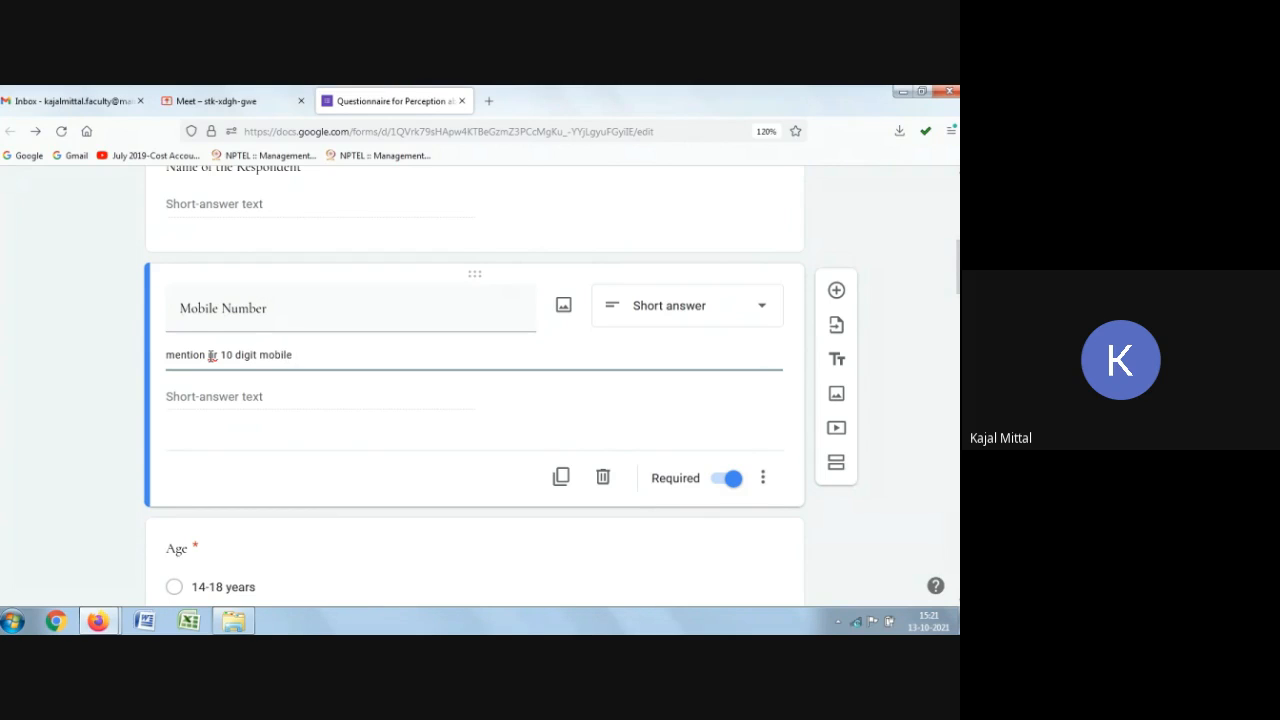
type("number without prefixxing )")
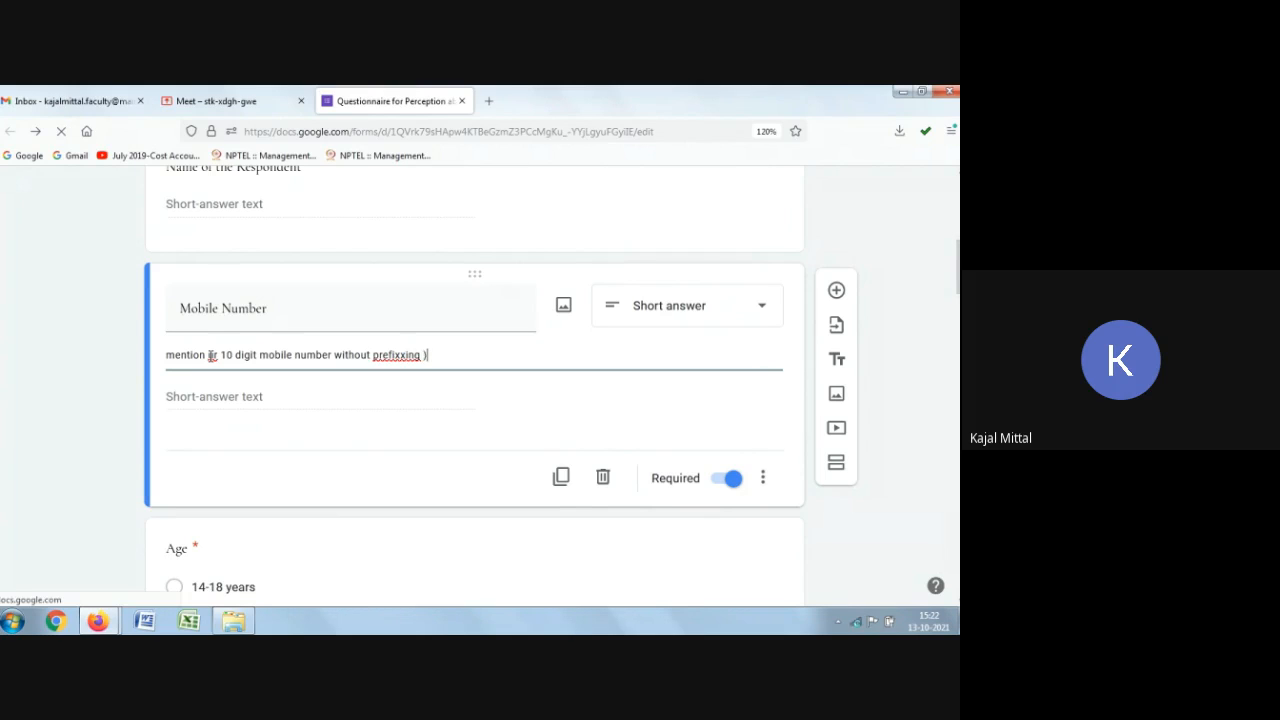
key("BackSpace")
key("BackSpace")
key("BackSpace")
key("BackSpace")
key("BackSpace")
key("BackSpace")
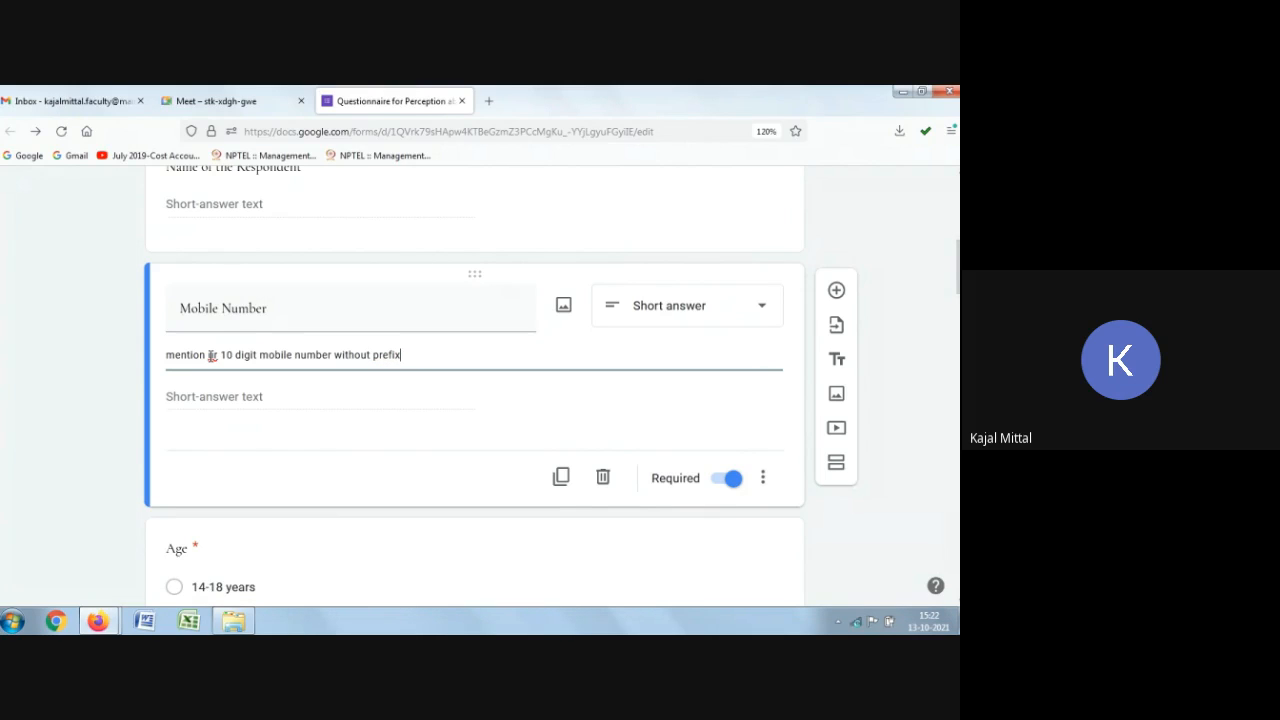
type("ing 0")
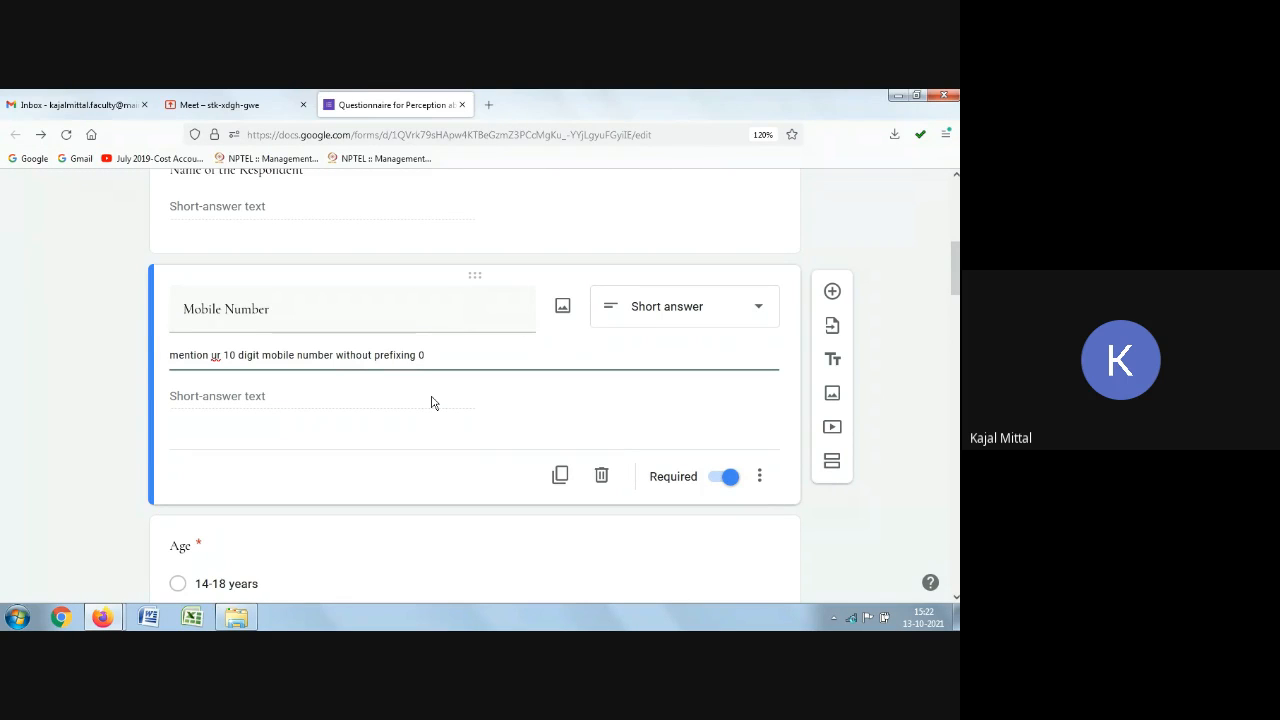
Step: Add the description "Pls mention the salutation" to the Name of the Respondent question
left_click(614, 232)
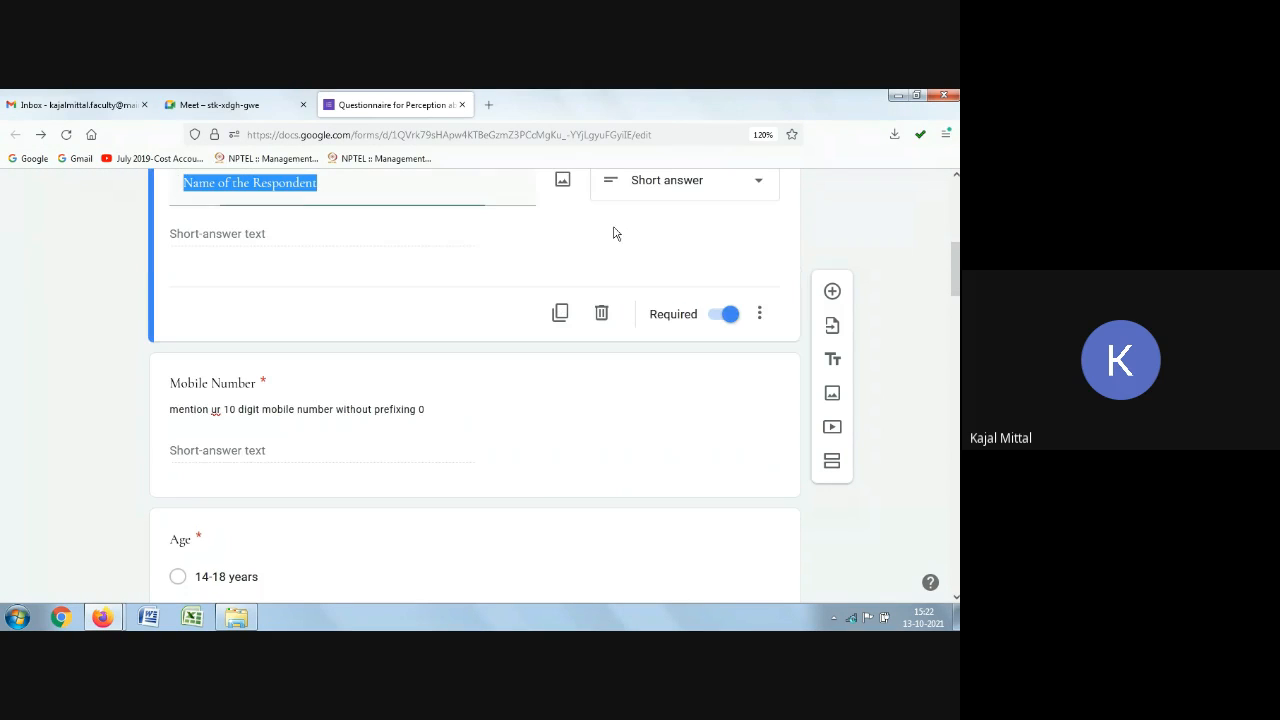
scroll(451, 271, "up", 3)
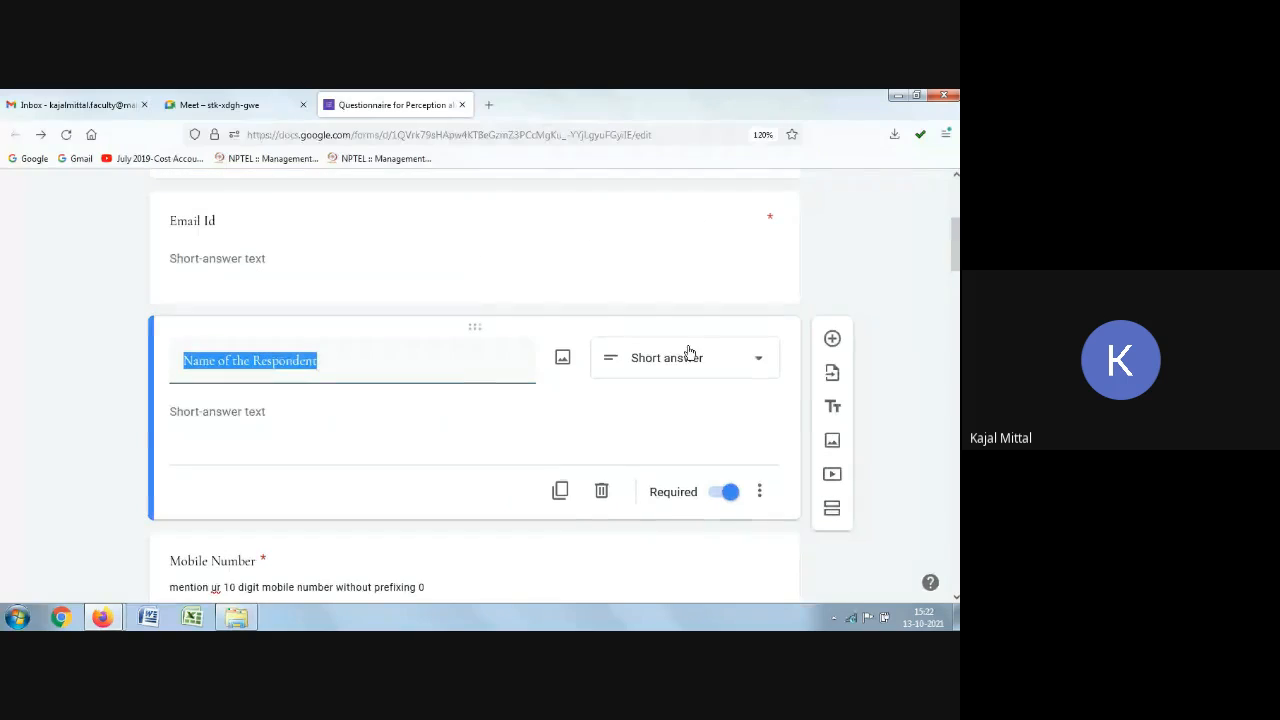
left_click(759, 491)
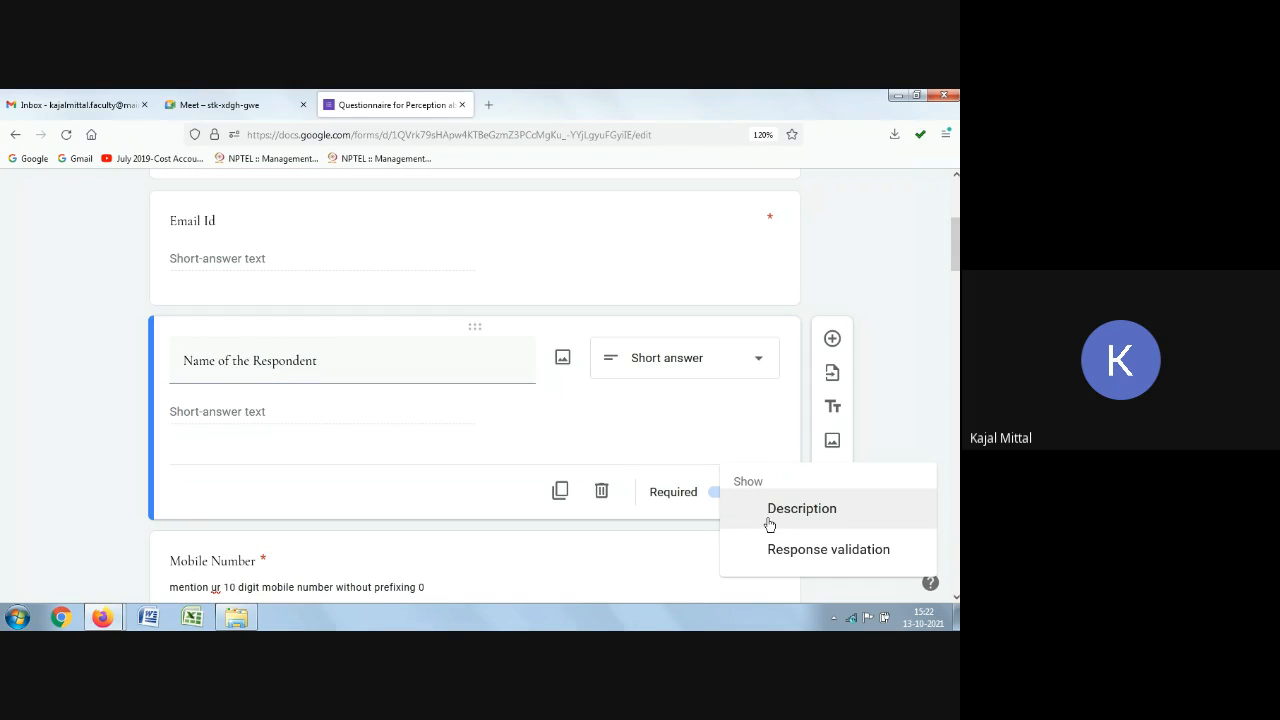
left_click(770, 520)
left_click(236, 410)
type("P")
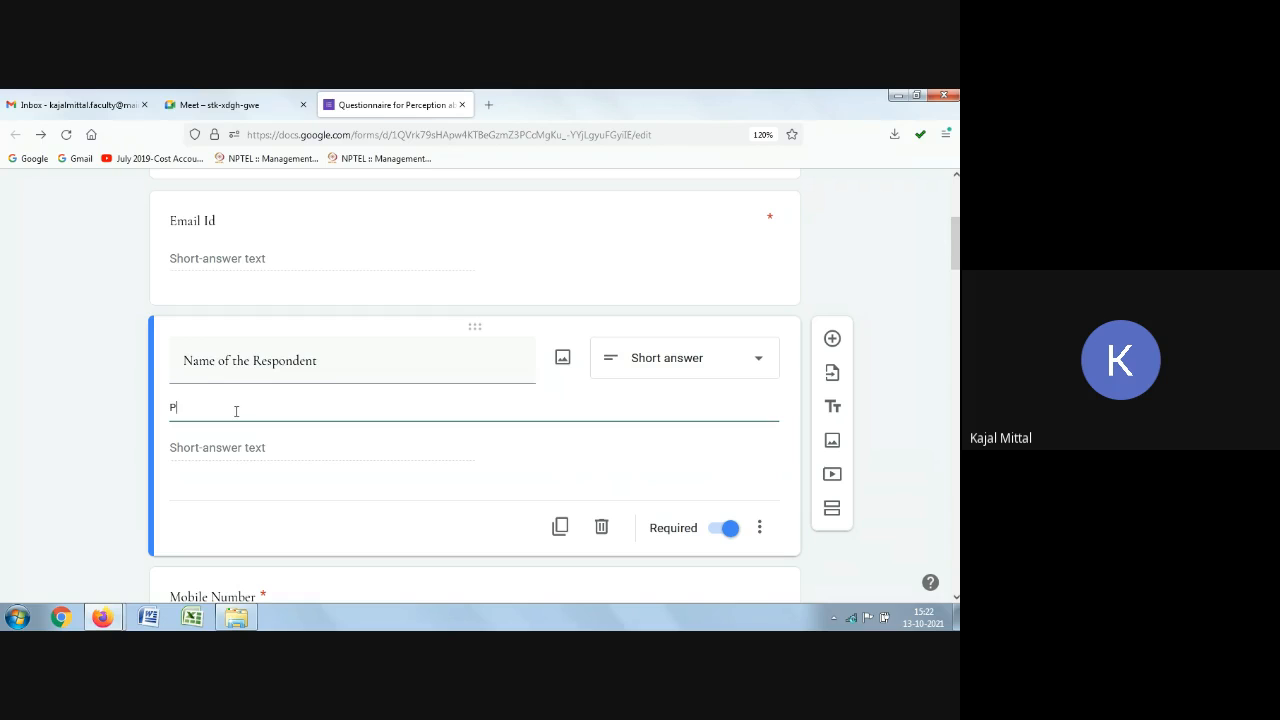
type("ls mention the salutation")
Step: Turn on response validation for the Mobile Number question
scroll(343, 402, "down", 3)
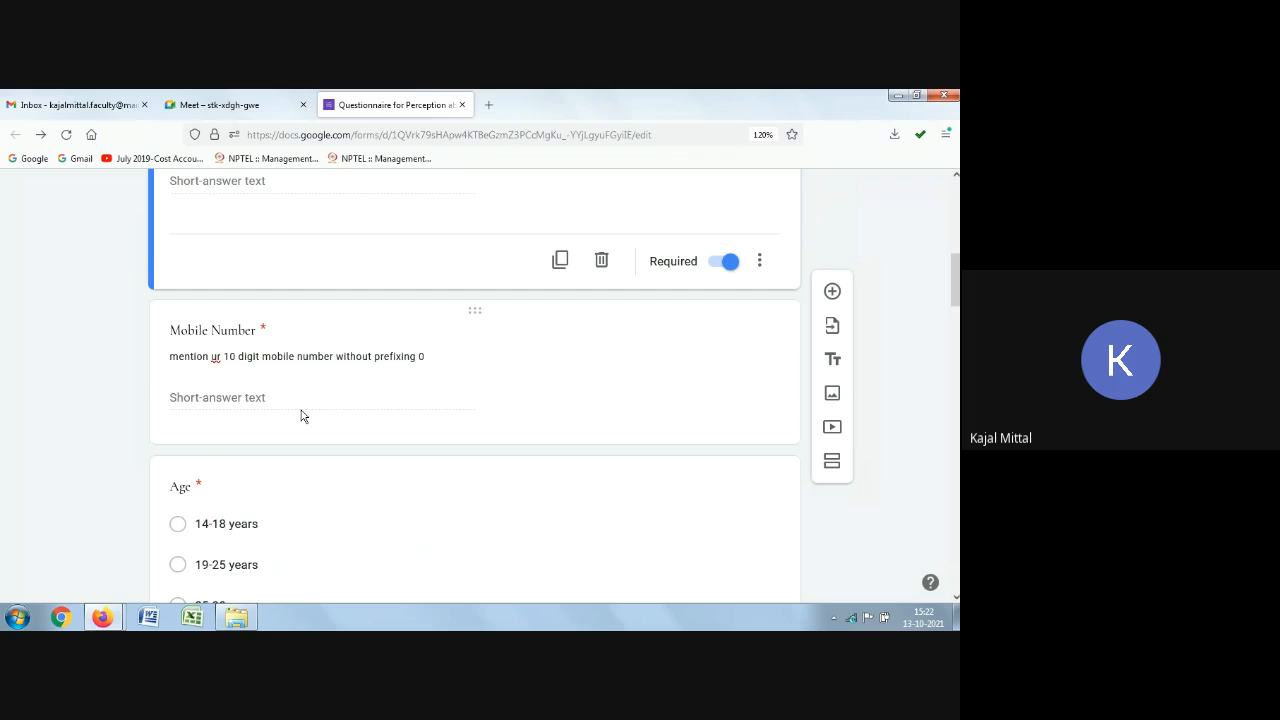
scroll(303, 416, "down", 1)
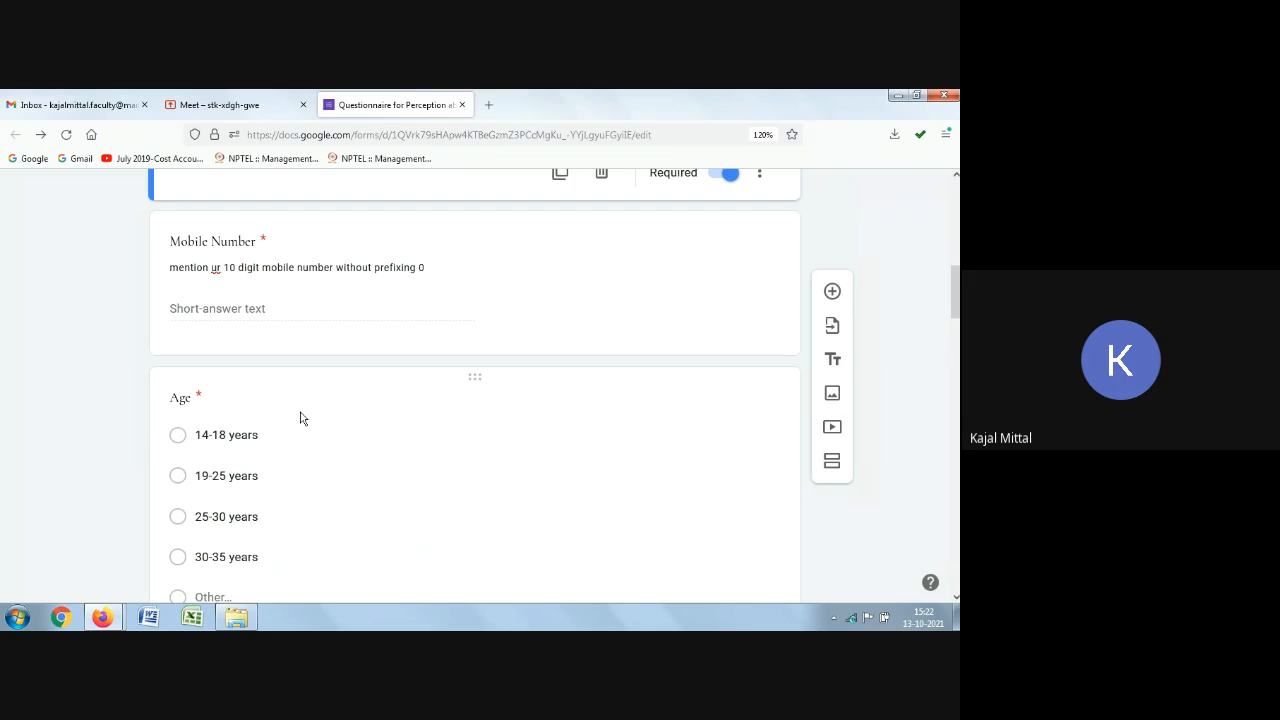
scroll(300, 417, "up", 1)
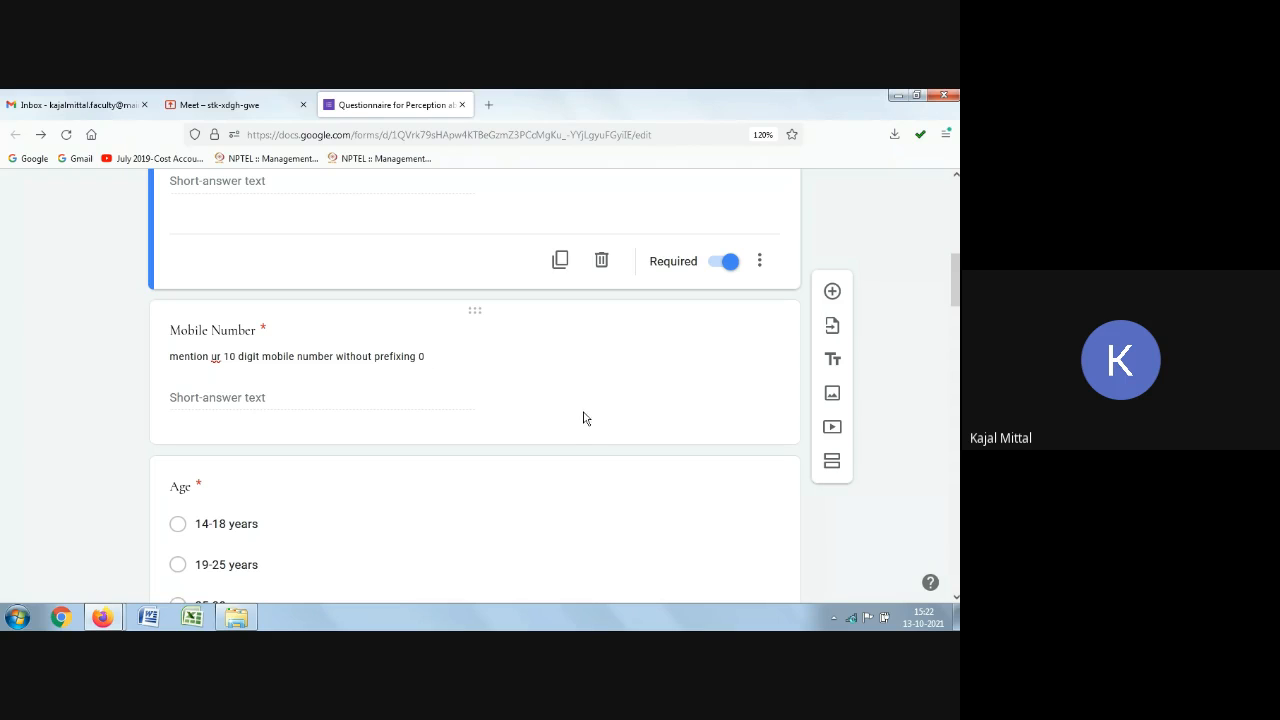
left_click(534, 381)
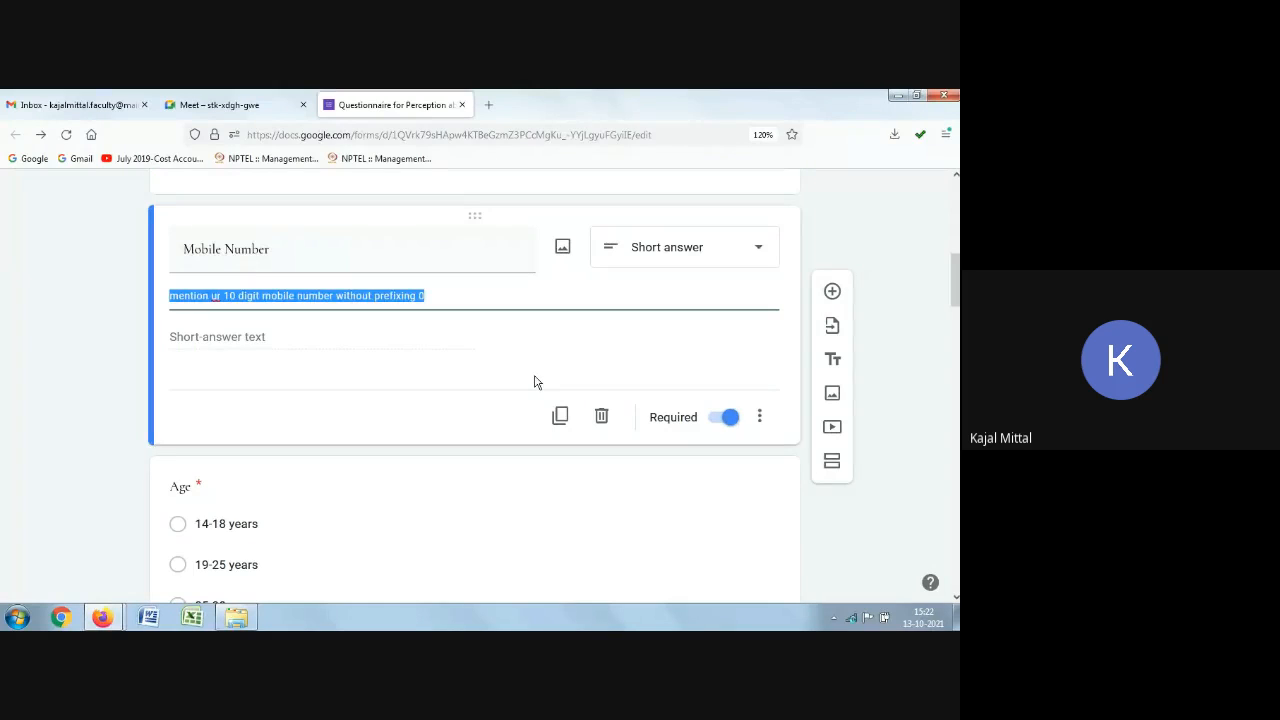
left_click(763, 418)
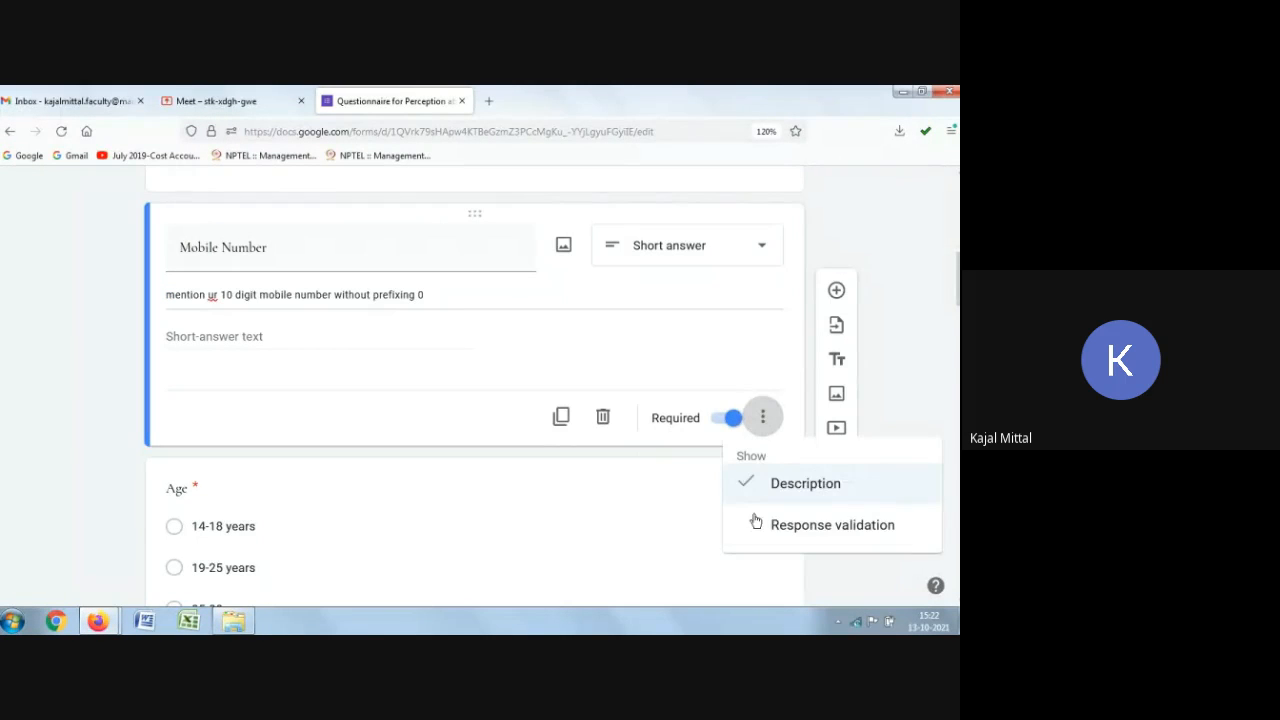
left_click(281, 344)
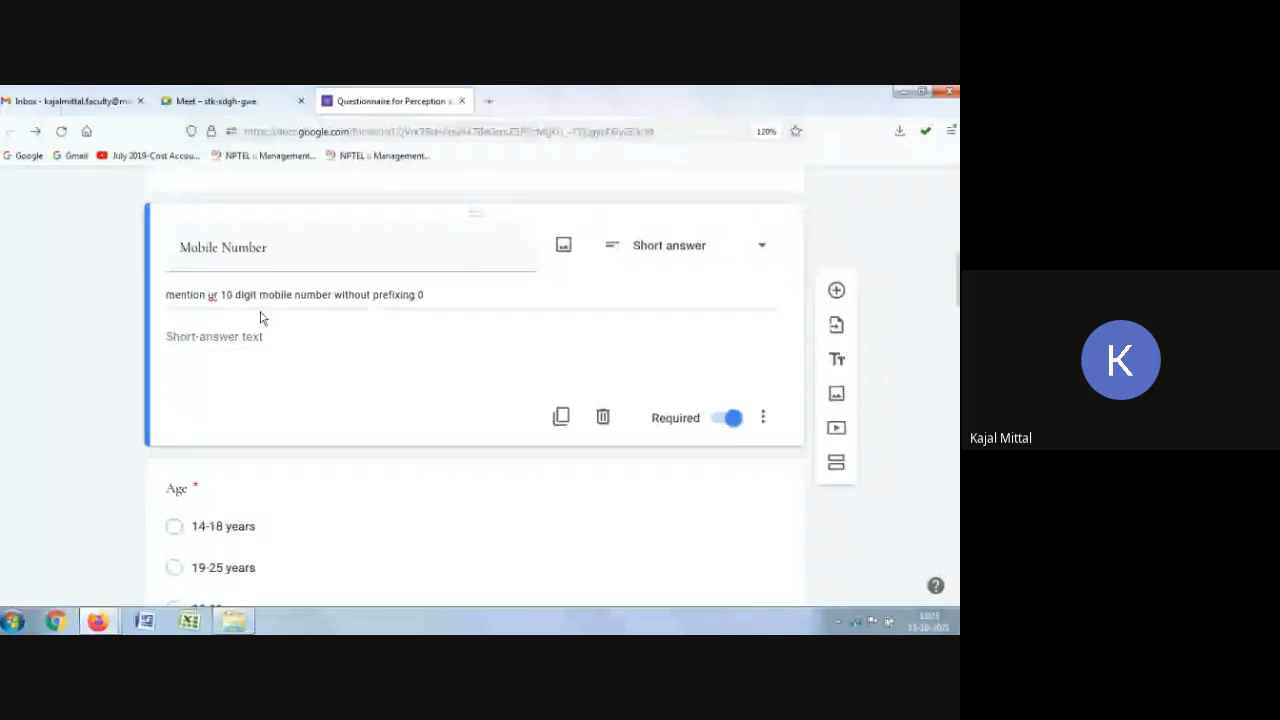
left_click(766, 420)
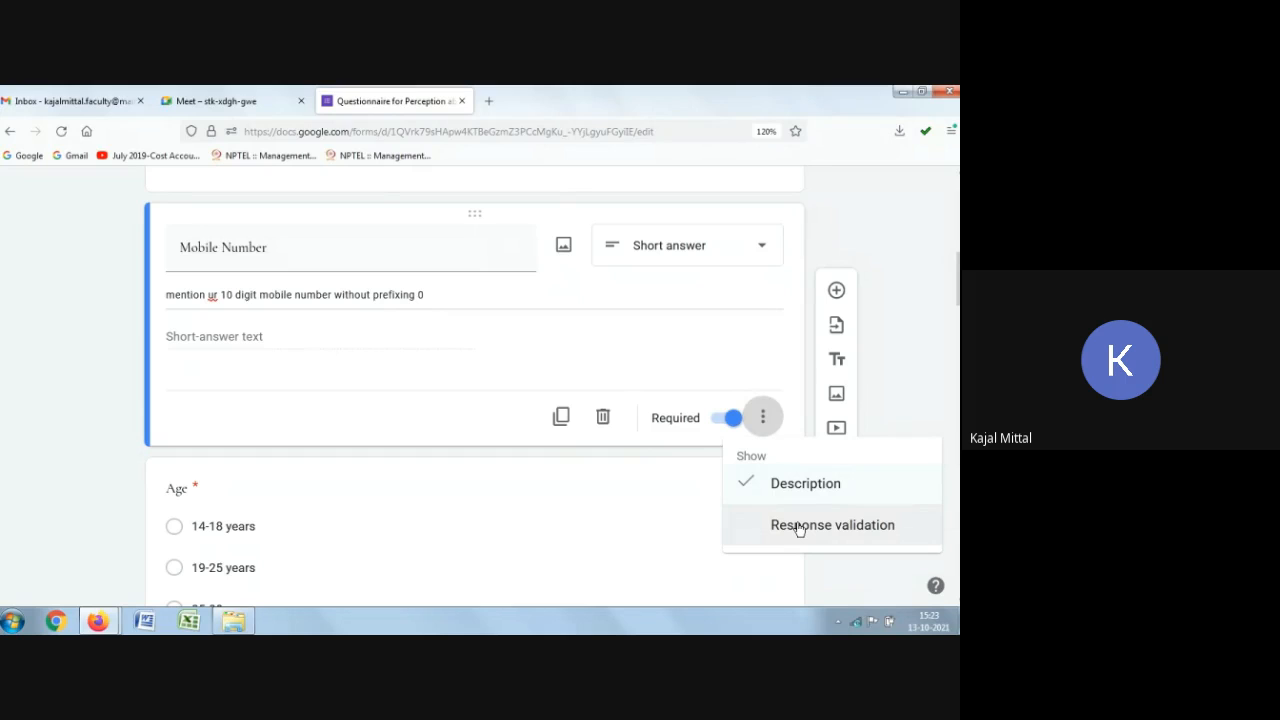
left_click(774, 528)
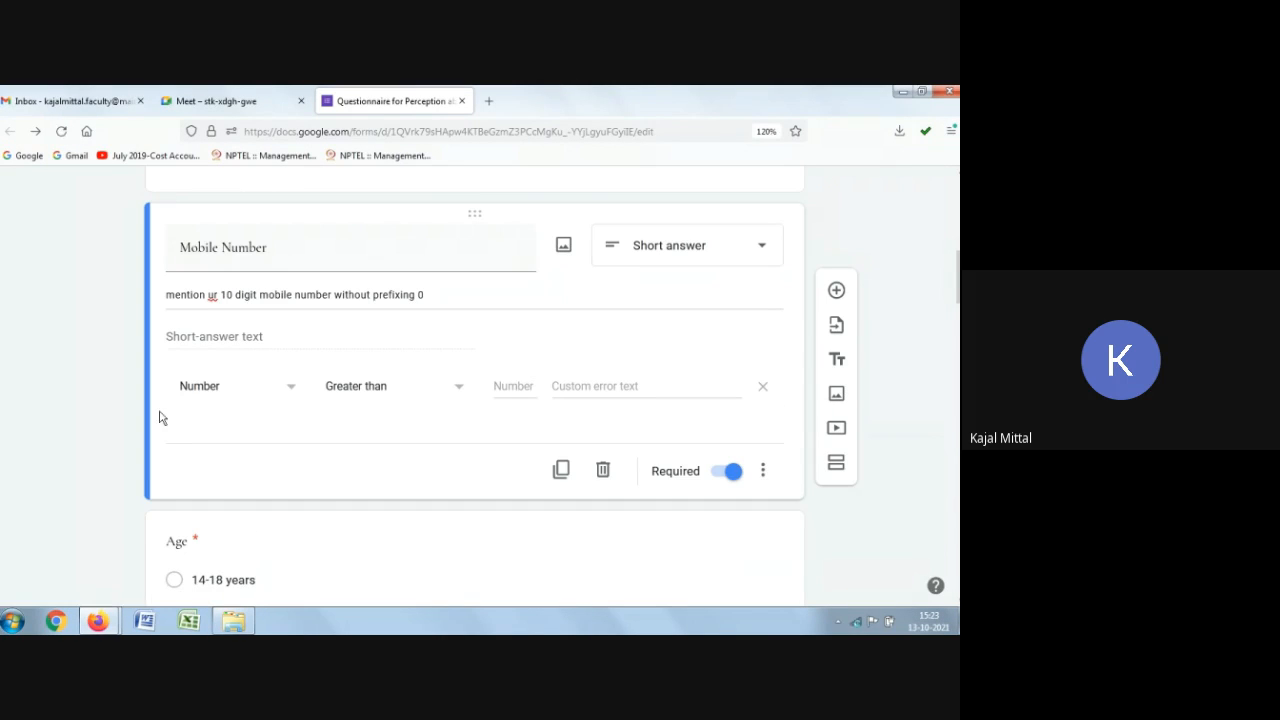
left_click(763, 471)
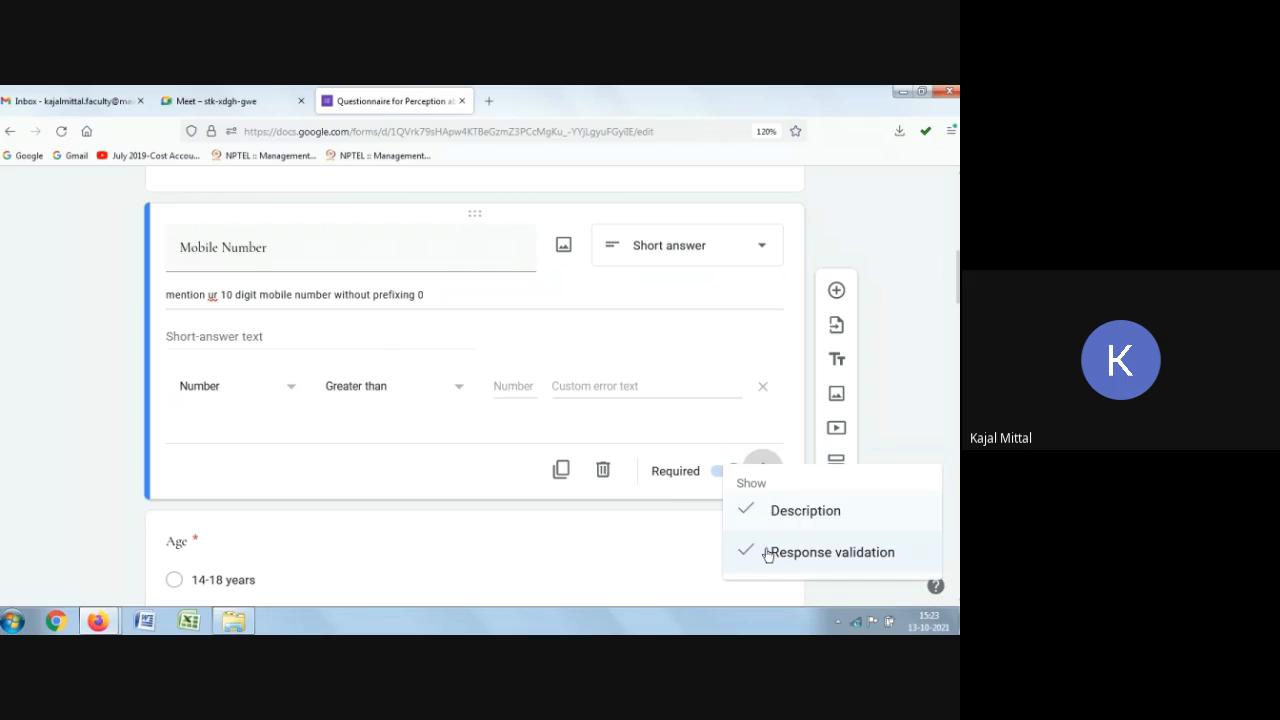
left_click(688, 381)
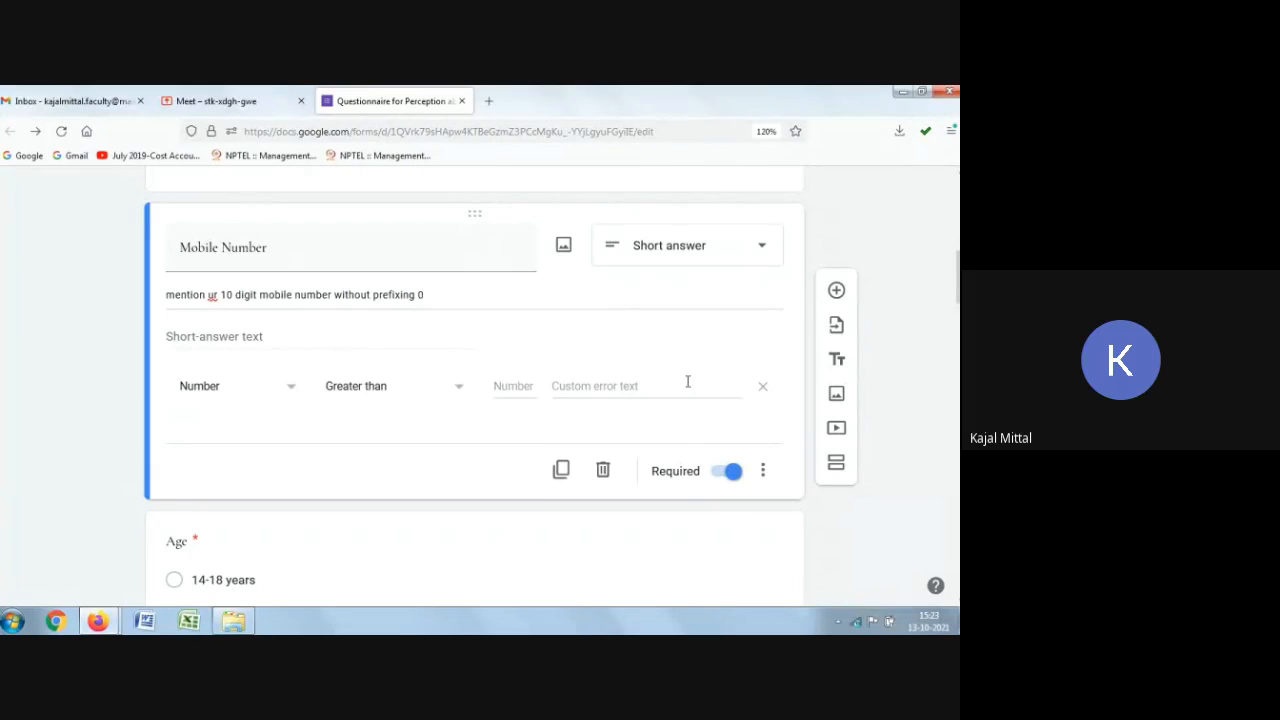
Step: Set the Mobile Number validation rule to Number, Greater than 10
left_click(272, 388)
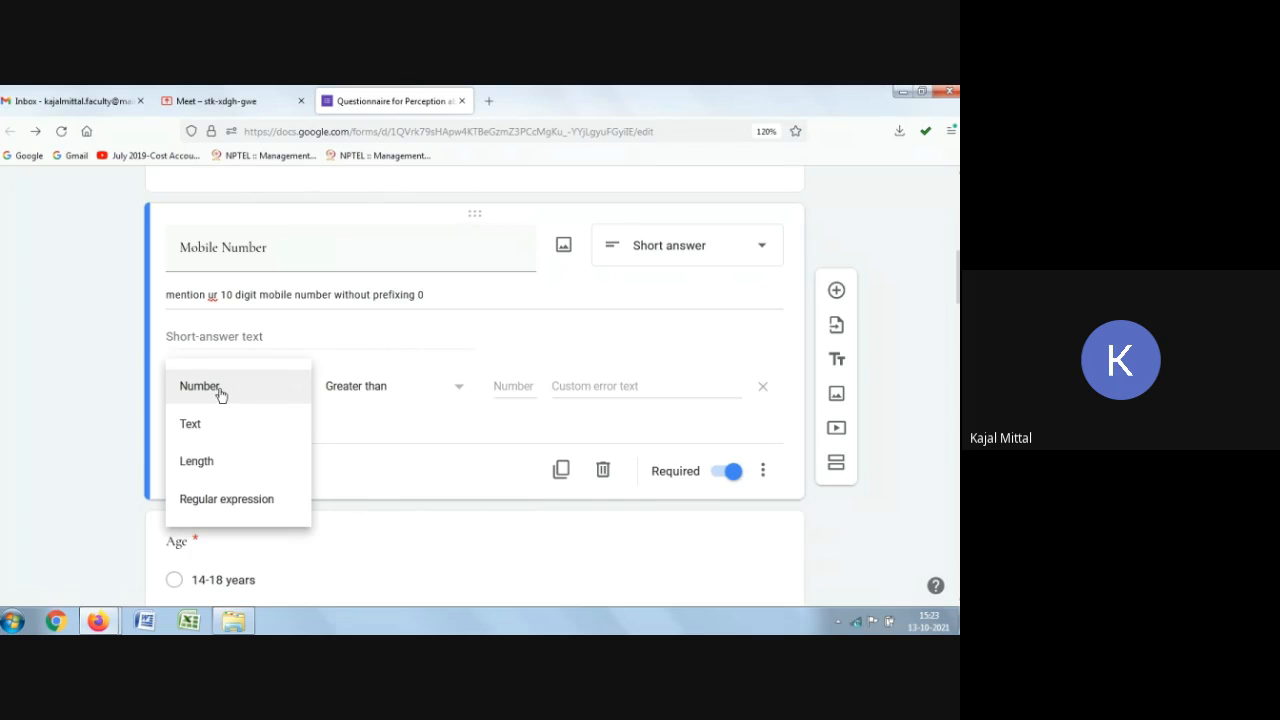
left_click(218, 393)
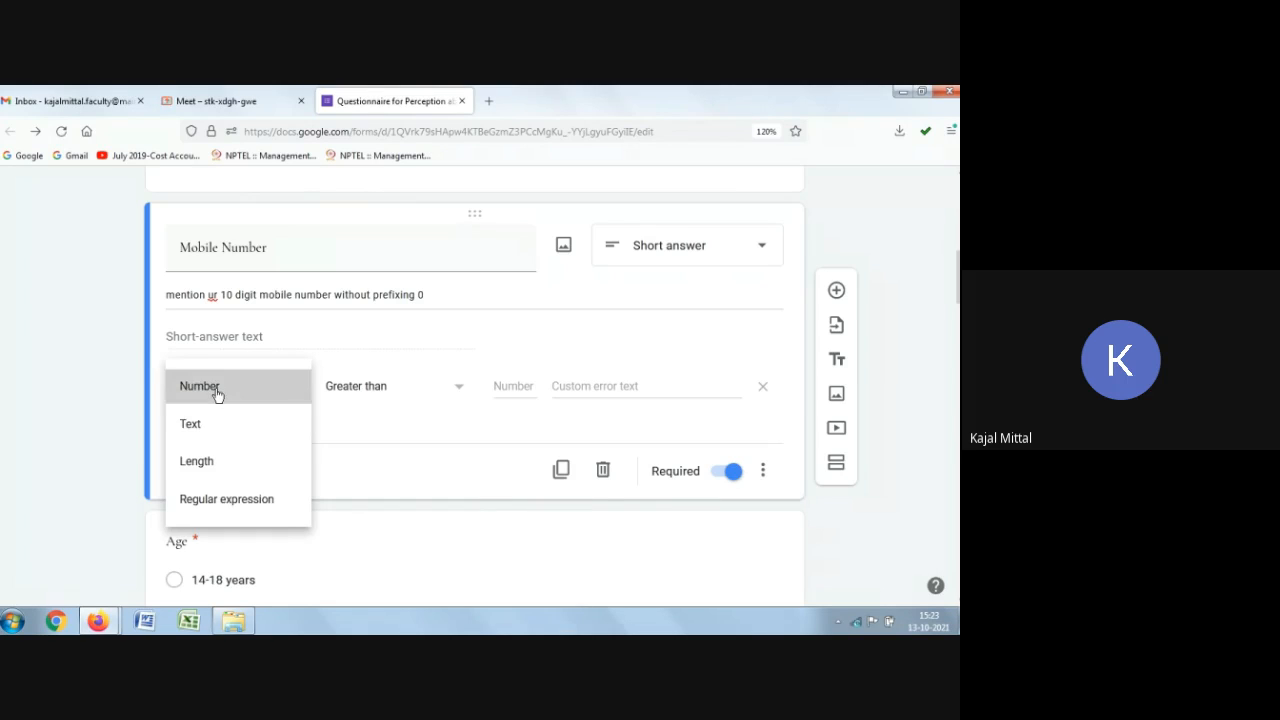
left_click(425, 396)
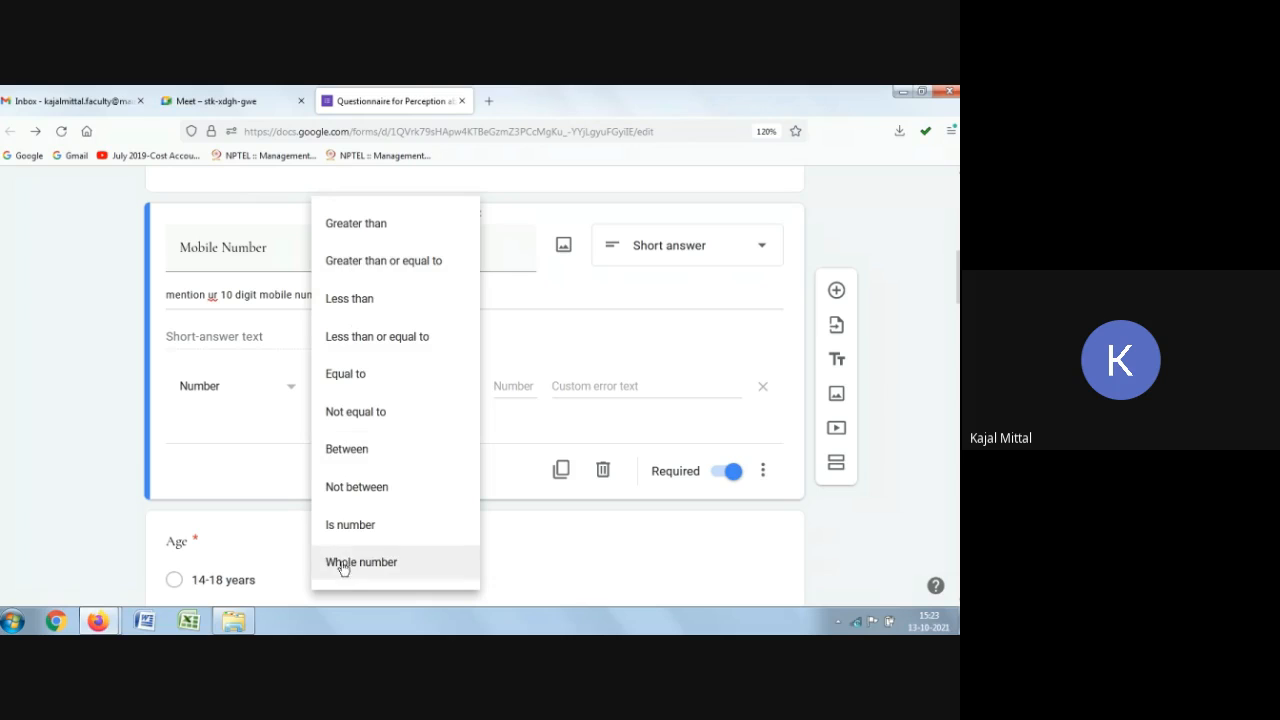
left_click(360, 224)
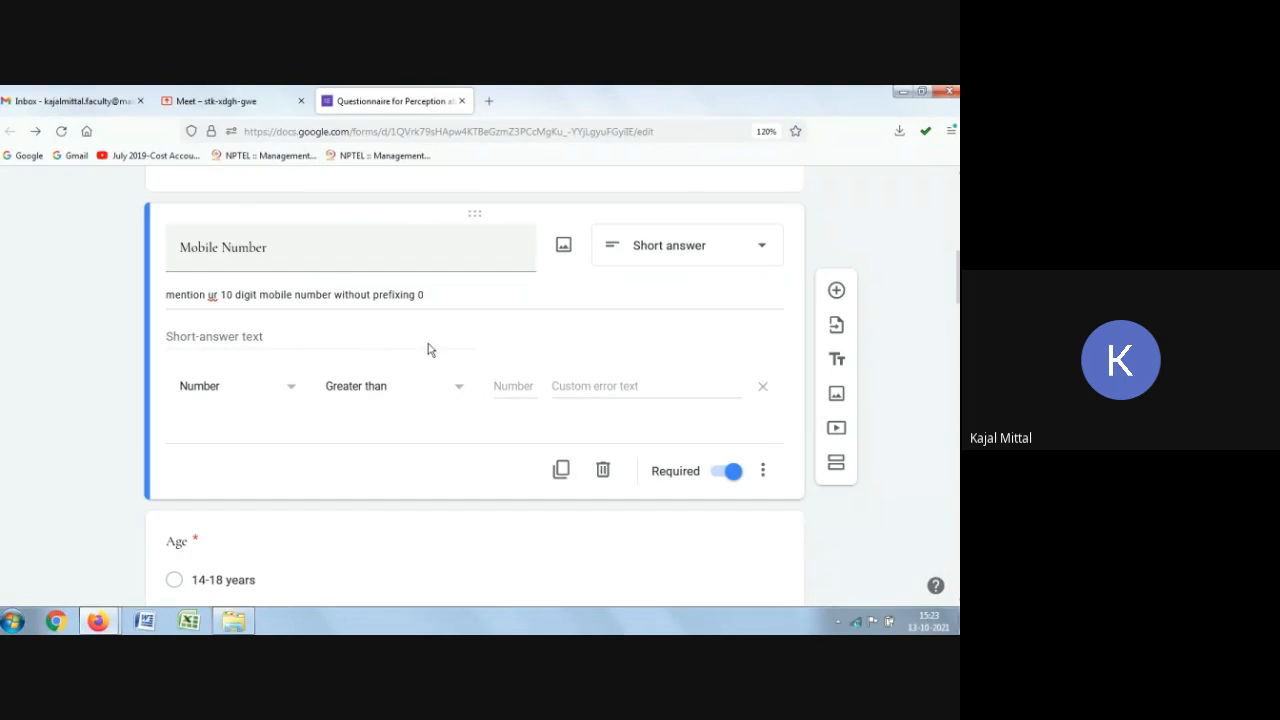
left_click(509, 387)
type("1")
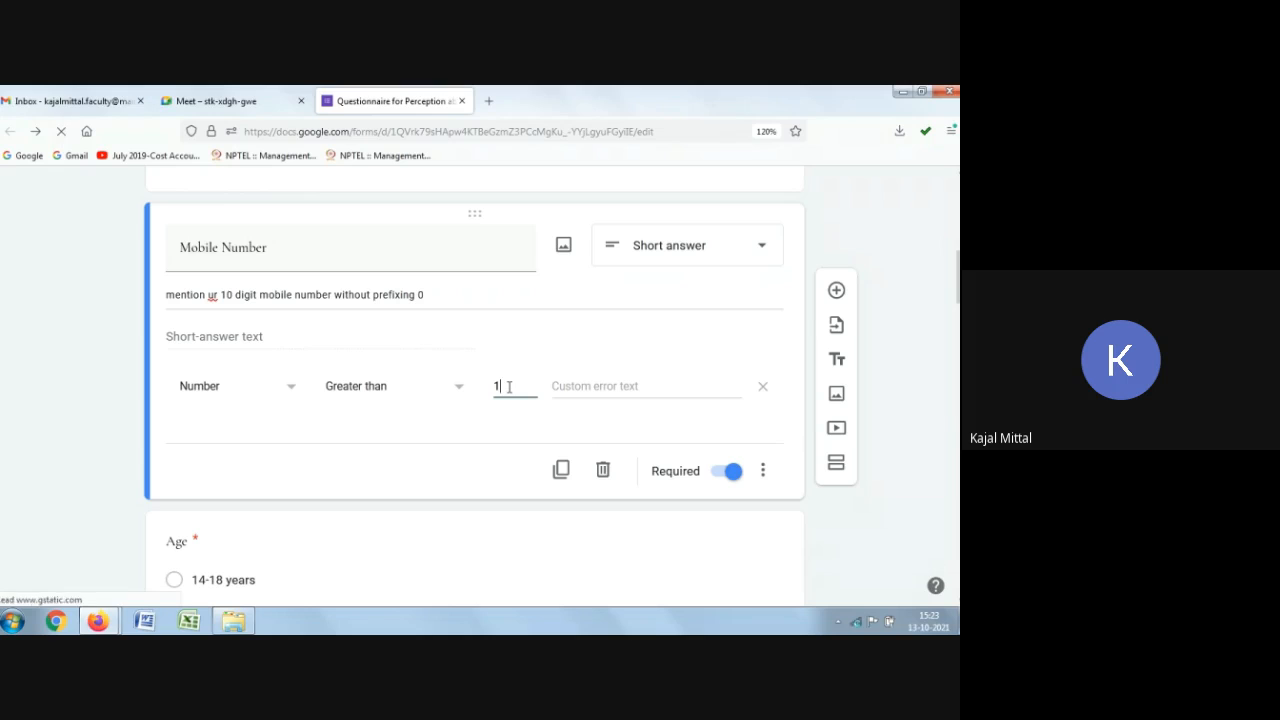
type("0")
Step: Enter the custom error text "It should be a 10 digit mobile number" for the validation
left_click(578, 386)
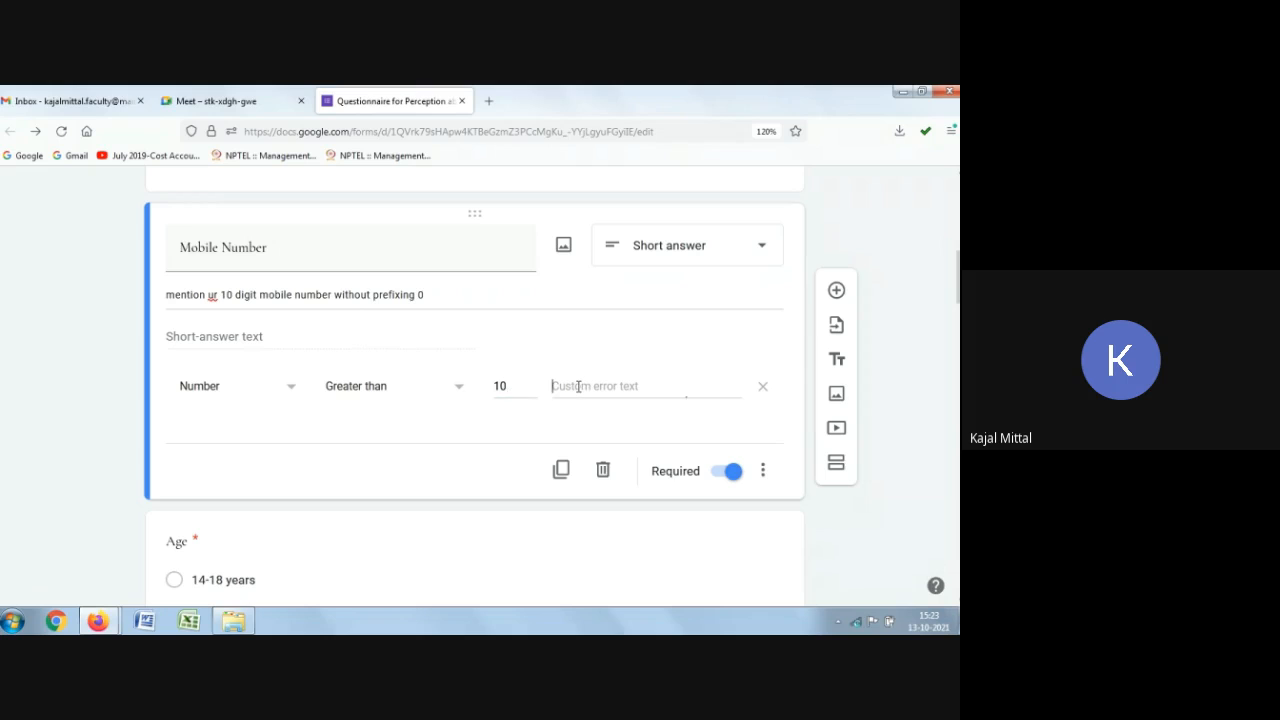
type("It shou")
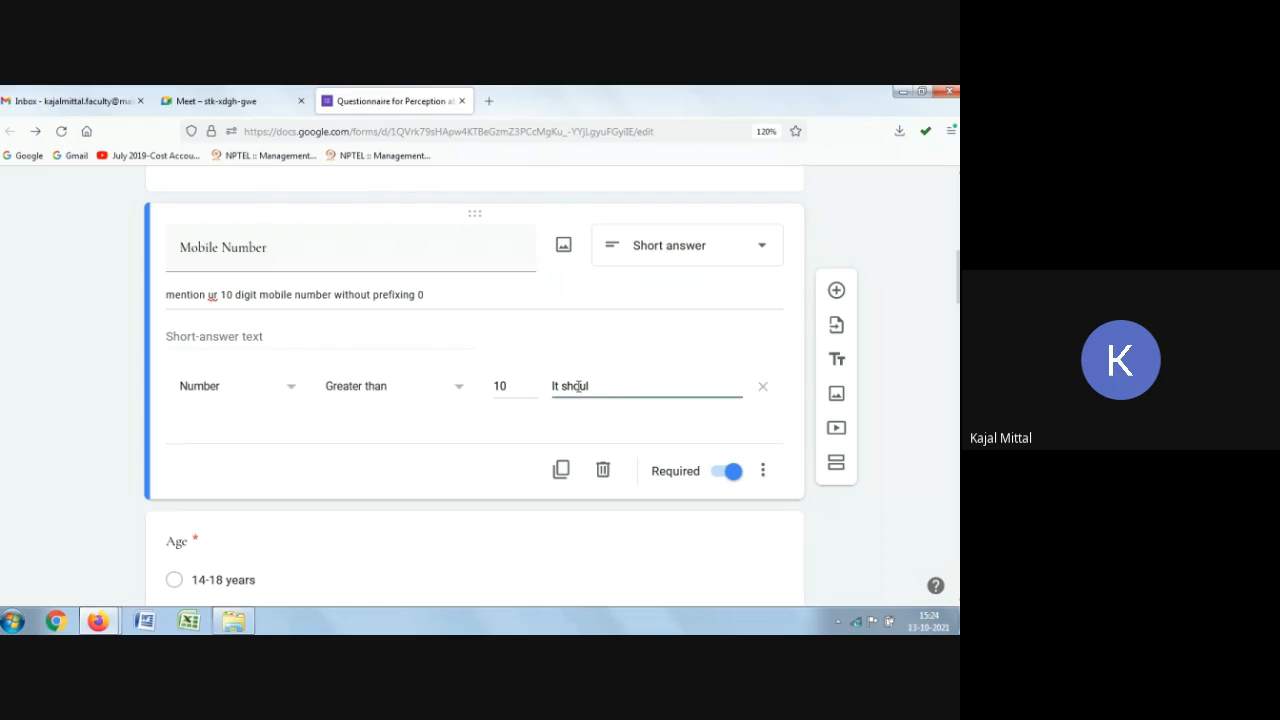
type("ld be a 10 digit mobile")
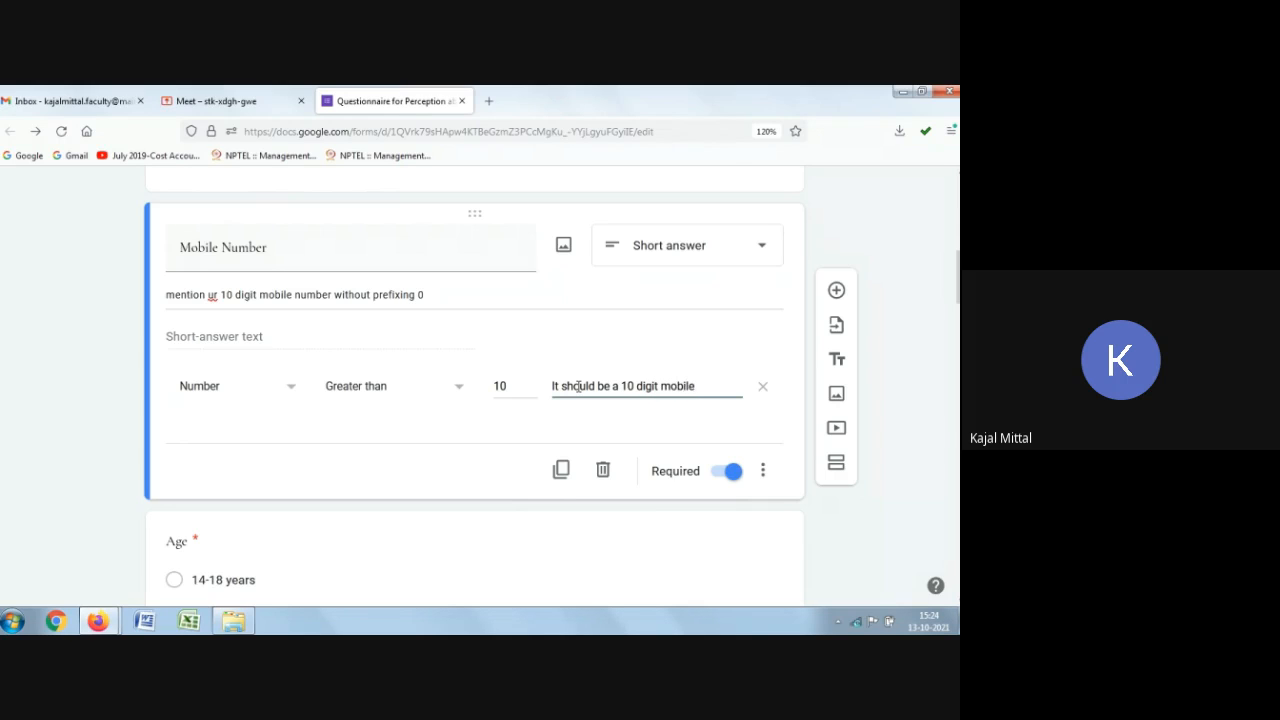
type(" number")
Step: Open the form preview and scroll through the respondent questions down to Mobile Number
scroll(517, 388, "up", 3)
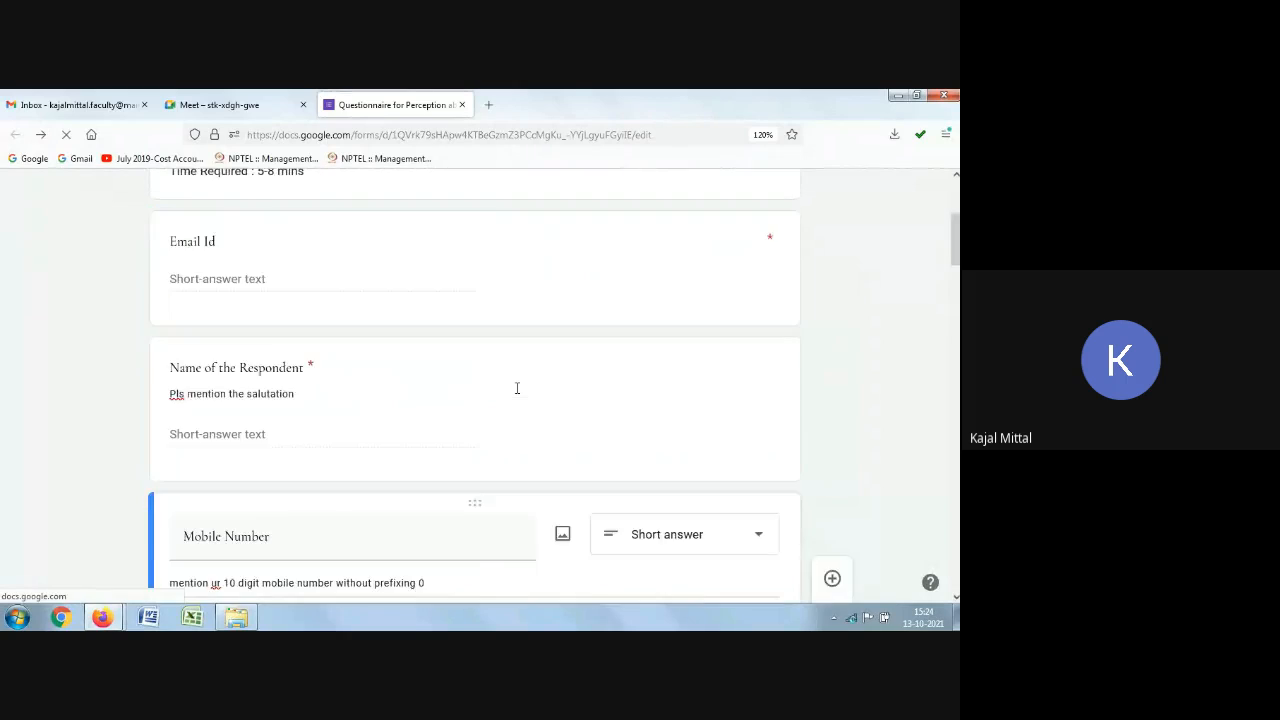
scroll(517, 388, "up", 3)
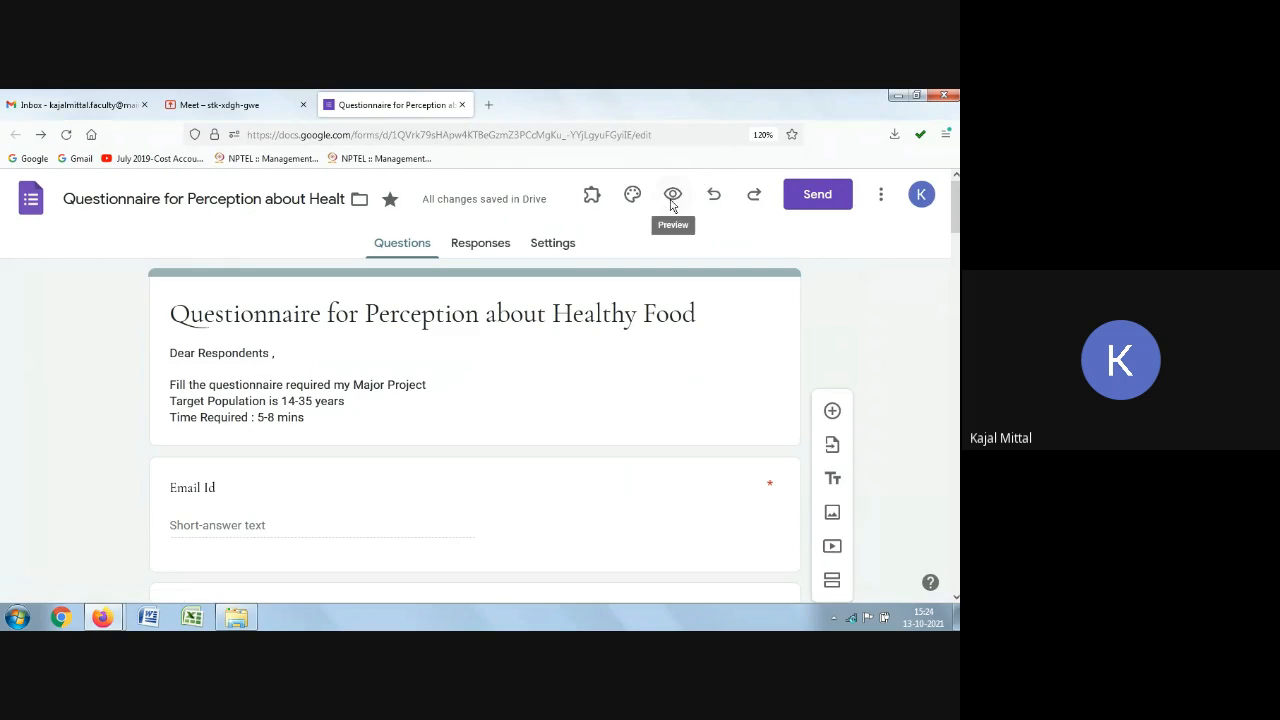
left_click(672, 195)
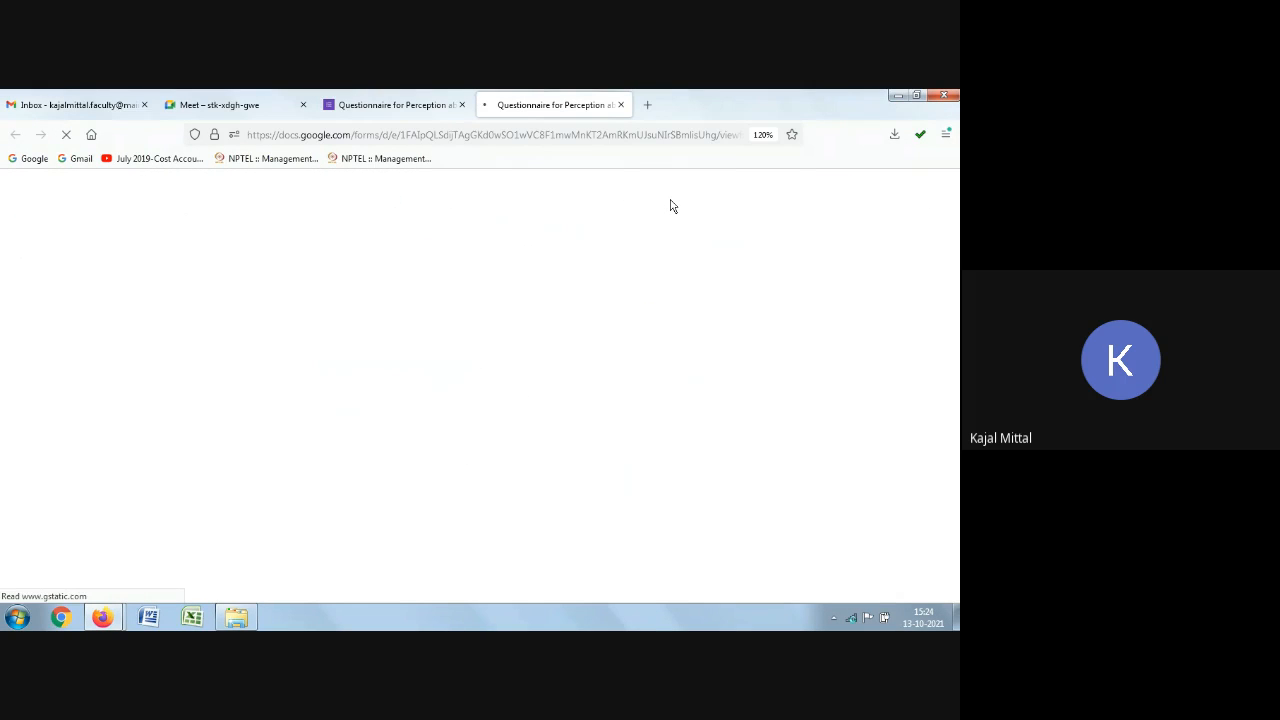
scroll(297, 443, "down", 5)
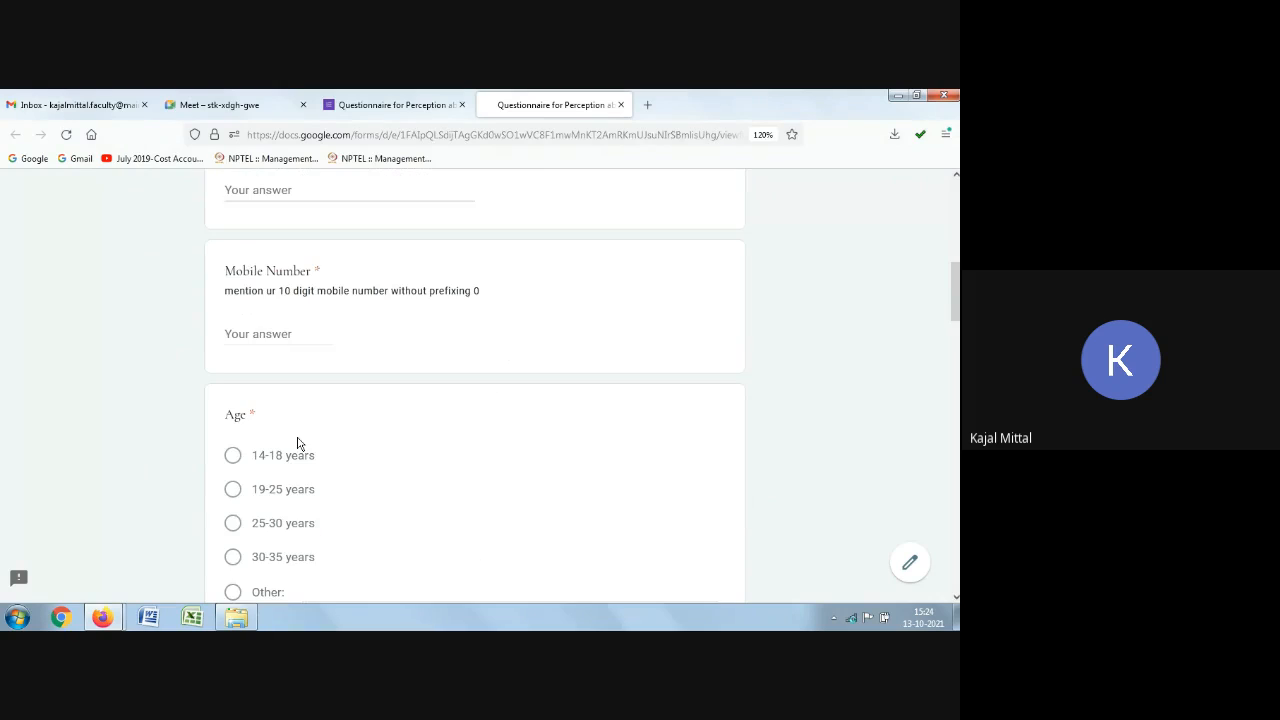
scroll(305, 425, "up", 2)
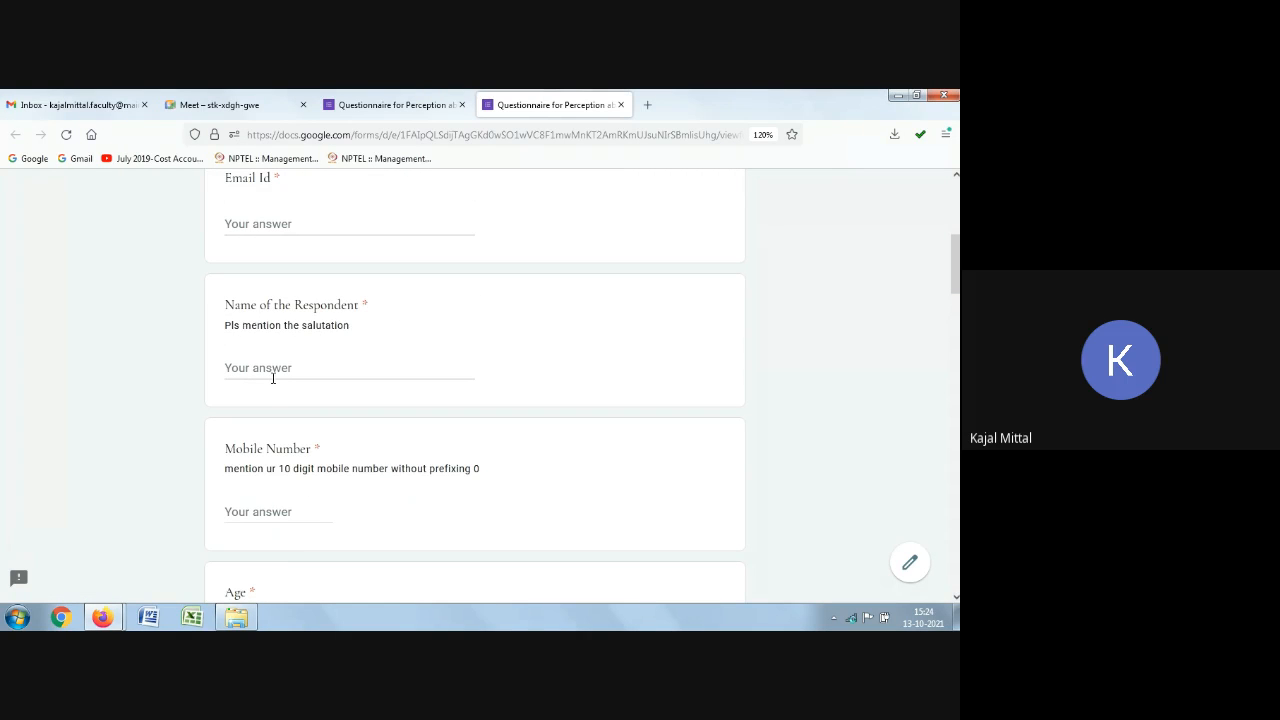
scroll(266, 394, "down", 1)
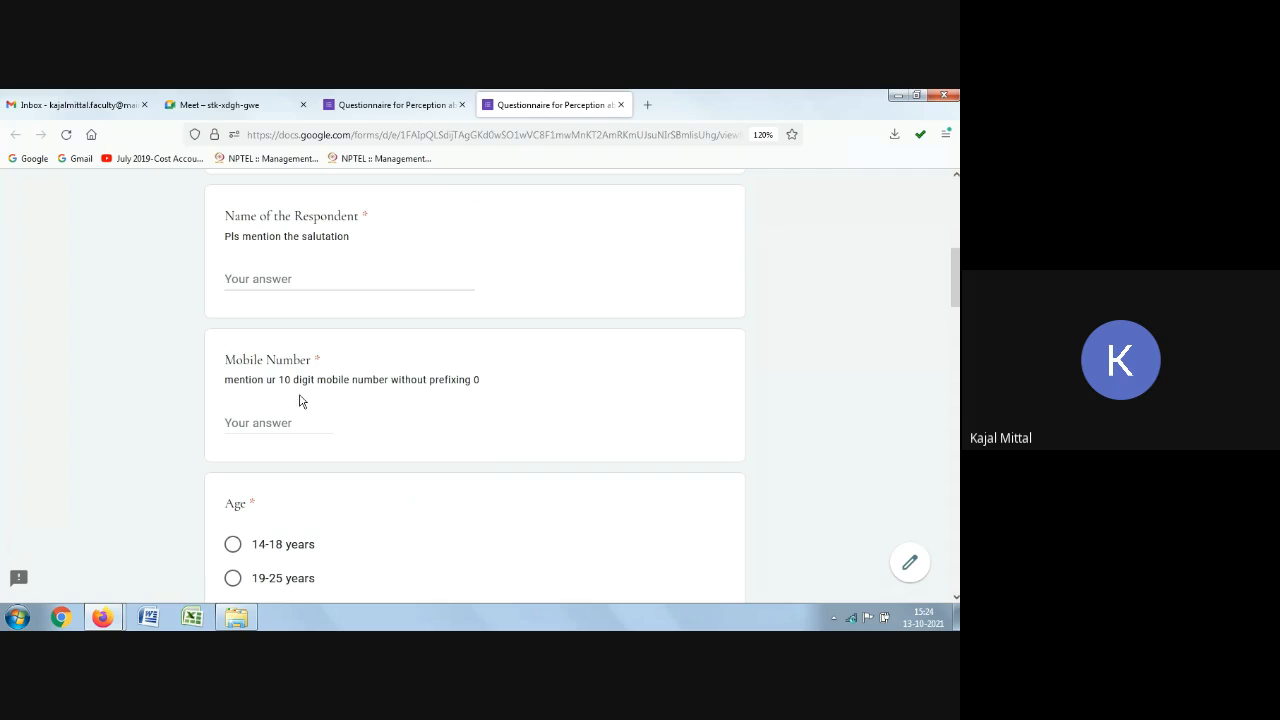
Step: Enter a test mobile number in the preview's Mobile Number answer field to check the validation
left_click(262, 422)
type("9999")
key("BackSpace")
key("BackSpace")
key("BackSpace")
key("BackSpace")
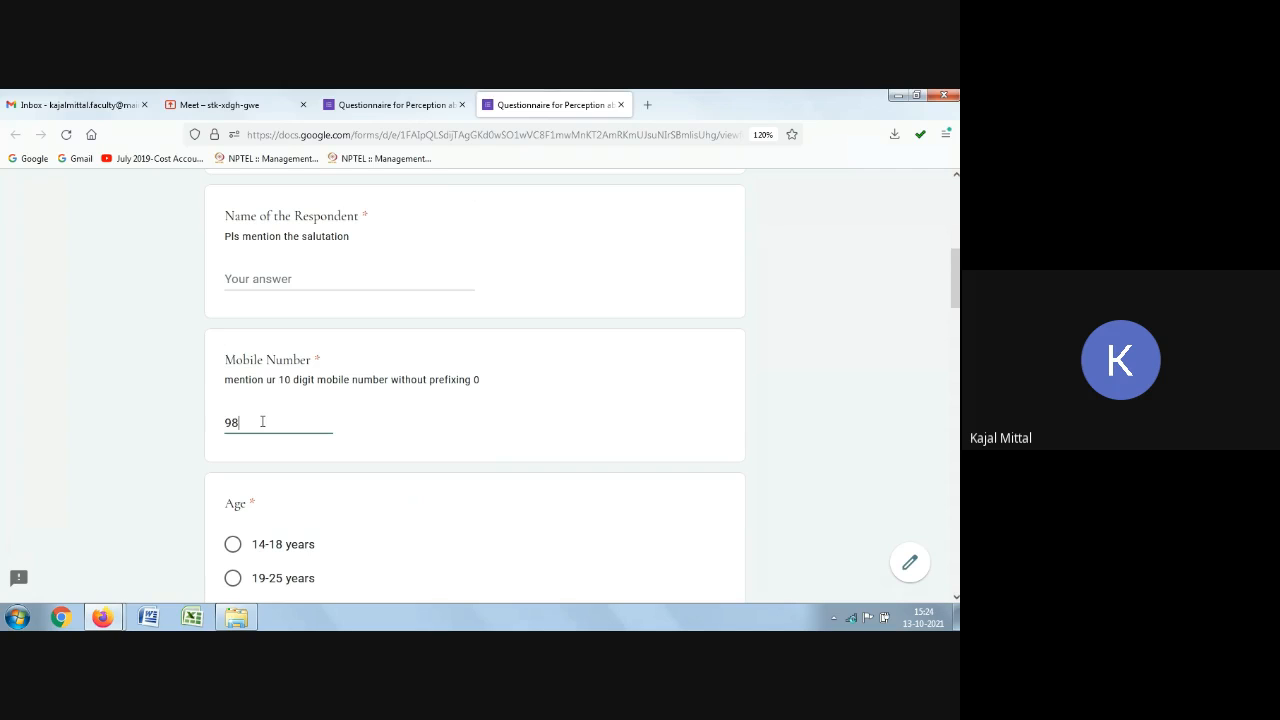
type("891929393")
Step: Return to the form editor and clear the 10 from the Mobile Number validation's Greater than value
left_click(401, 96)
scroll(385, 330, "down", 6)
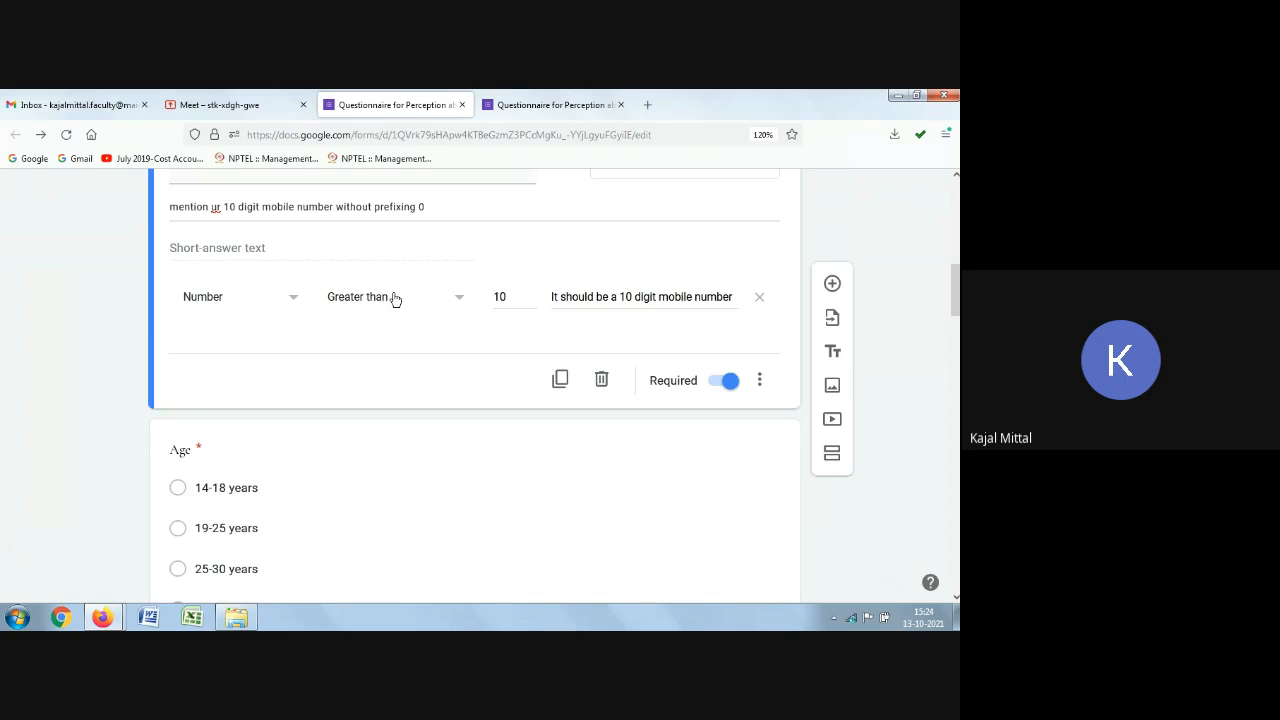
left_click(425, 298)
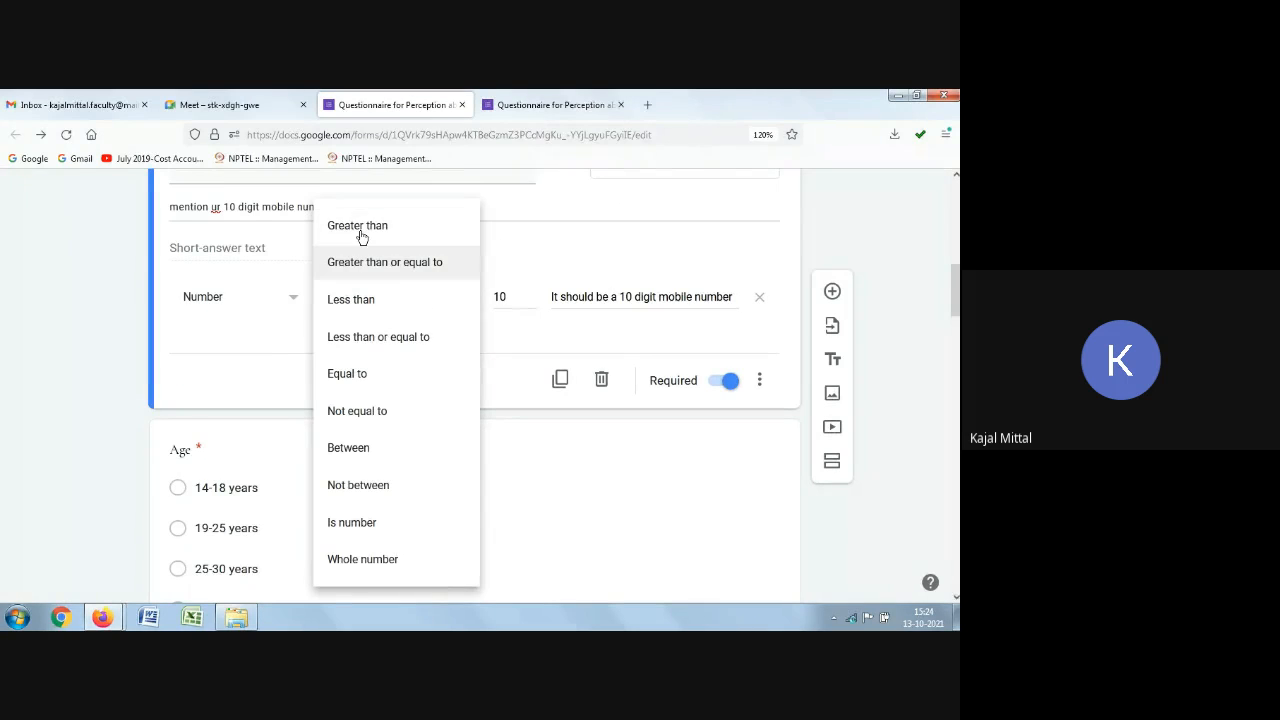
scroll(357, 540, "down", 4)
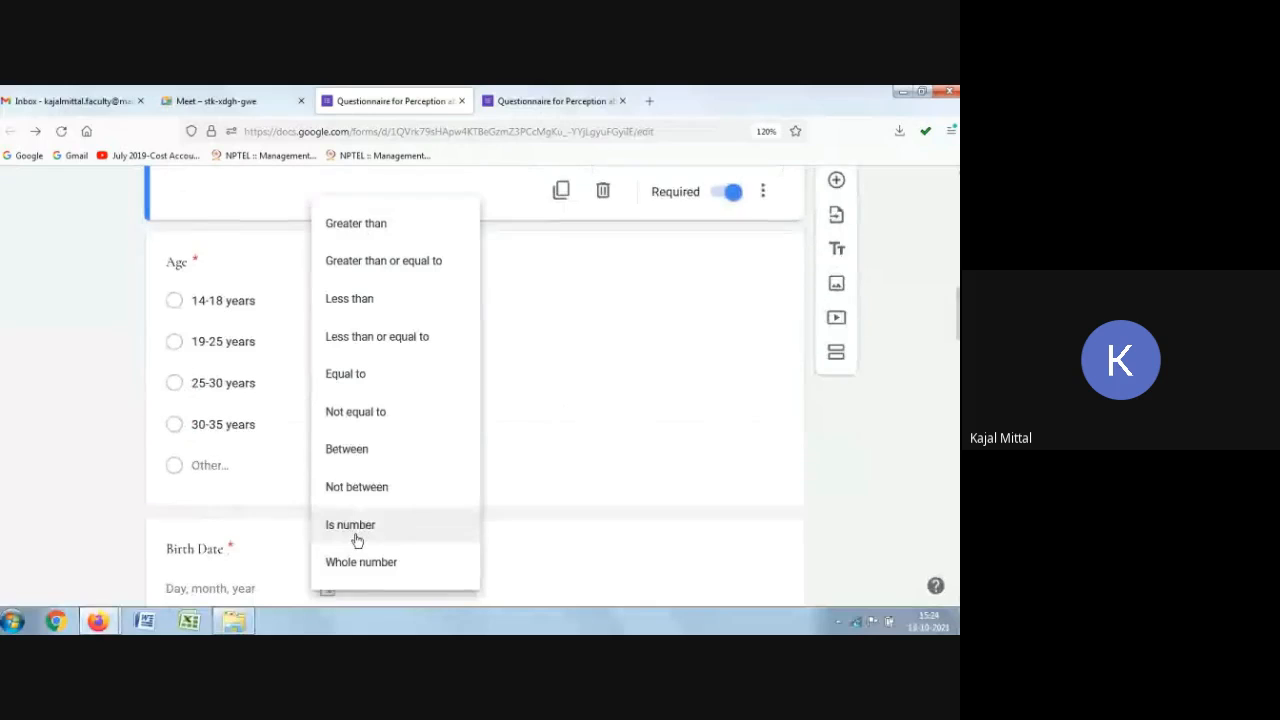
scroll(352, 470, "down", 1)
scroll(360, 410, "up", 3)
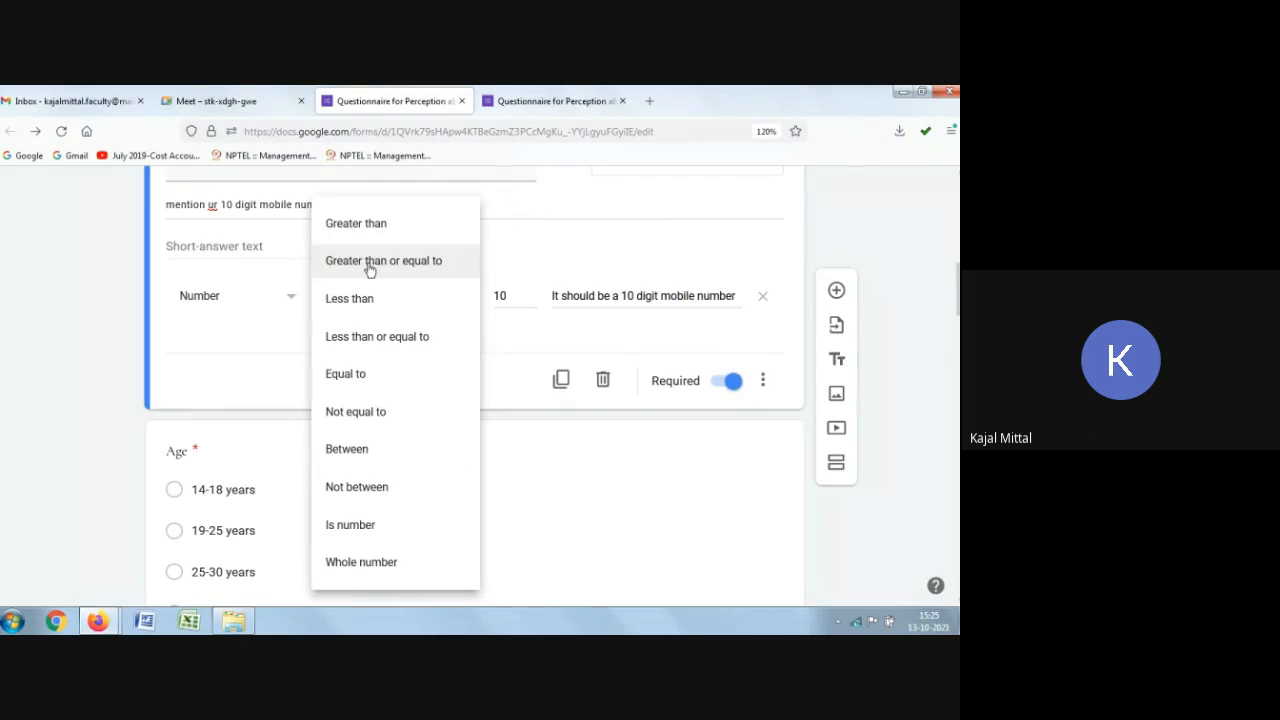
left_click_drag(507, 293, 480, 303)
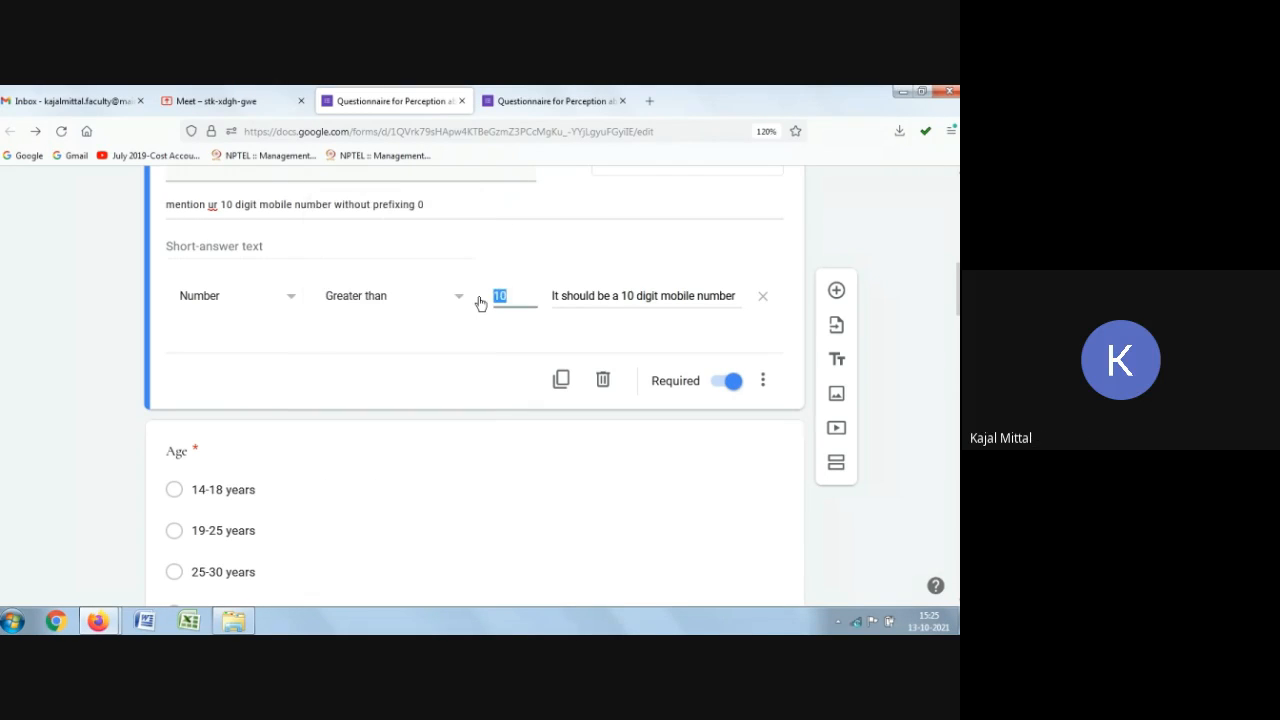
key("BackSpace")
Step: Browse the Text and Length validation options, then reset the Mobile Number rule to Number, Greater than
left_click(382, 309)
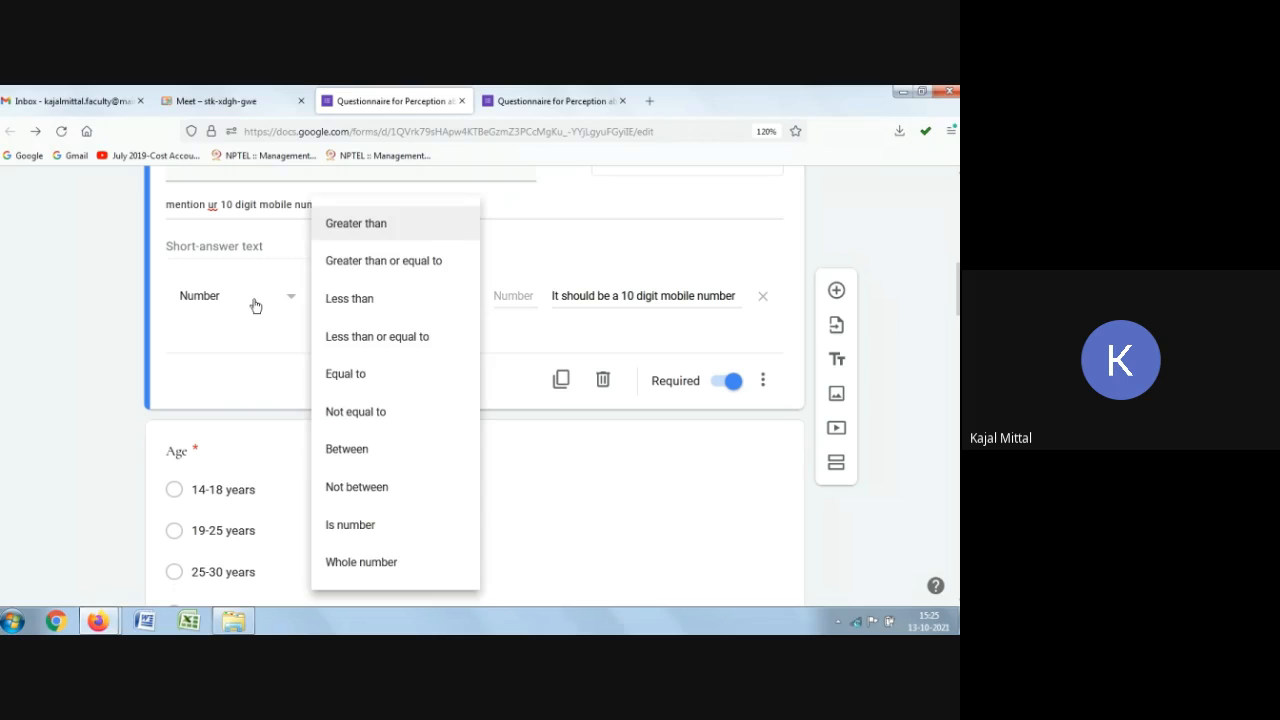
left_click(254, 305)
left_click(222, 340)
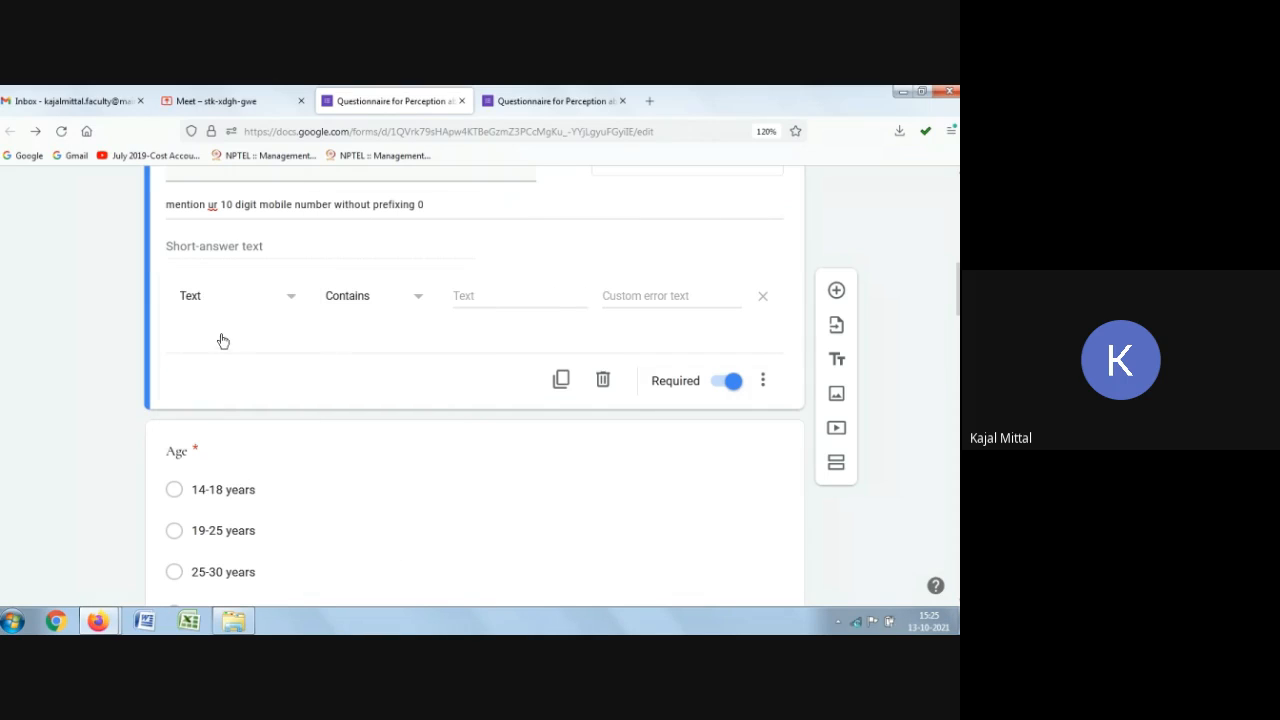
left_click(398, 305)
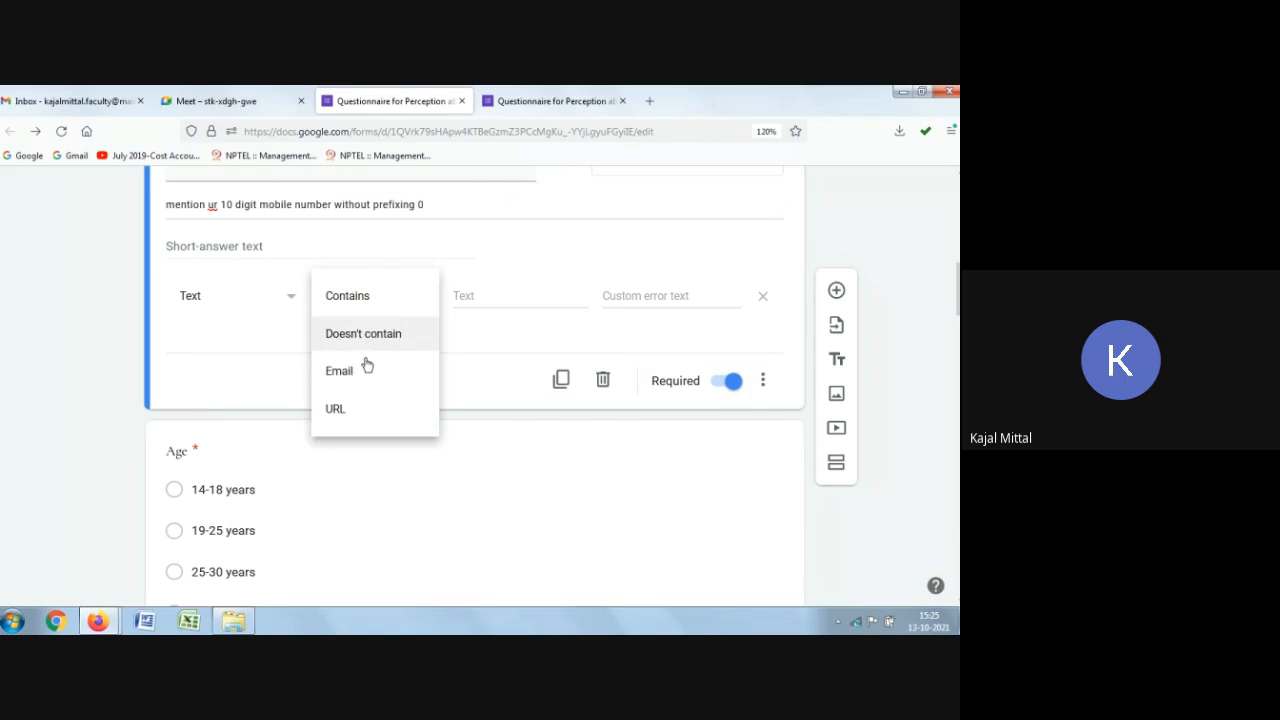
left_click(253, 303)
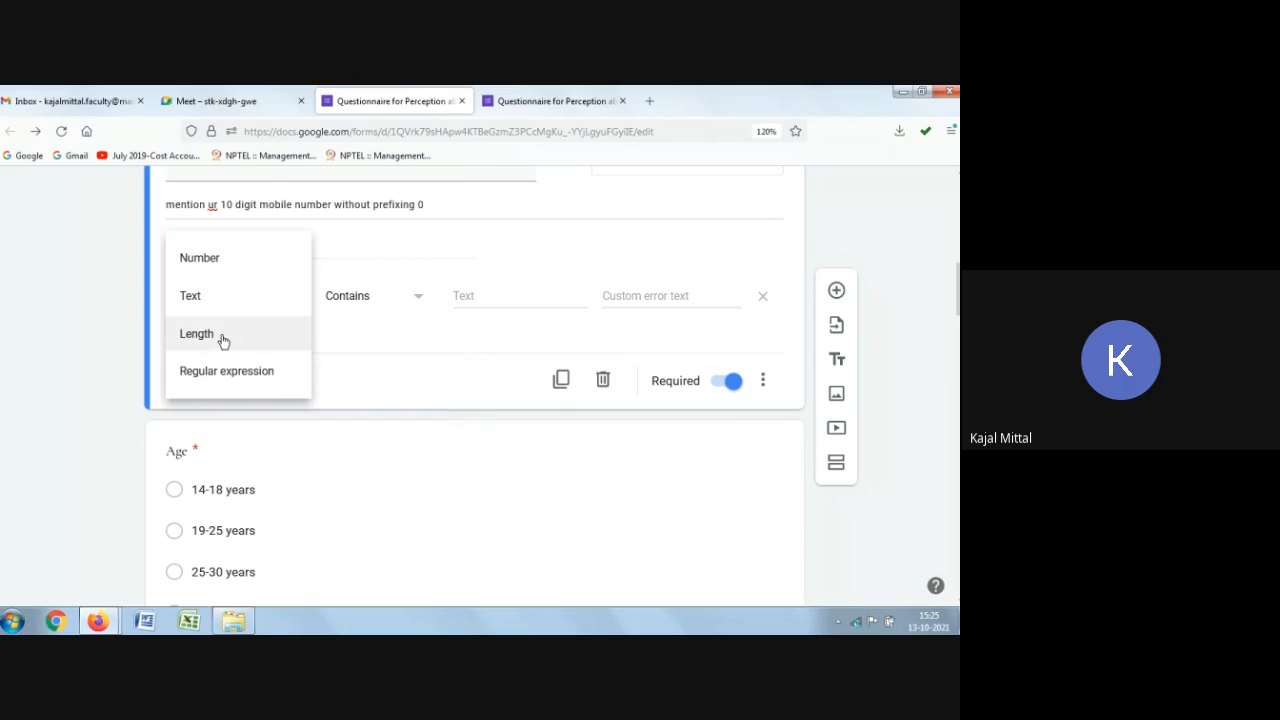
left_click(222, 339)
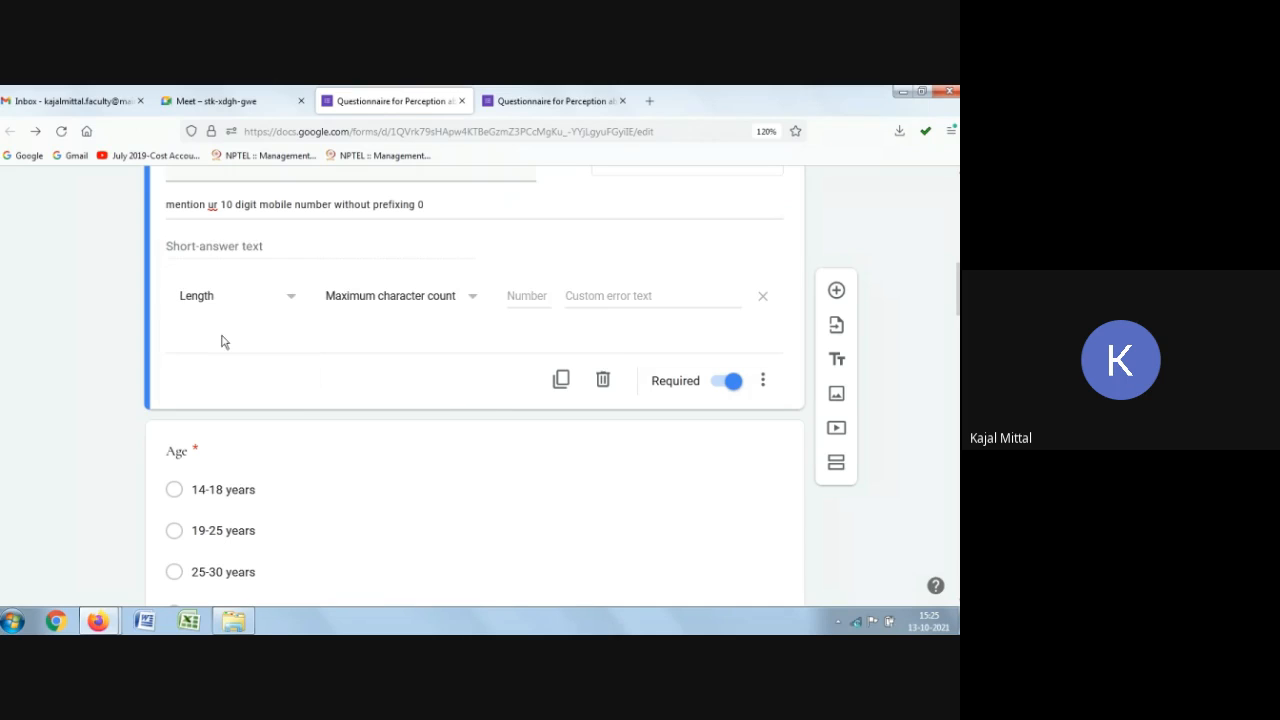
left_click(418, 297)
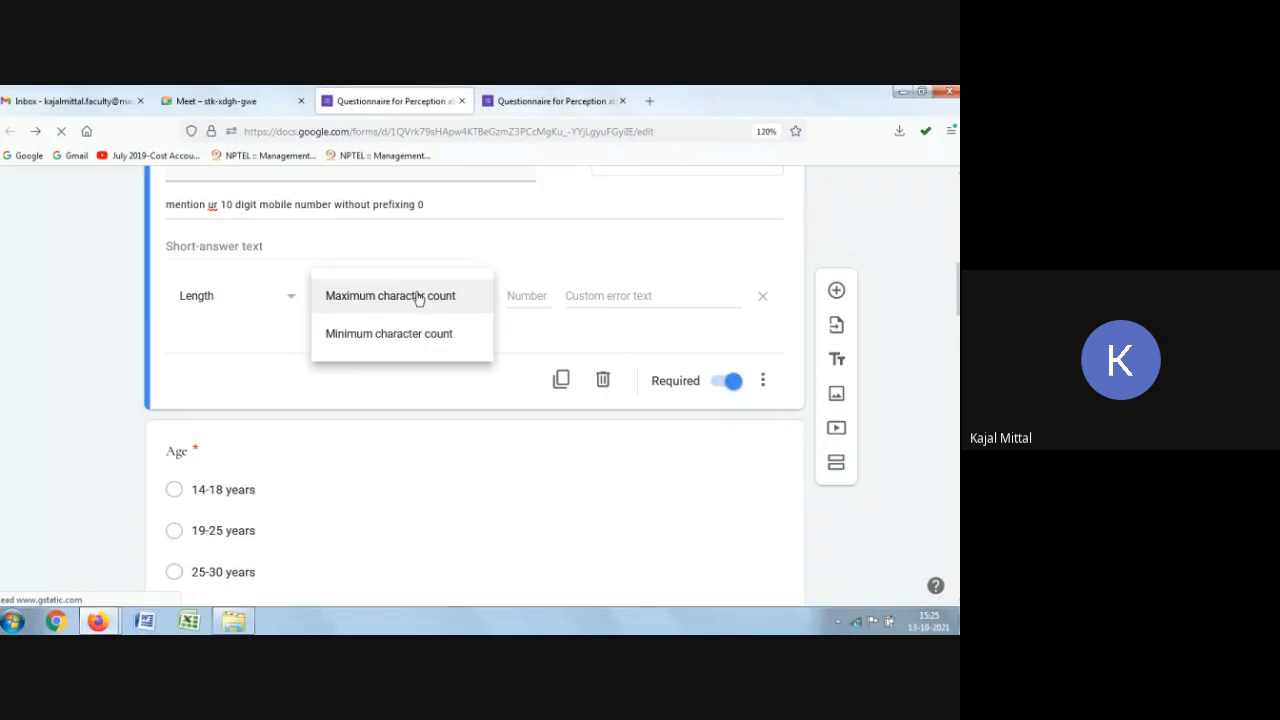
left_click(512, 296)
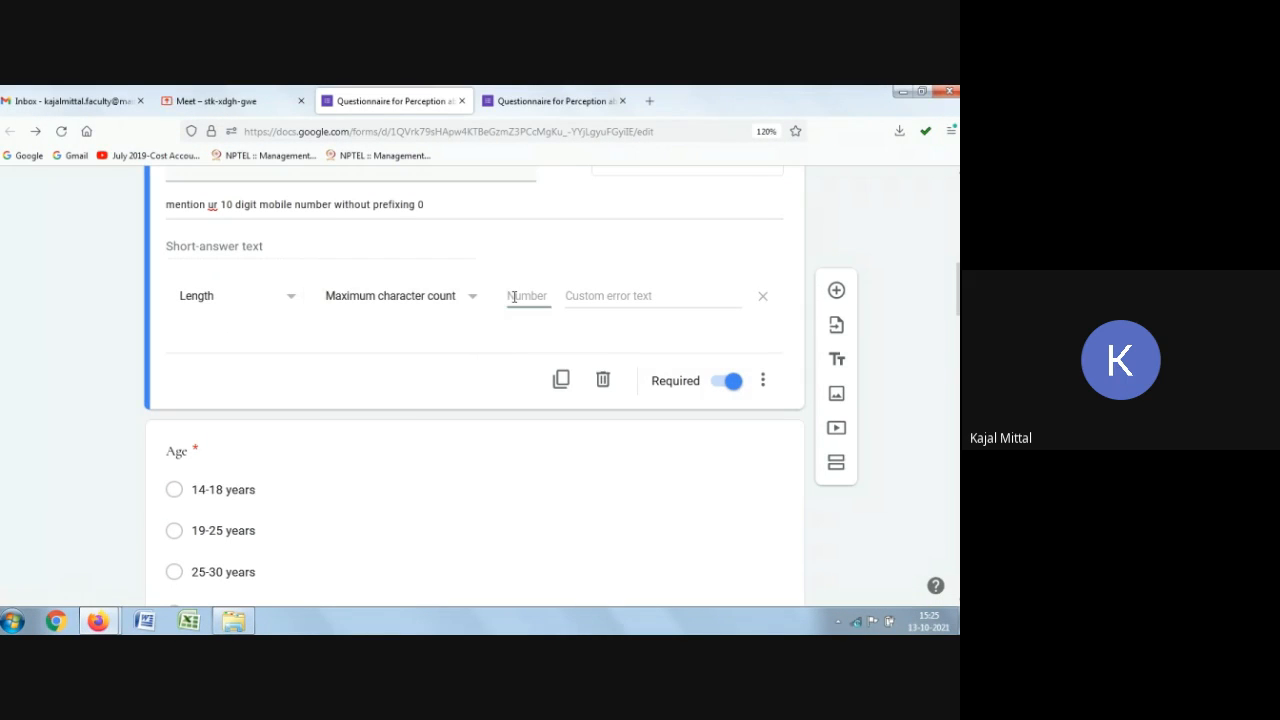
left_click(242, 304)
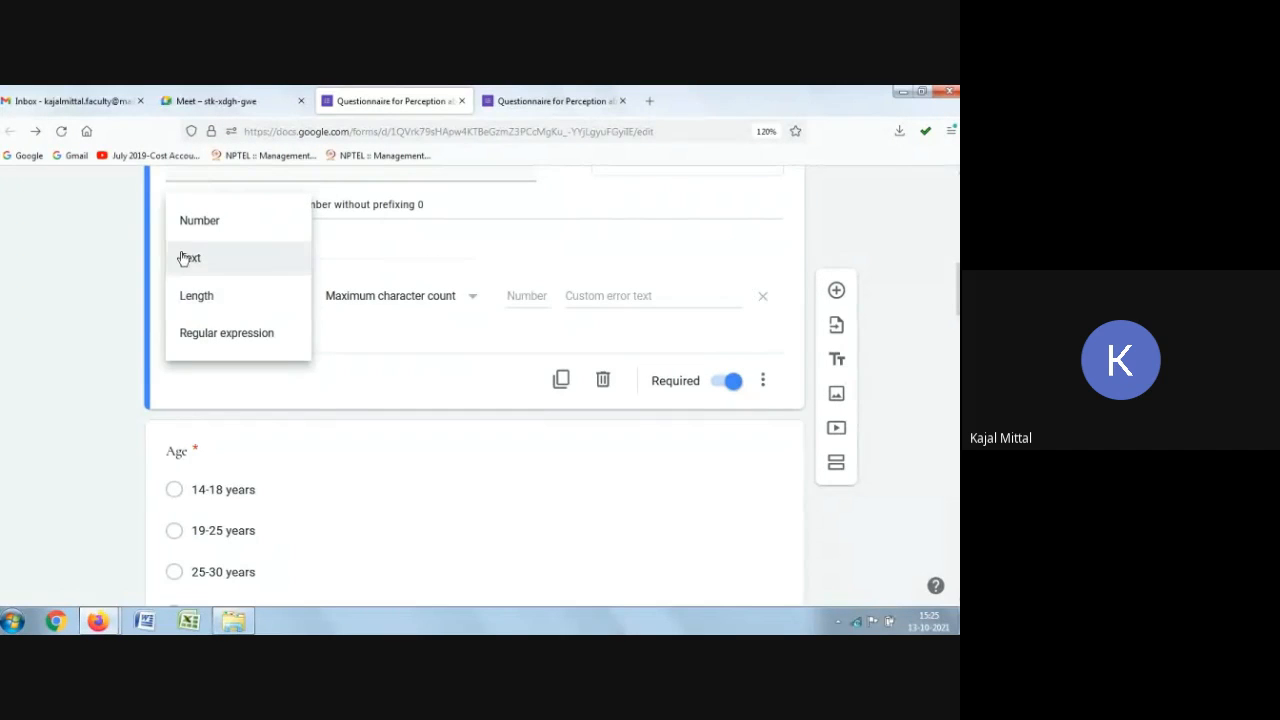
left_click(219, 229)
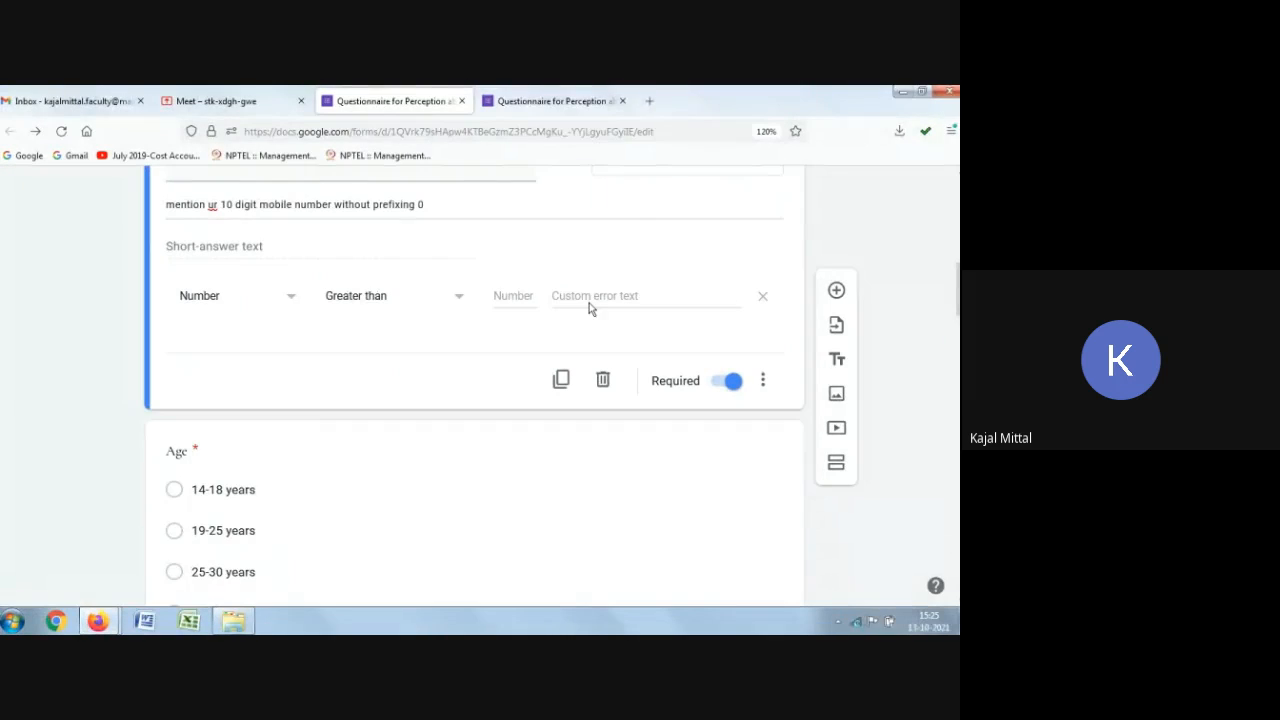
Step: Enter the custom error text "It should be a number" for the Mobile Number validation
left_click(648, 295)
type("It should be a number")
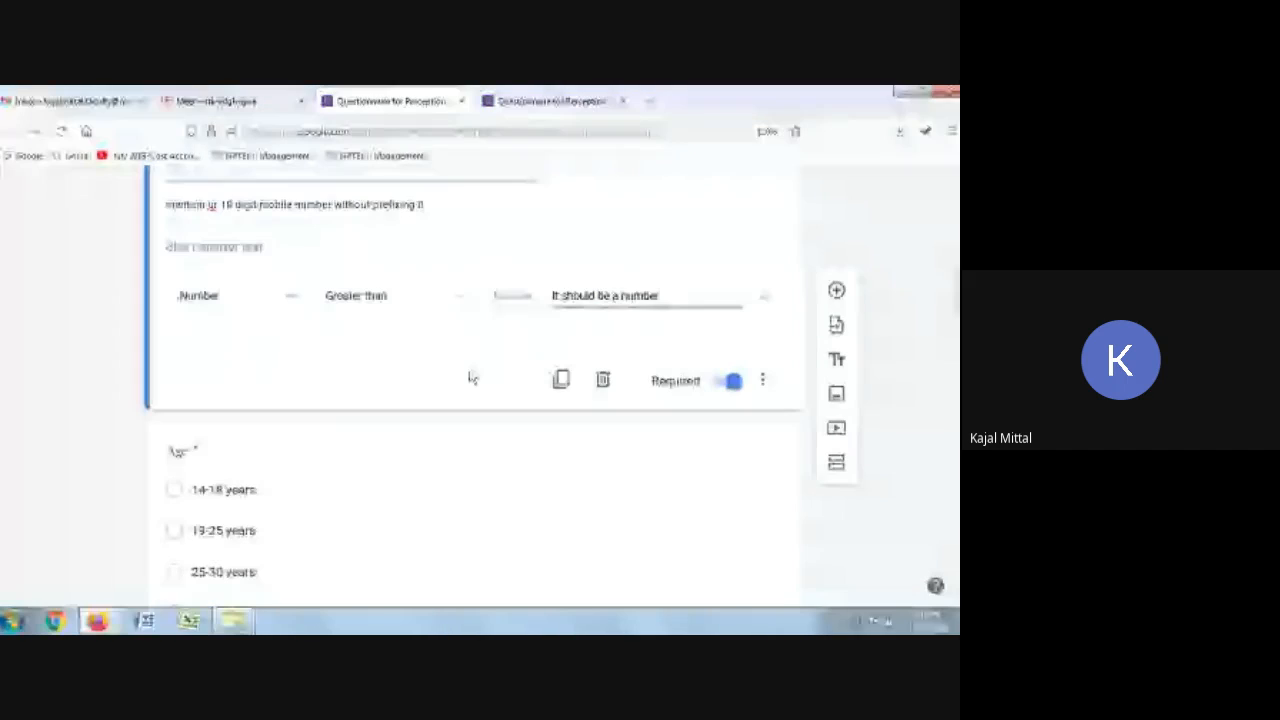
Step: Close the old preview tab and open a fresh preview of the form
scroll(472, 377, "up", 10)
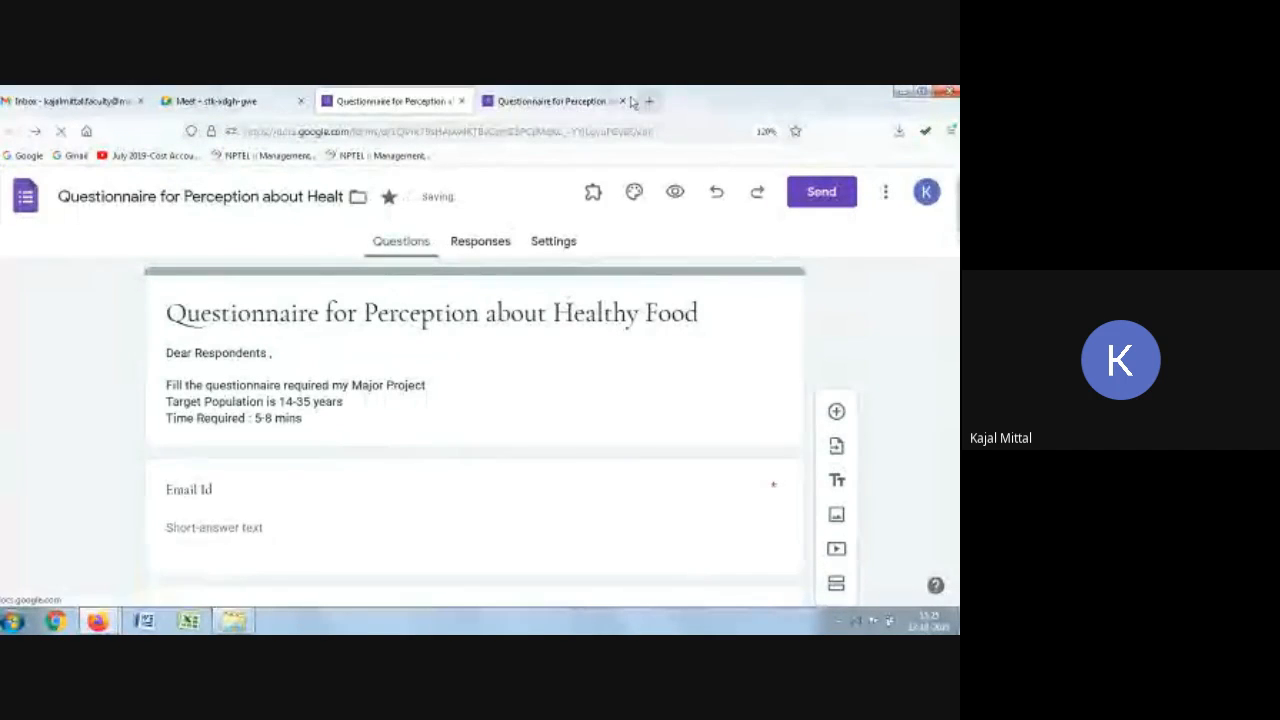
left_click(622, 104)
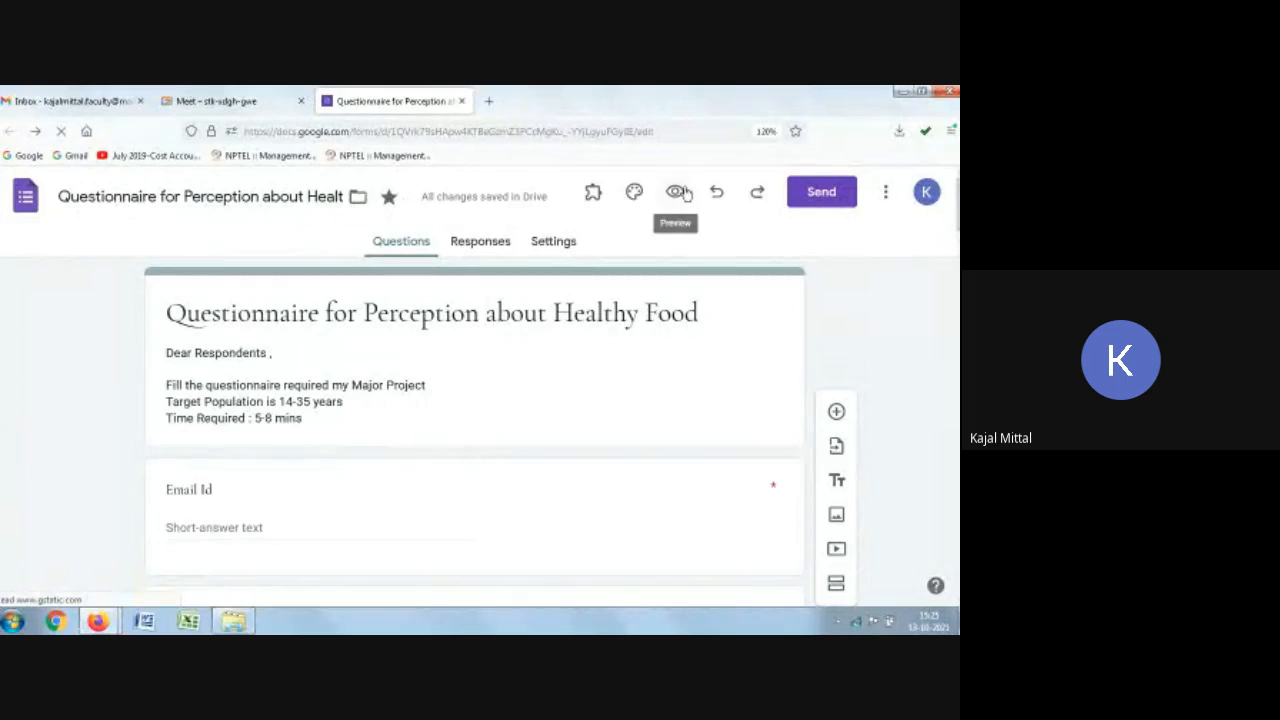
left_click(677, 192)
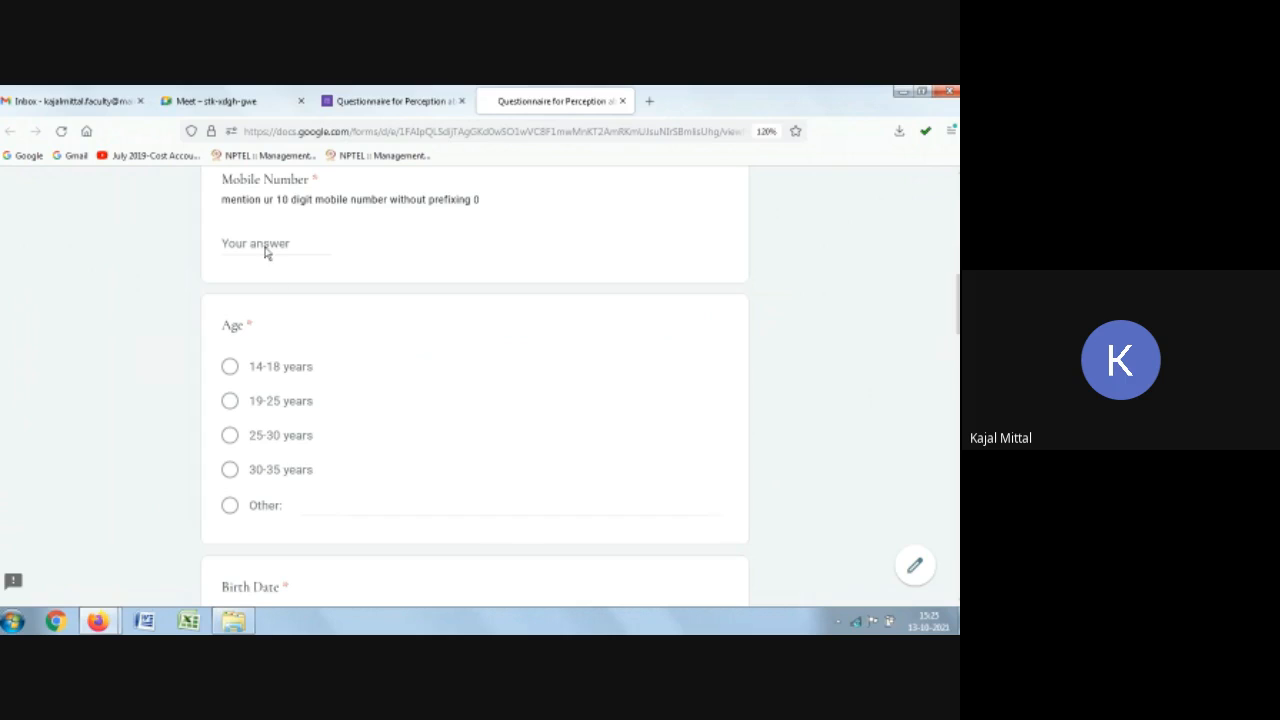
Step: Replace the preview's Mobile Number answer with the text anjsjs to test the validation
left_click_drag(300, 243, 130, 248)
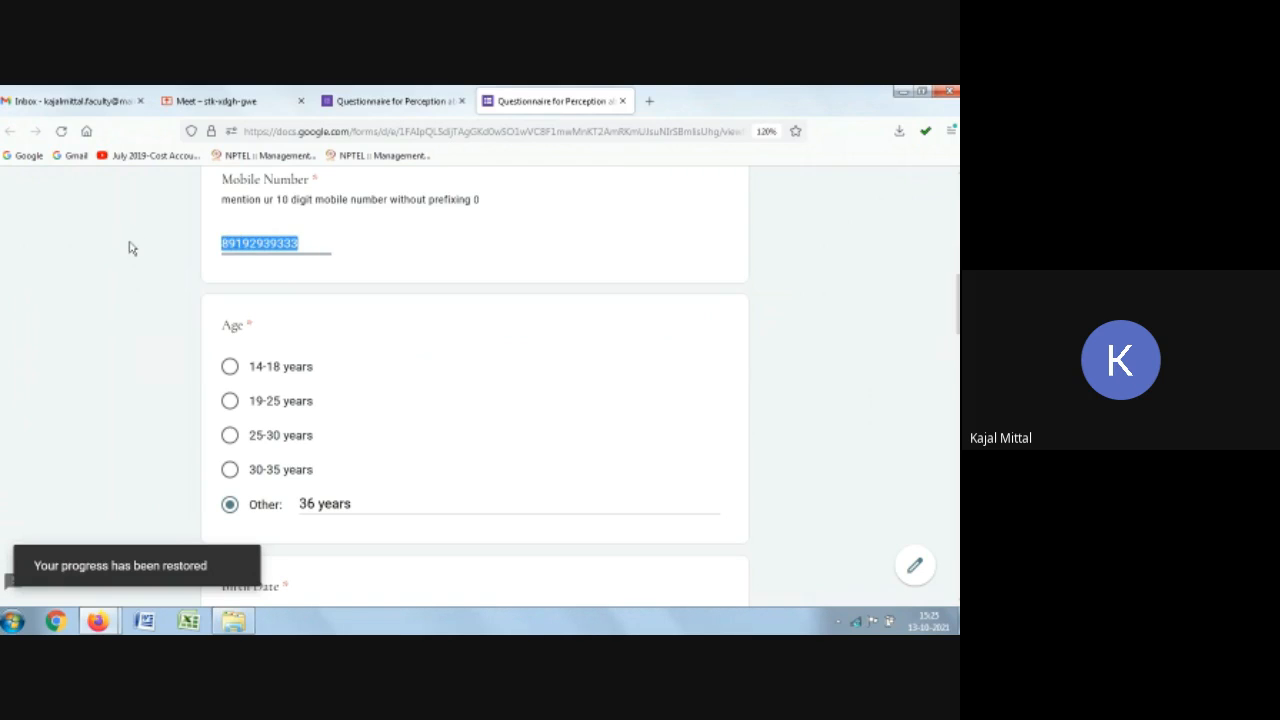
key("BackSpace")
type("anjsjs")
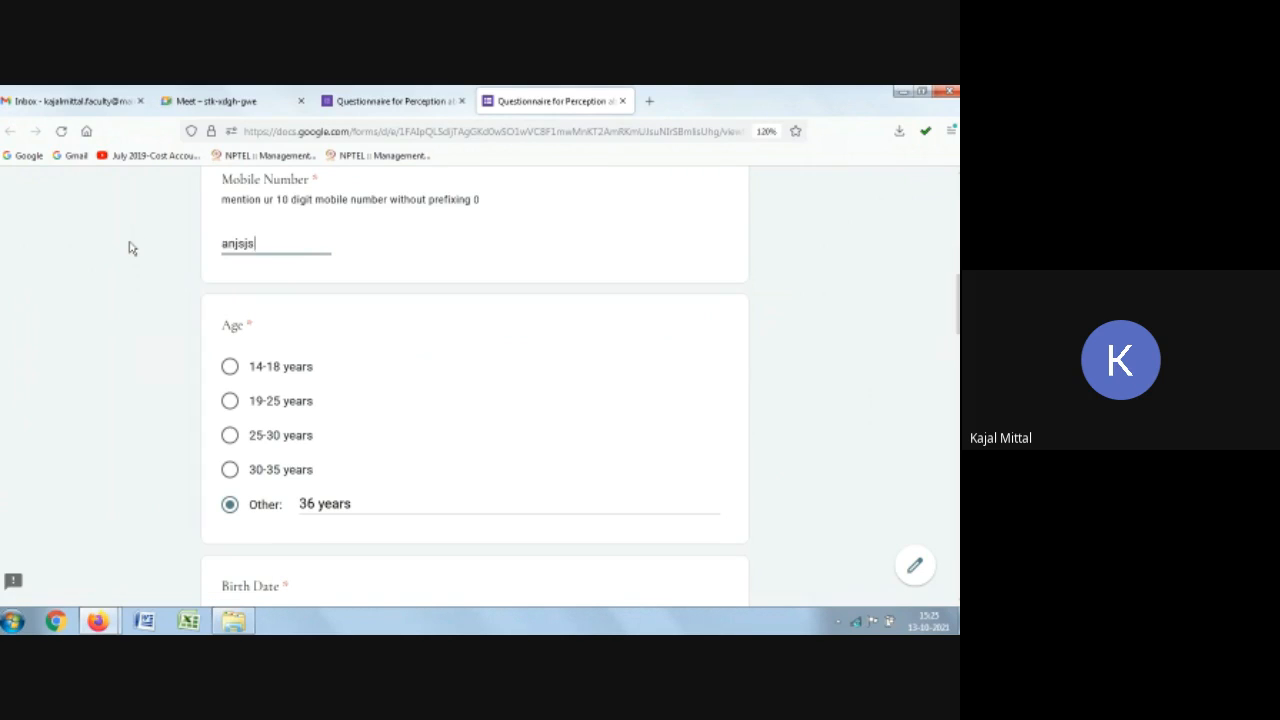
left_click(236, 334)
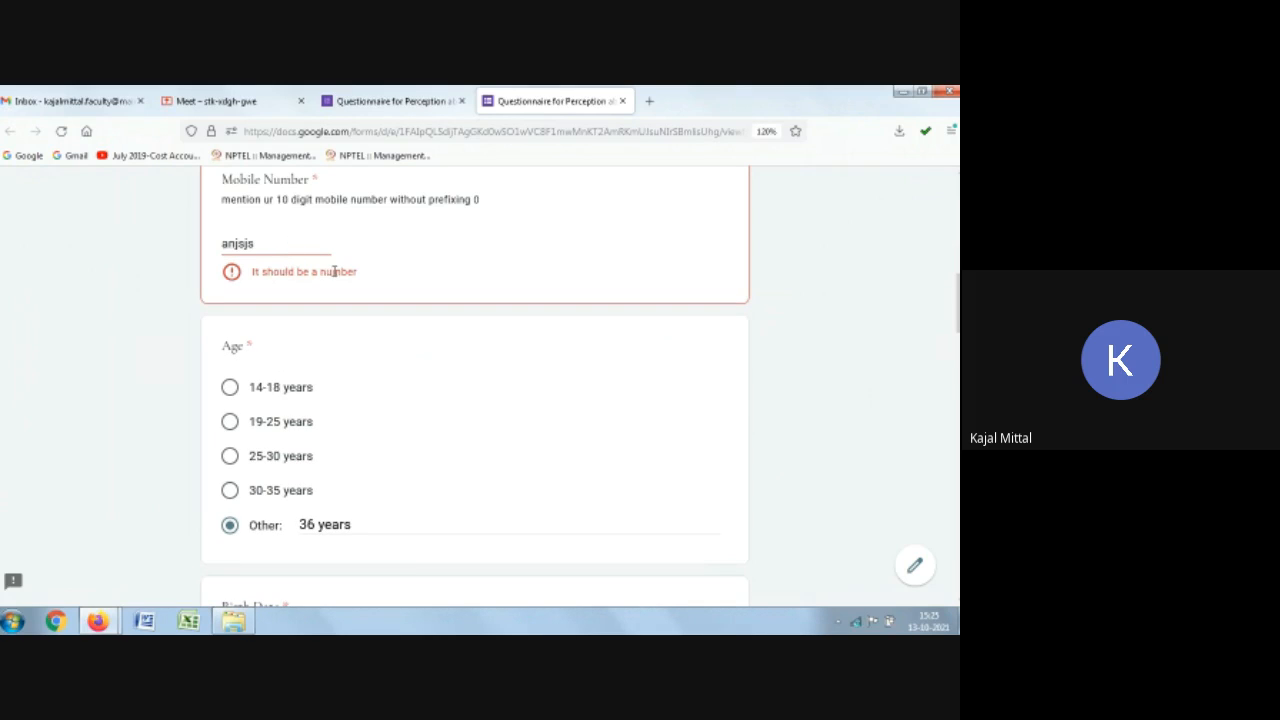
Step: Test another non-numeric entry in the preview's Mobile Number field, then clear the field
left_click_drag(295, 244, 47, 238)
key("BackSpace")
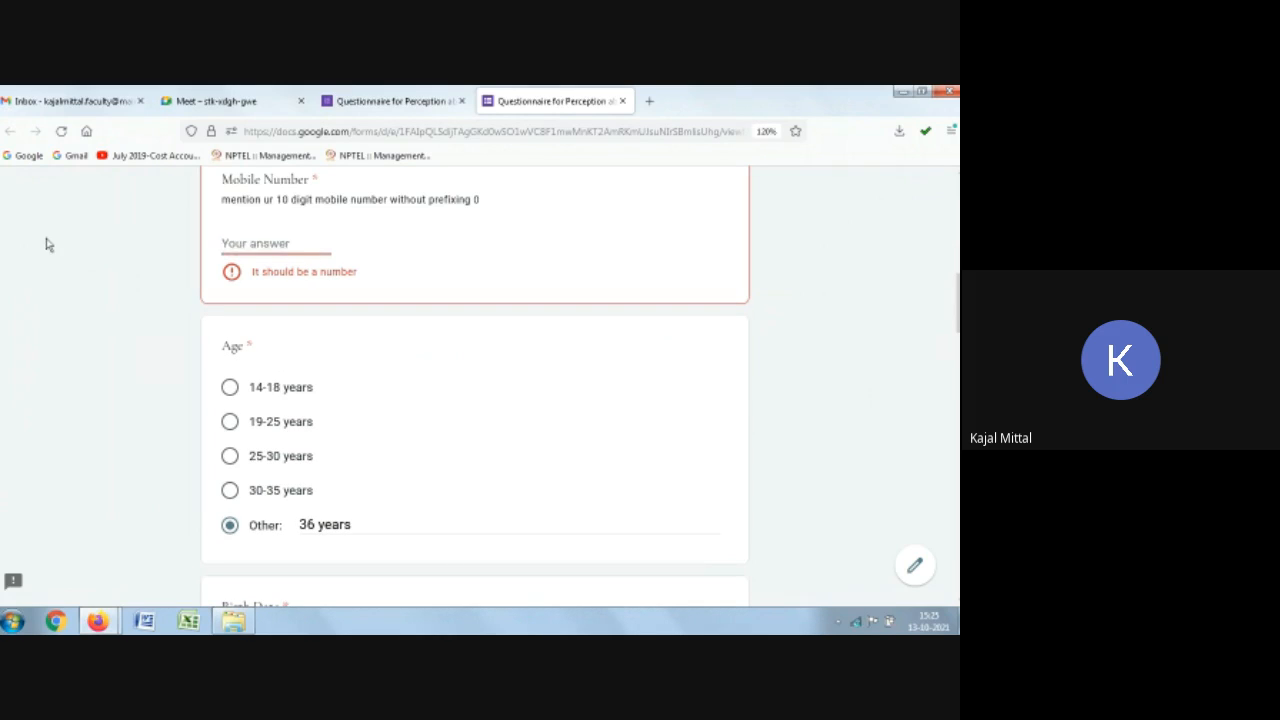
type("7")
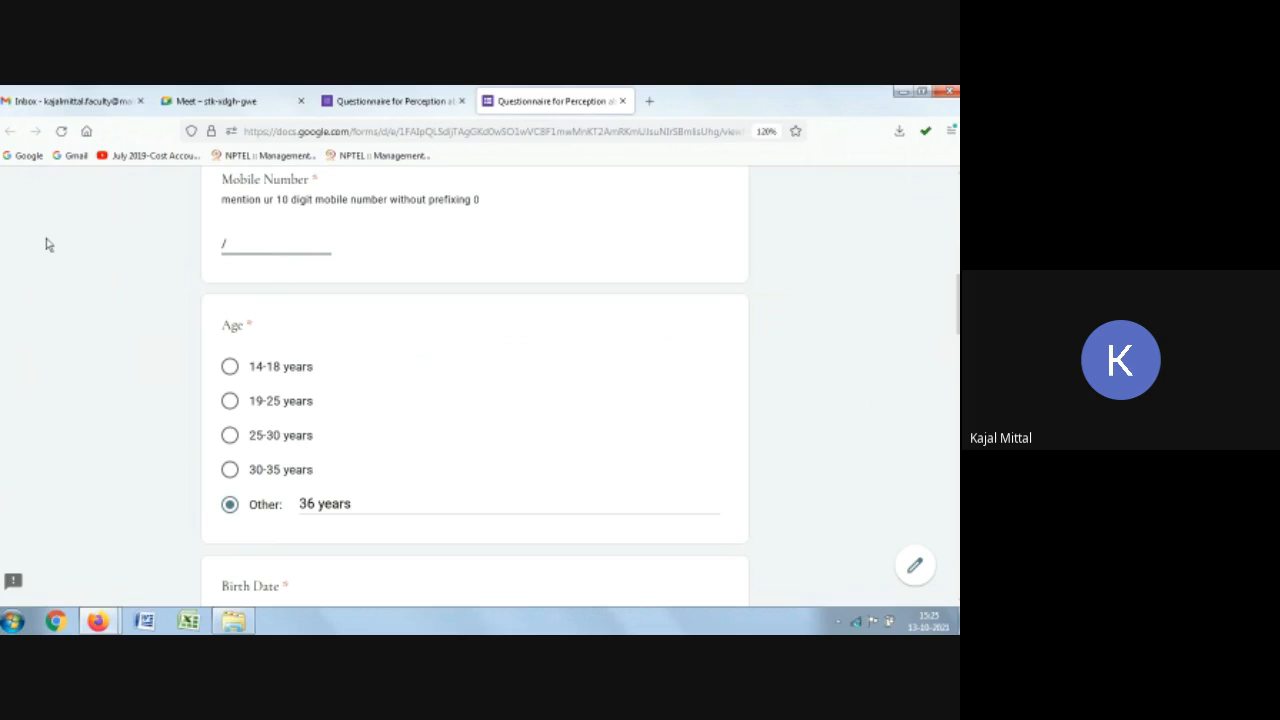
type(",mms")
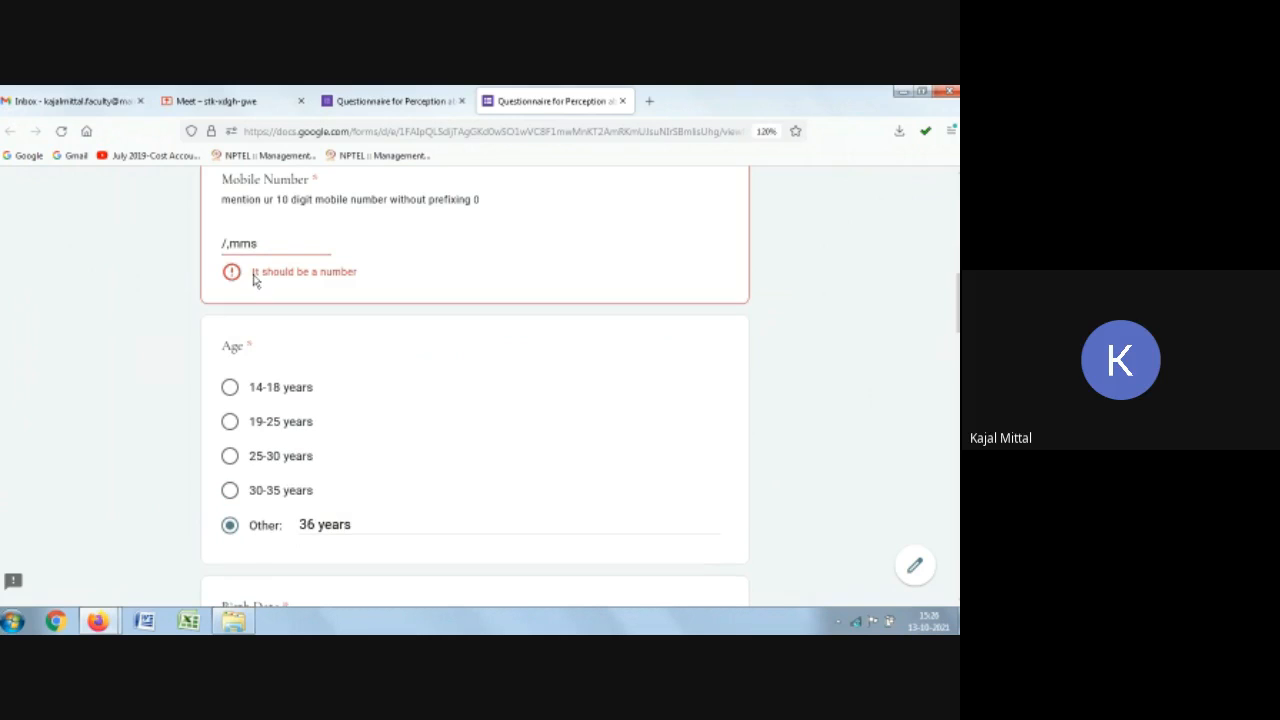
left_click_drag(268, 244, 163, 249)
key("BackSpace")
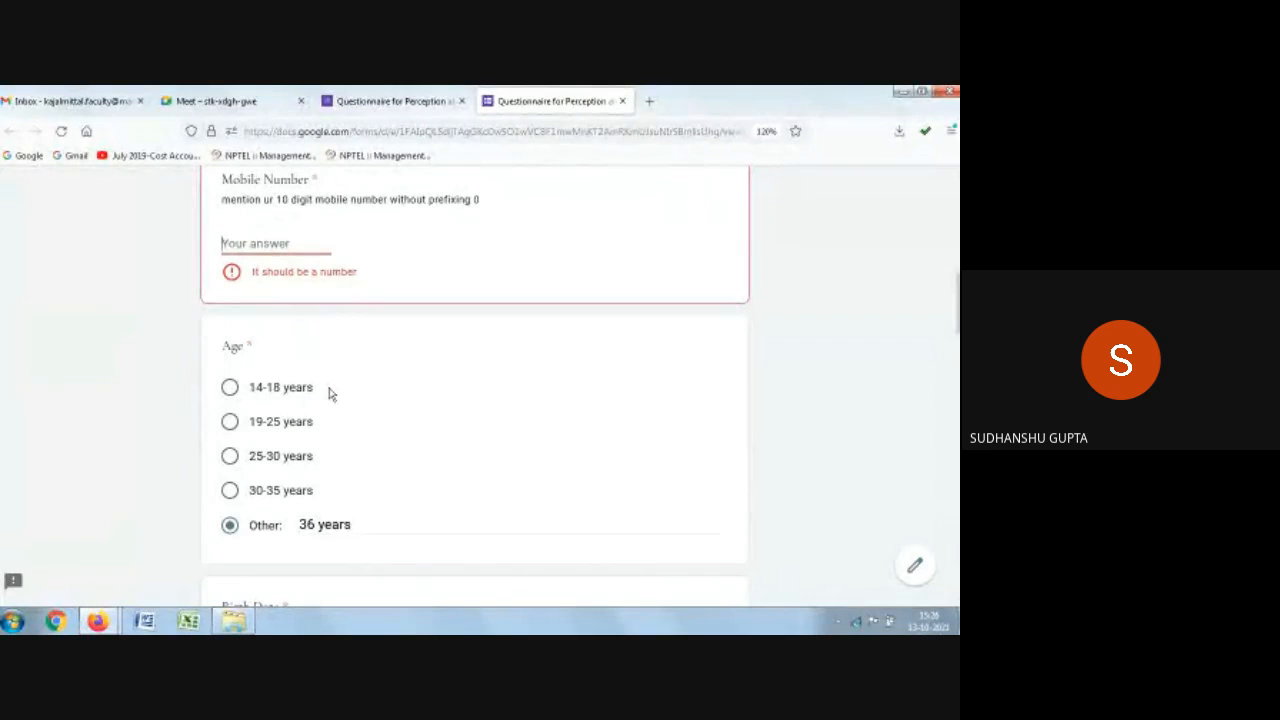
Step: Back in the editor, turn on response validation for the Email Id question
left_click(443, 94)
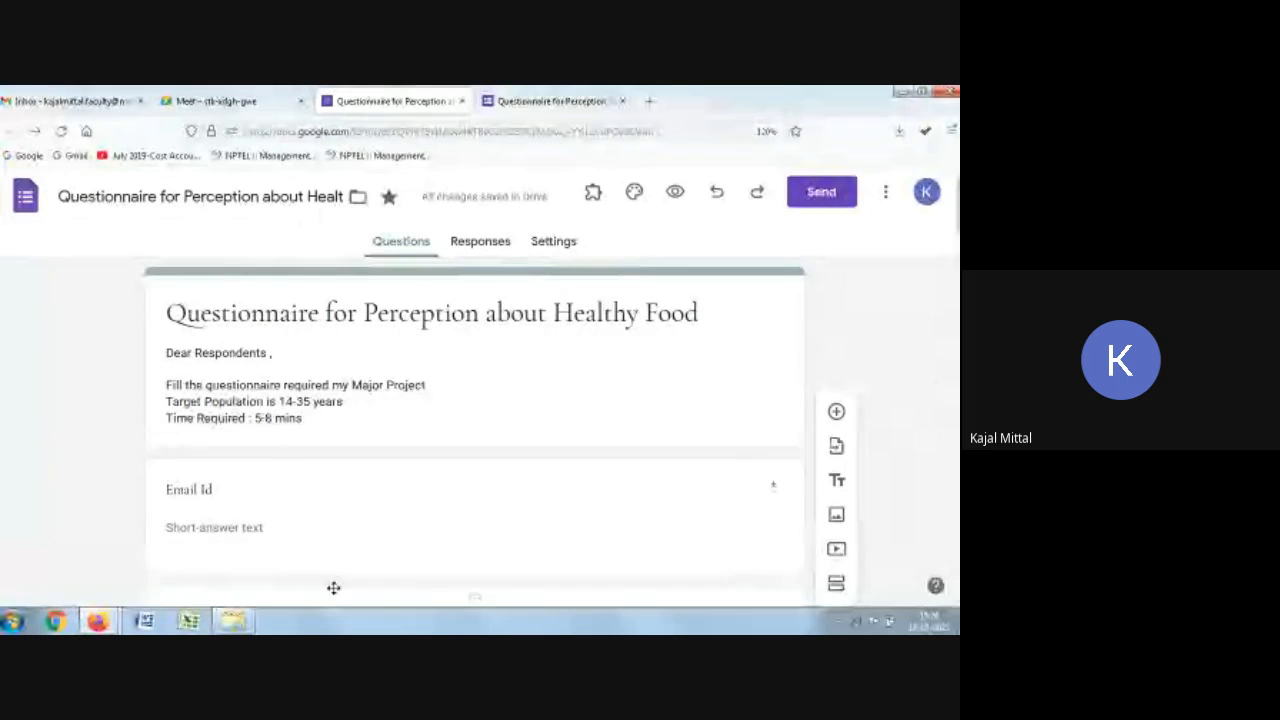
scroll(274, 289, "down", 3)
left_click(332, 248)
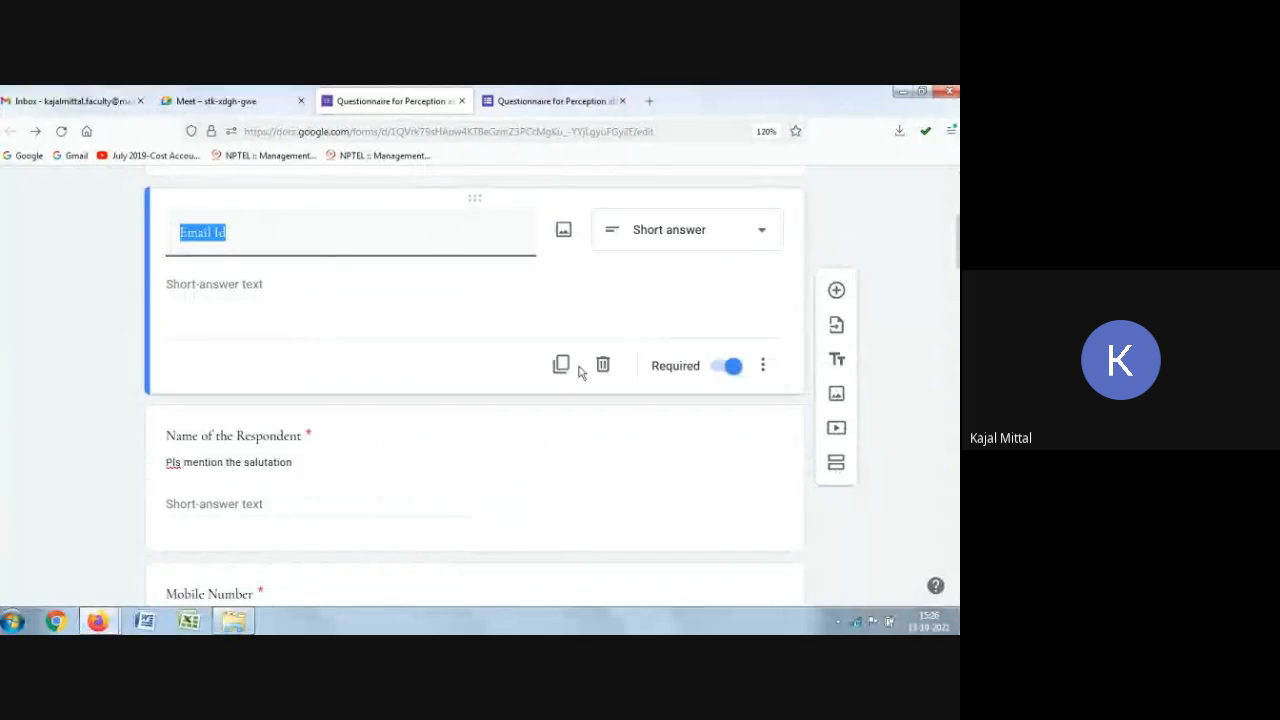
left_click(764, 367)
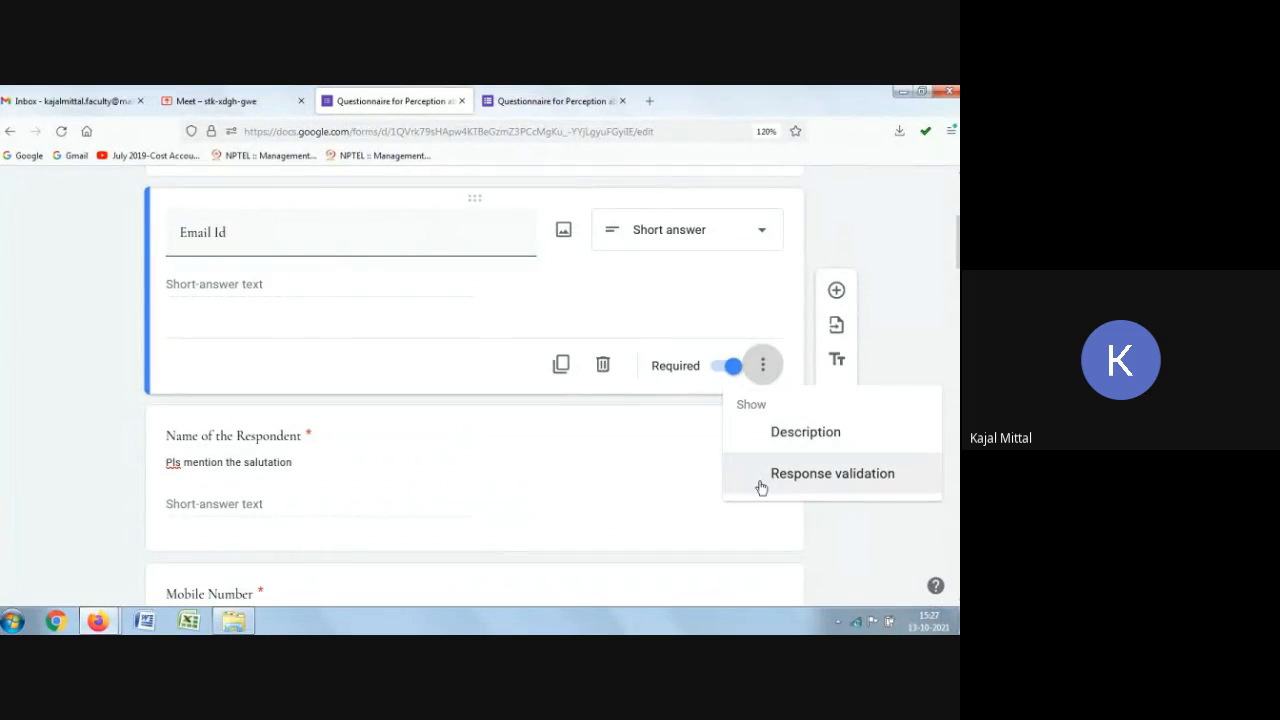
left_click(761, 487)
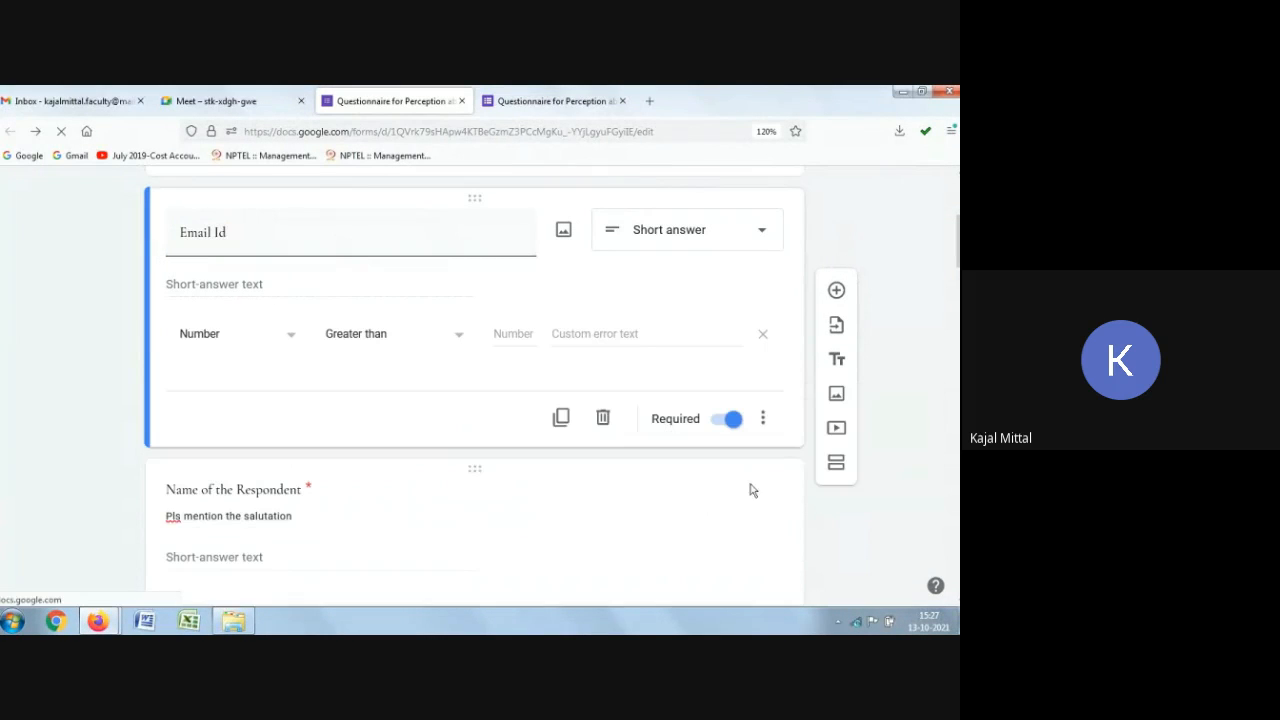
Step: Set the Email Id validation rule to Text, Email
left_click(228, 343)
left_click(211, 380)
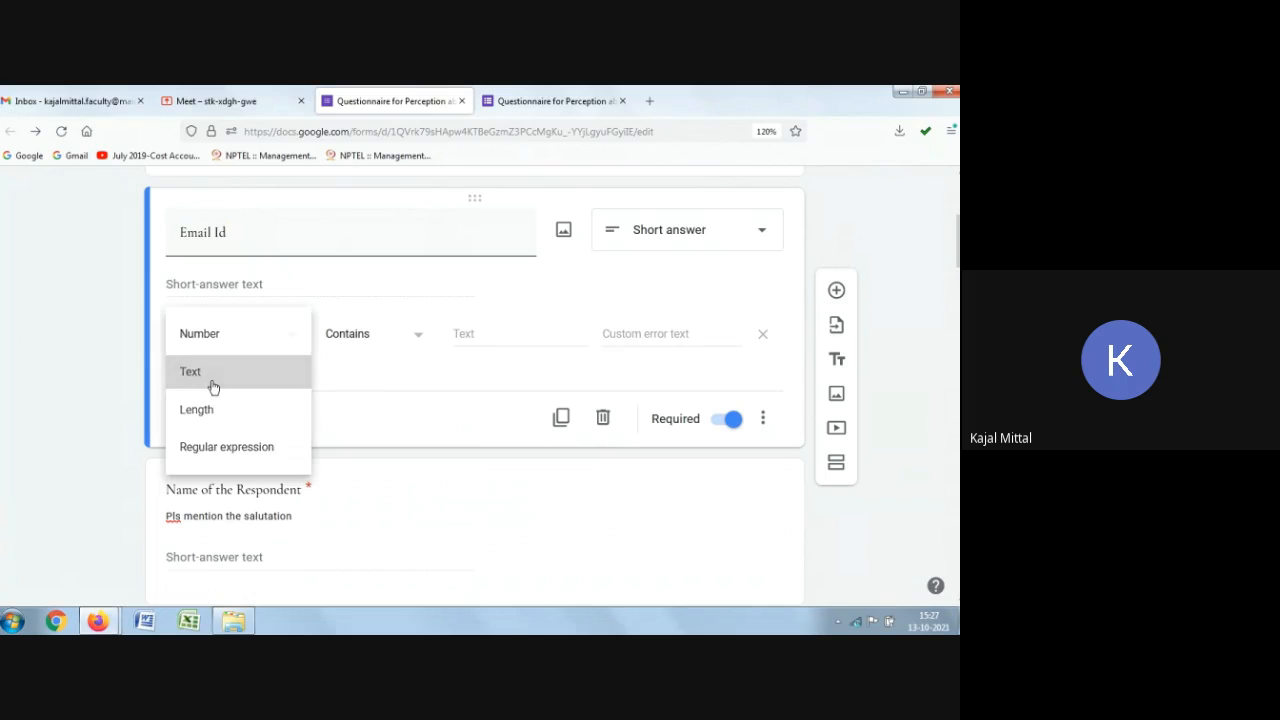
left_click(418, 338)
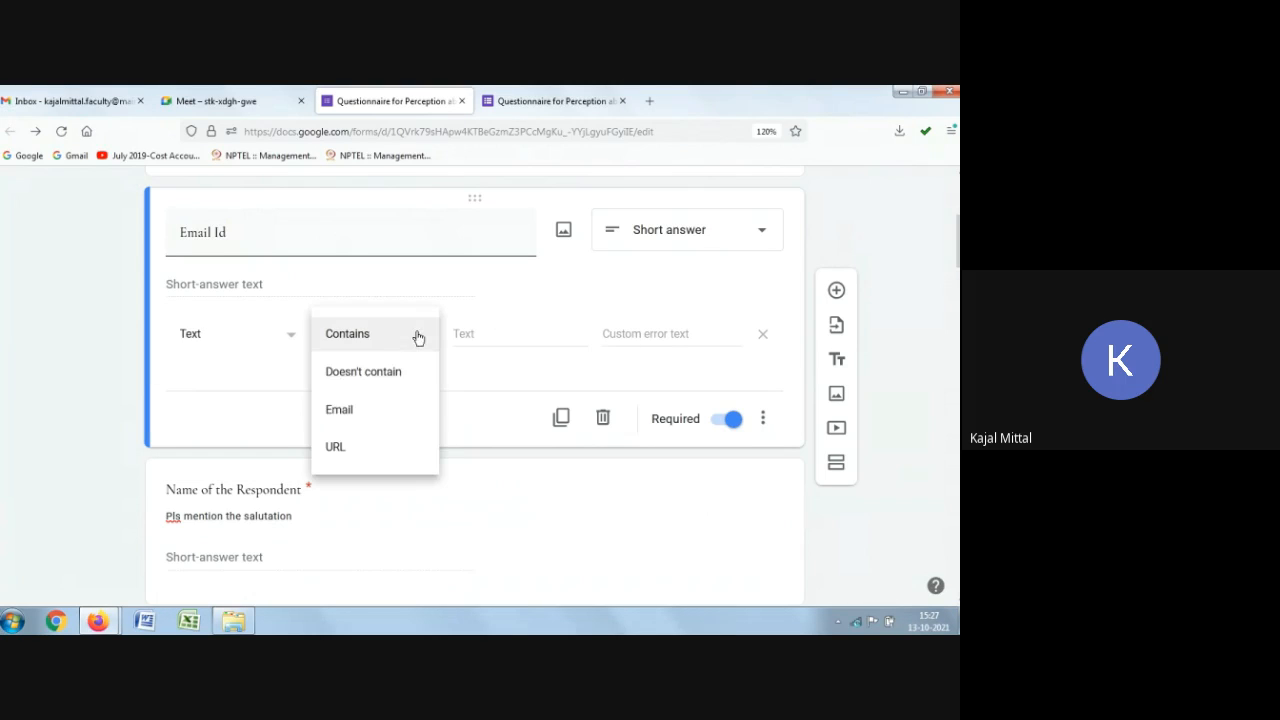
left_click(350, 423)
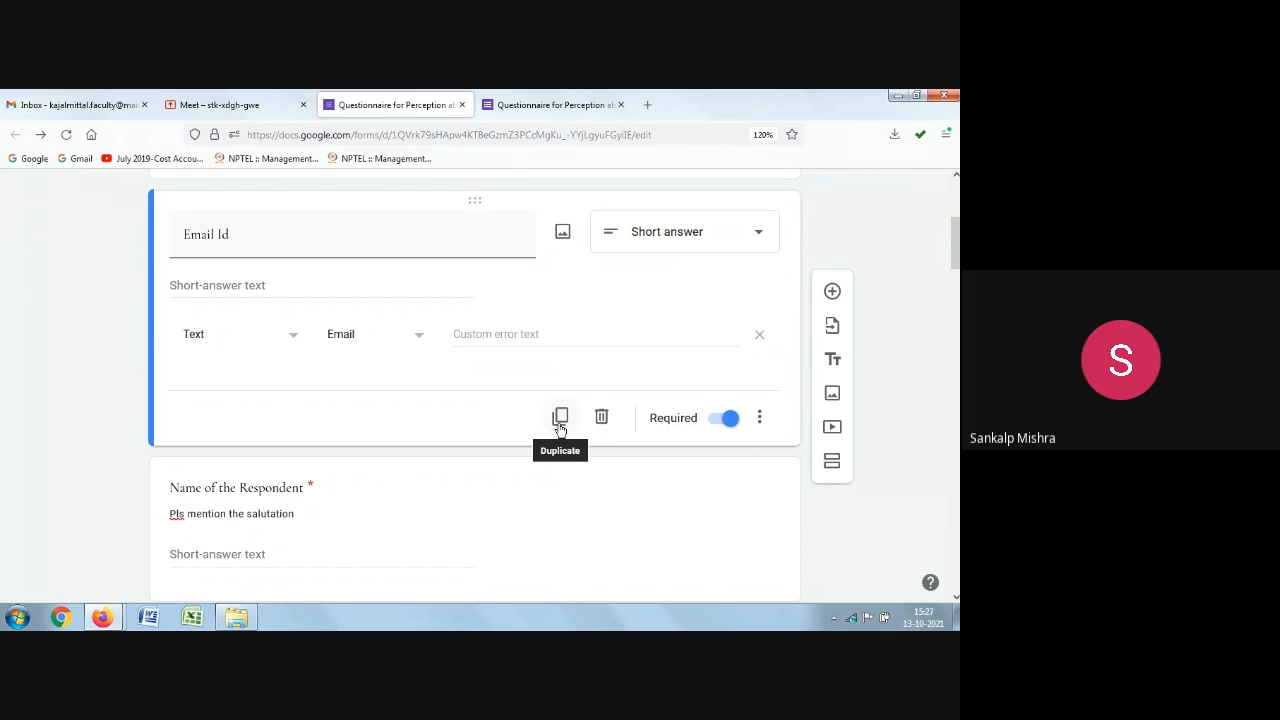
Step: Close the preview tab and scroll through the form questions
left_click(621, 104)
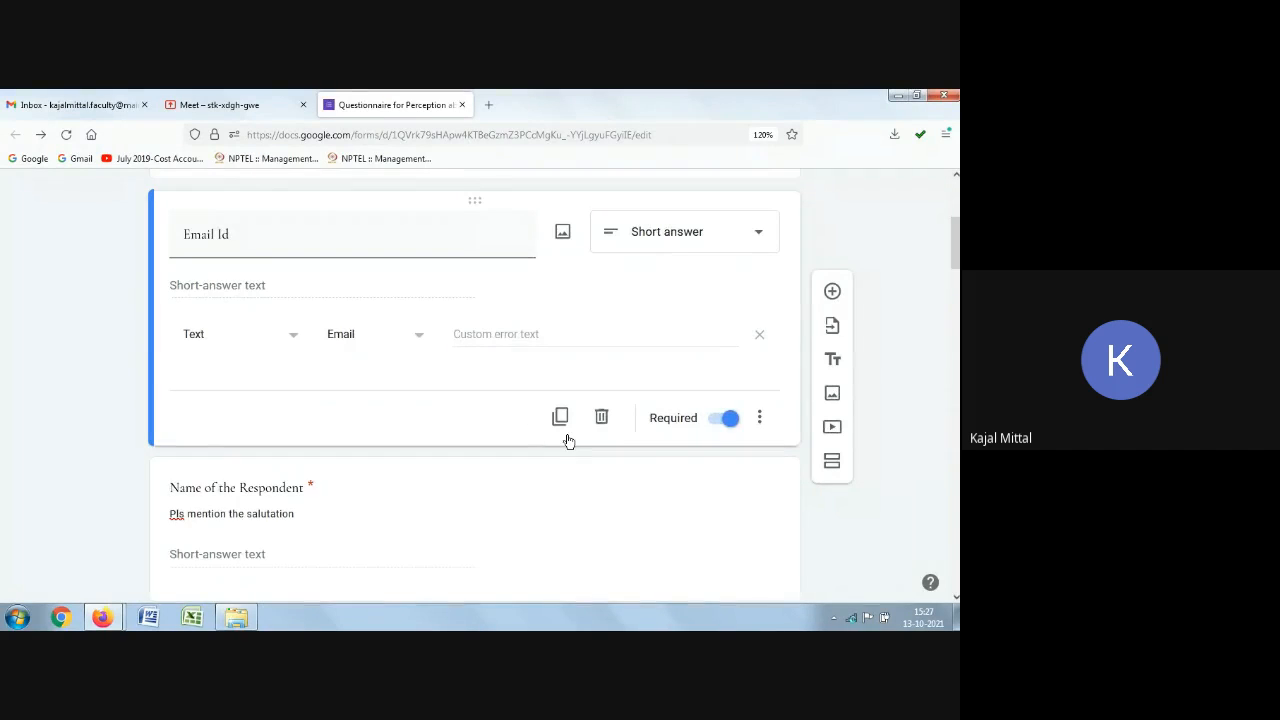
scroll(566, 440, "up", 2)
scroll(567, 439, "down", 1)
scroll(563, 432, "down", 4)
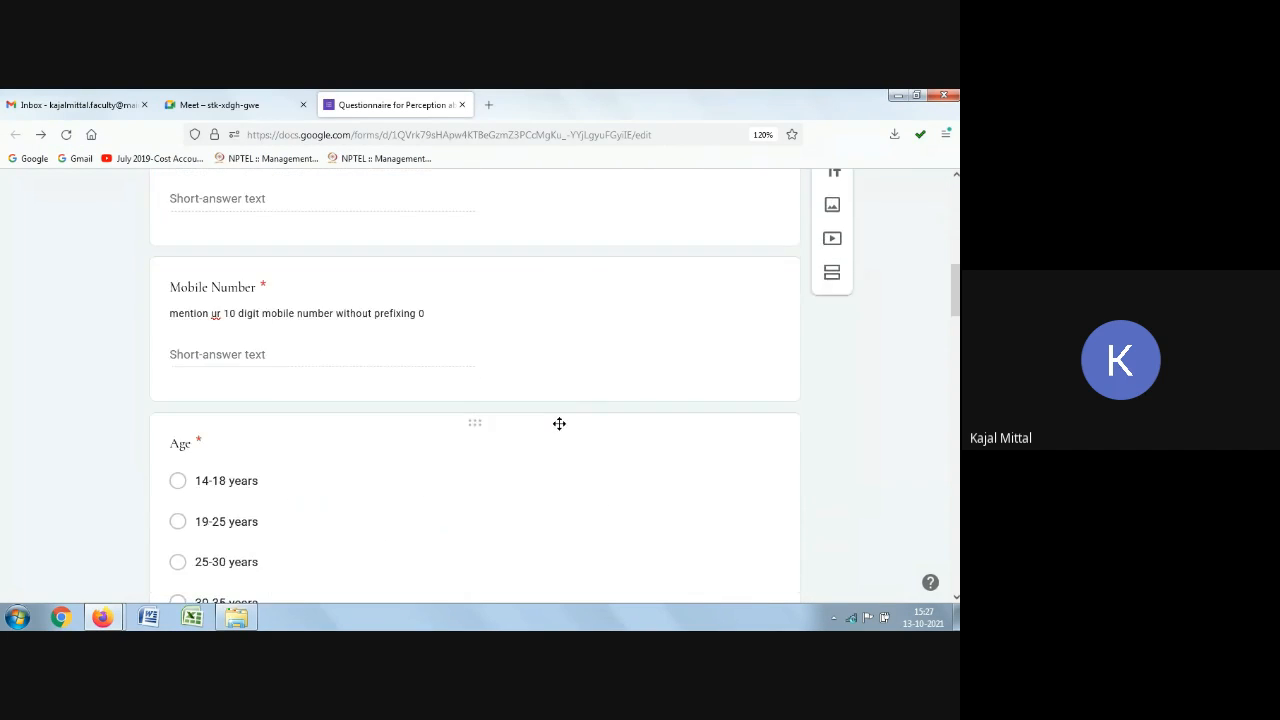
scroll(560, 423, "up", 7)
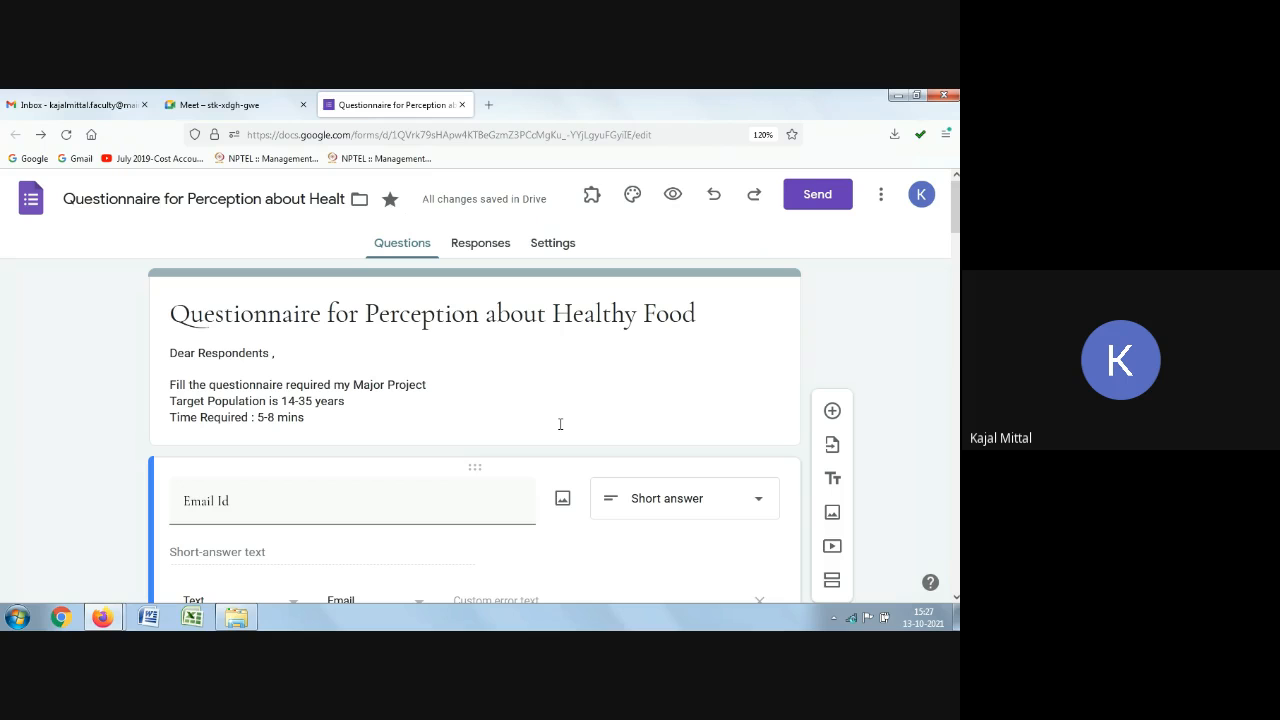
Step: Add a new question after the Patanjali products feedback grid
scroll(578, 432, "down", 8)
scroll(580, 428, "down", 15)
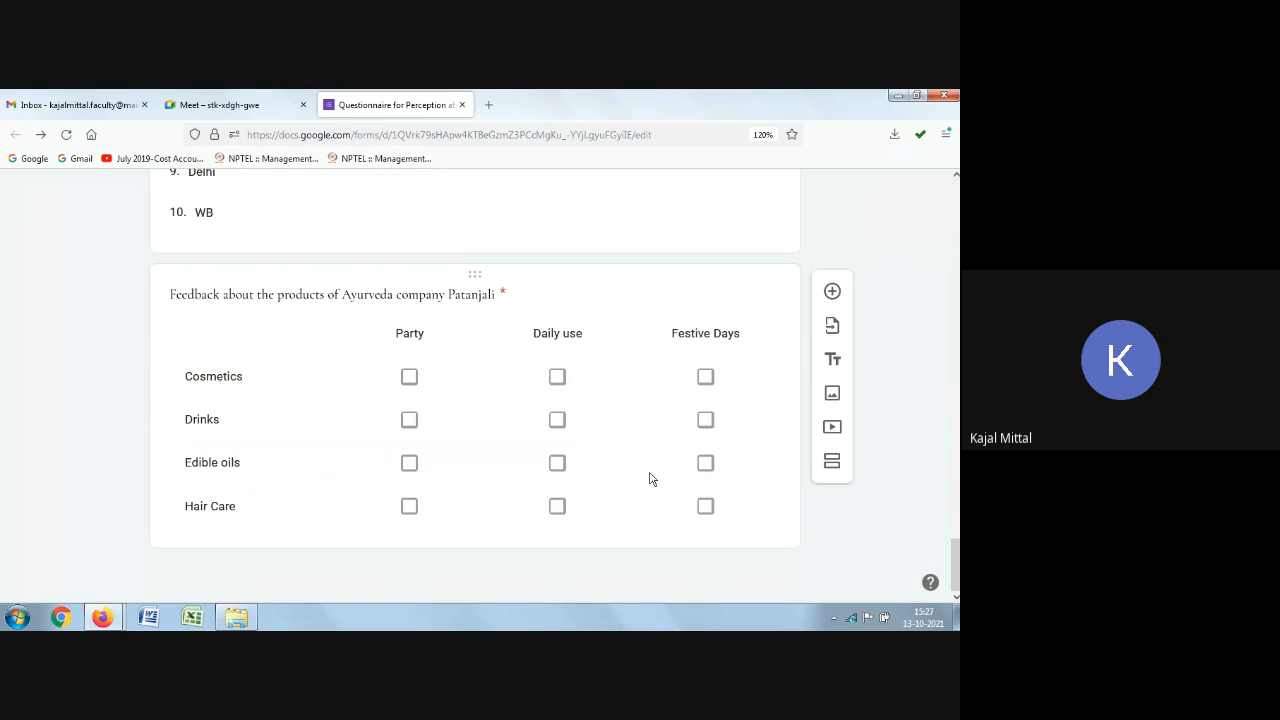
left_click(672, 312)
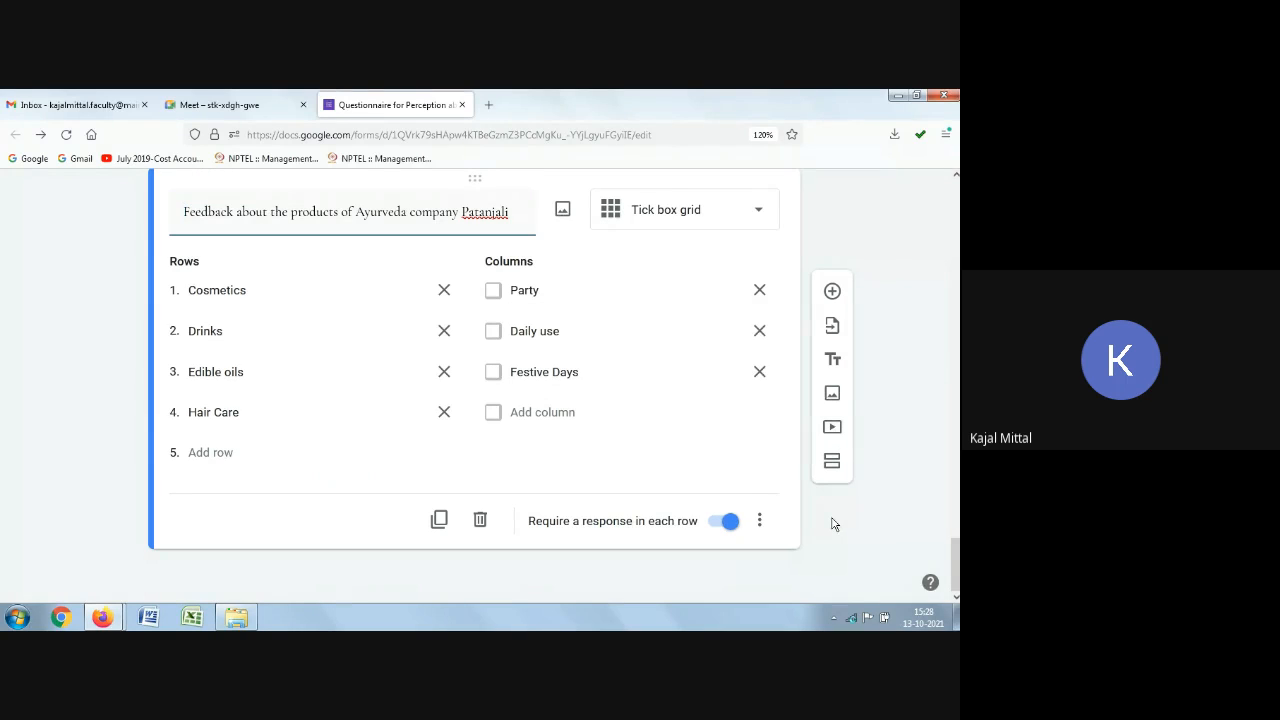
left_click(831, 292)
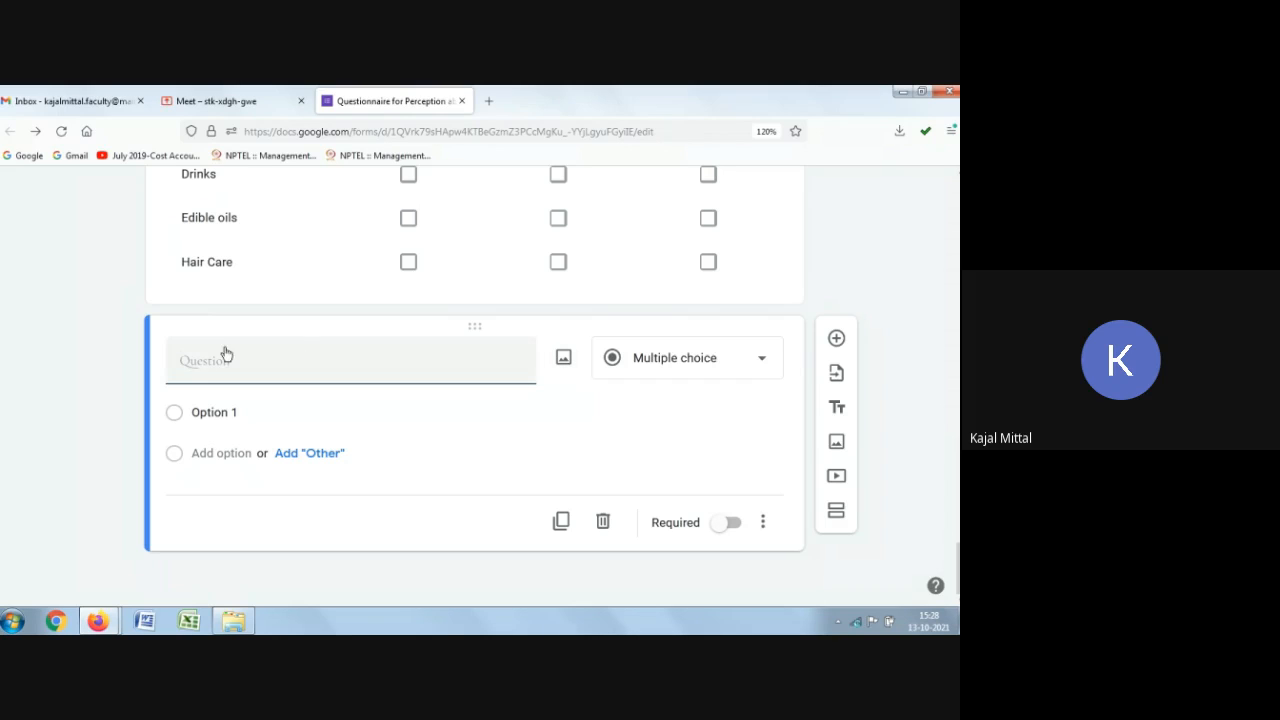
Step: Open the question's image insertion and browse the available image sources
left_click(563, 360)
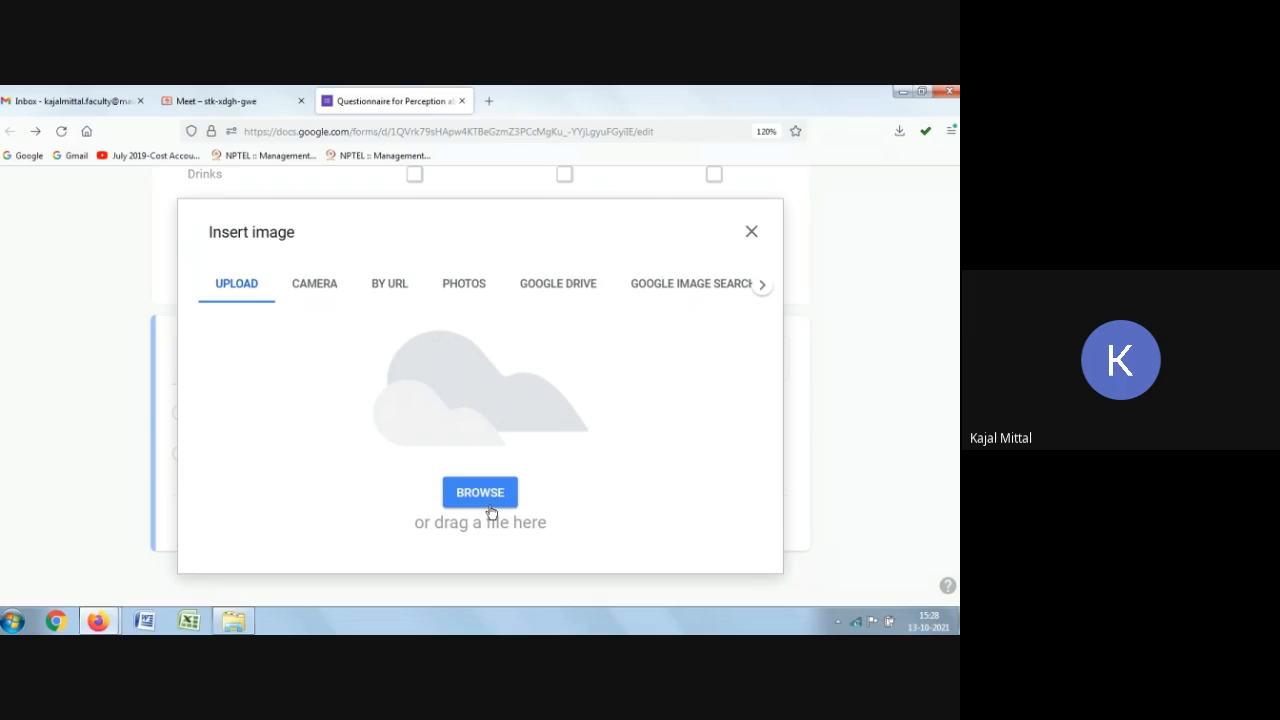
left_click(320, 289)
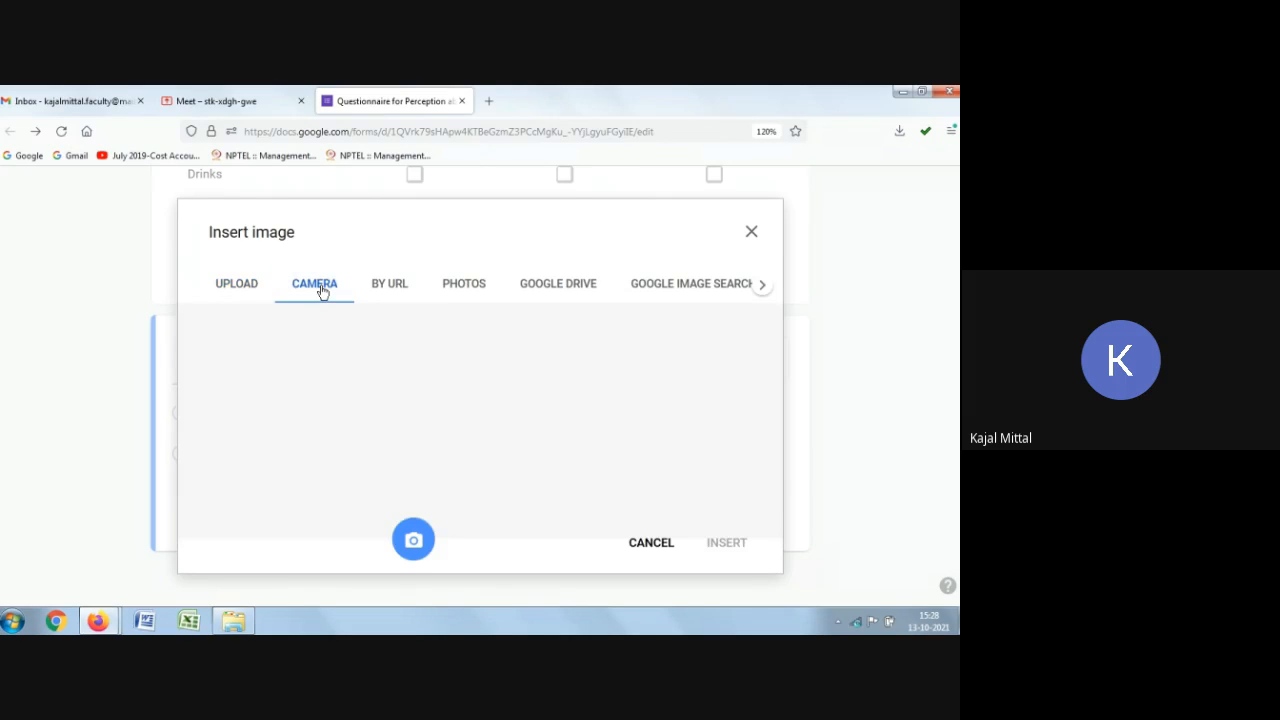
left_click(400, 297)
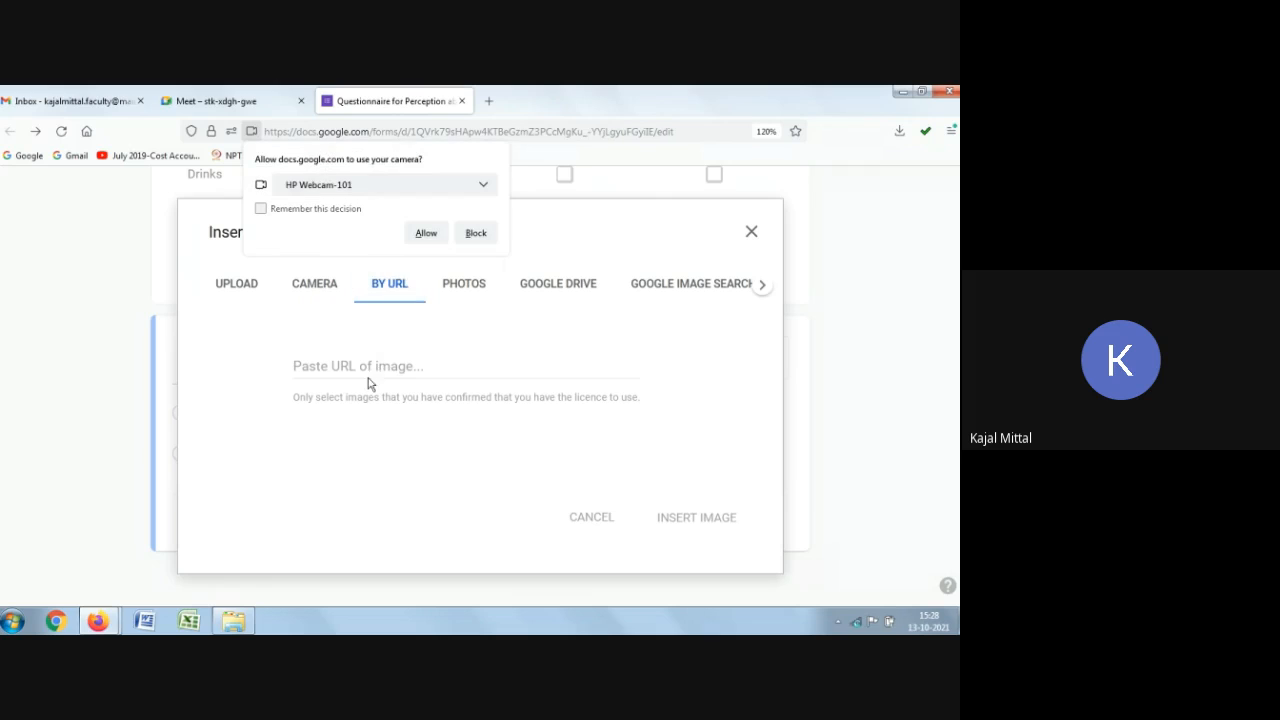
left_click(463, 283)
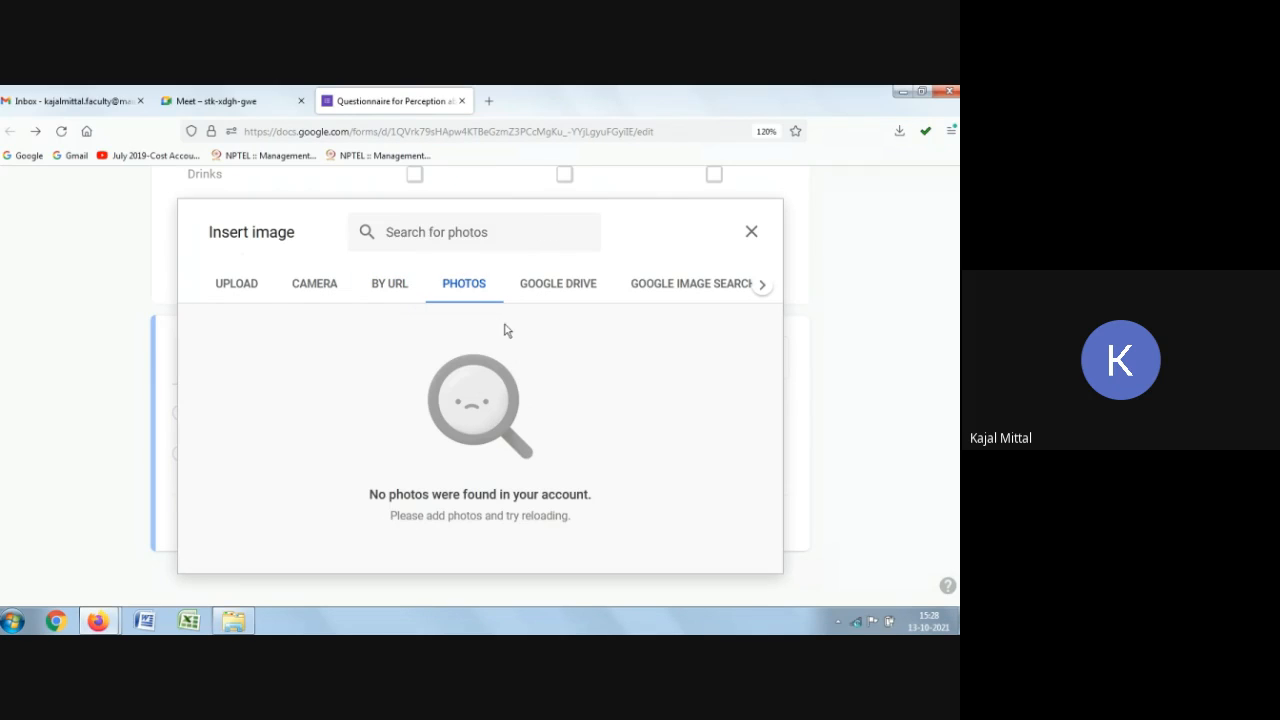
left_click(558, 284)
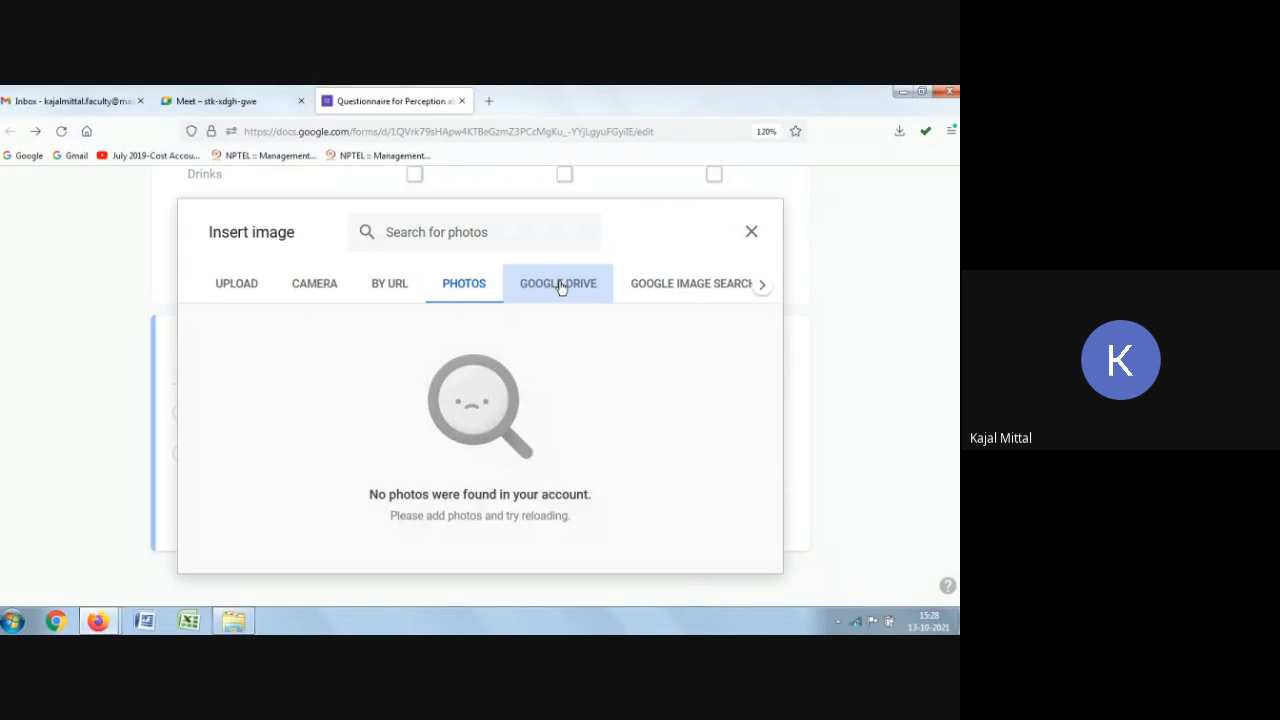
Step: Search Google images for tulsi plant and insert a leafy tulsi photo into the new question
left_click(674, 285)
left_click(390, 237)
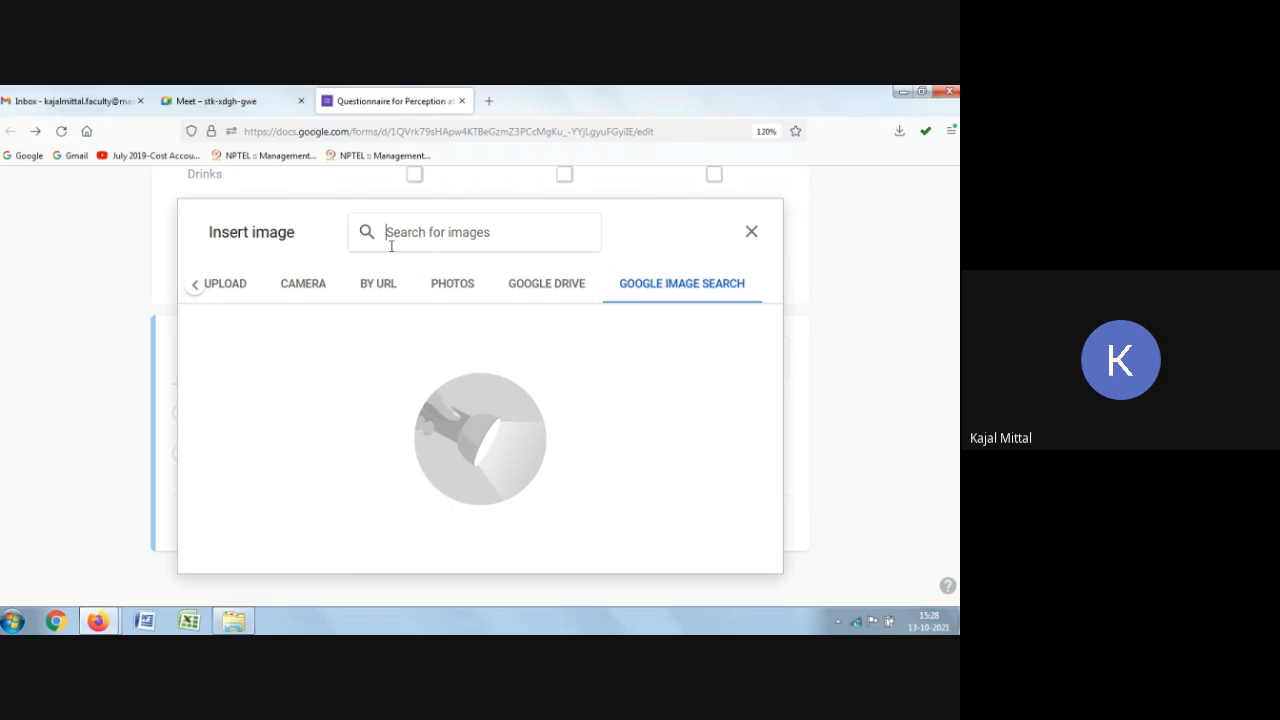
type("Tulsi")
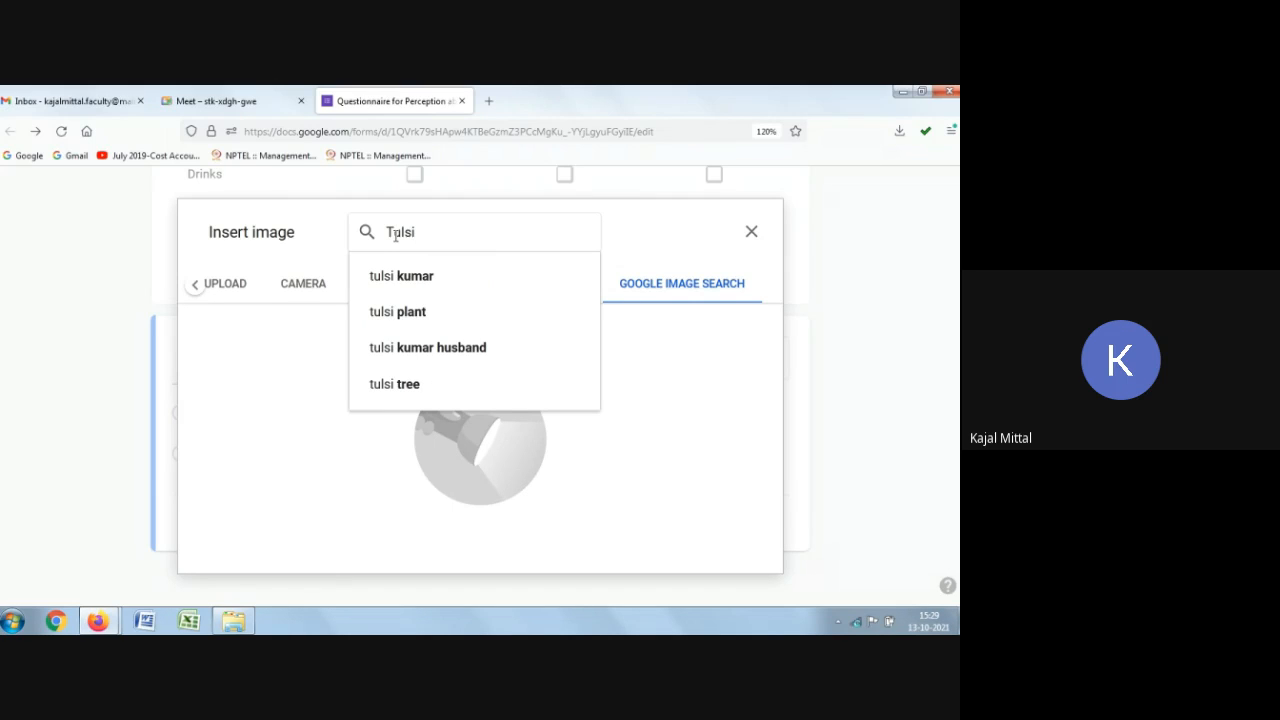
type(" planty")
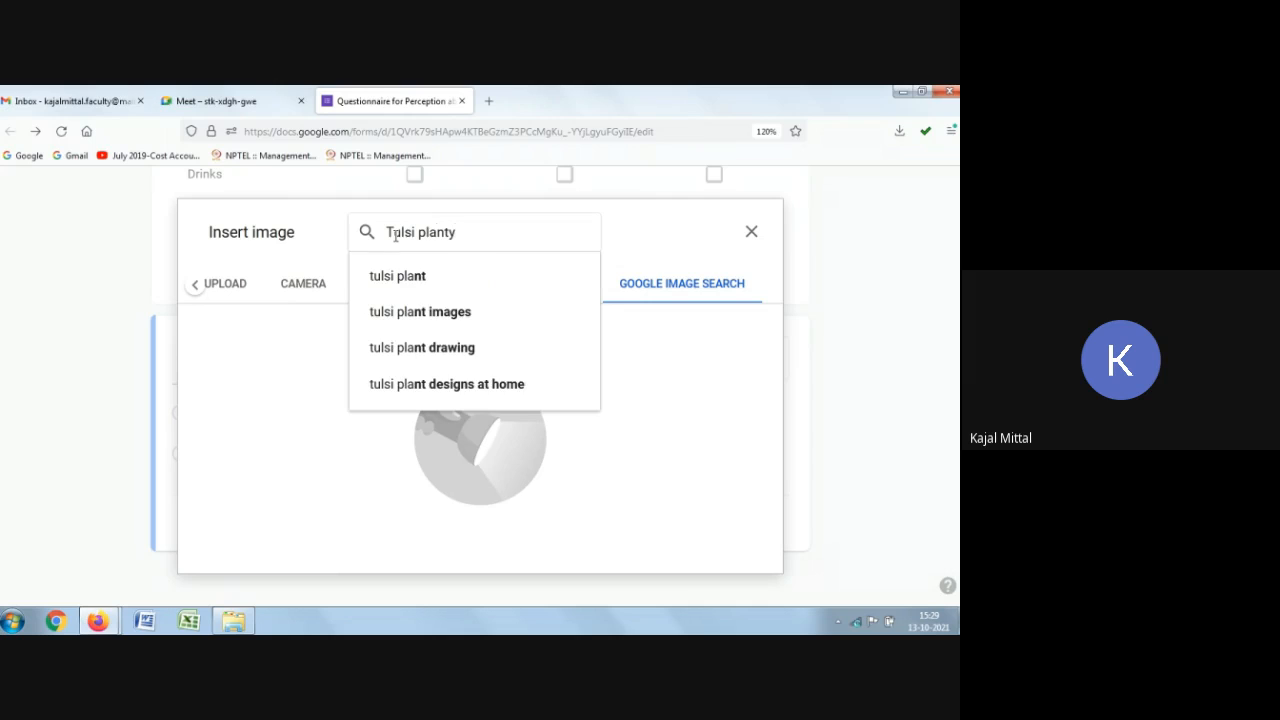
key("BackSpace")
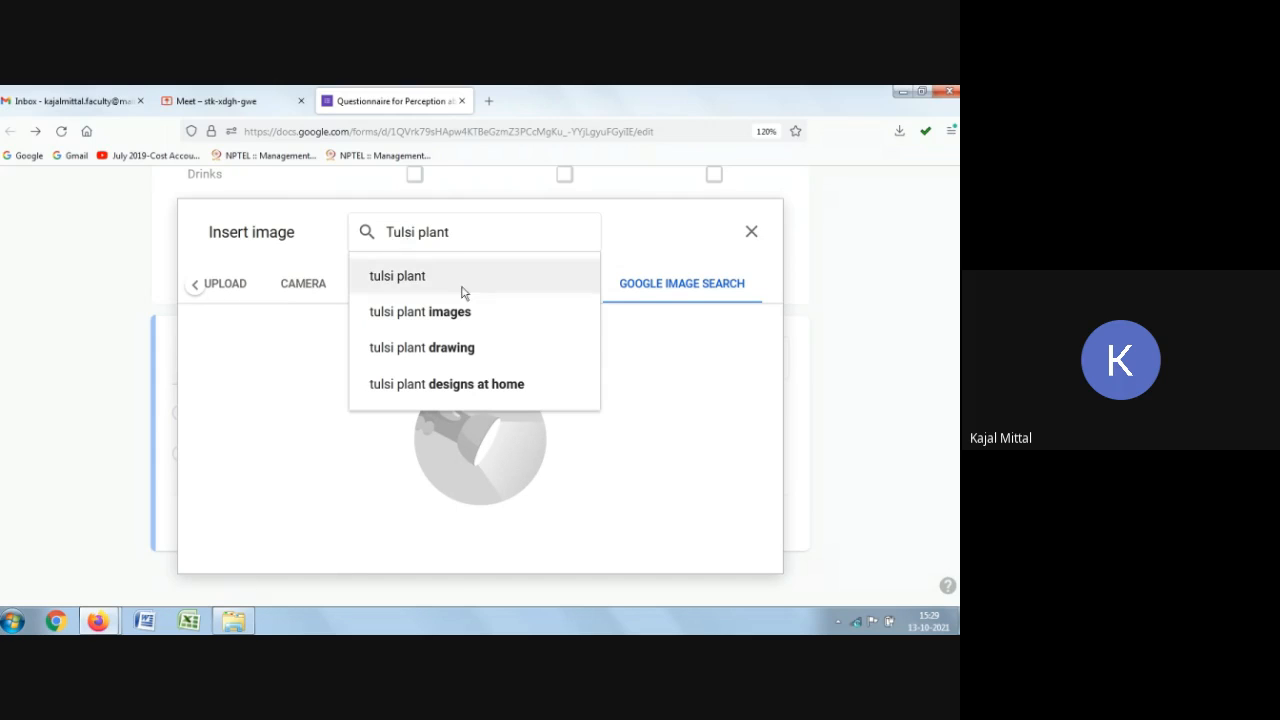
left_click(385, 277)
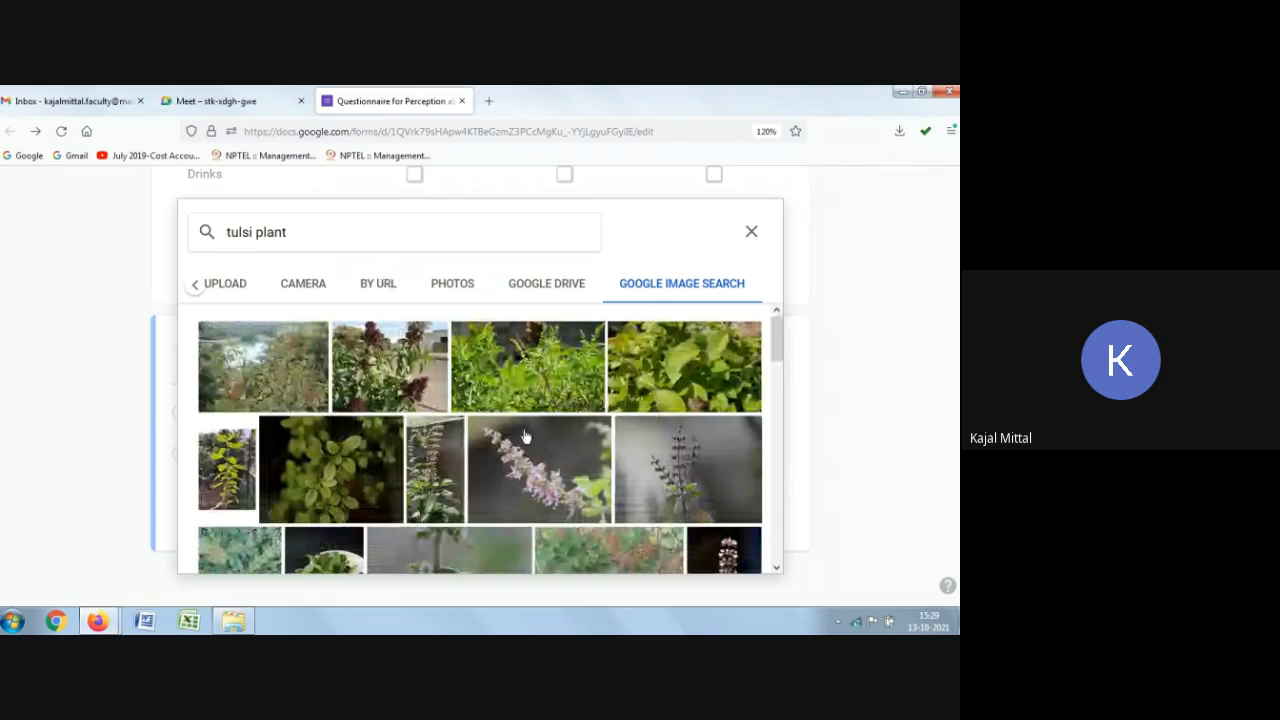
left_click(697, 364)
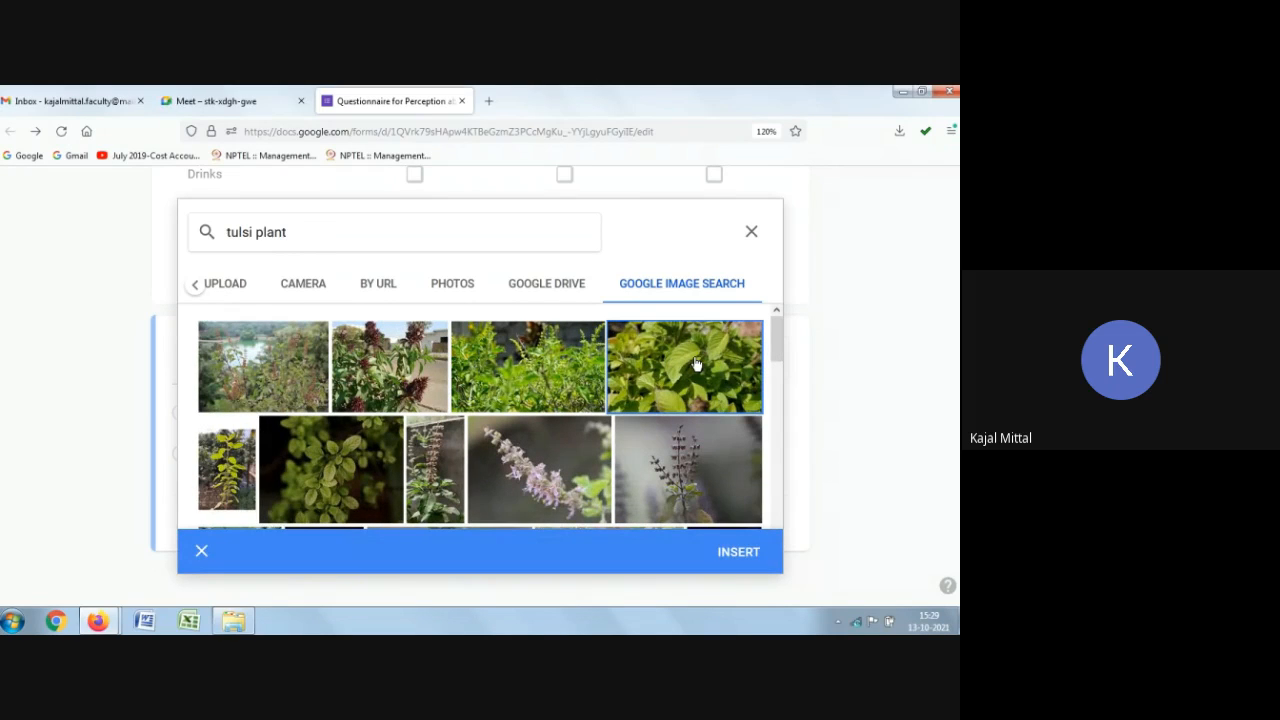
left_click(731, 552)
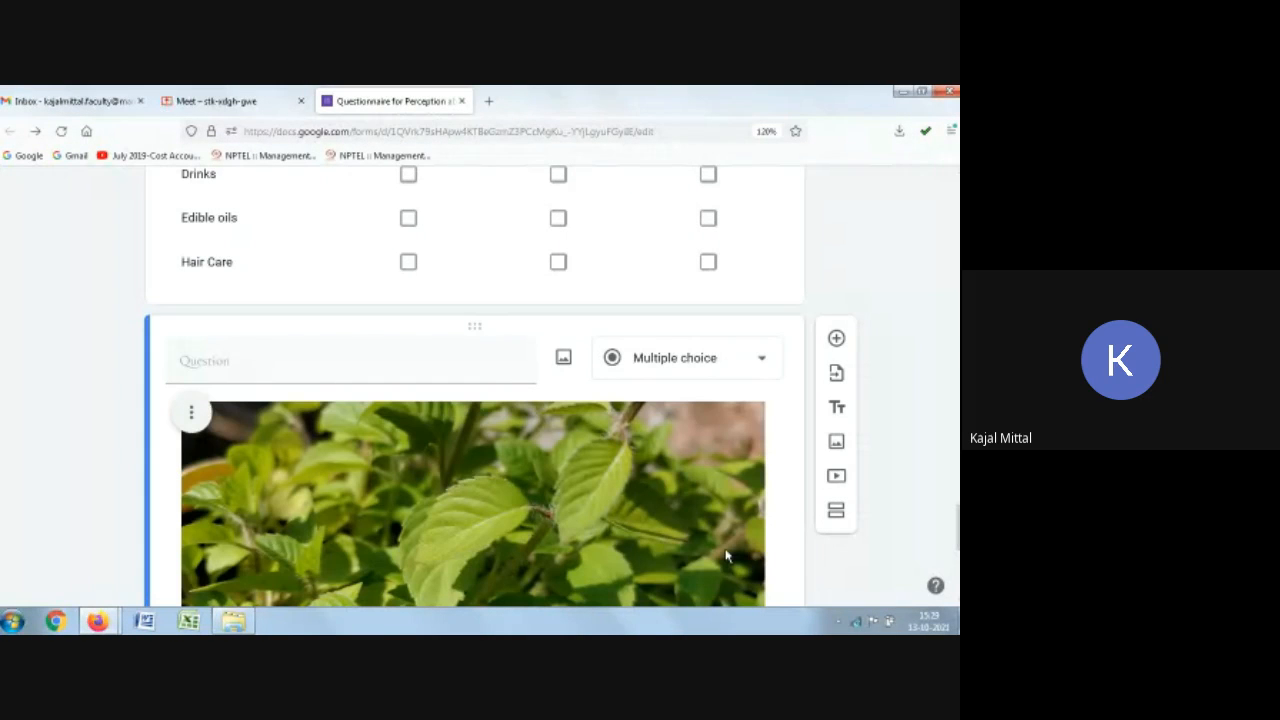
Step: Resize the inserted tulsi image to about a third of its width
scroll(543, 371, "down", 3)
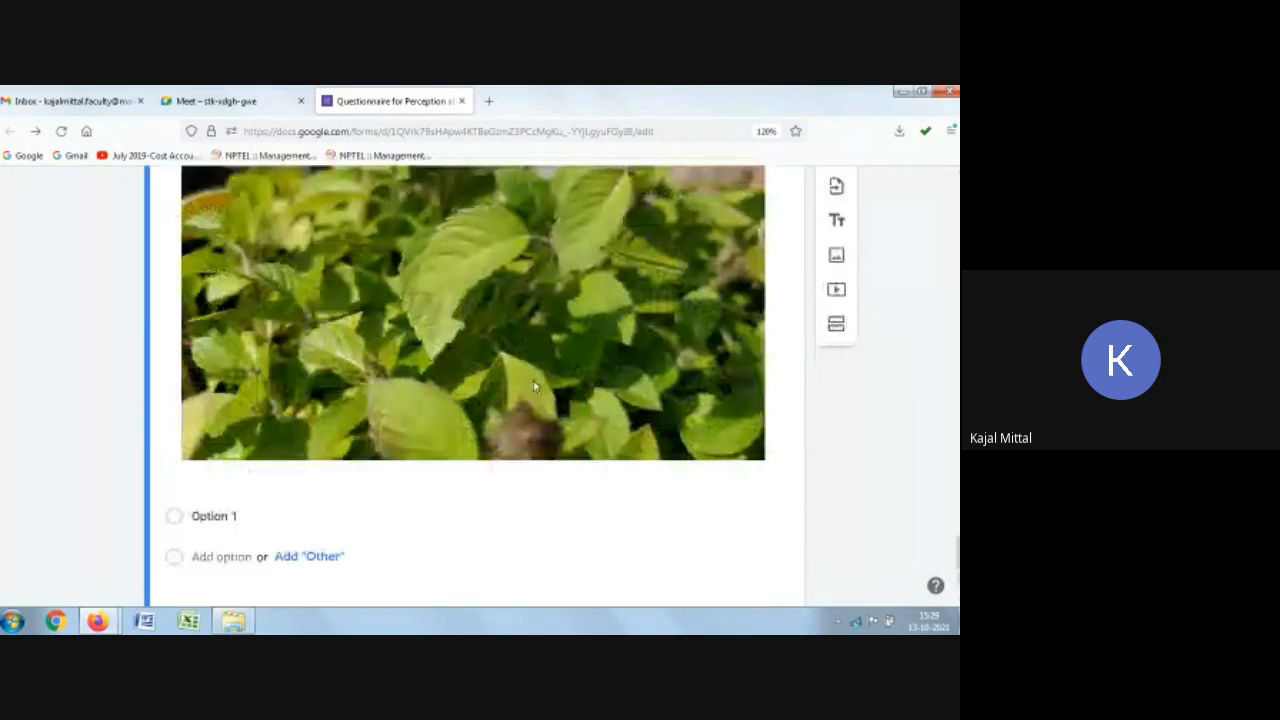
left_click(640, 367)
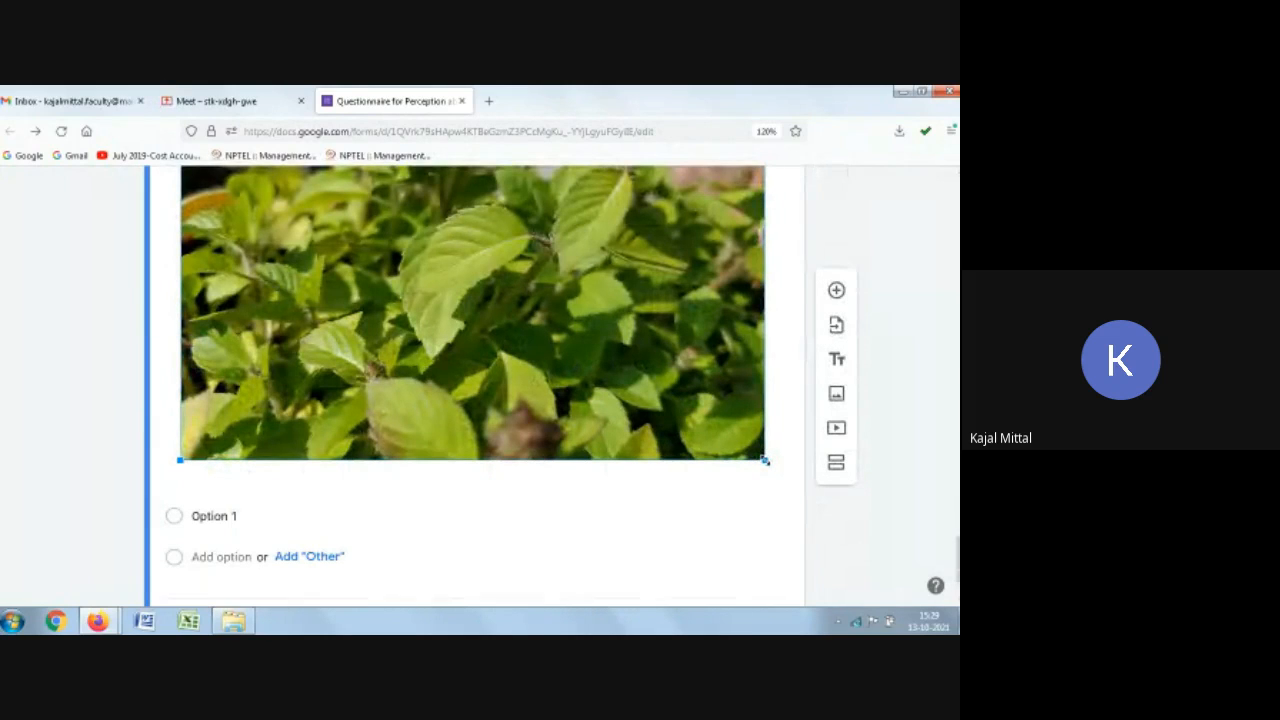
left_click_drag(765, 461, 508, 256)
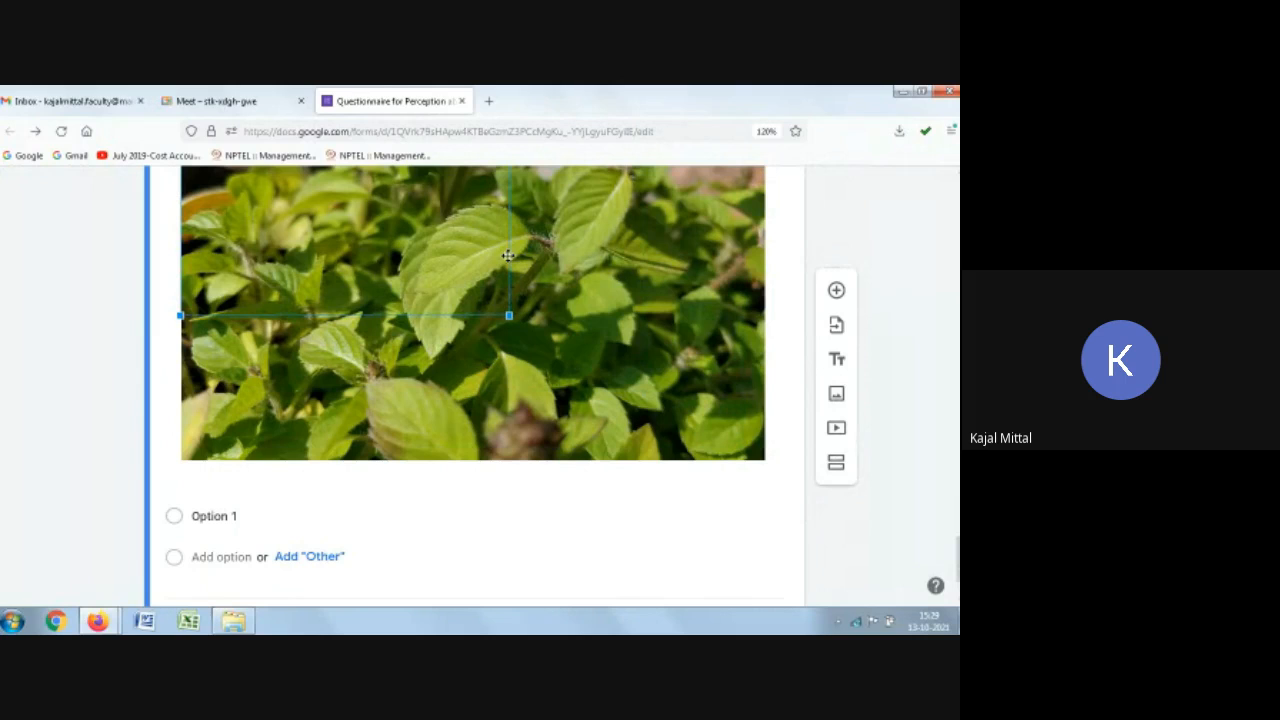
left_click_drag(508, 256, 372, 305)
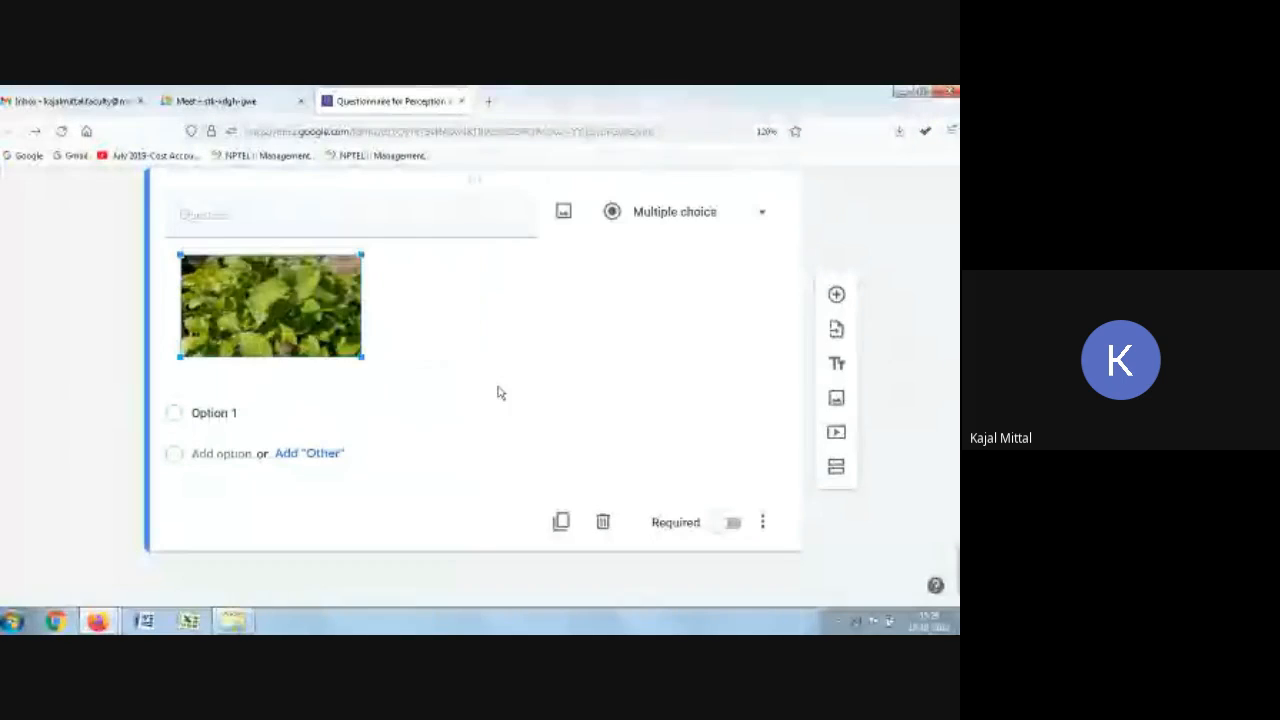
Step: Enter the question title "identify the herbal plant?"
left_click(217, 222)
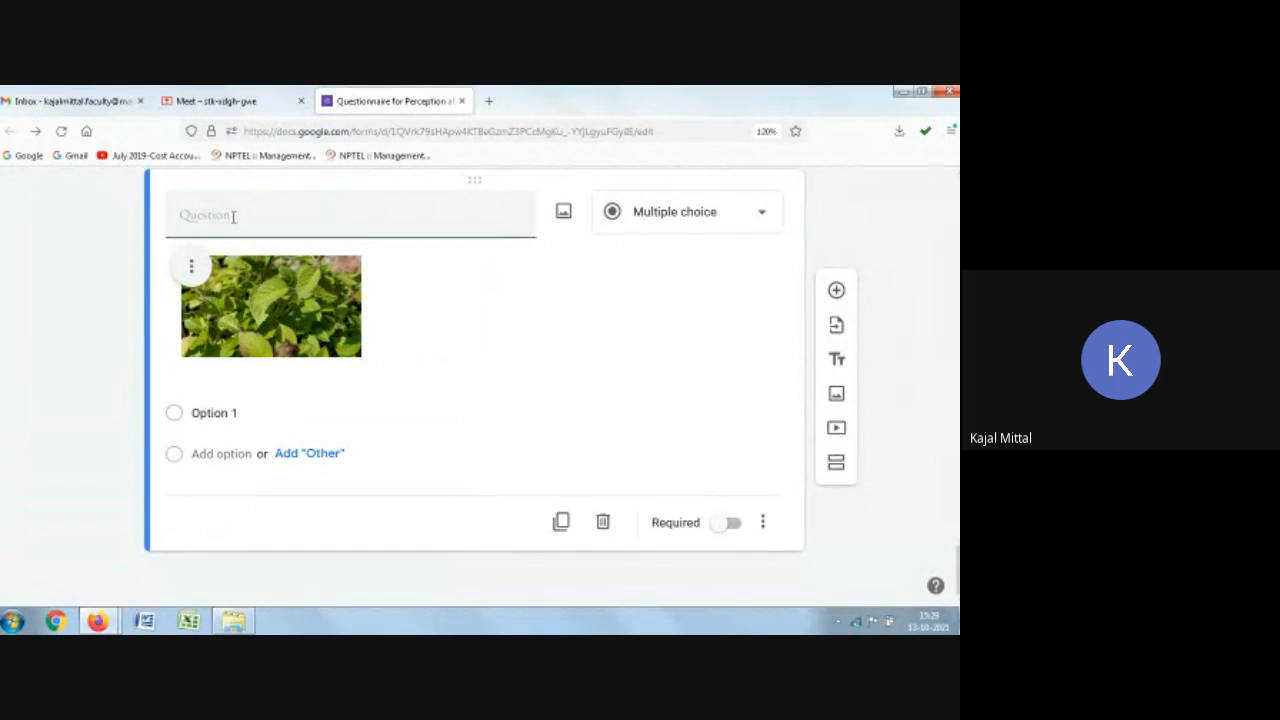
type("ide")
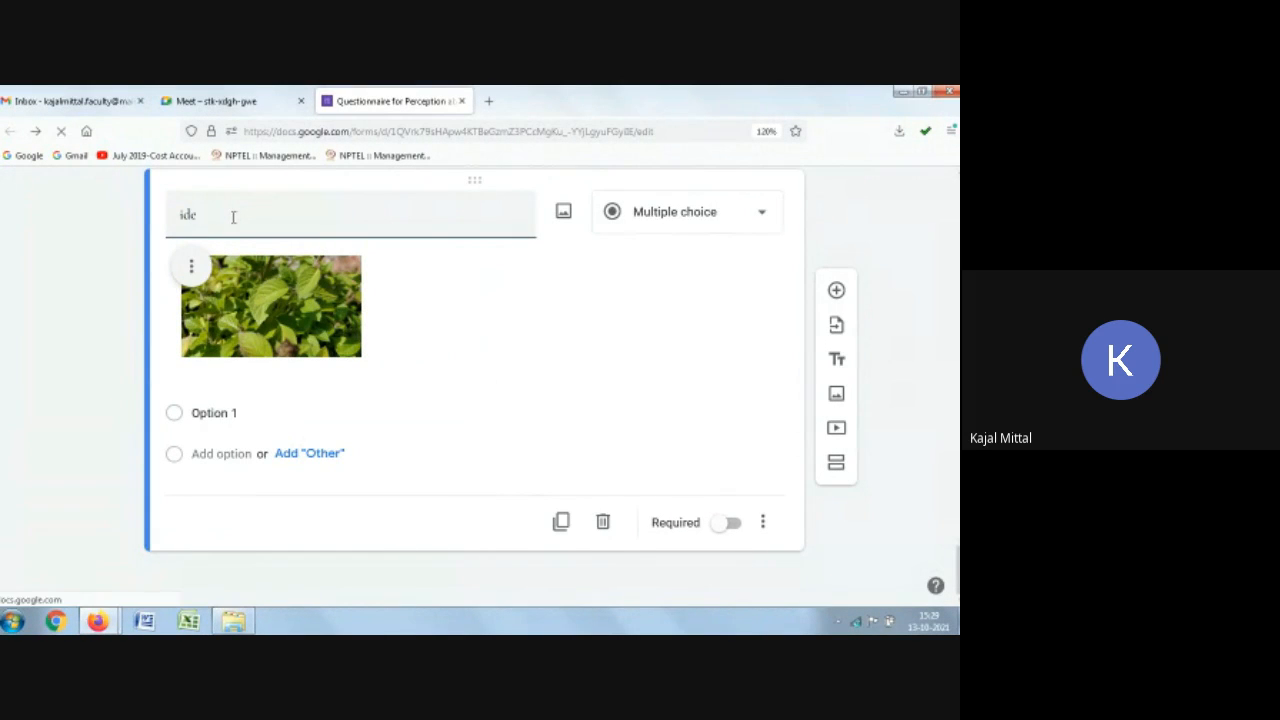
type("ntify the herbal pl")
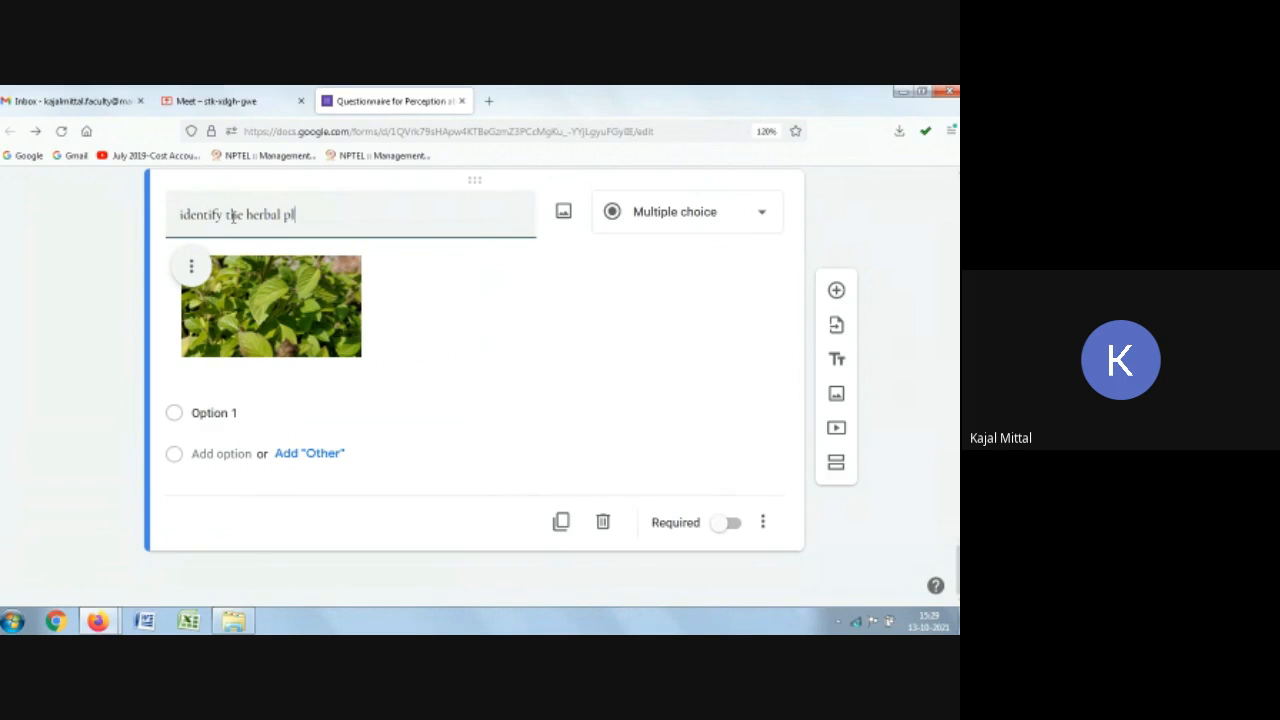
type("ant?")
Step: Enter Tulsi and Neem as the first two answer options
left_click(220, 413)
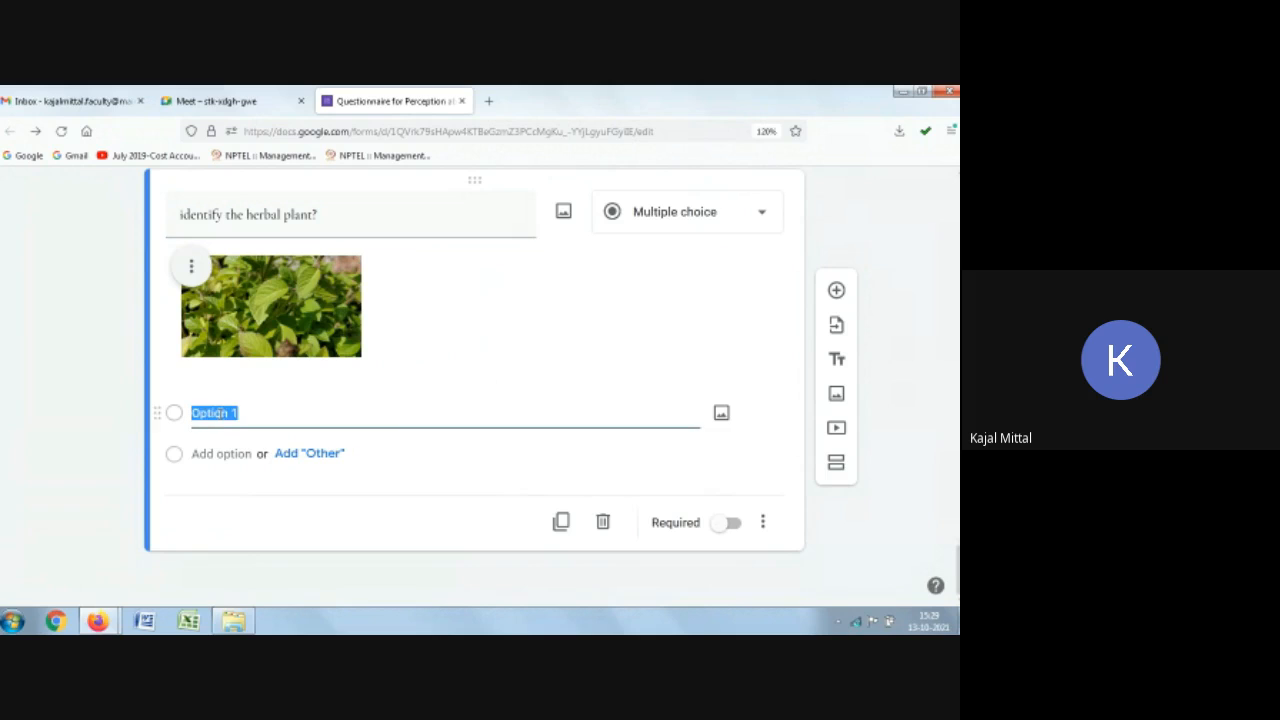
type("Tulsi")
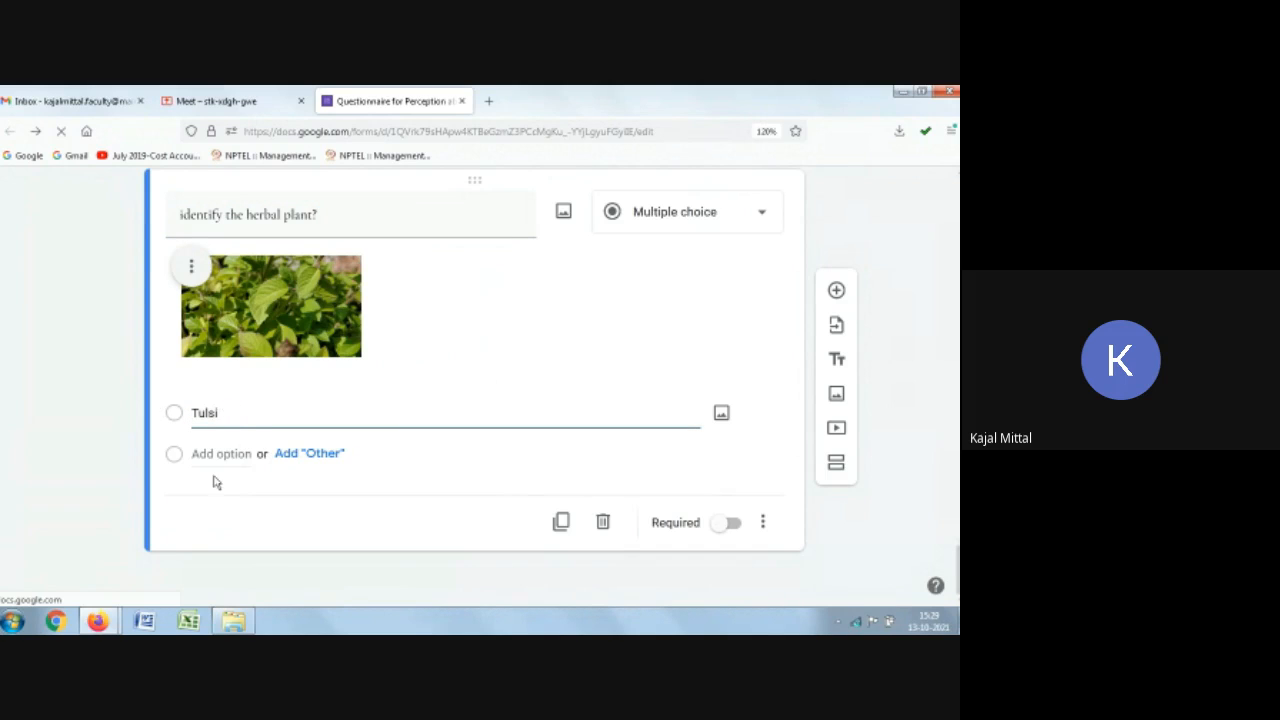
left_click(215, 458)
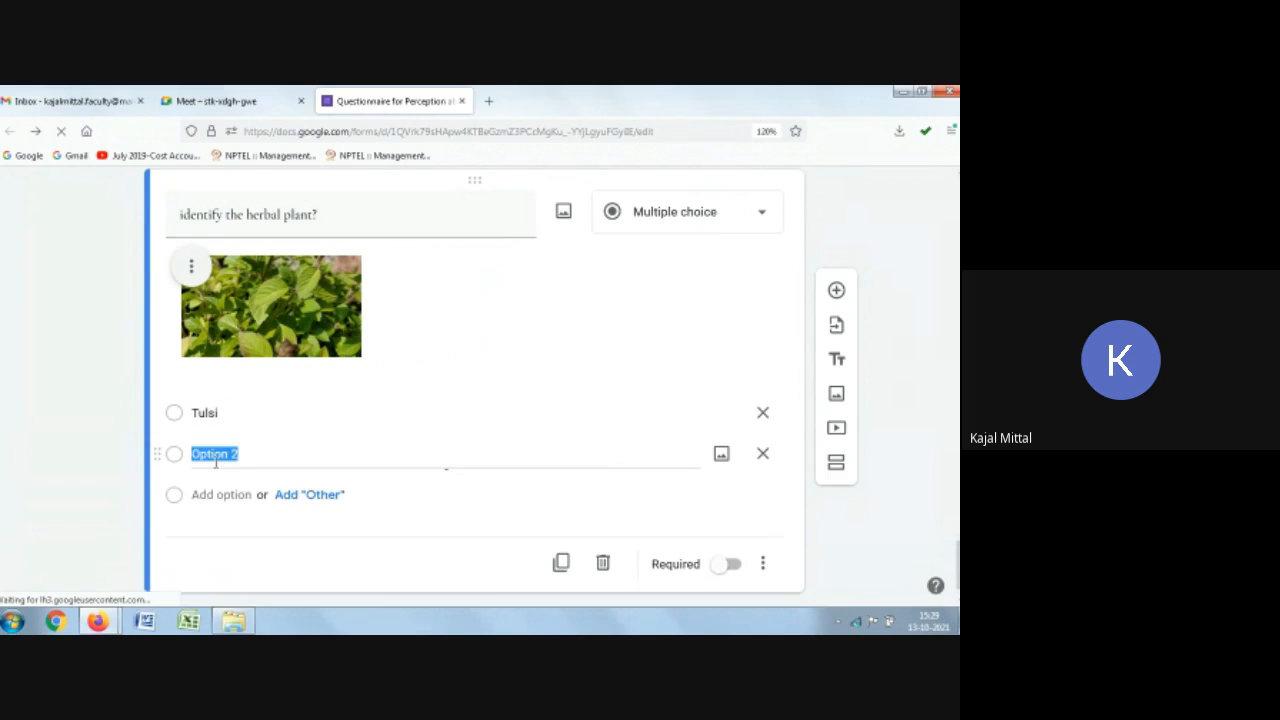
type("Neem")
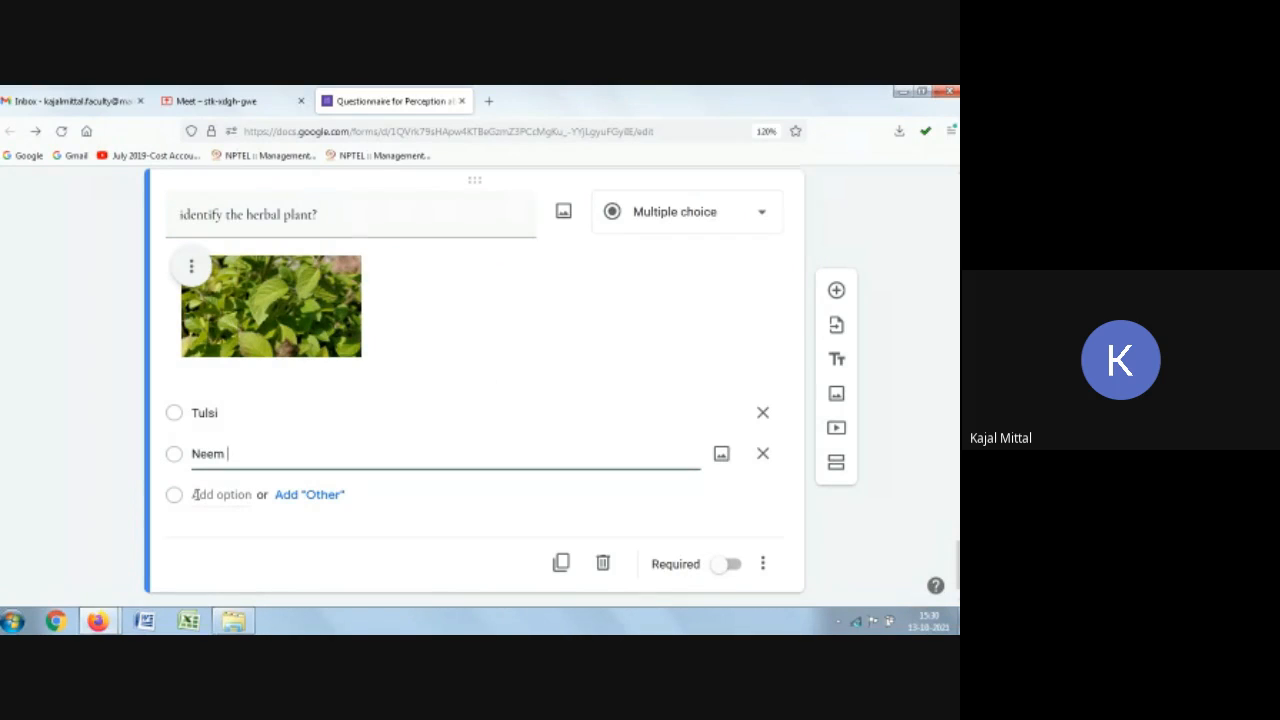
left_click(196, 494)
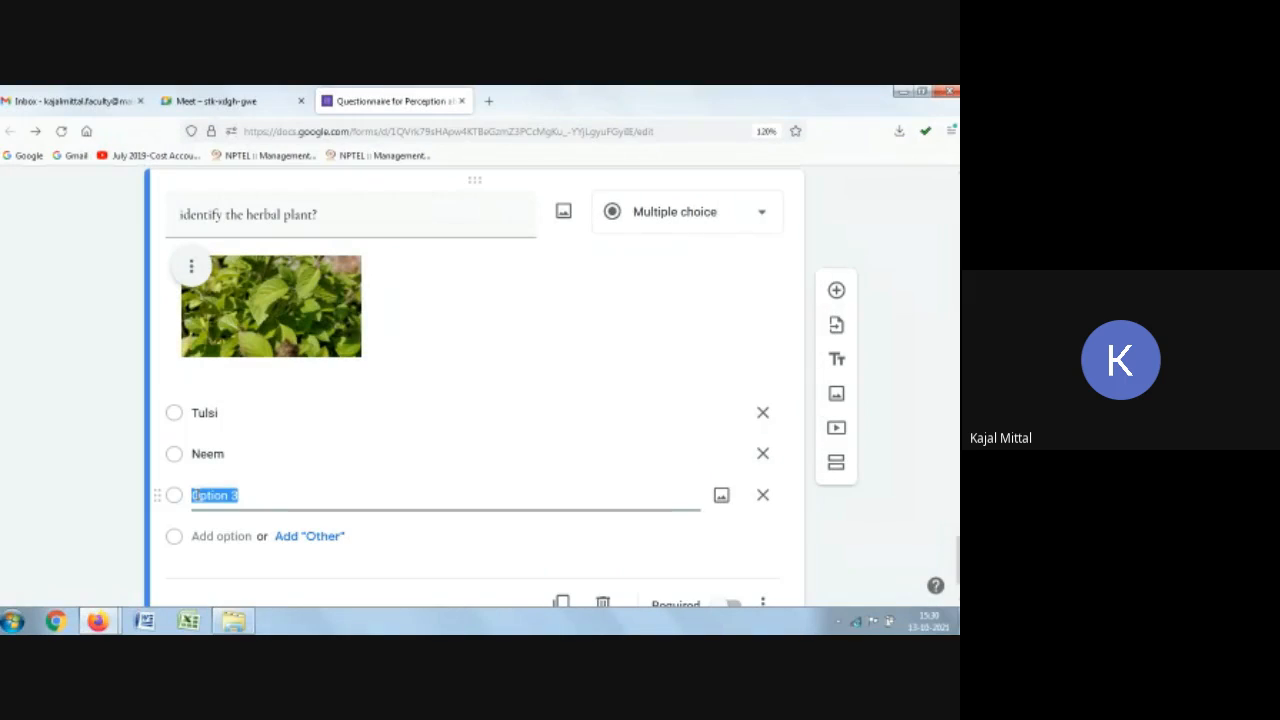
type("Basi")
key("BackSpace")
key("BackSpace")
key("BackSpace")
key("BackSpace")
key("BackSpace")
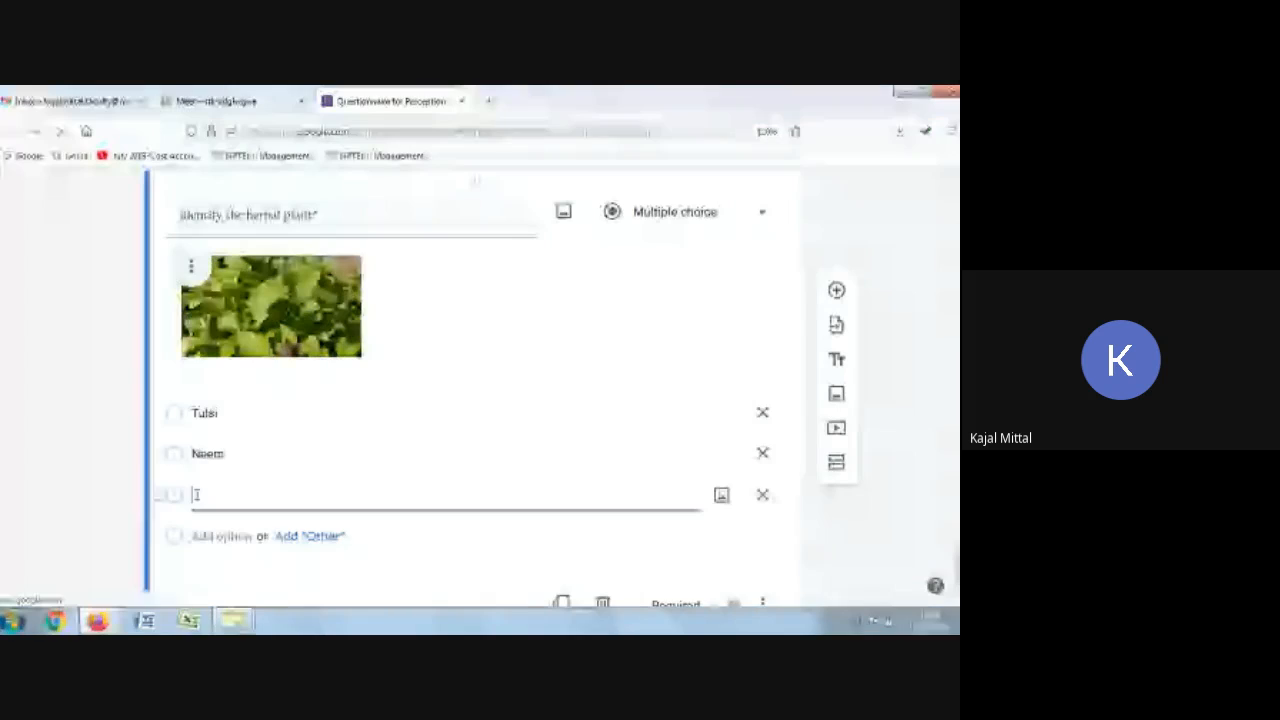
key("BackSpace")
key("BackSpace")
key("BackSpace")
key("BackSpace")
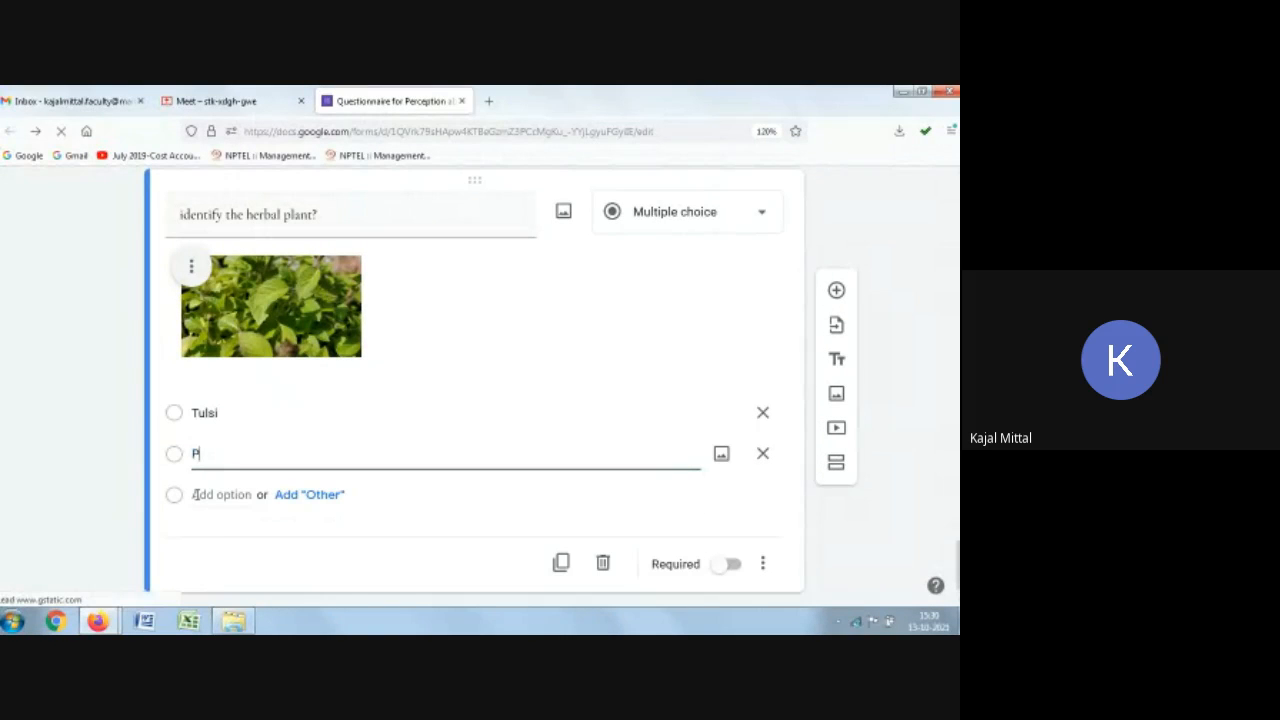
key("BackSpace")
key("BackSpace")
key("BackSpace")
key("BackSpace")
key("BackSpace")
key("BackSpace")
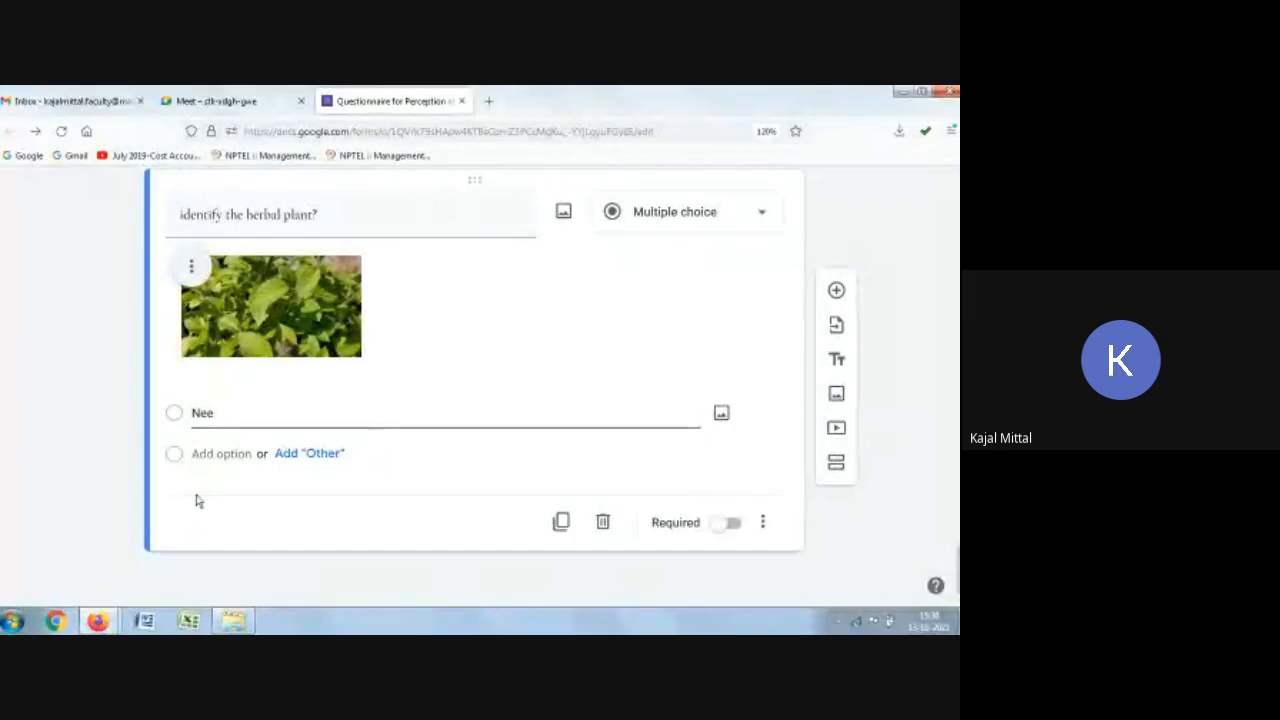
Step: Enter the answer options Tulsi, Neem and Peepal
type("Tulsi")
key("Return")
type("Neem")
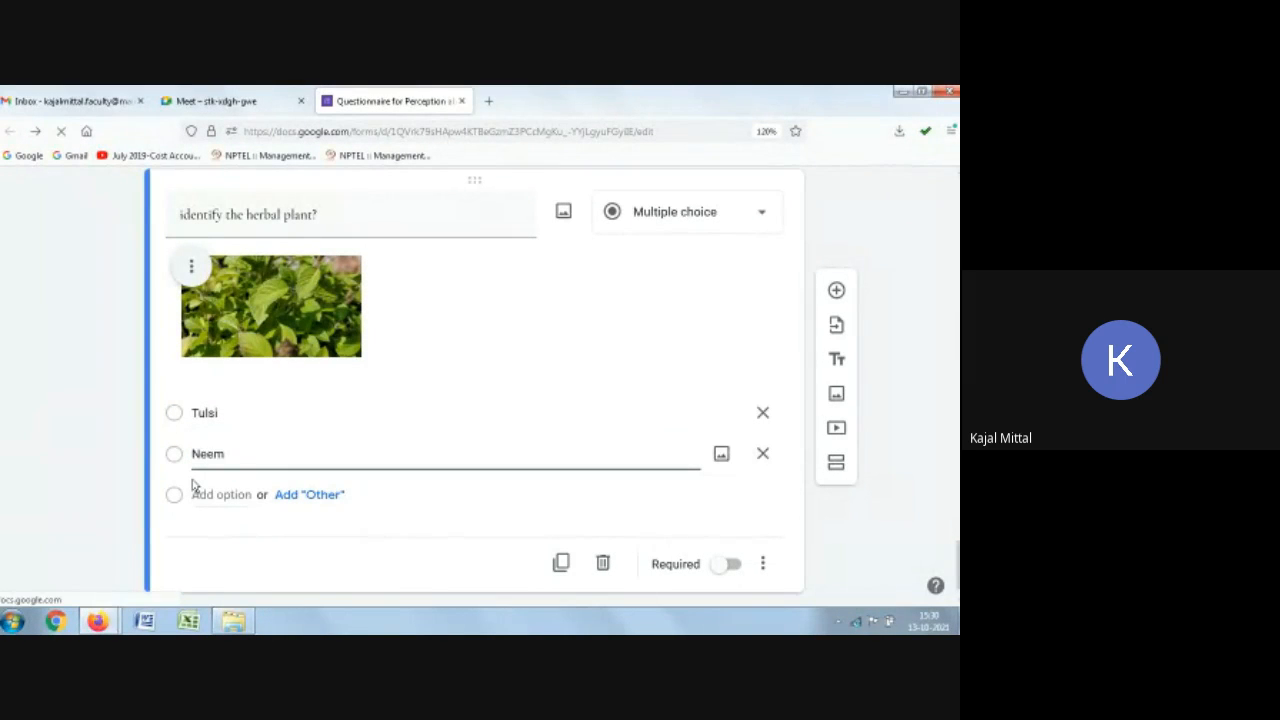
key("Return")
type("Peepal")
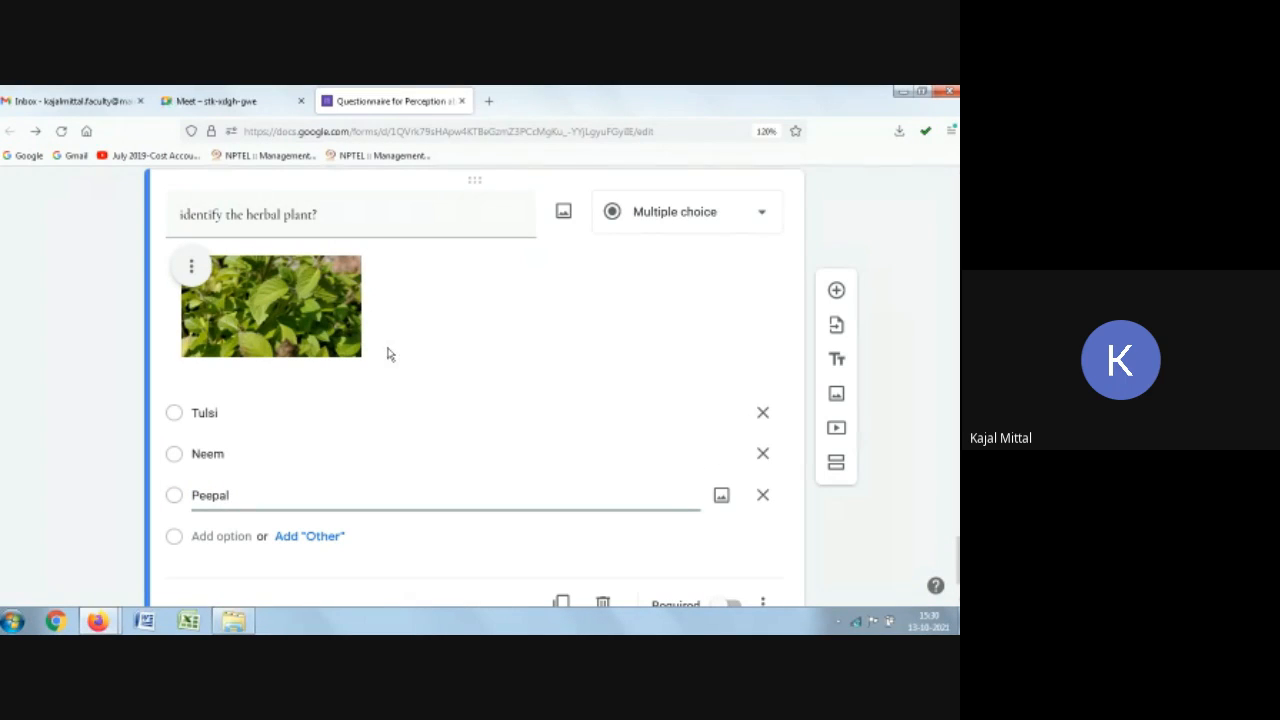
Step: Change the herbal plant question's type to Short answer
left_click(709, 228)
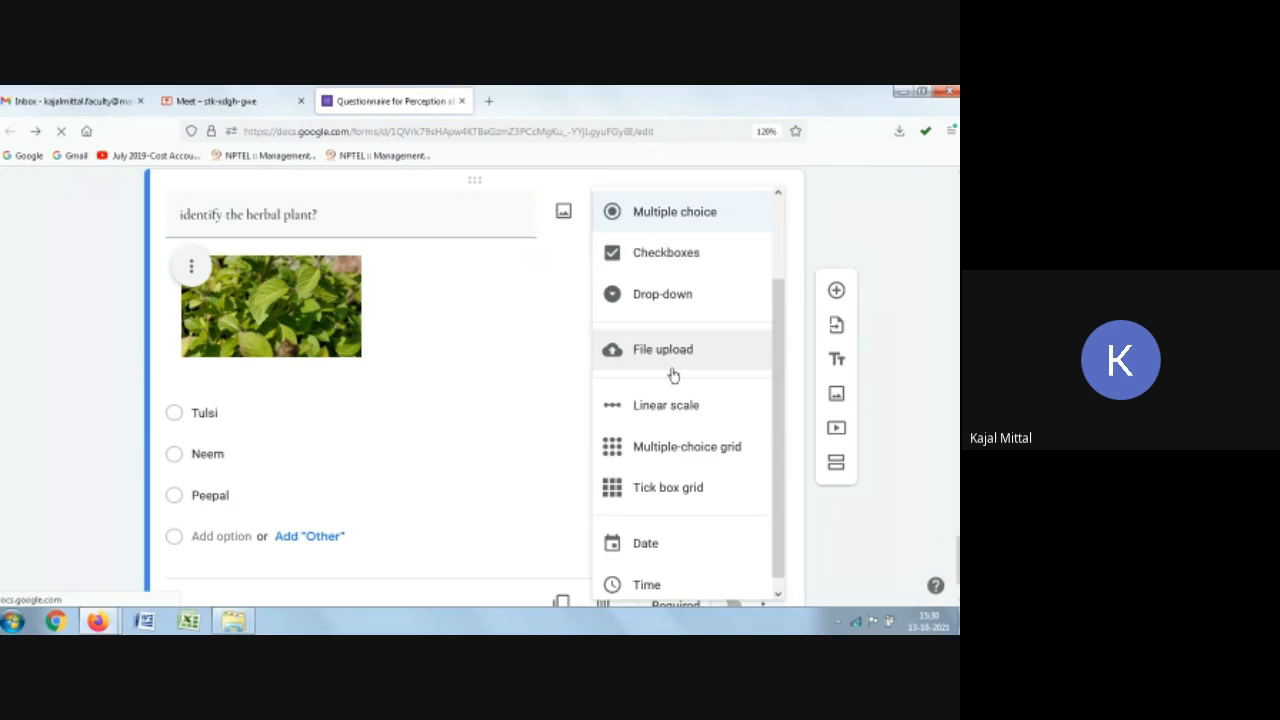
scroll(673, 375, "up", 2)
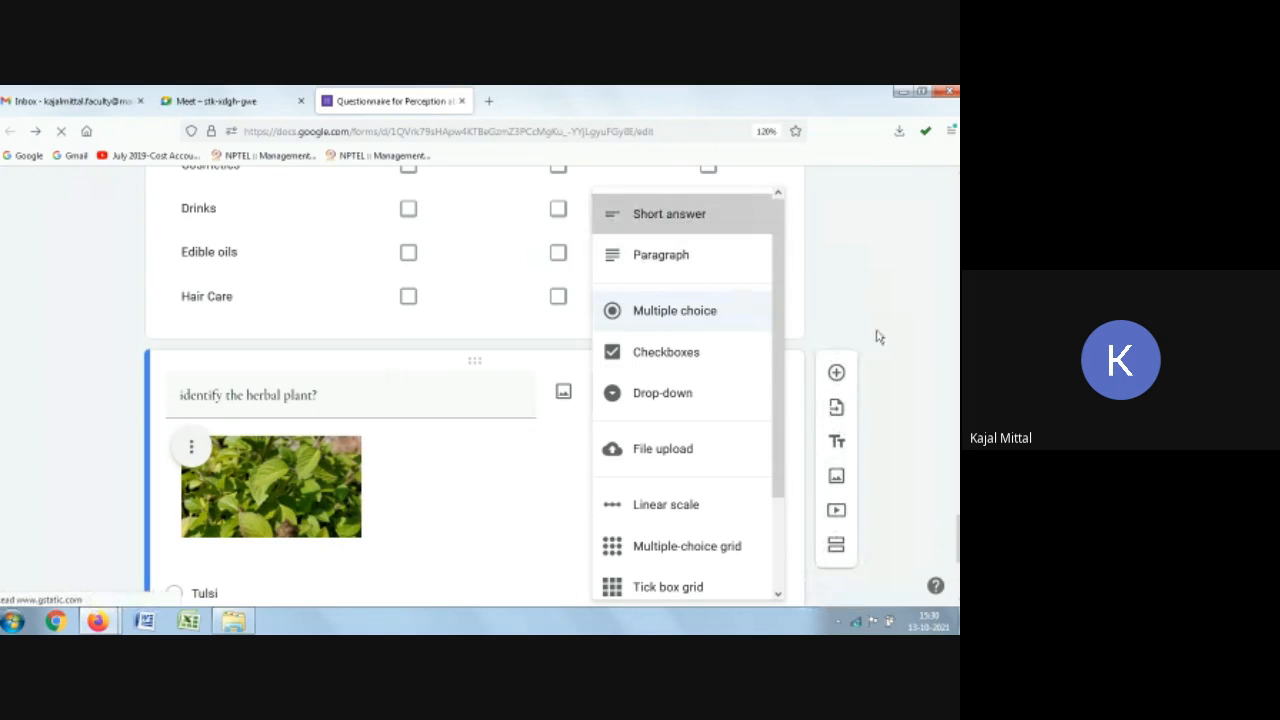
left_click(680, 216)
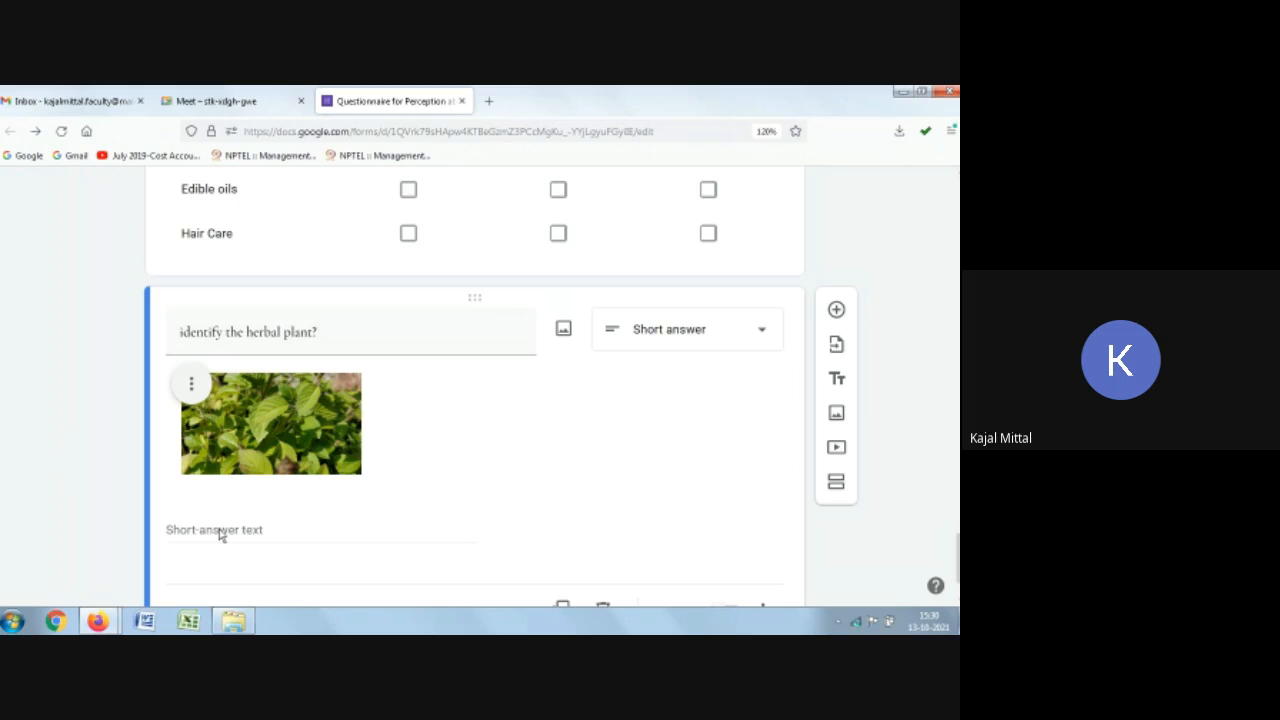
Step: Add a new multiple-choice question titled "Identify the Neem plant?"
scroll(729, 531, "down", 1)
left_click(731, 524)
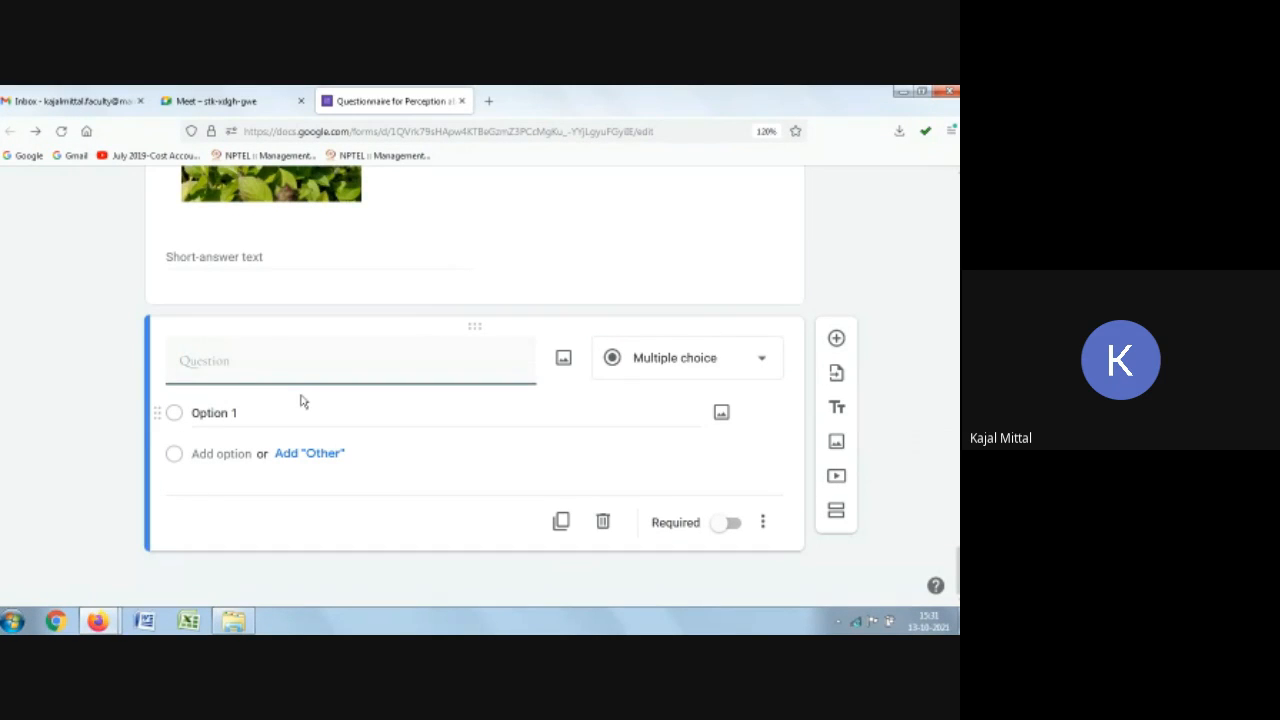
left_click(244, 365)
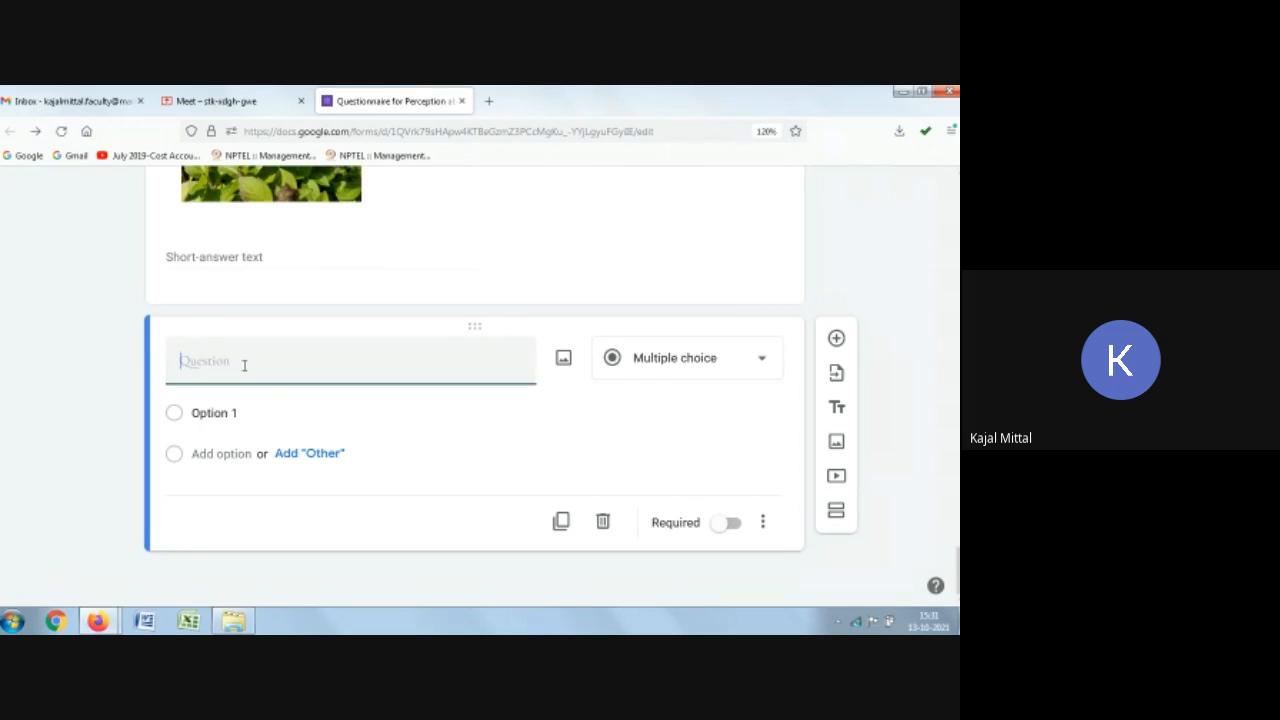
type("Id")
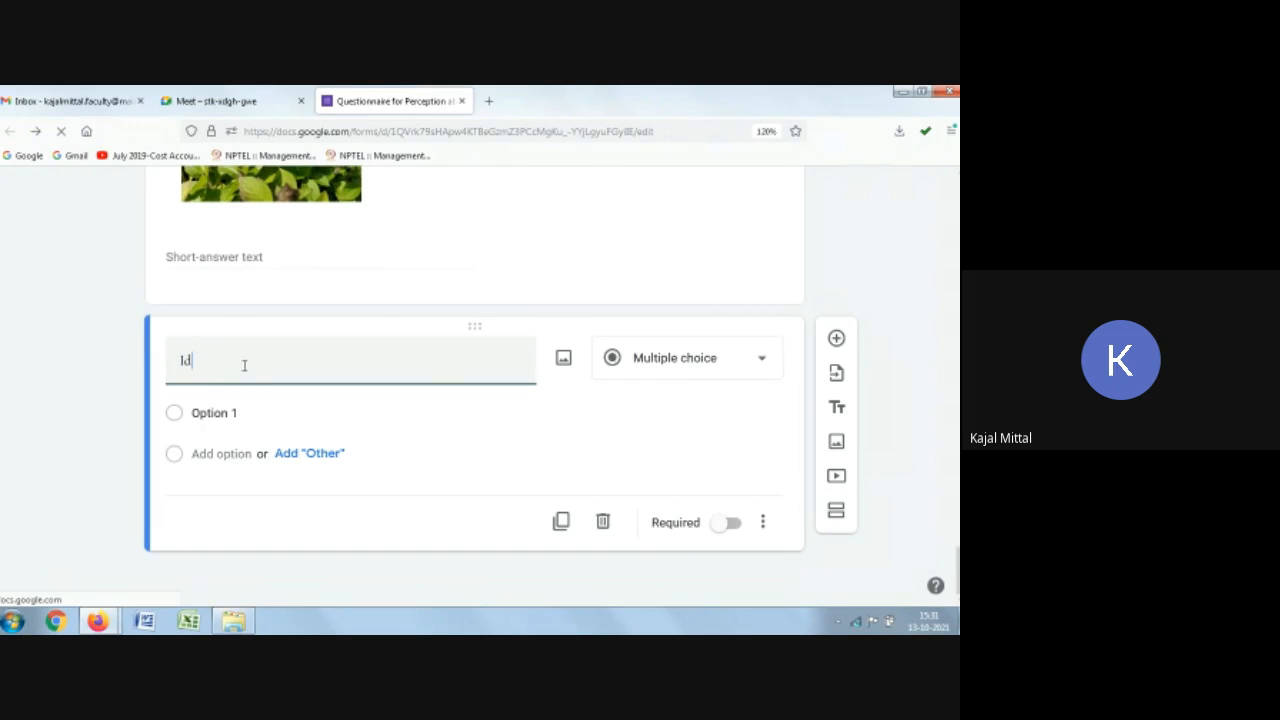
type("entify the")
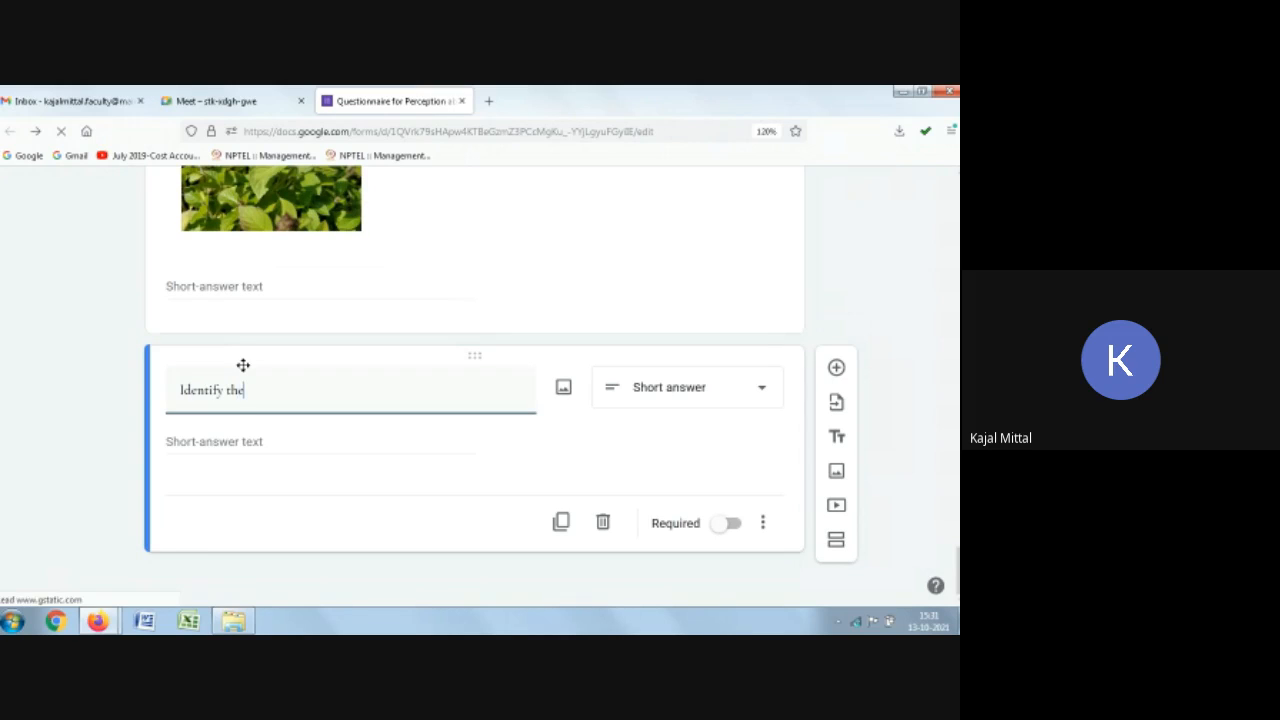
type(" Nee")
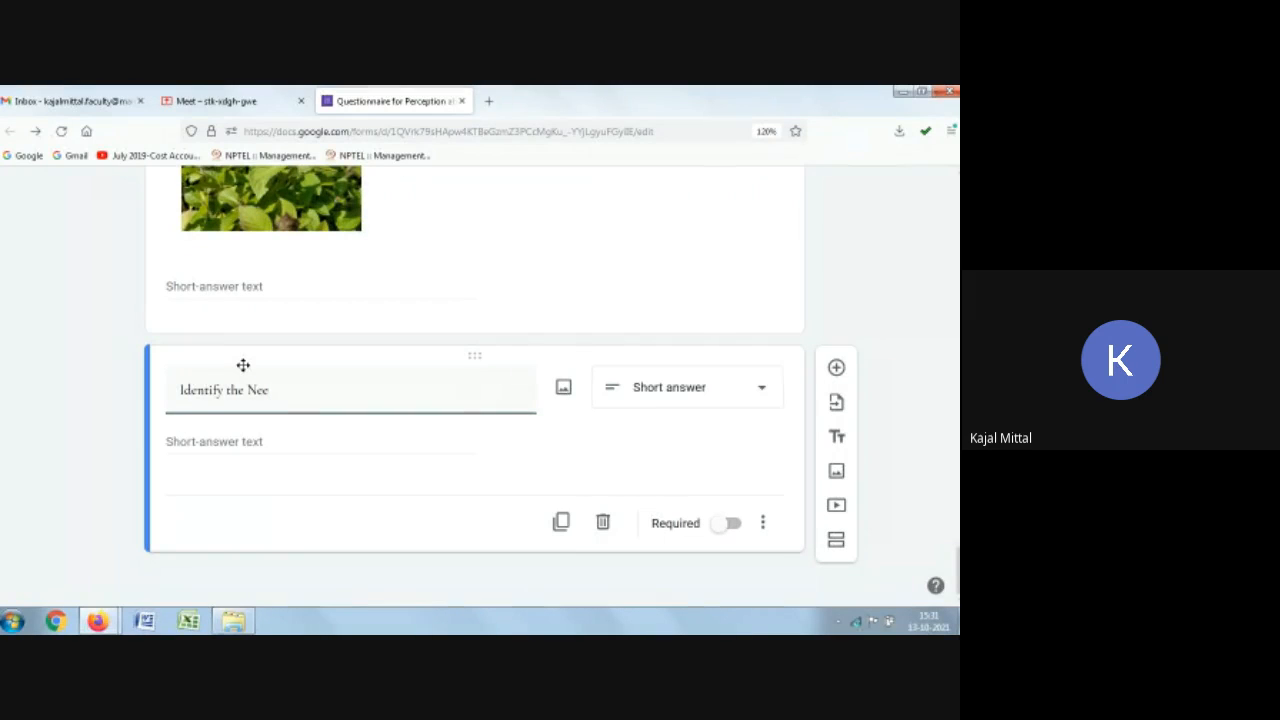
type("m plant")
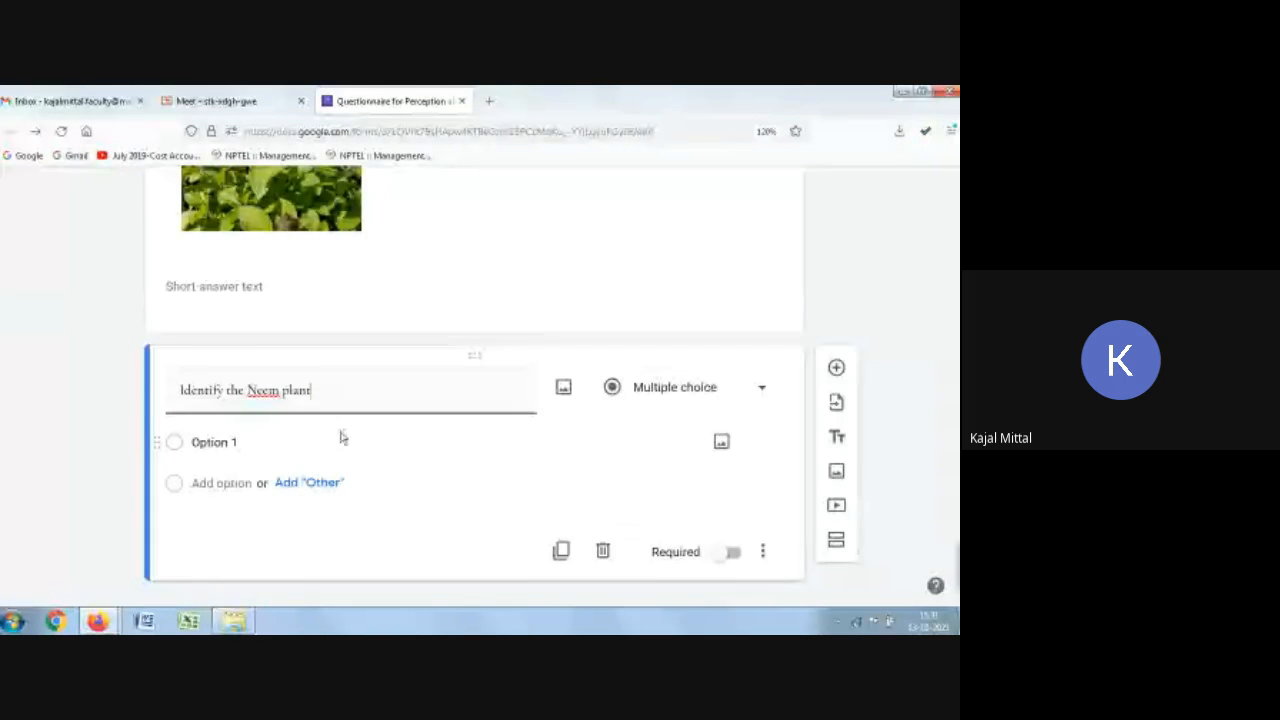
type("?")
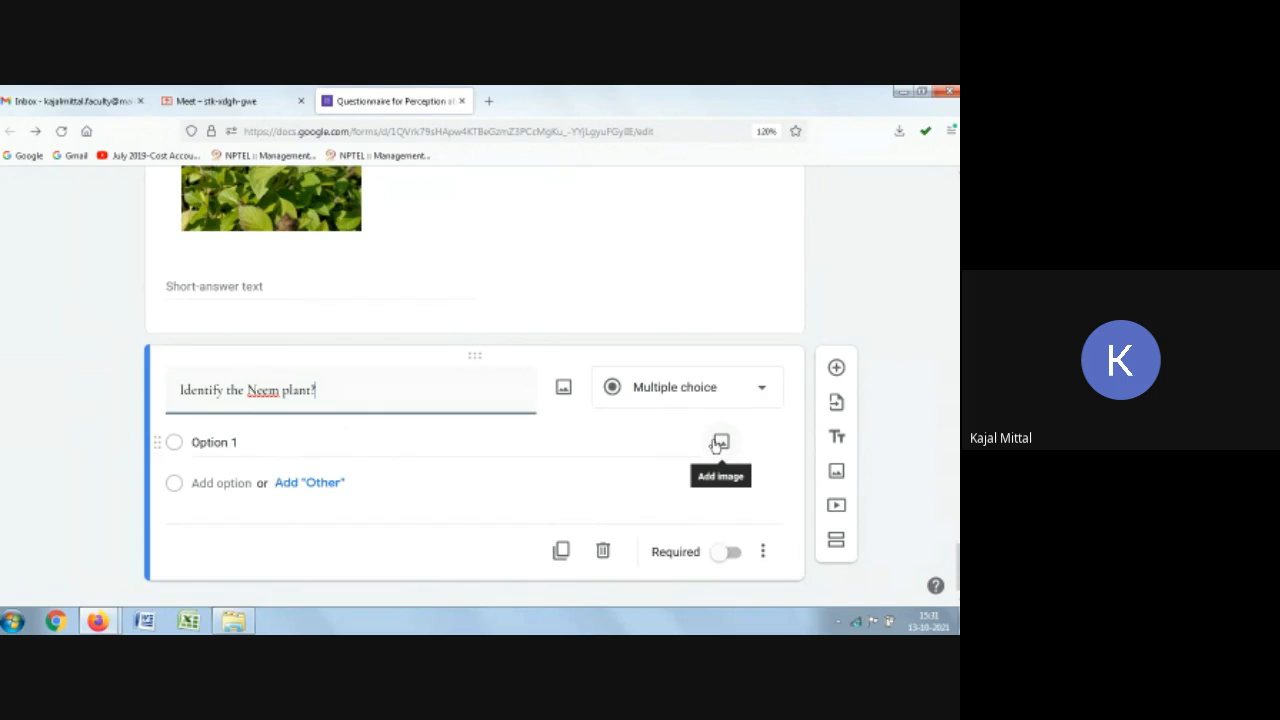
Step: Attach a neem plant image found through Google Image Search to the first answer option
scroll(280, 478, "up", 3)
scroll(280, 478, "up", 2)
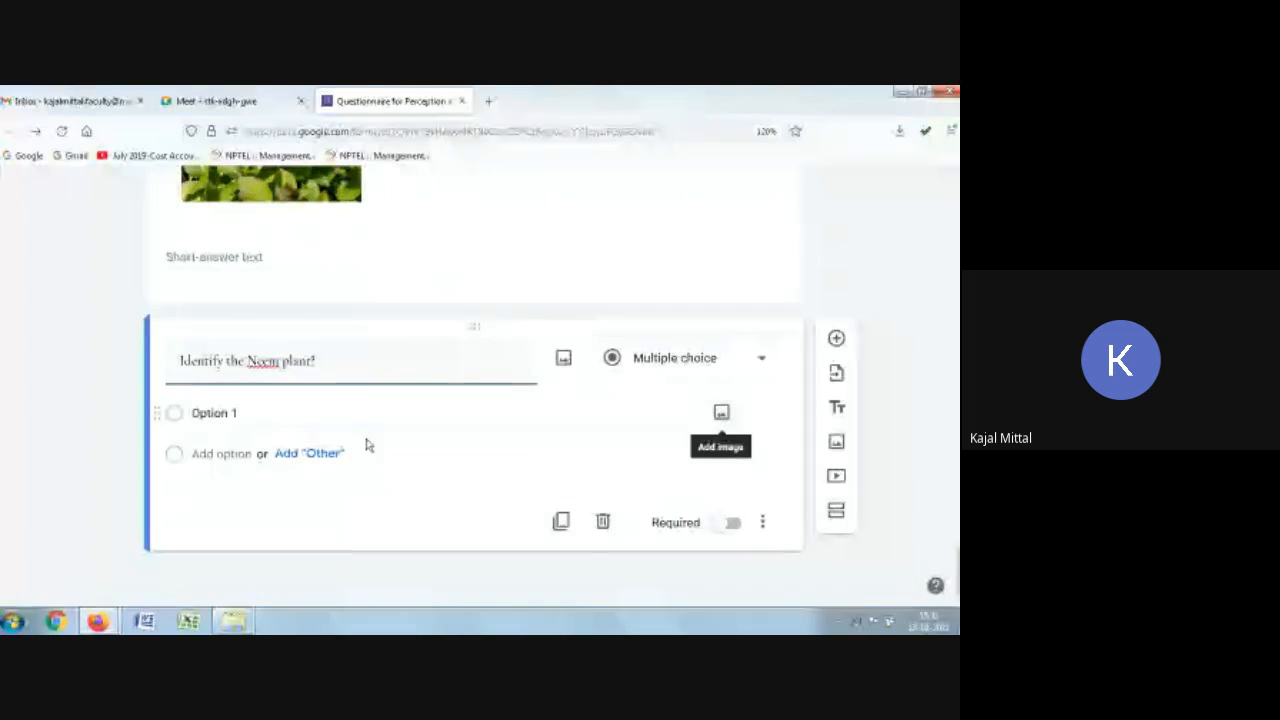
left_click(721, 413)
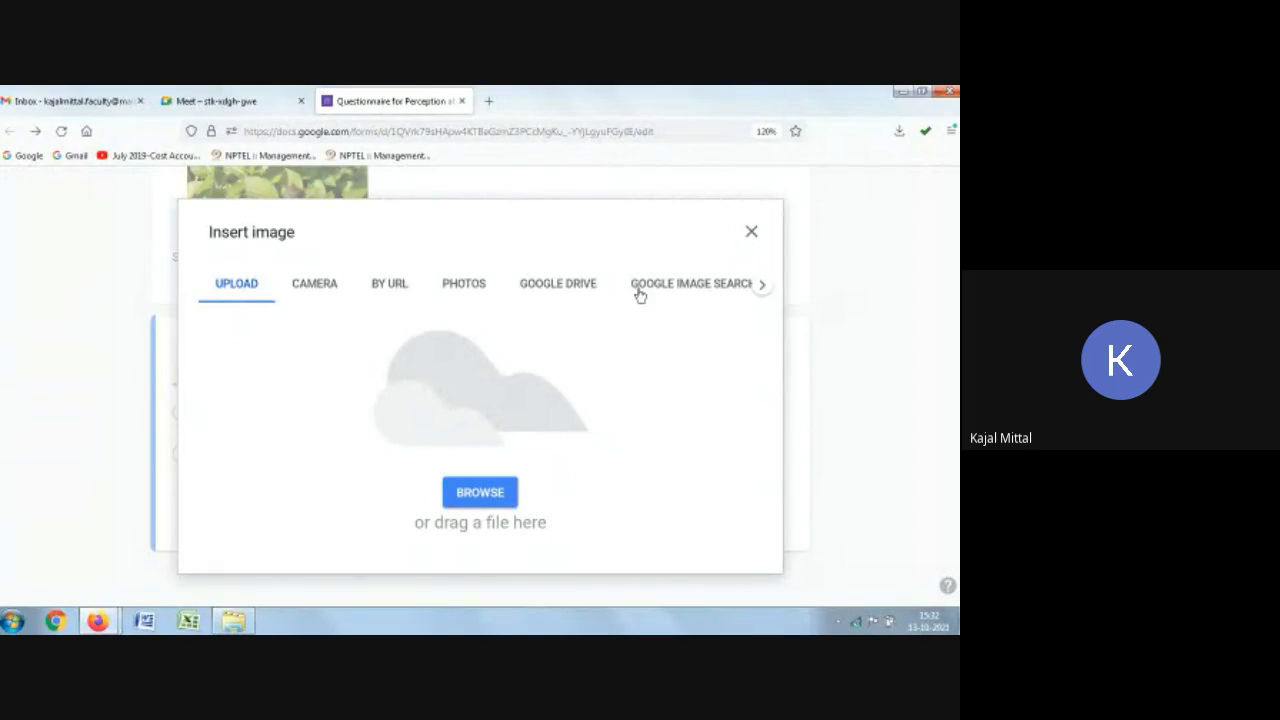
left_click(707, 286)
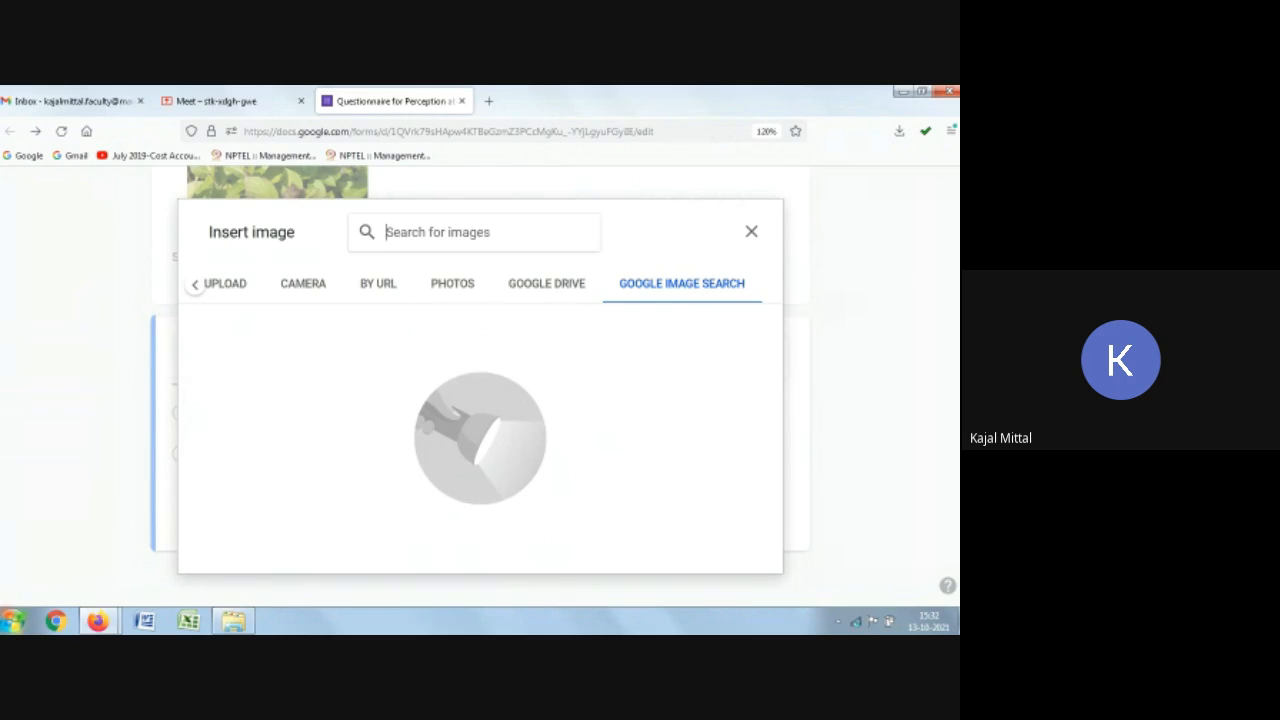
type("nee, pl")
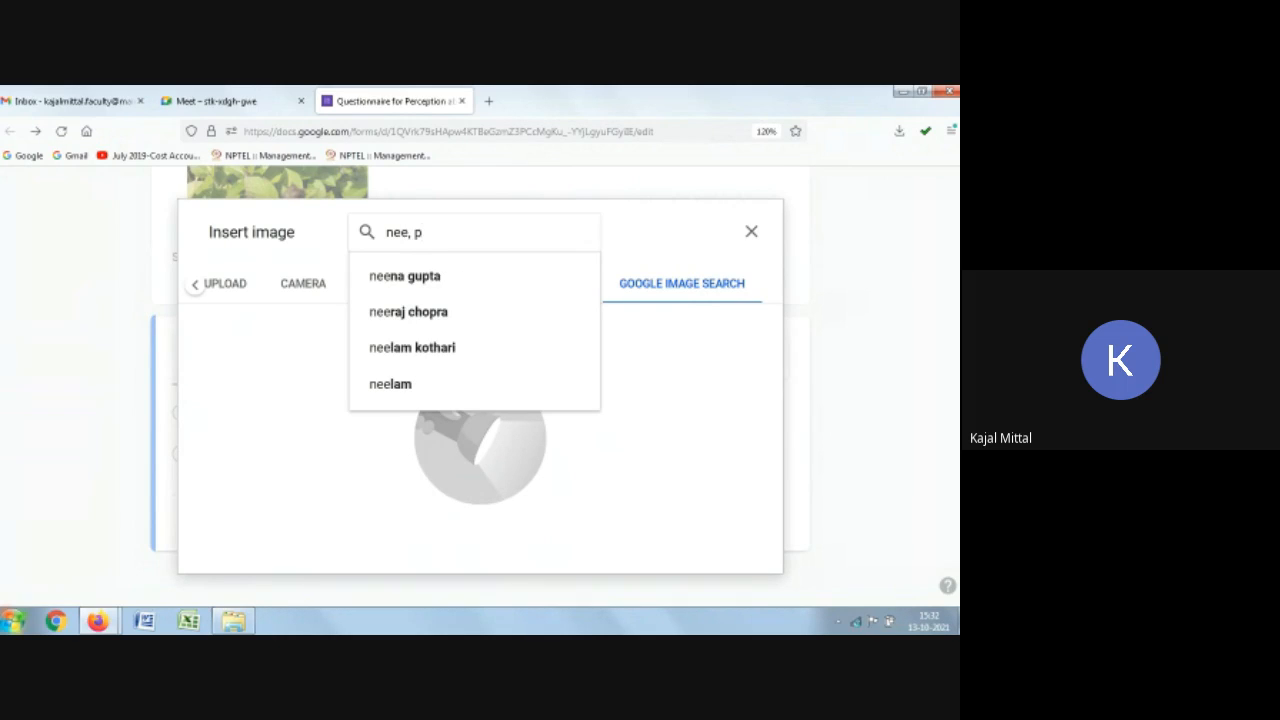
key("BackSpace")
key("BackSpace")
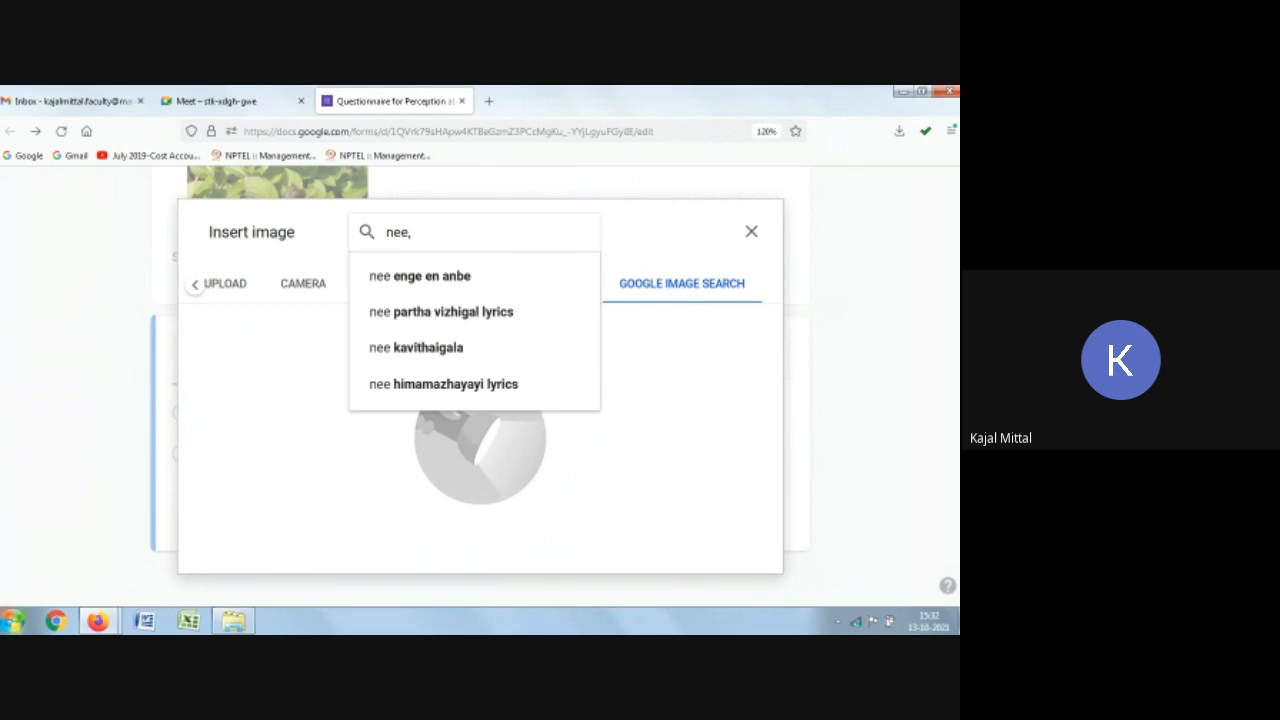
type("m plant")
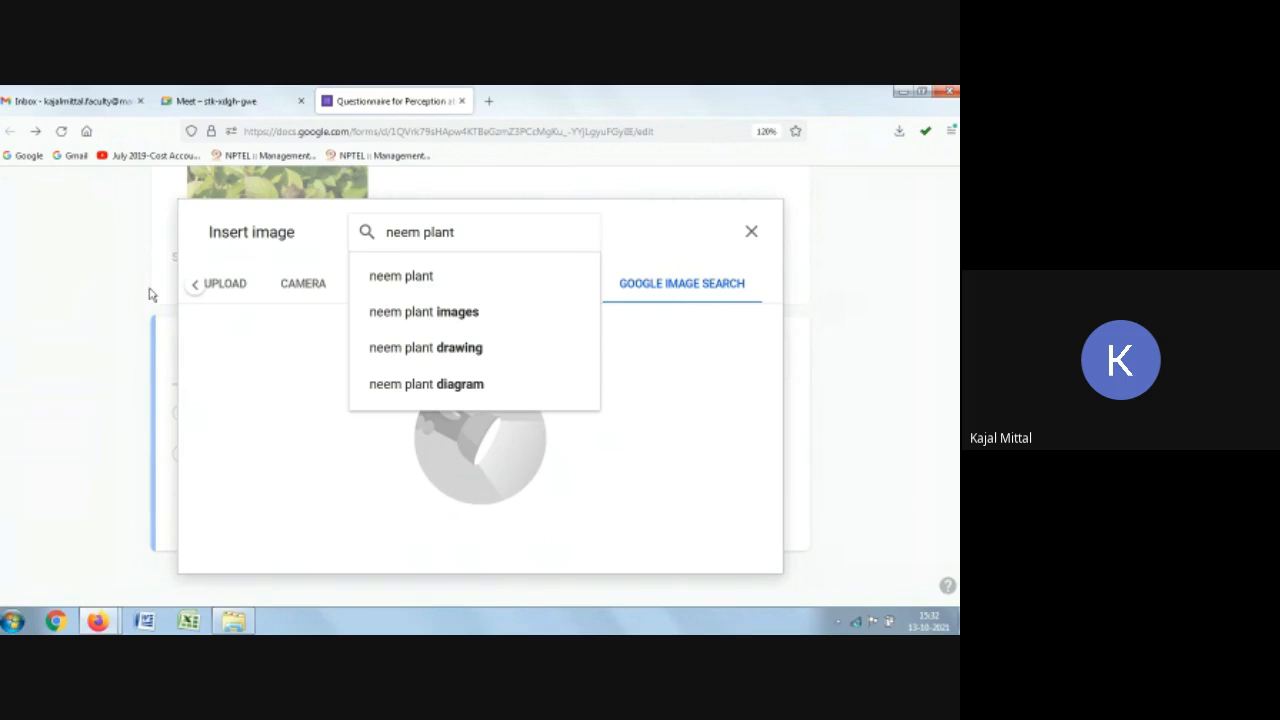
left_click(424, 315)
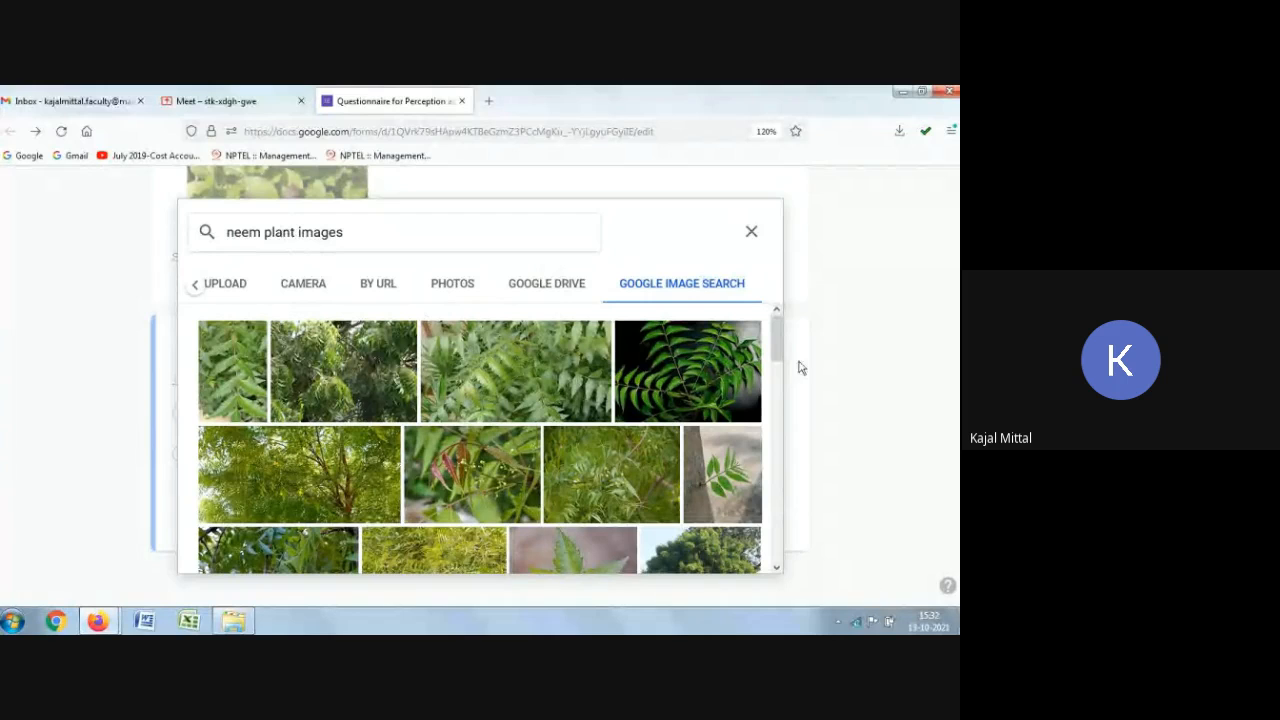
left_click(701, 360)
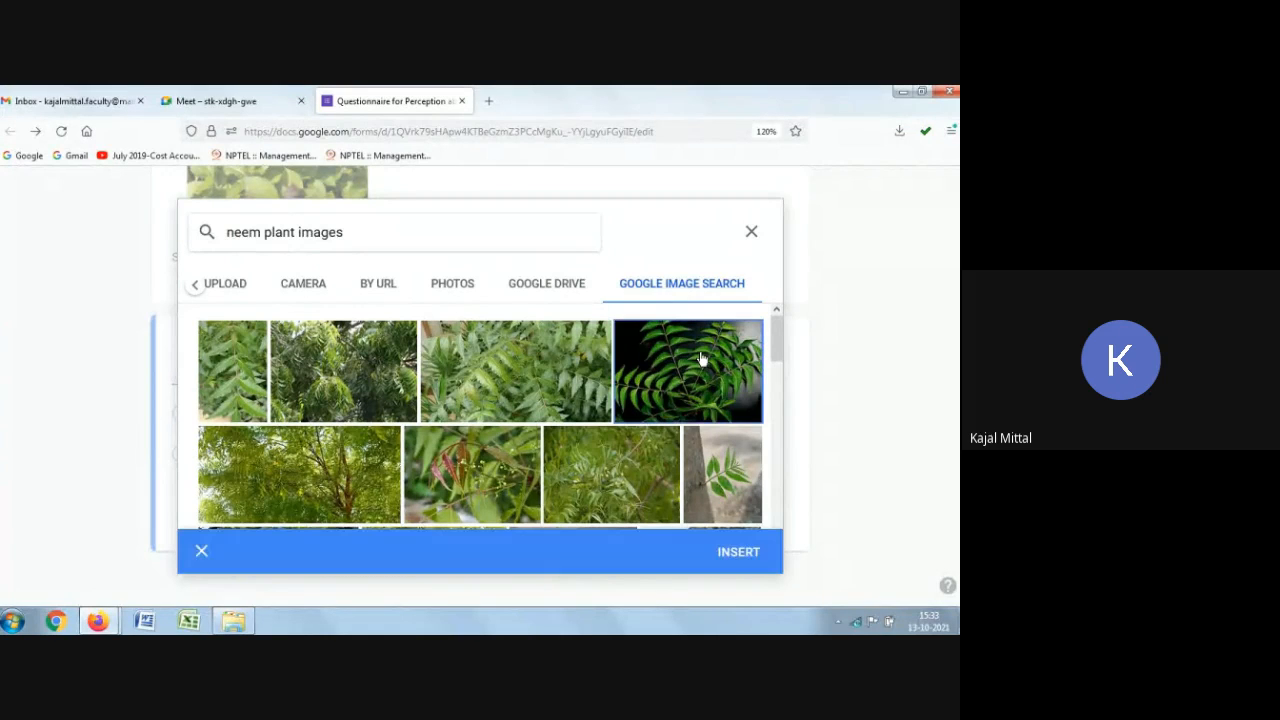
left_click(736, 552)
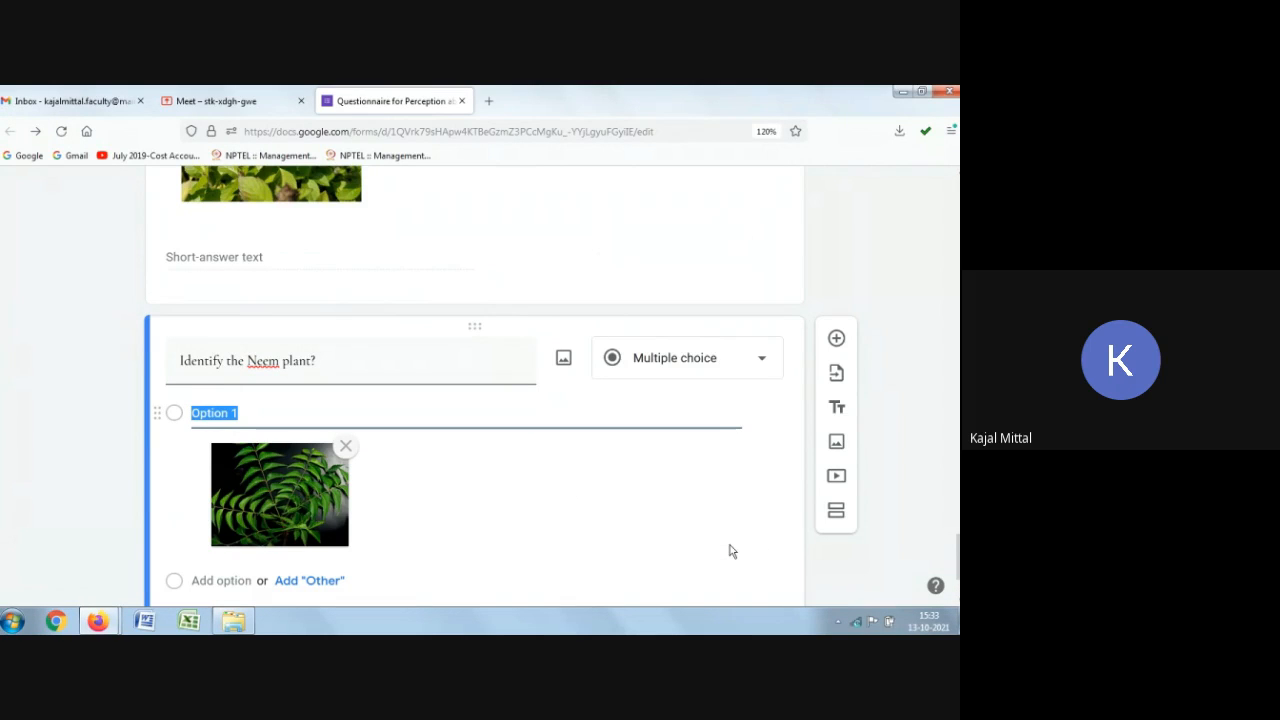
Step: Add a second answer option and attach a rose plant image from Google Image Search to it
scroll(343, 518, "down", 2)
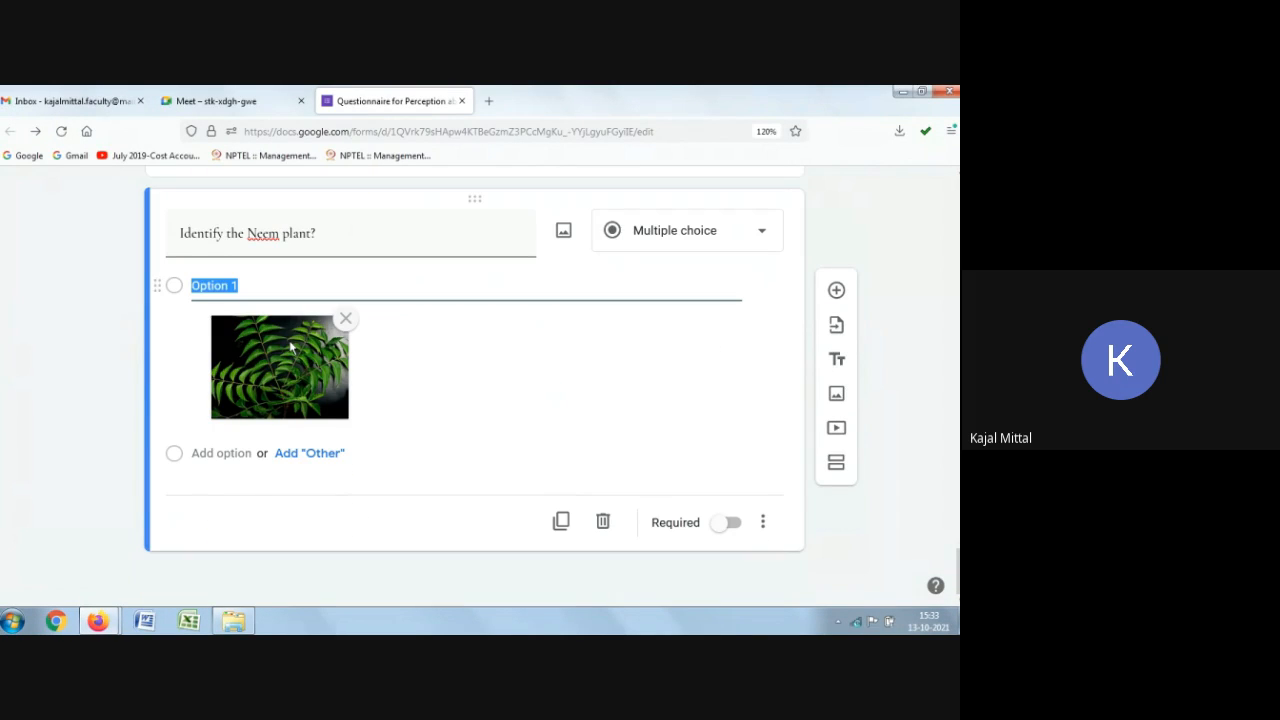
left_click(236, 453)
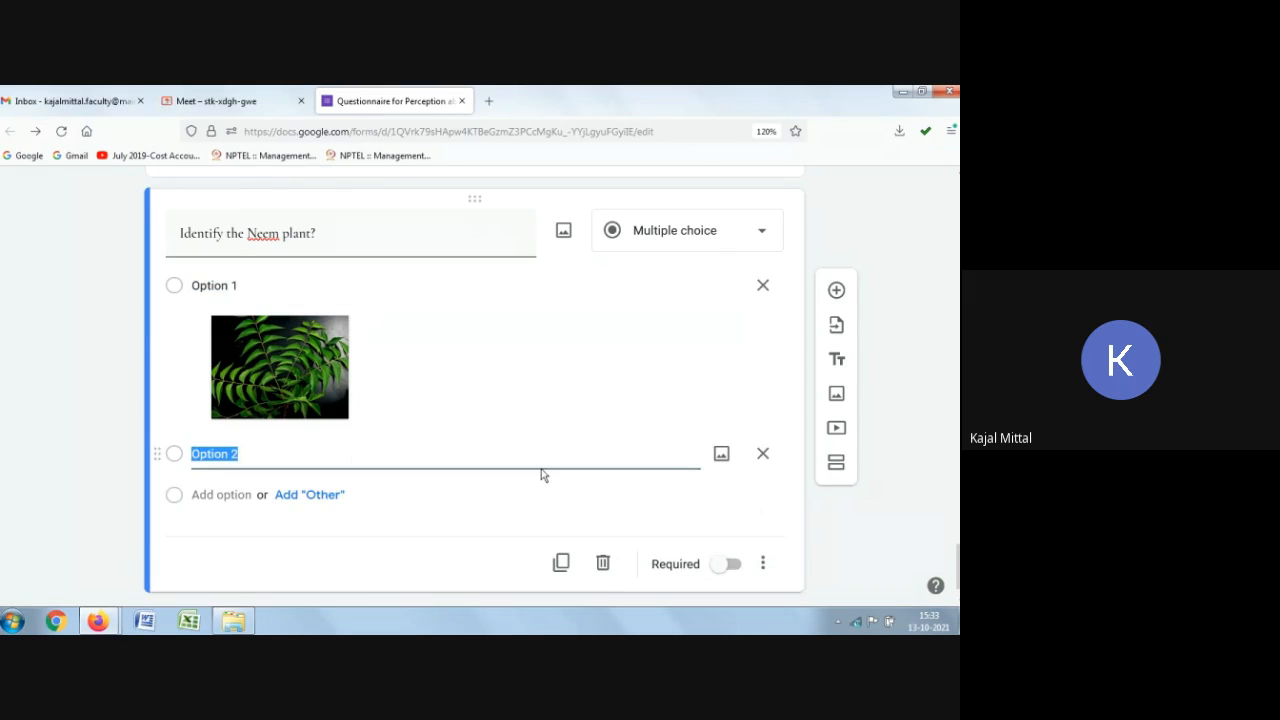
left_click(722, 458)
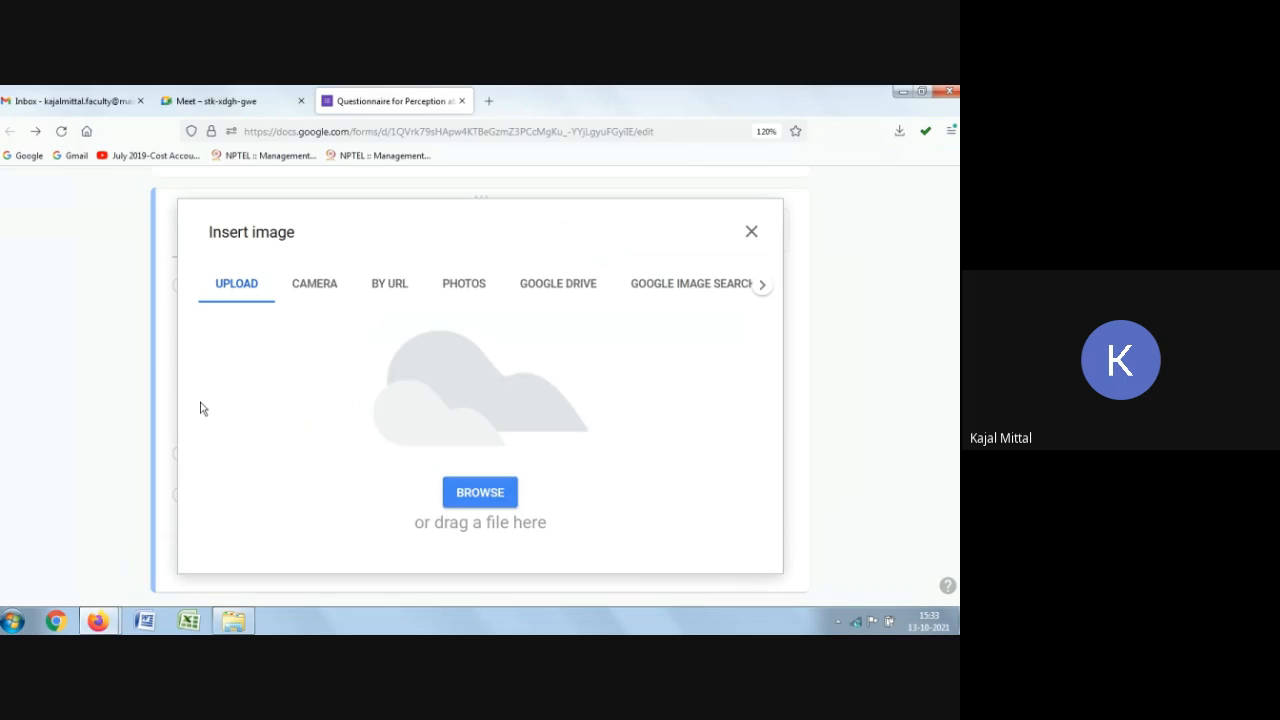
left_click(665, 284)
type("r")
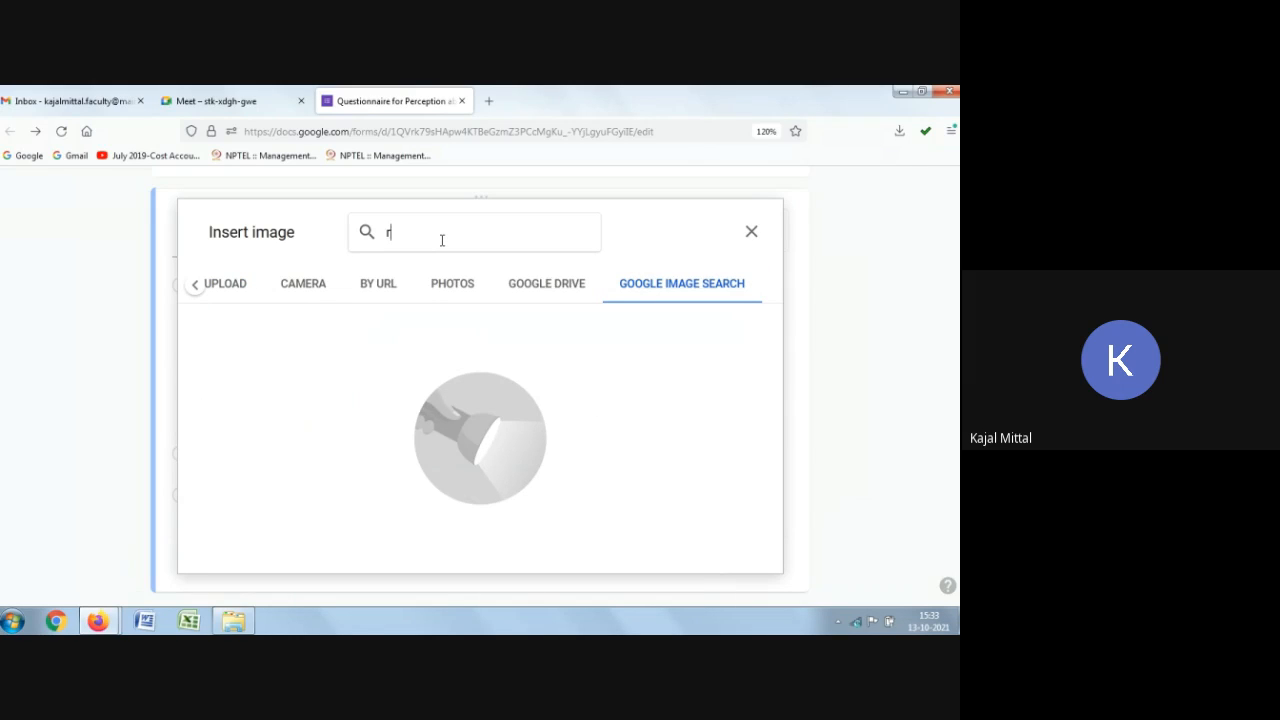
type("ose plant")
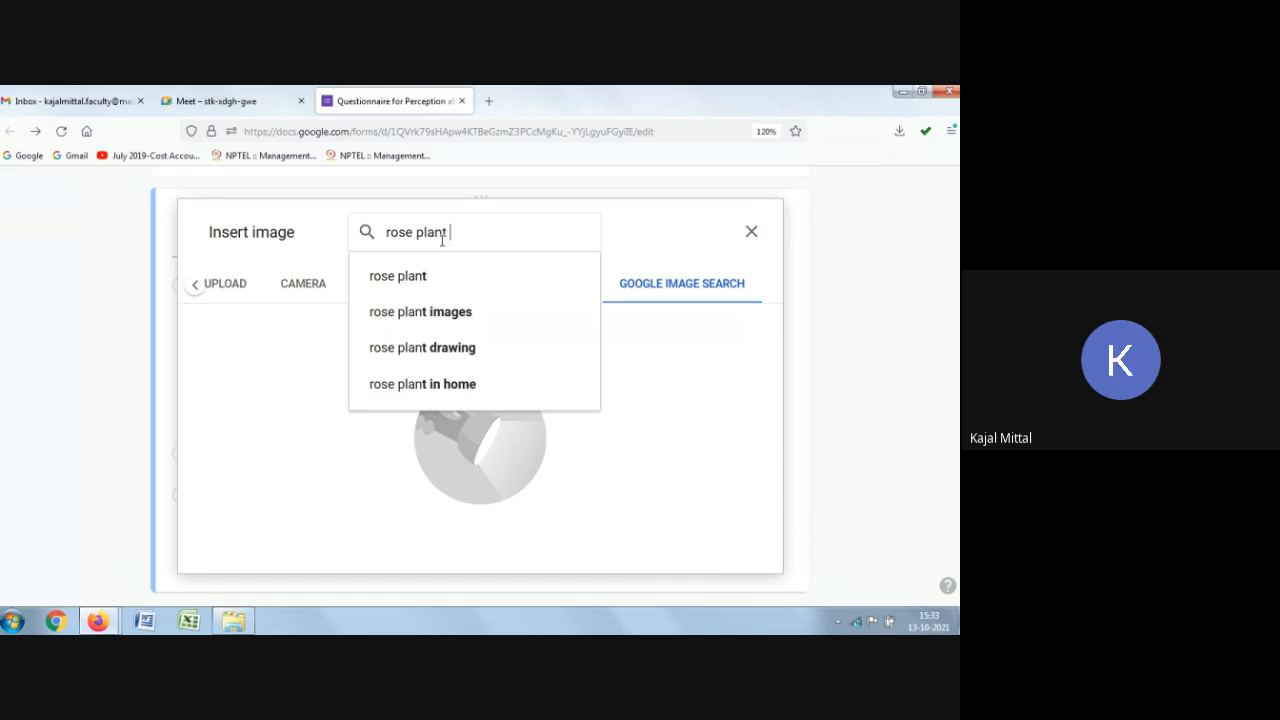
left_click(436, 277)
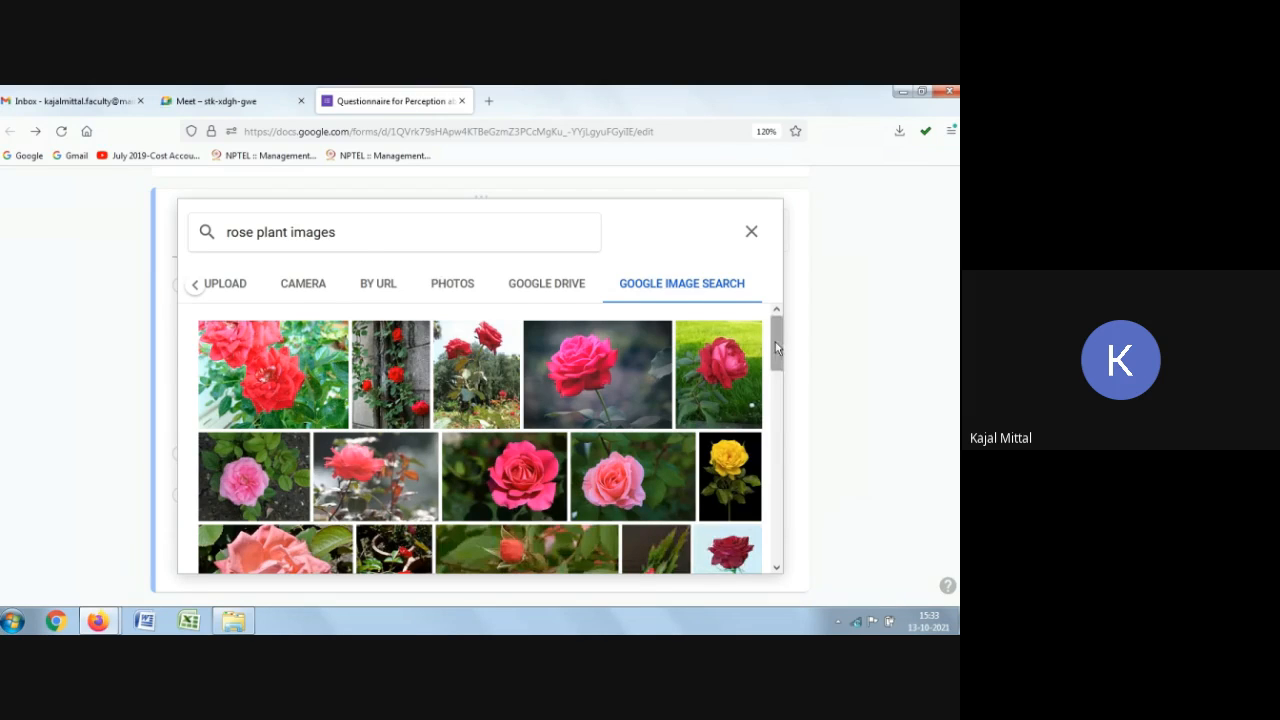
left_click_drag(777, 347, 789, 487)
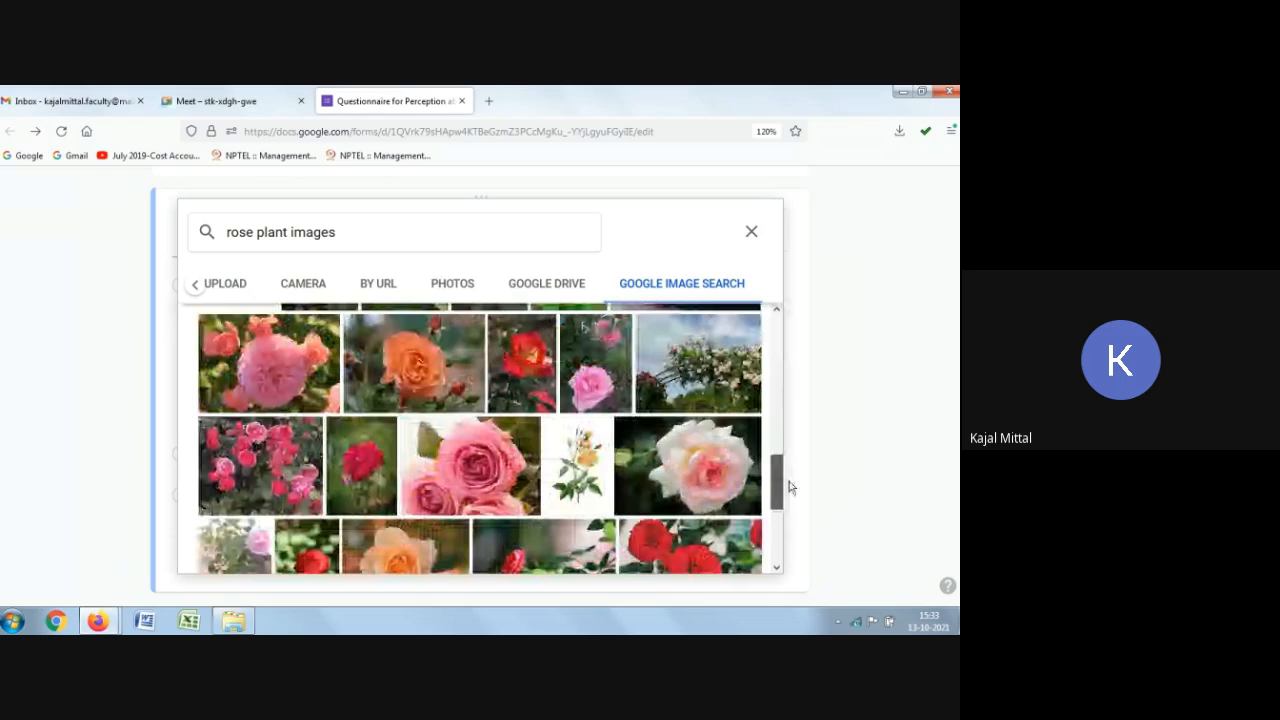
scroll(700, 473, "down", 2)
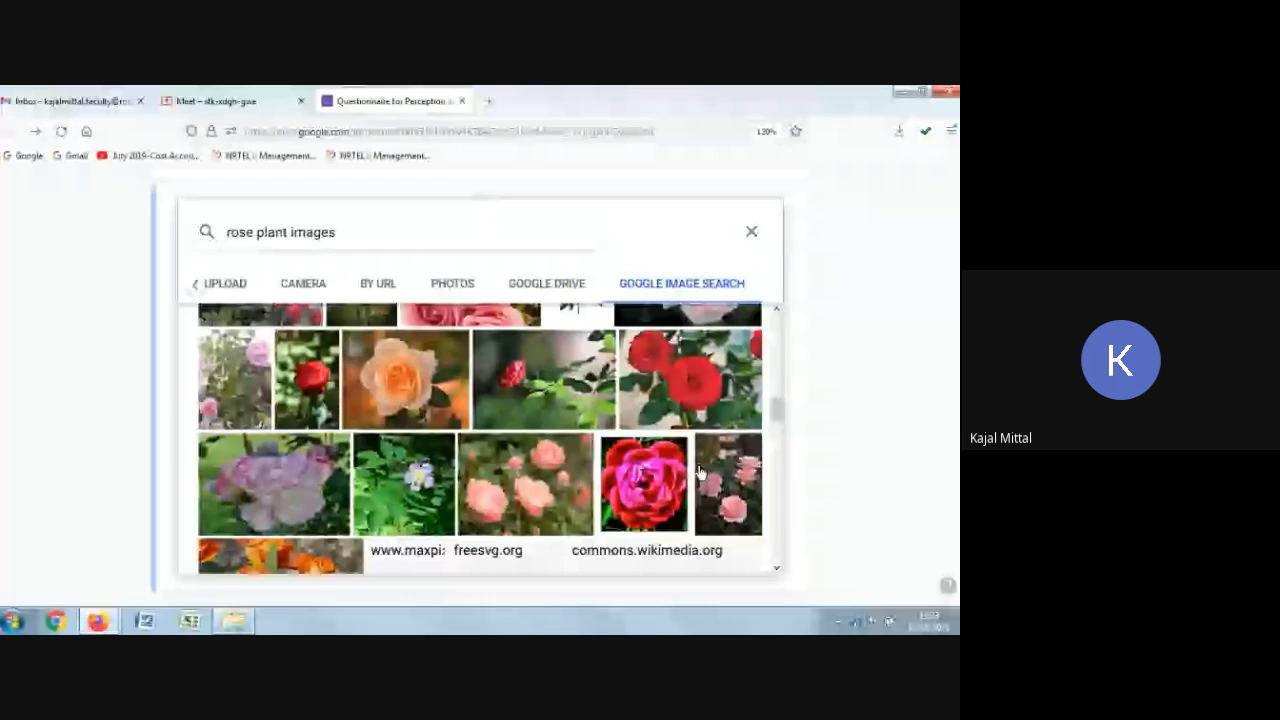
key("Escape")
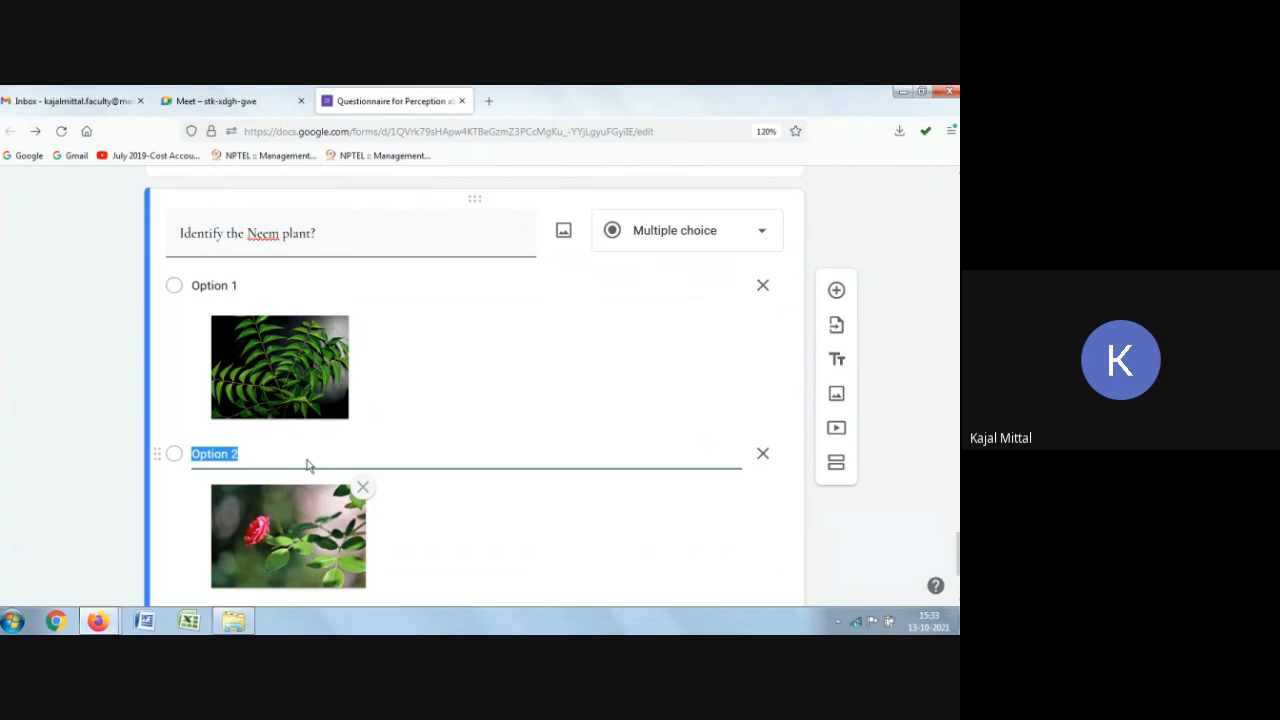
Step: Rename the two image answer options to "Image 1" and "Image 2"
left_click(243, 286)
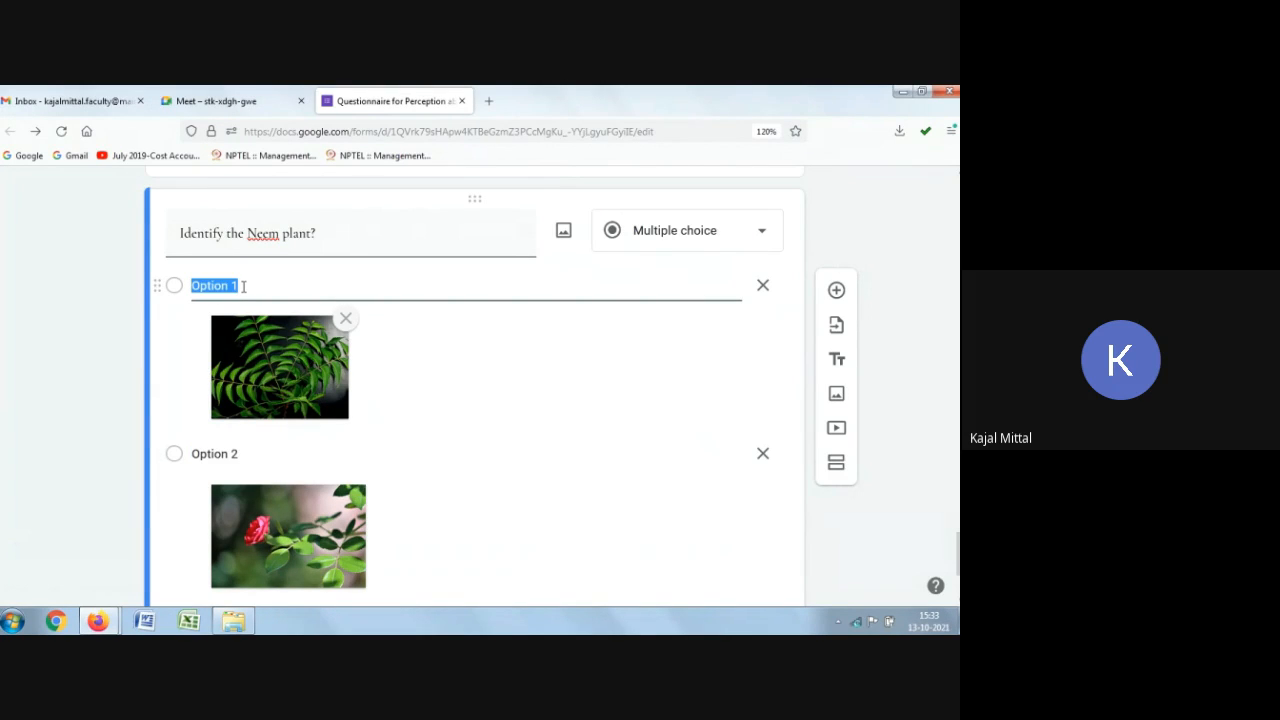
key("BackSpace")
type("Image")
key("Tab")
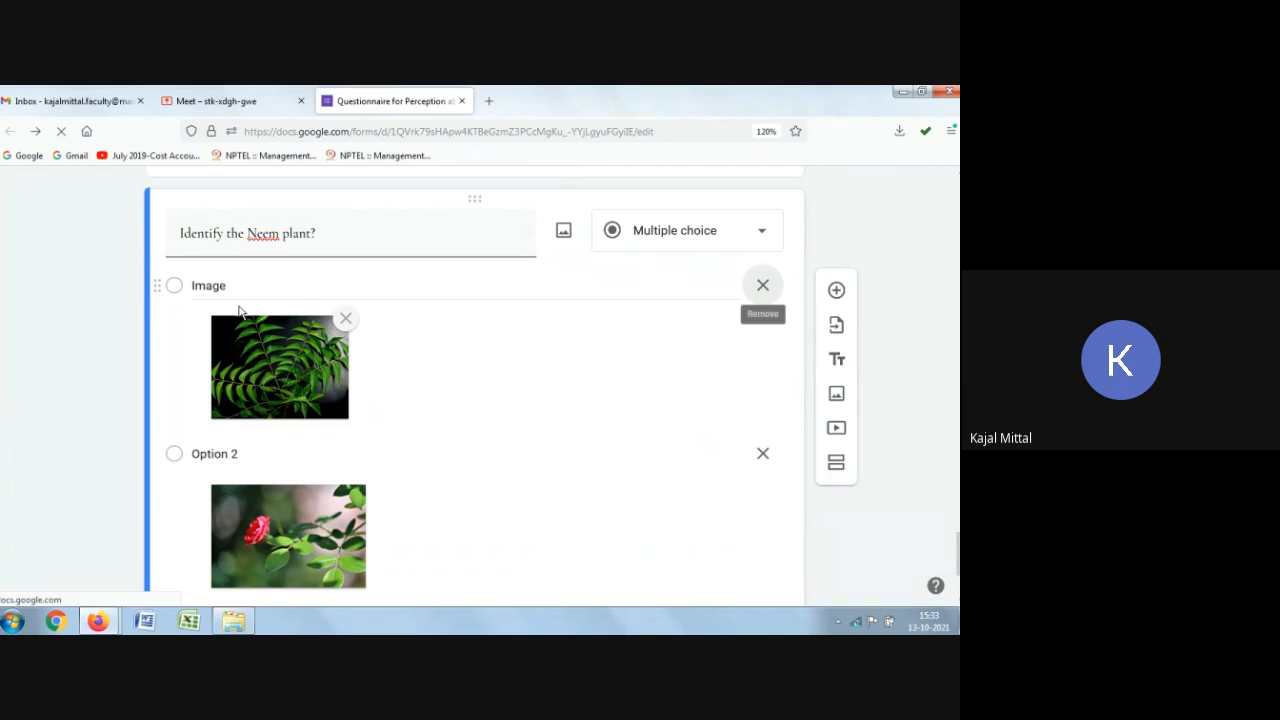
left_click(244, 288)
left_click(243, 288)
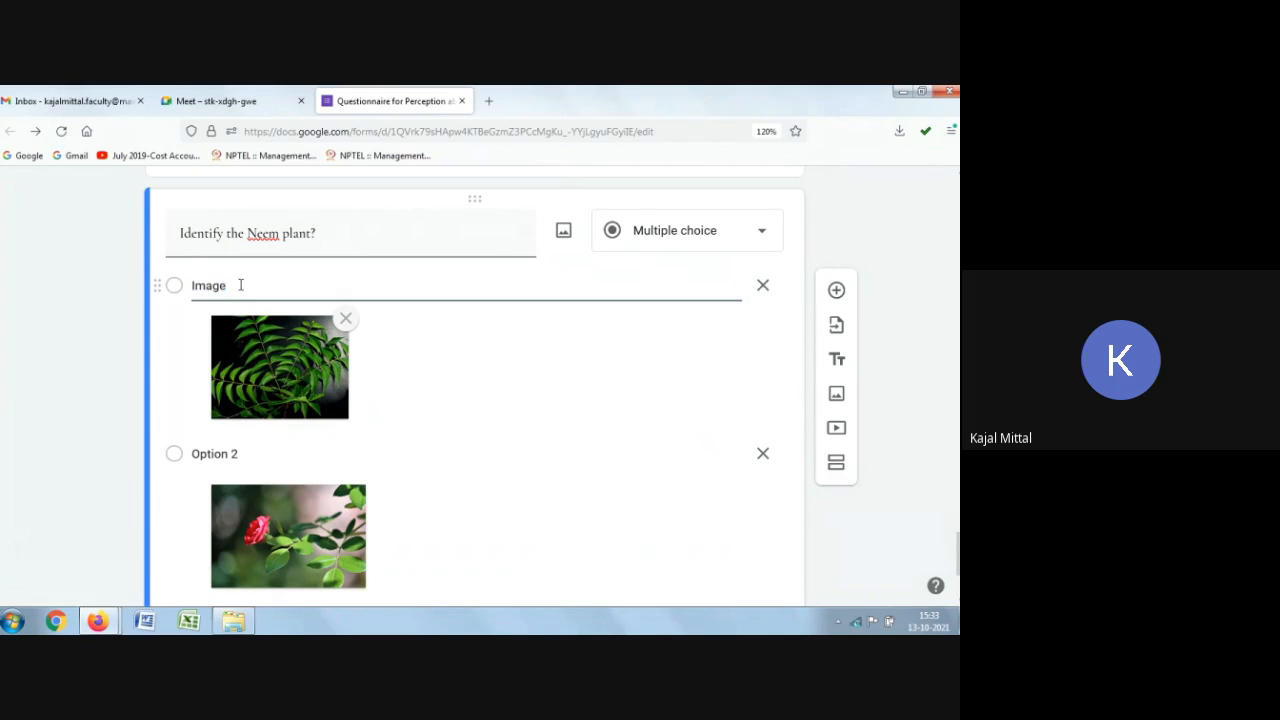
type("1")
left_click(246, 457)
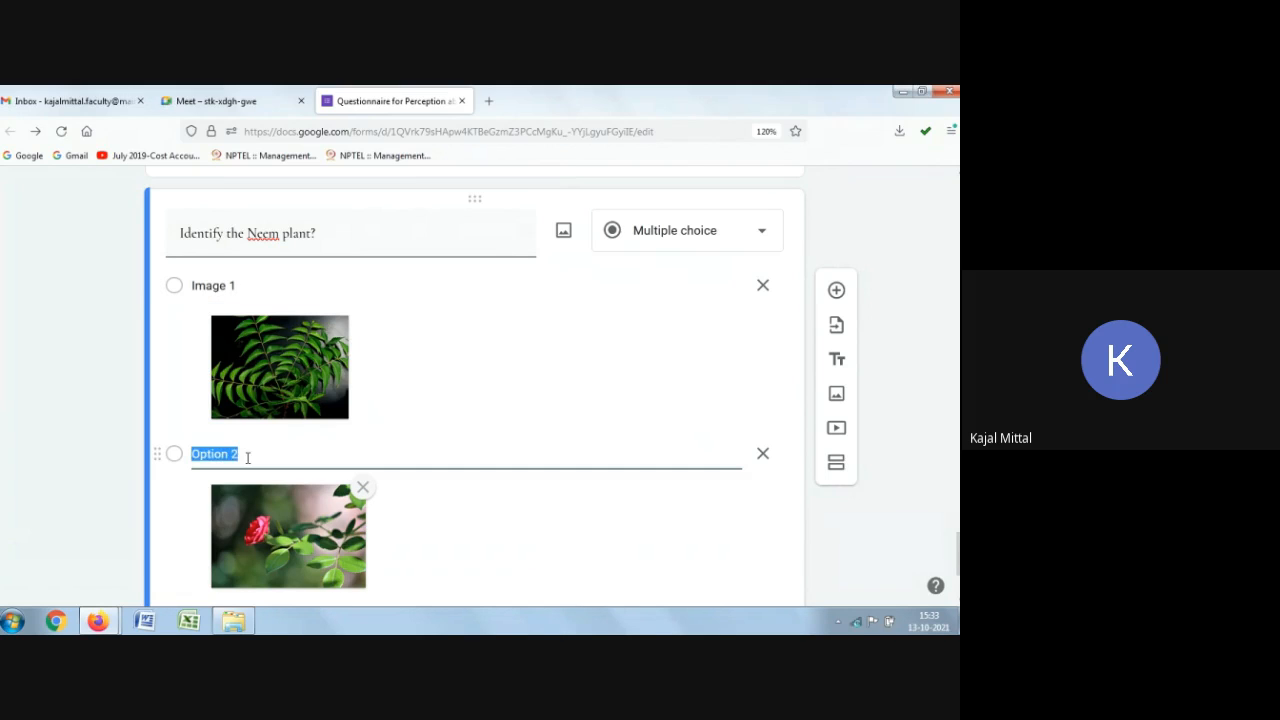
type("Image 2")
scroll(351, 420, "down", 3)
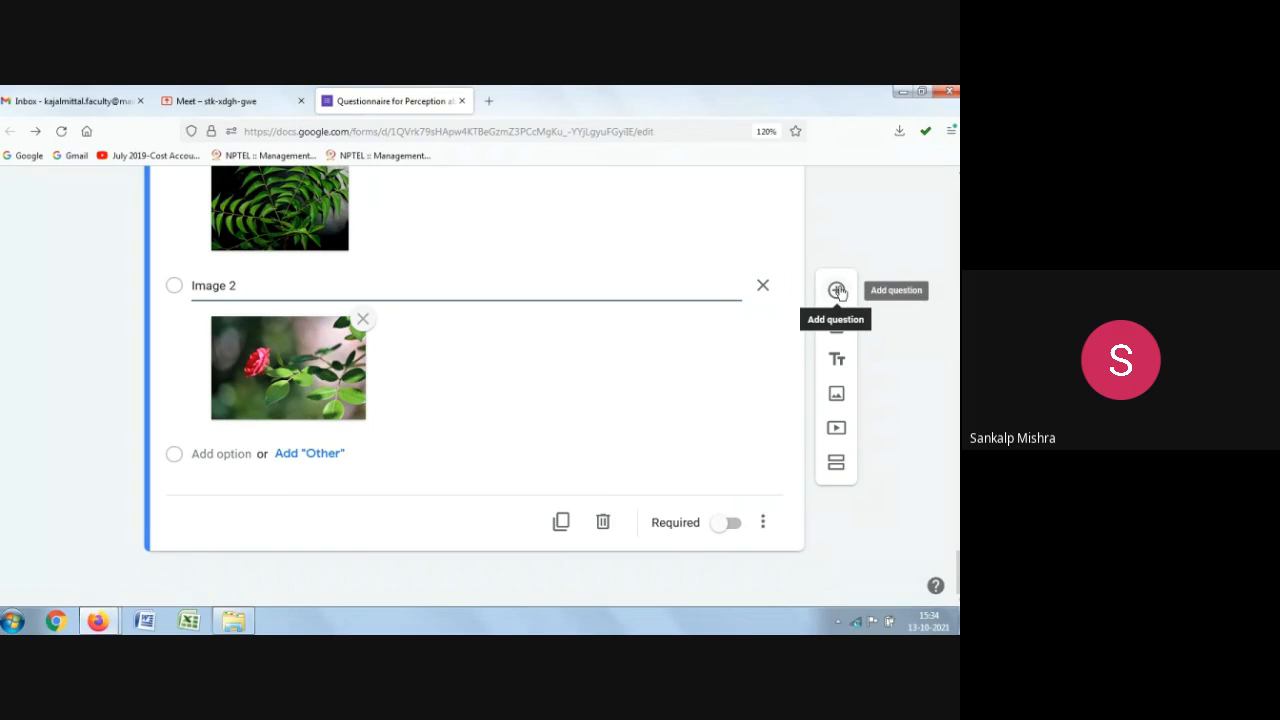
scroll(451, 386, "up", 2)
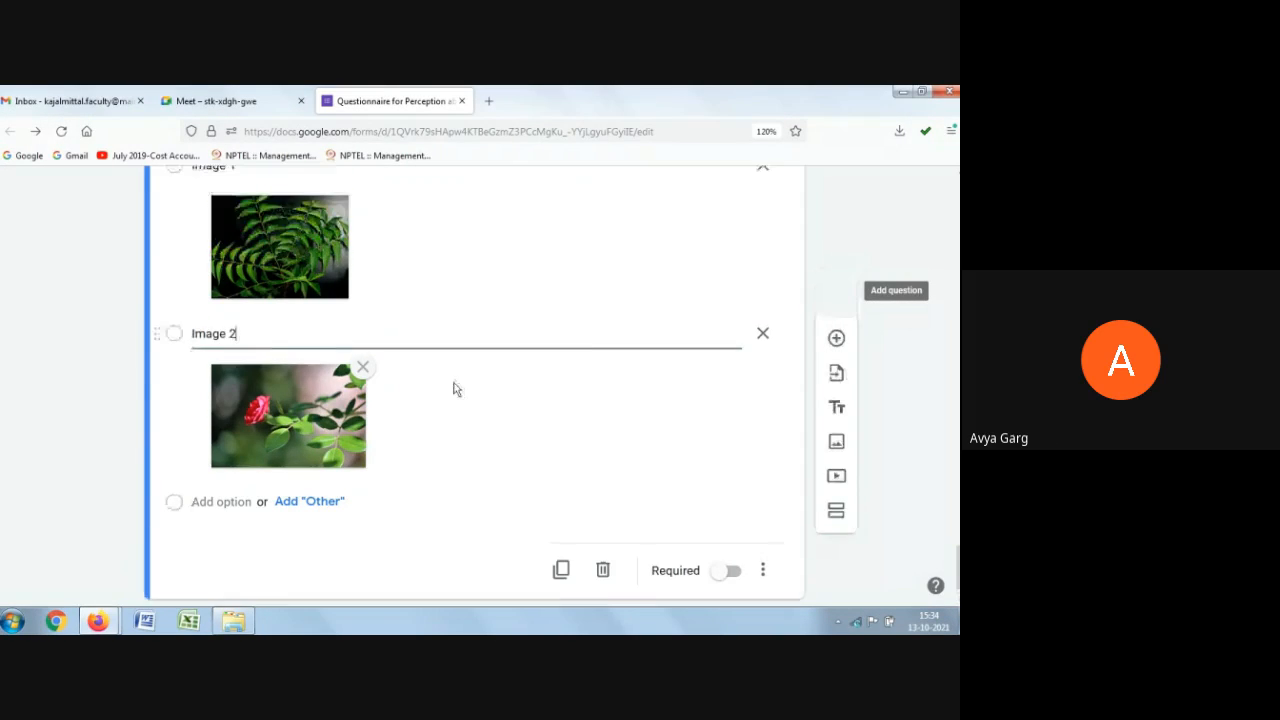
scroll(450, 388, "up", 4)
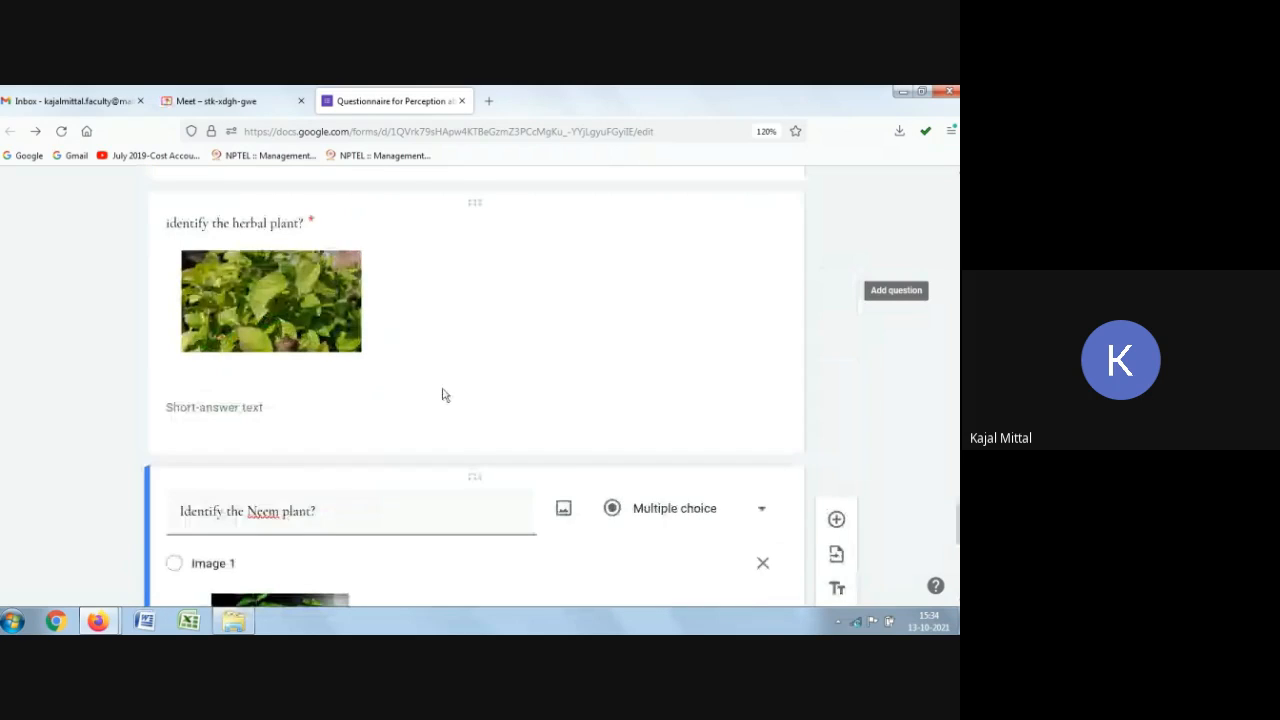
scroll(769, 500, "down", 5)
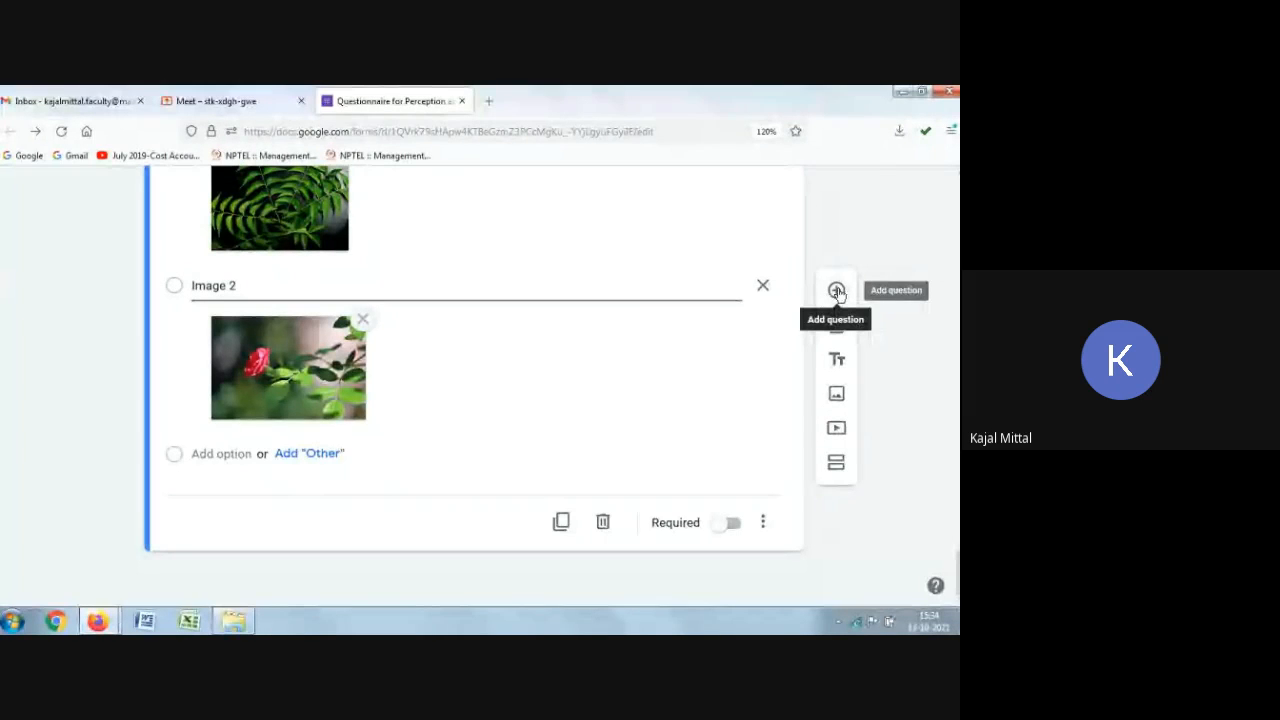
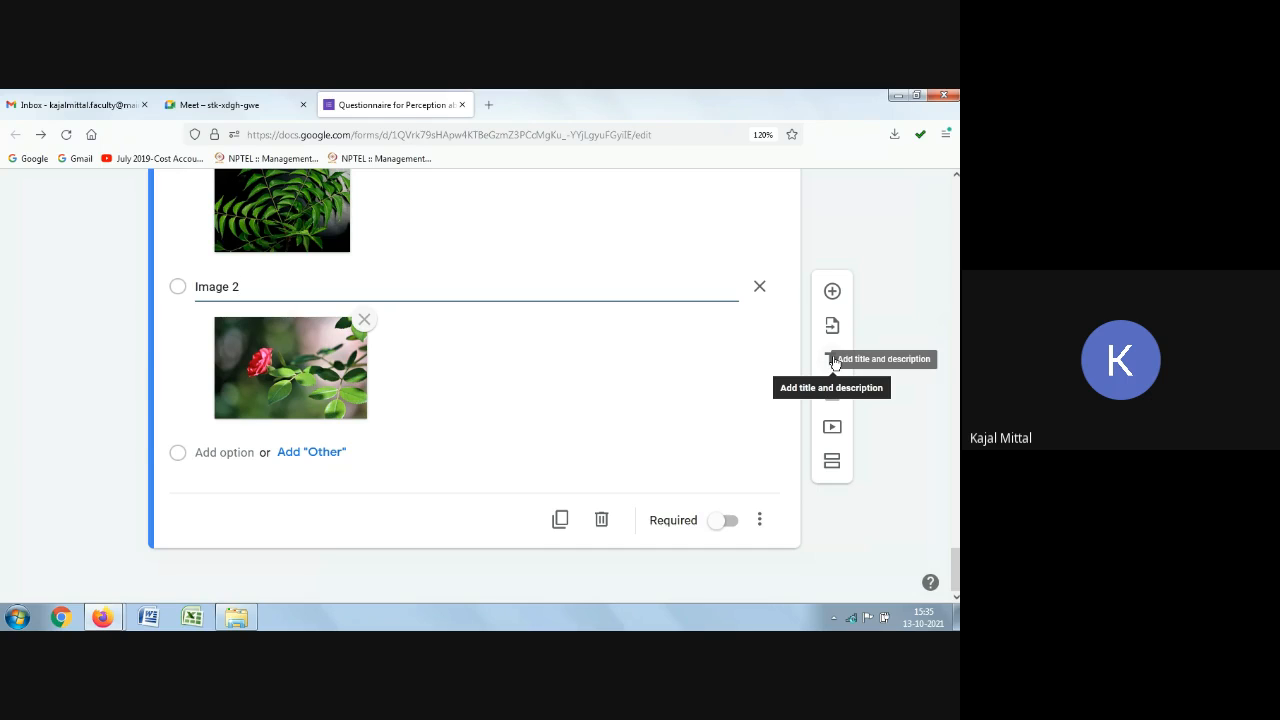
Step: Scroll through the form's existing questions from the header down to the Covid questions to review them
scroll(888, 326, "up", 6)
scroll(888, 326, "up", 15)
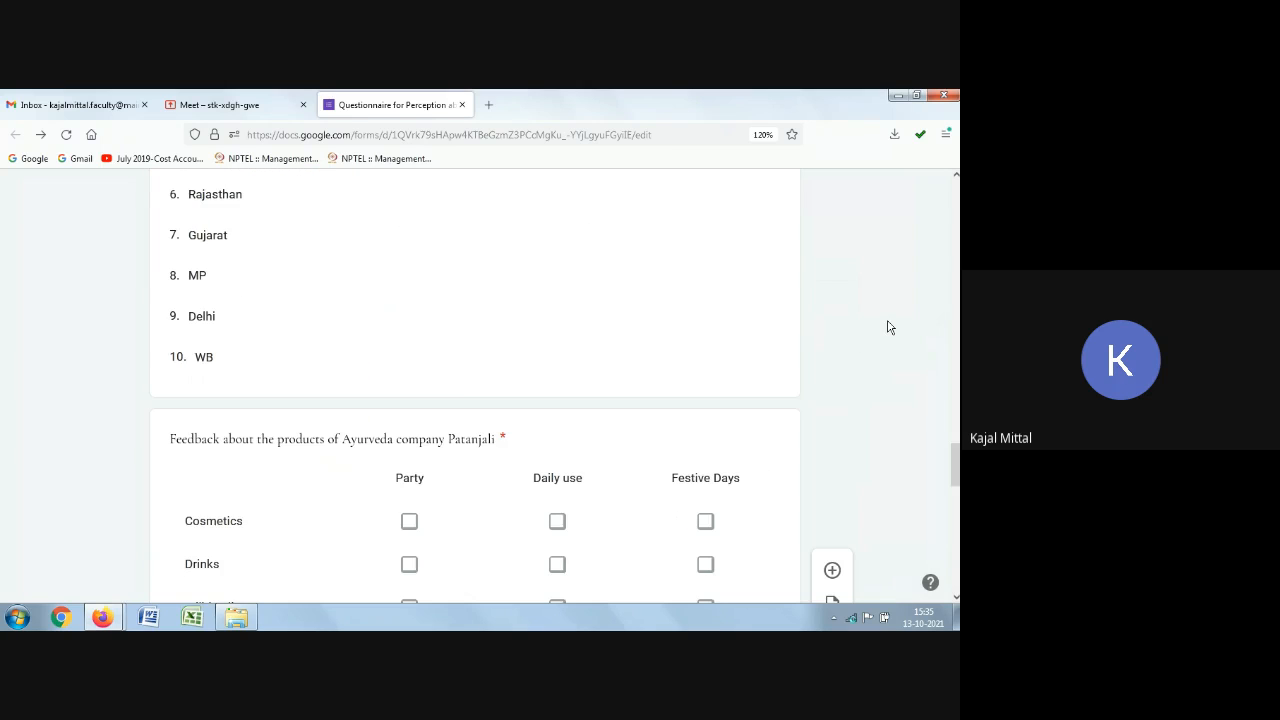
scroll(888, 326, "up", 15)
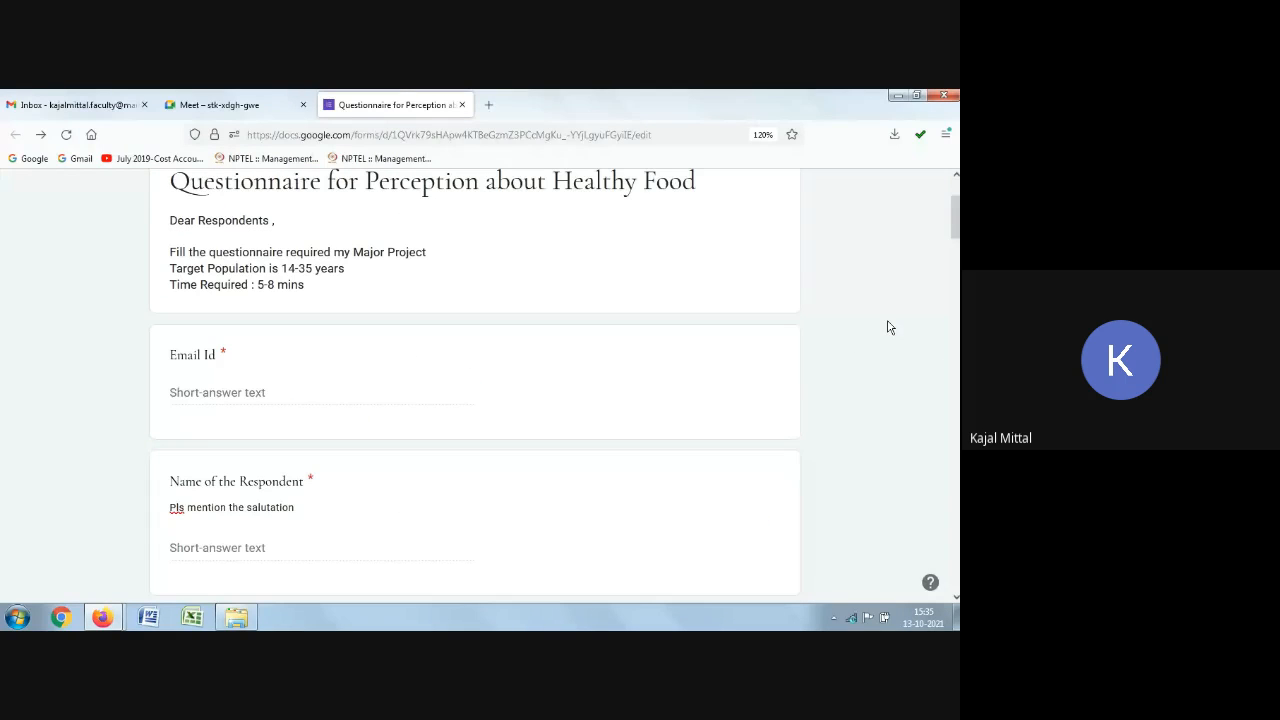
scroll(888, 327, "up", 2)
scroll(351, 391, "down", 10)
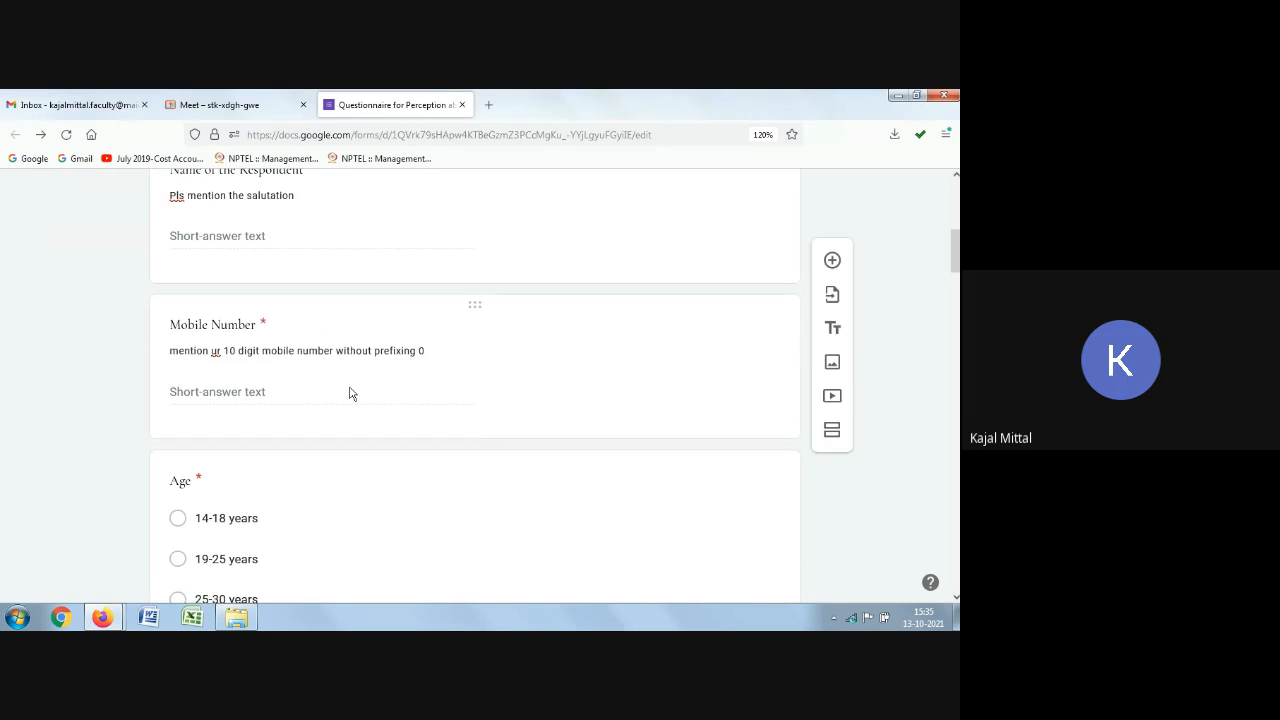
scroll(251, 414, "down", 3)
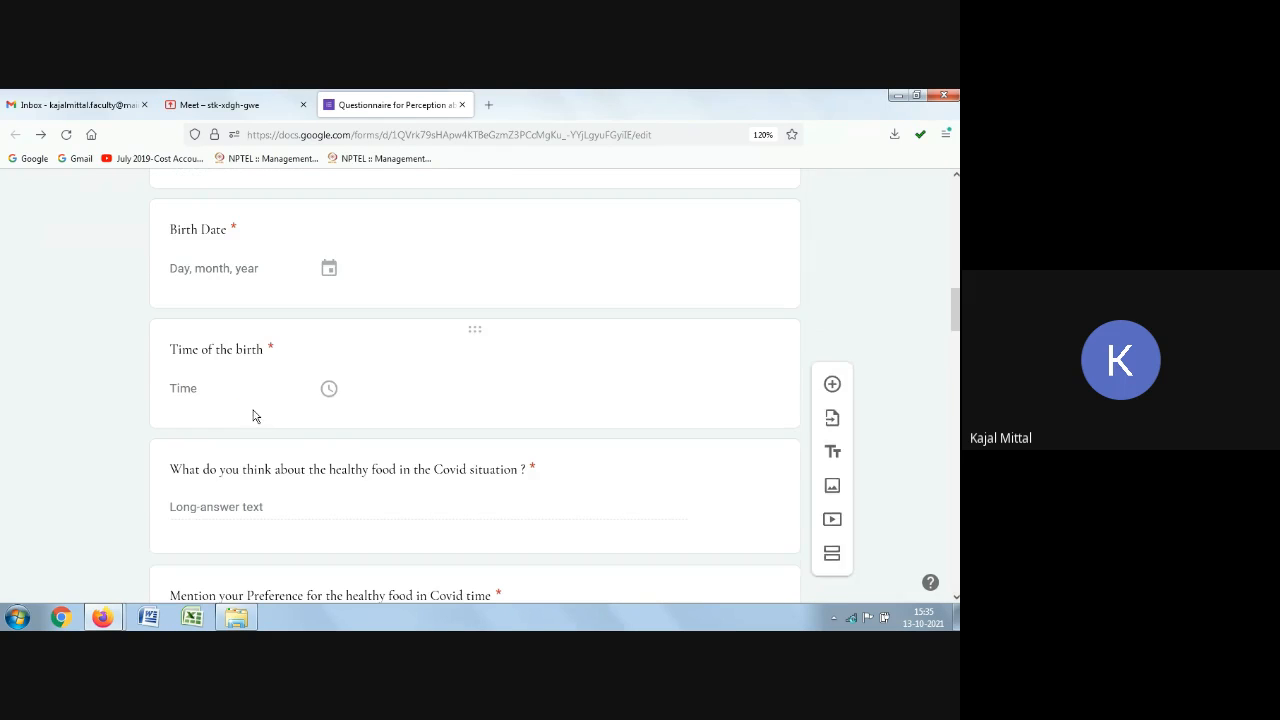
scroll(265, 393, "up", 2)
scroll(265, 393, "up", 5)
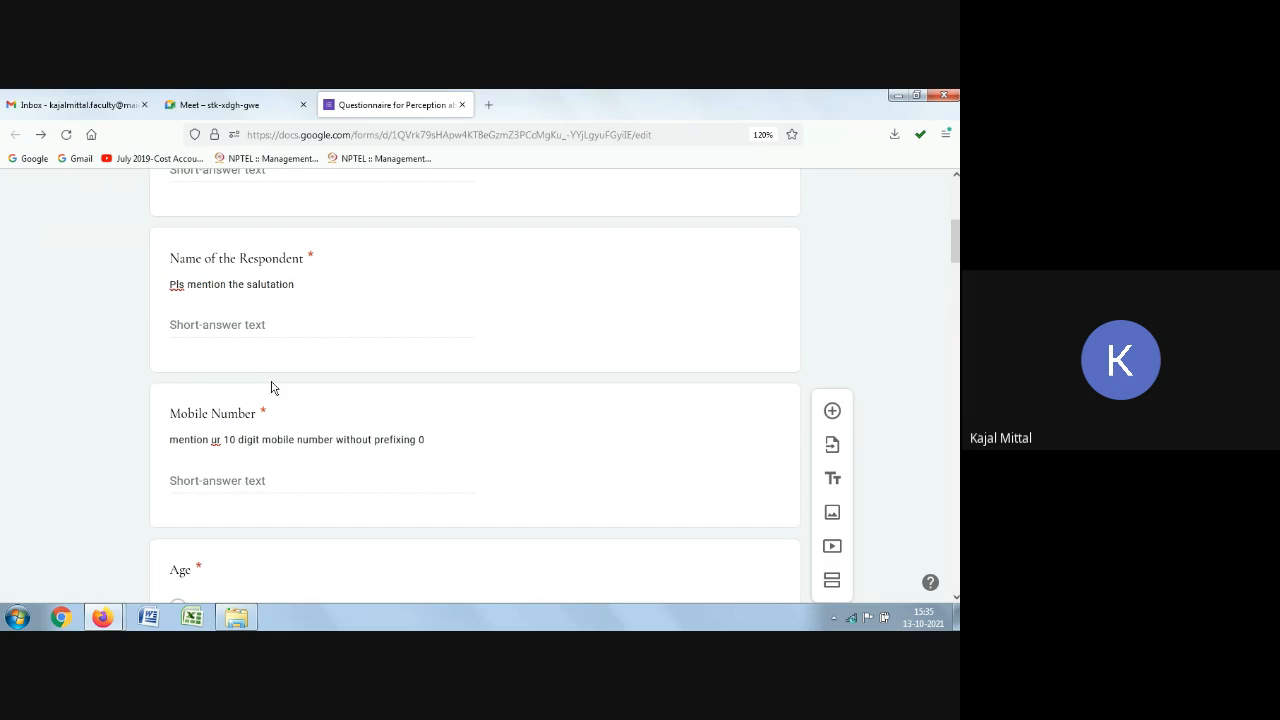
scroll(272, 385, "up", 3)
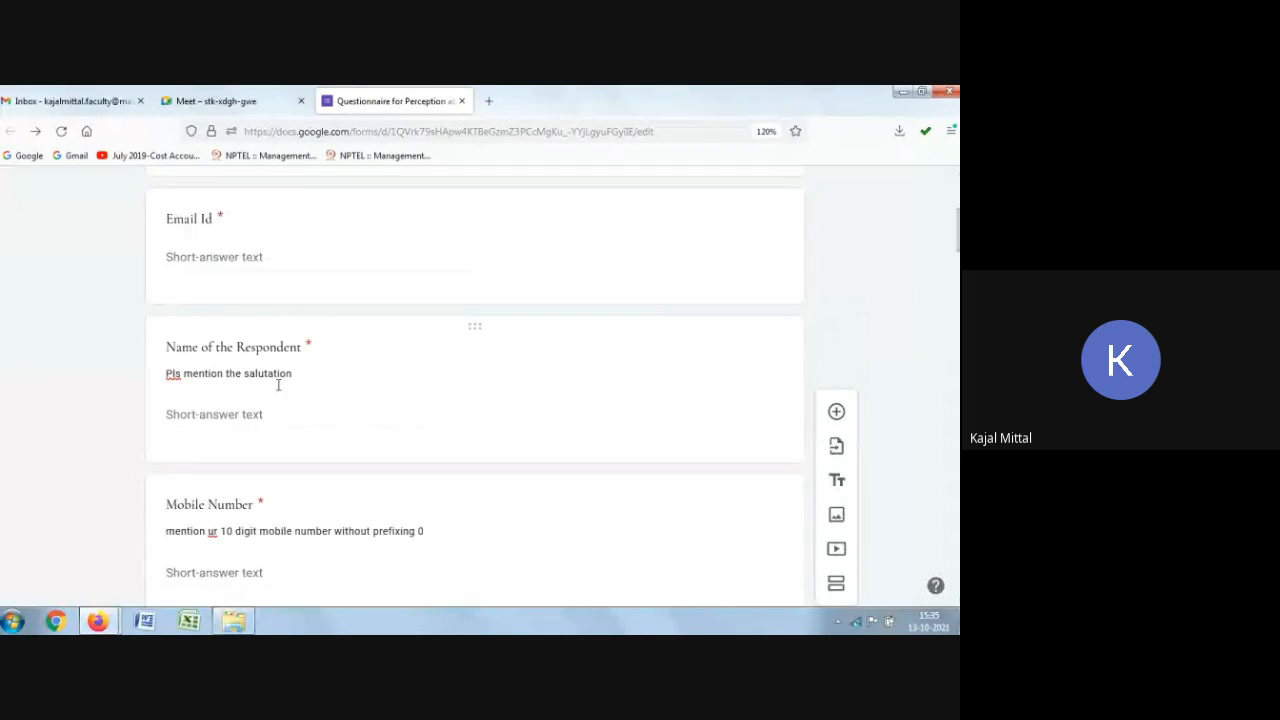
scroll(272, 382, "down", 2)
scroll(255, 437, "down", 5)
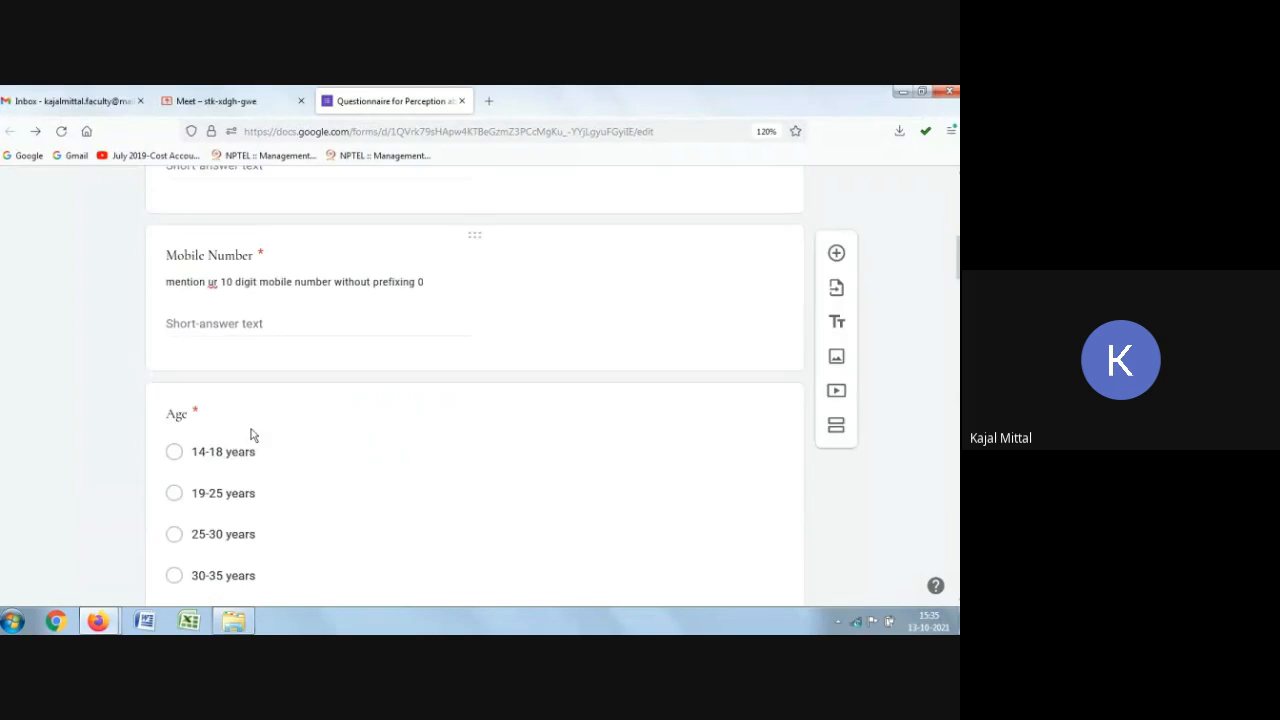
scroll(261, 437, "down", 1)
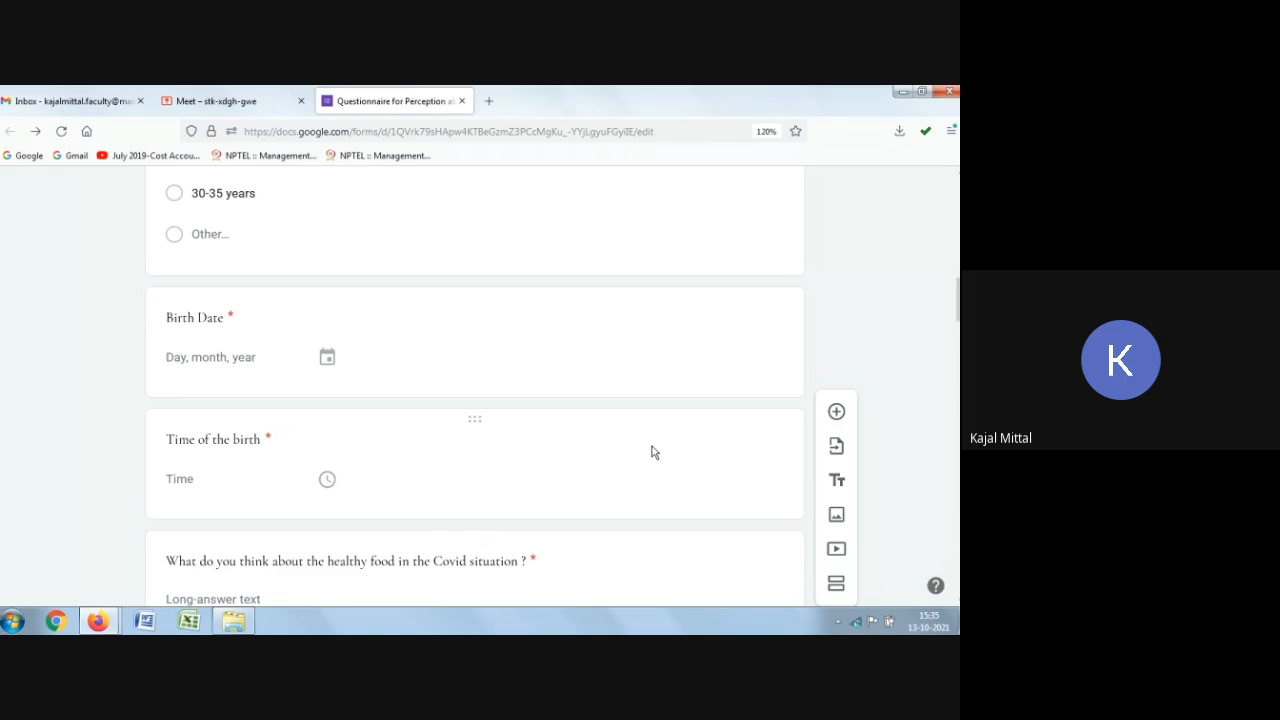
scroll(437, 423, "up", 5)
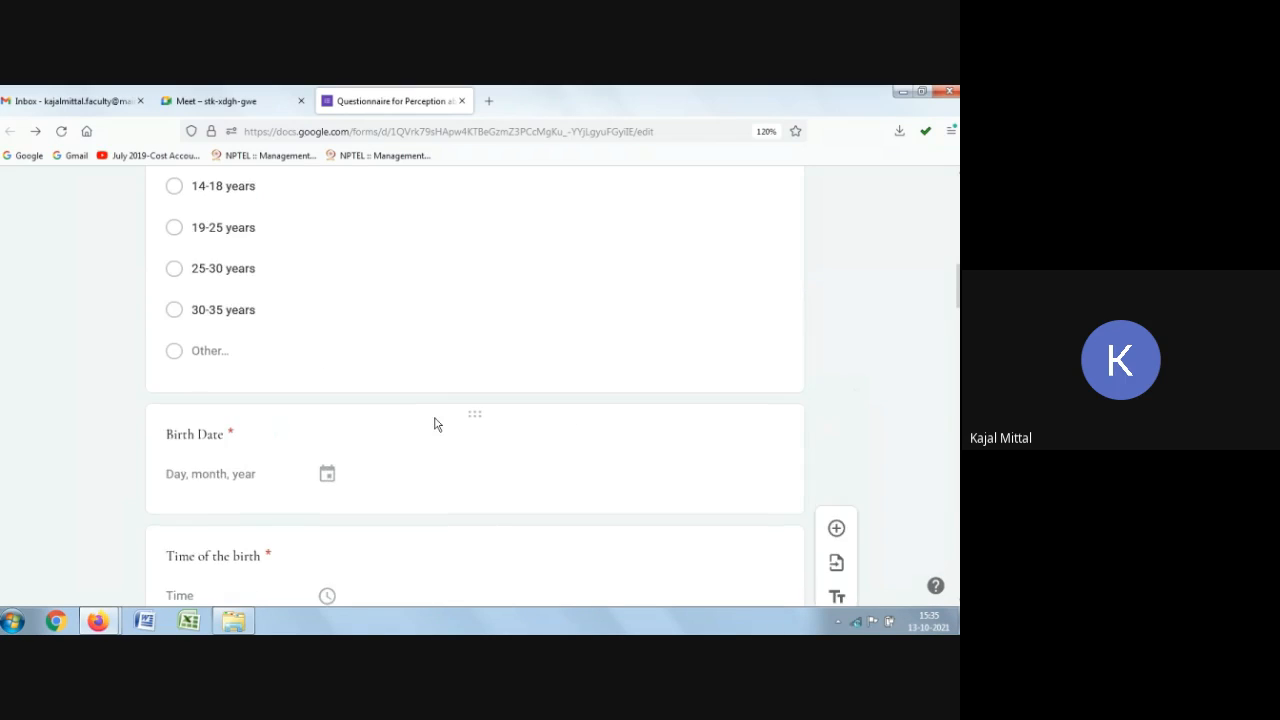
scroll(242, 400, "up", 3)
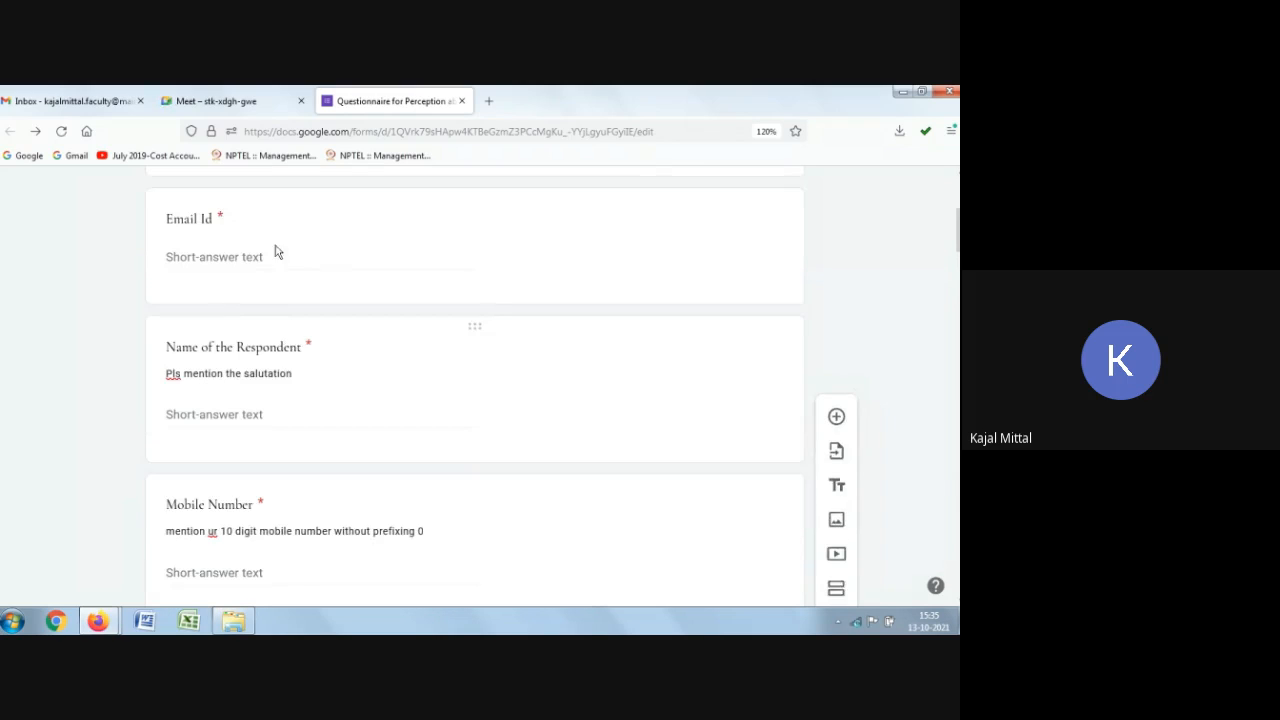
scroll(545, 432, "down", 5)
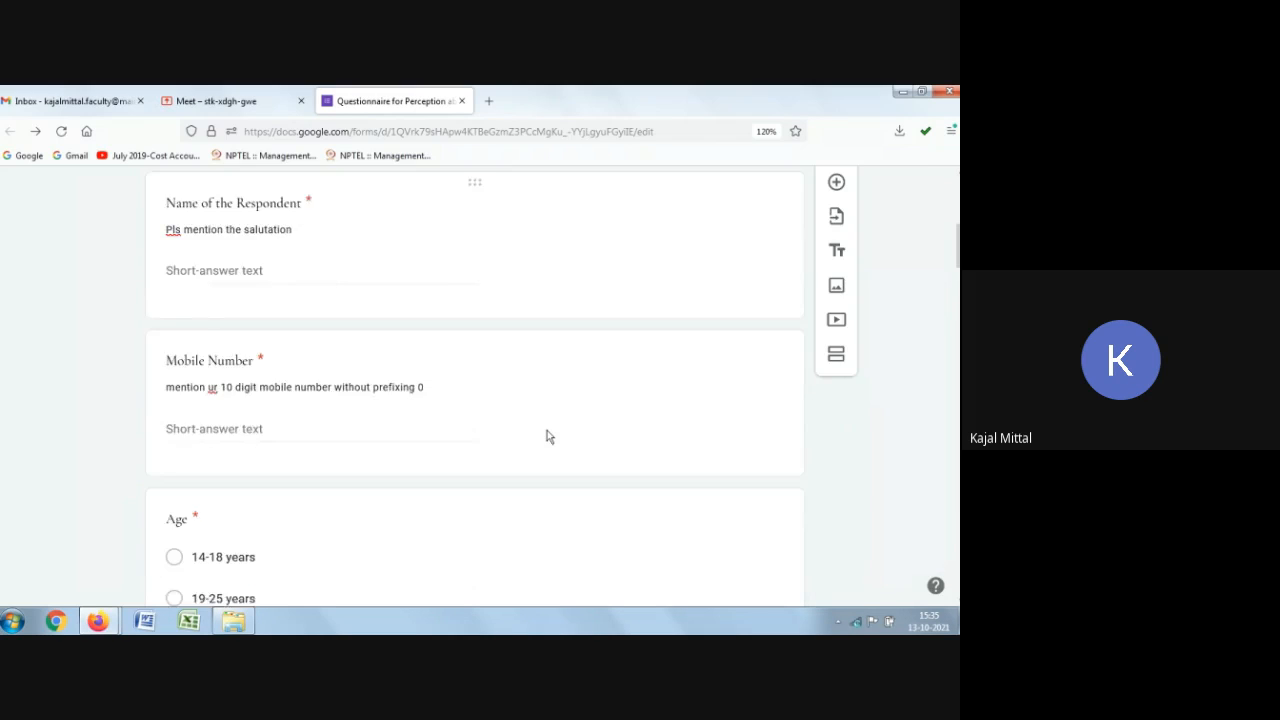
scroll(456, 453, "down", 2)
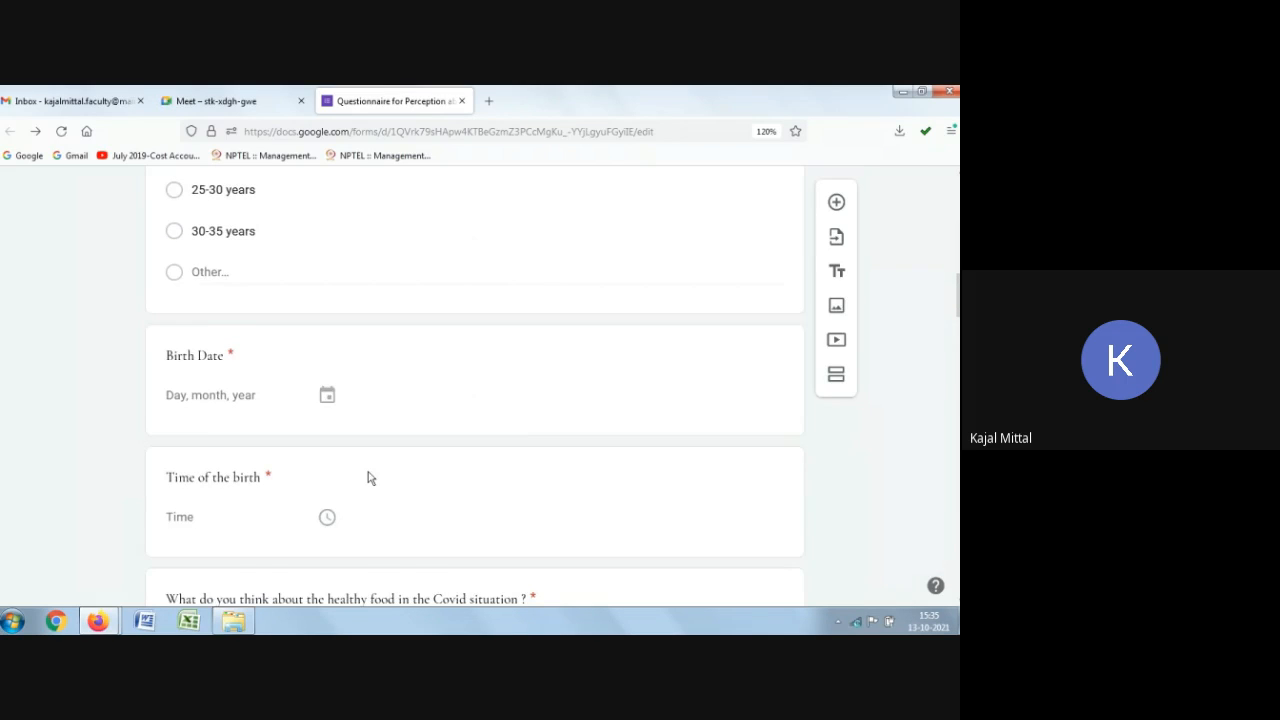
scroll(368, 478, "down", 3)
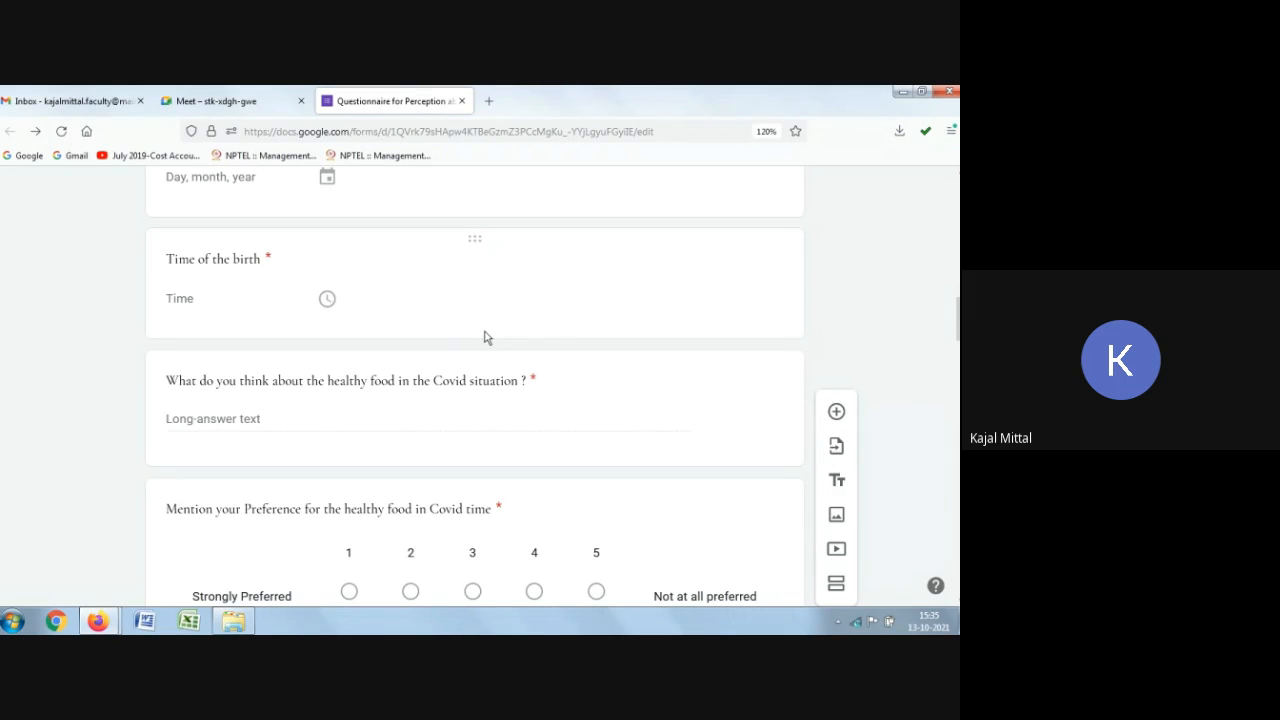
Step: Add a title block after the "Time of the birth" question titled "RESEARCH QUESTIONS"
left_click(556, 296)
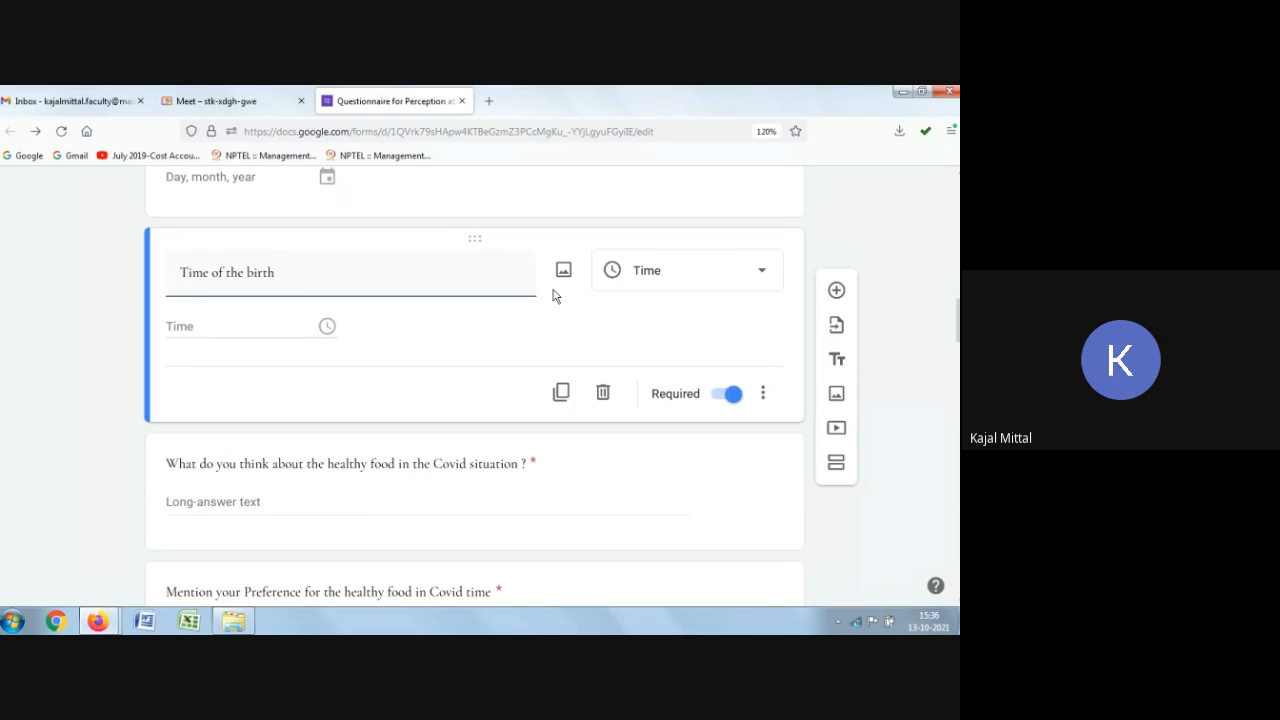
scroll(904, 343, "down", 1)
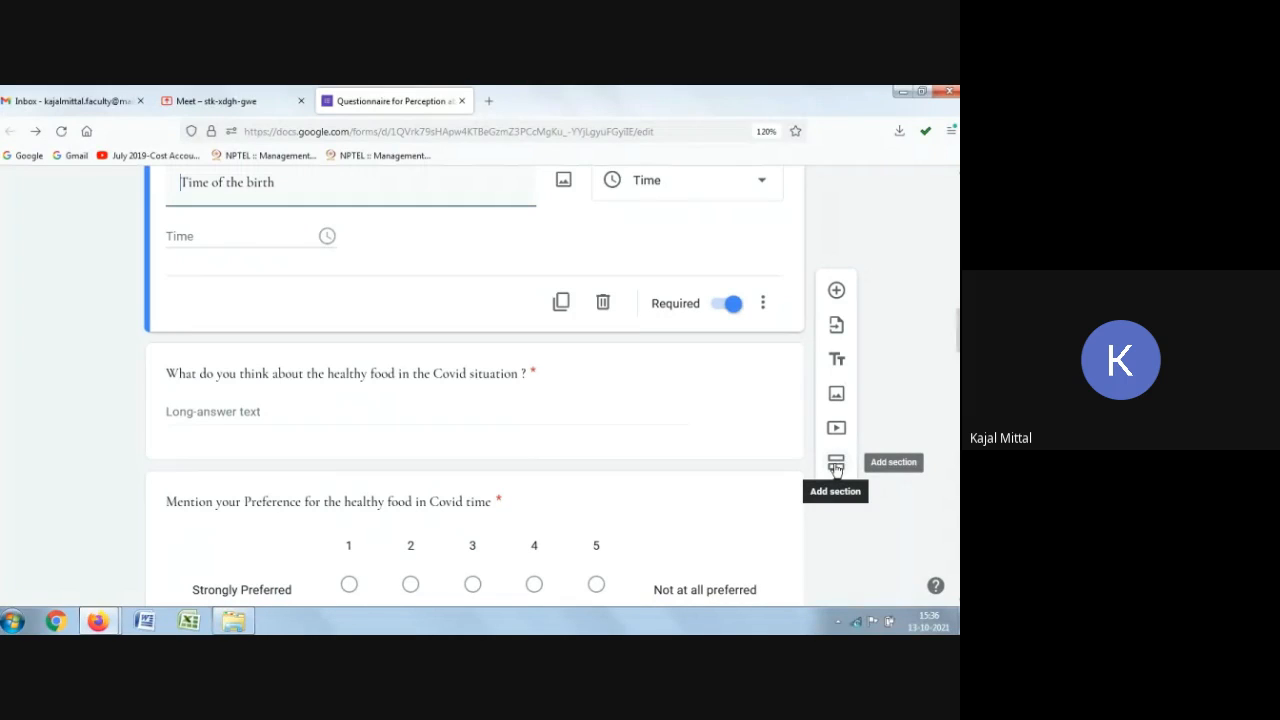
left_click(837, 362)
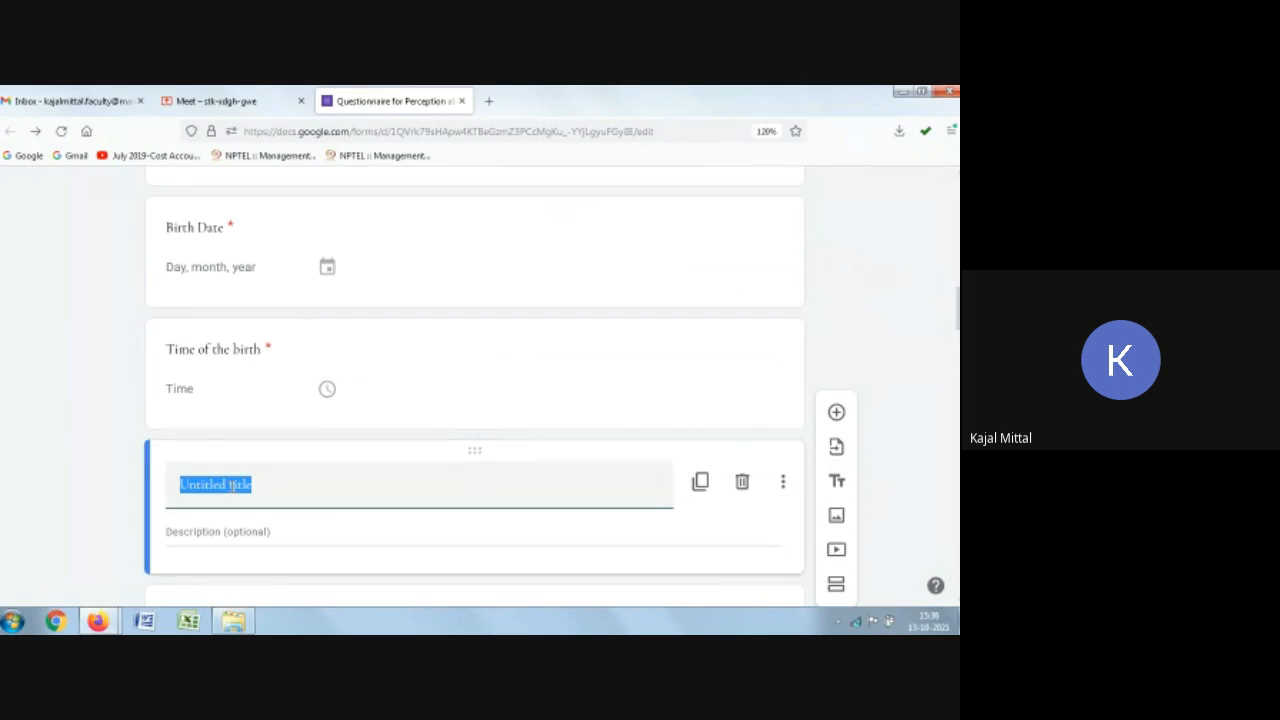
scroll(377, 474, "down", 1)
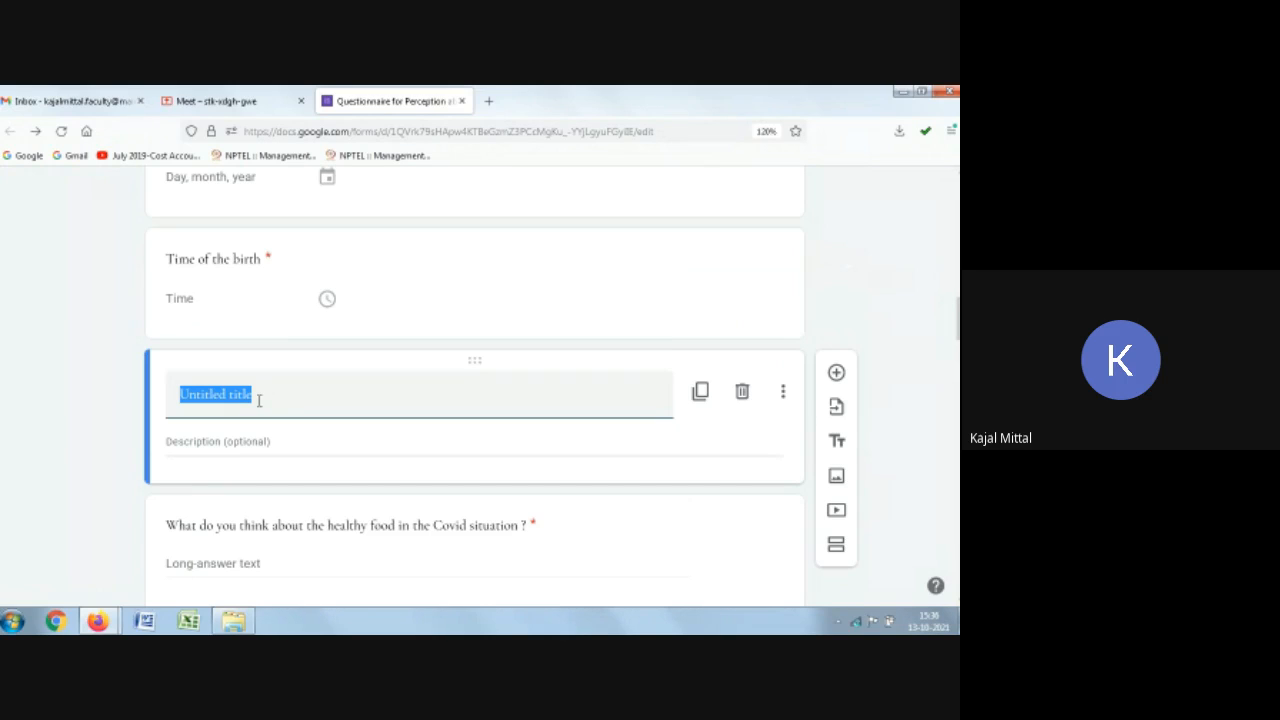
key("BackSpace")
type("RE")
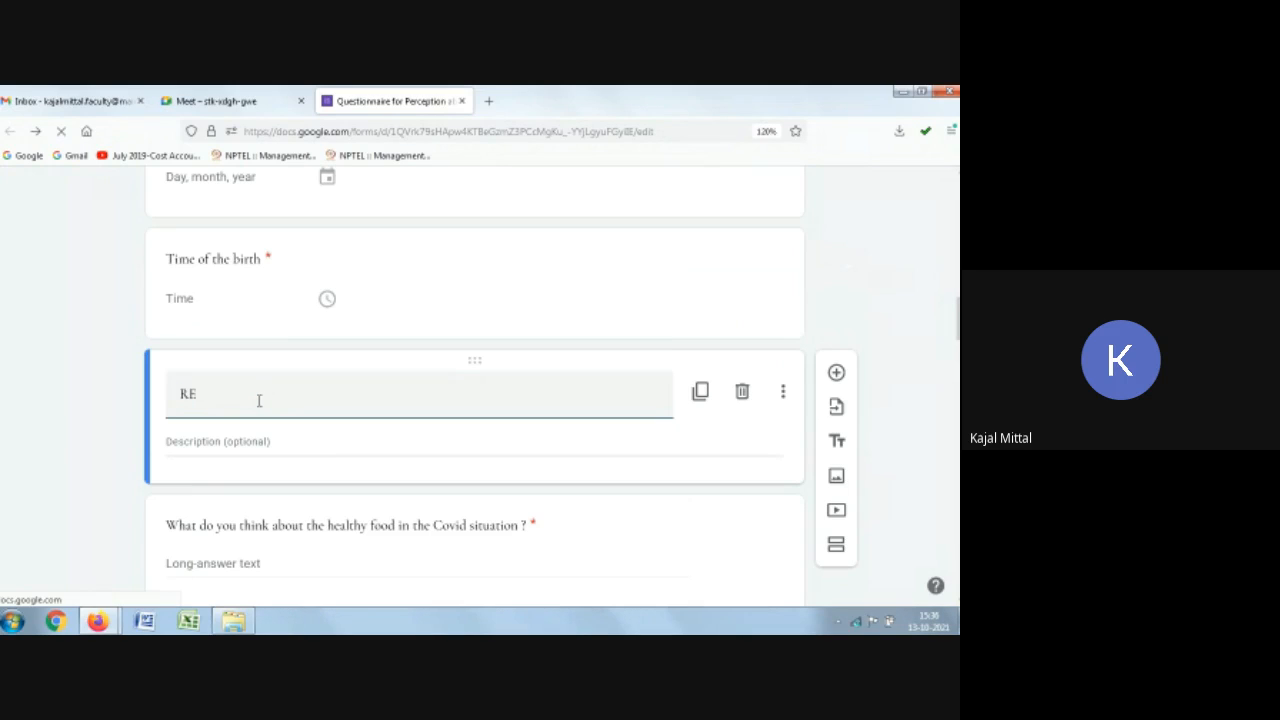
type("SEA")
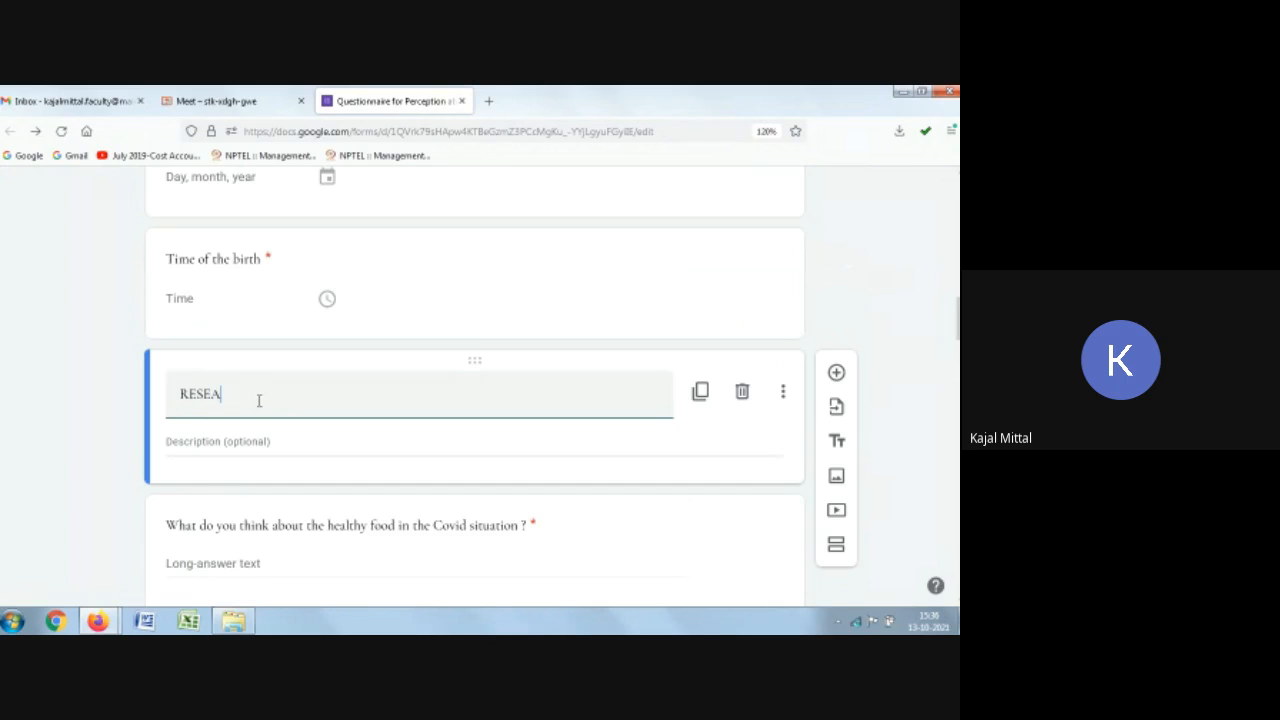
type("RCH QUESTIO")
key("BackSpace")
type("ONS")
Step: Give the RESEARCH QUESTIONS block the description "THERE ARE 10 QS WHICH IS REQUIRED FOR THE STUDY"
left_click(239, 453)
type("THERE")
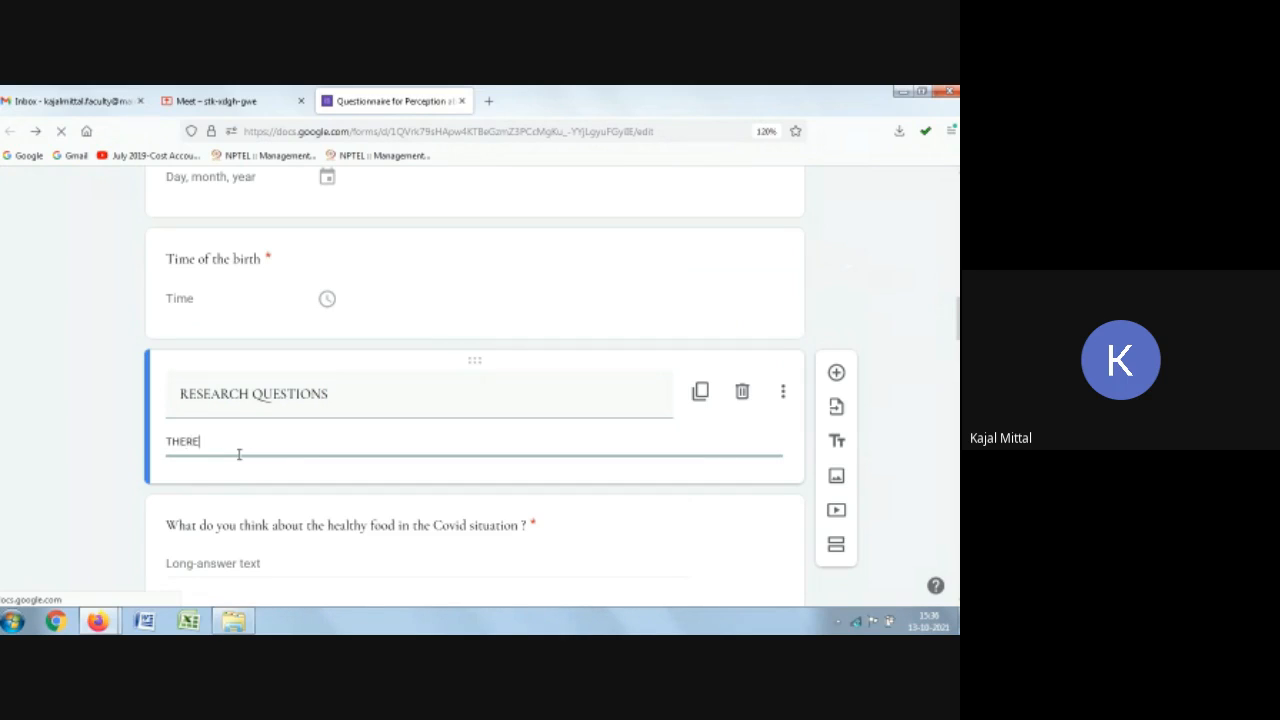
type(" ARE 10 QS WHICH I")
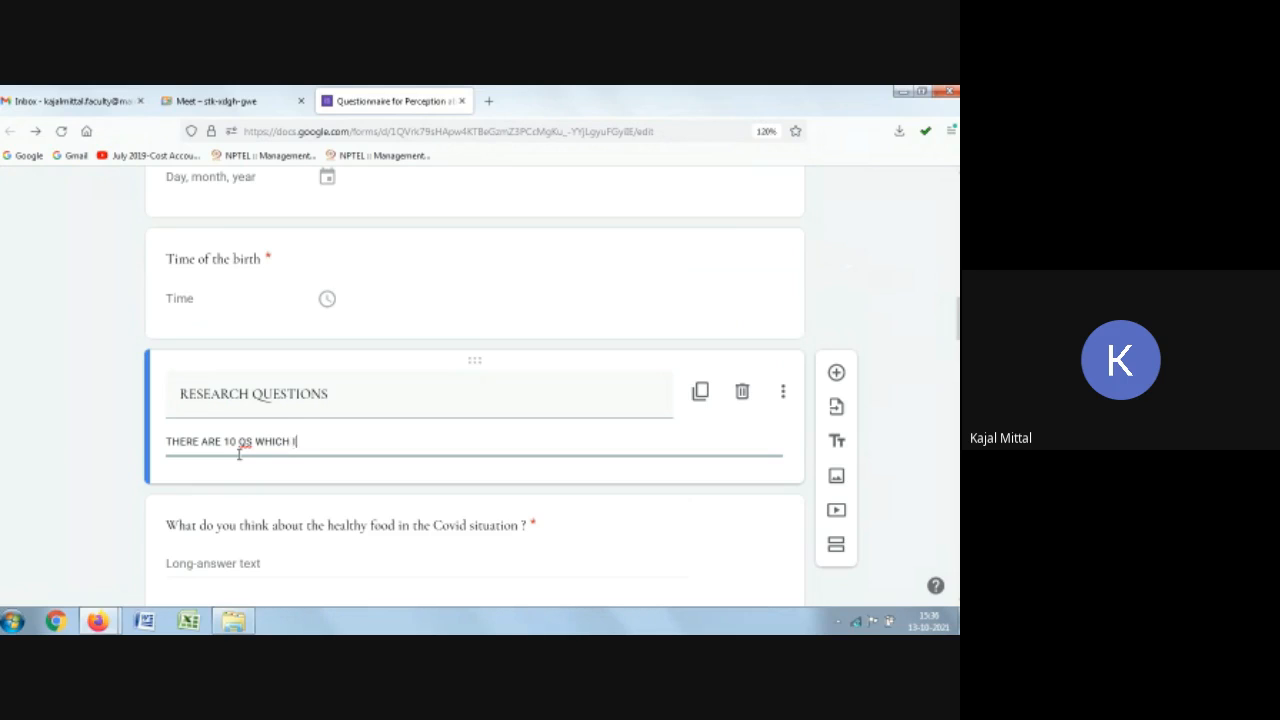
type("S REQUIRED FOR THE STUDY")
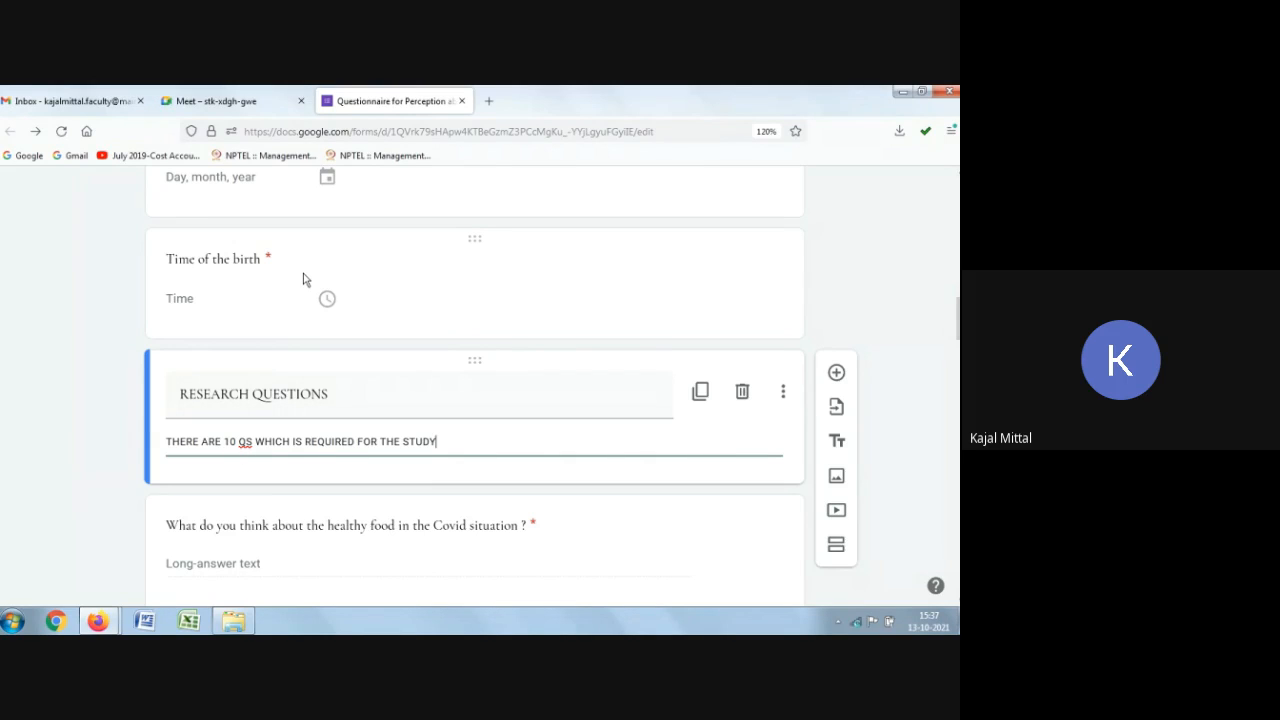
left_click(426, 278)
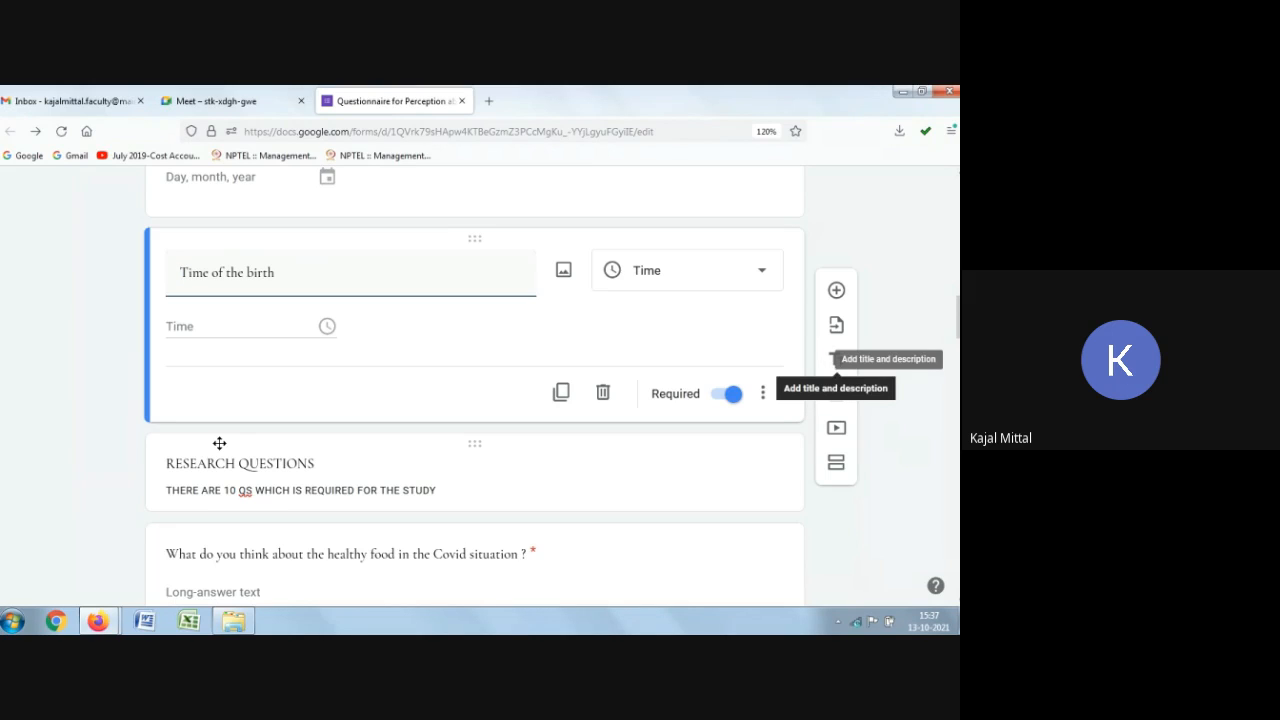
Step: Add a title block right below the form header titled "GENERAL INFORMATION"
scroll(557, 494, "up", 15)
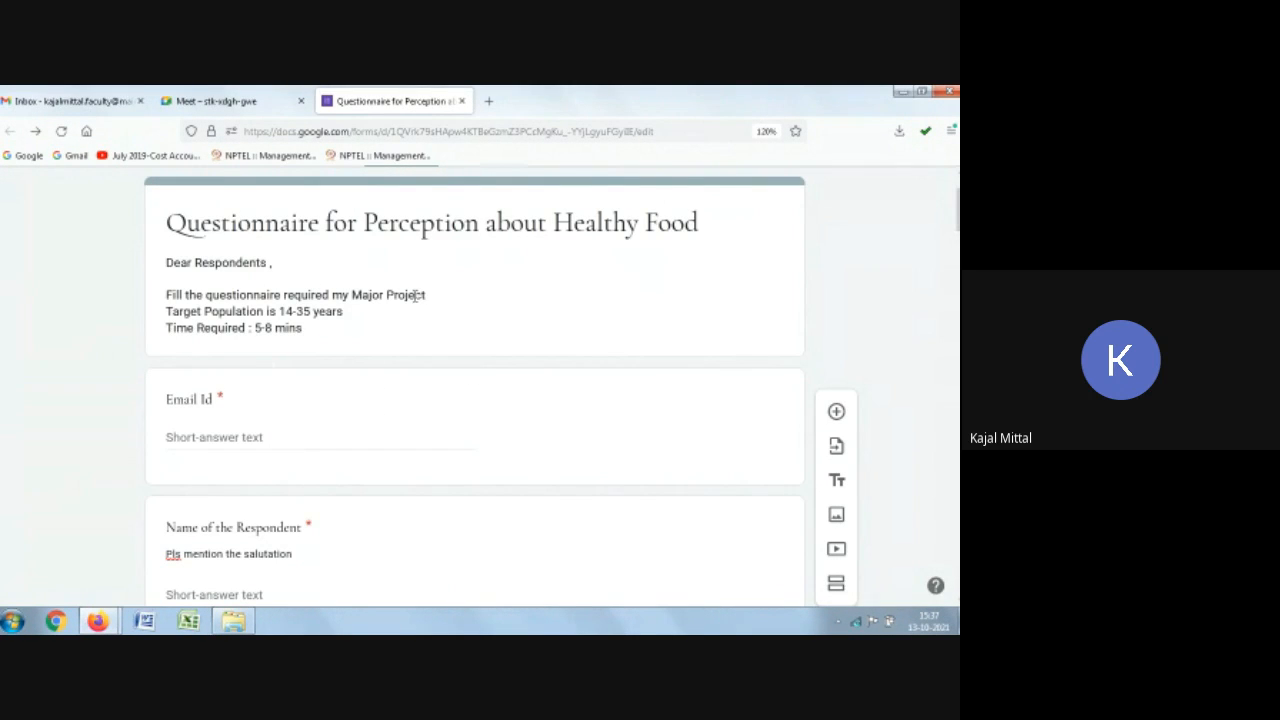
left_click(490, 256)
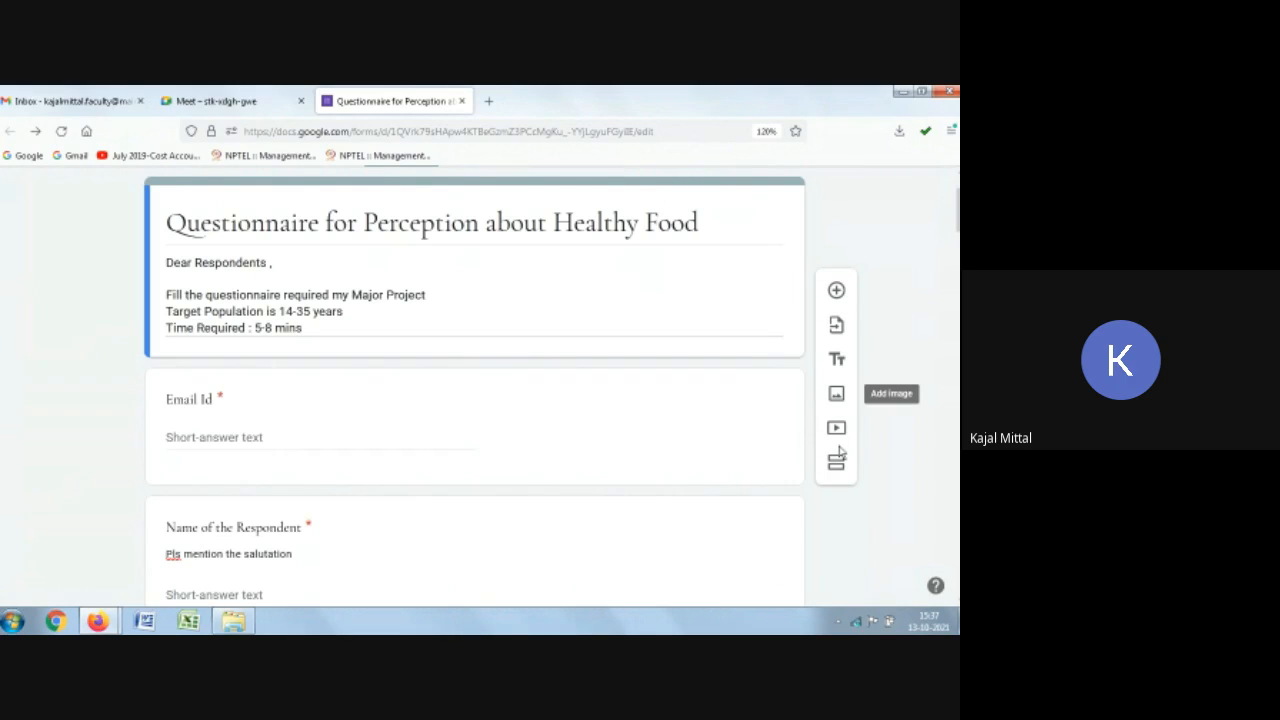
left_click(837, 359)
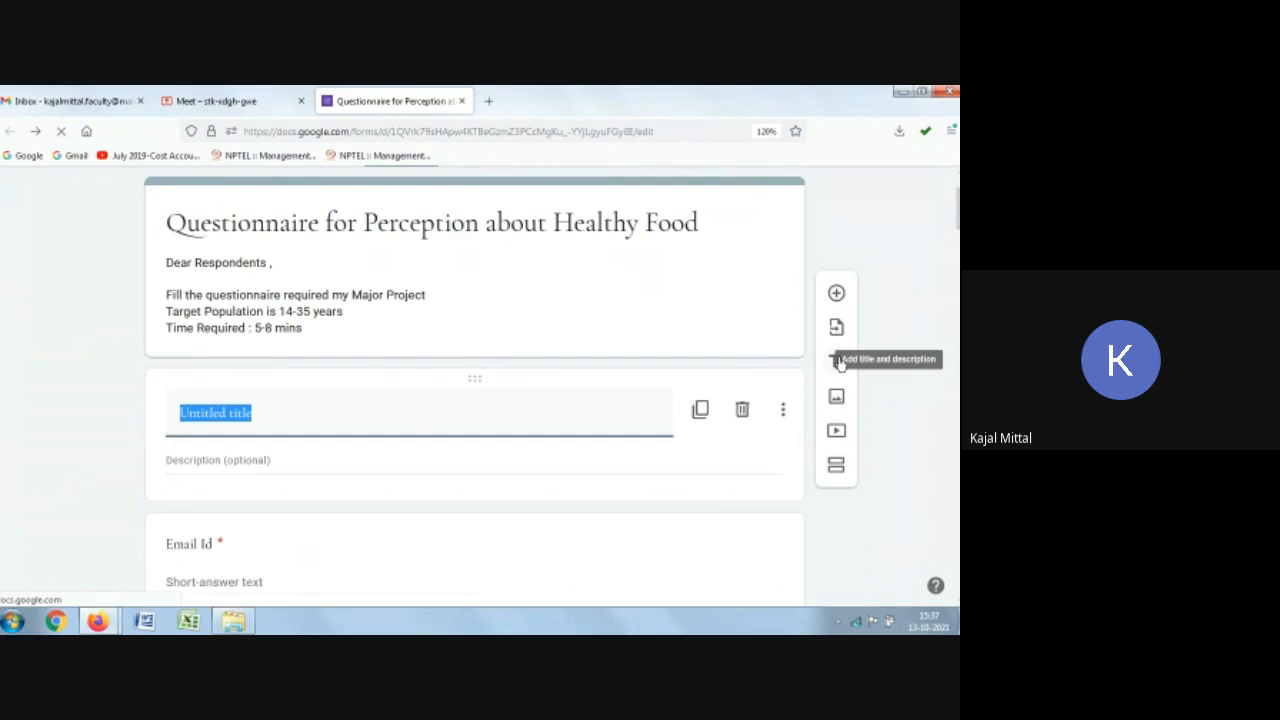
type("GEN")
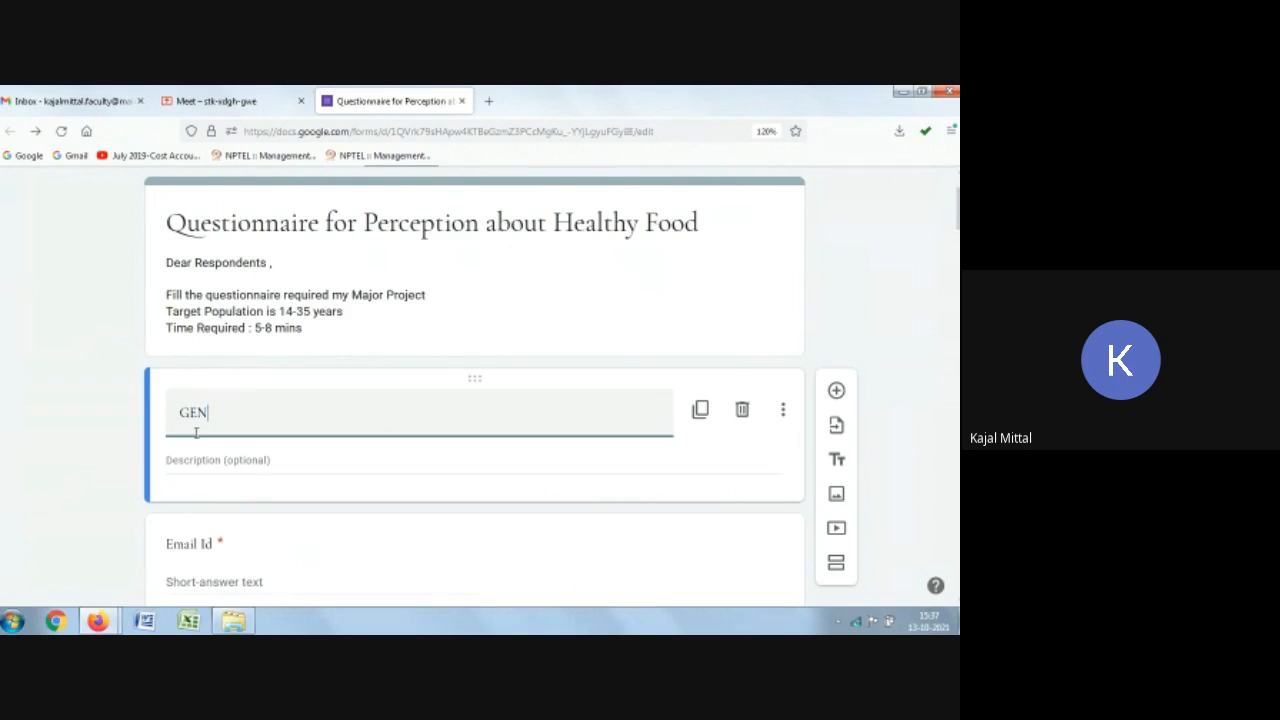
type("ERAL INFORMATION")
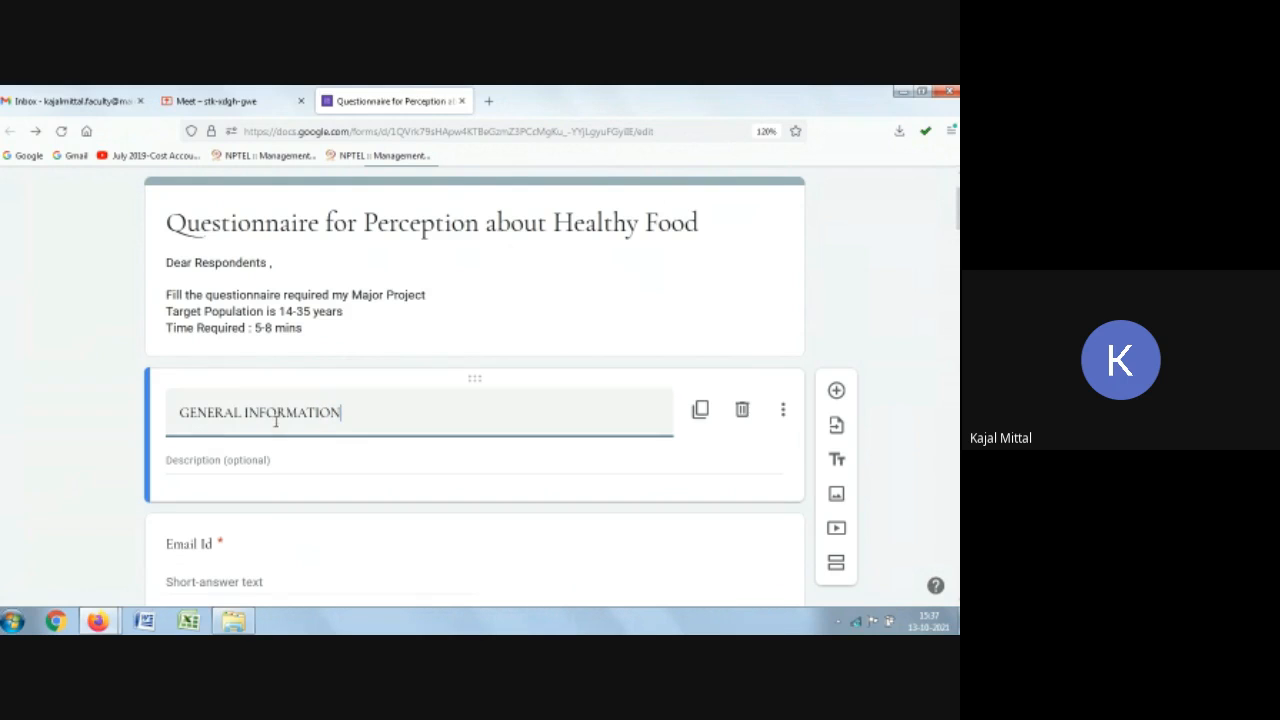
Step: Give the GENERAL INFORMATION block the description "Please fill all the details"
left_click(222, 465)
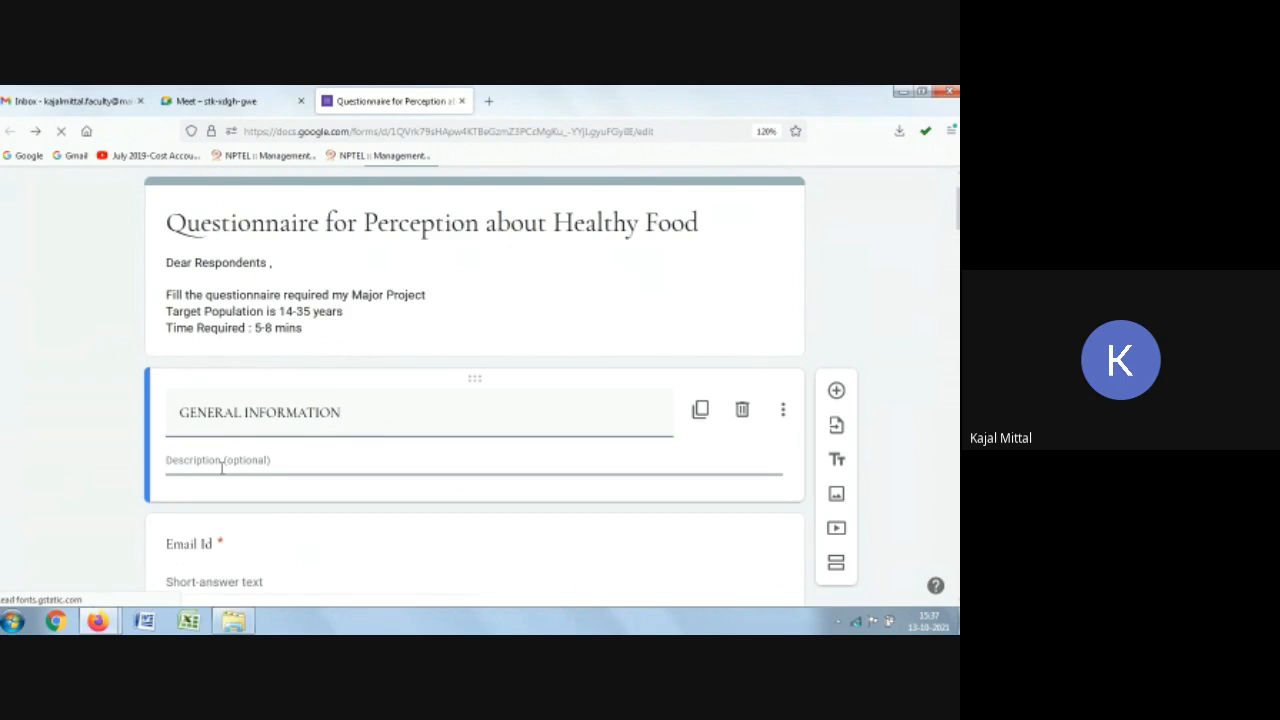
type("Please ")
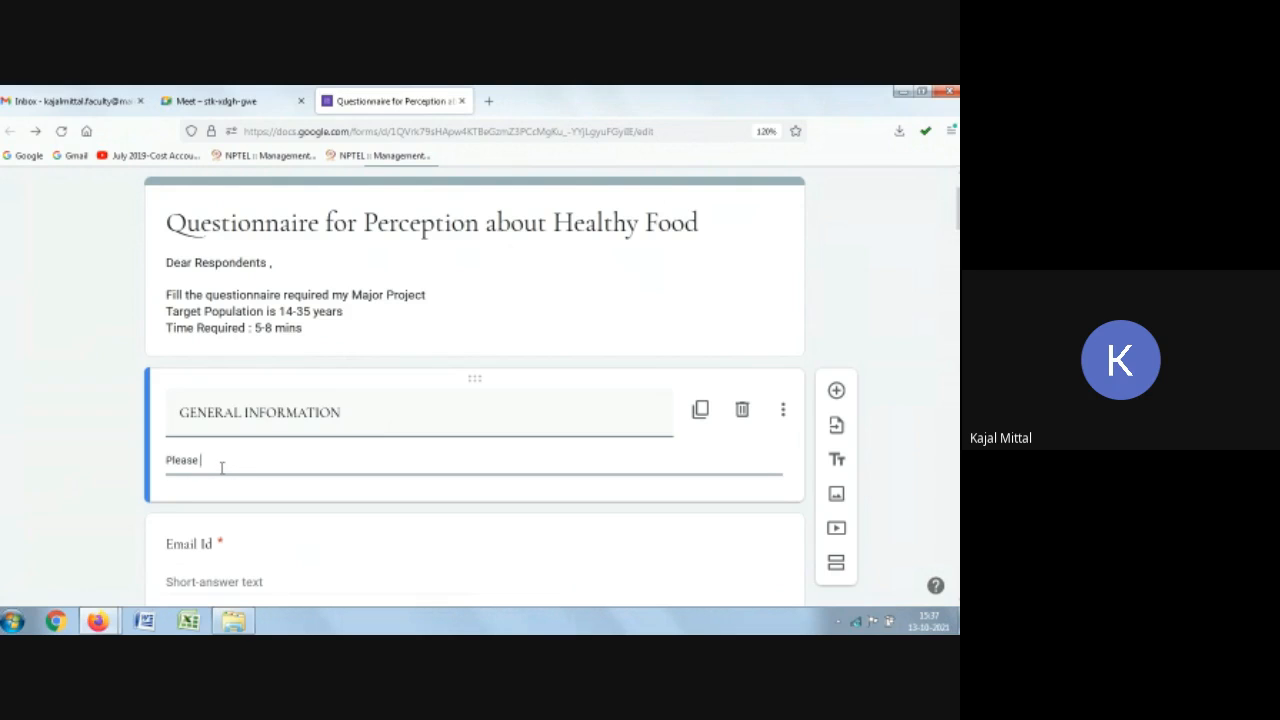
type("fill all the details")
Step: Scroll through the form to review where the two new heading blocks sit among the questions
scroll(240, 470, "down", 2)
scroll(276, 474, "down", 4)
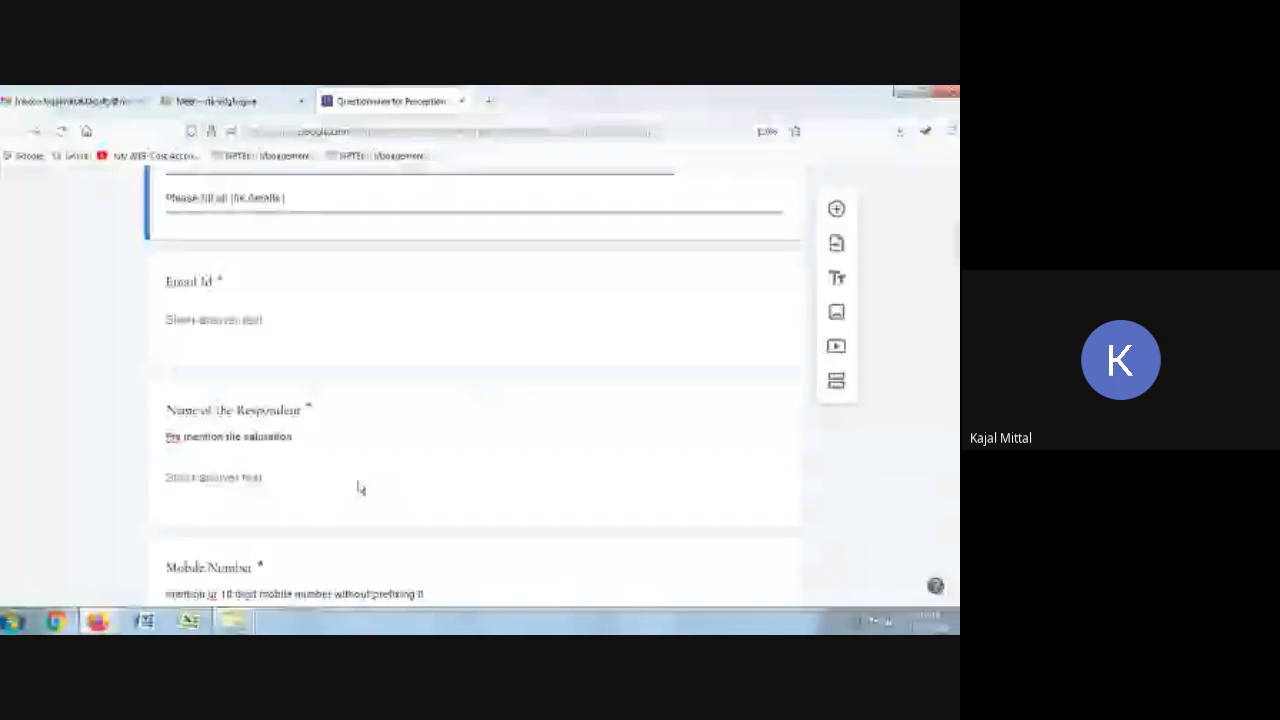
scroll(363, 482, "up", 4)
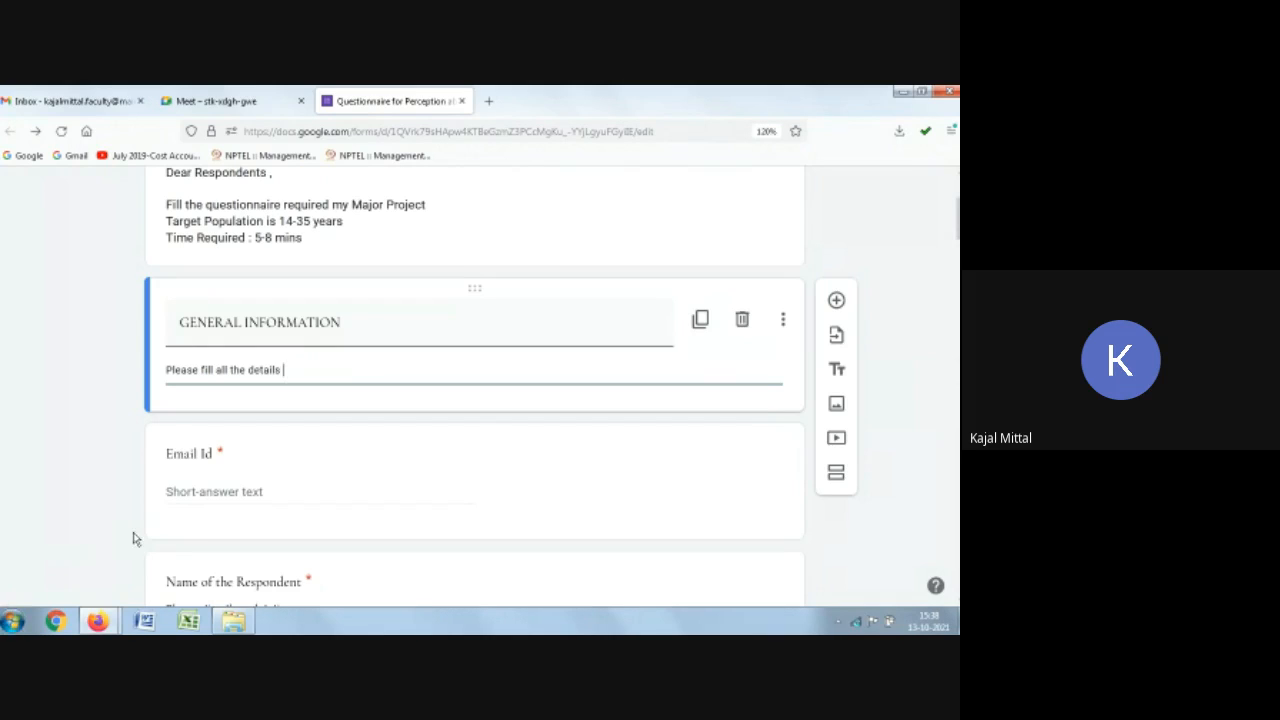
scroll(317, 462, "down", 1)
scroll(315, 470, "down", 10)
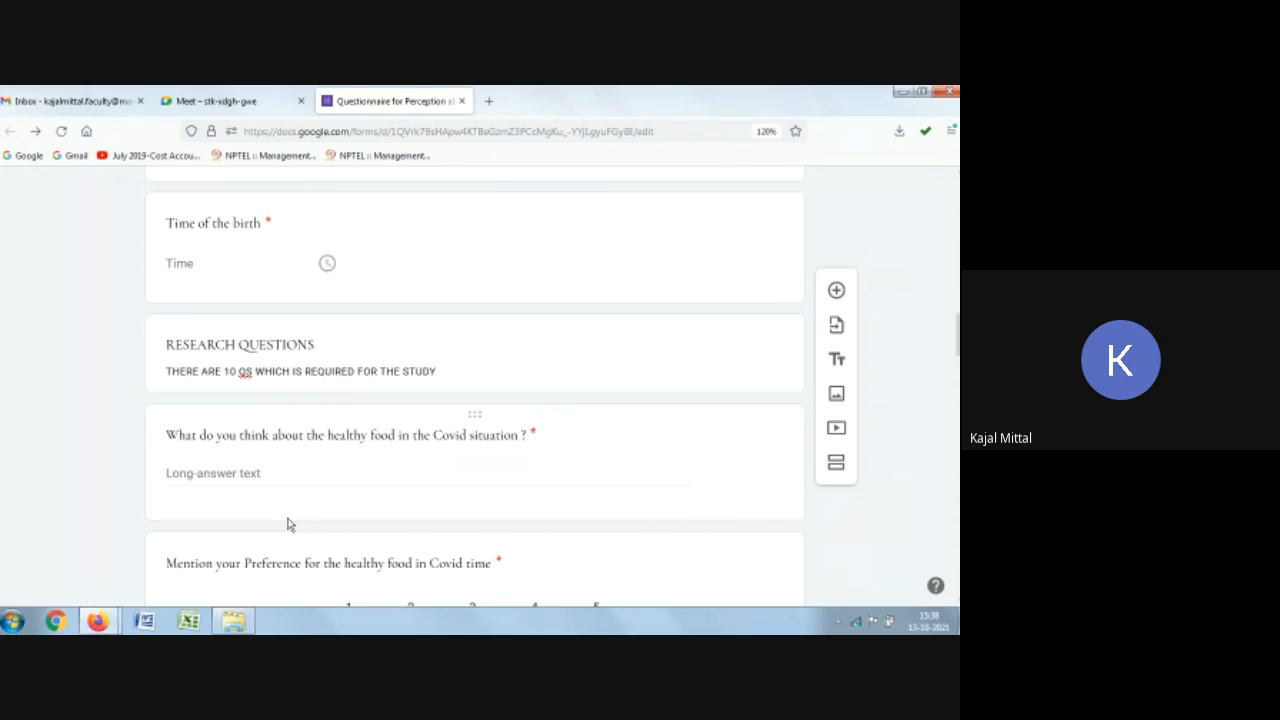
scroll(343, 420, "up", 5)
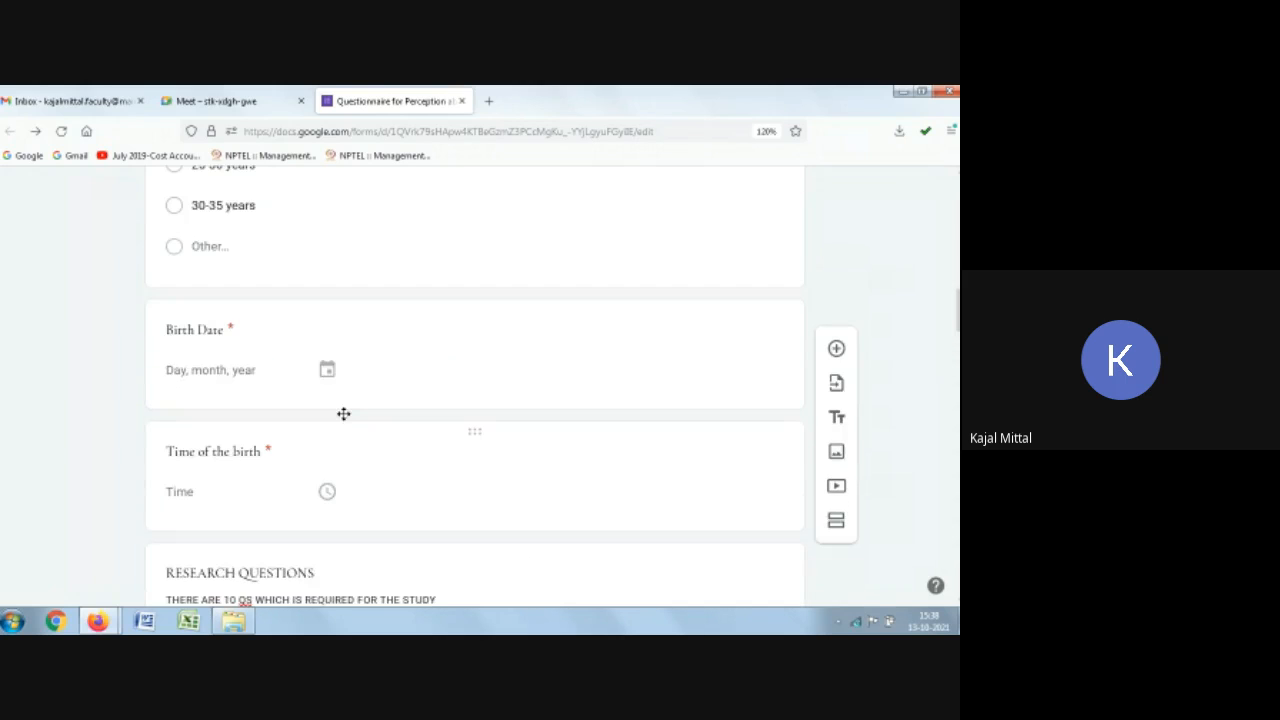
scroll(343, 418, "up", 3)
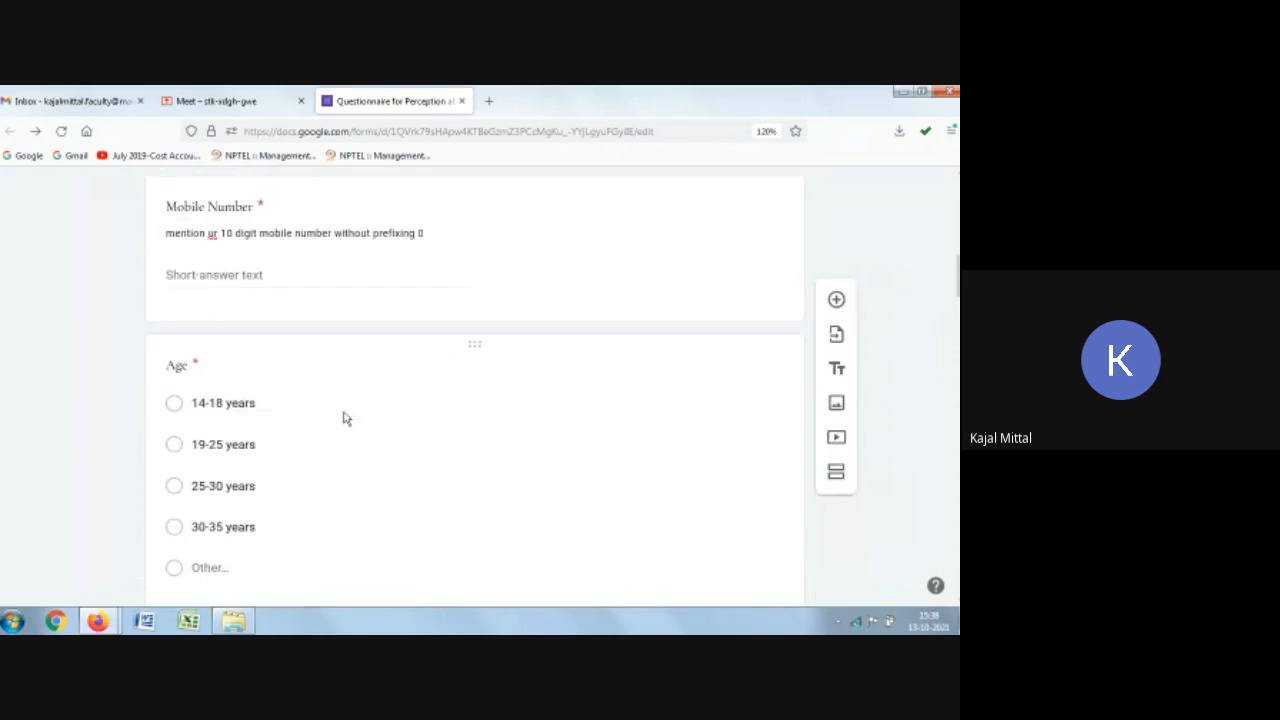
scroll(370, 403, "up", 3)
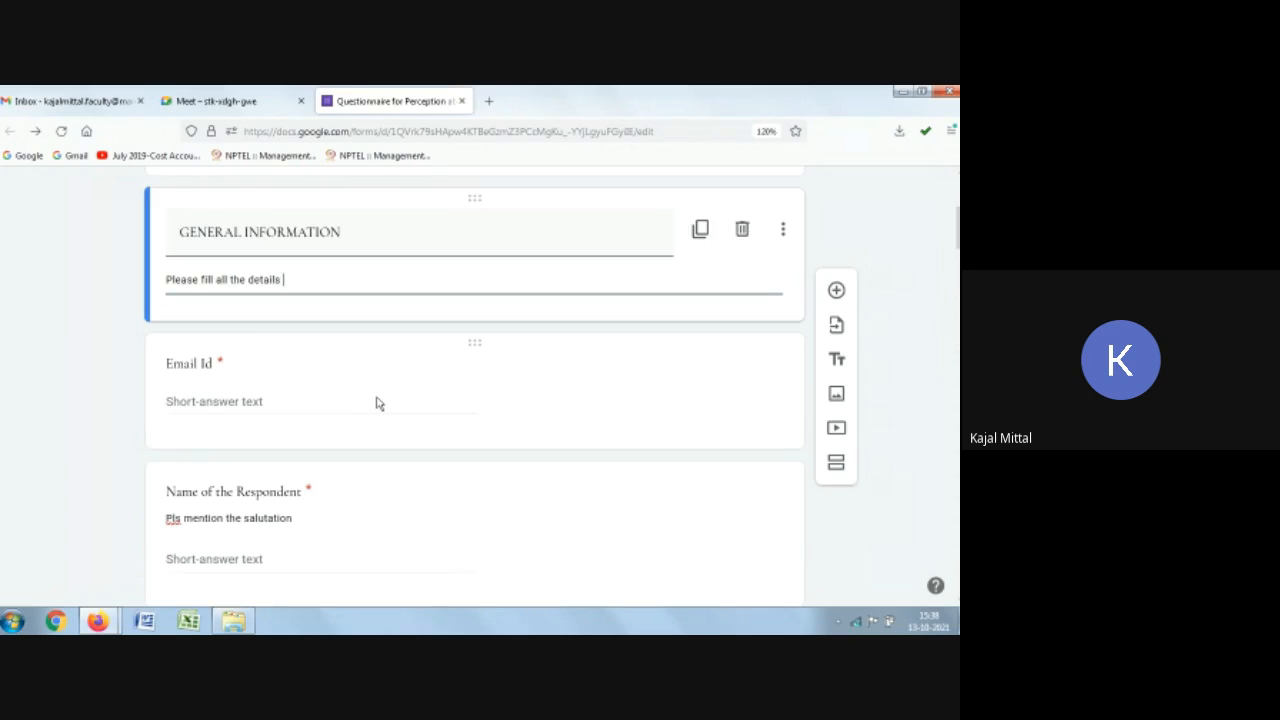
scroll(376, 403, "down", 10)
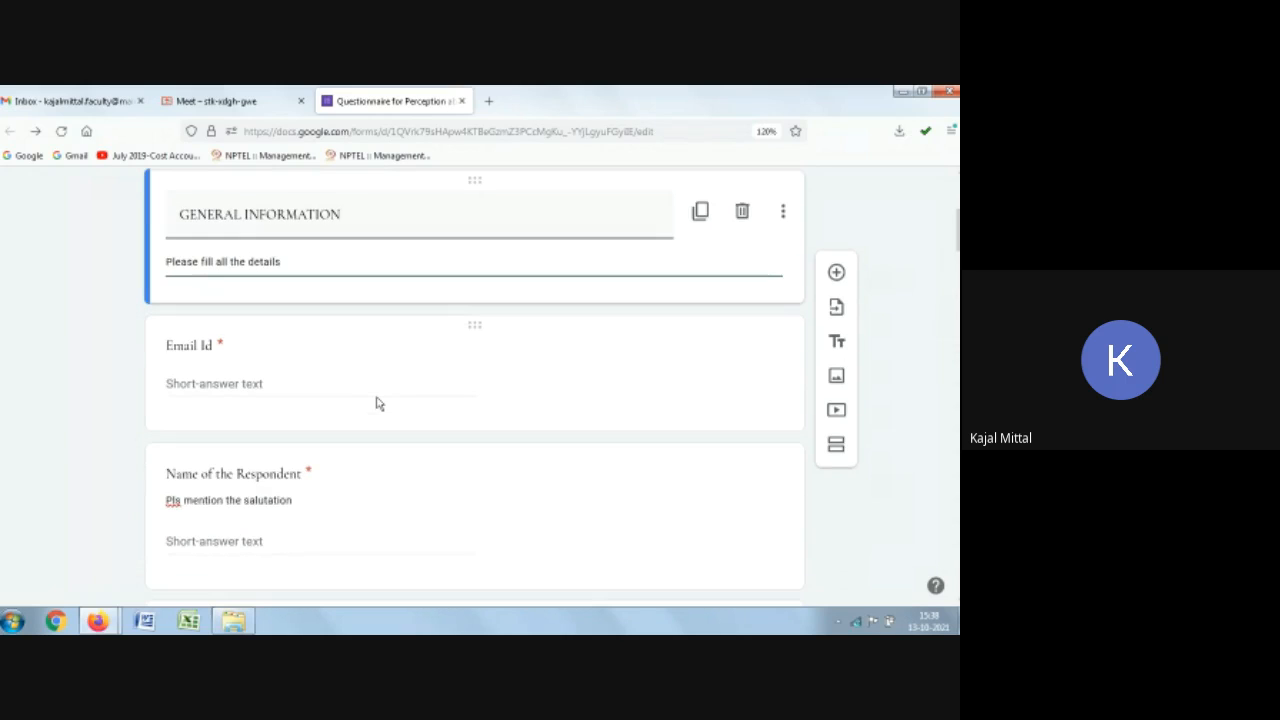
scroll(388, 402, "down", 10)
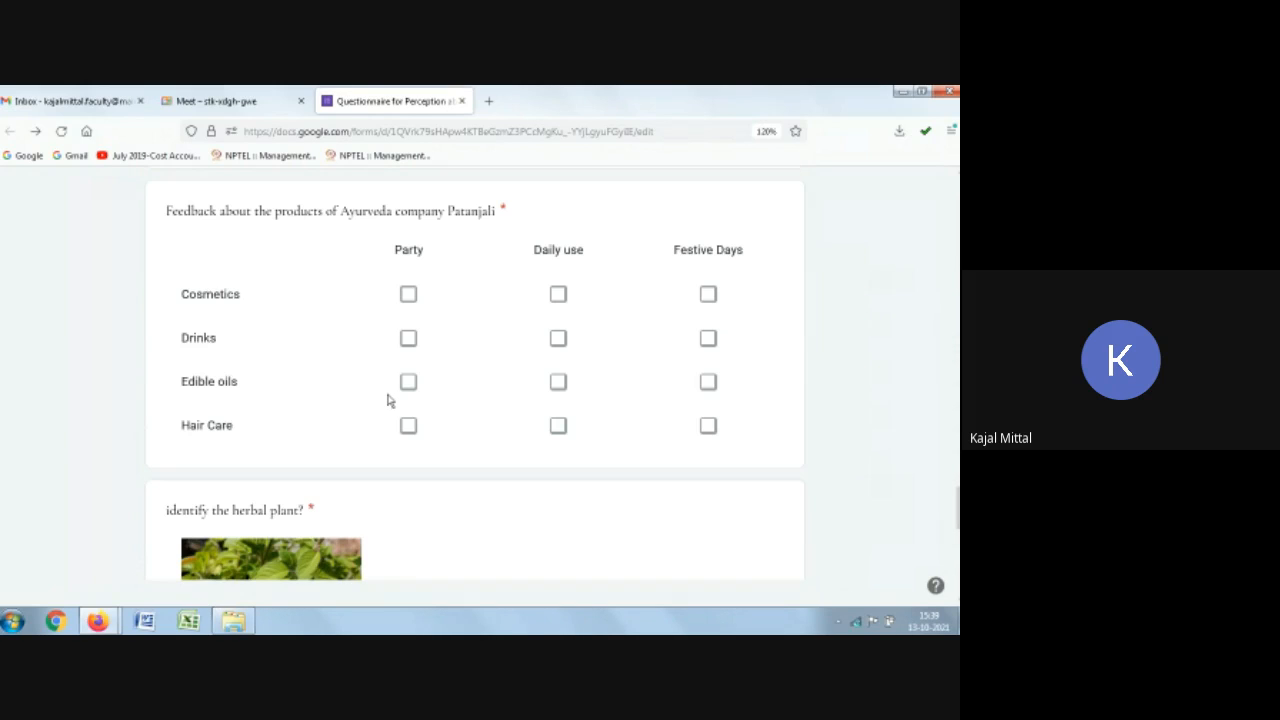
scroll(388, 400, "down", 3)
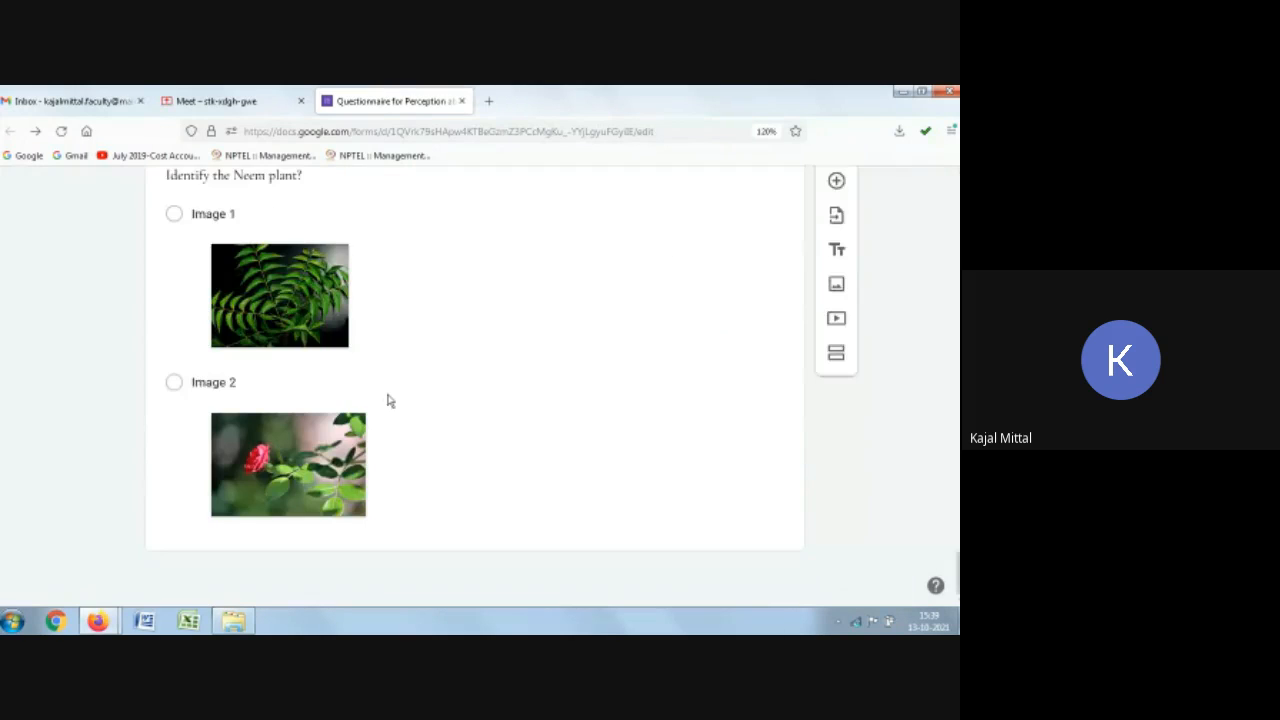
left_click(386, 400)
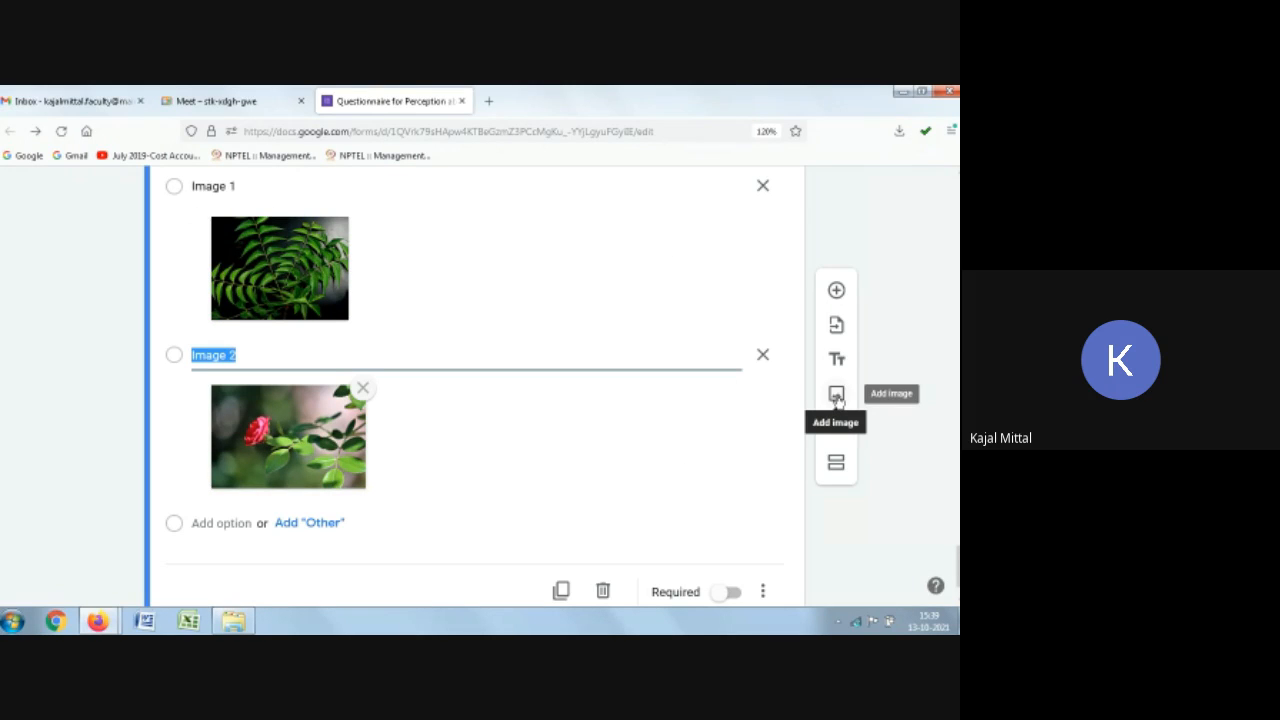
left_click(837, 396)
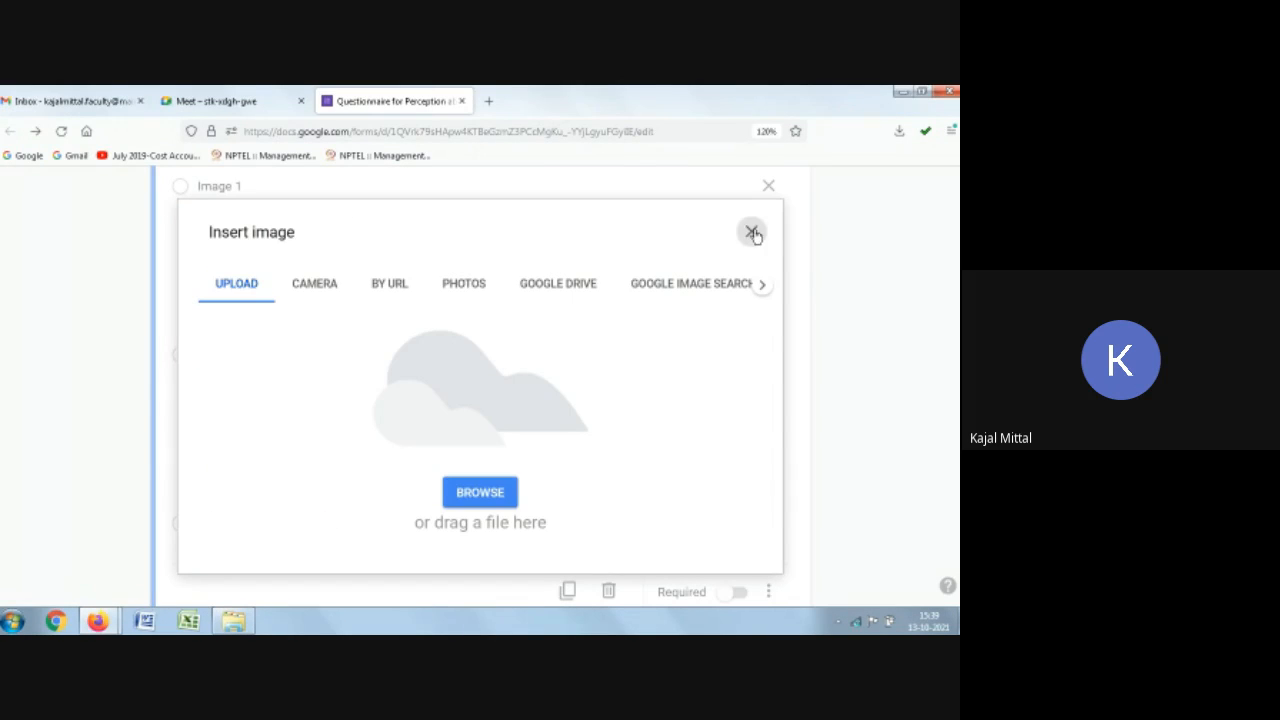
left_click(752, 232)
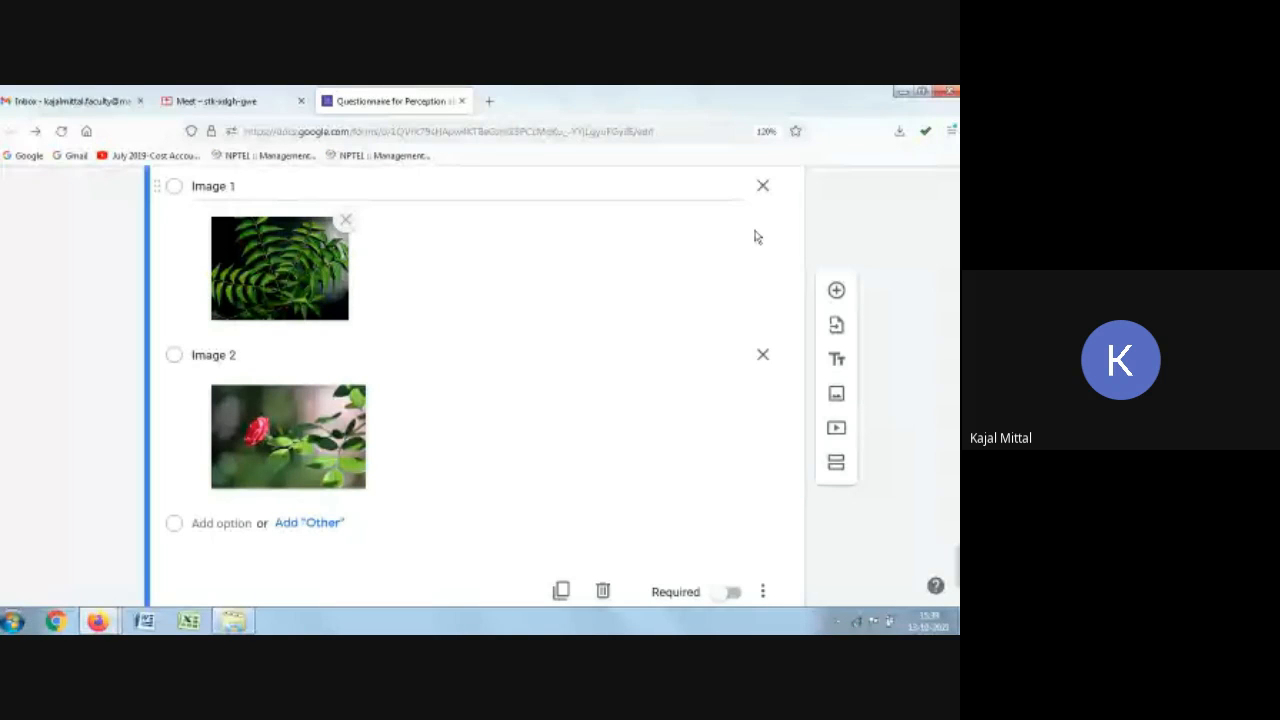
Step: Search YouTube for herbal plants and insert the video "HERBAL MEDICINE | GARDEN PLANTS | GARDENING PHILIPPINES" below the Neem plant question
scroll(849, 256, "down", 1)
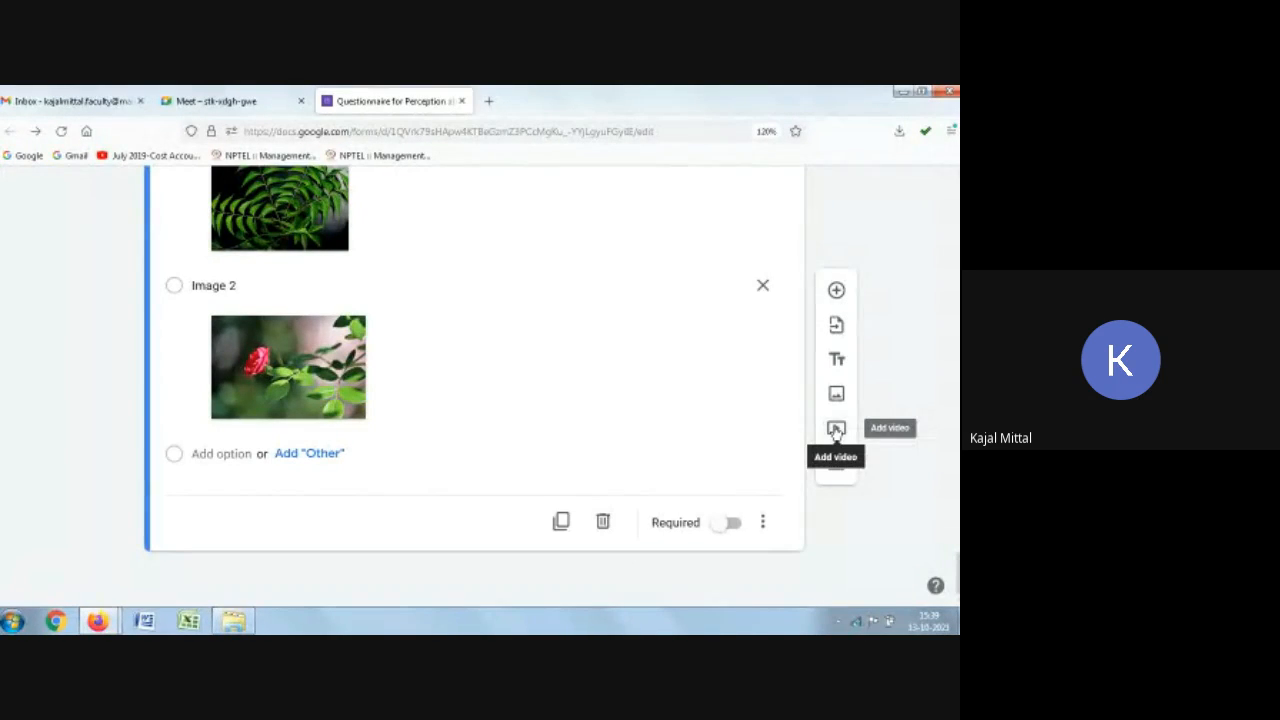
left_click(836, 430)
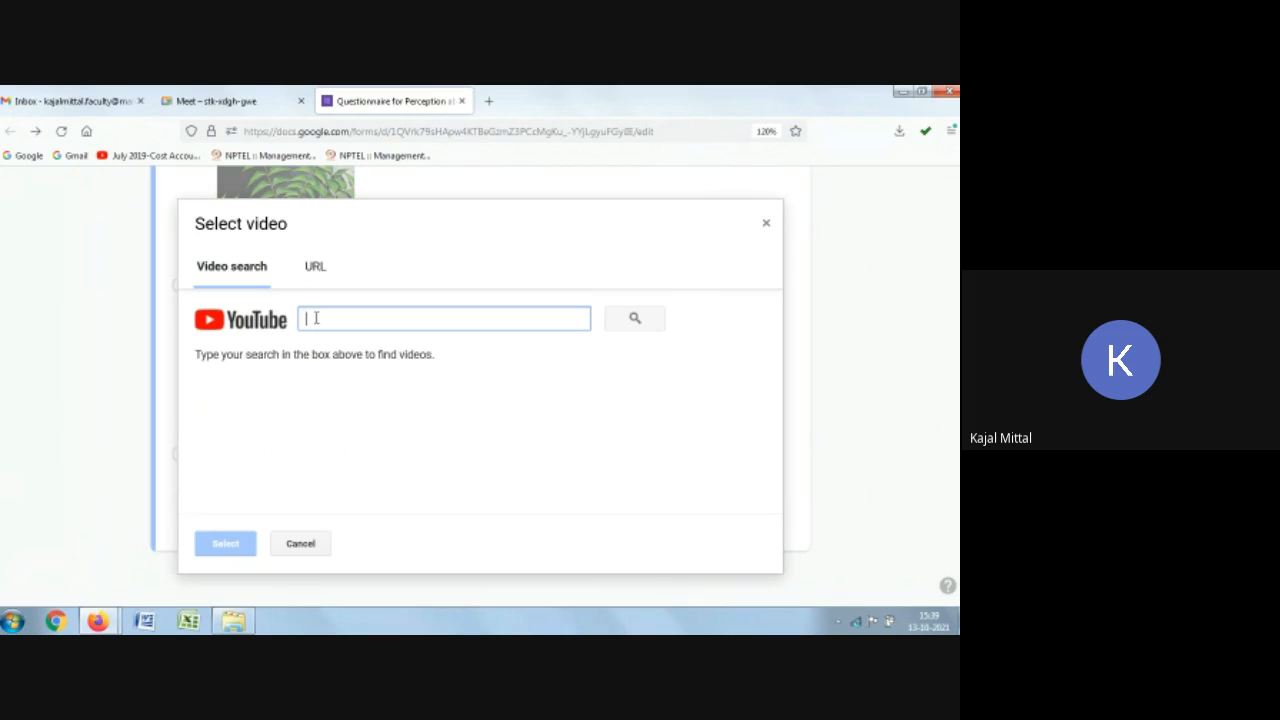
type("harhe")
key("BackSpace")
key("BackSpace")
key("BackSpace")
key("BackSpace")
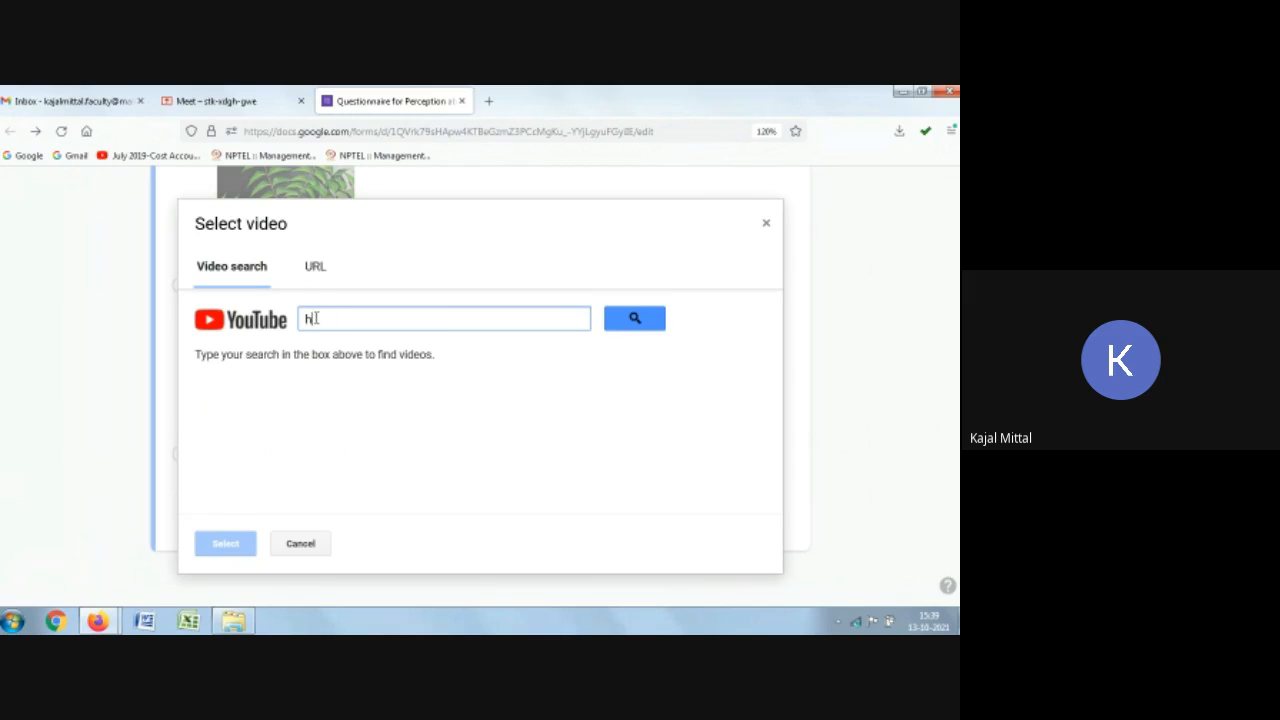
type("erbal plants")
left_click(632, 318)
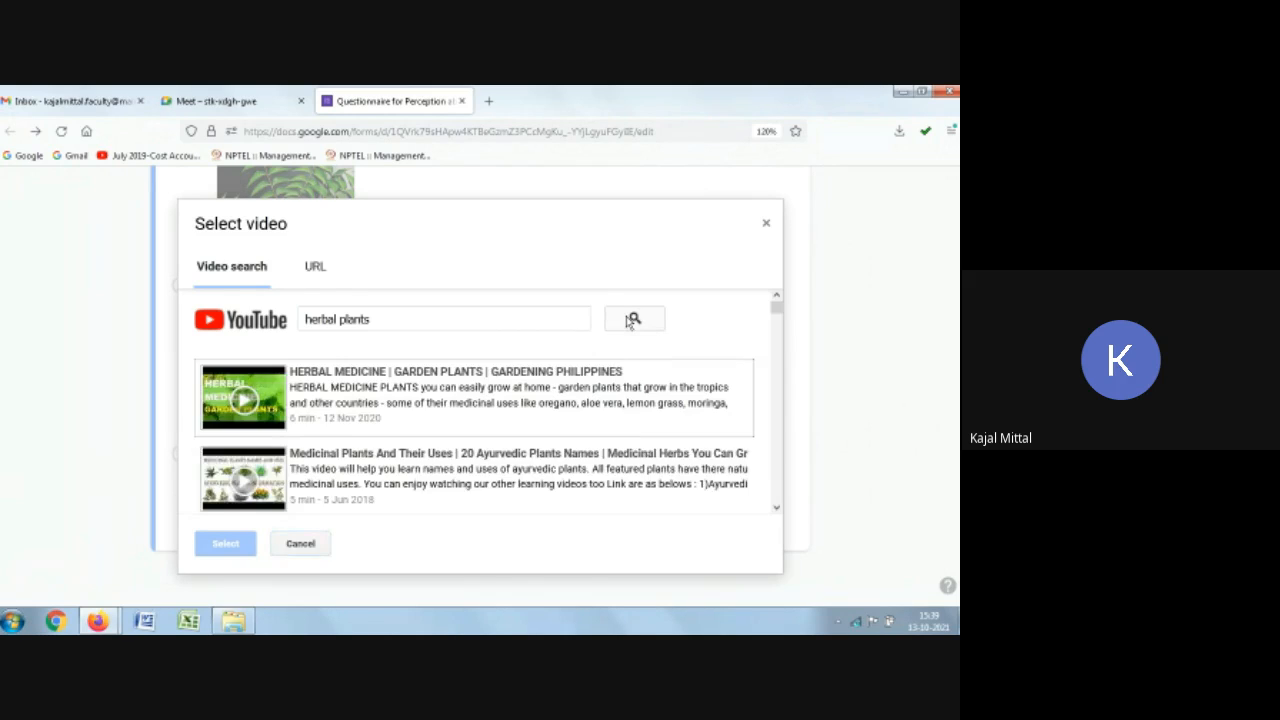
left_click(413, 391)
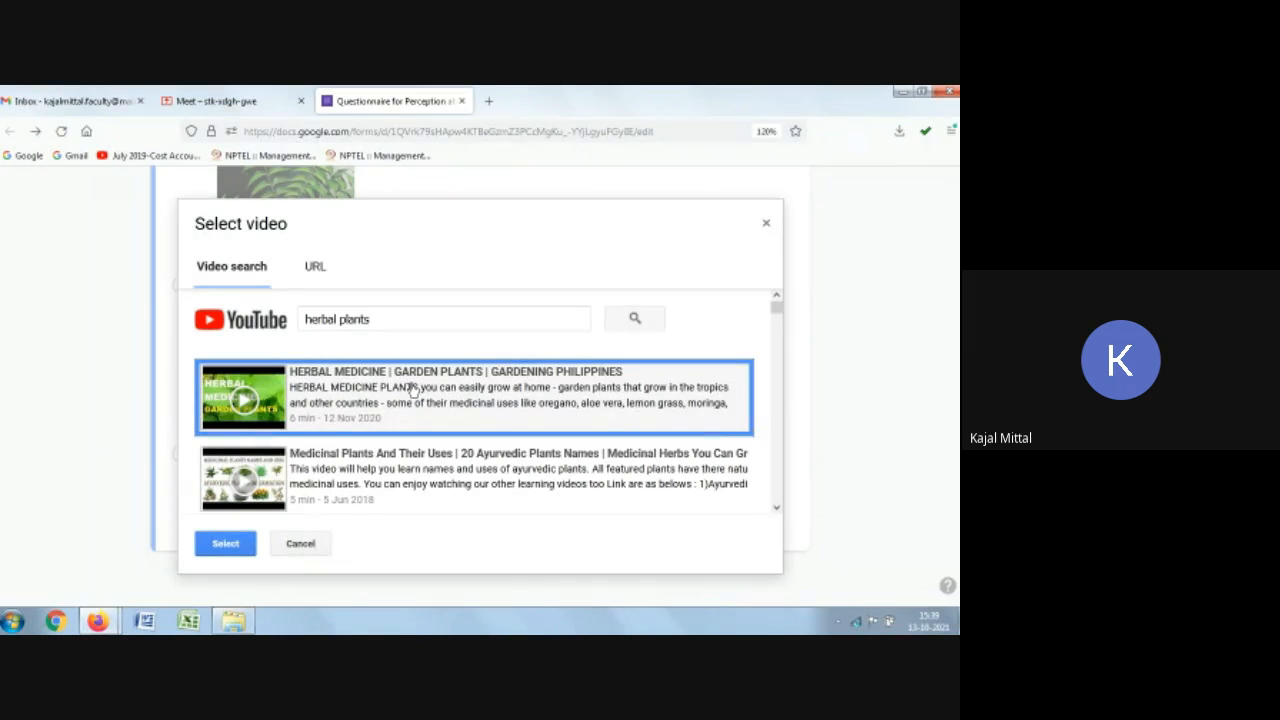
left_click(232, 546)
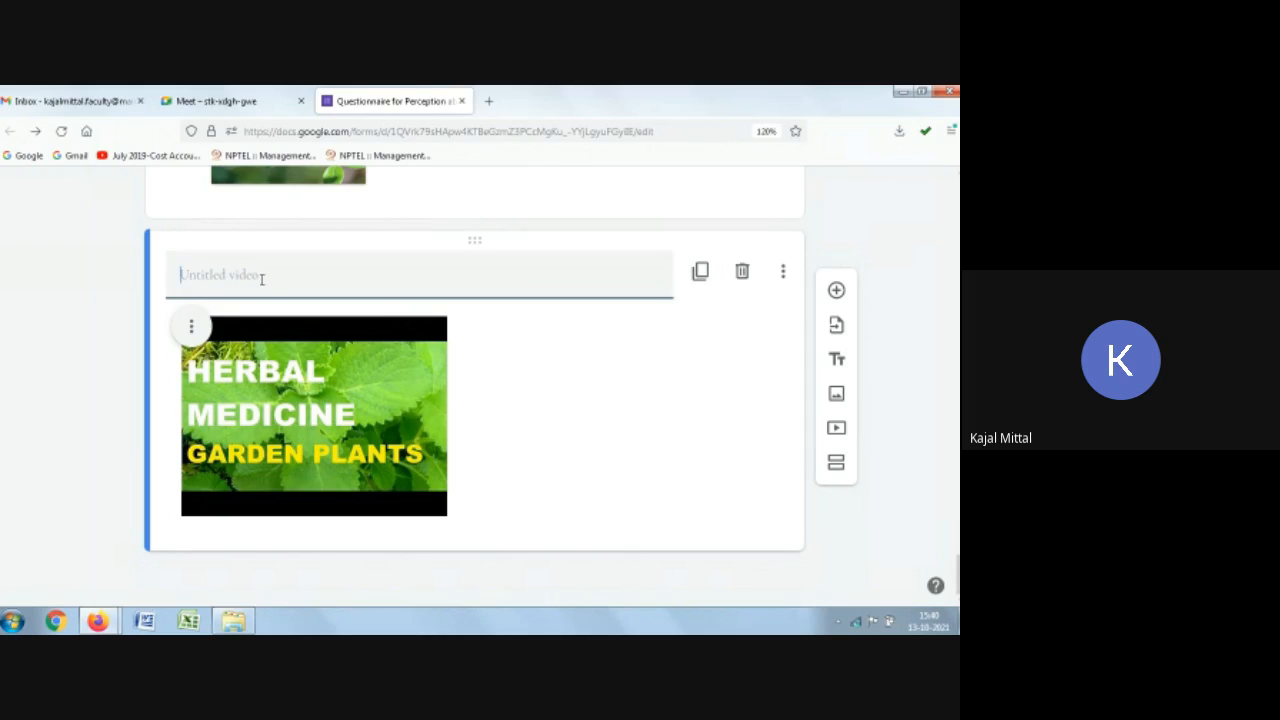
Step: Title the video block "Watch this 6 minutes video and answer the following questions" and center the video
type("Watch this ")
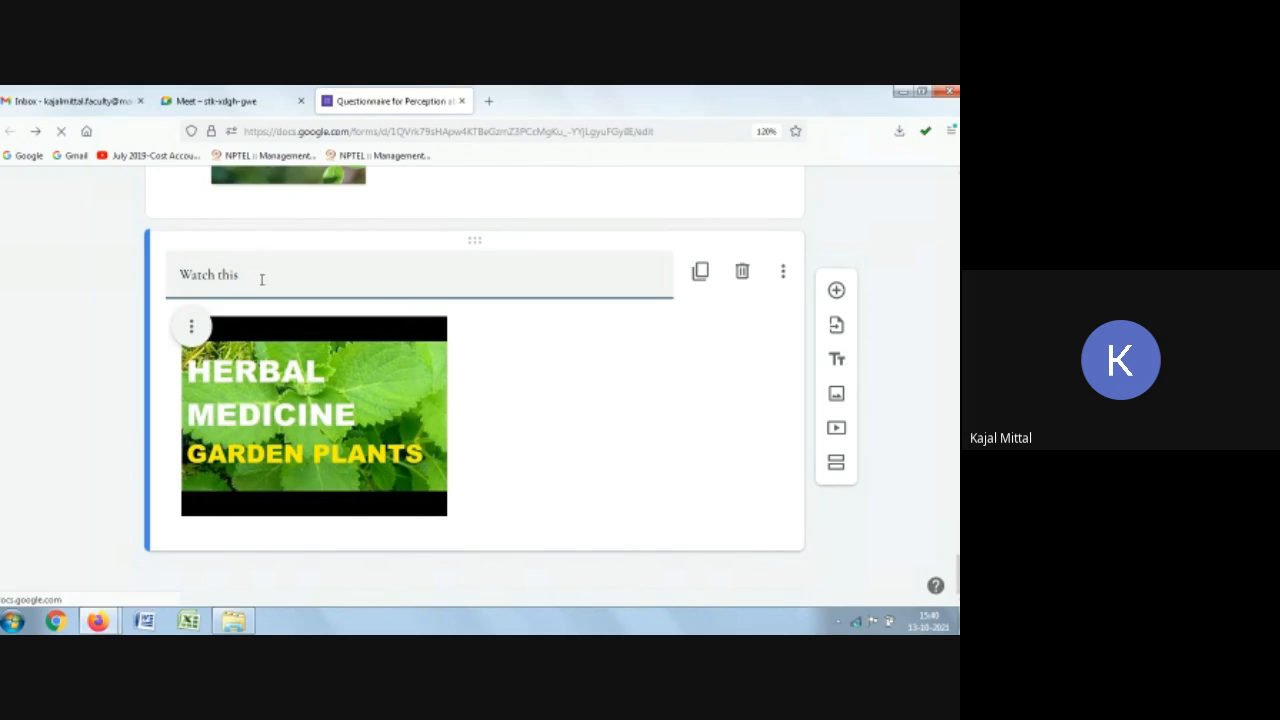
type("6 minutes video")
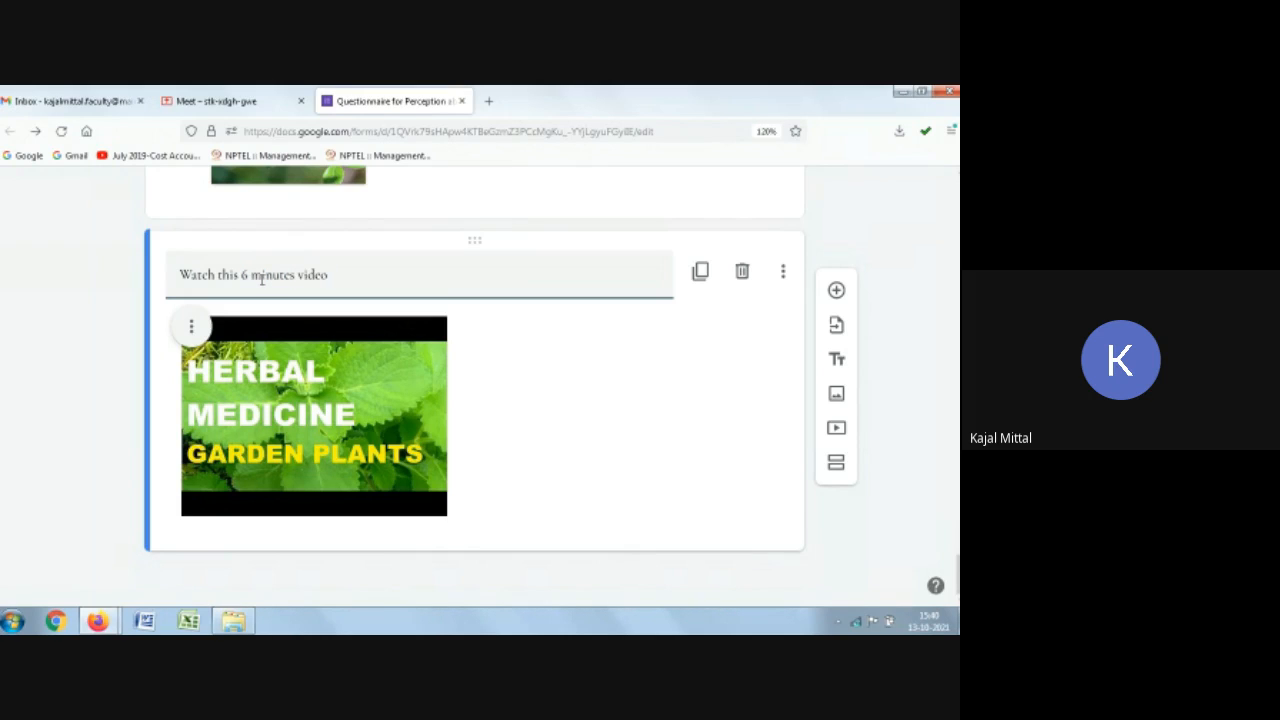
type(" and answer the following")
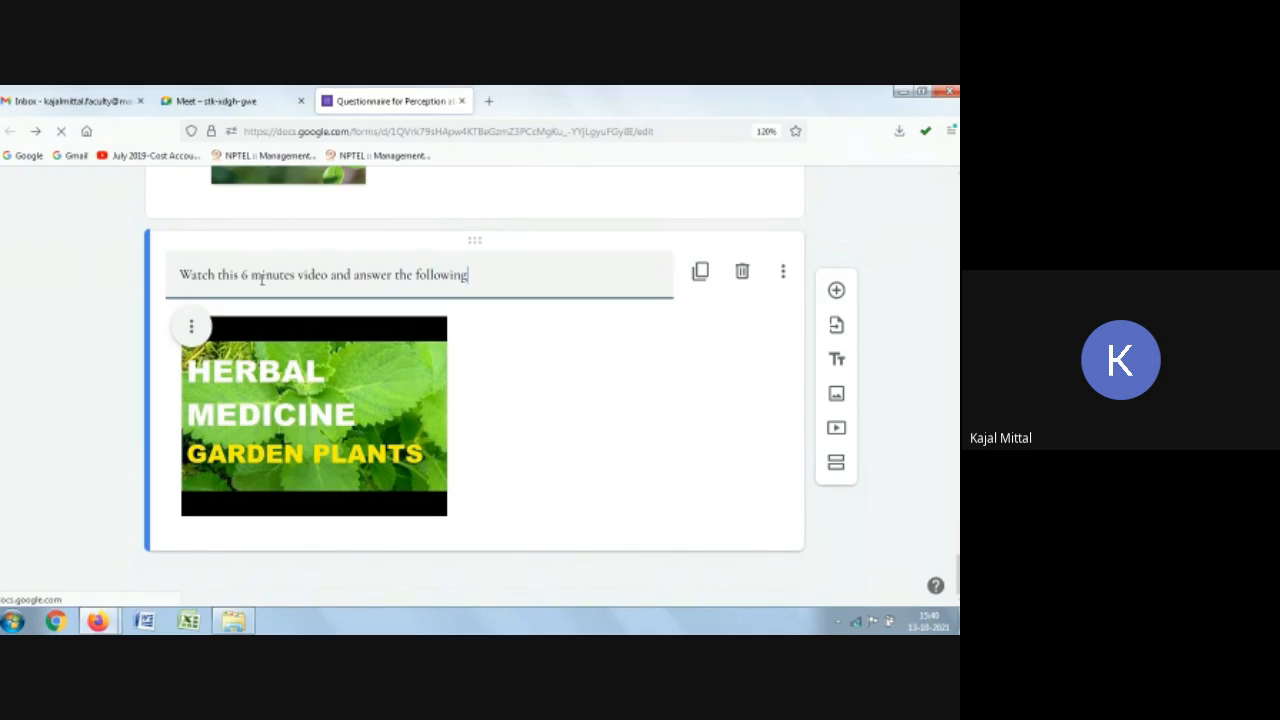
type(" questions")
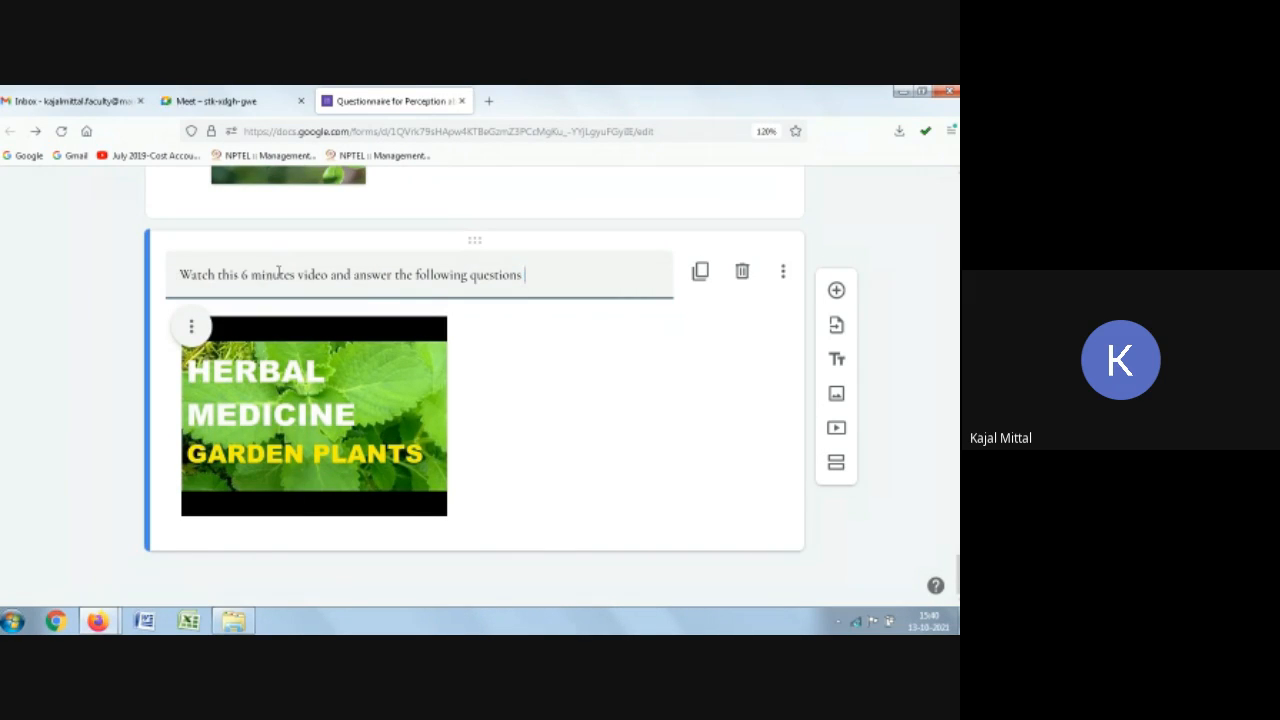
left_click(196, 328)
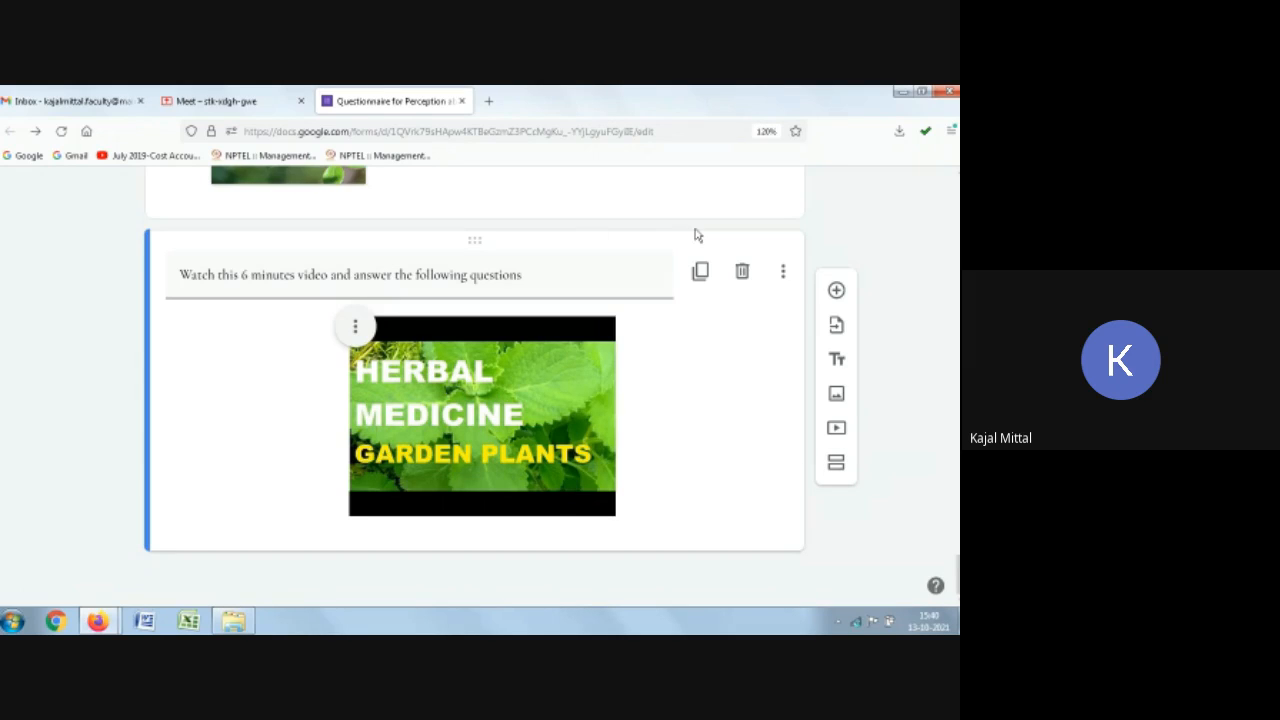
Step: Add a question below the video reading "Pls watch the above video and mention ur opinon about herbal medicines"
left_click(836, 291)
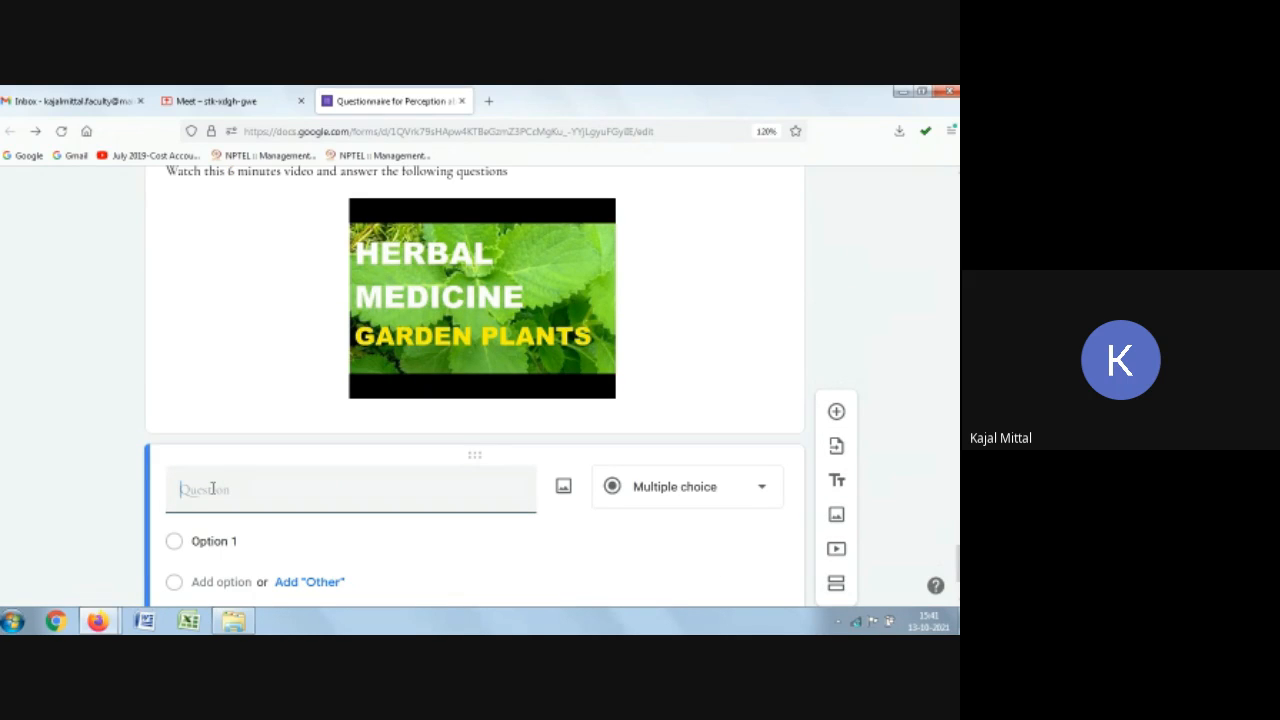
type("Pls write")
type("ch the above m")
key("BackSpace")
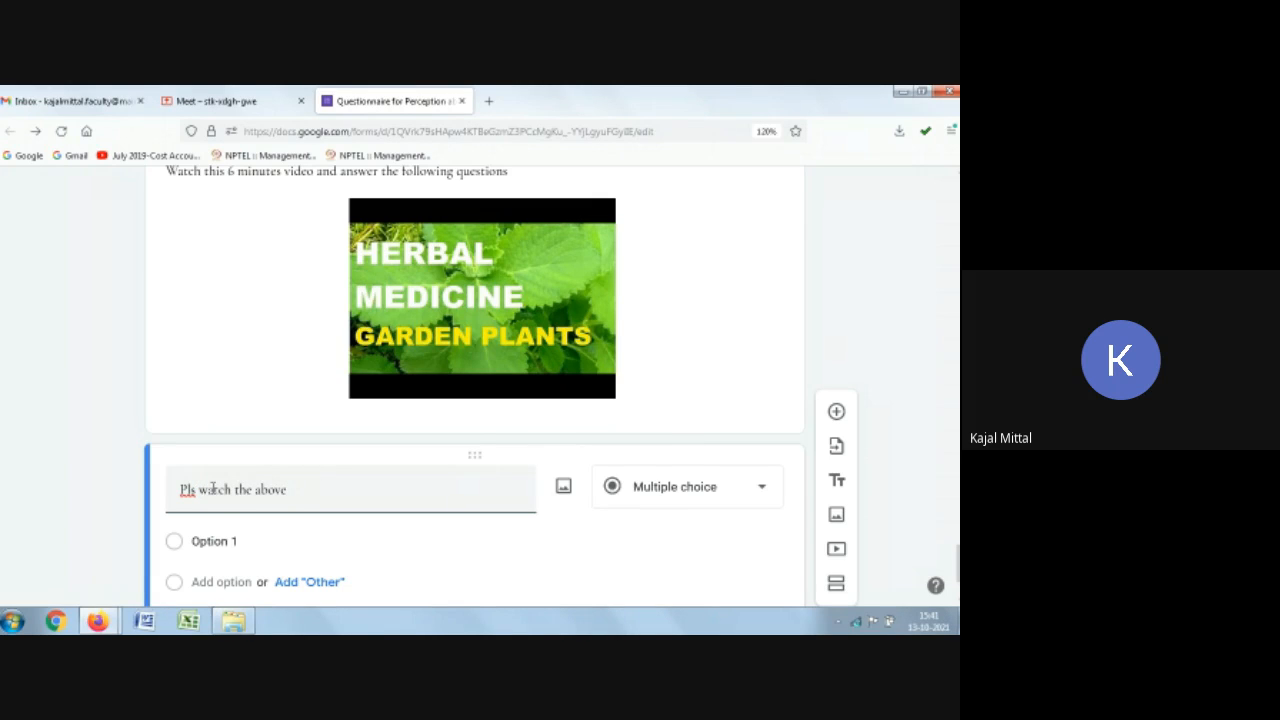
type("vi")
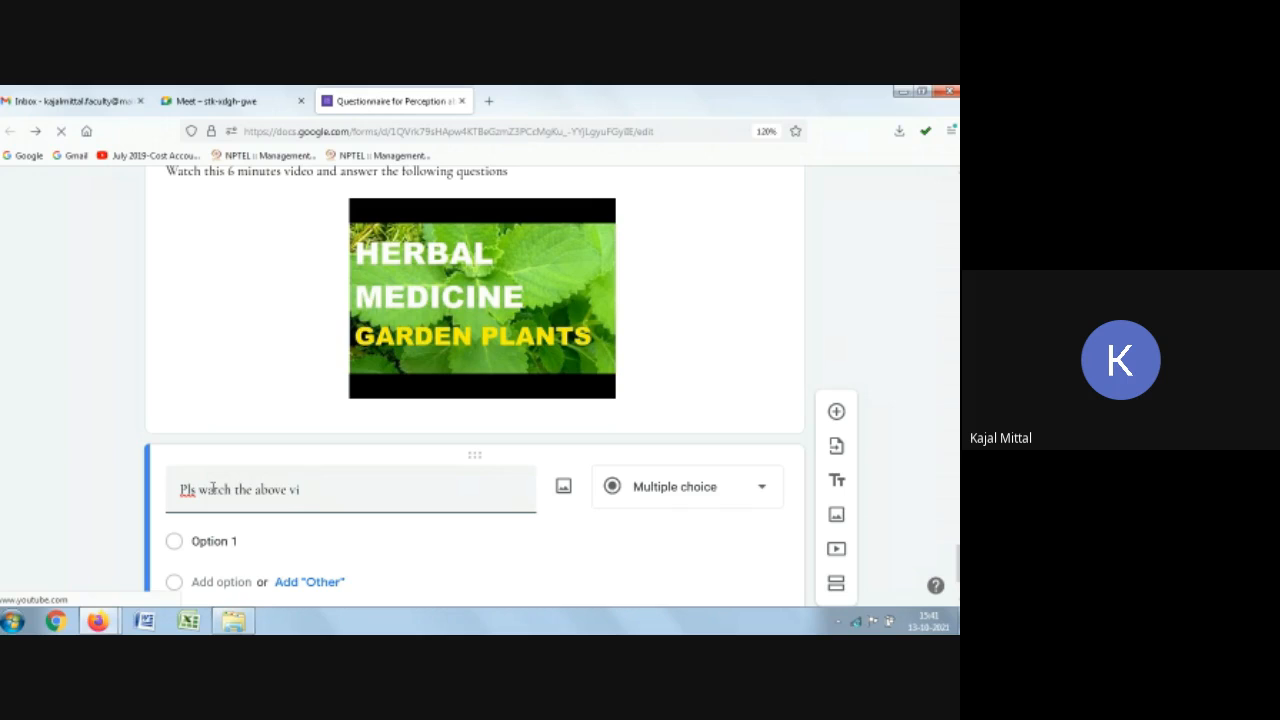
type("deo and")
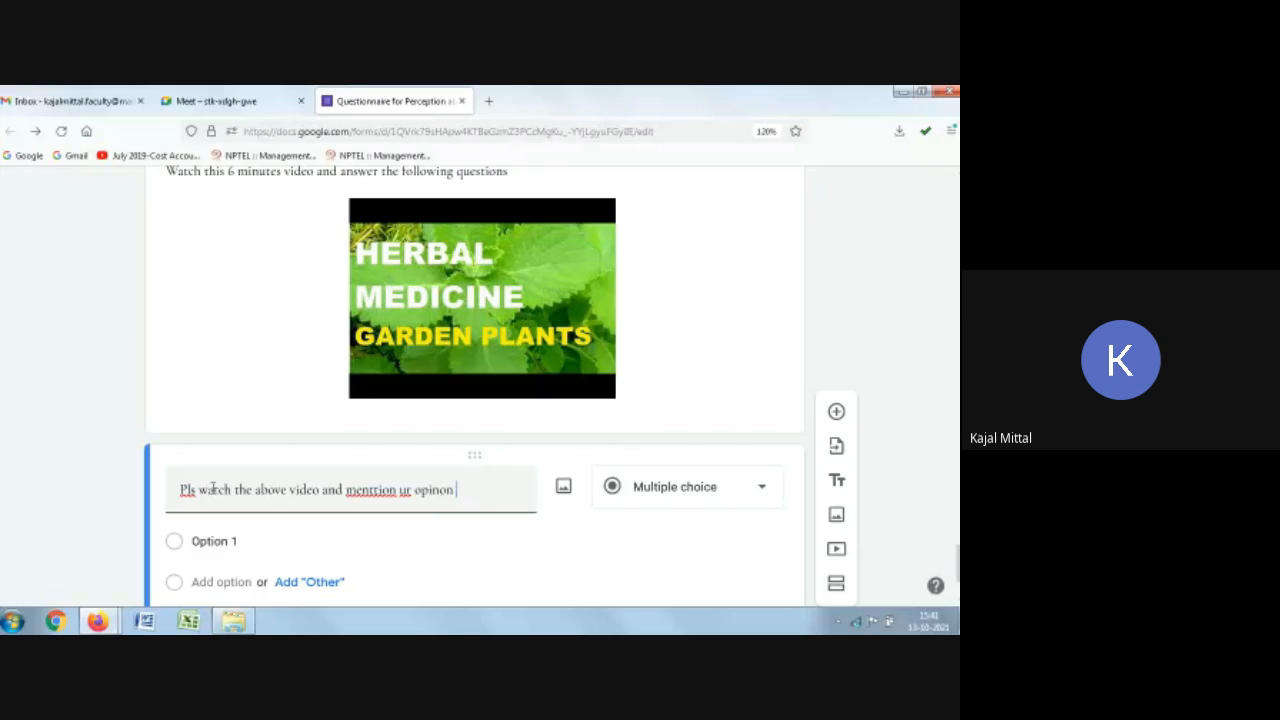
type("aboit herbal md")
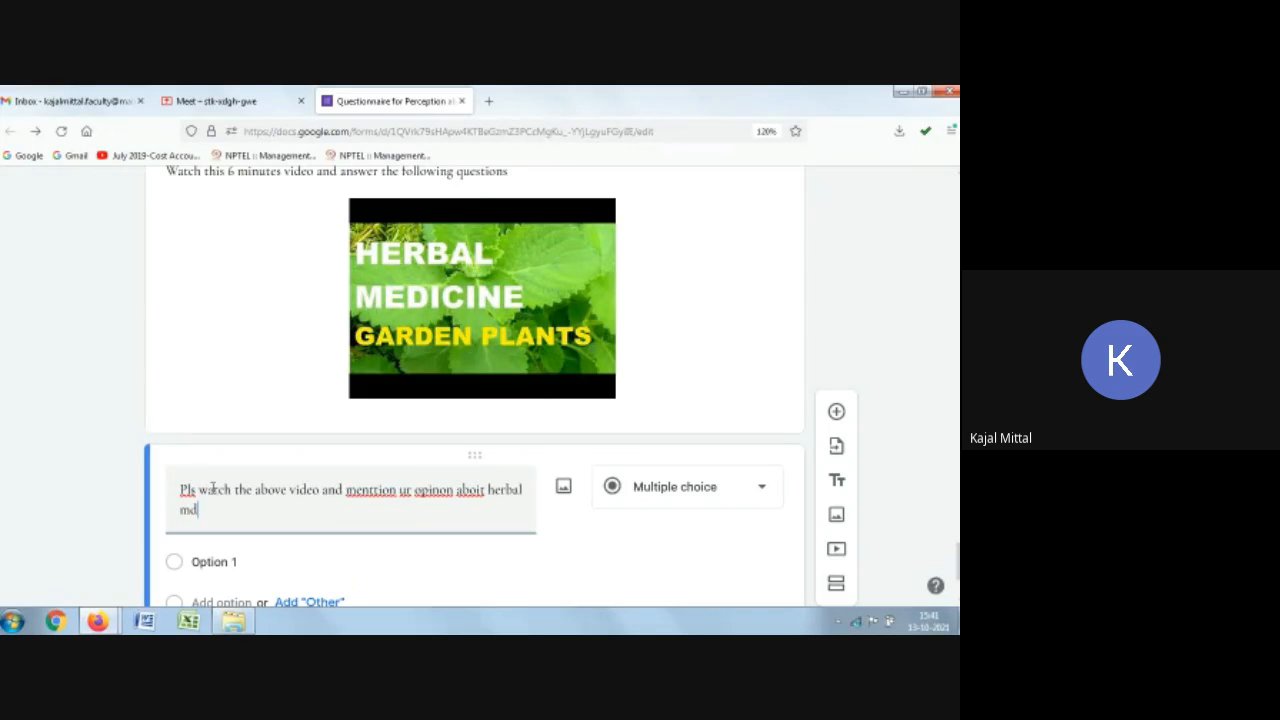
key("BackSpace")
type("edicines")
Step: Fix the question's spelling to read "Pls watch the above video and mention your opinion about herbal medicines"
left_click(375, 492)
key("BackSpace")
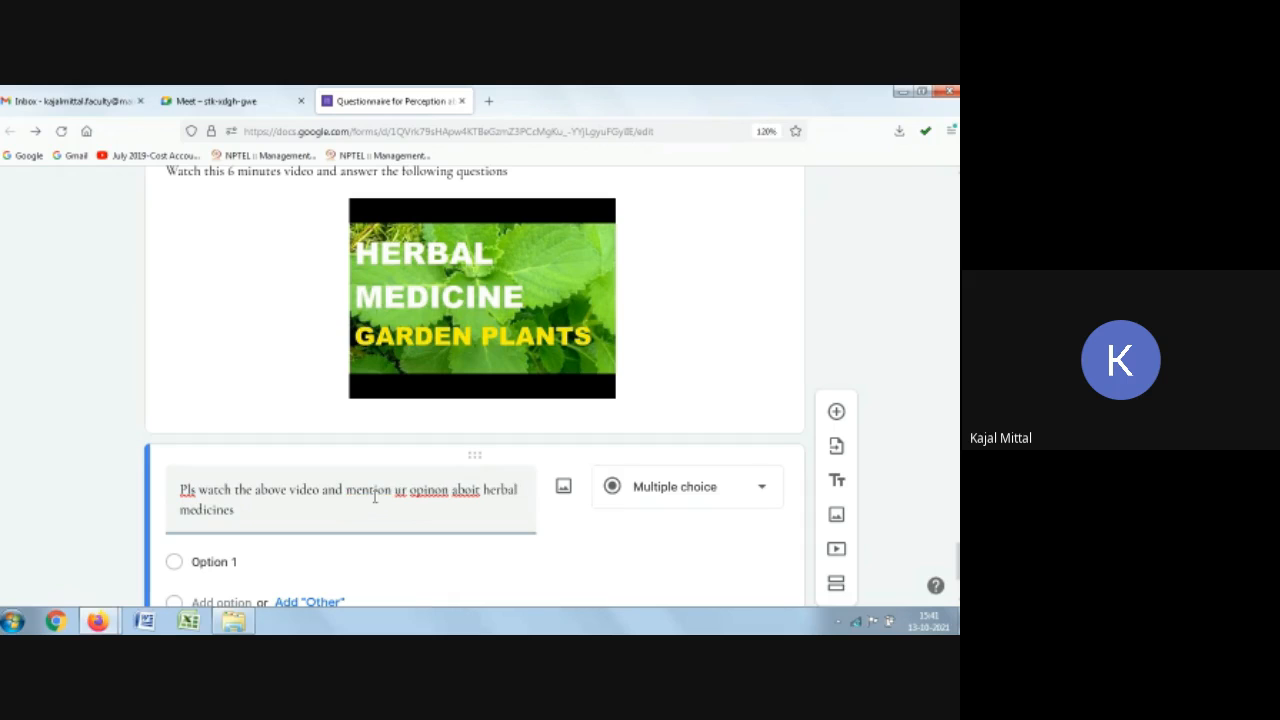
left_click(475, 490)
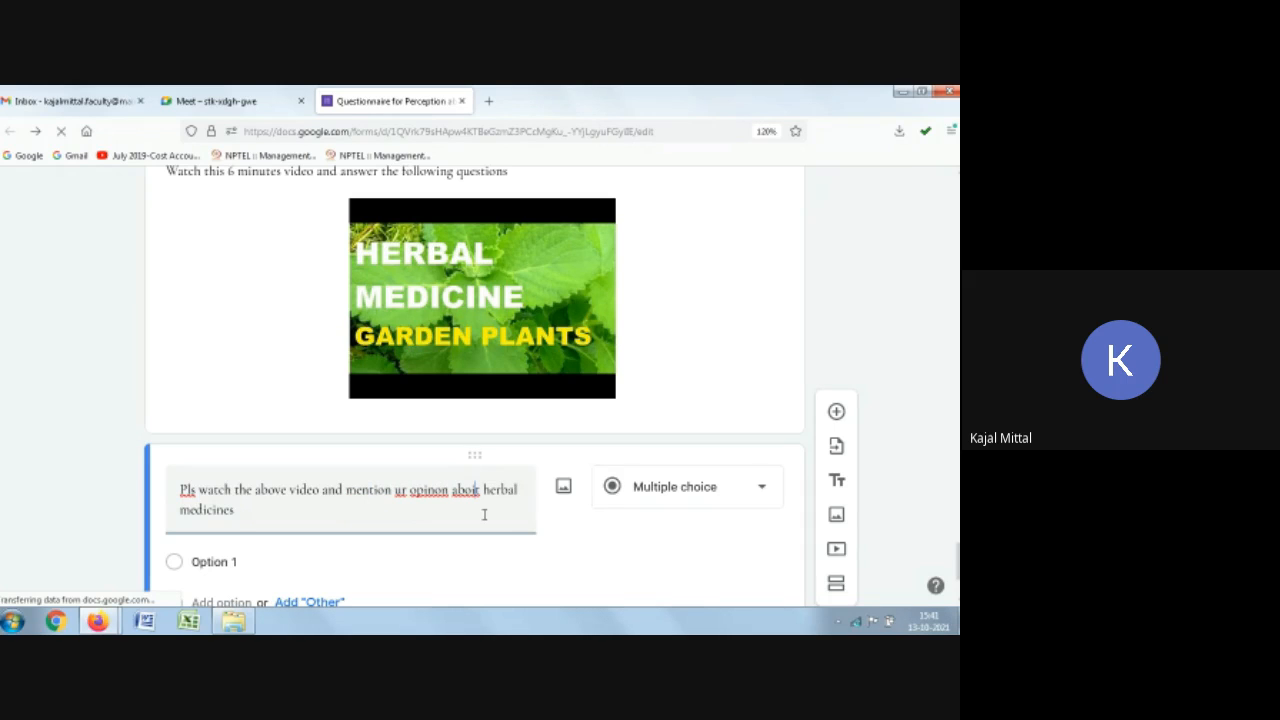
key("BackSpace")
type("u")
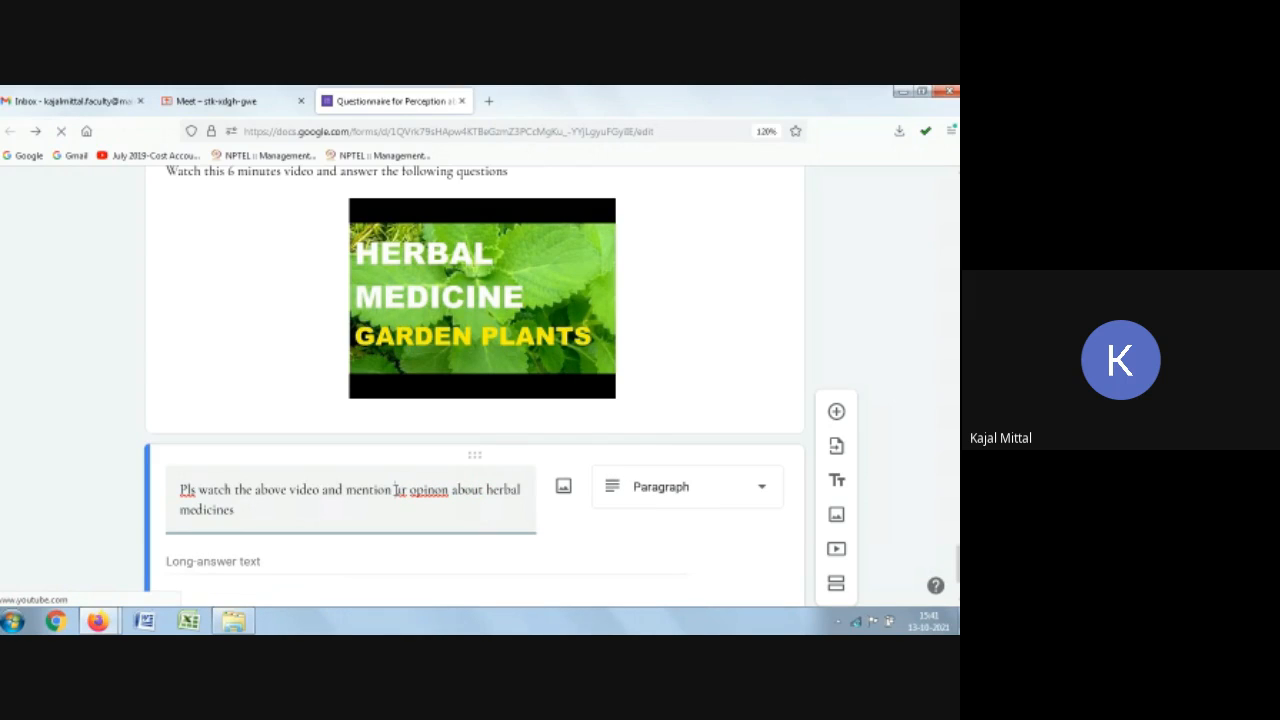
type("You")
left_click(448, 488)
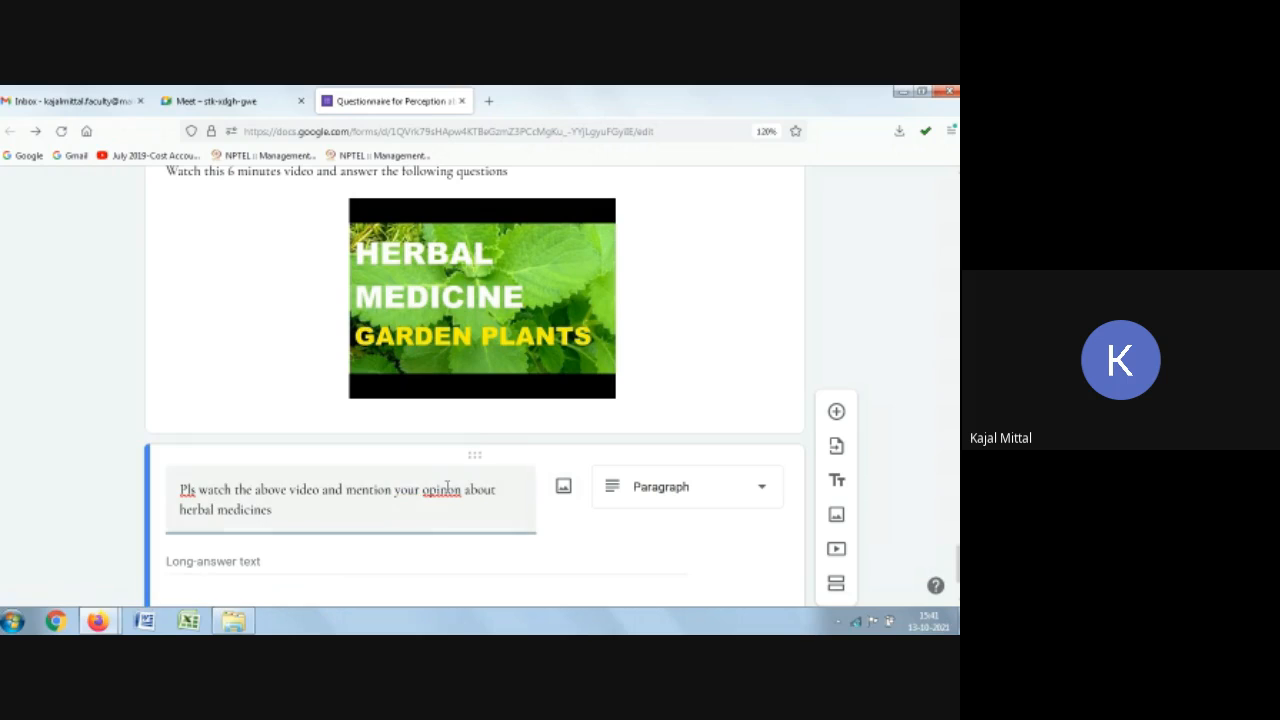
type("i")
Step: Scroll back through the form to the top to review the questions and heading blocks
scroll(436, 413, "down", 2)
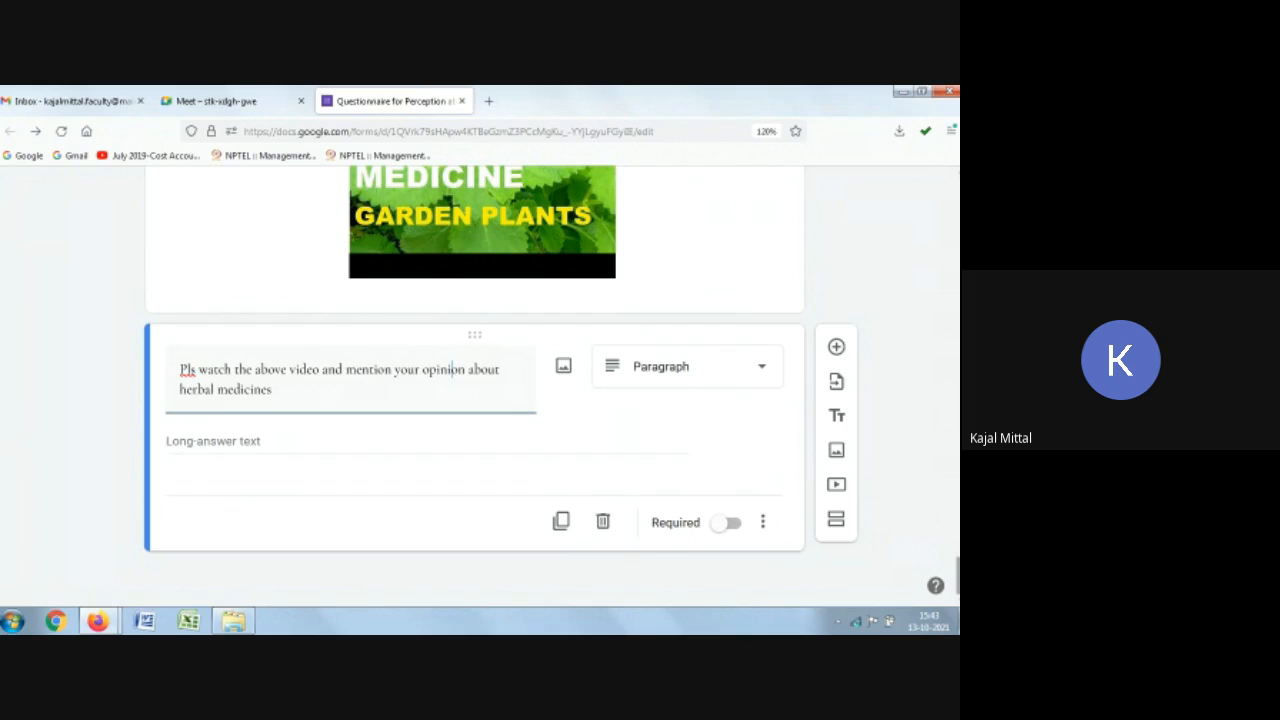
scroll(957, 578, "up", 1)
left_click_drag(957, 575, 957, 265)
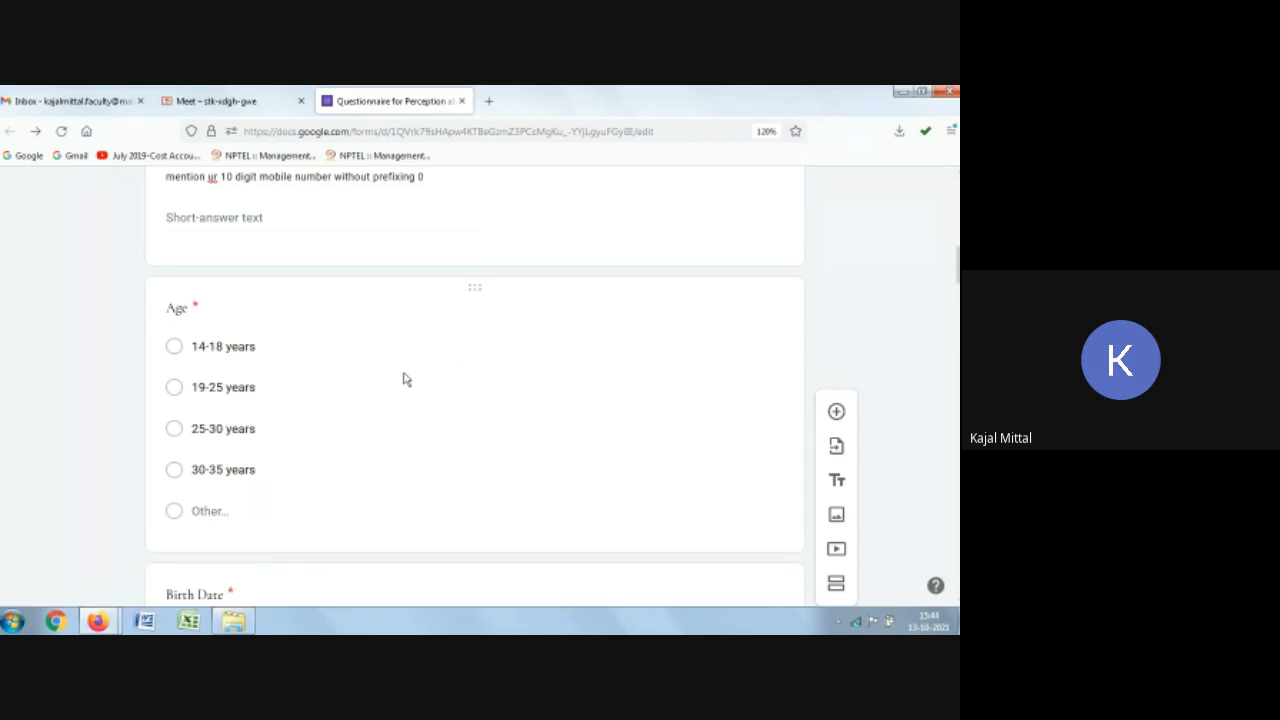
scroll(610, 497, "down", 3)
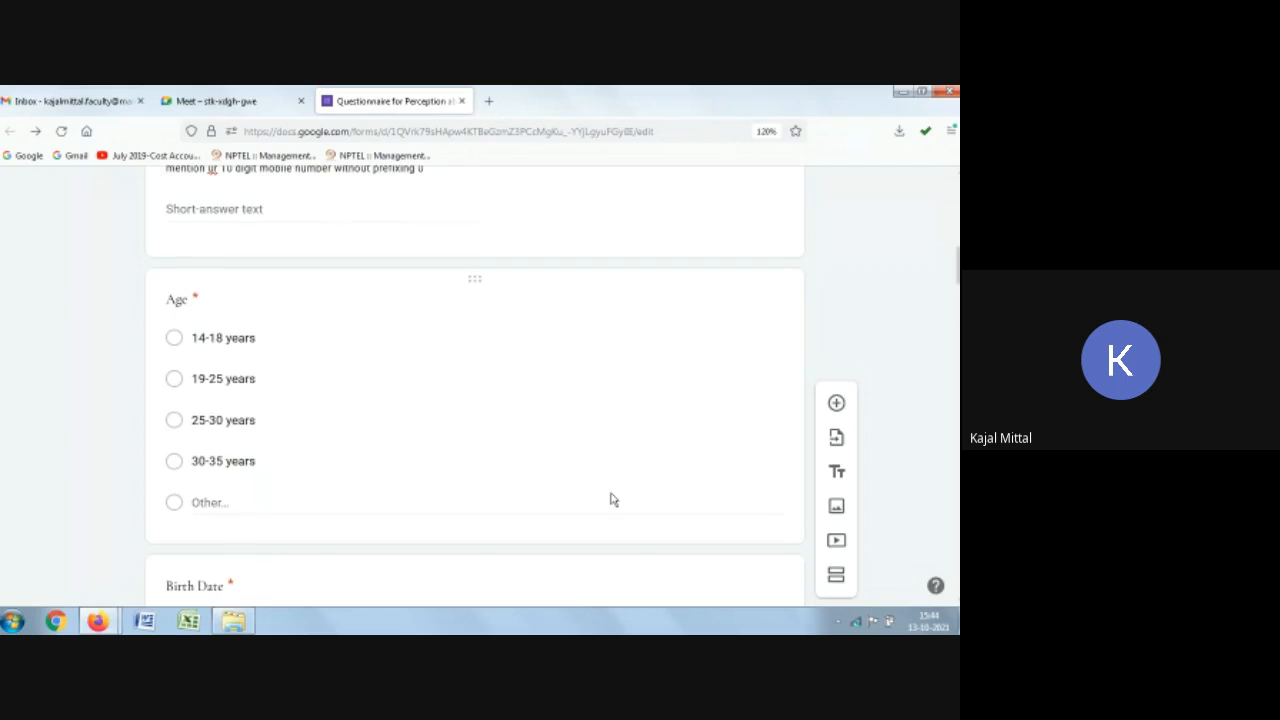
scroll(612, 490, "up", 2)
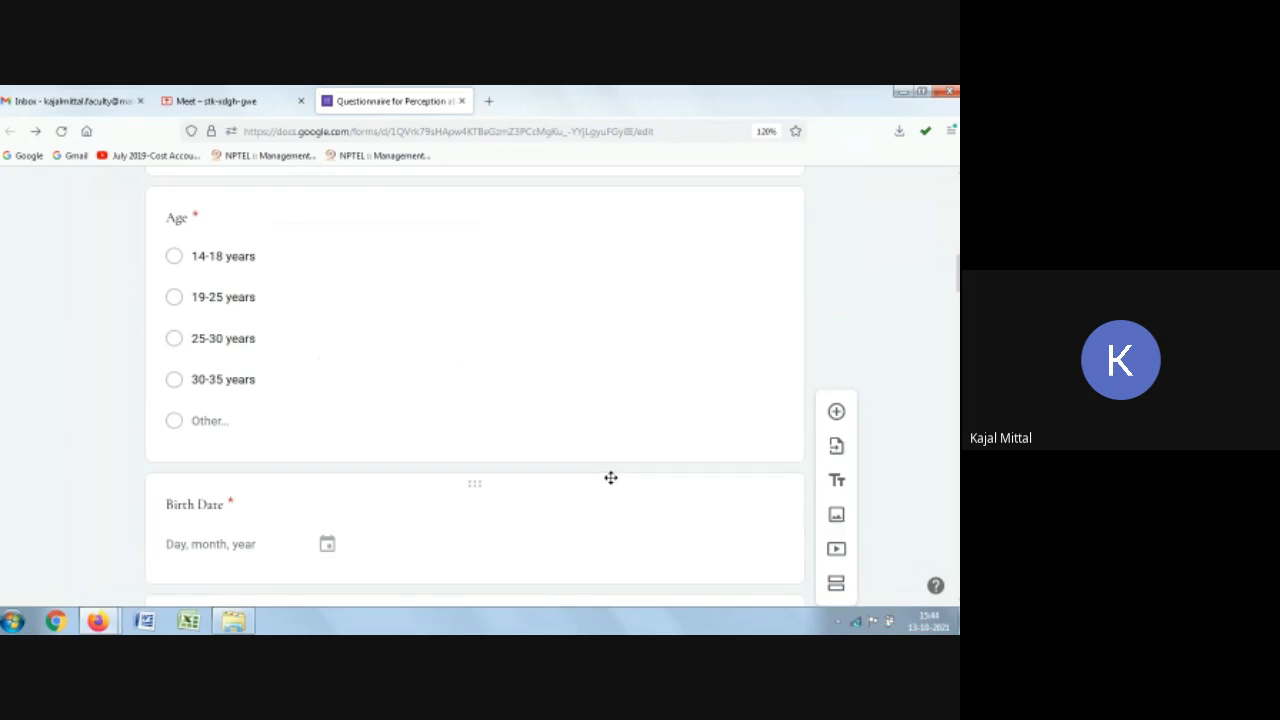
scroll(685, 437, "down", 2)
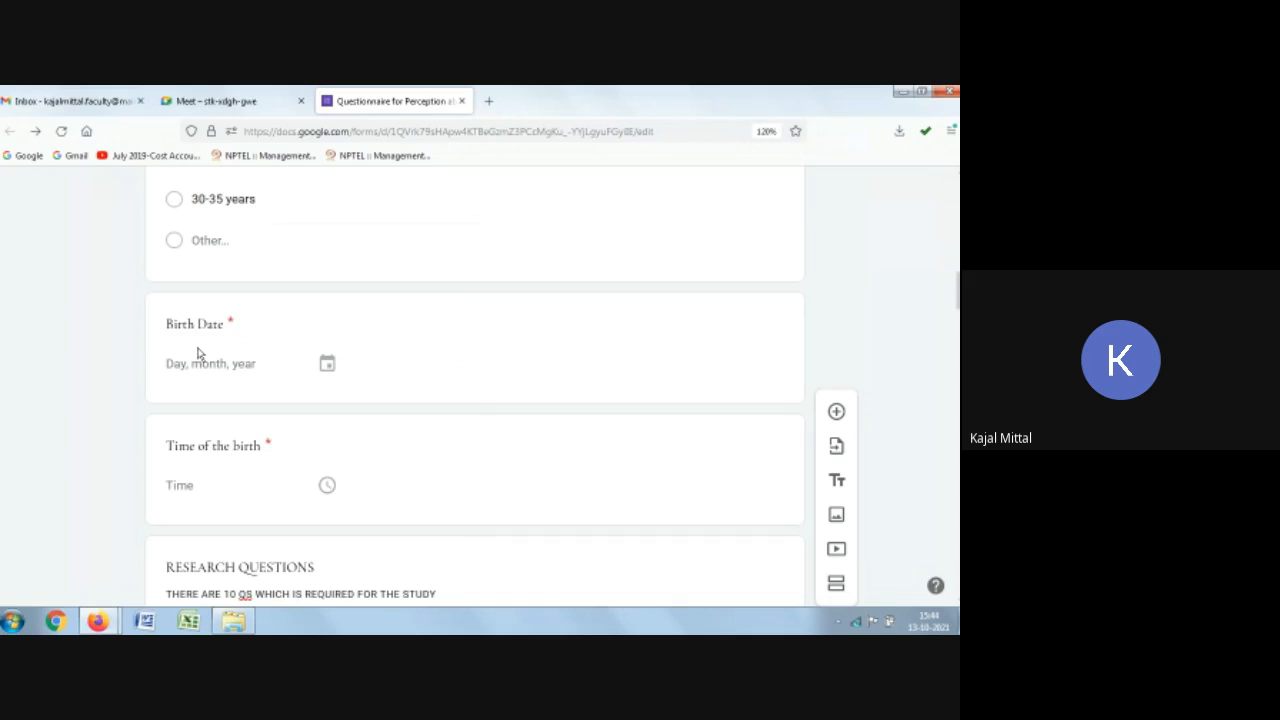
scroll(195, 356, "down", 2)
scroll(283, 438, "up", 5)
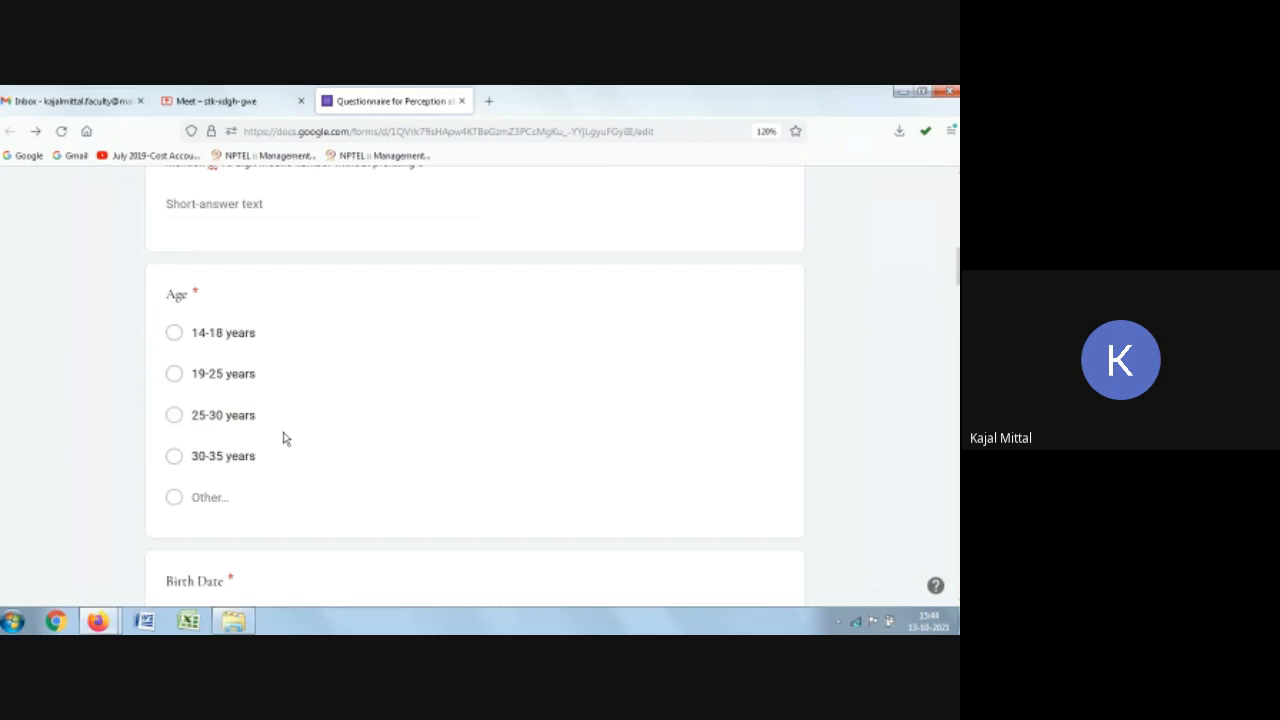
scroll(283, 438, "up", 10)
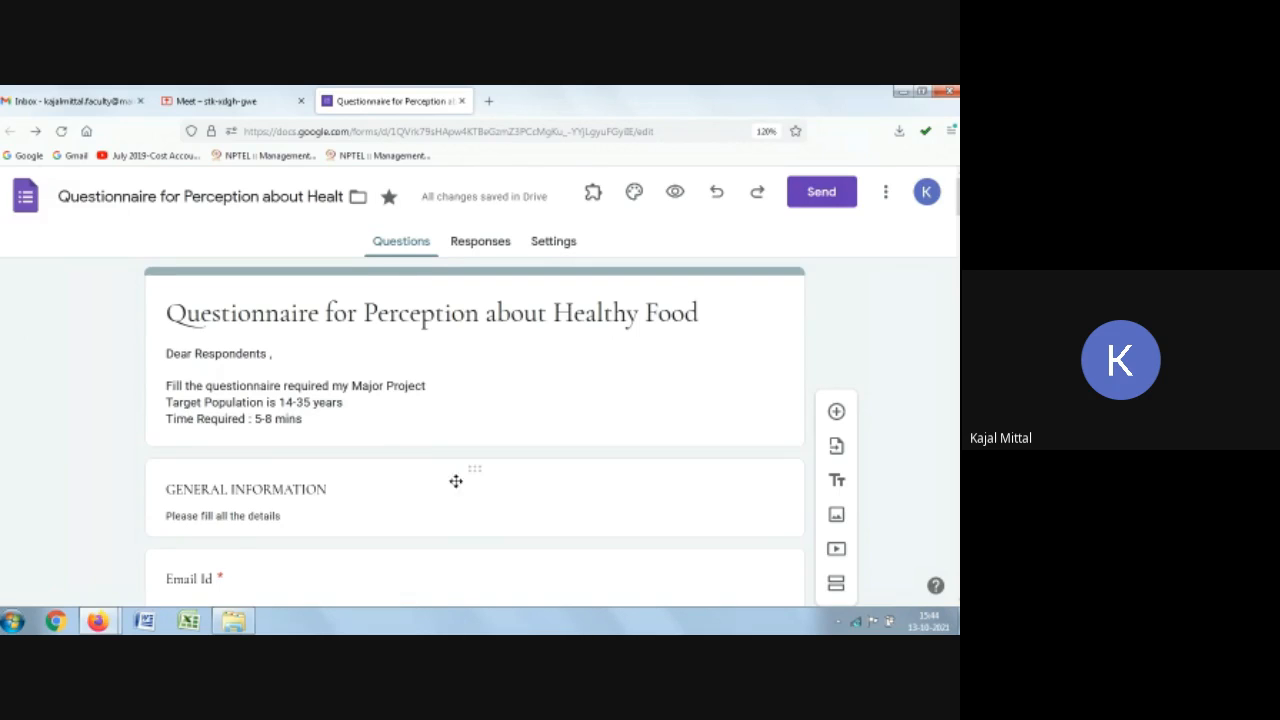
Step: Add a multiple-choice question reading "Are you a health conscious person" below the Time of the birth question
scroll(458, 484, "down", 1)
scroll(460, 487, "down", 5)
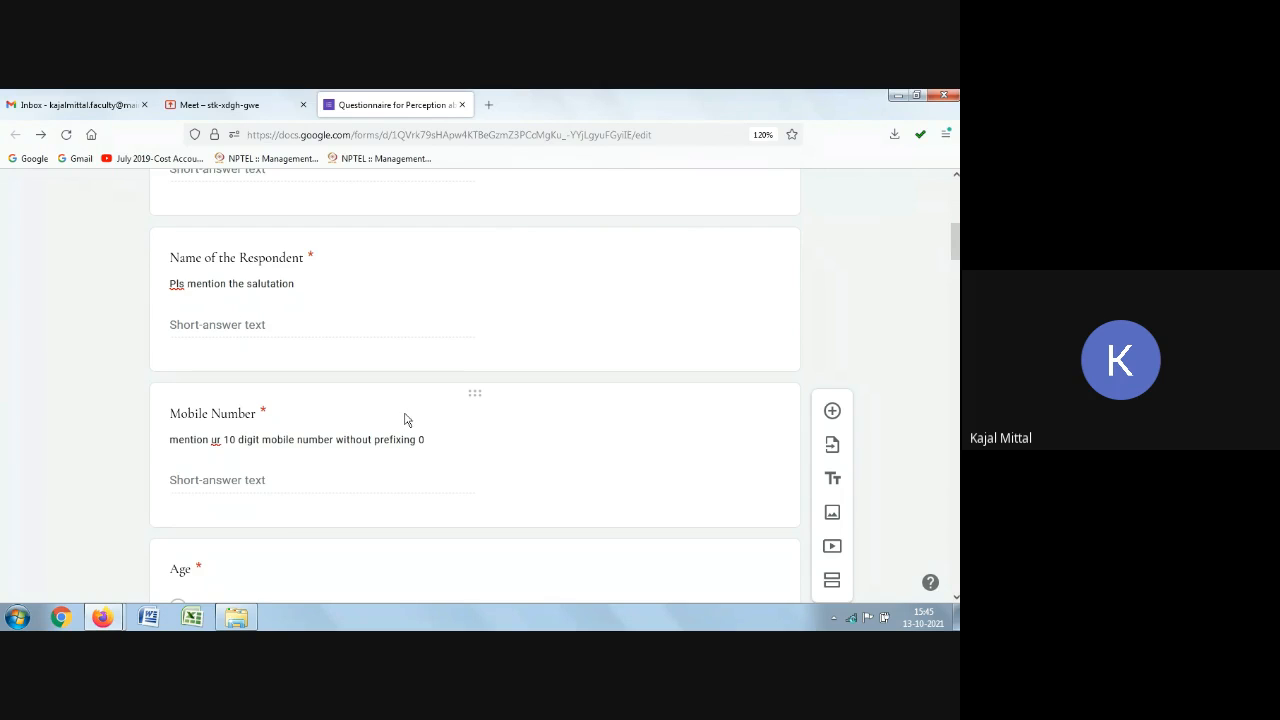
scroll(462, 394, "down", 4)
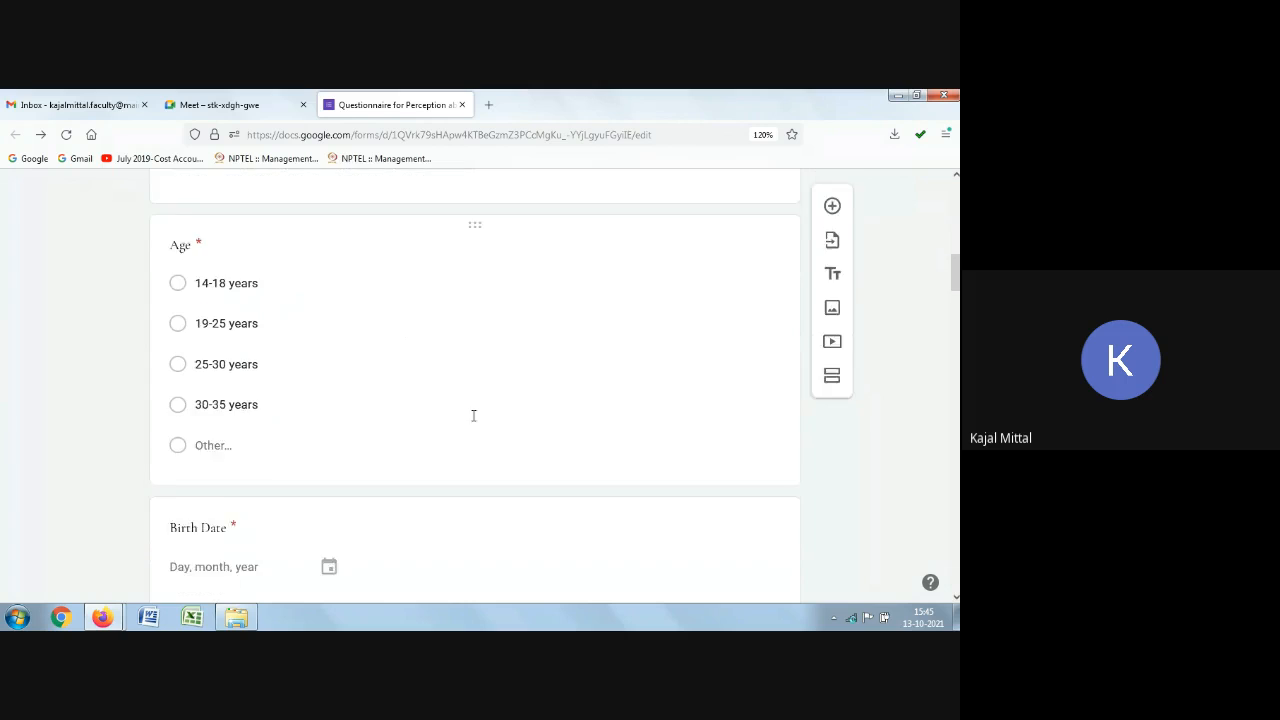
scroll(466, 430, "down", 3)
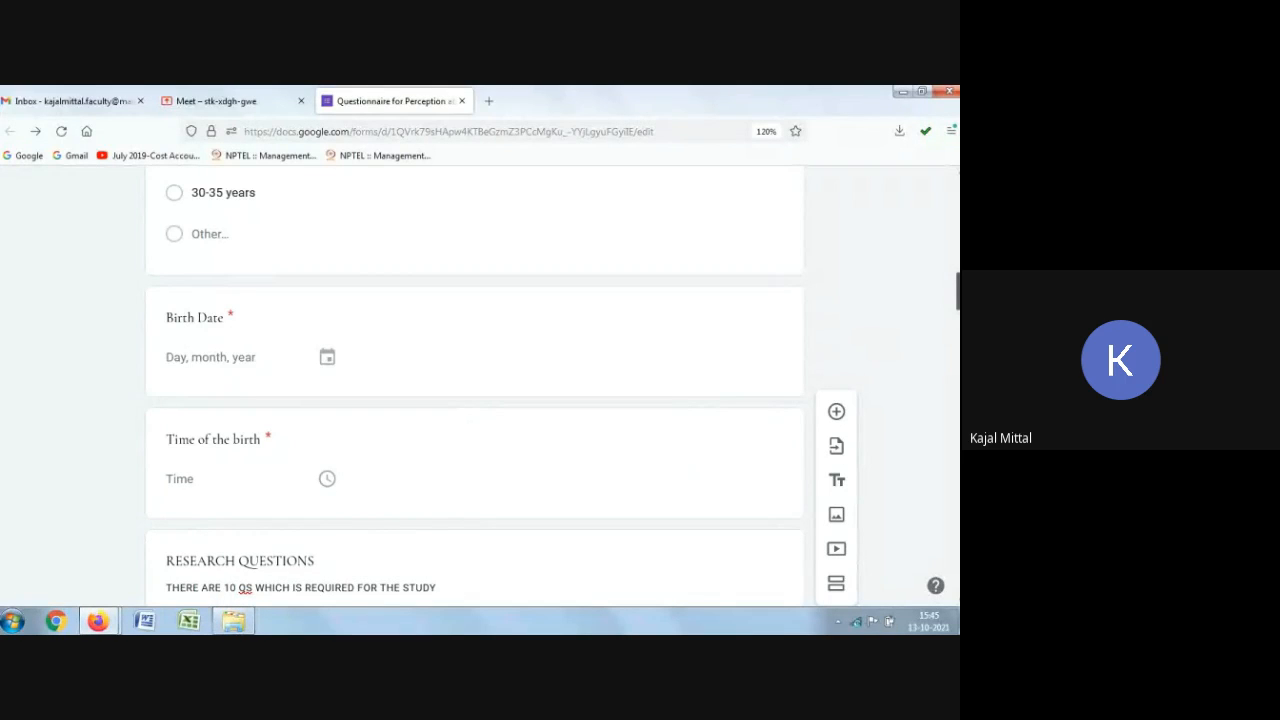
scroll(657, 420, "up", 5)
scroll(651, 422, "down", 3)
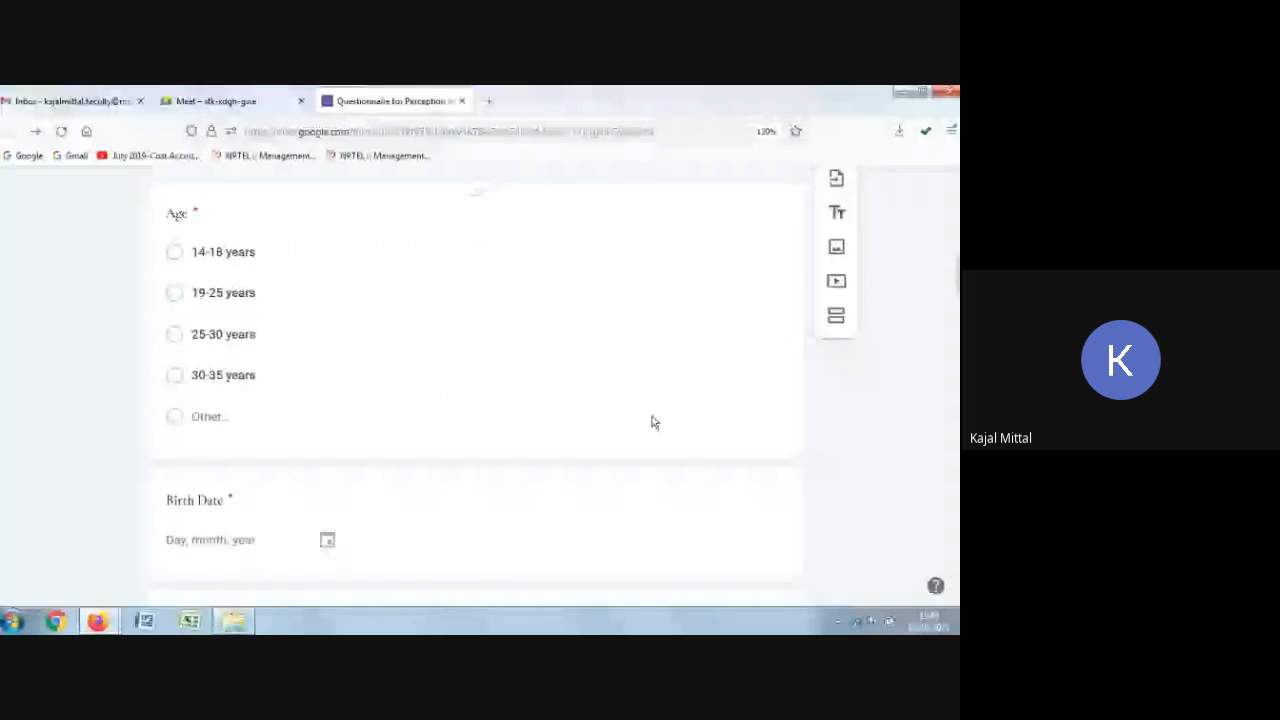
scroll(640, 430, "down", 3)
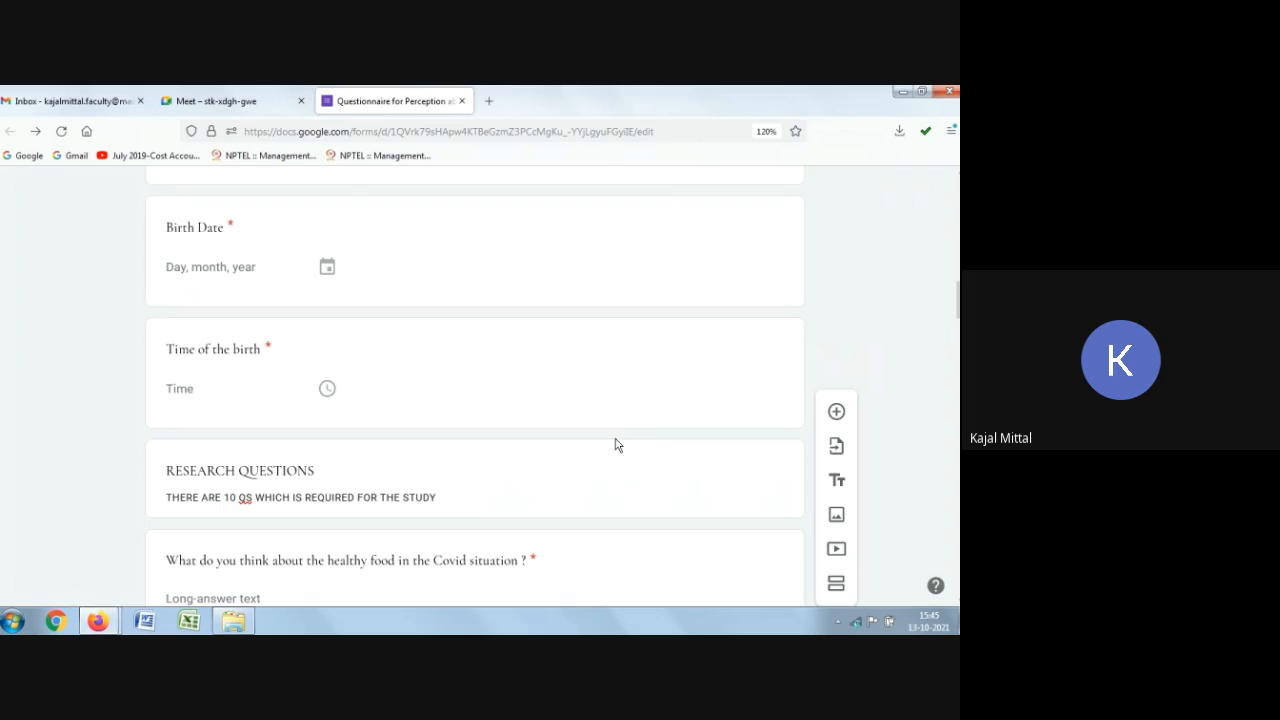
left_click(566, 400)
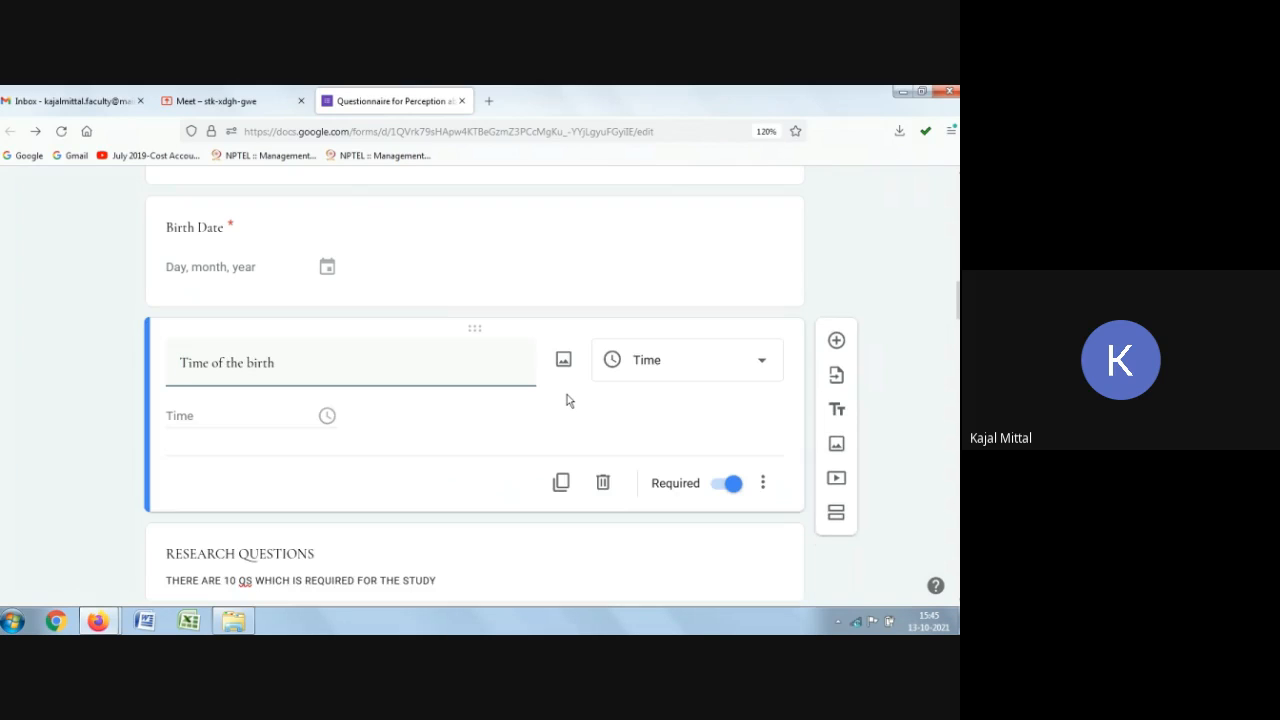
left_click(837, 341)
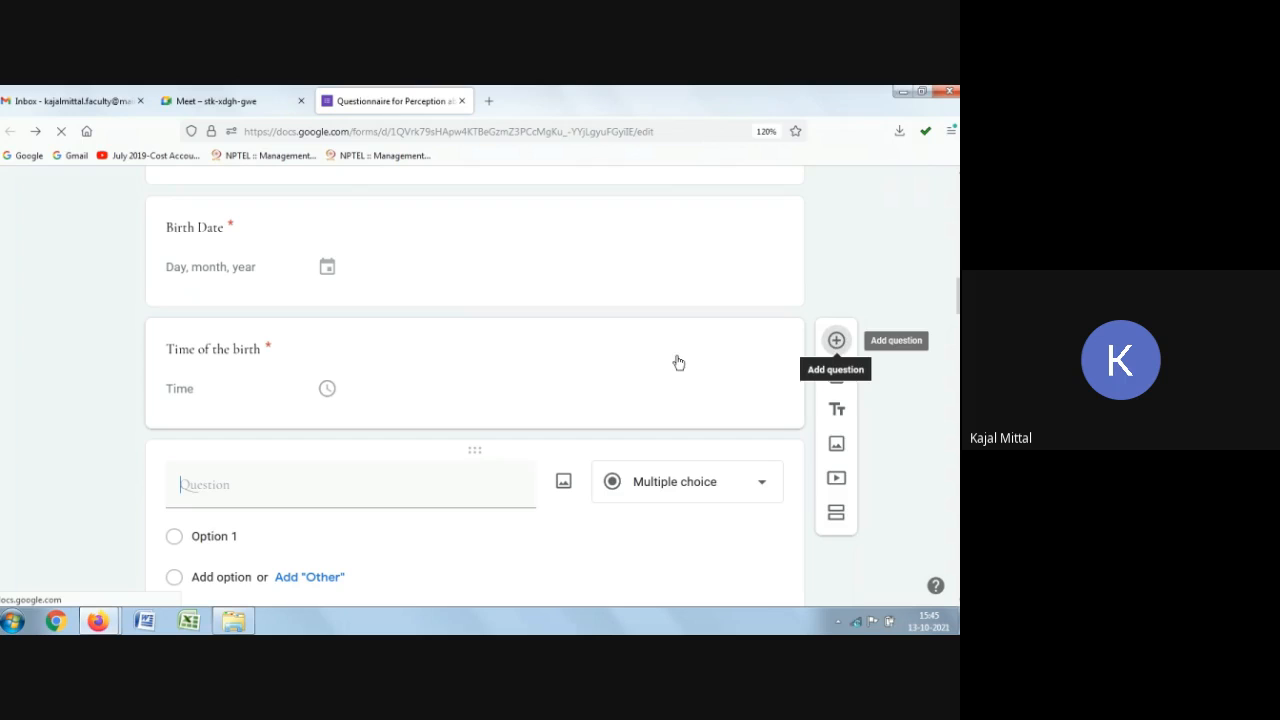
type("Ar")
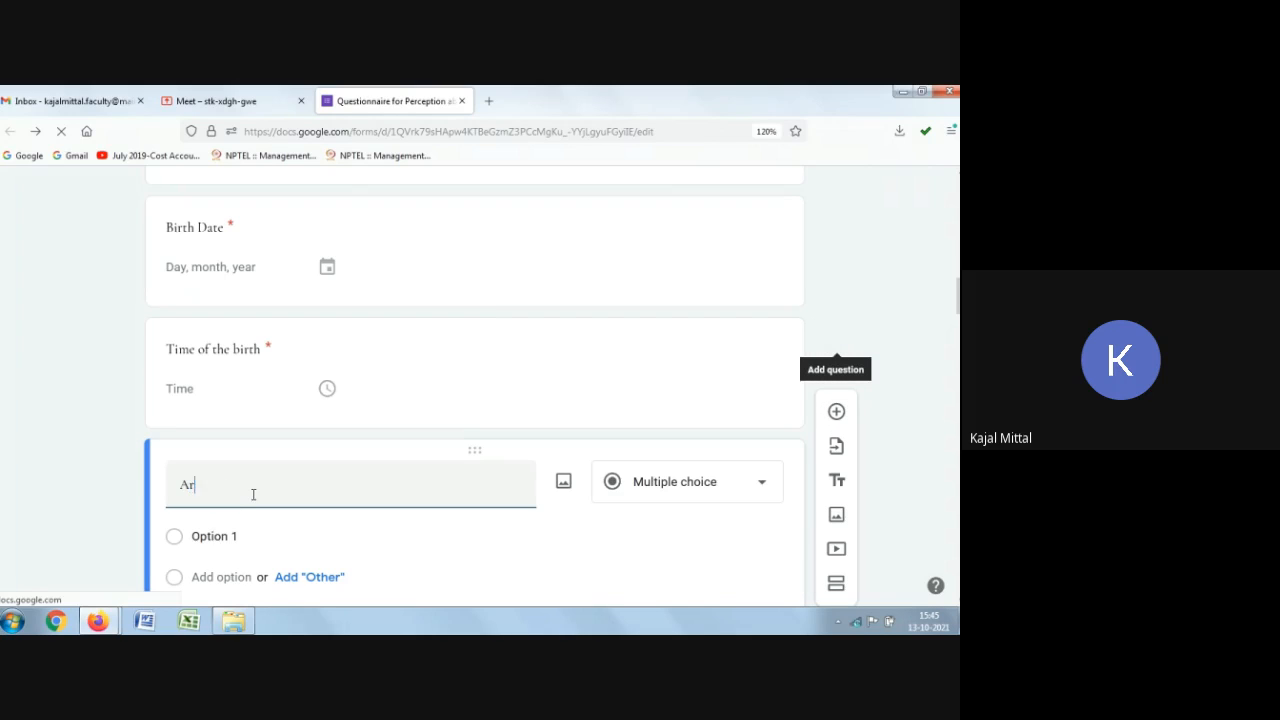
type("e you a h")
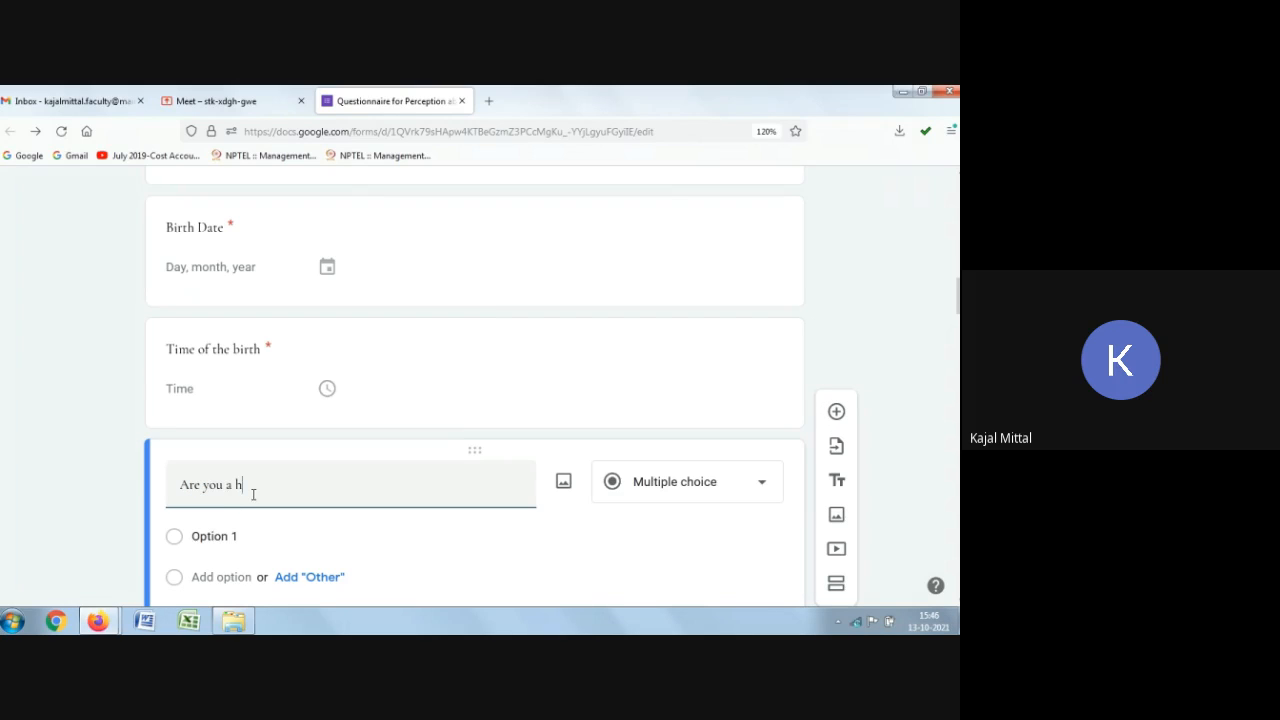
type("ealth conscious person")
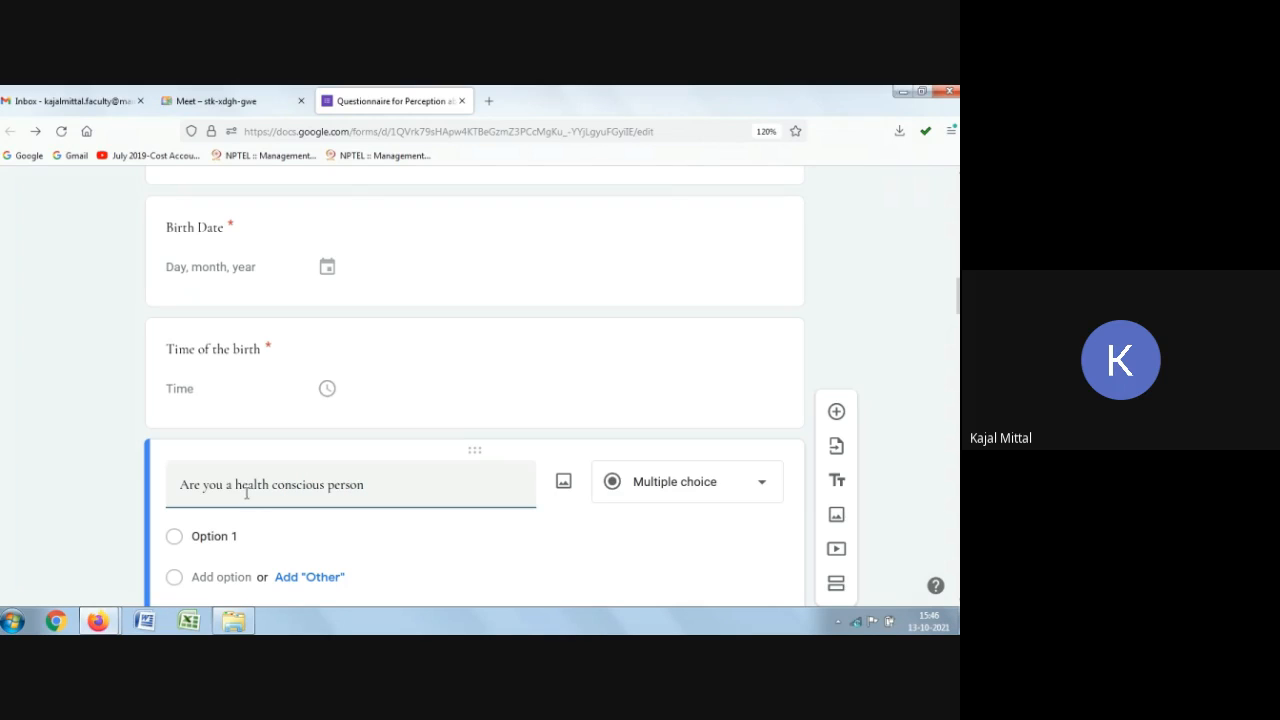
Step: Set the question's answer options to Yes and No
left_click(205, 542)
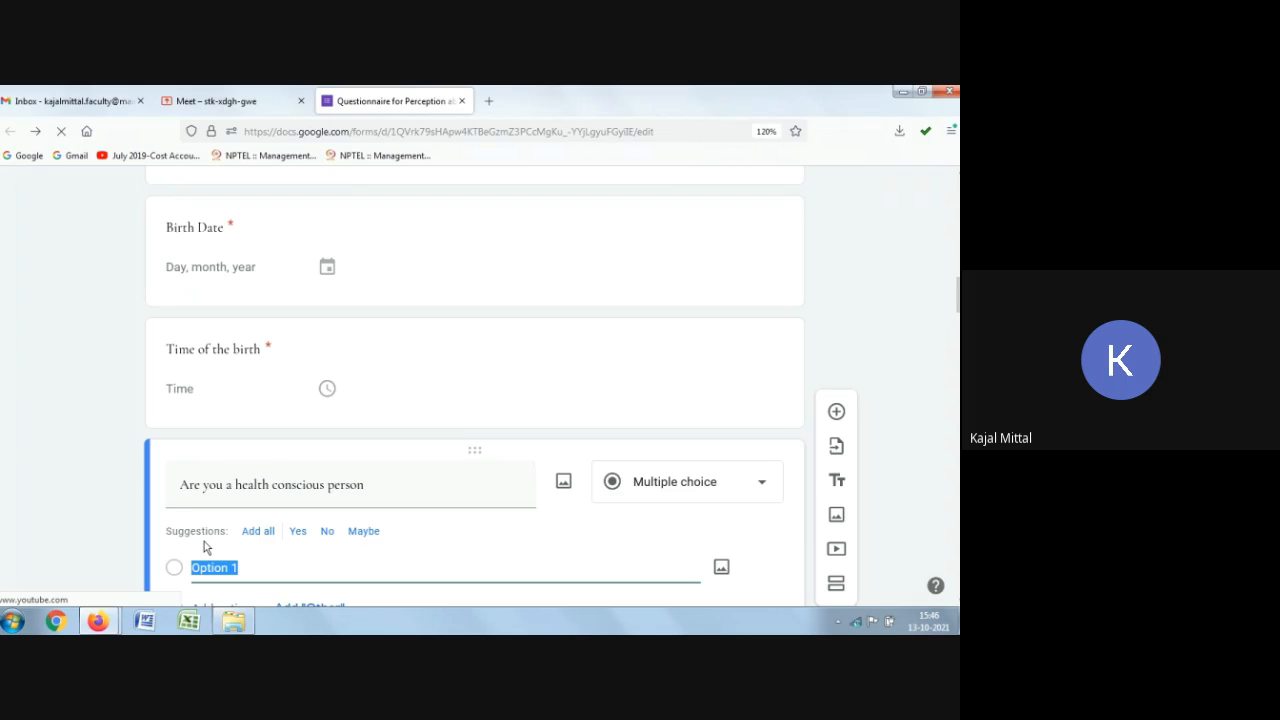
type("yes")
scroll(224, 432, "down", 2)
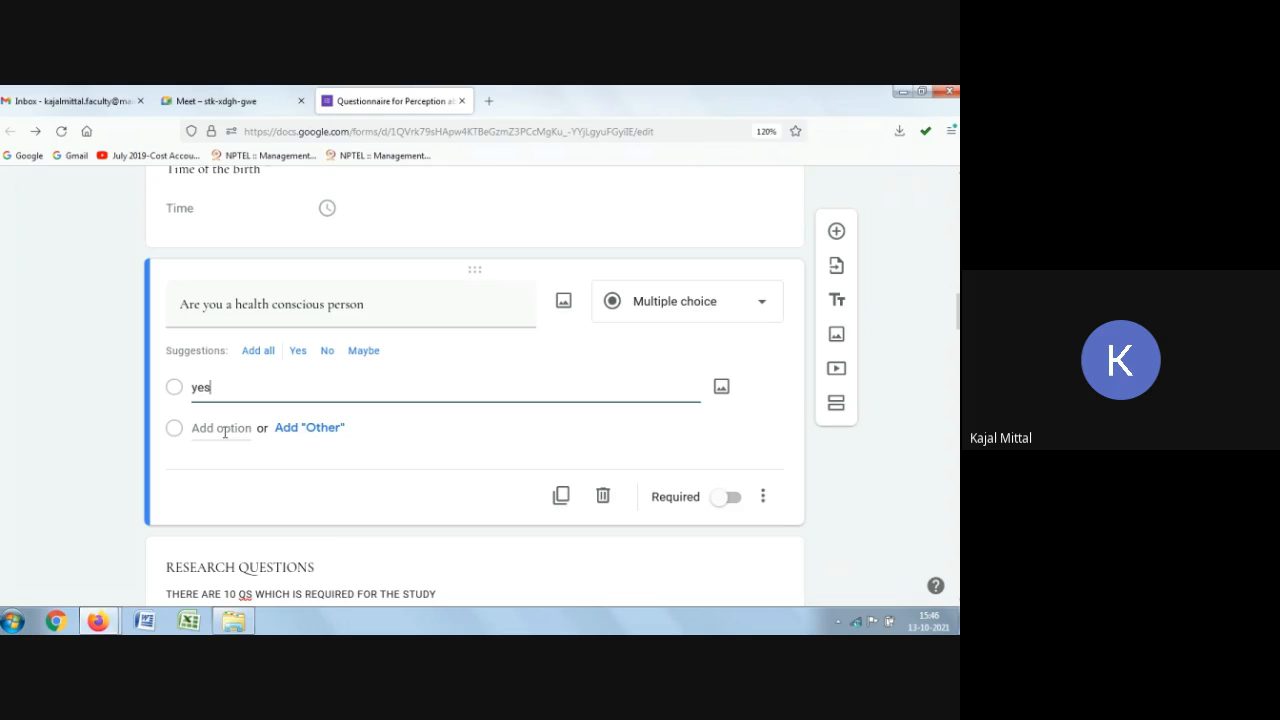
left_click(224, 432)
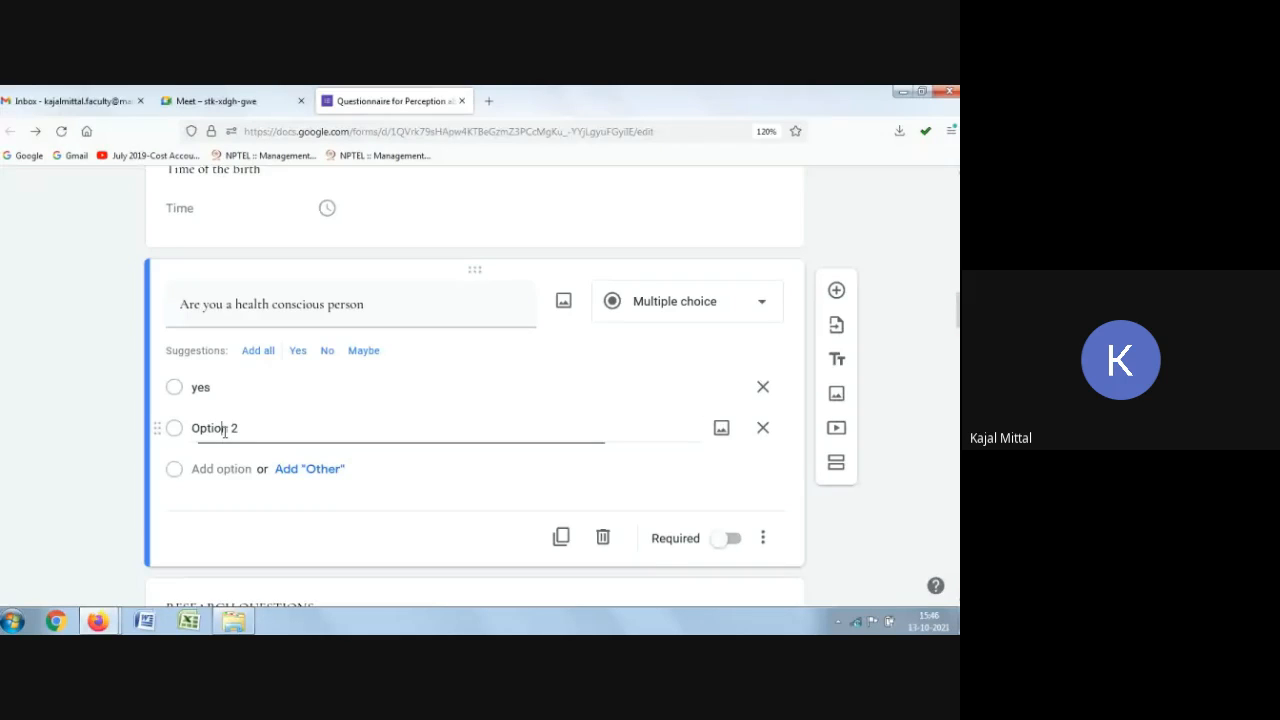
type("No")
left_click(195, 385)
key("BackSpace")
type("y")
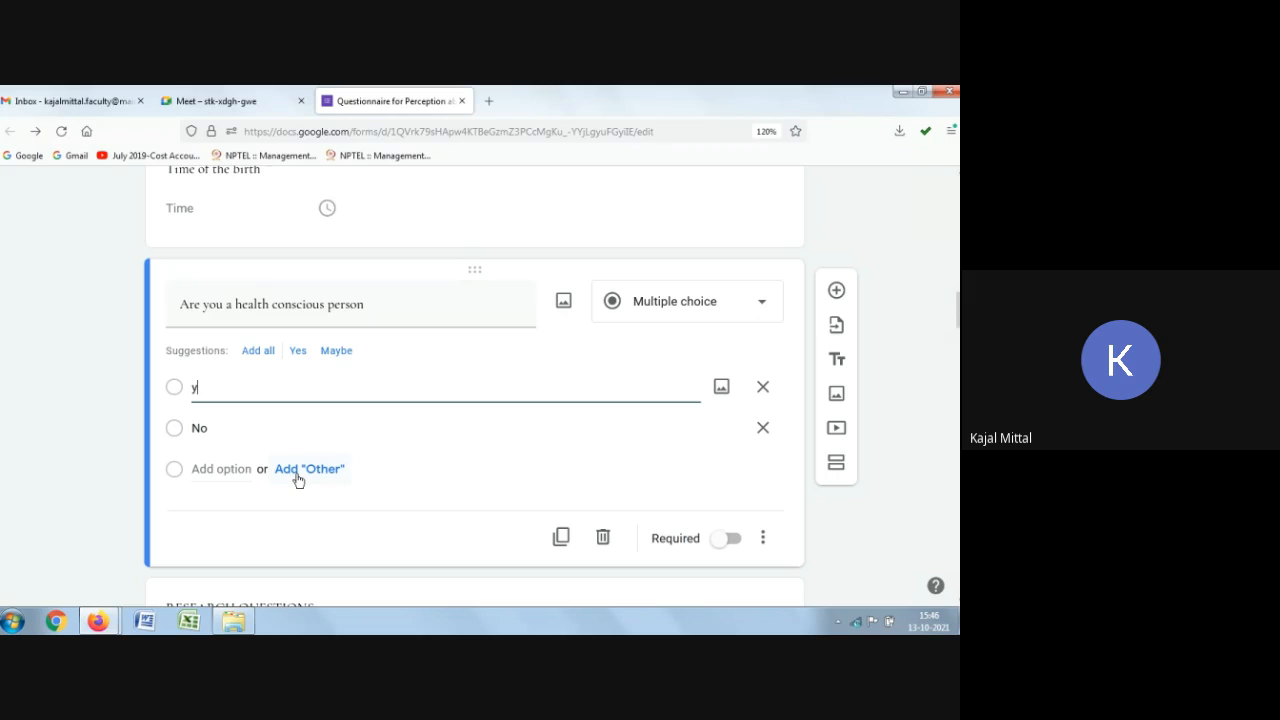
type("es")
key("BackSpace")
key("BackSpace")
key("BackSpace")
type("Yes")
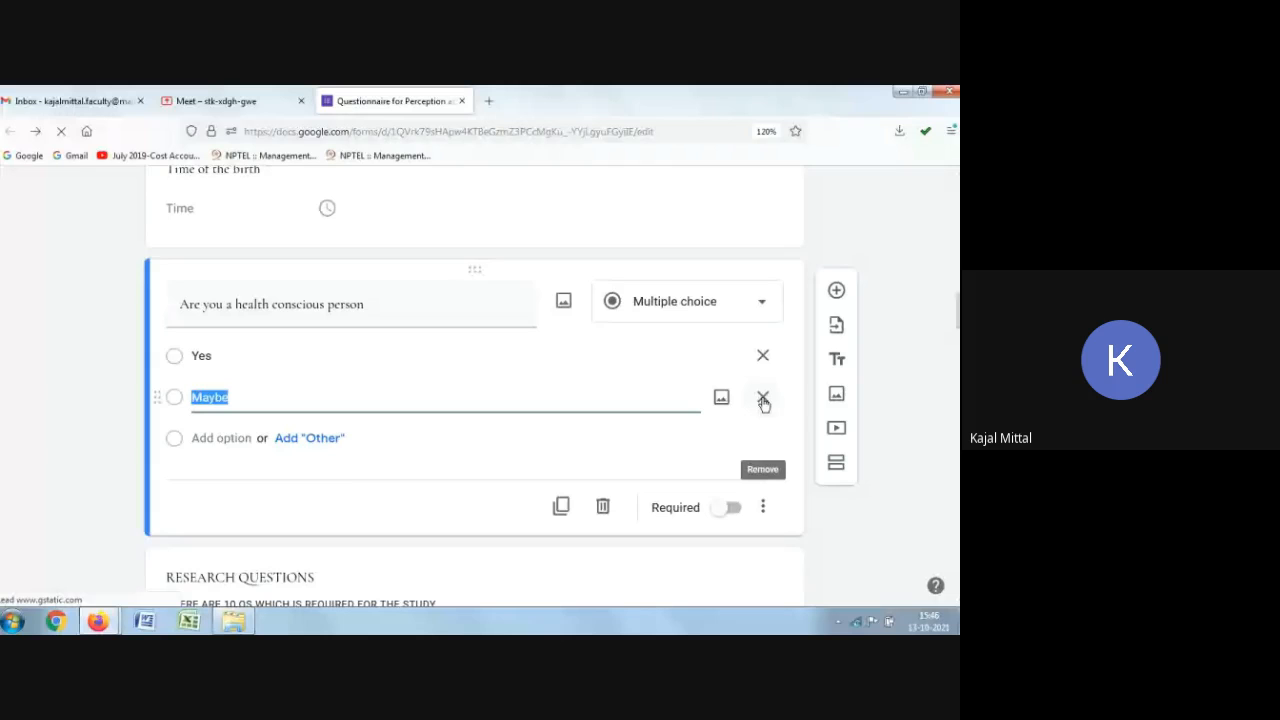
type("No")
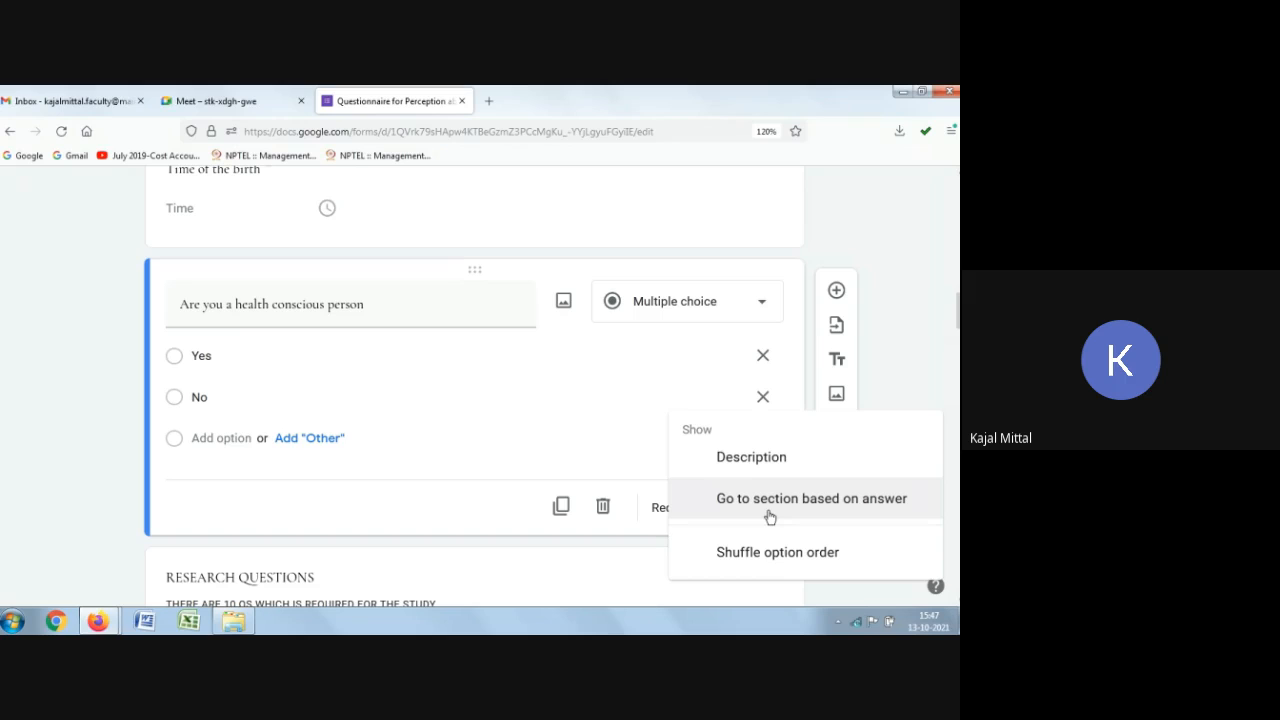
Step: Add a new section below the question and title it "Questions"
left_click(915, 357)
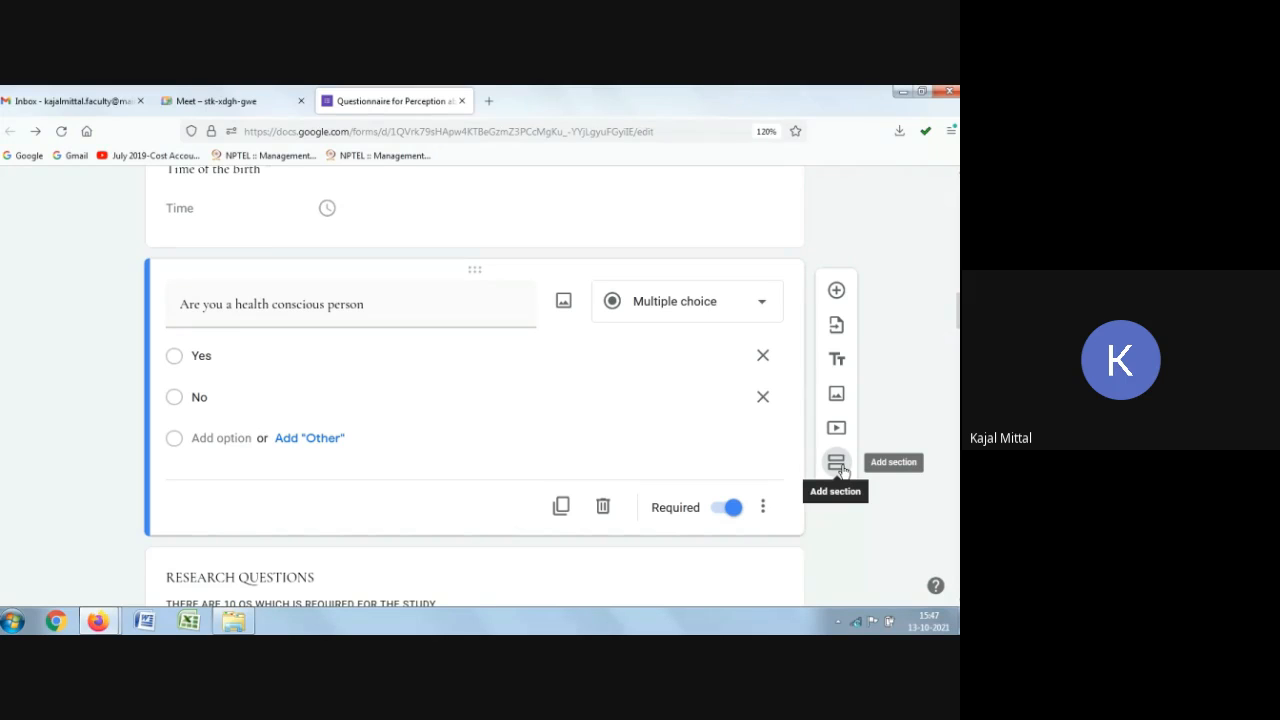
left_click(837, 463)
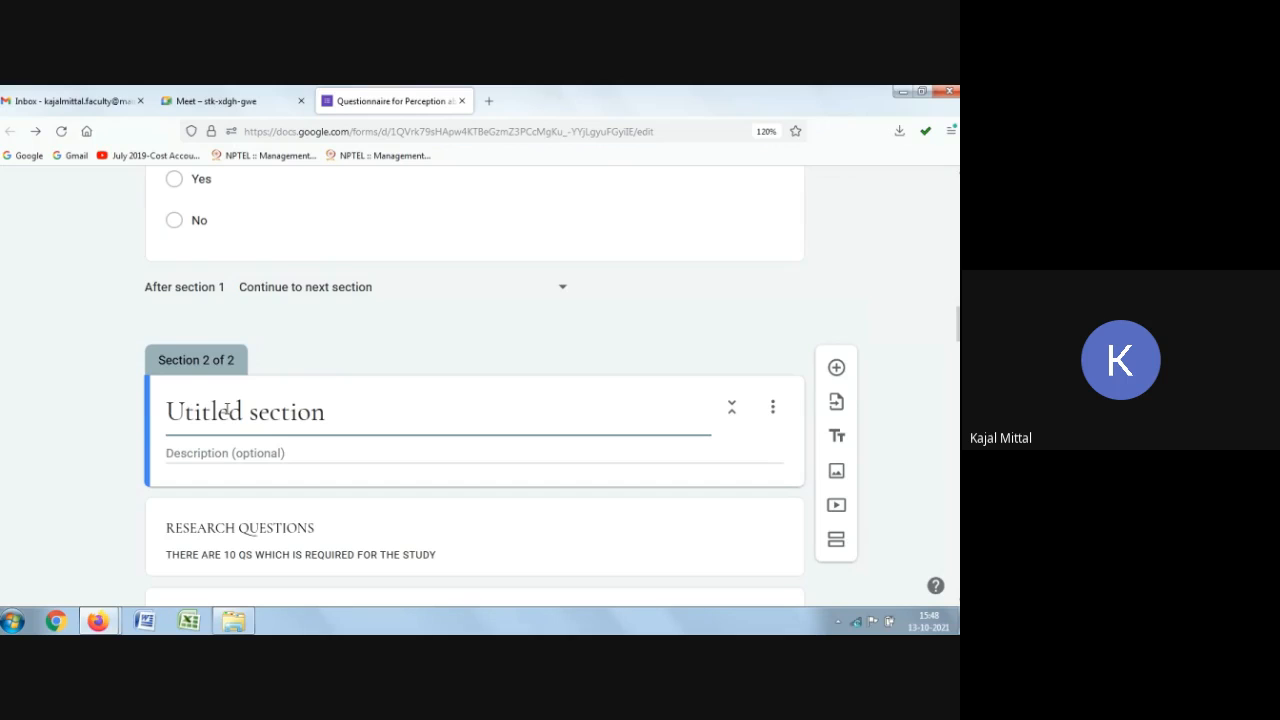
triple_click(151, 408)
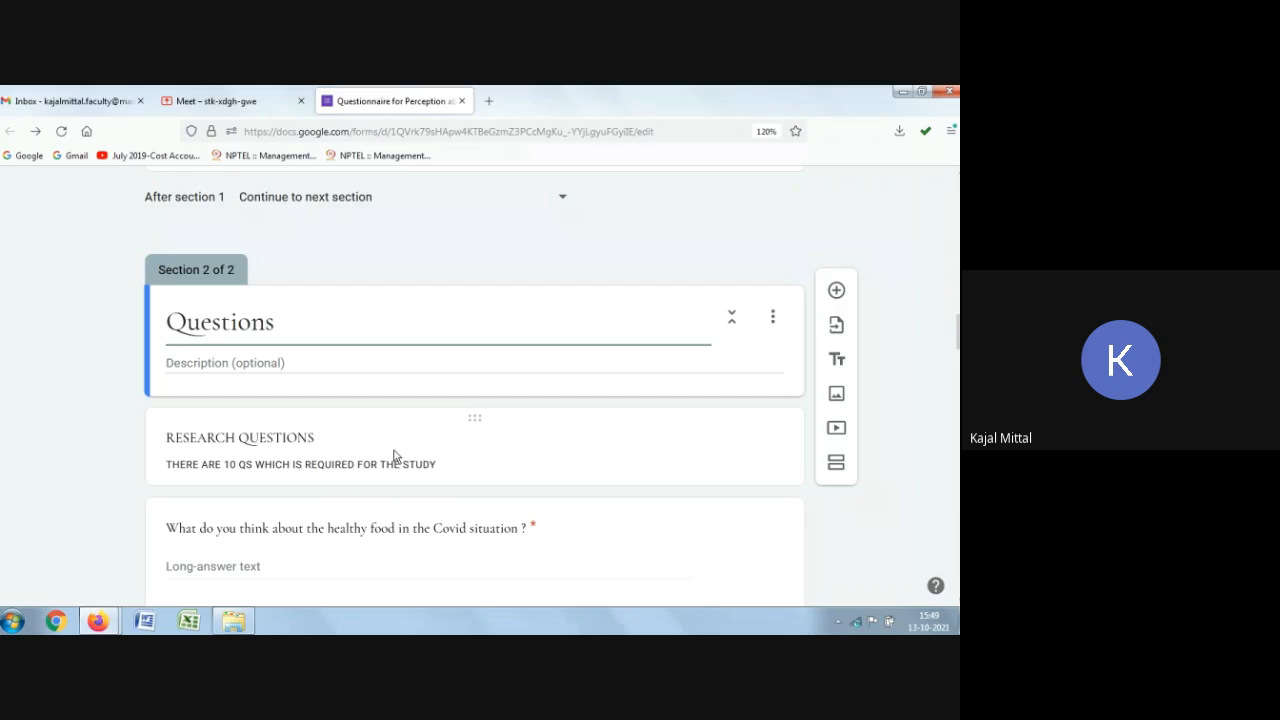
Step: Turn on going to a section based on answer for the health conscious question and add a question mark to its title
scroll(394, 457, "up", 2)
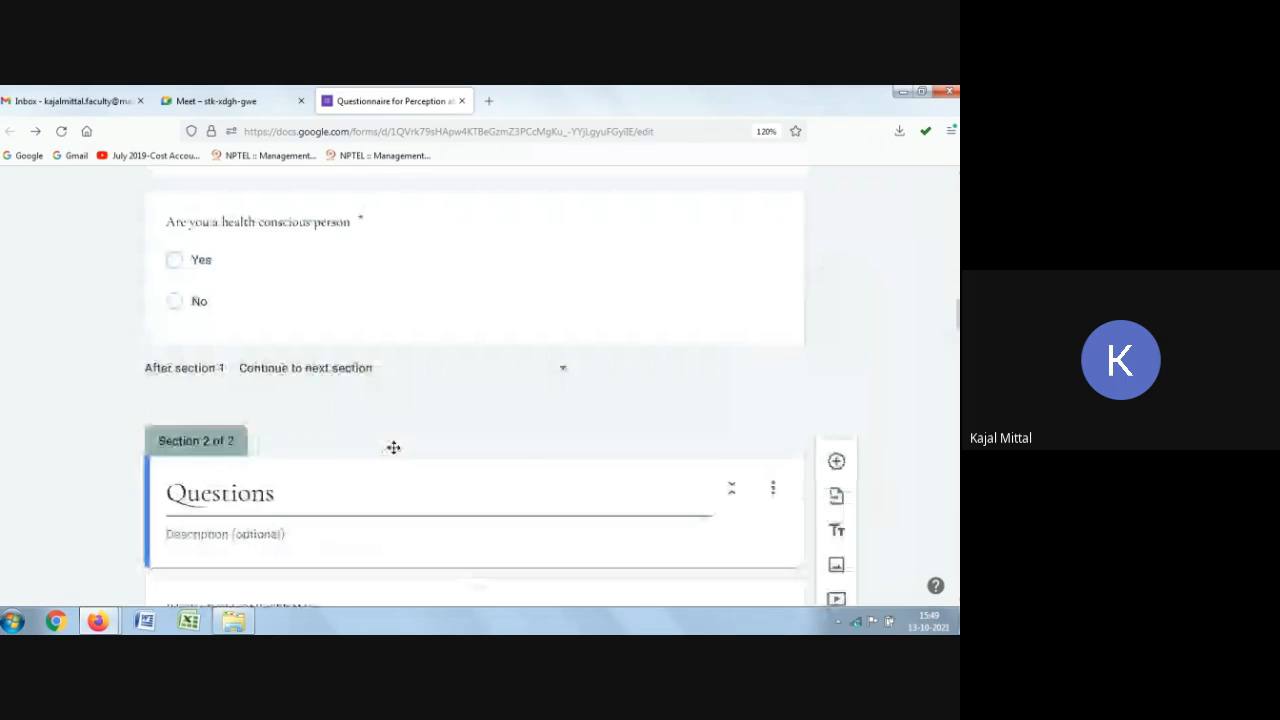
double_click(271, 244)
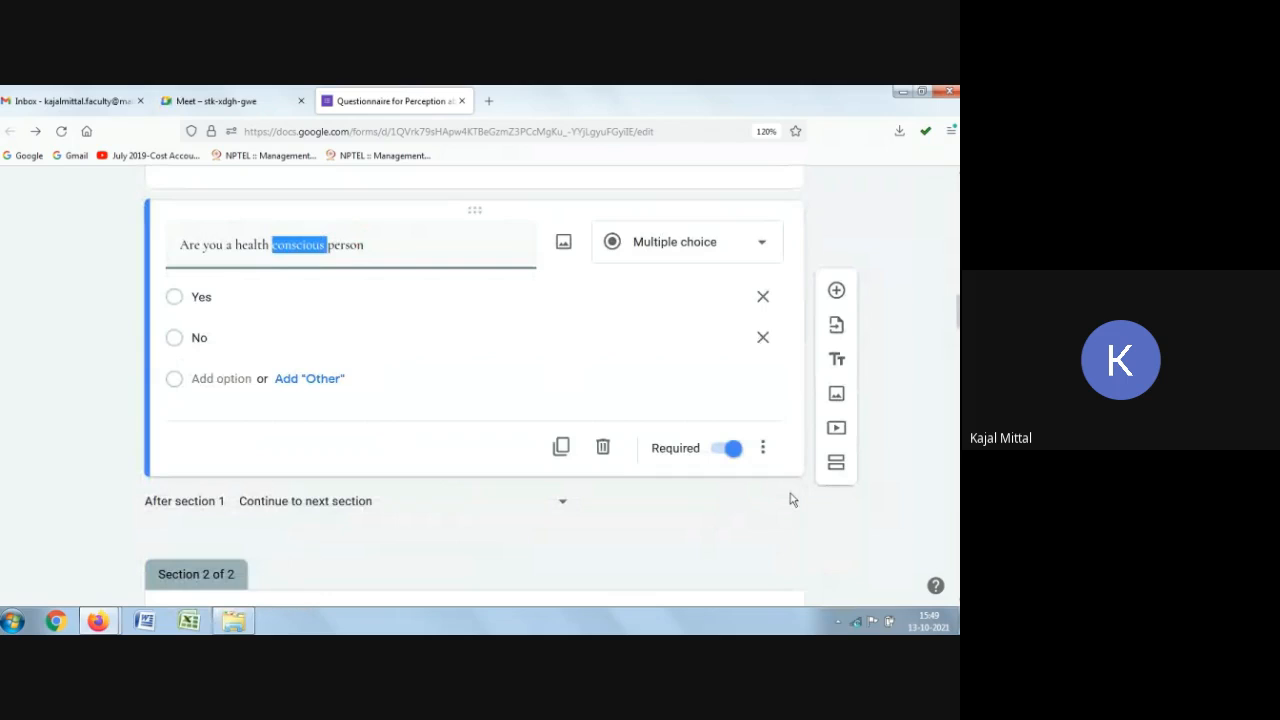
left_click(761, 448)
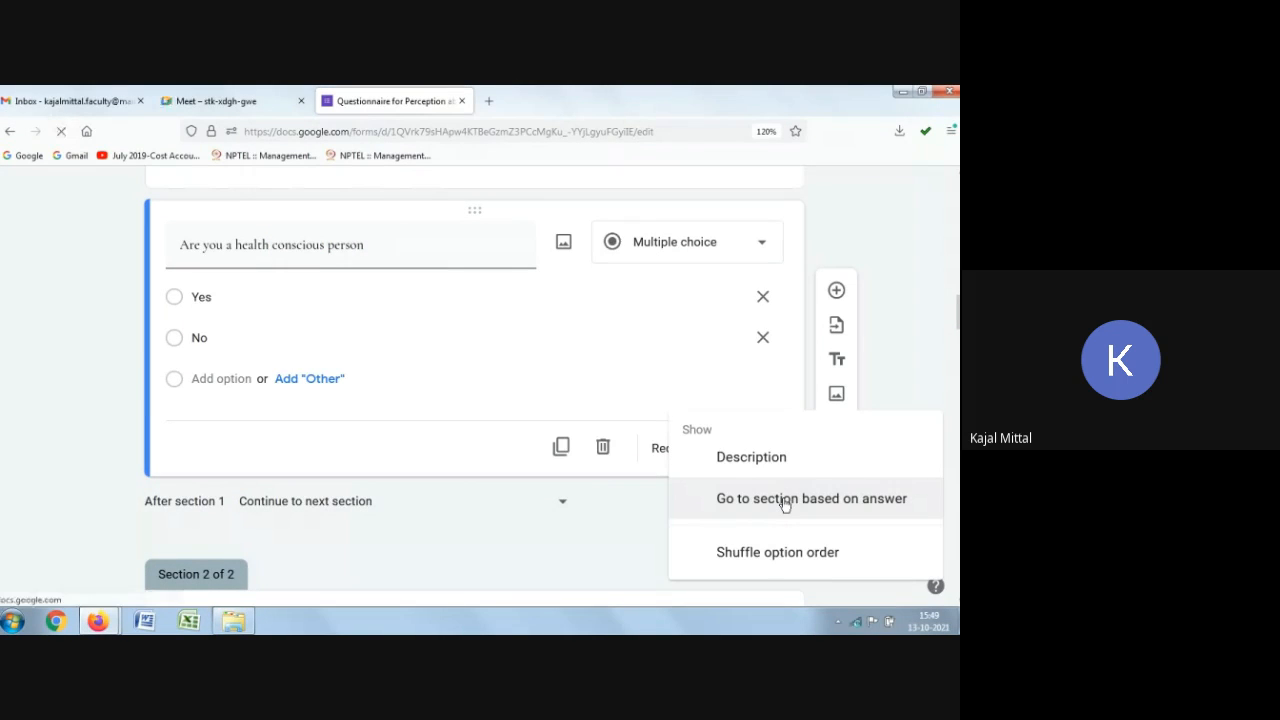
left_click(785, 505)
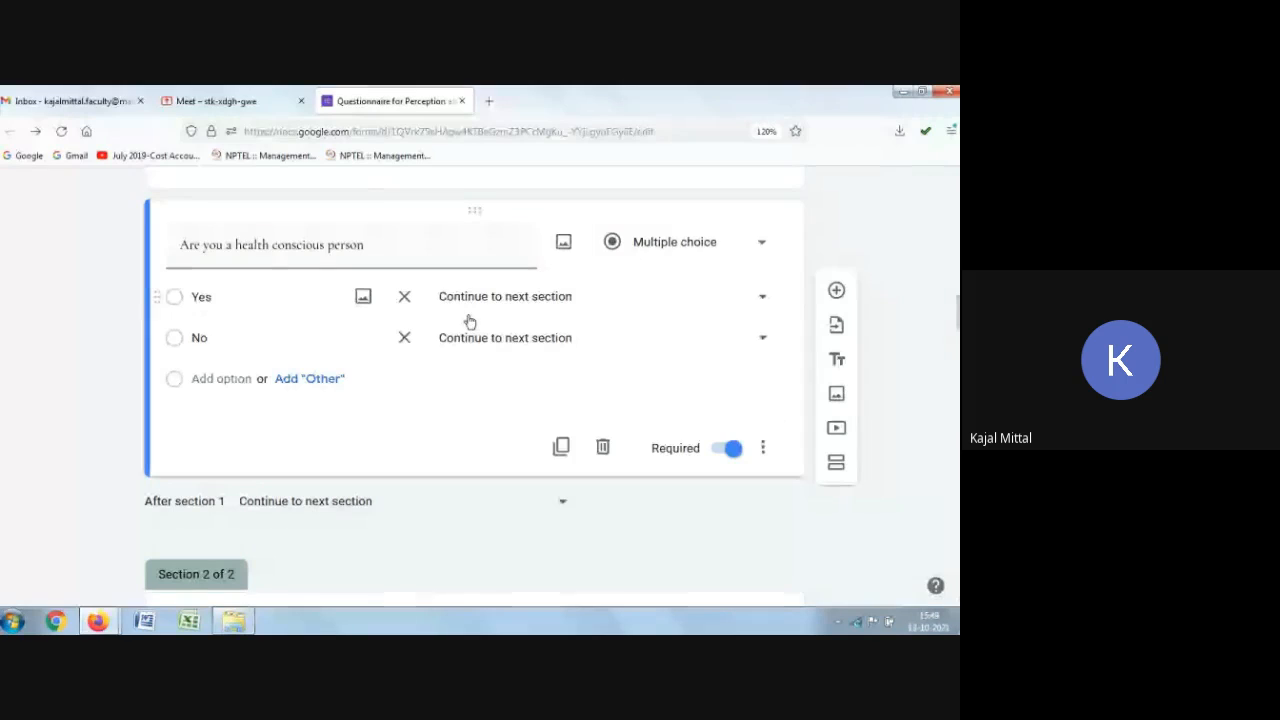
left_click(393, 245)
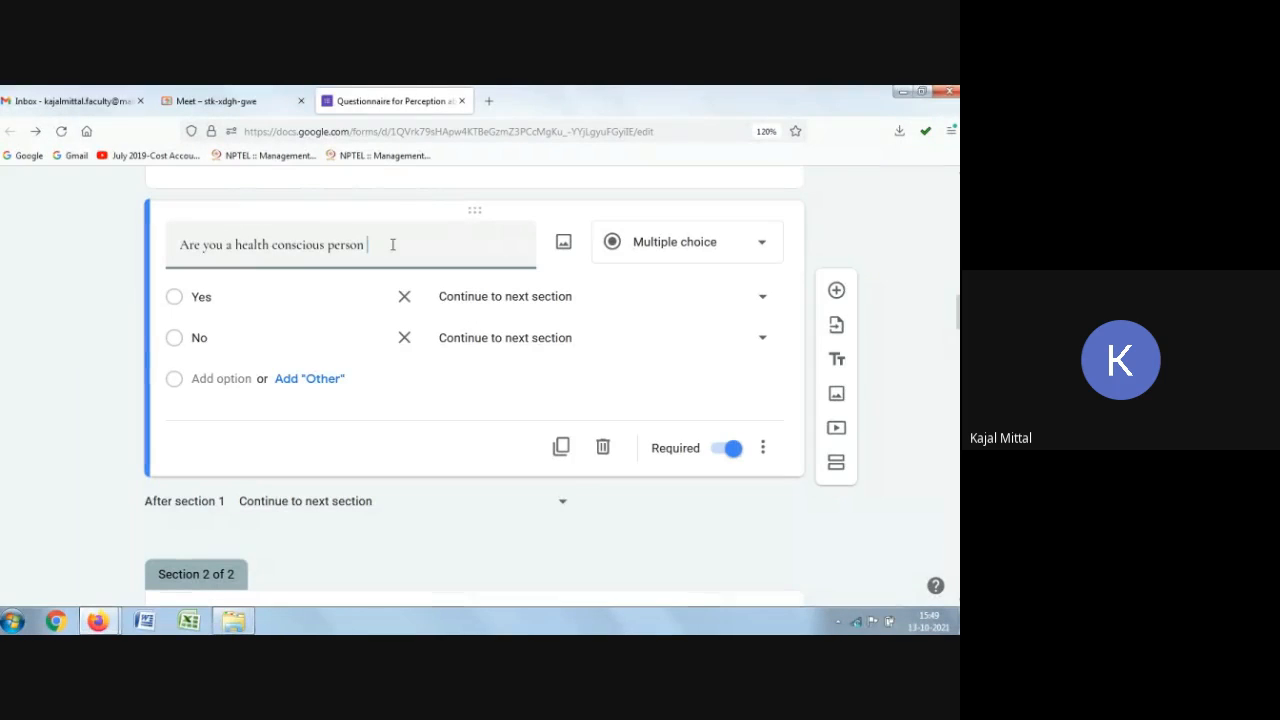
type("?")
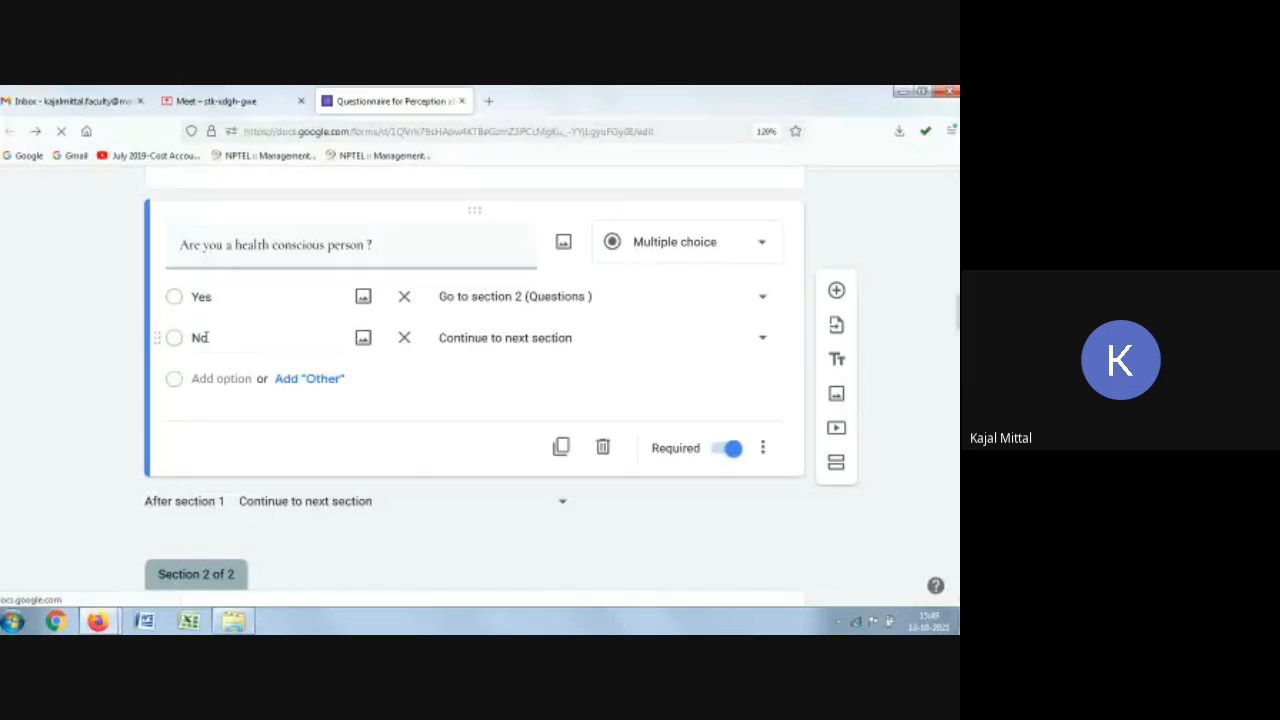
Step: Route the Yes answer to section 2 (Questions) and the No answer to Submit form
left_click(505, 337)
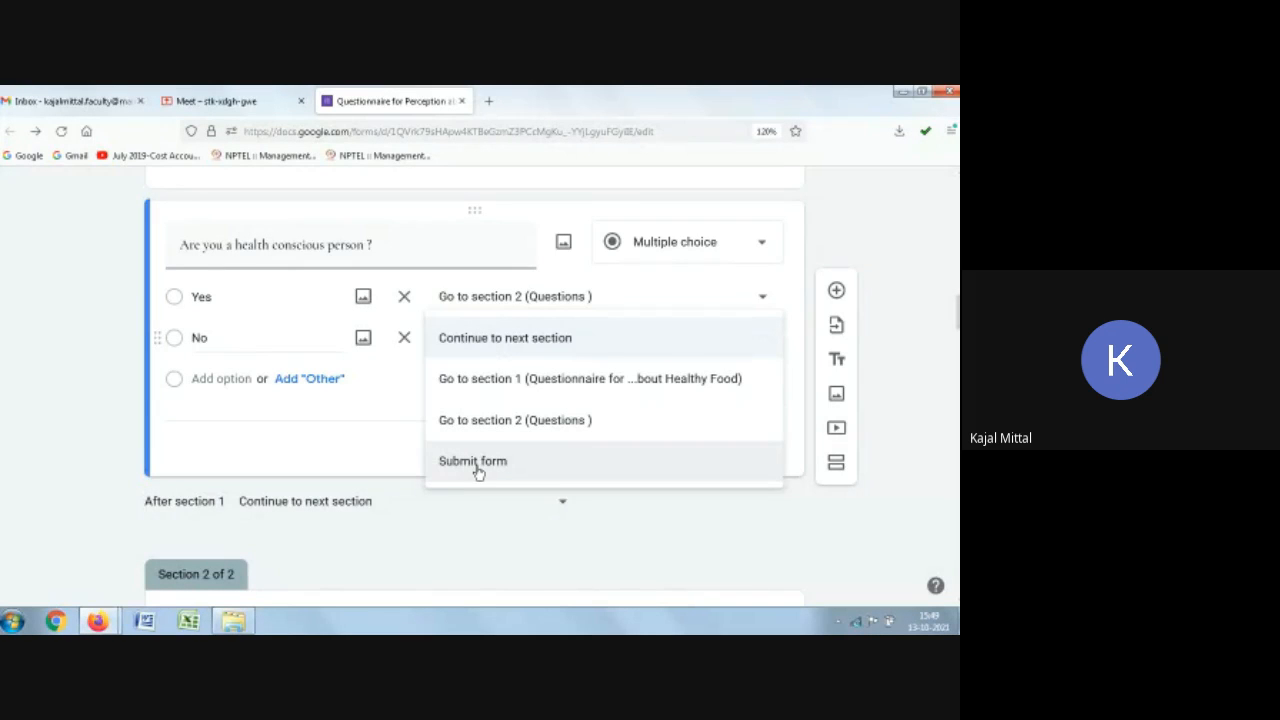
left_click(477, 465)
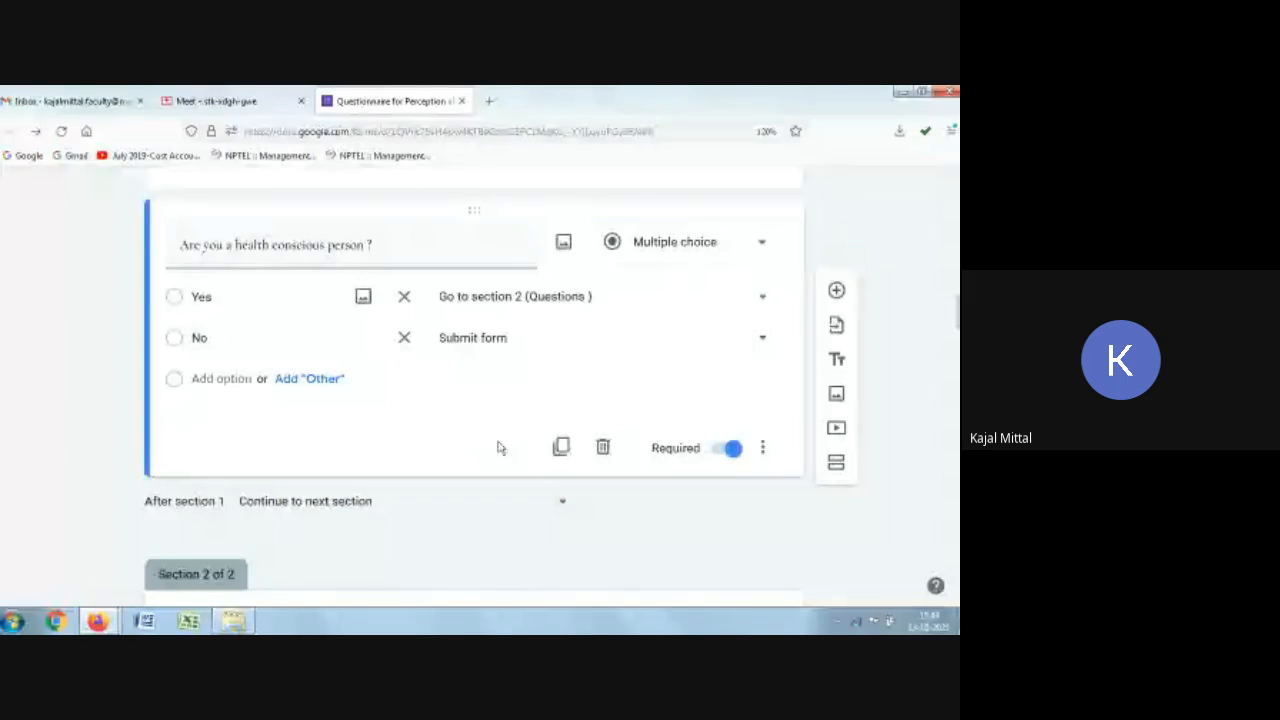
left_click(762, 448)
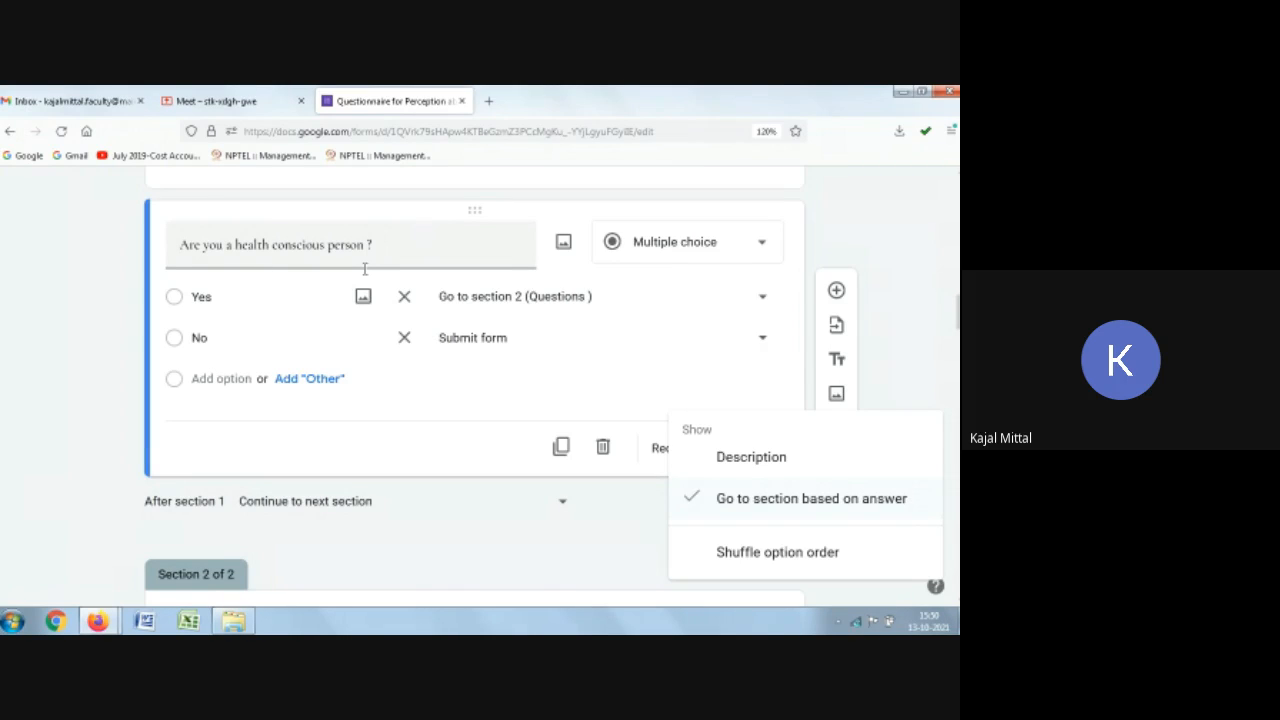
left_click(933, 352)
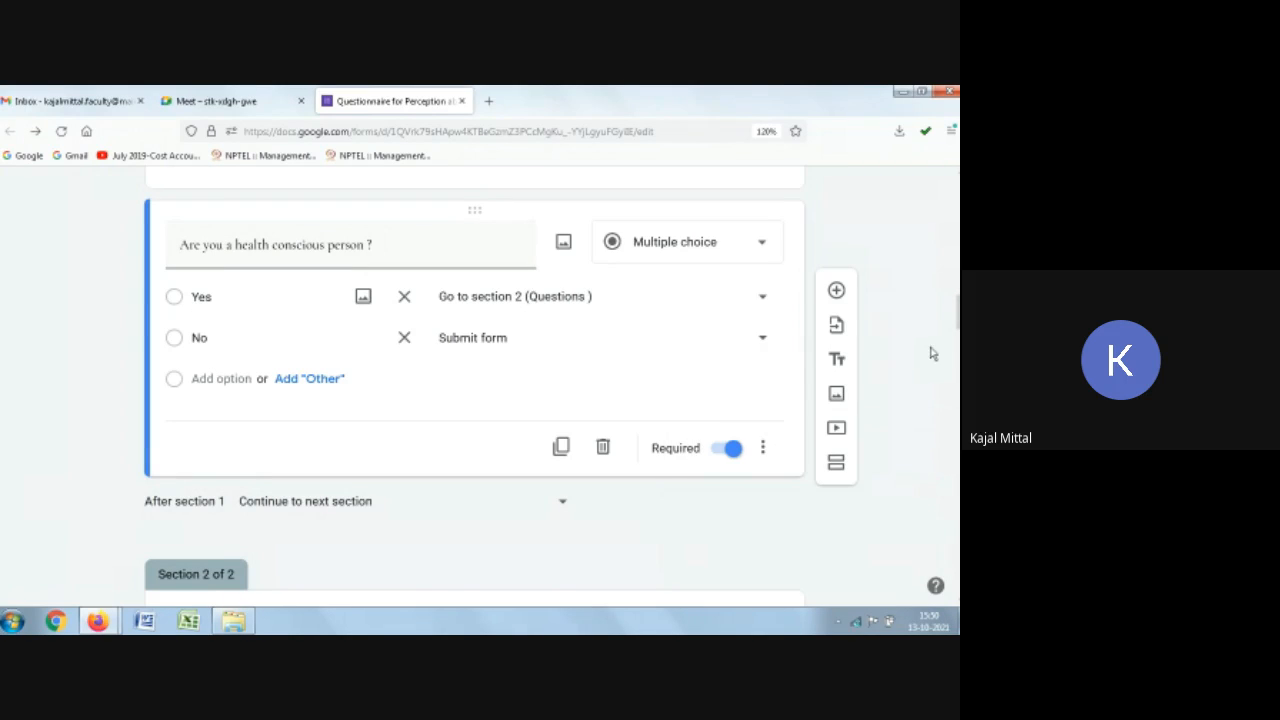
left_click(492, 340)
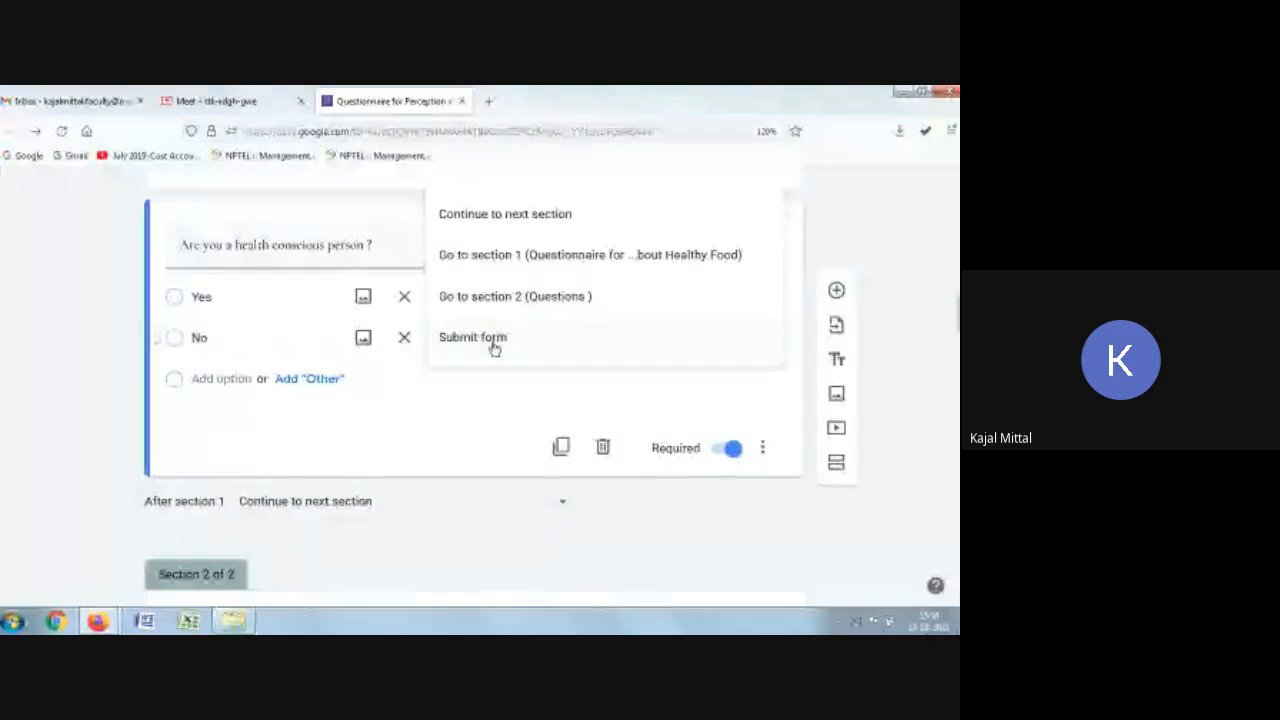
left_click(493, 346)
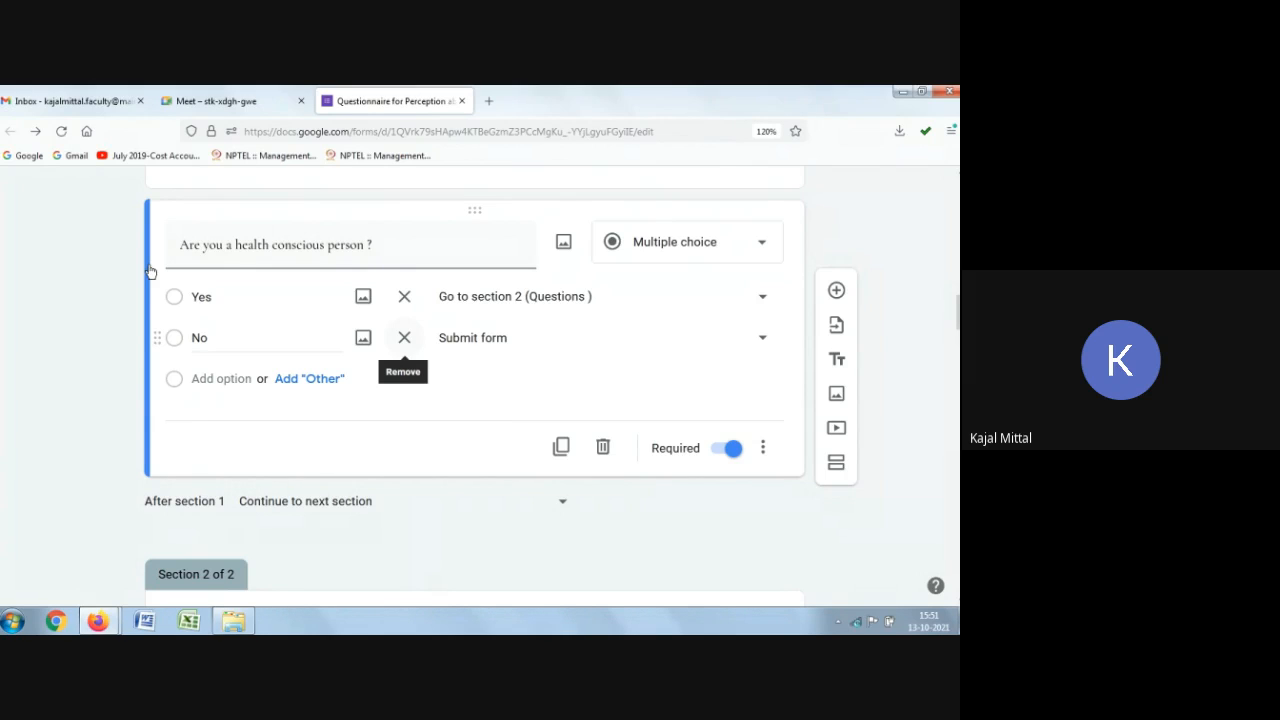
Step: Open the form preview from the top of the editor
scroll(395, 480, "up", 1)
scroll(395, 480, "up", 10)
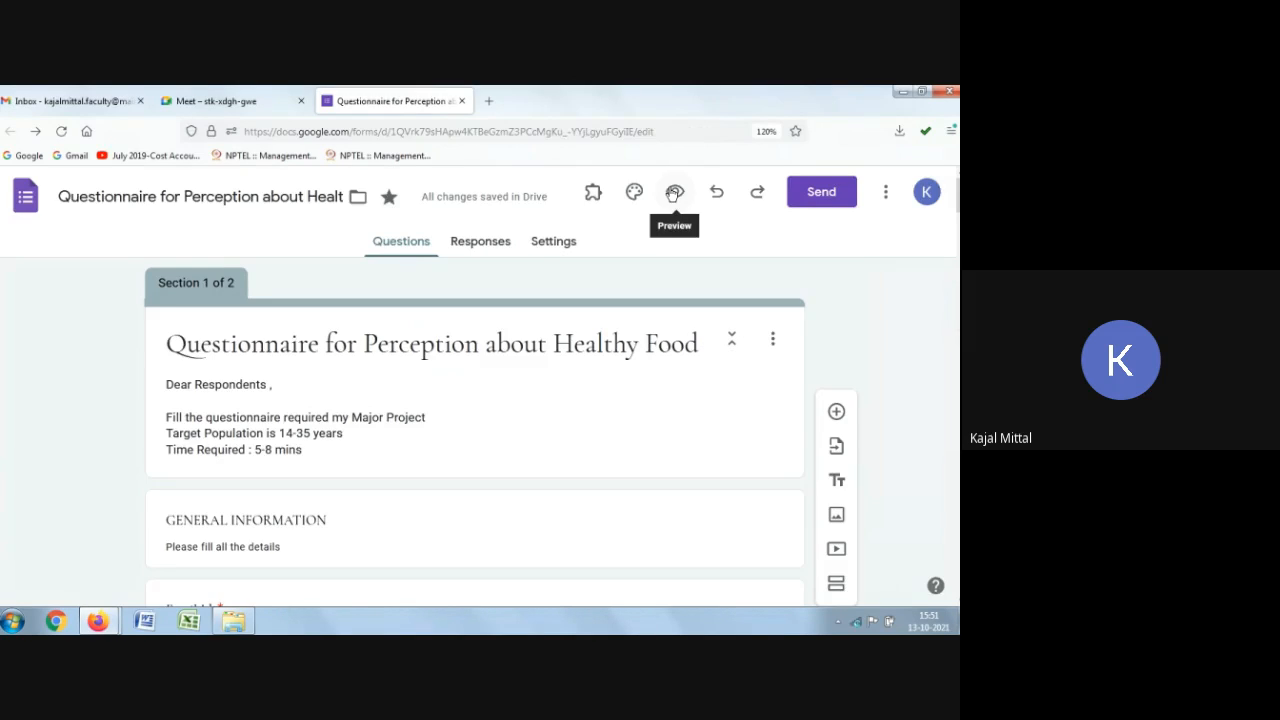
left_click(674, 194)
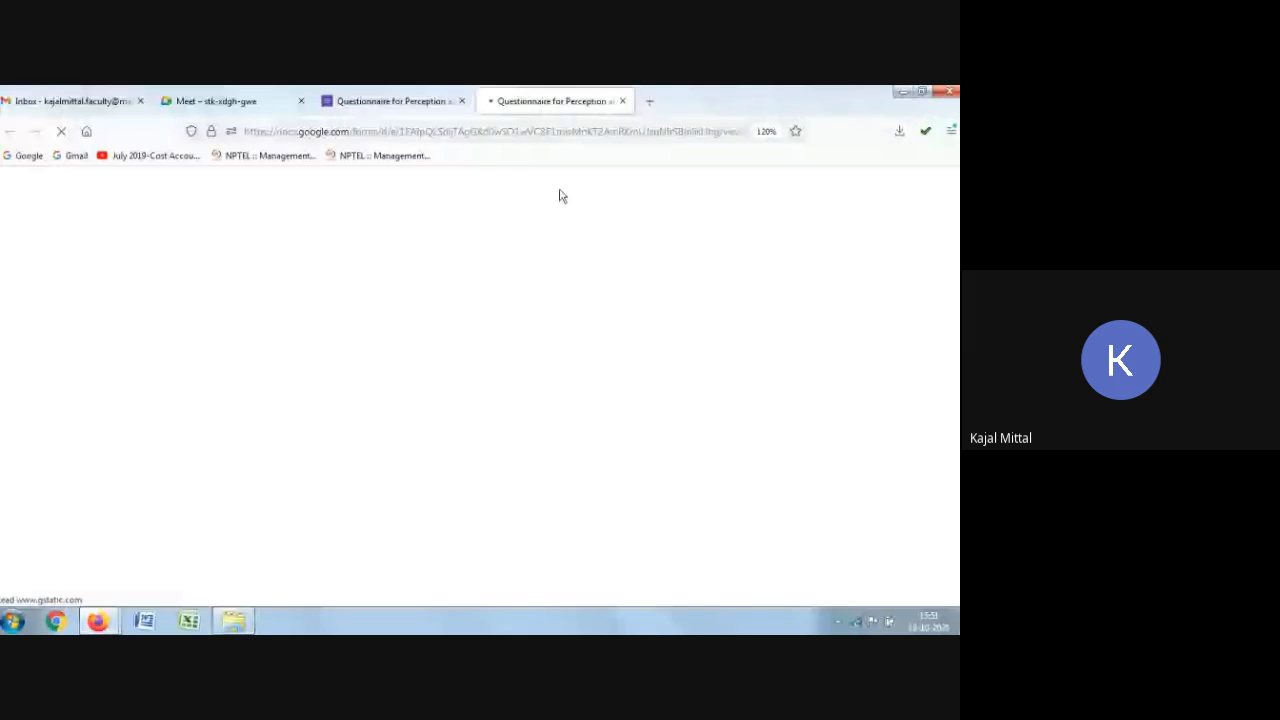
Step: In the form preview, fill in the Email Id field with the respondent's e-mail address
scroll(432, 375, "down", 2)
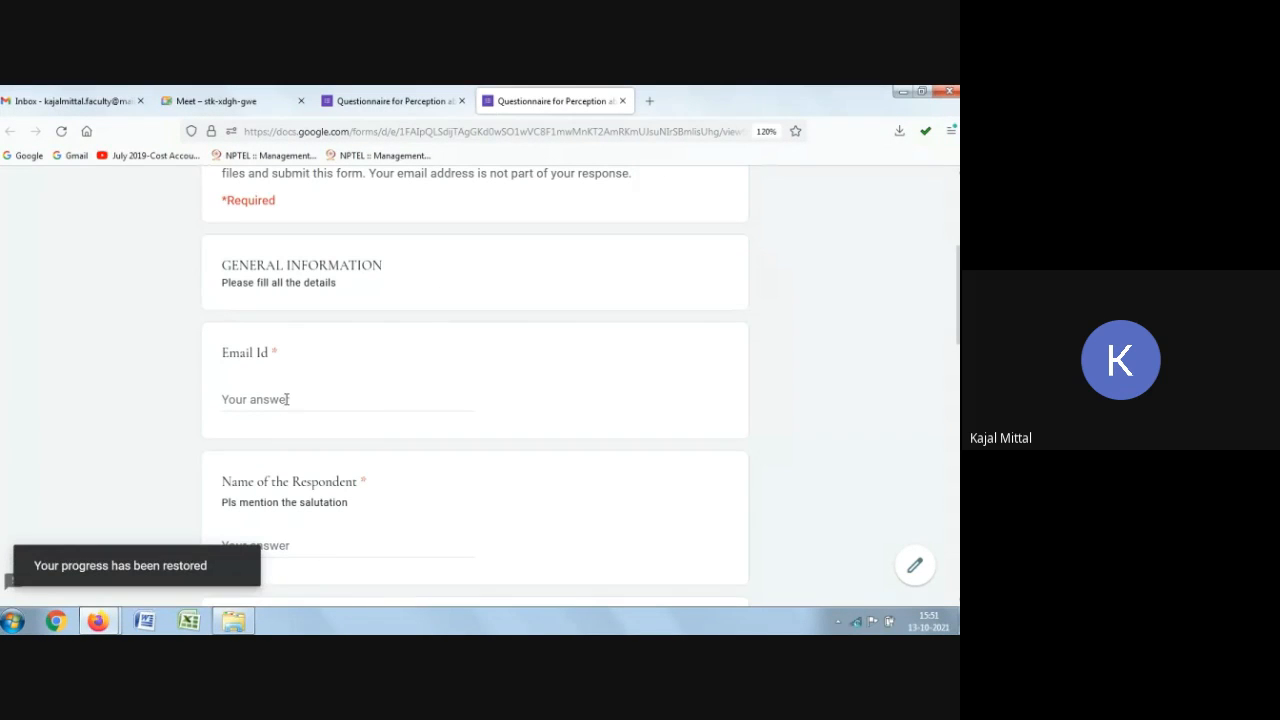
left_click(286, 400)
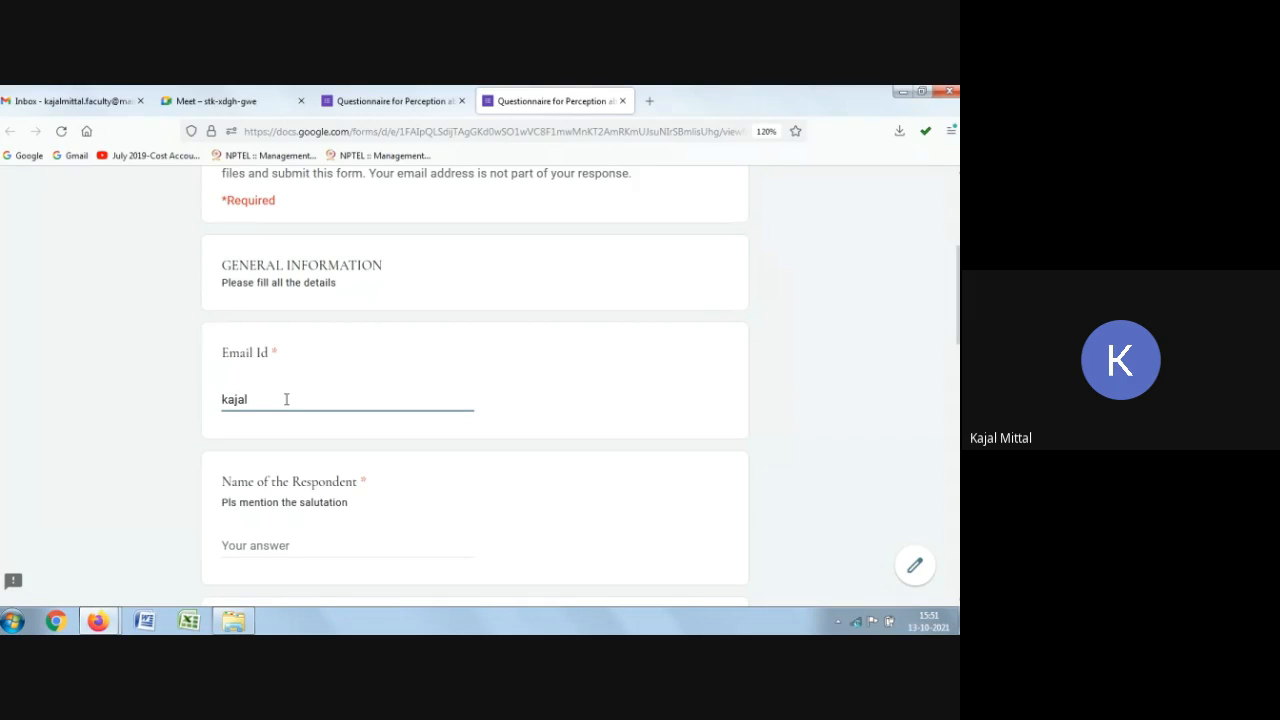
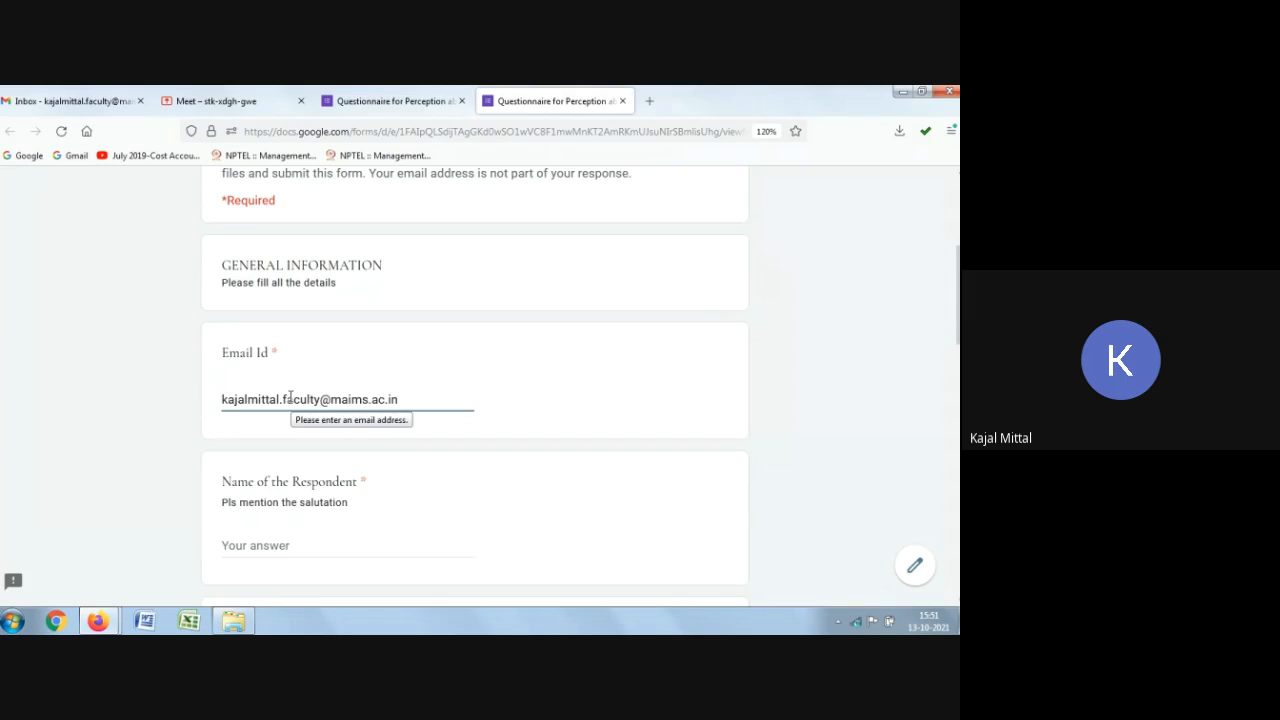
Step: Enter a respondent name and a mobile number in the preview answers
left_click(297, 549)
type("defegf")
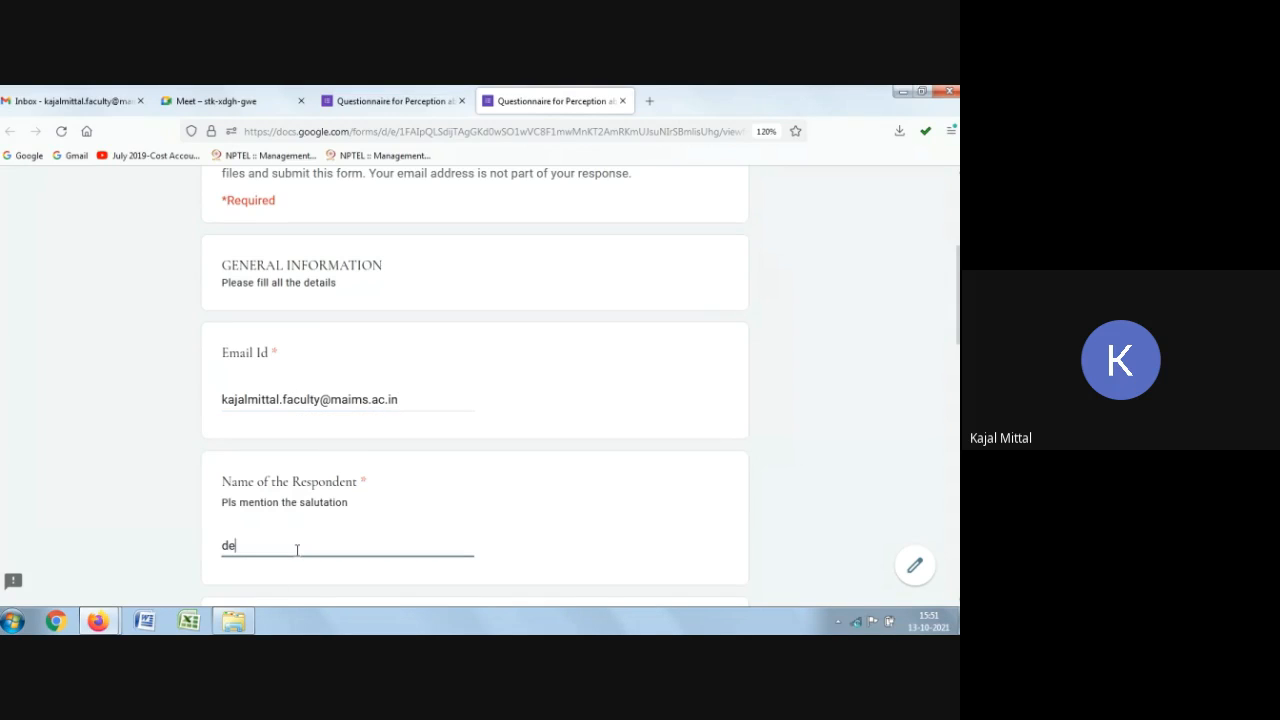
scroll(300, 540, "down", 3)
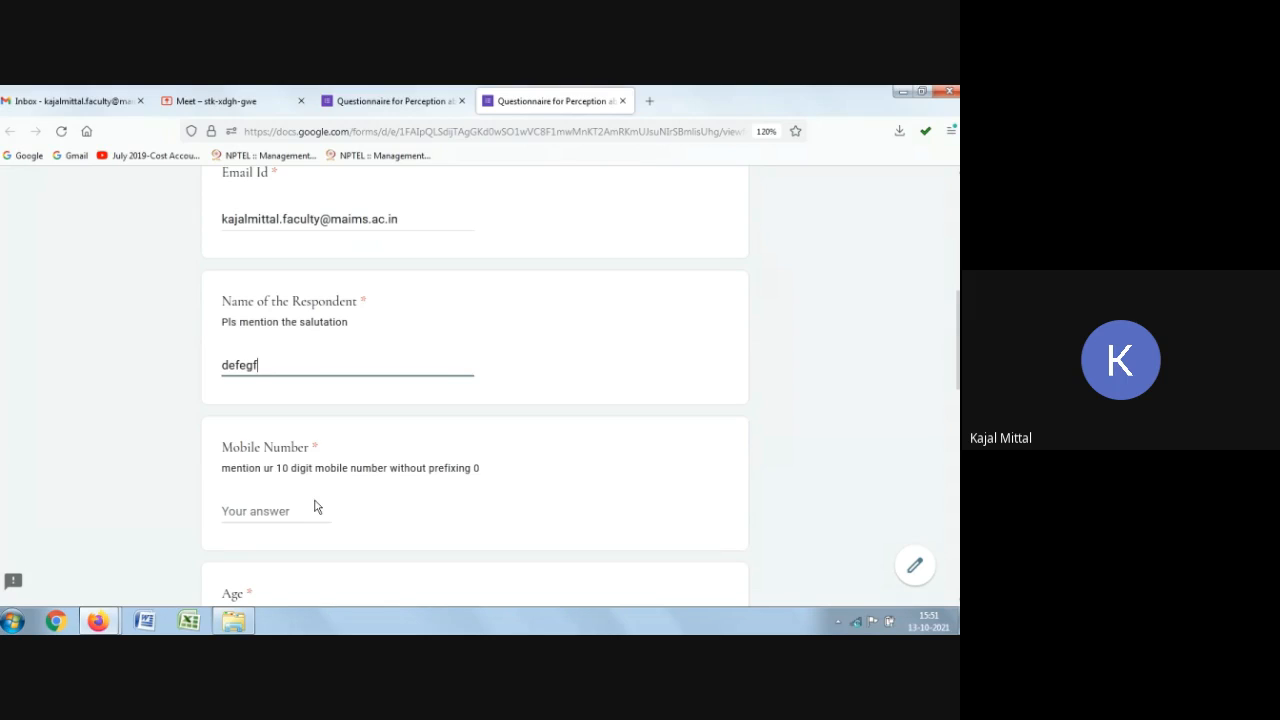
left_click(315, 507)
type("876665555")
scroll(307, 503, "down", 3)
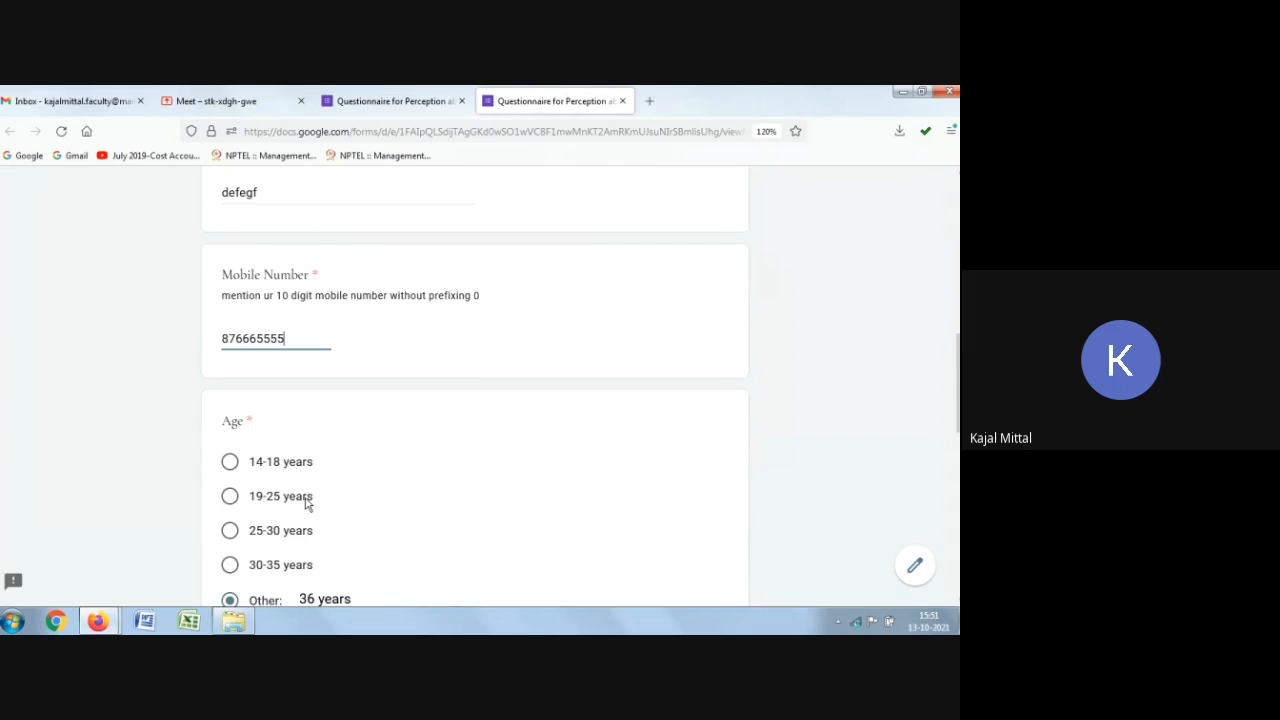
Step: Choose 19-25 years for Age and fill in the Birth Date fields
left_click(233, 488)
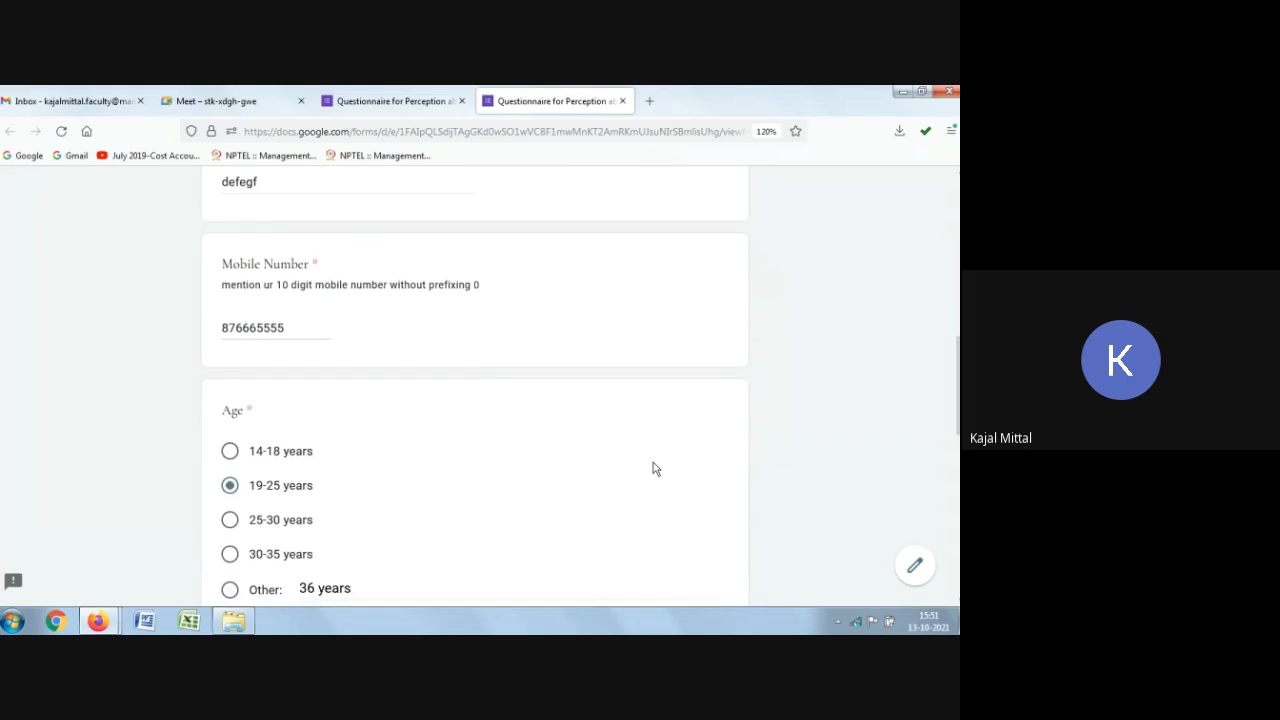
scroll(652, 468, "down", 3)
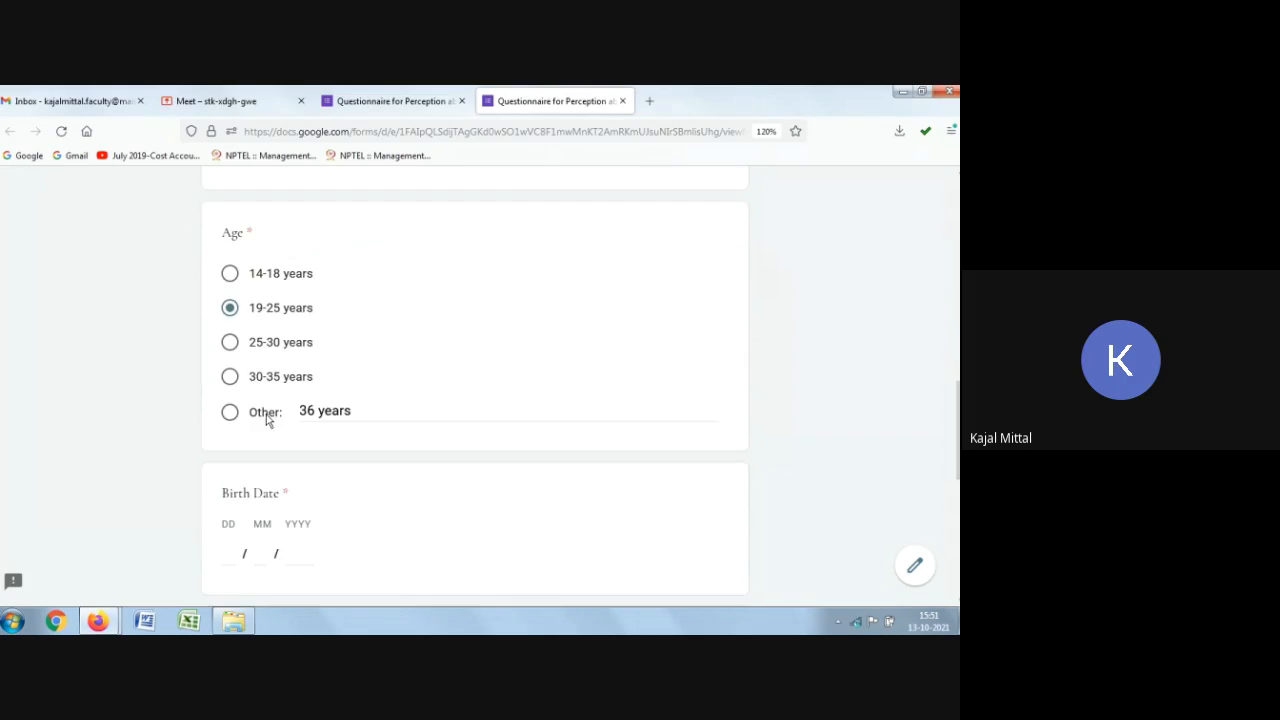
left_click(235, 554)
type("23")
left_click(265, 553)
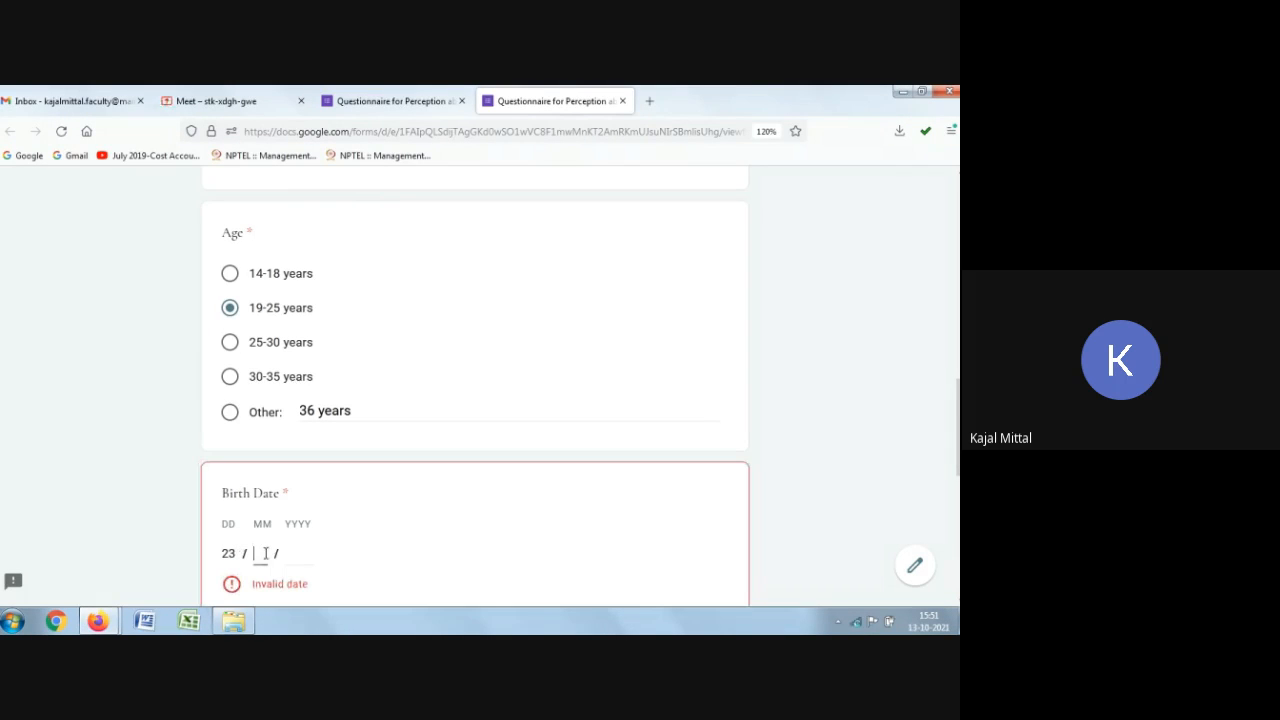
type("06 / 1996")
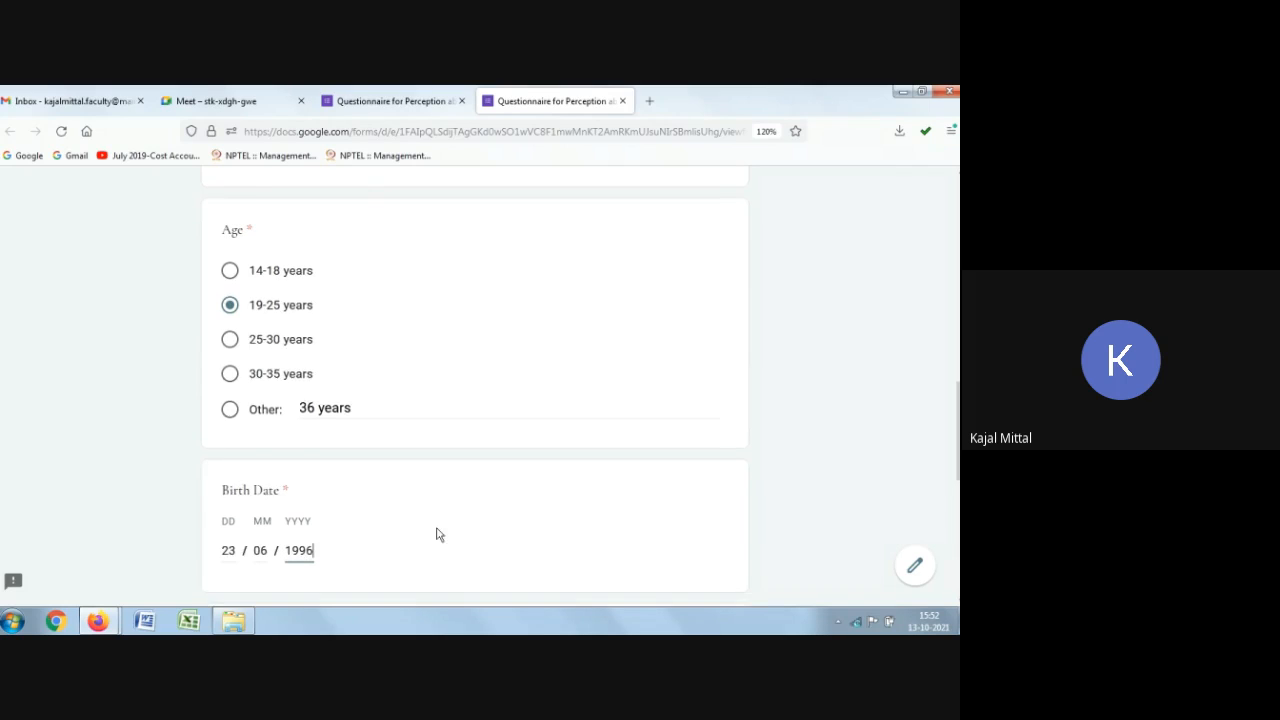
Step: Set the Time of the birth answer to 11:00
scroll(400, 520, "down", 2)
left_click(231, 525)
type("11")
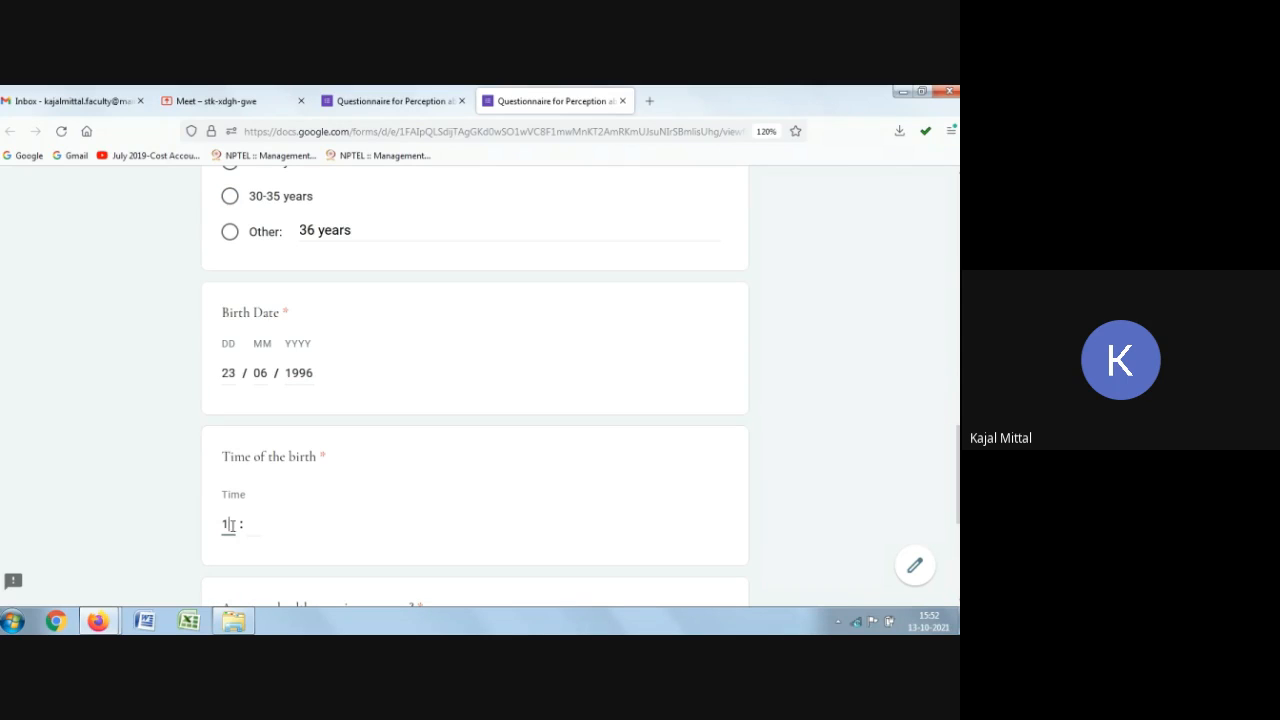
type("00")
Step: Answer No to the health conscious question, continue to the submit page, and go back
scroll(314, 531, "down", 5)
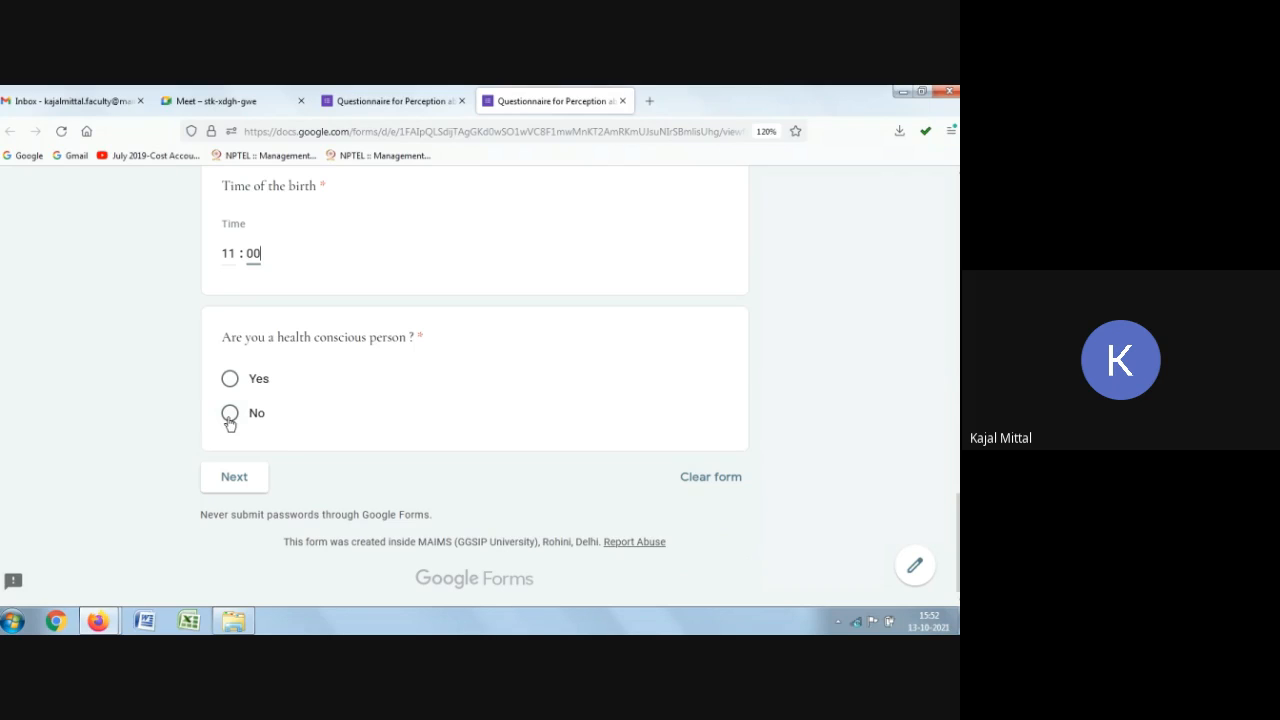
left_click(230, 422)
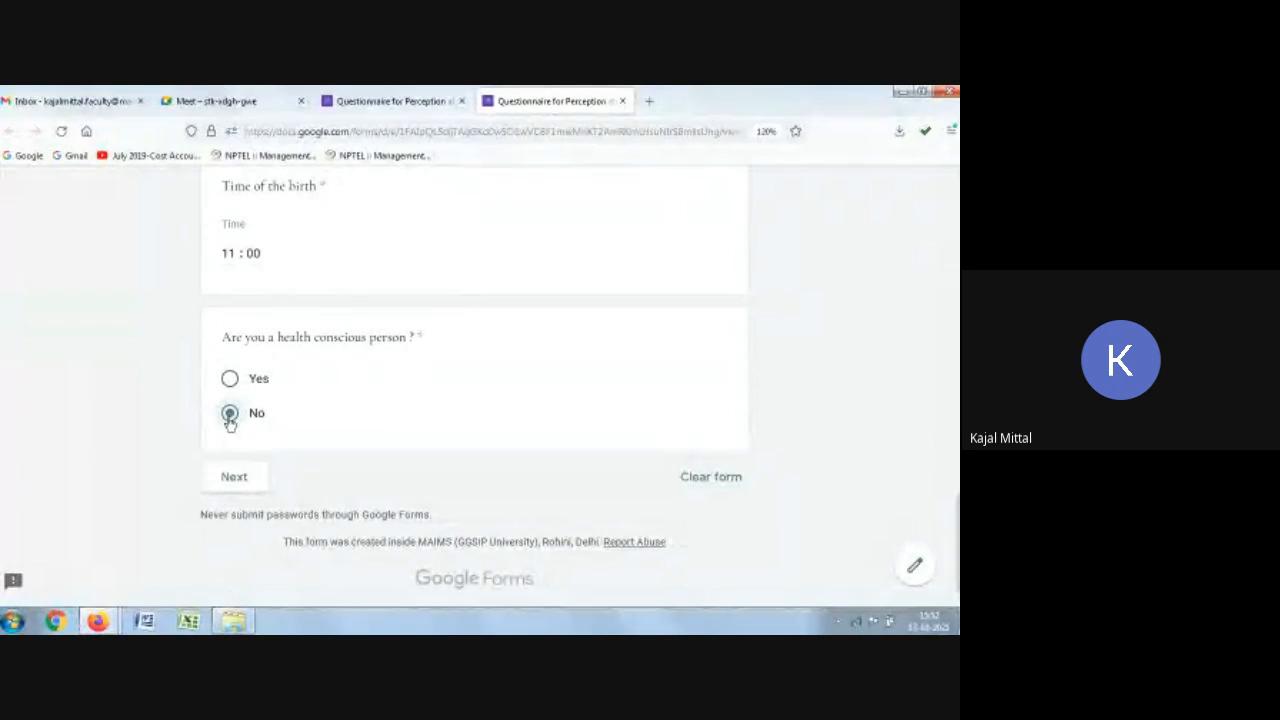
left_click(234, 477)
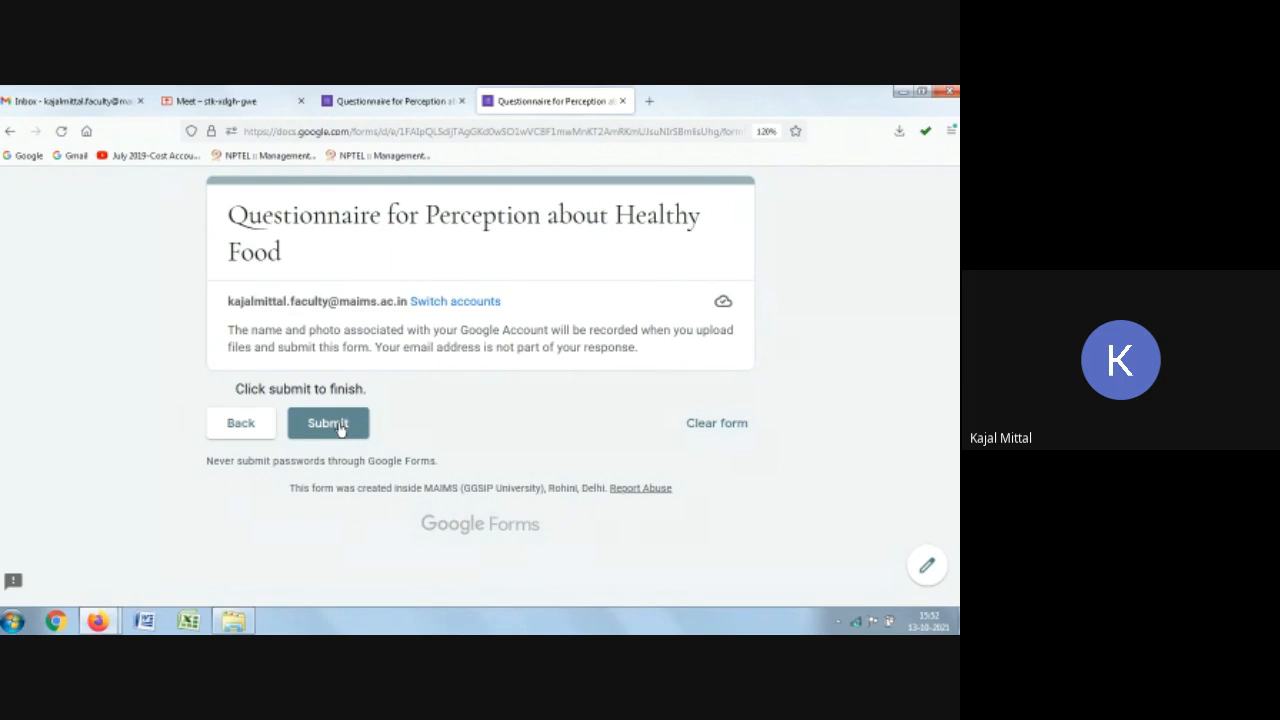
left_click(239, 428)
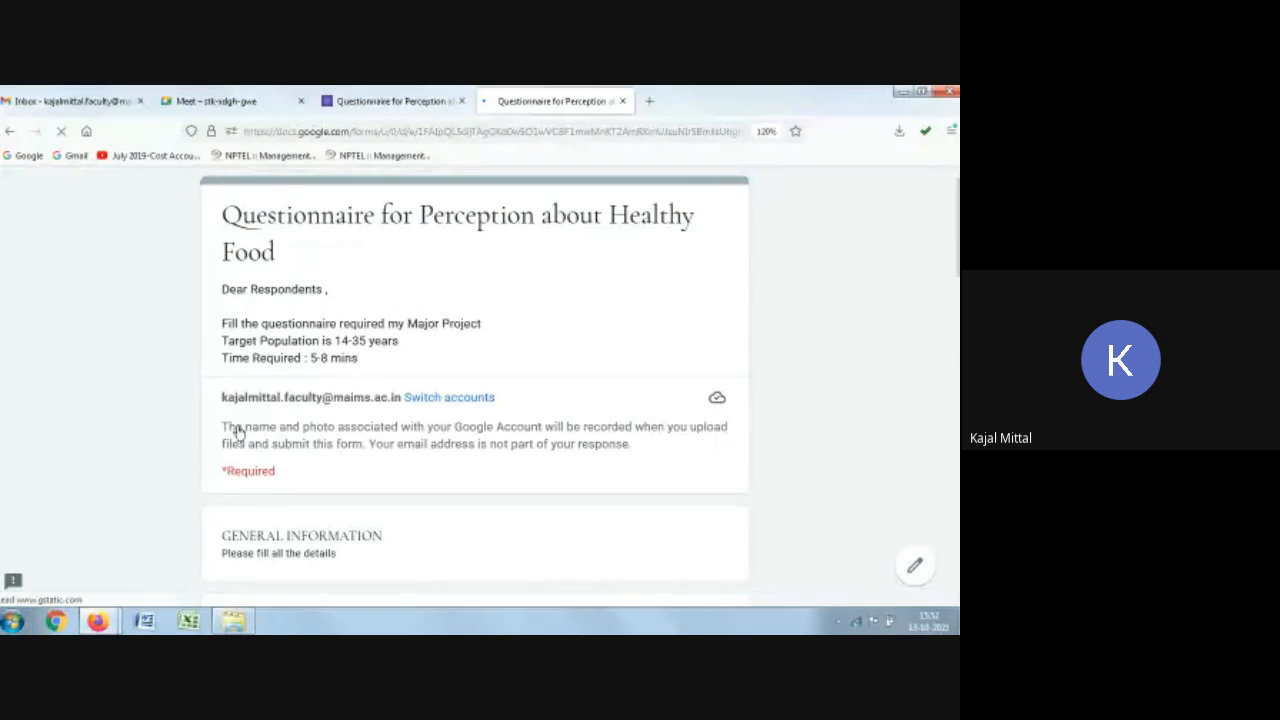
Step: Answer Yes to the health conscious question and continue to the Questions section
scroll(510, 436, "down", 3)
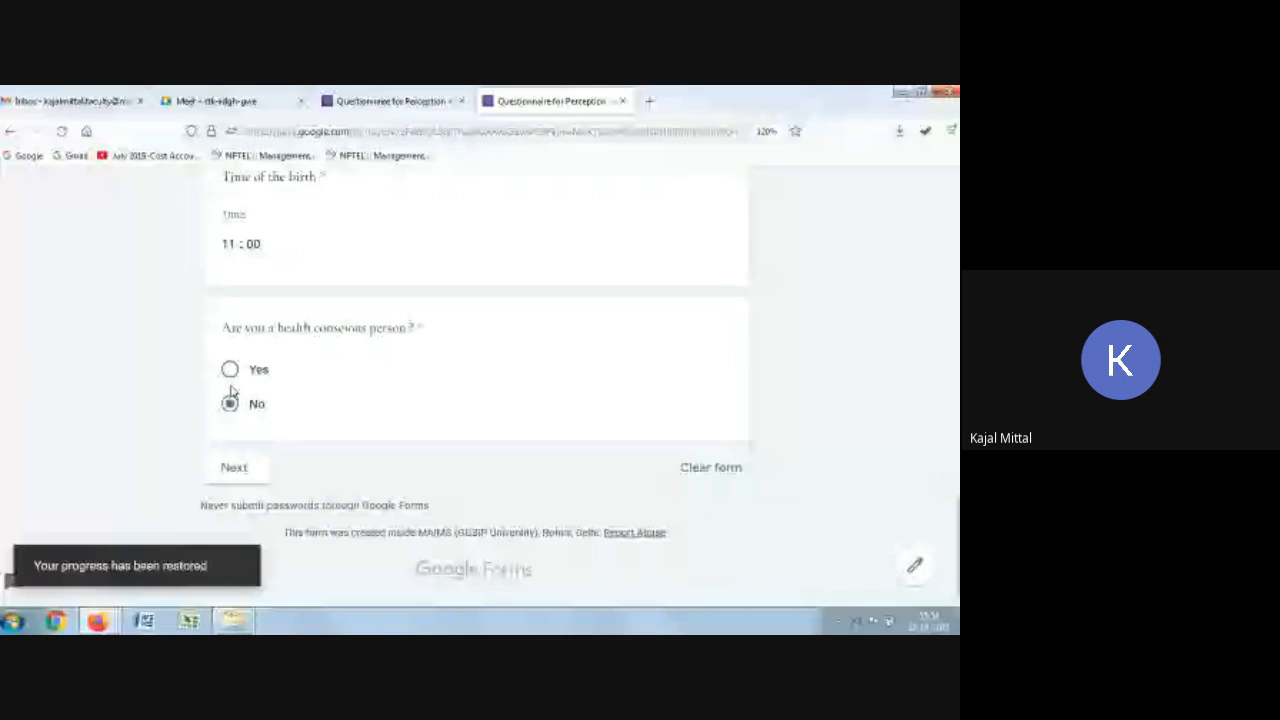
left_click(230, 369)
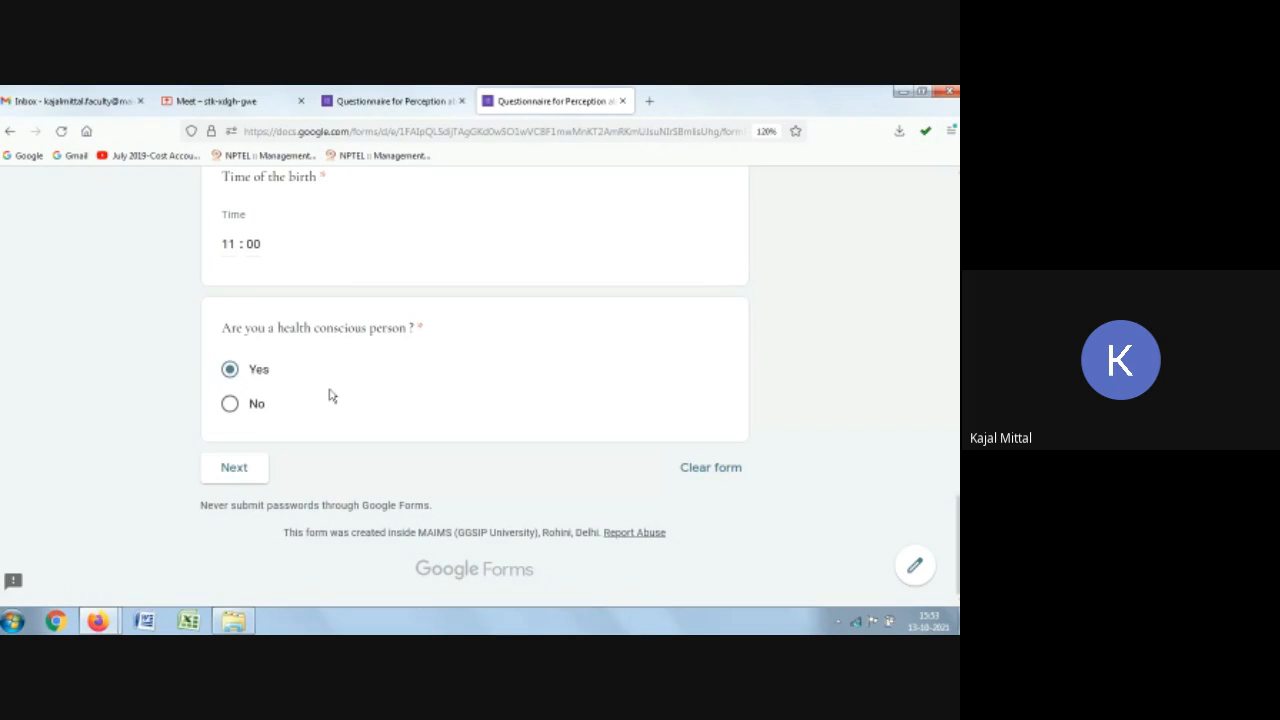
left_click(231, 475)
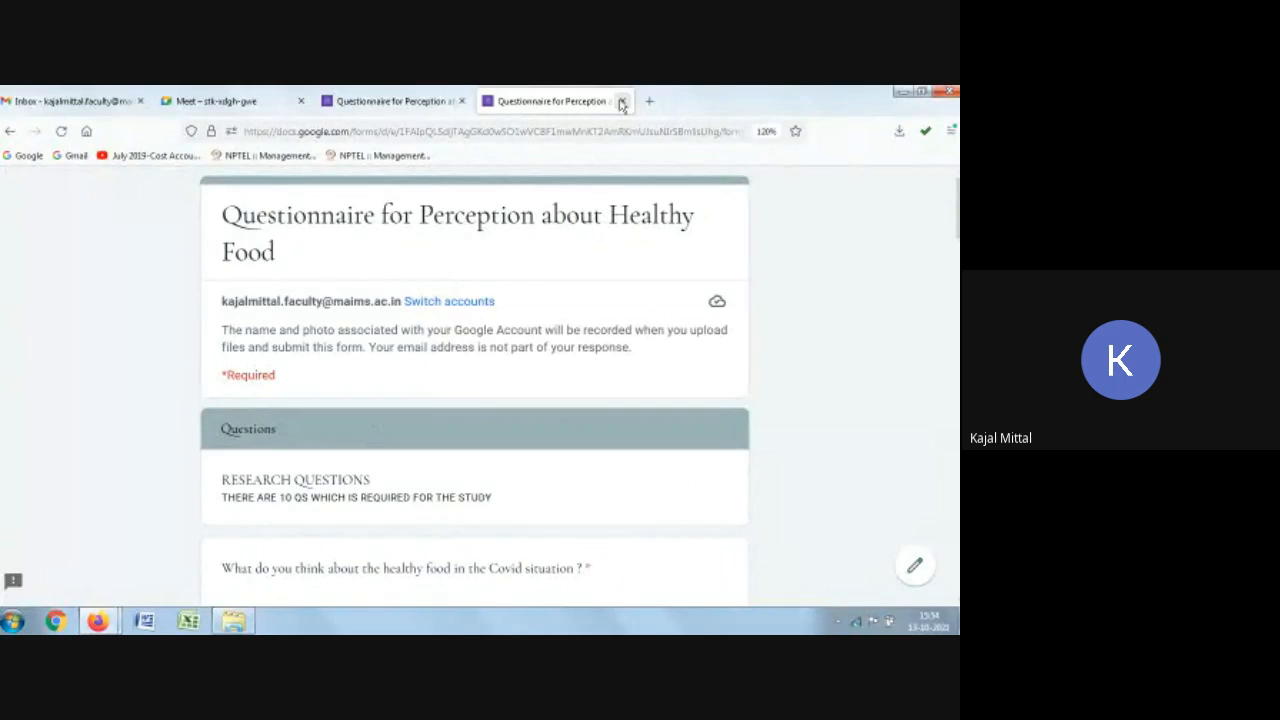
Step: Close the preview tab and look over the form in the editor
left_click(621, 102)
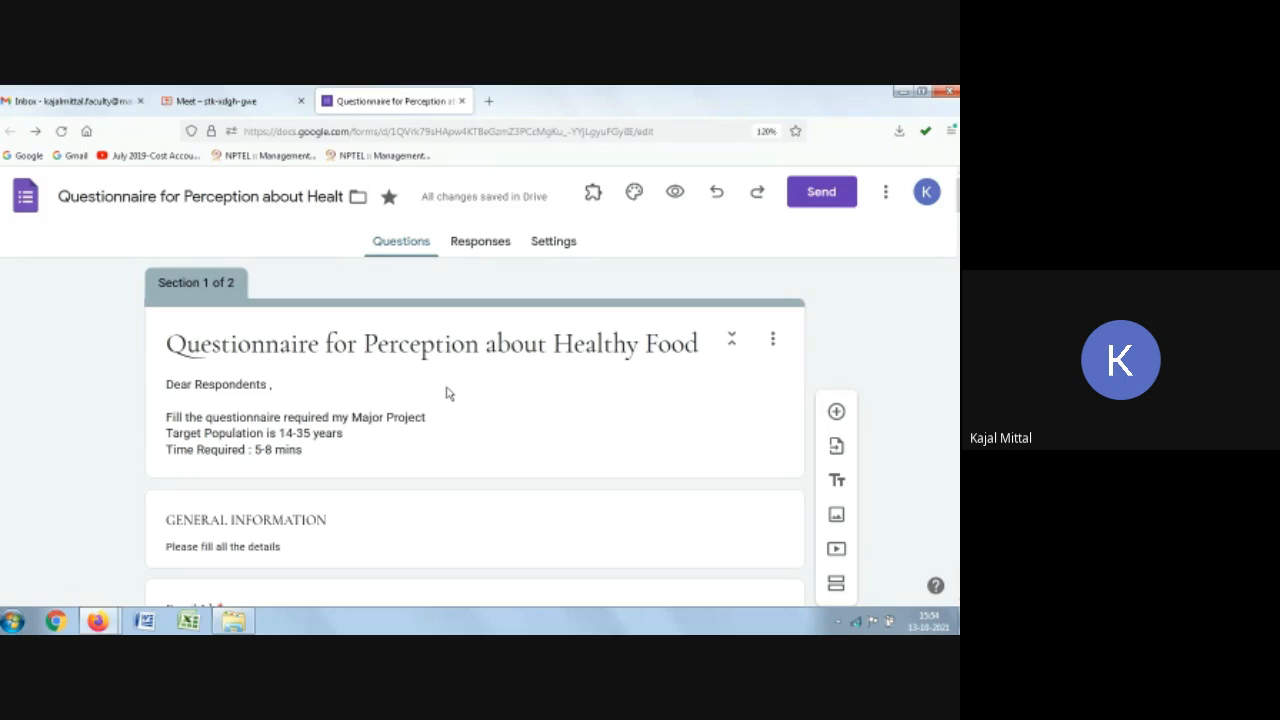
scroll(428, 406, "down", 1)
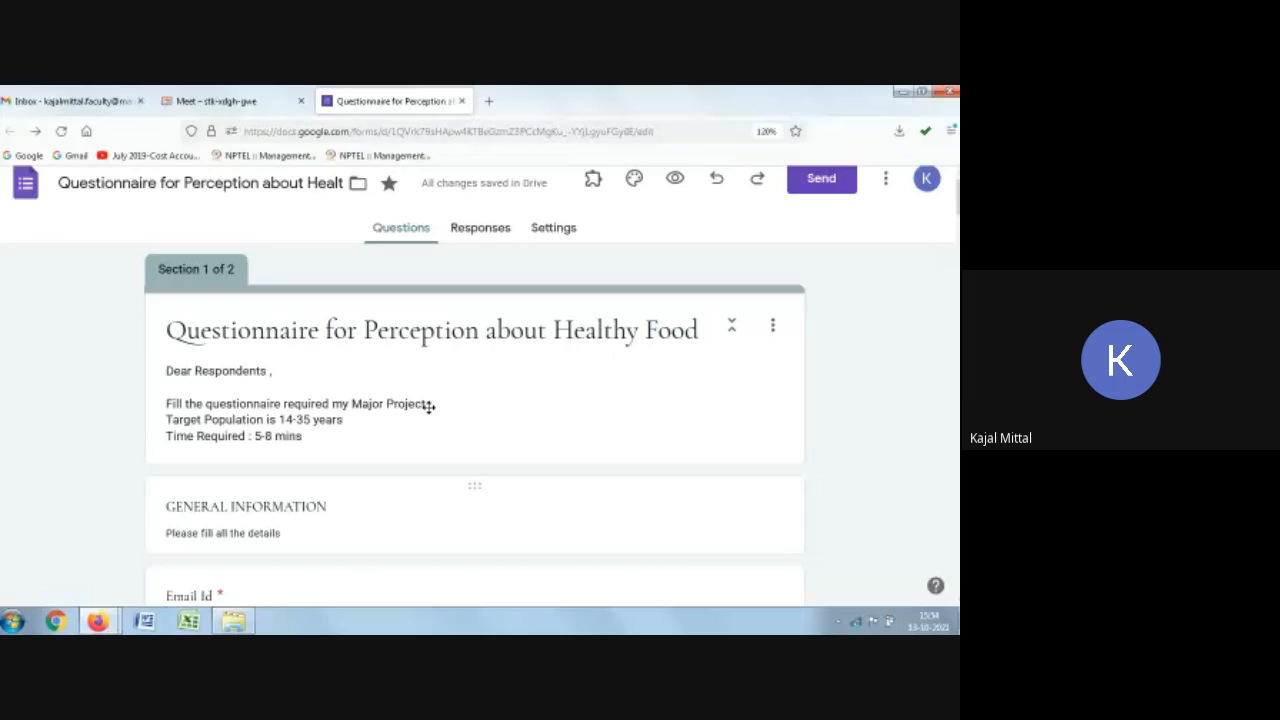
scroll(428, 406, "down", 1)
scroll(430, 400, "up", 2)
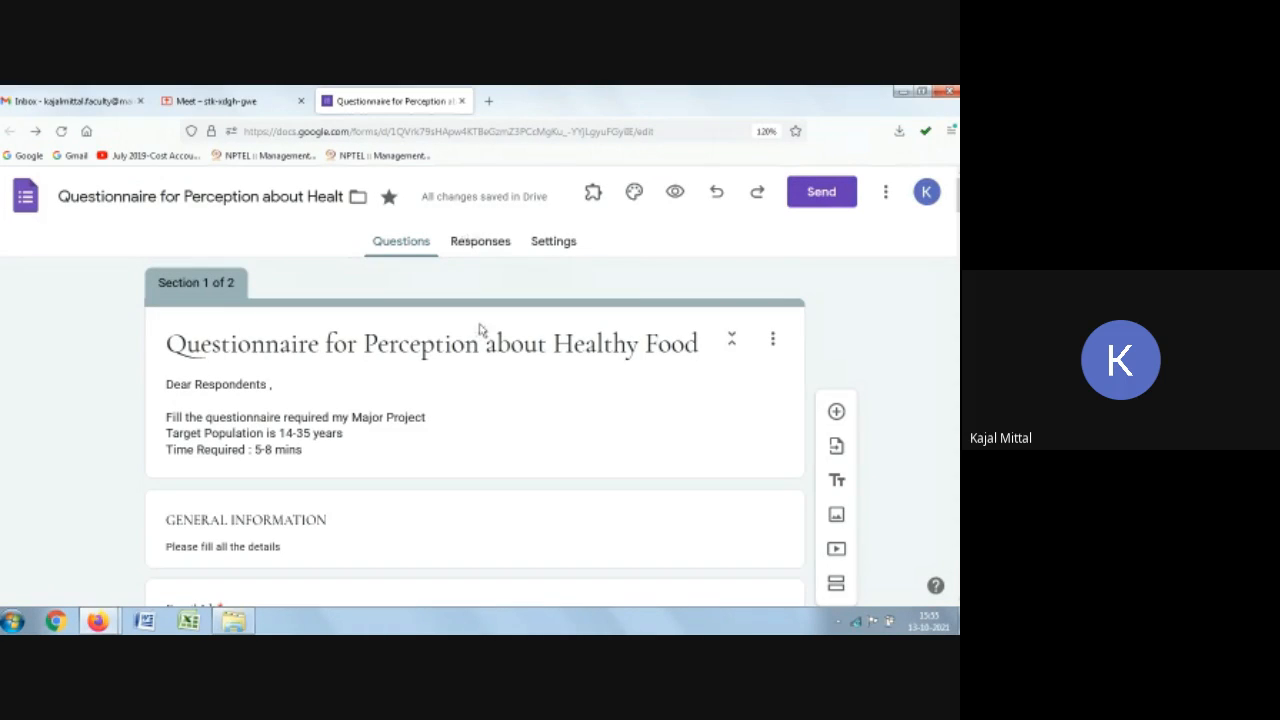
scroll(393, 437, "down", 5)
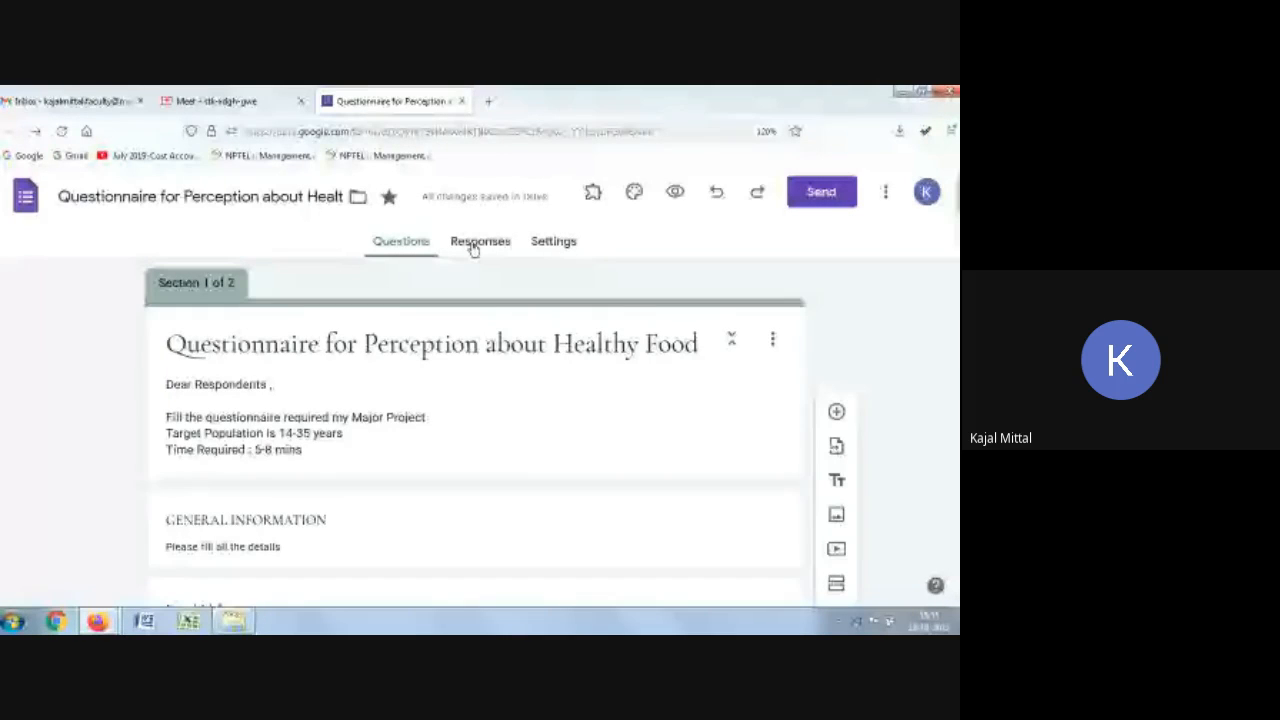
Step: Open the form's responses and turn off accepting responses
left_click(474, 249)
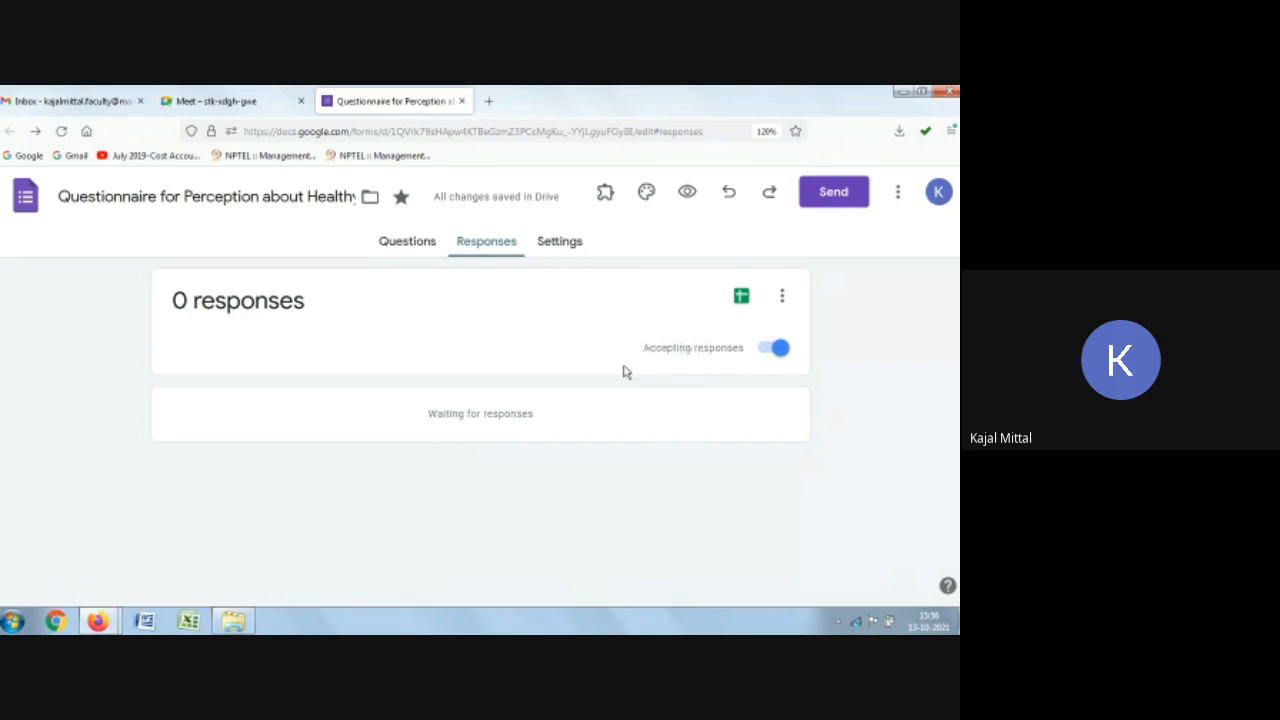
left_click(770, 349)
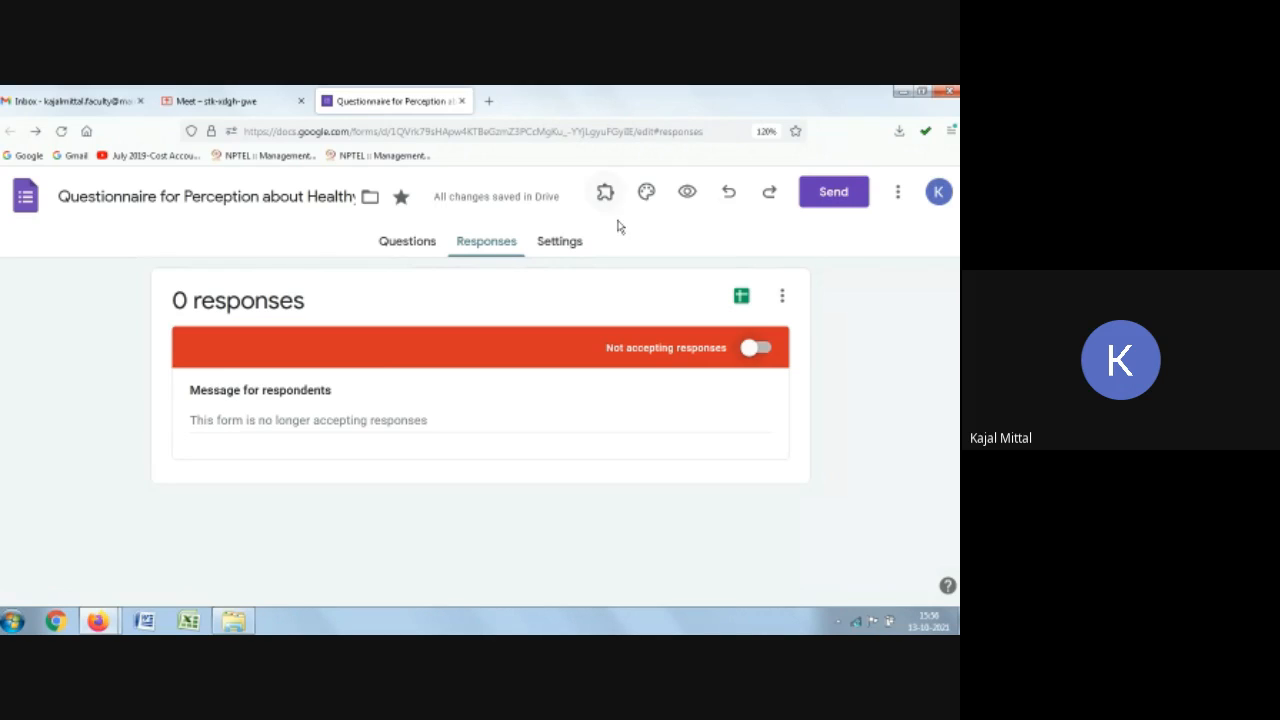
Step: Link the responses to a new spreadsheet with the default name and open it
left_click(781, 298)
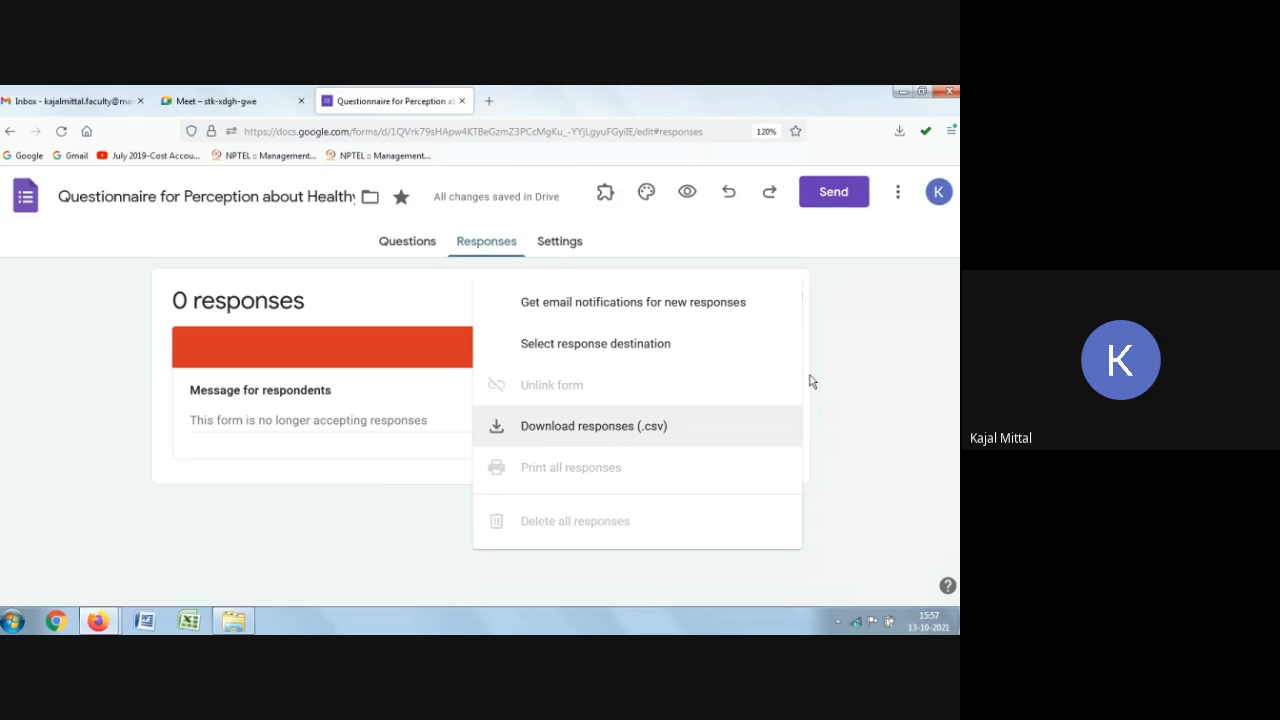
left_click(924, 372)
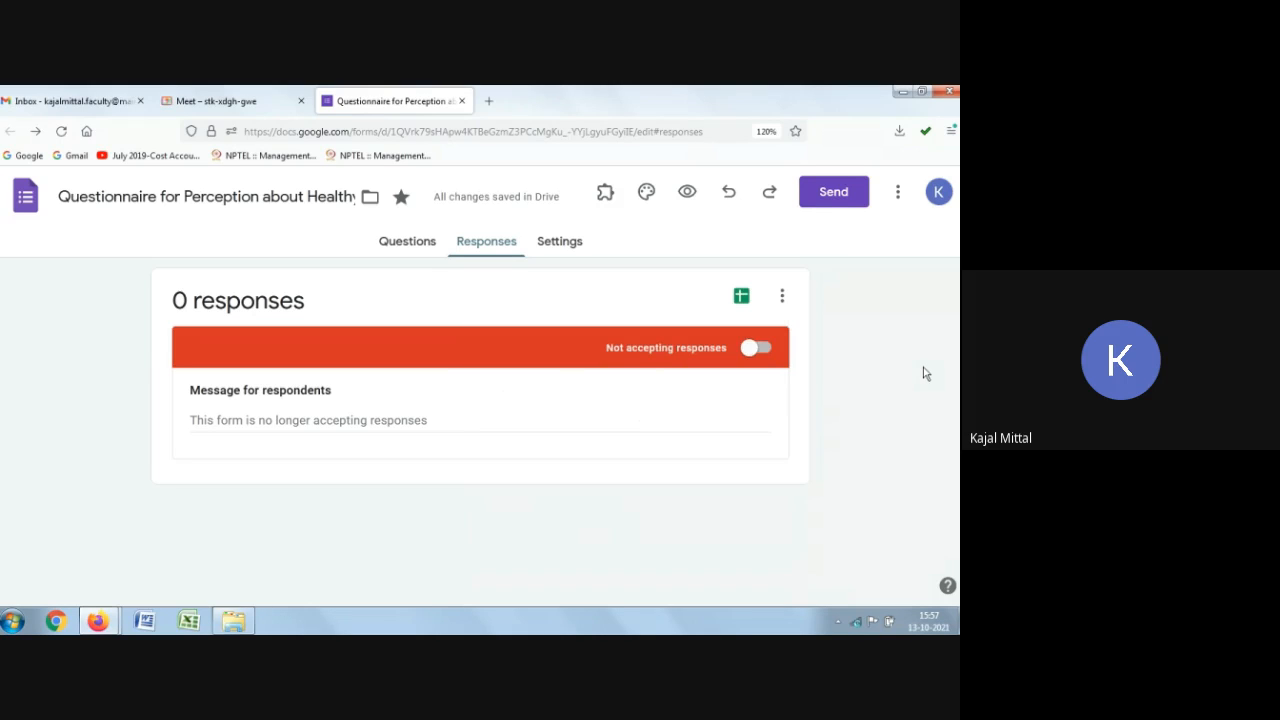
left_click(741, 298)
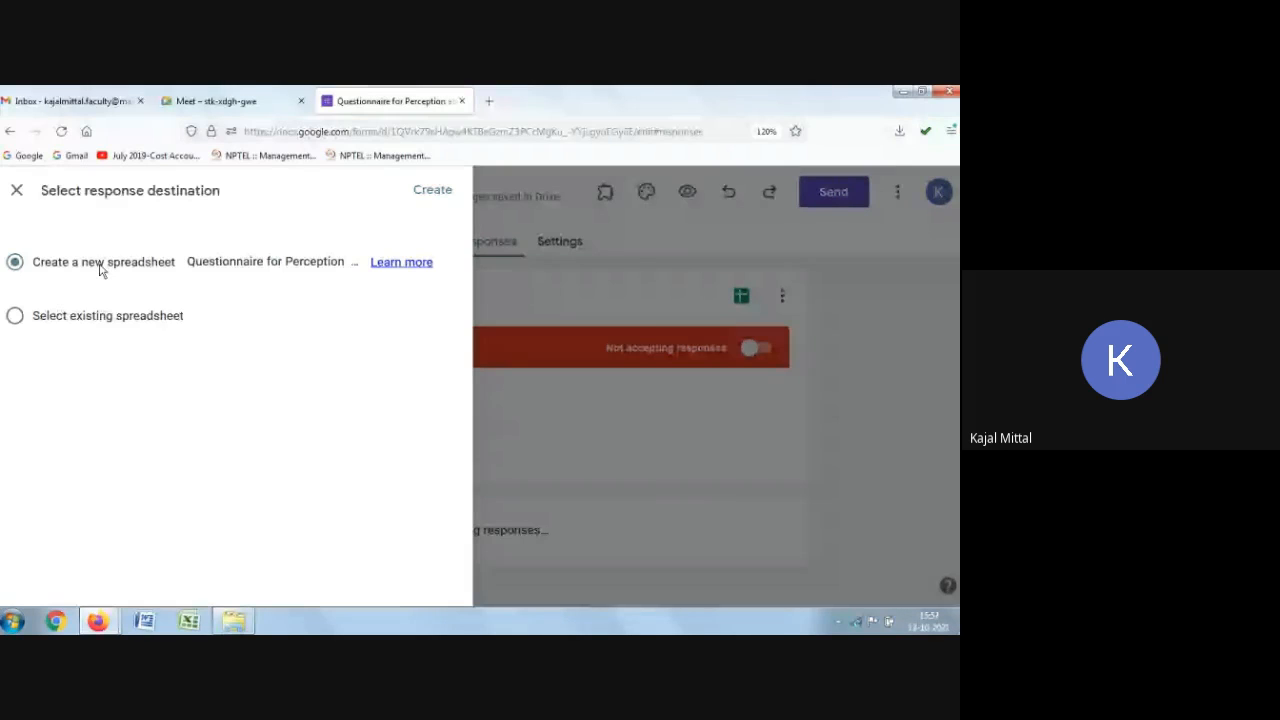
left_click_drag(188, 261, 306, 261)
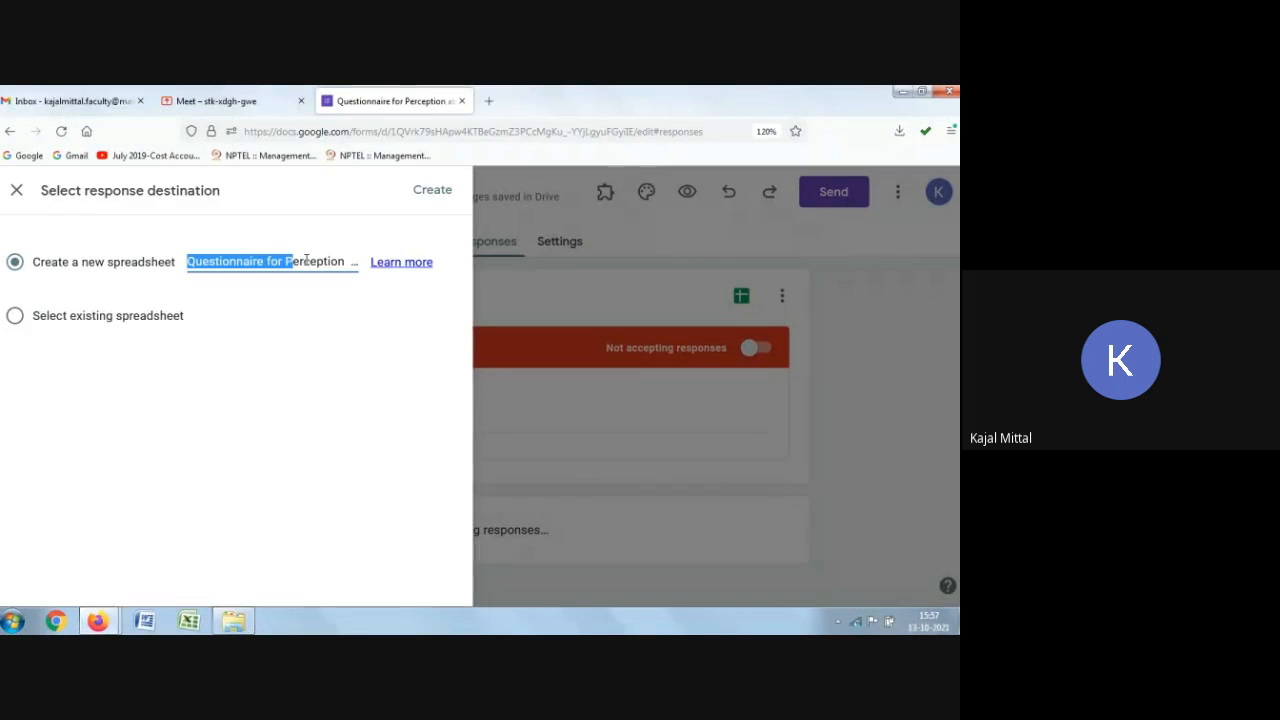
left_click(350, 261)
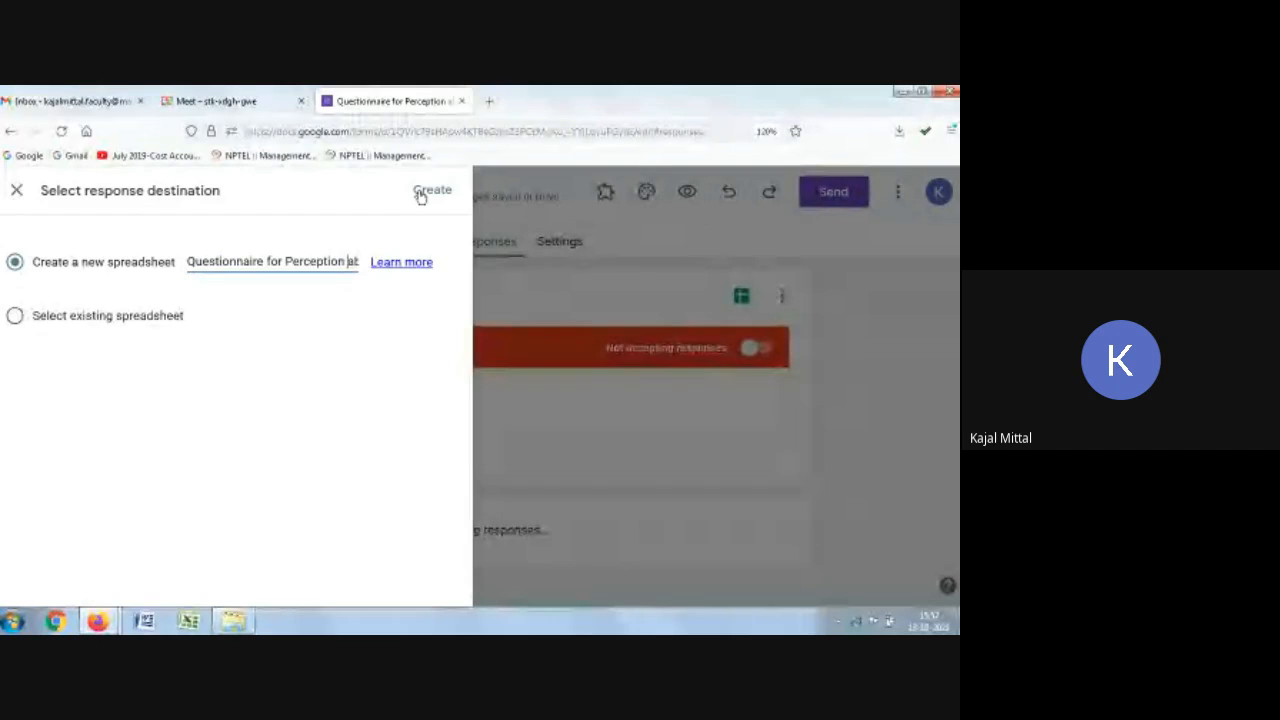
left_click_drag(188, 261, 393, 261)
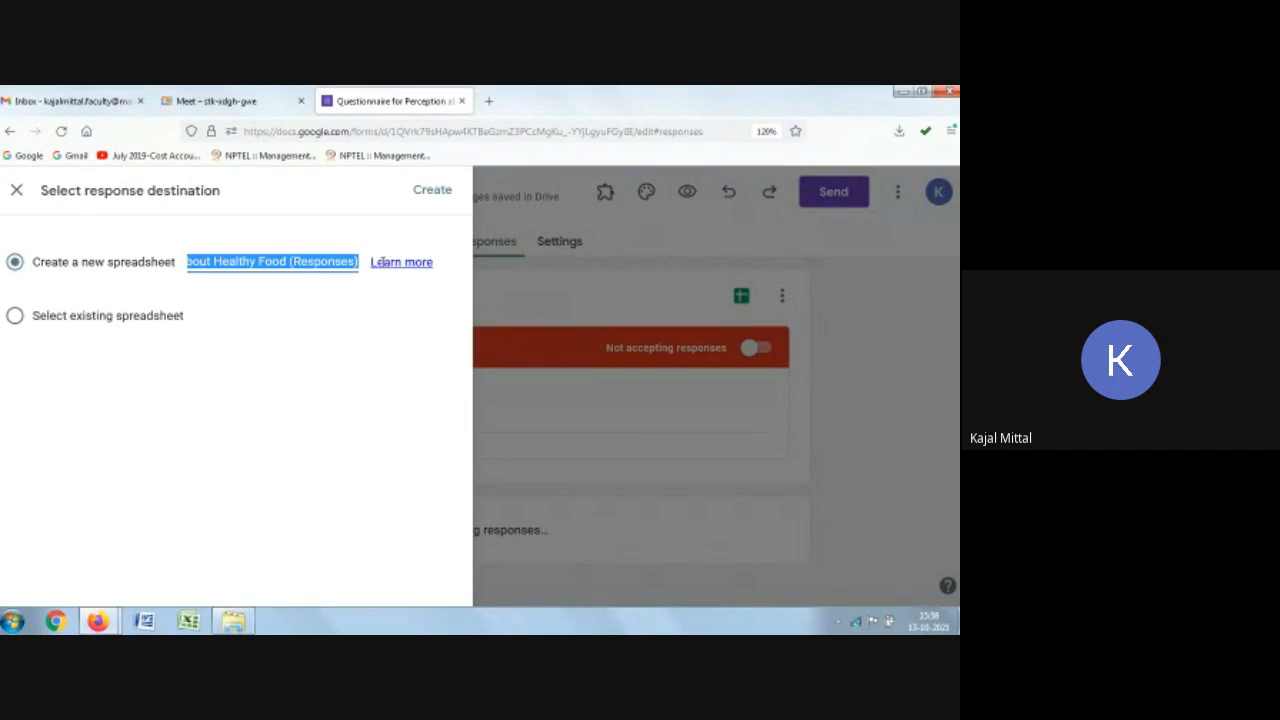
left_click(333, 261)
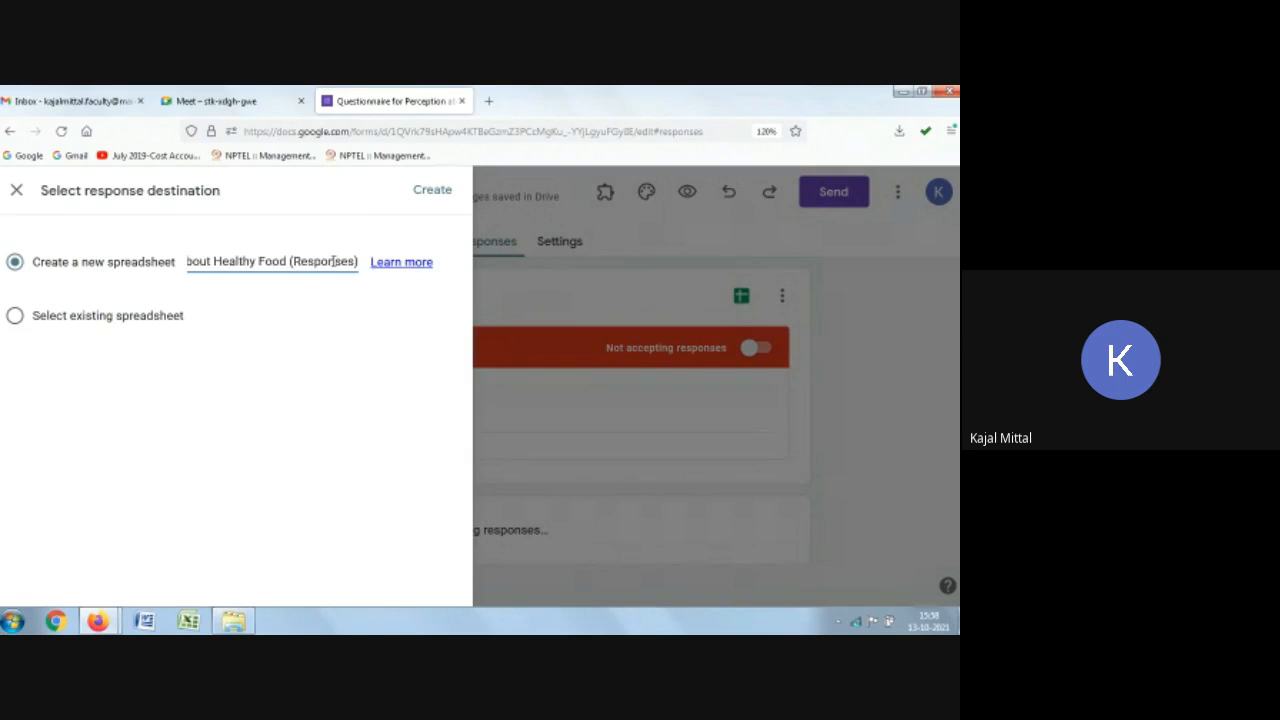
left_click_drag(333, 261, 172, 260)
left_click(242, 281)
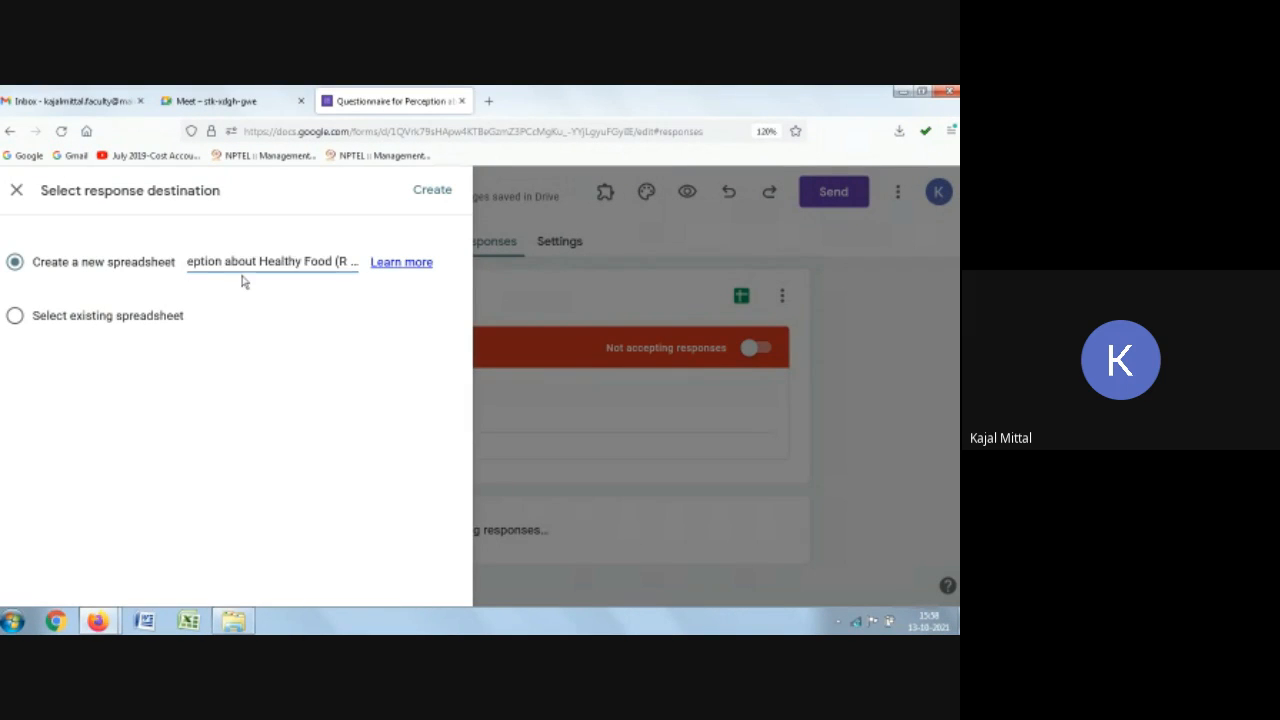
left_click(249, 261)
left_click(422, 191)
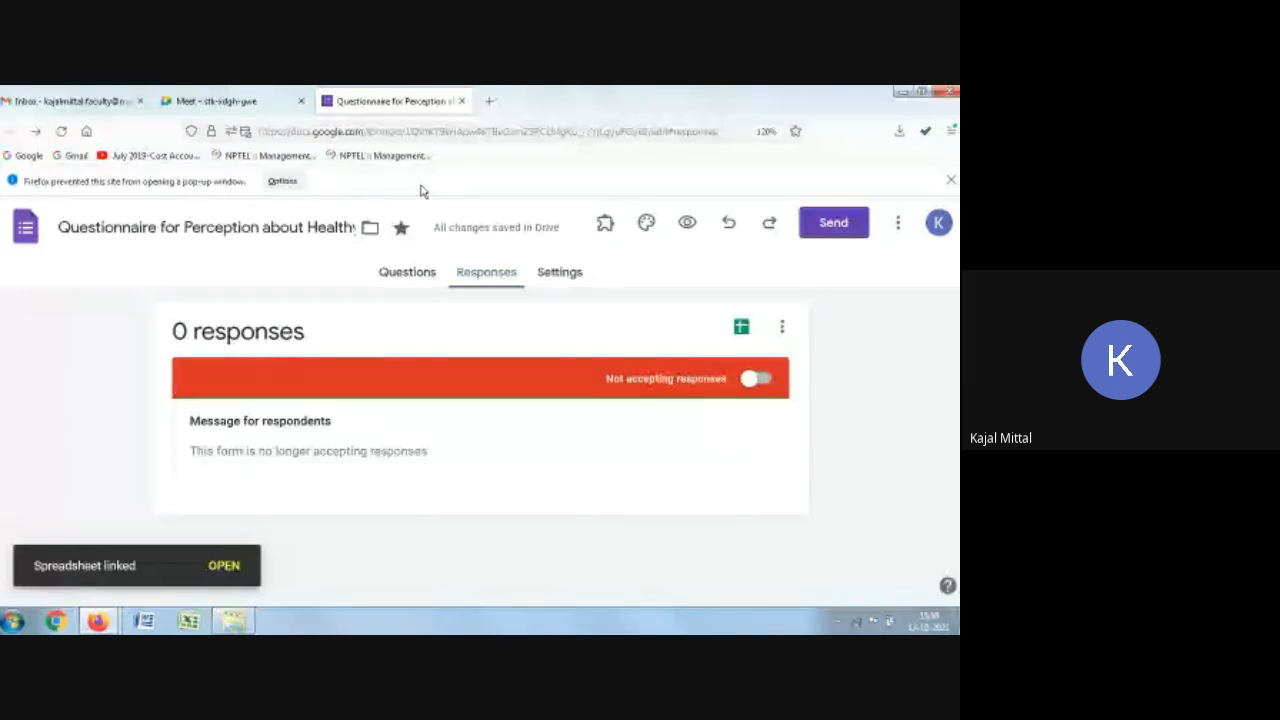
left_click(234, 572)
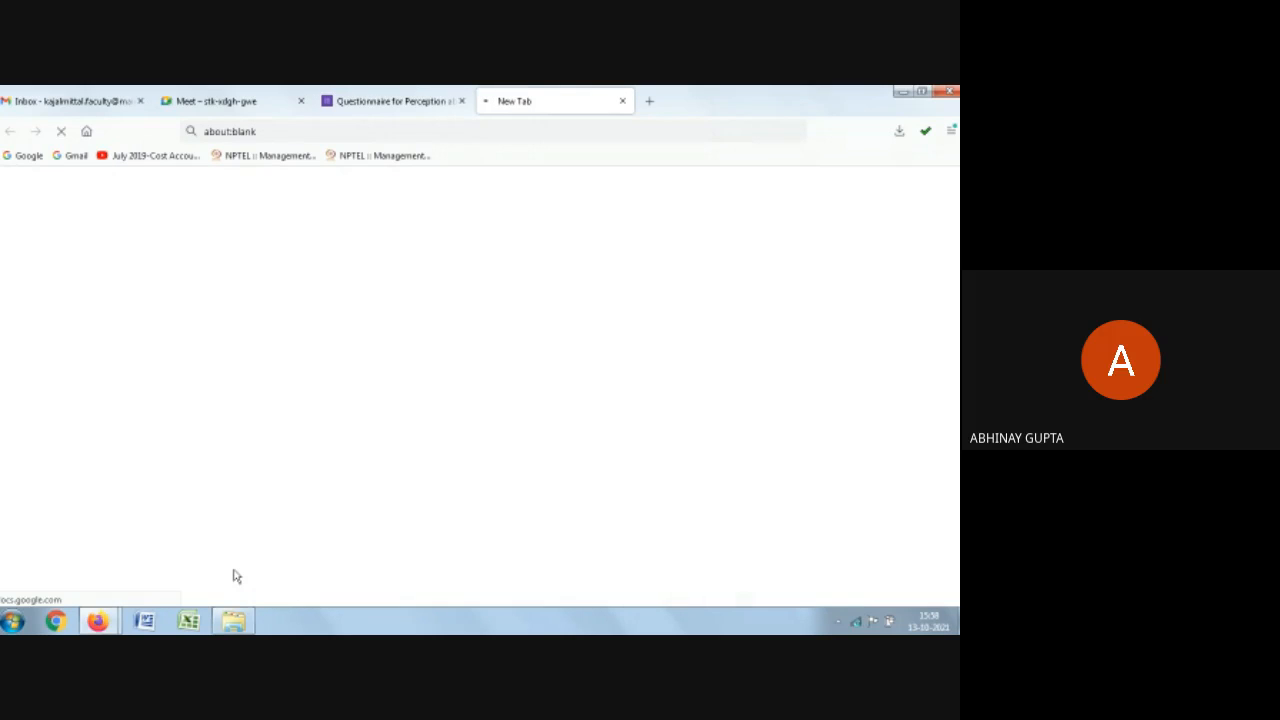
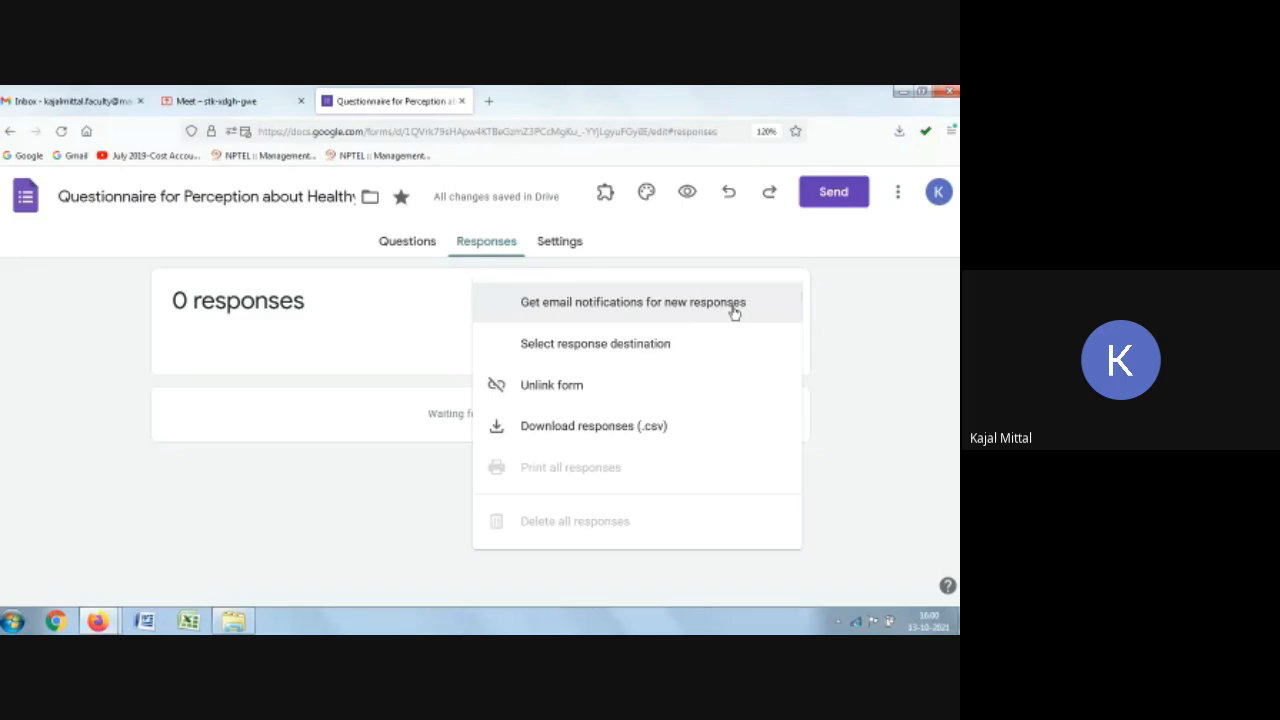
Step: Turn on email notifications for new responses to the form
left_click(734, 305)
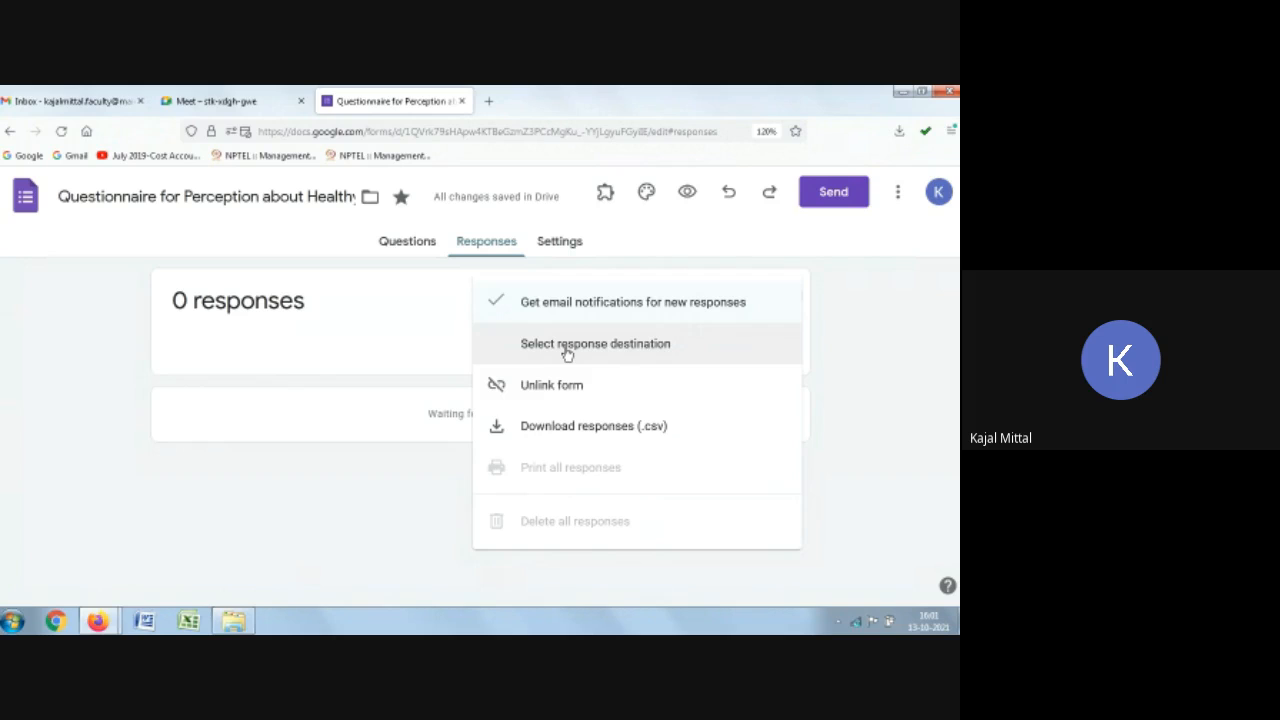
left_click(570, 245)
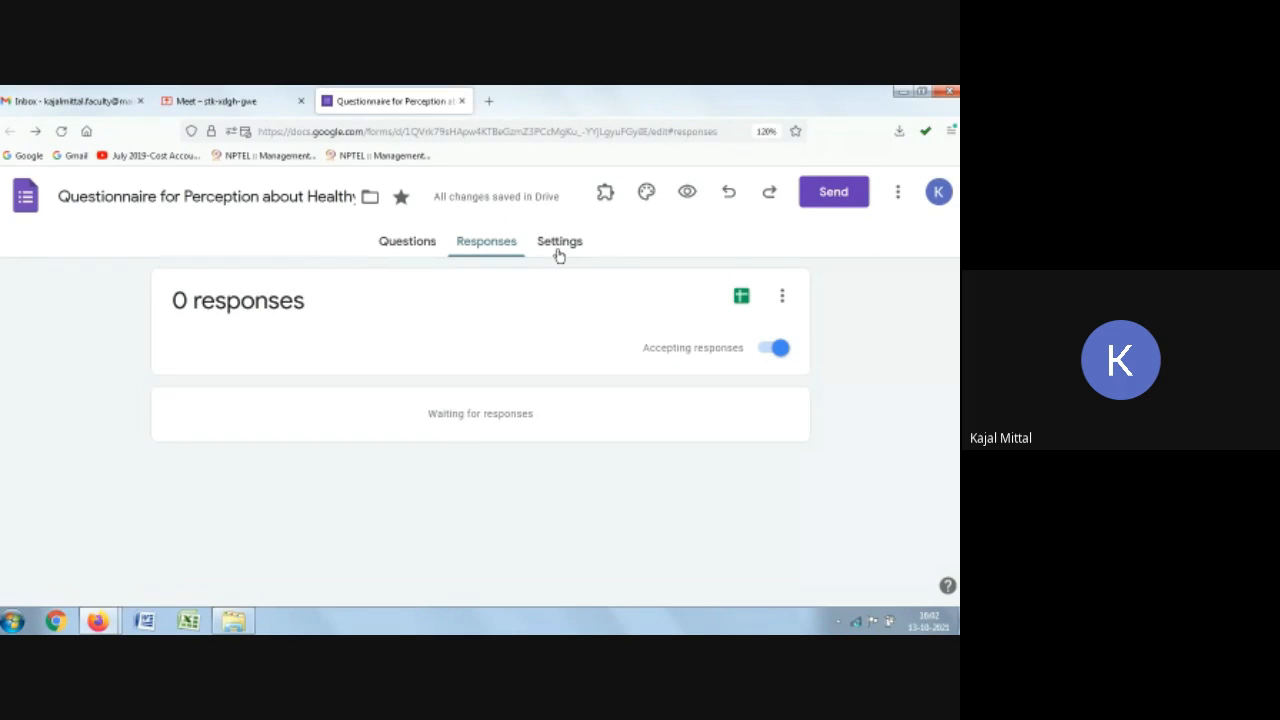
Step: Open the option to add collaborators to the form
left_click(900, 194)
left_click(900, 194)
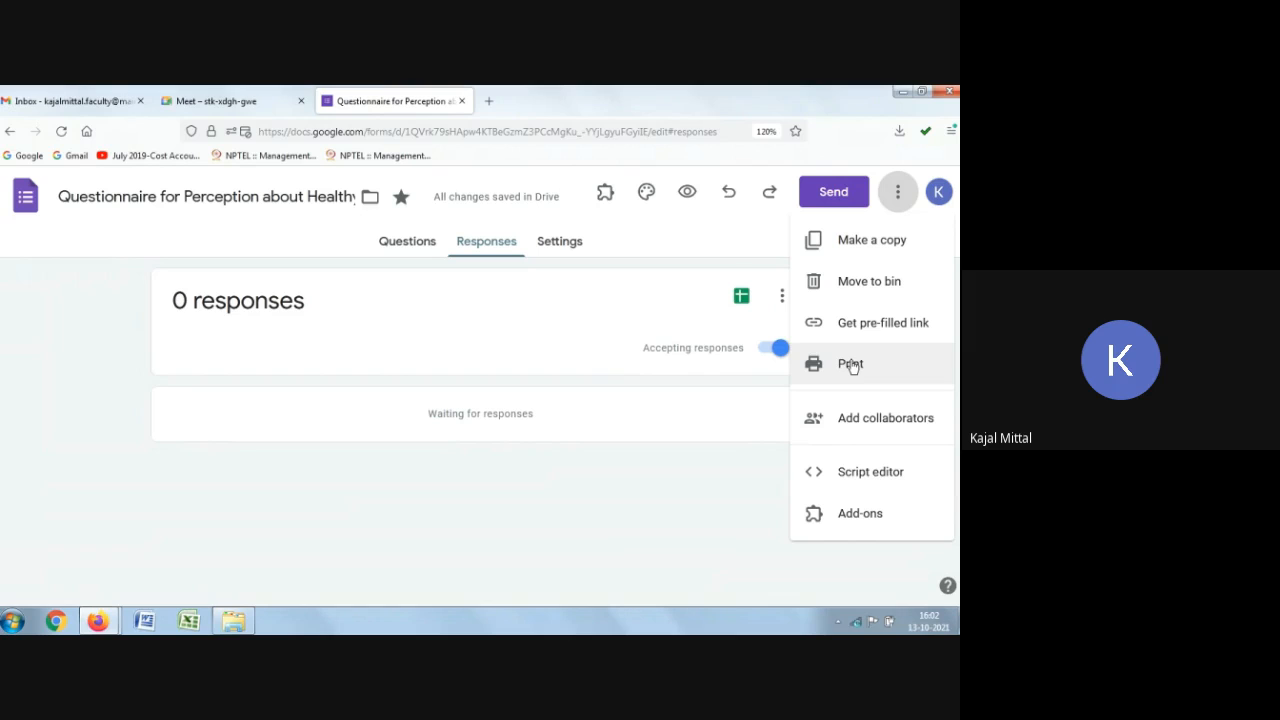
left_click(855, 420)
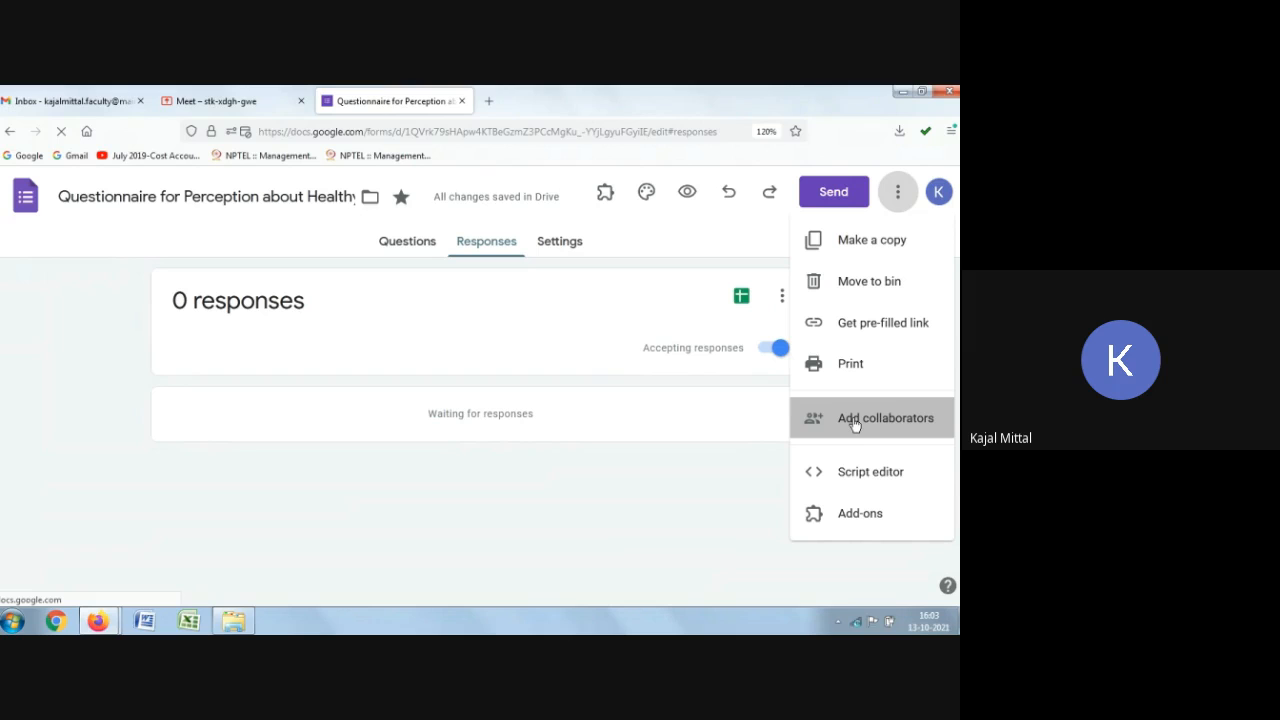
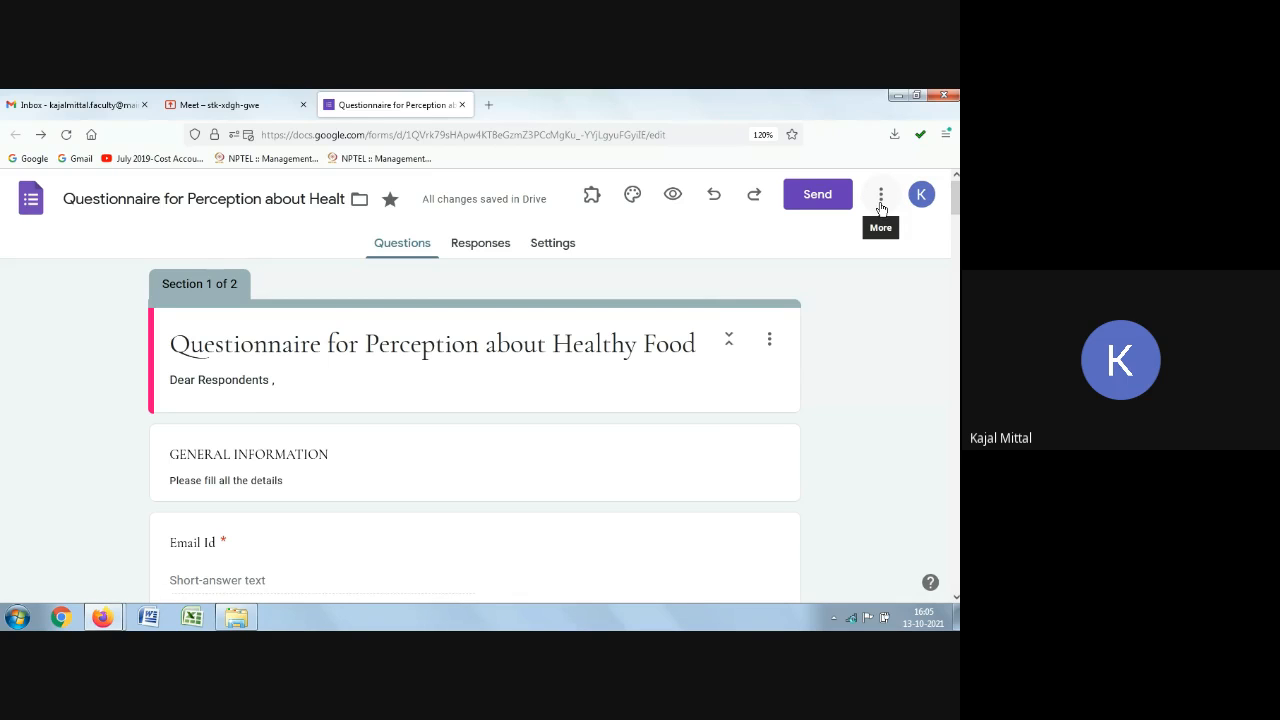
left_click(881, 208)
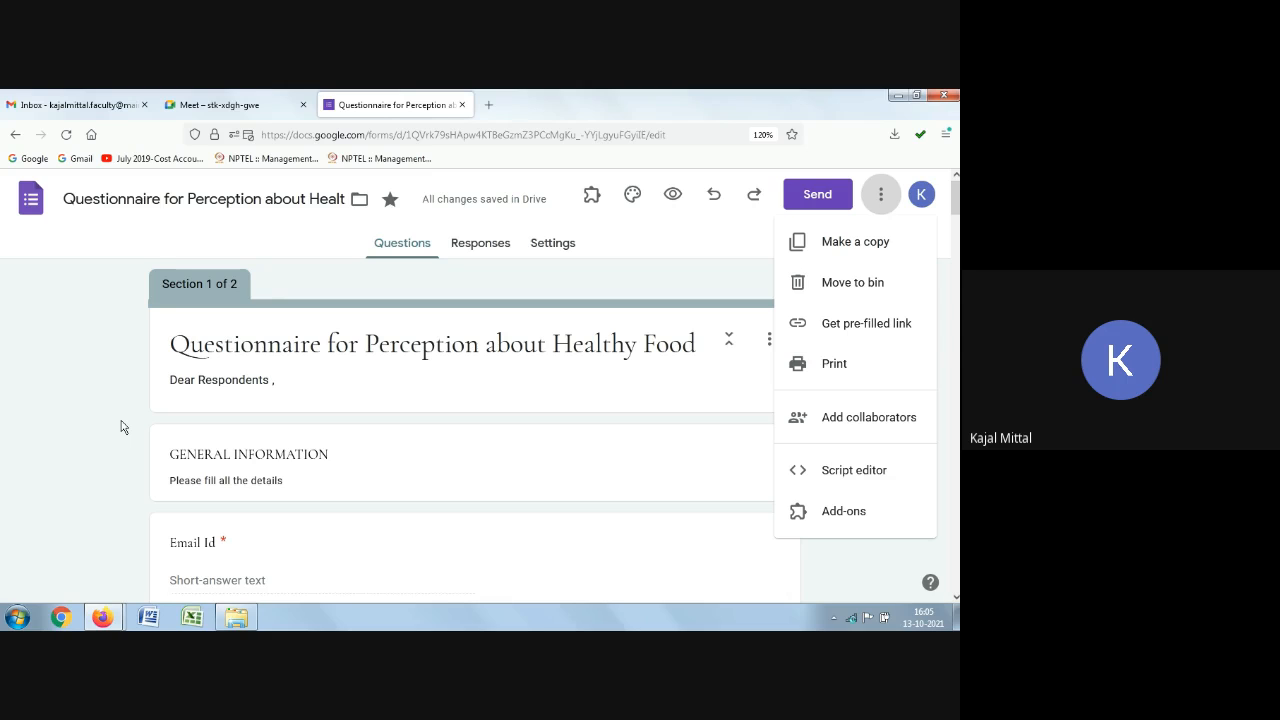
left_click(75, 328)
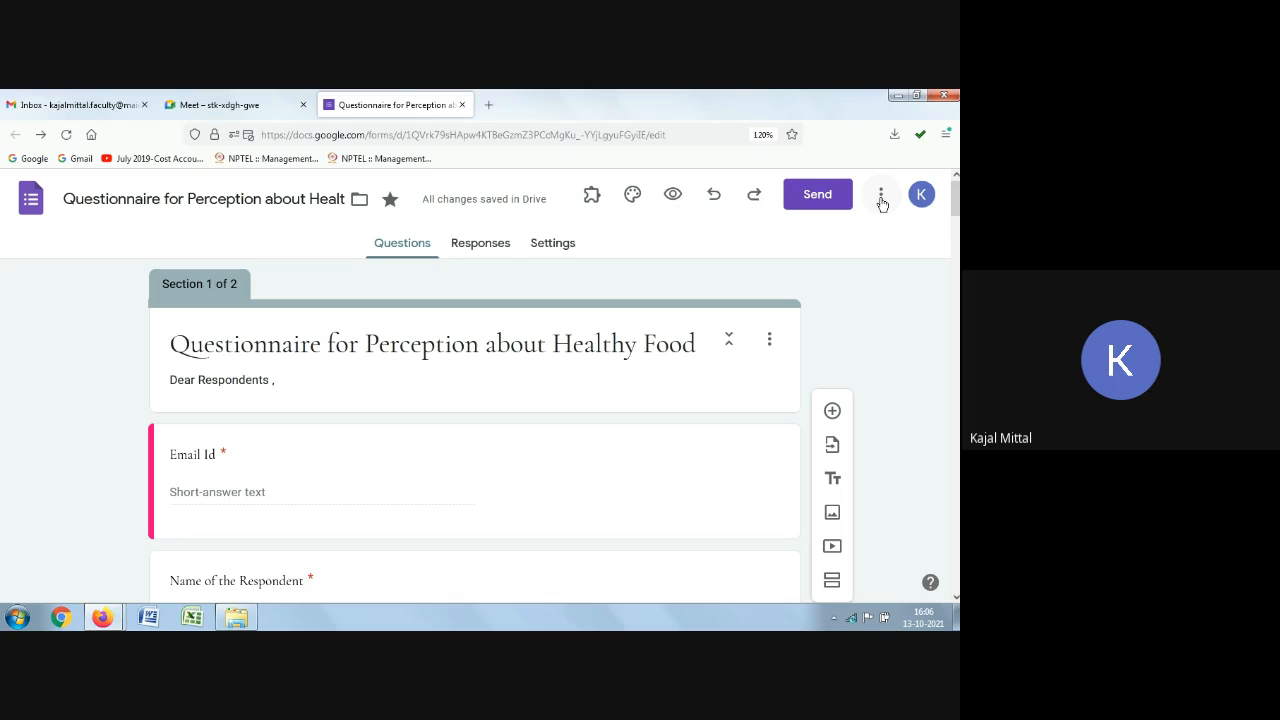
Step: Open the collaborators dialog and view the role options for the existing editor, then close it
left_click(881, 198)
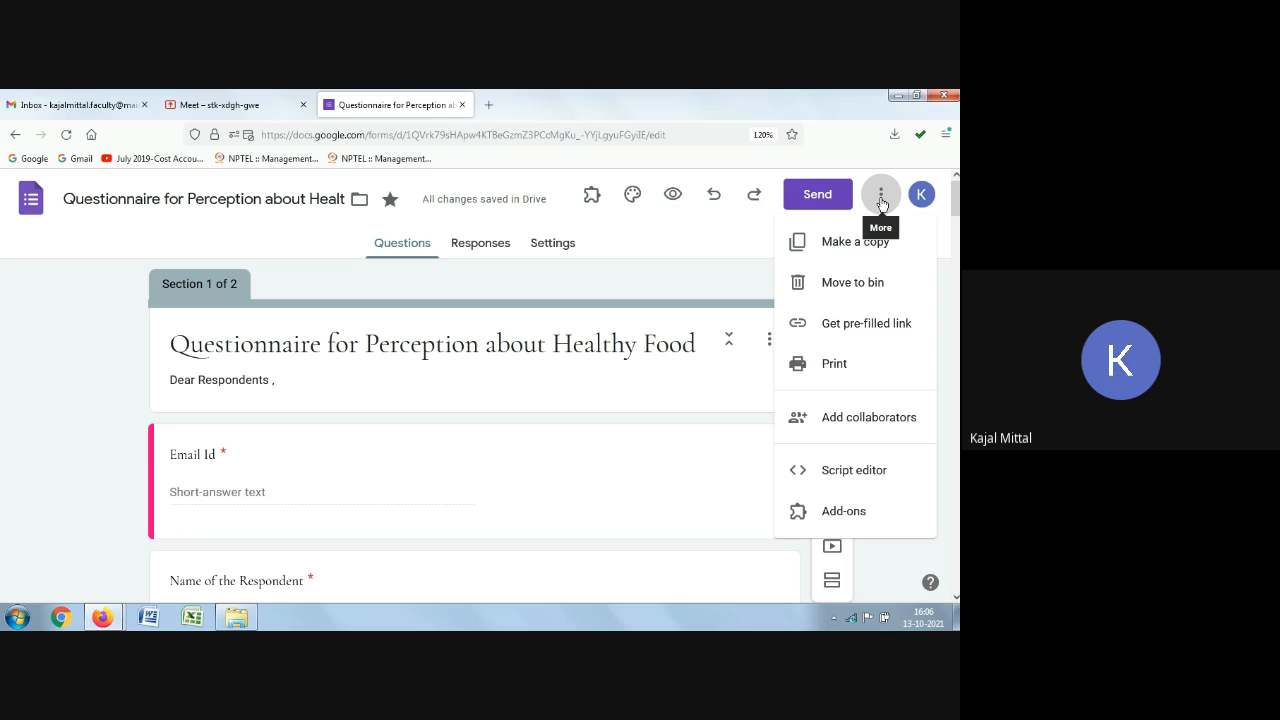
left_click(859, 418)
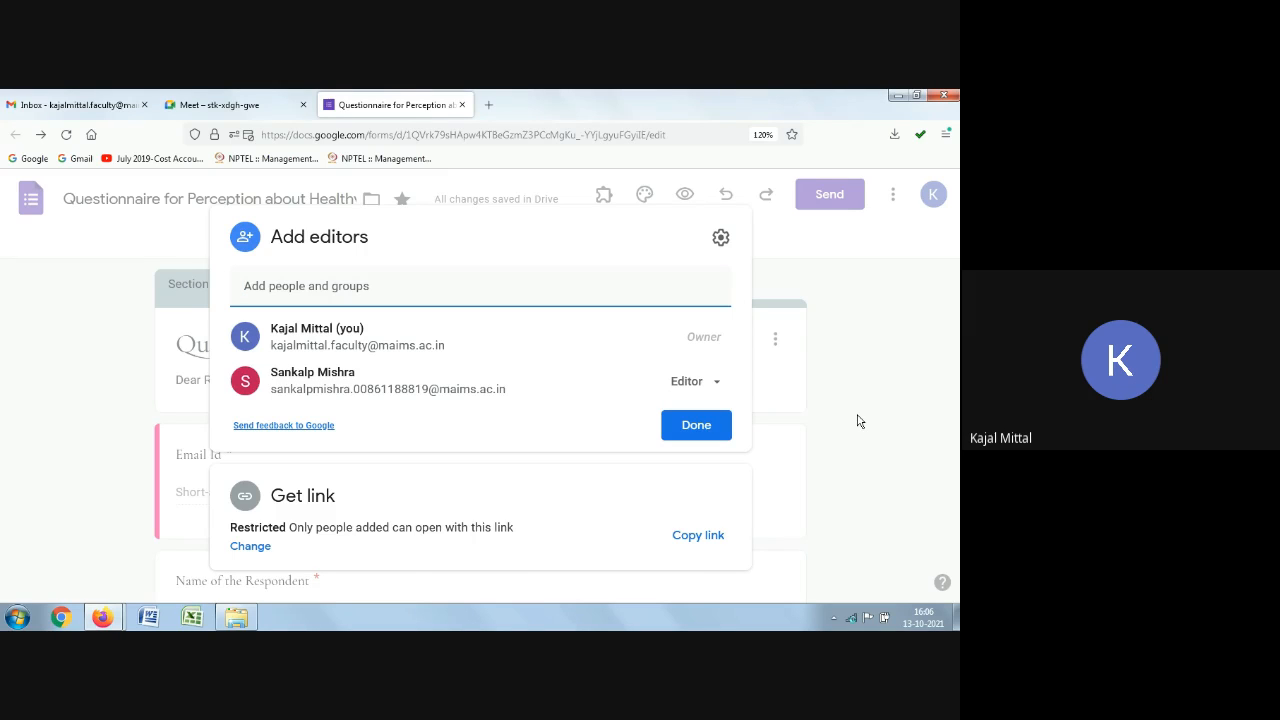
left_click(714, 386)
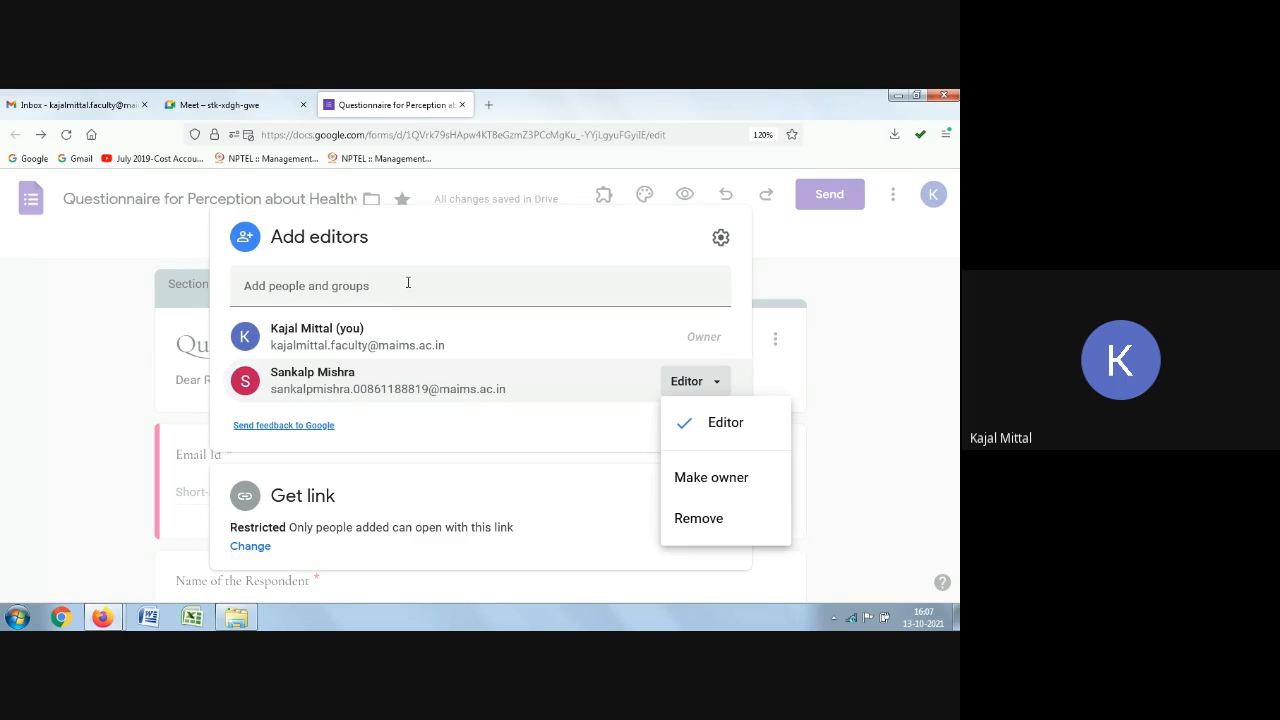
left_click(483, 310)
left_click(849, 306)
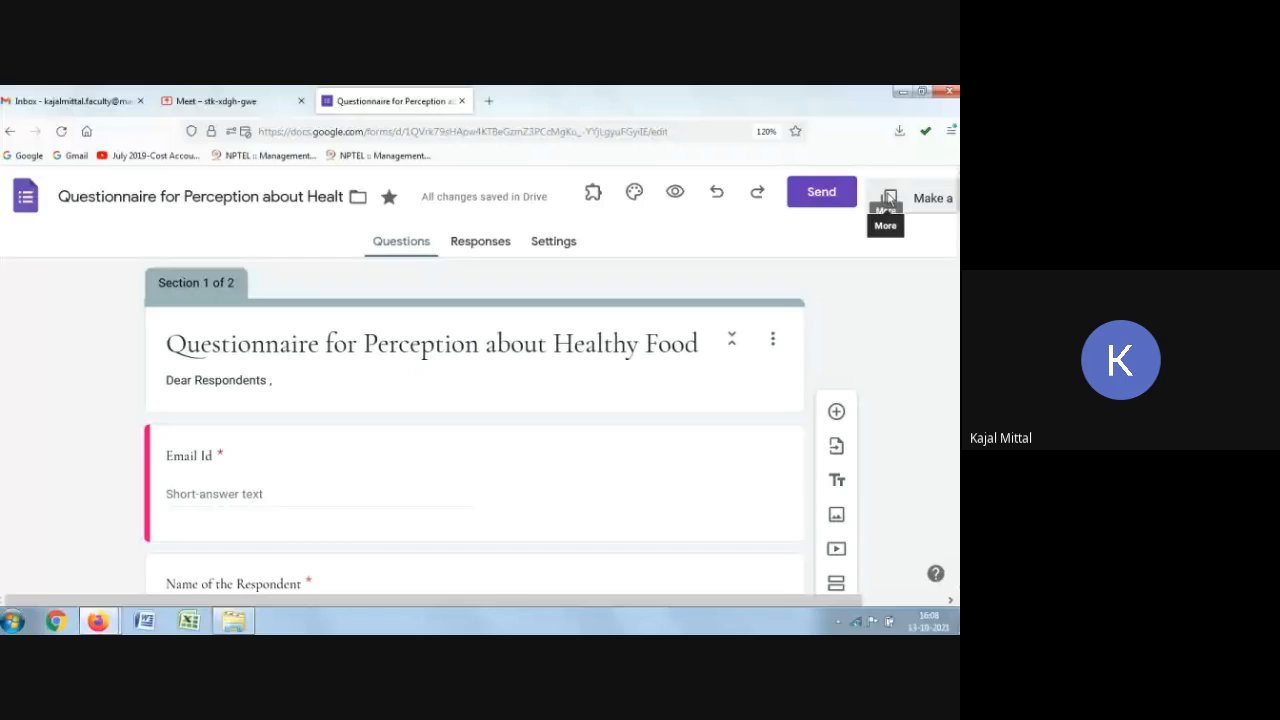
left_click(885, 192)
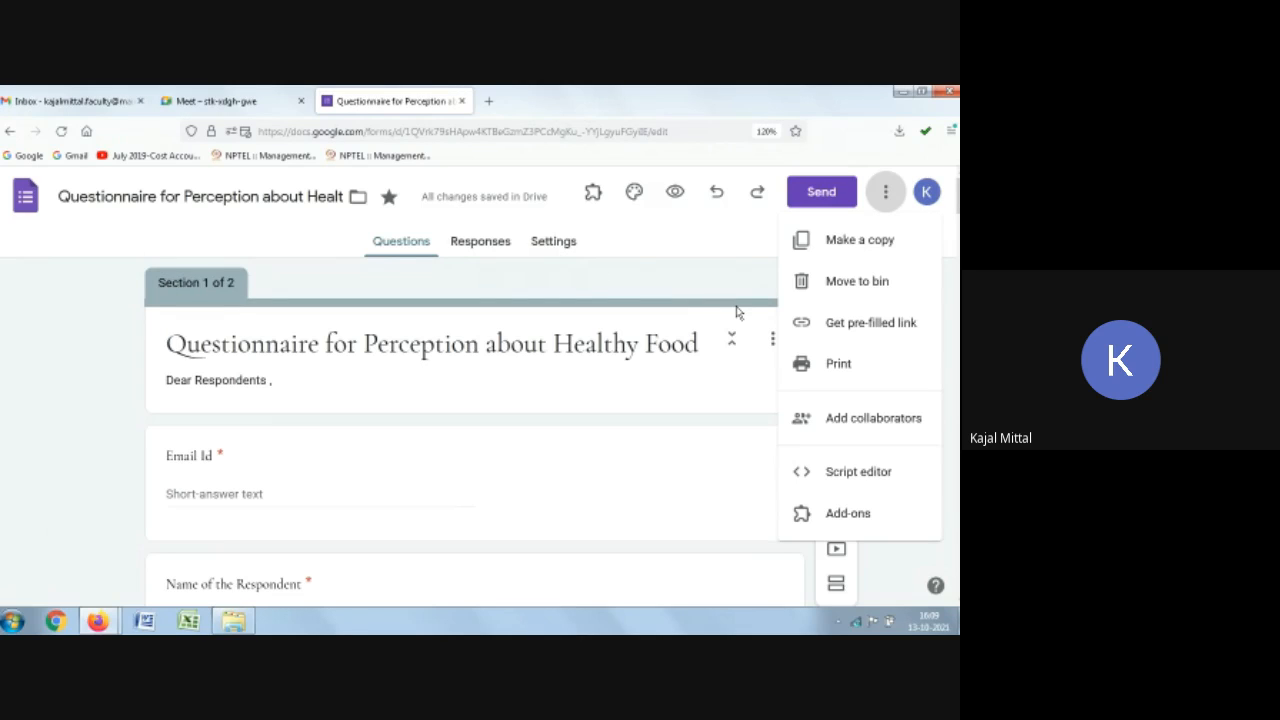
left_click(674, 294)
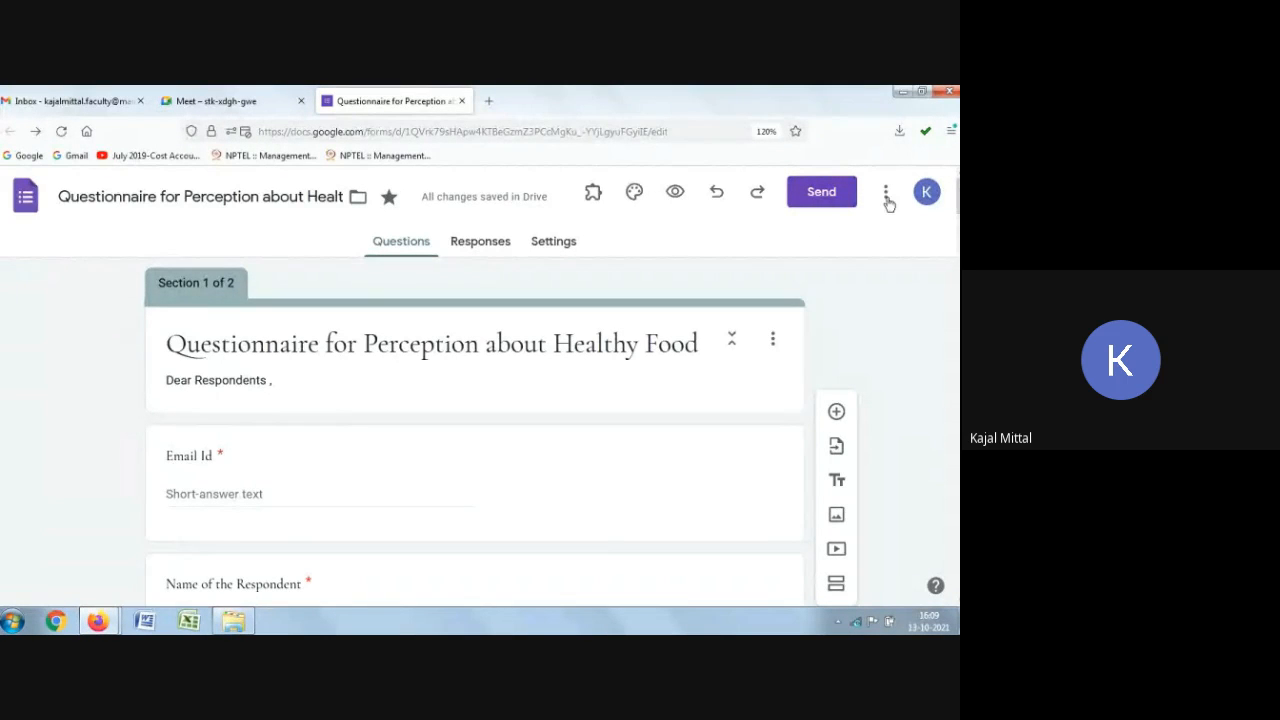
Step: Turn the form into a quiz in its settings, with marks released later, after manual review
left_click(547, 244)
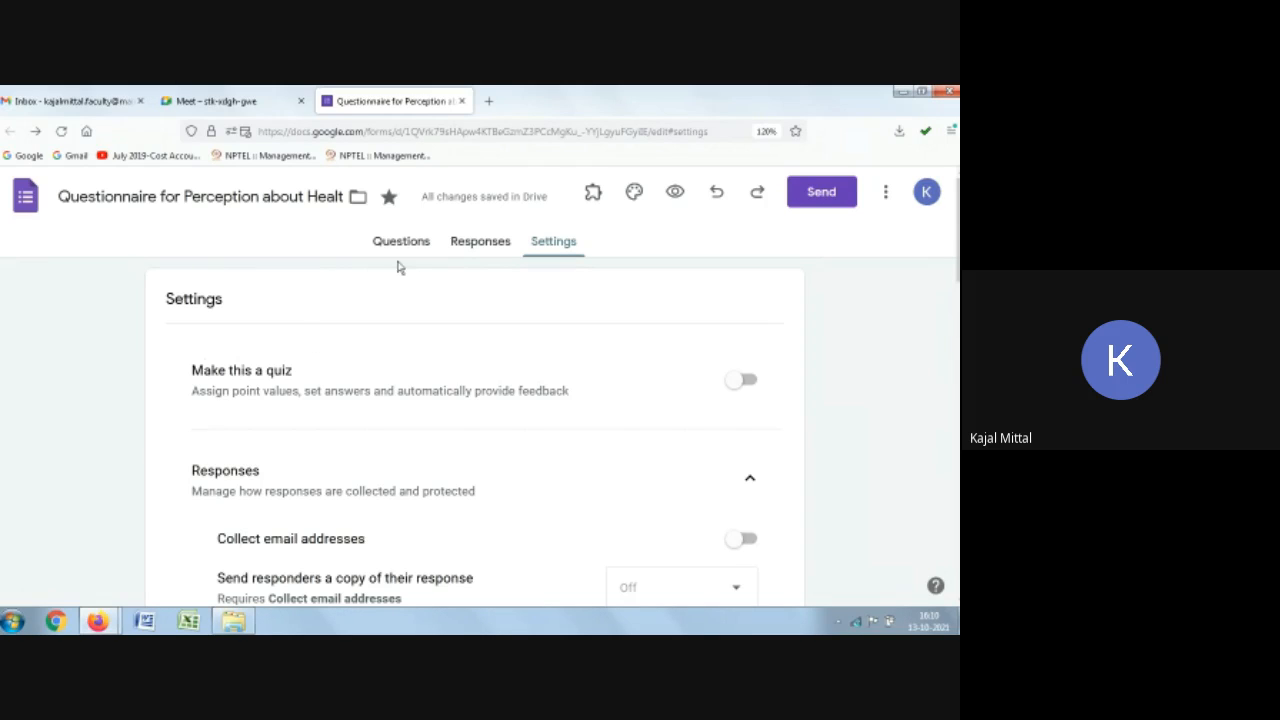
left_click(749, 382)
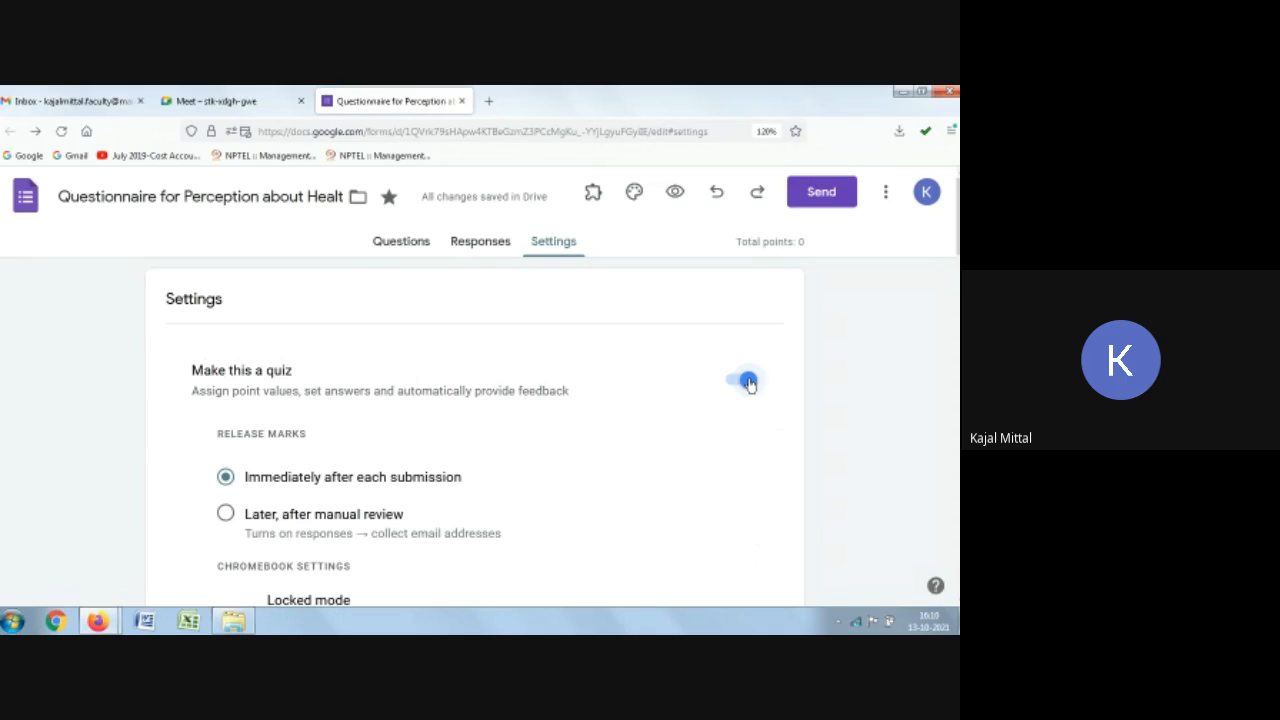
scroll(420, 408, "down", 1)
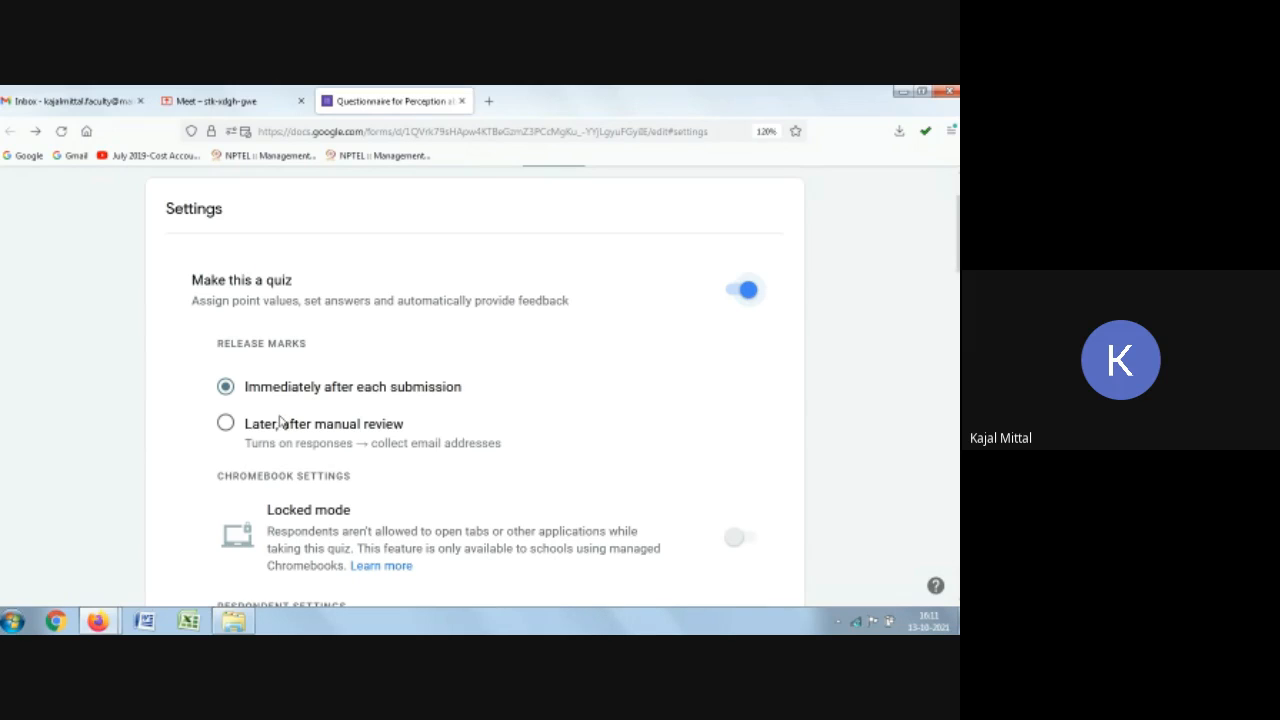
left_click(226, 424)
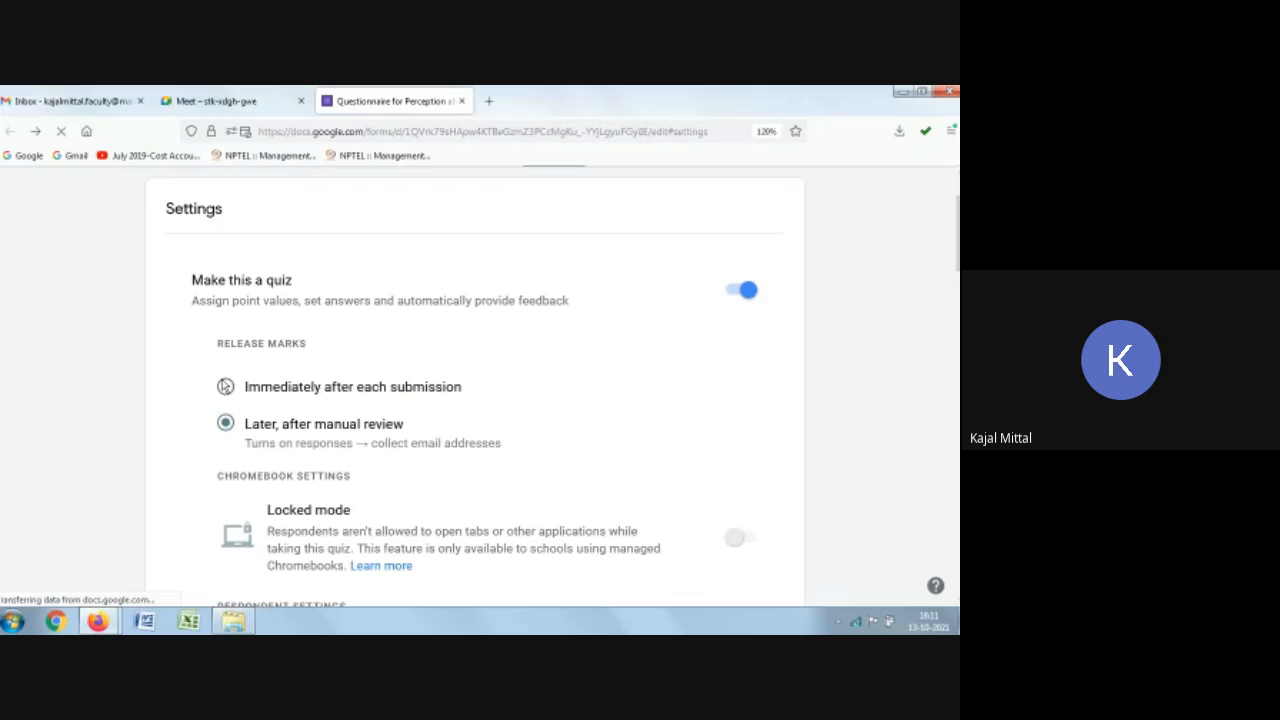
left_click(225, 388)
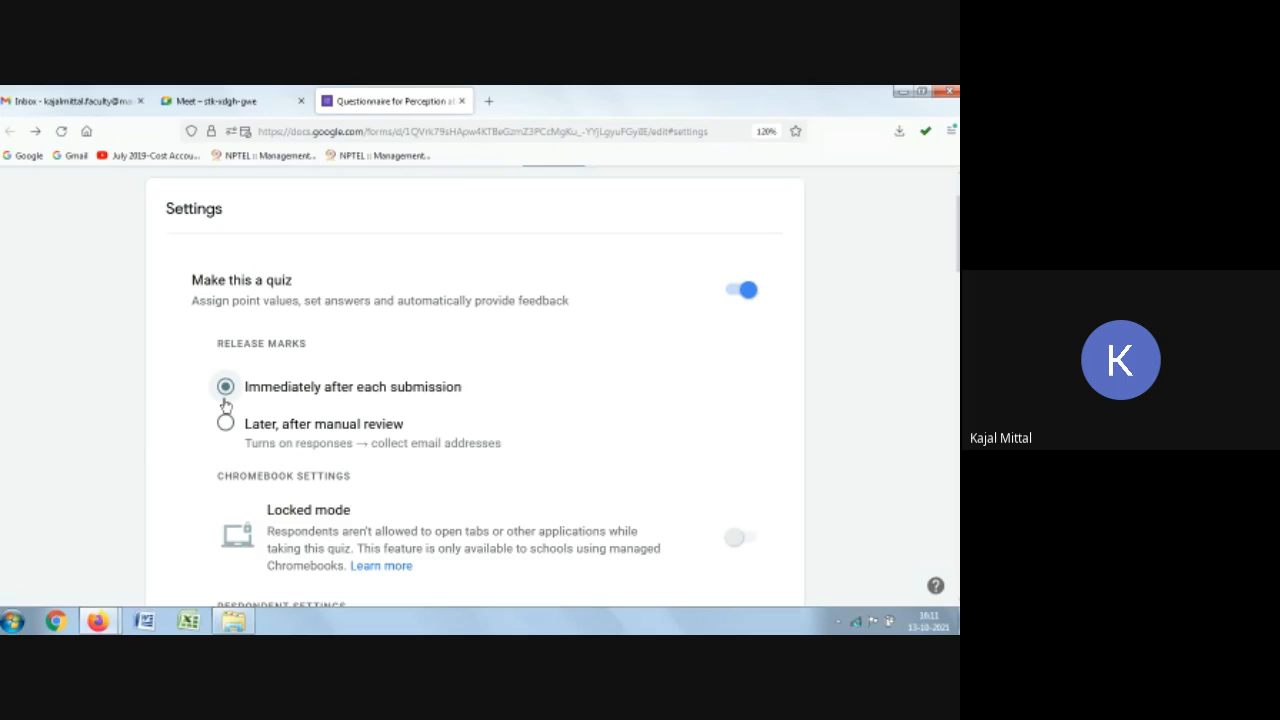
left_click(226, 423)
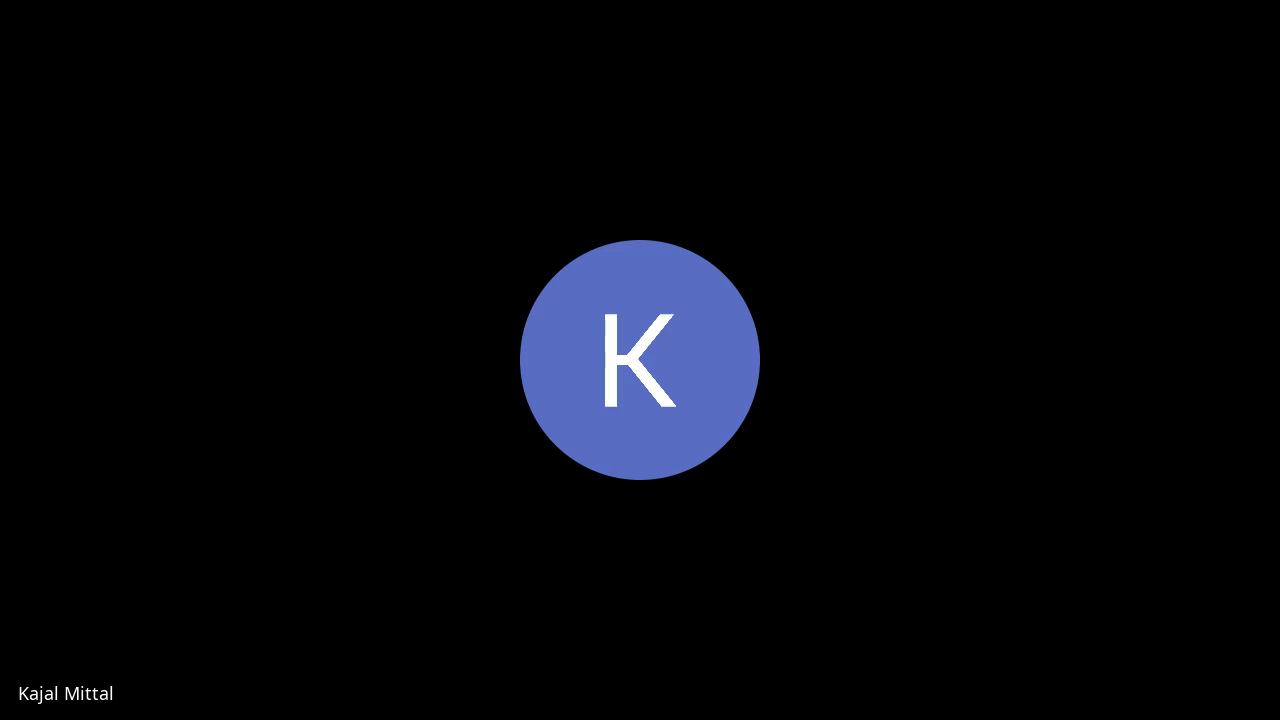
Step: Set the default question point value for the quiz to 1 point
scroll(226, 423, "down", 2)
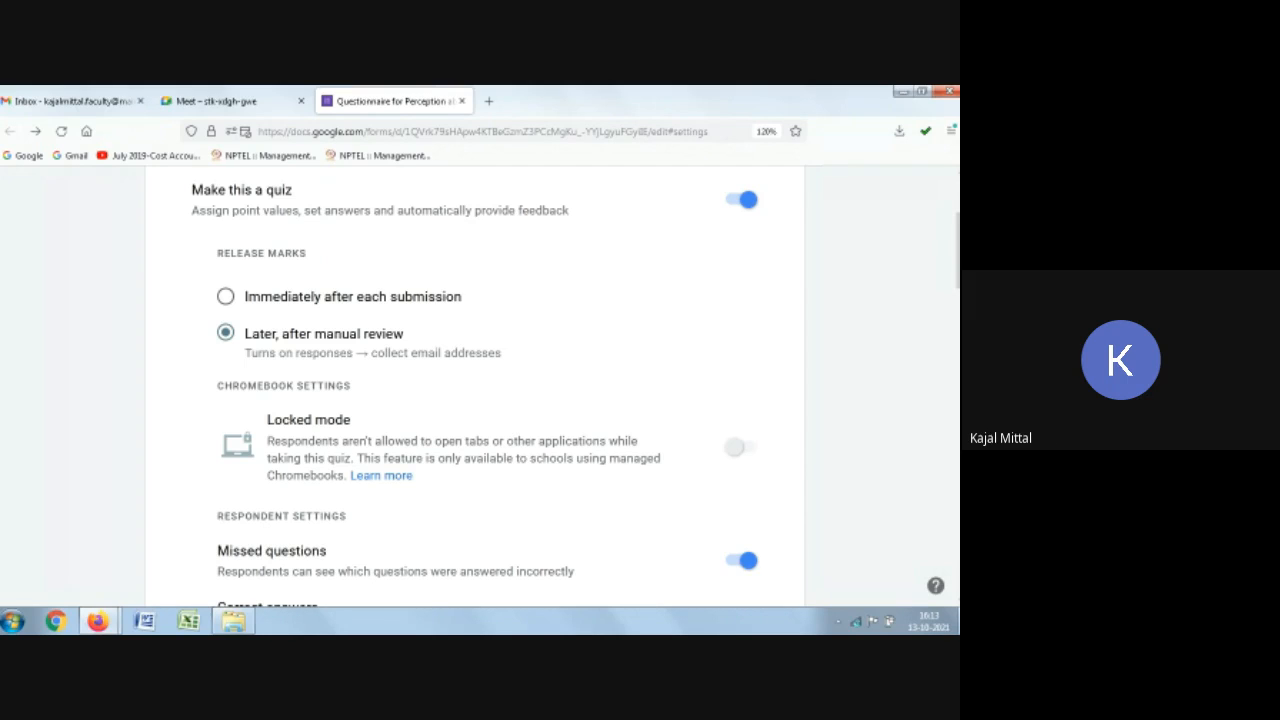
left_click(738, 449)
scroll(480, 390, "down", 2)
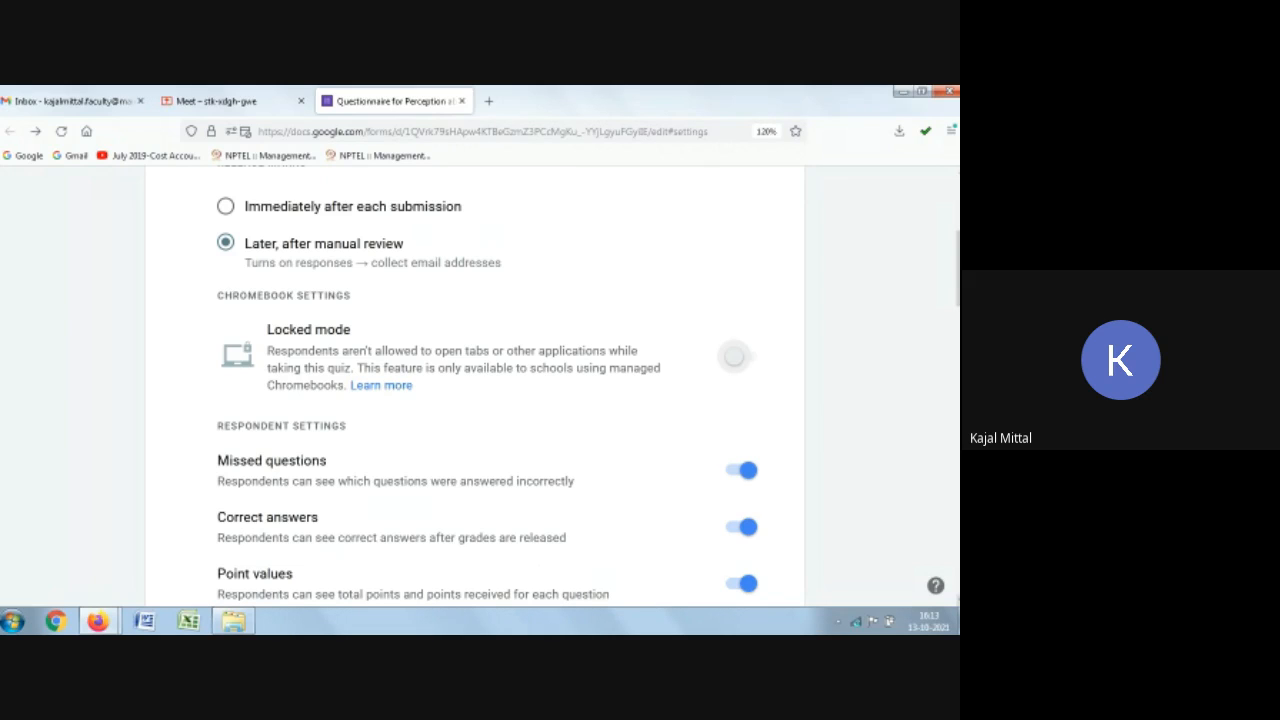
scroll(475, 385, "down", 3)
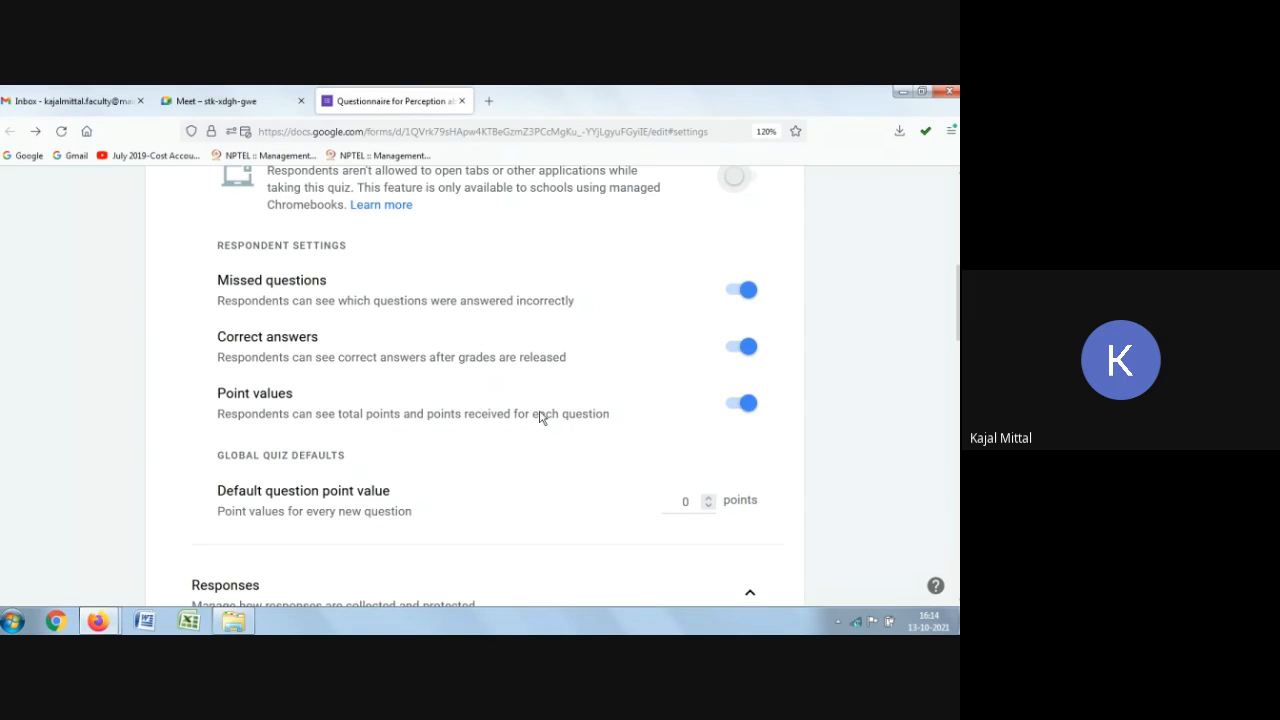
double_click(690, 501)
type("1")
Step: Switch the quiz option off and back on in the settings
scroll(397, 408, "down", 2)
scroll(397, 408, "down", 1)
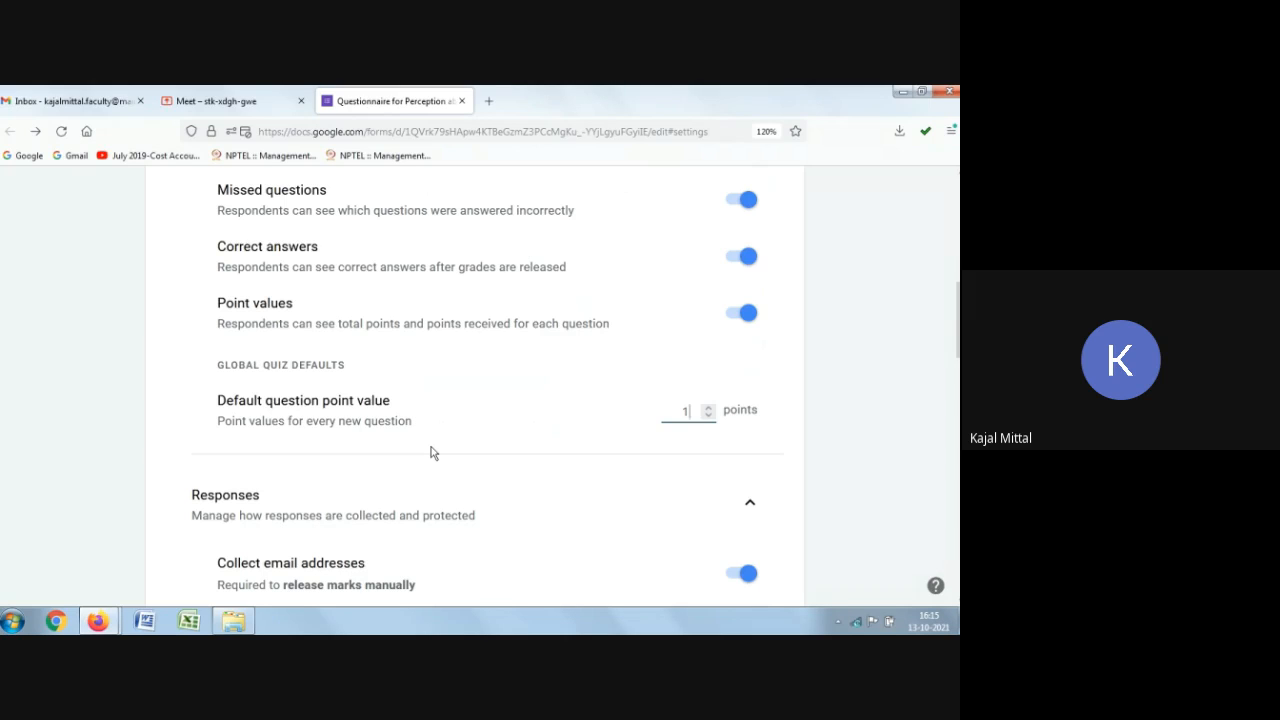
scroll(432, 453, "up", 10)
scroll(458, 440, "down", 5)
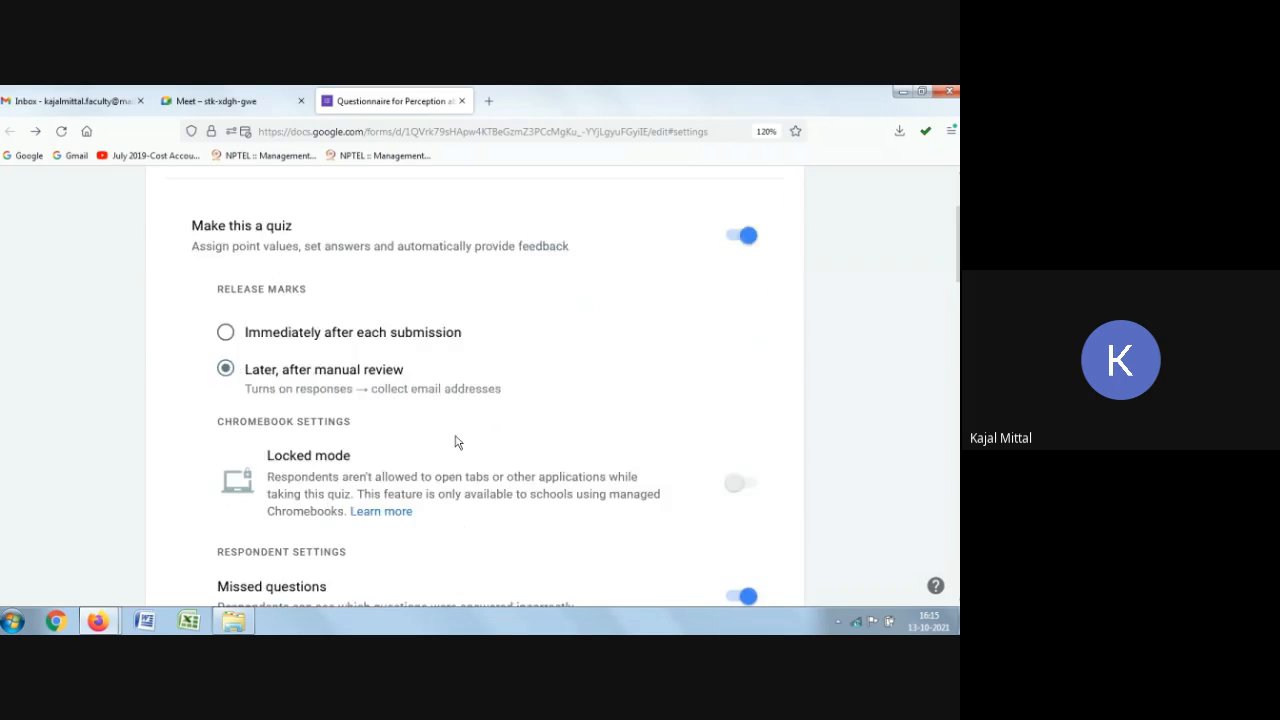
scroll(460, 440, "up", 5)
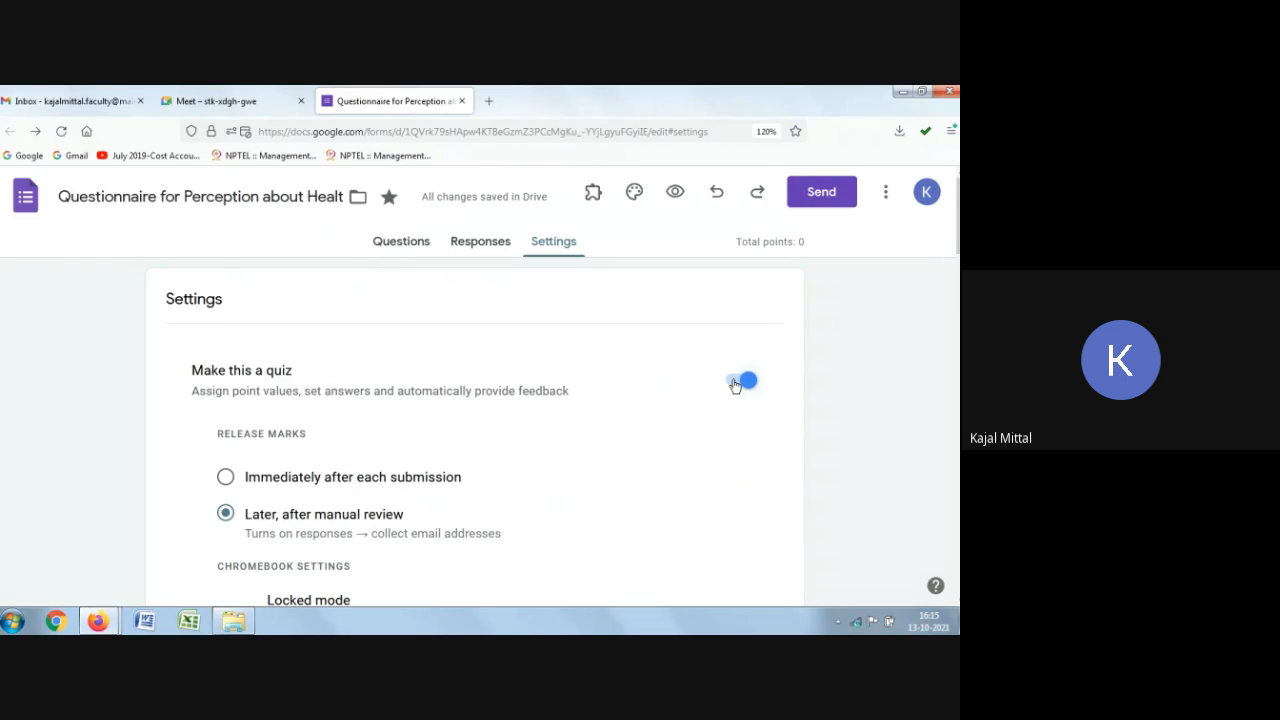
left_click(737, 382)
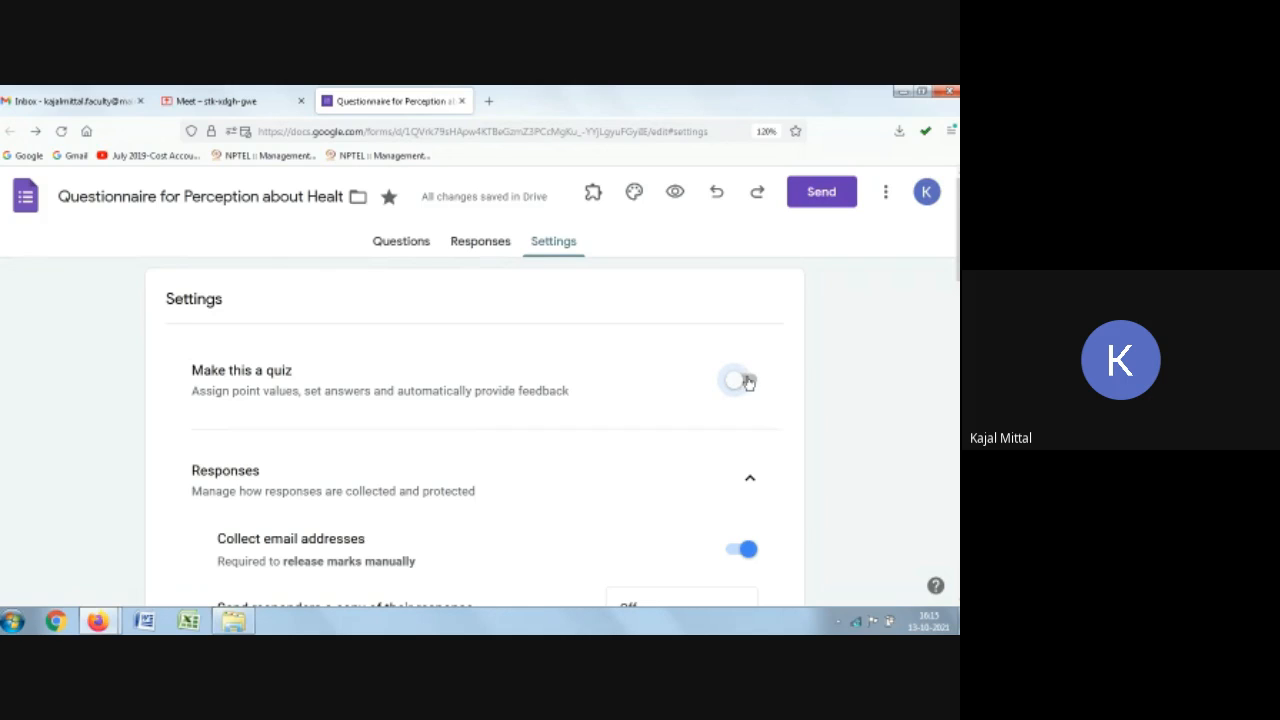
left_click(741, 381)
scroll(607, 400, "down", 6)
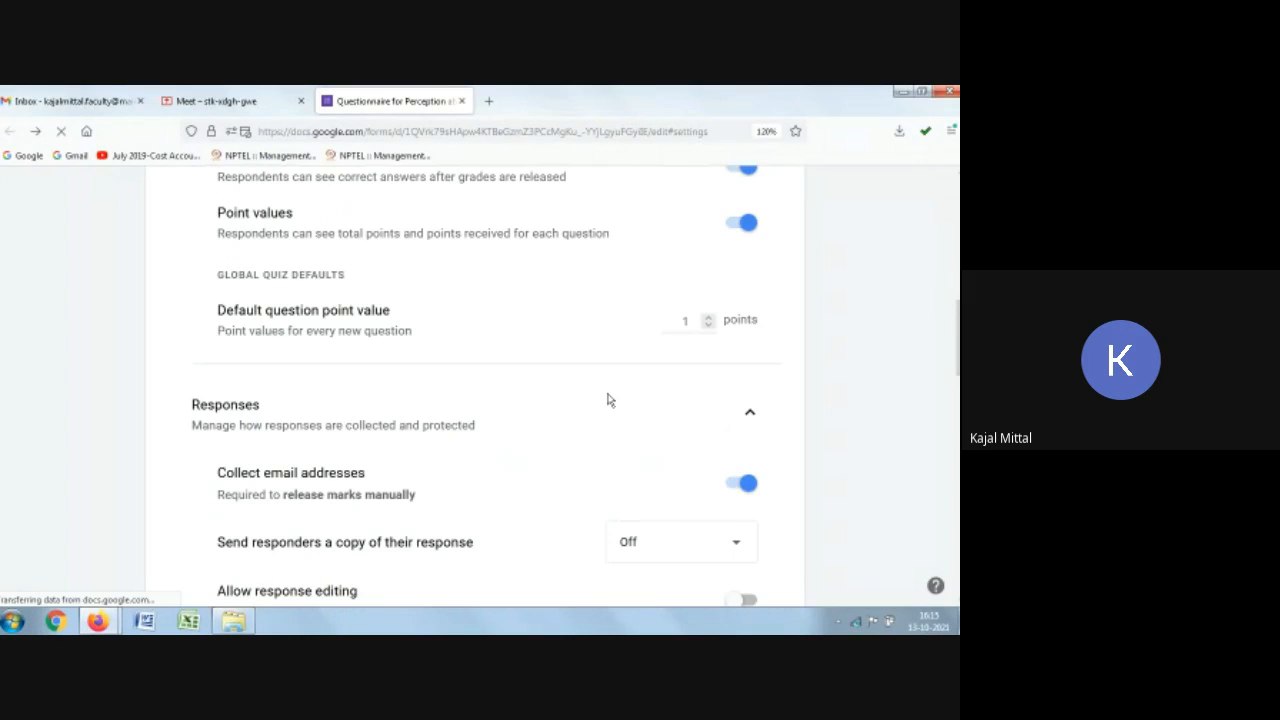
scroll(480, 472, "up", 5)
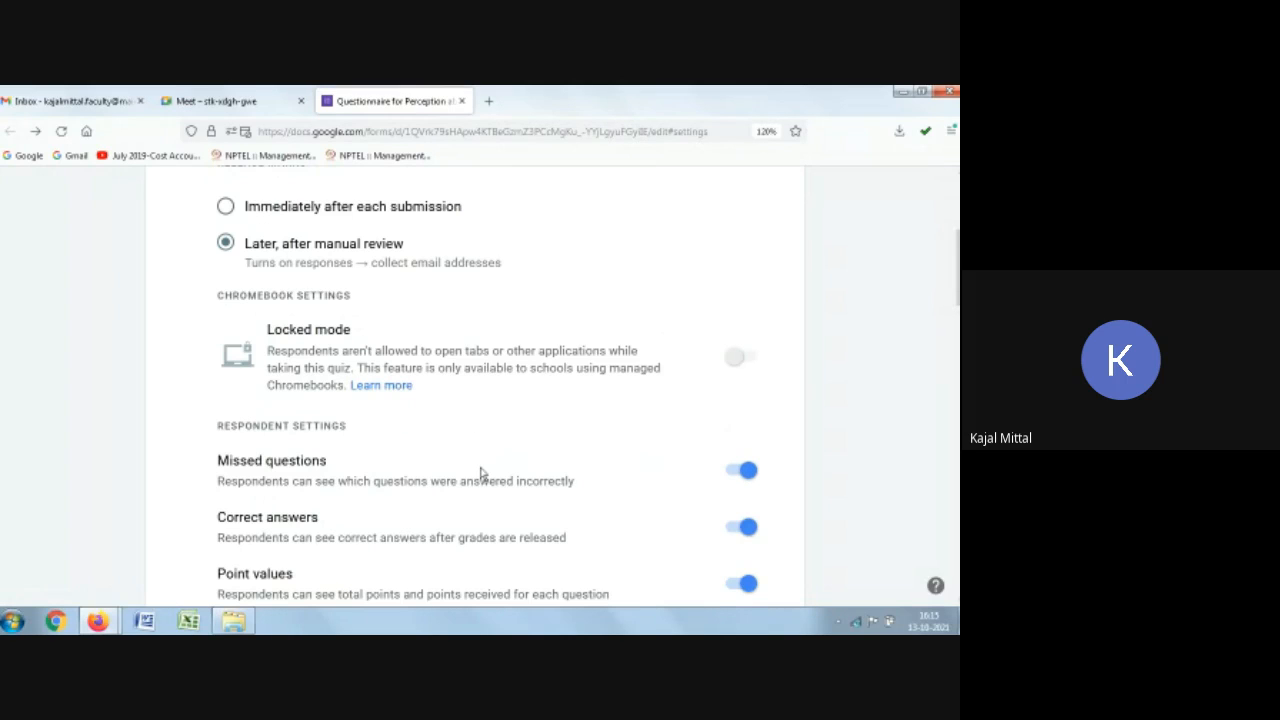
scroll(480, 472, "up", 4)
Step: Return to the questions and scroll through both sections of the form
left_click(392, 244)
scroll(404, 403, "down", 4)
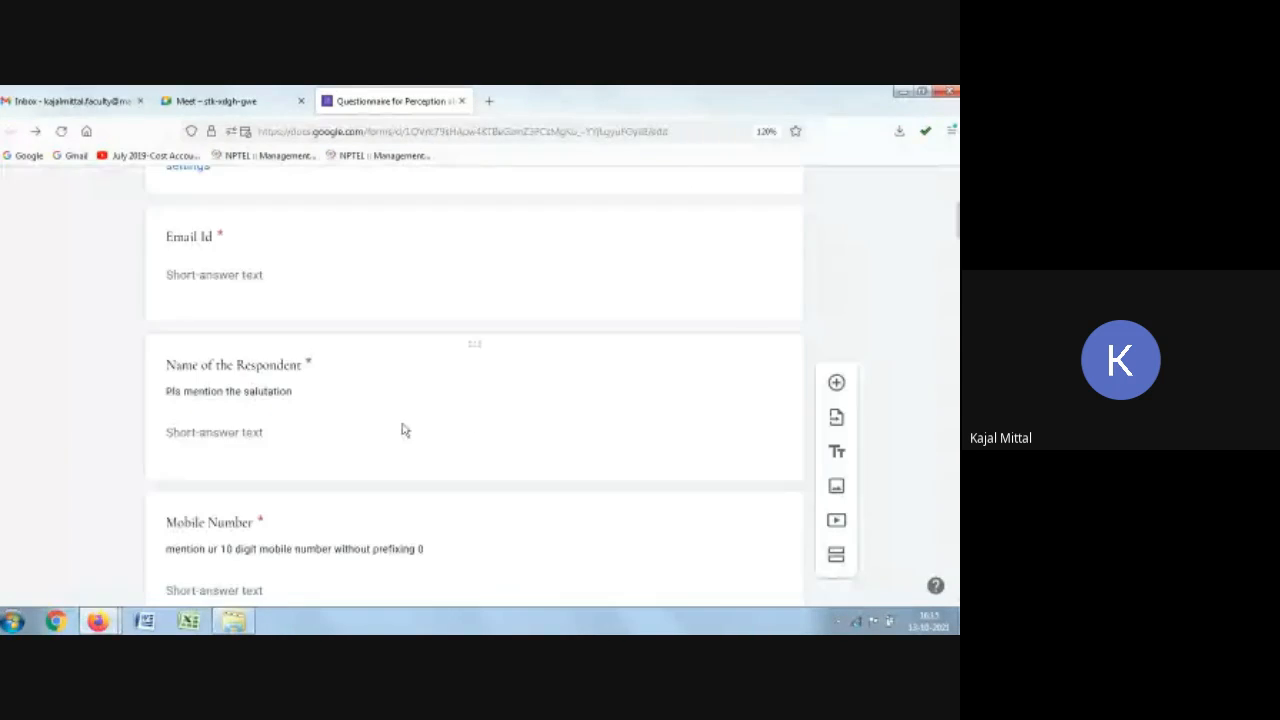
scroll(404, 430, "up", 3)
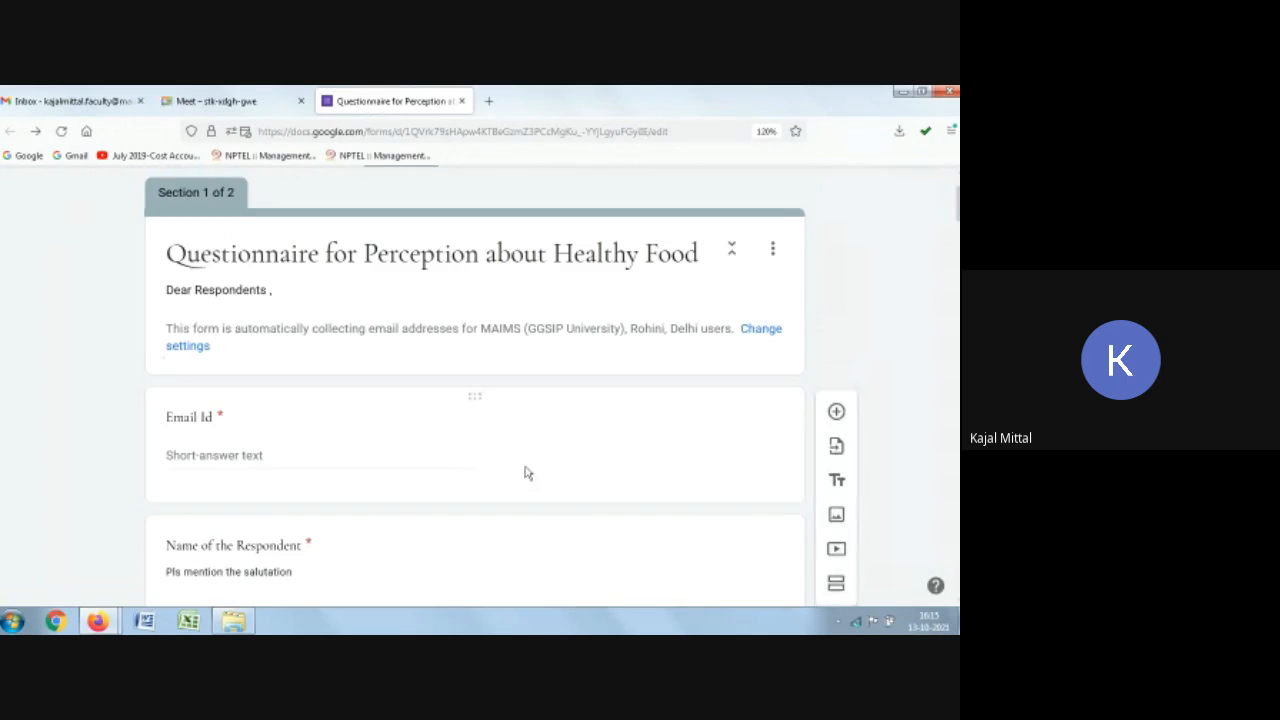
scroll(524, 471, "down", 7)
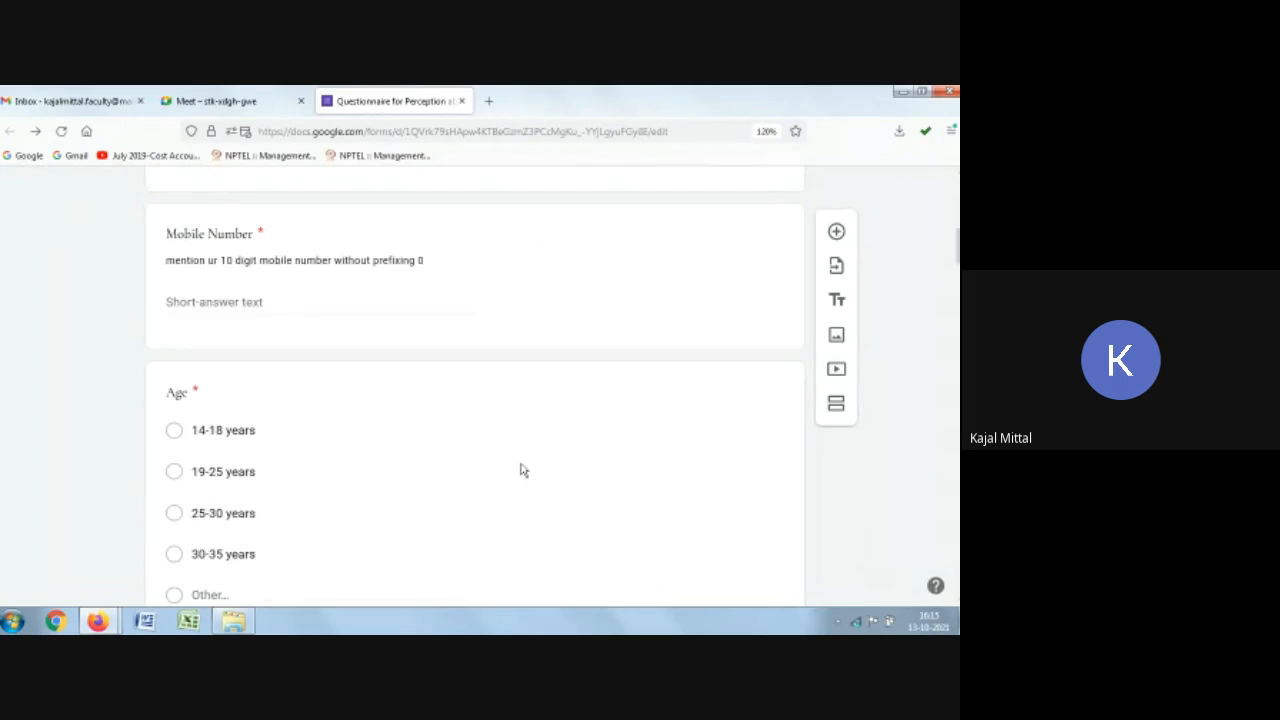
scroll(520, 470, "down", 10)
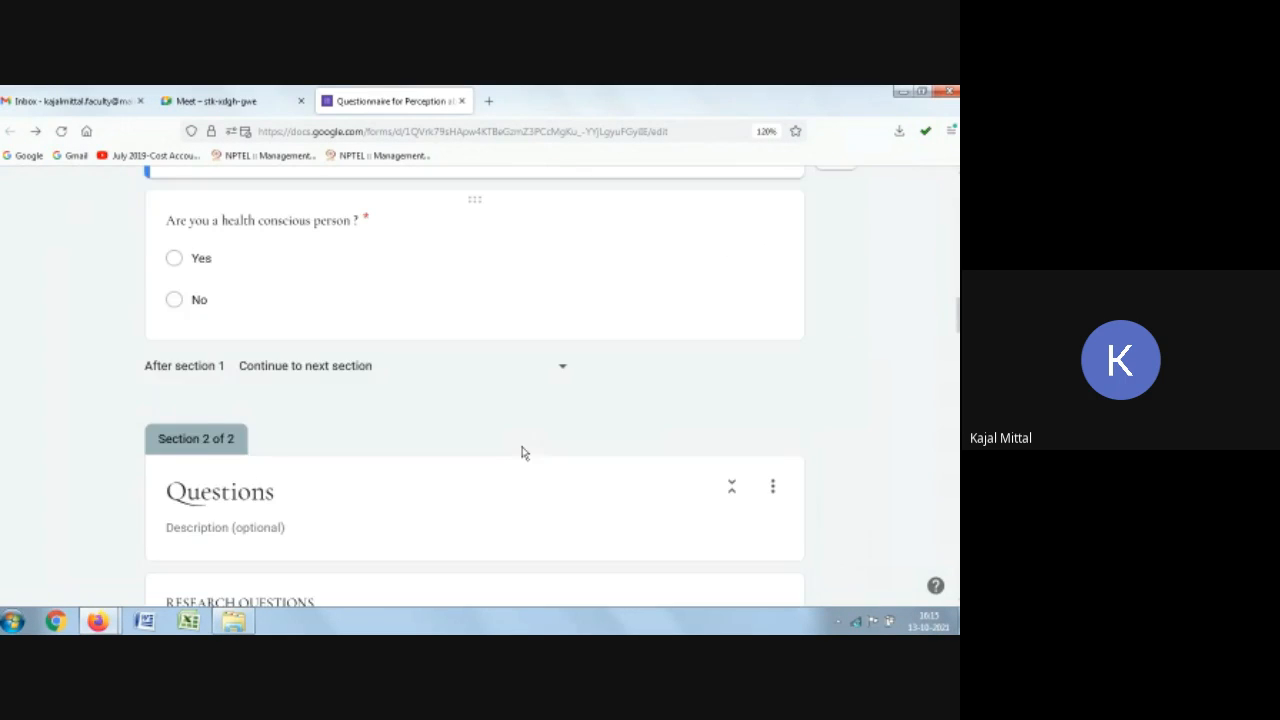
scroll(521, 453, "down", 2)
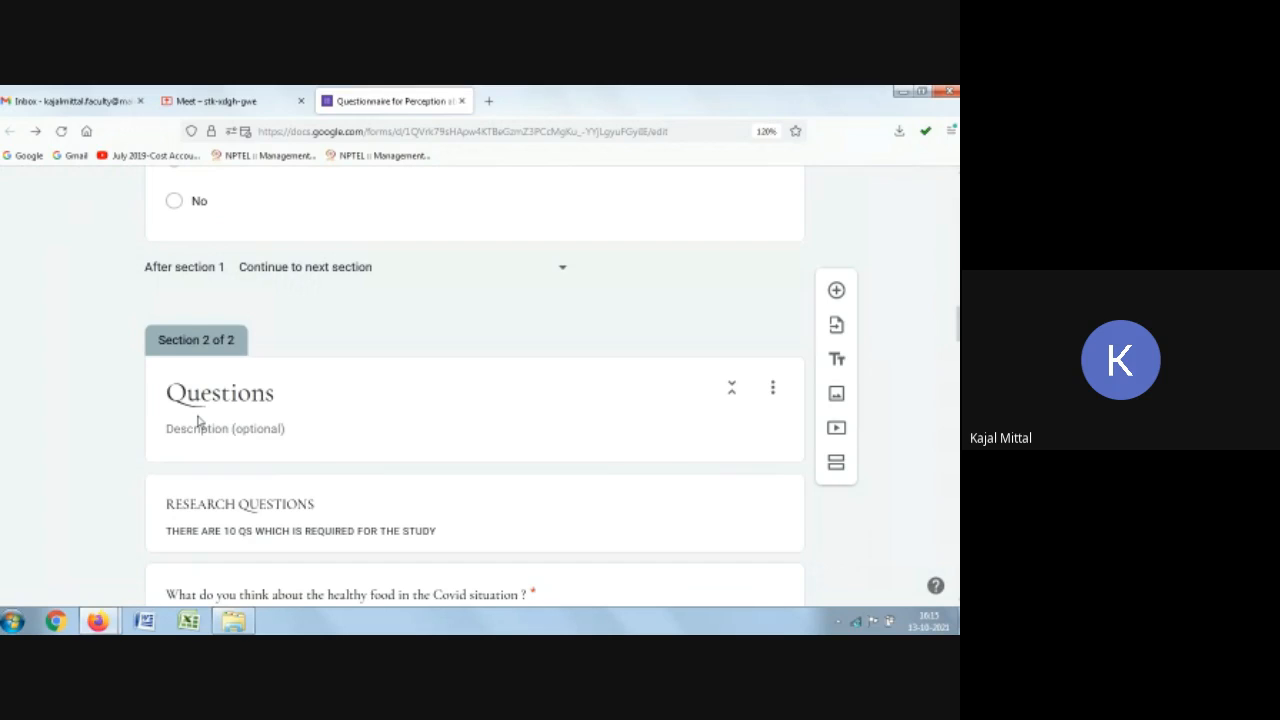
scroll(199, 421, "down", 3)
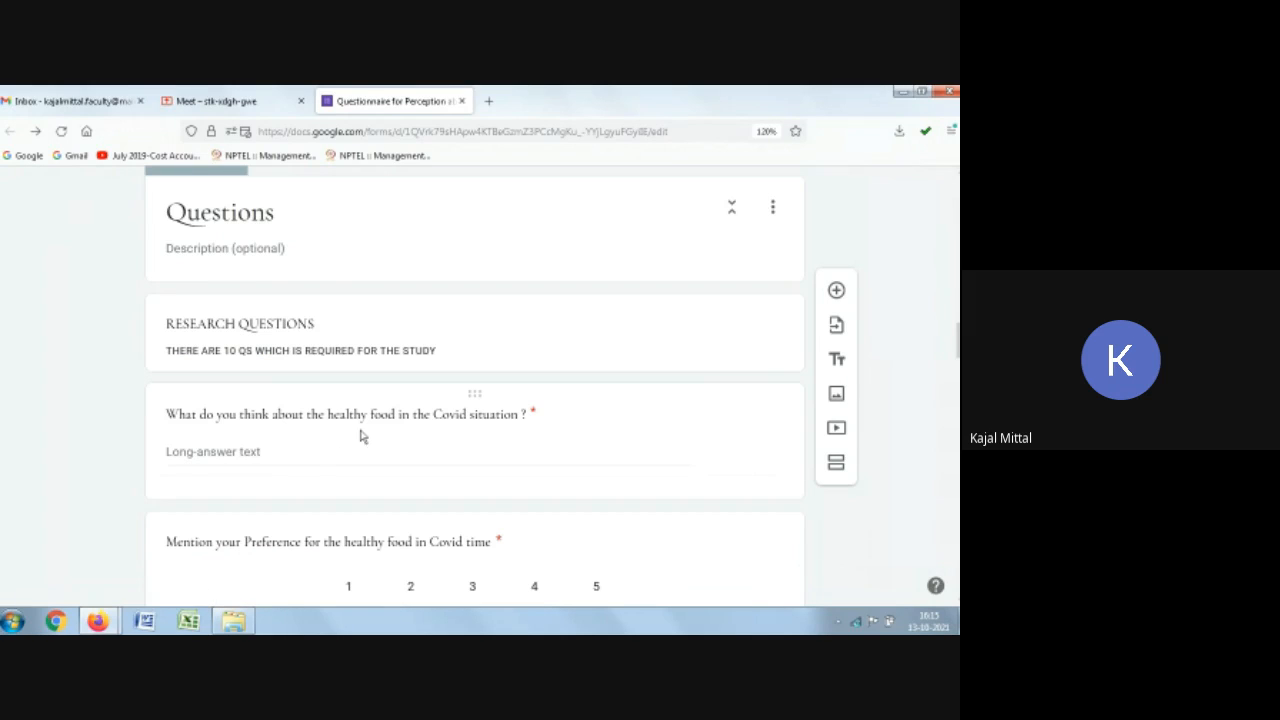
Step: Inspect the point values assigned to the Covid paragraph question and the Gender question
left_click(371, 436)
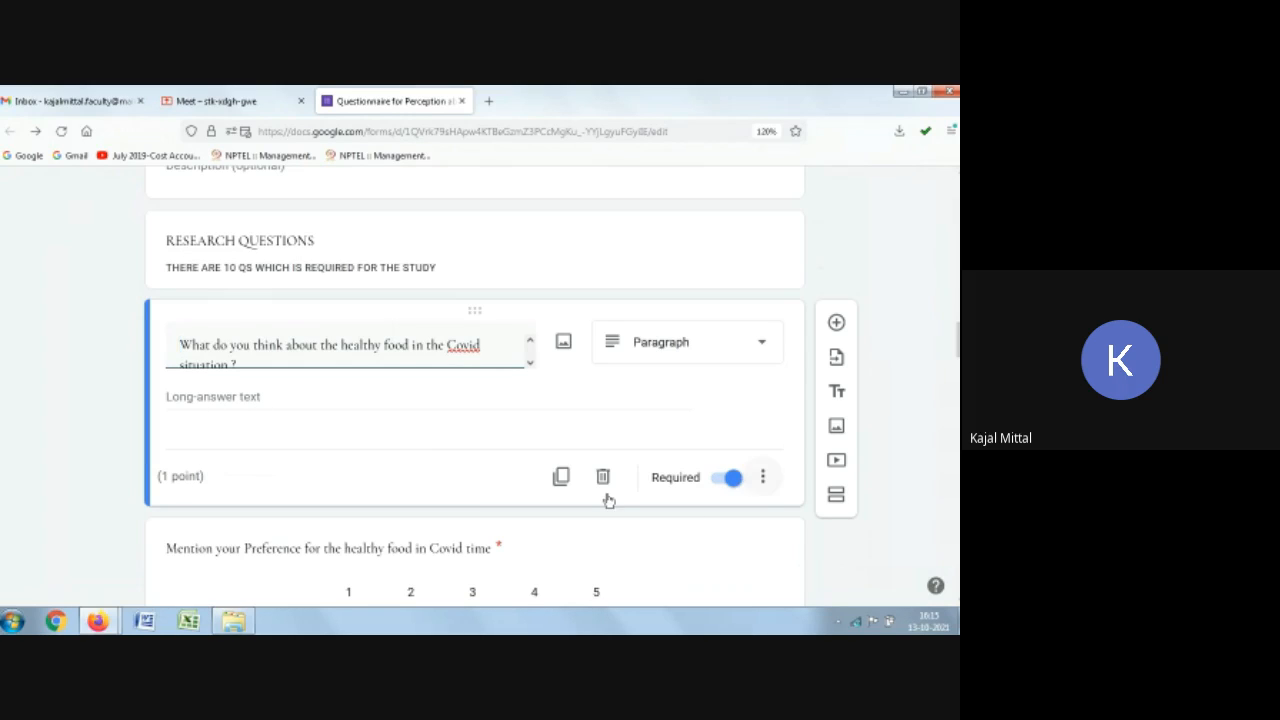
left_click(765, 480)
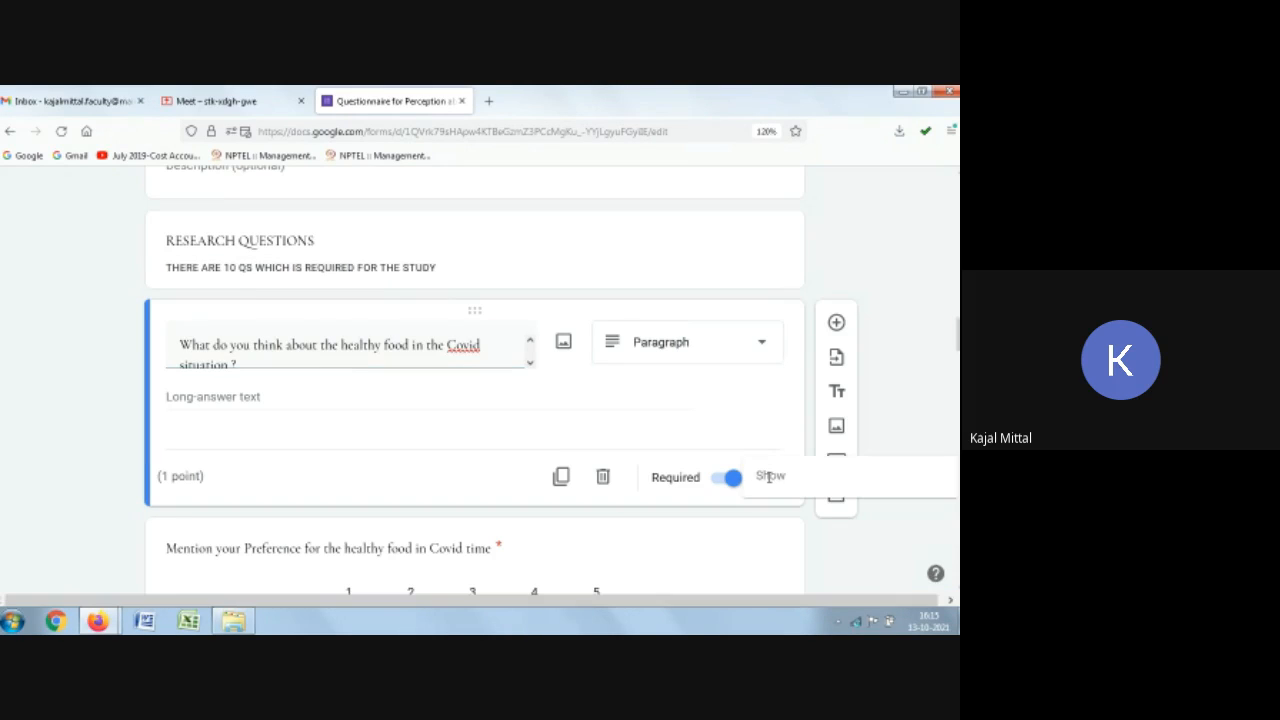
scroll(434, 469, "down", 2)
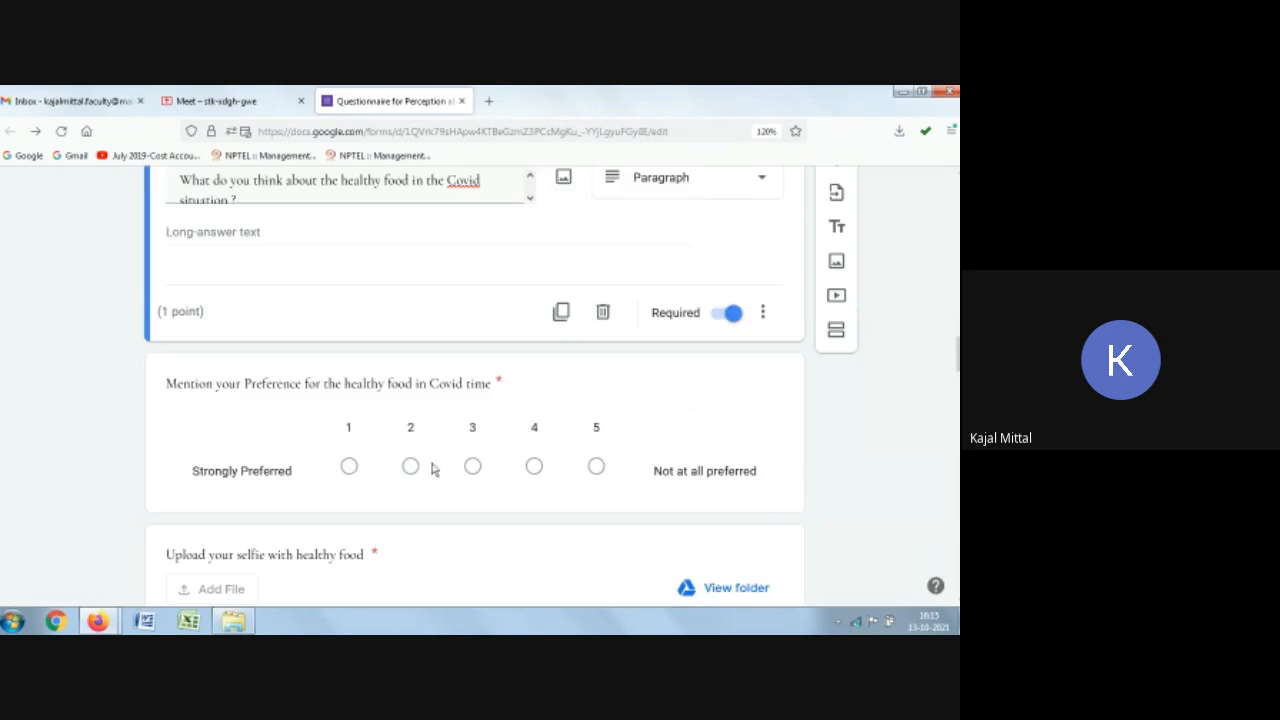
scroll(434, 469, "down", 3)
left_click(380, 440)
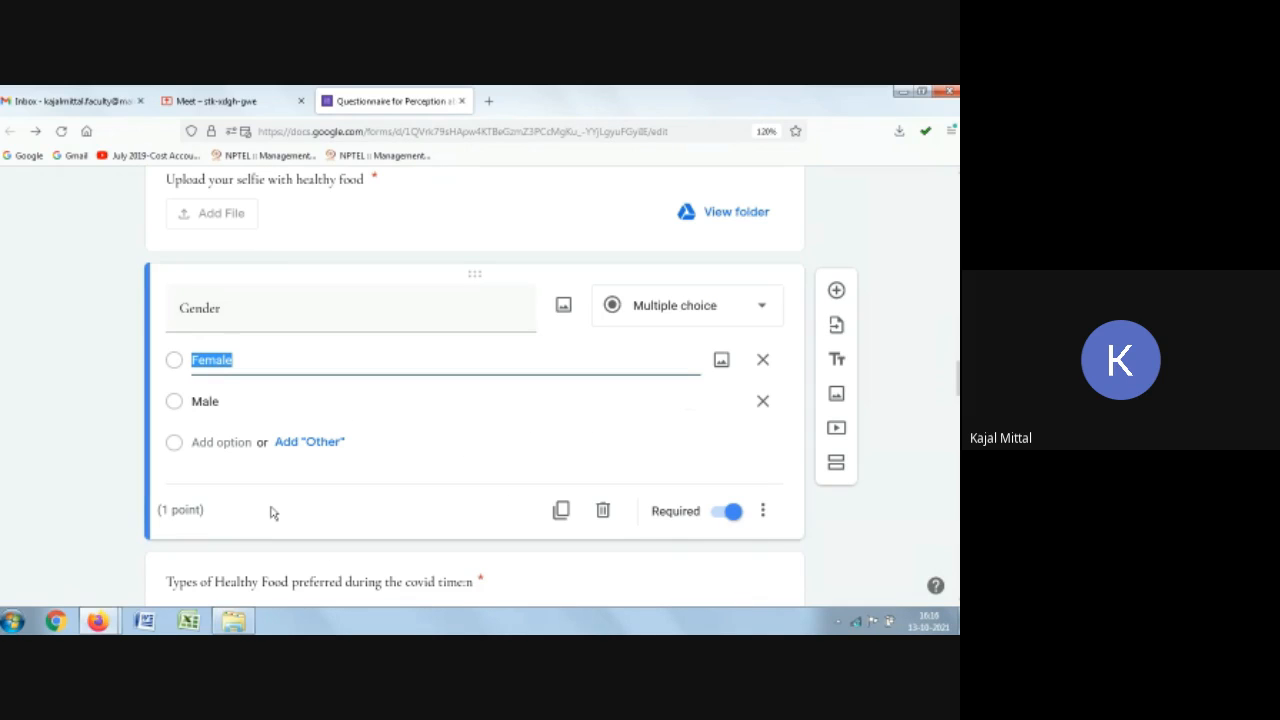
left_click(183, 513)
left_click(764, 513)
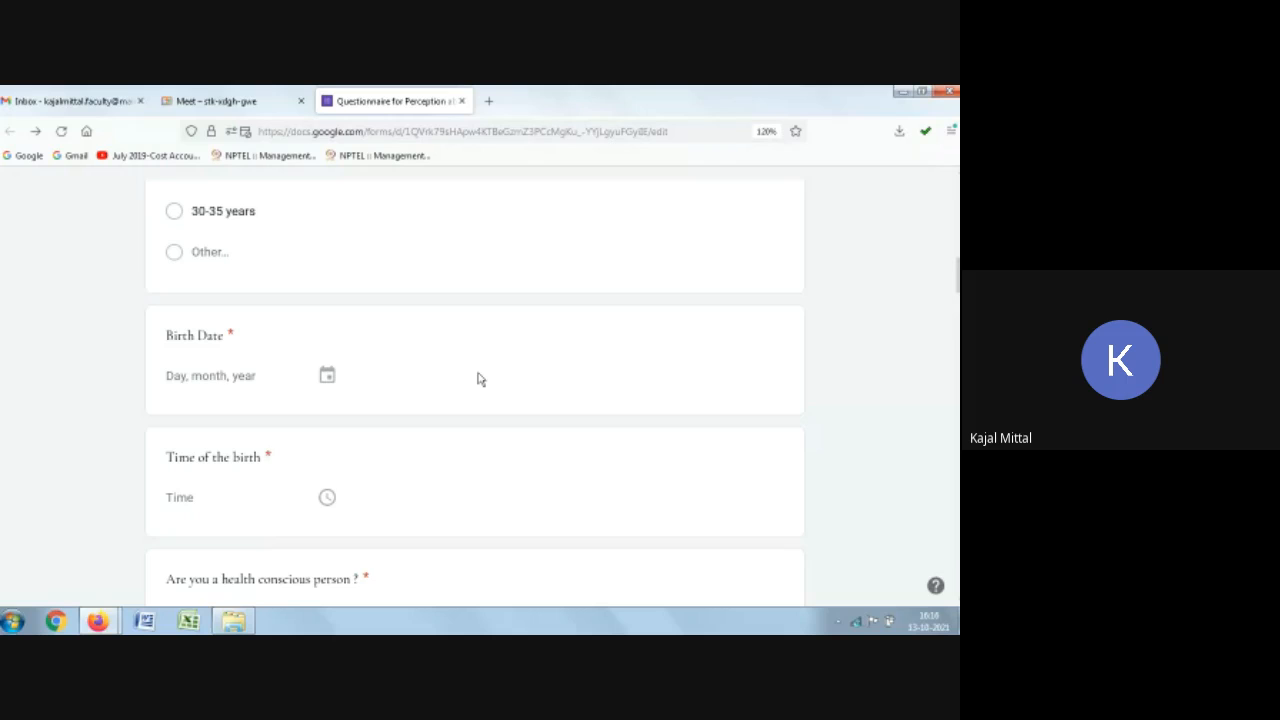
scroll(480, 380, "up", 10)
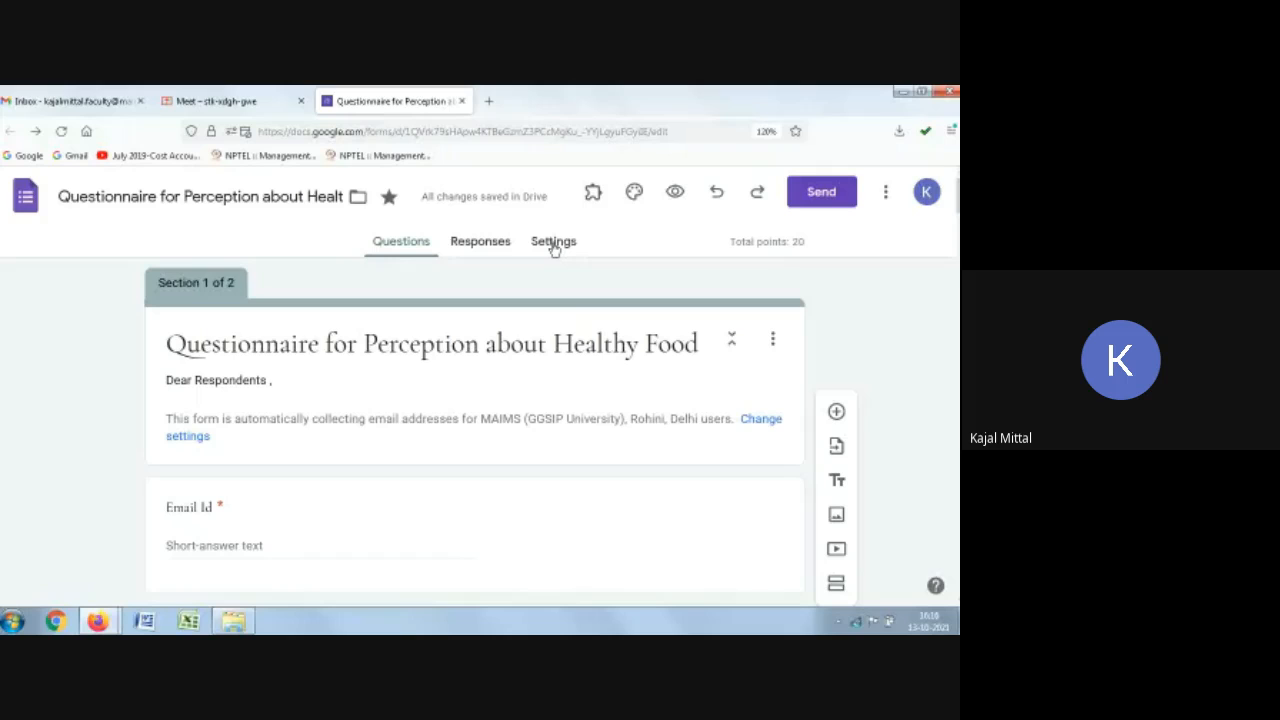
Step: Turn the quiz option off and on again in the settings, then go back to the questions
left_click(555, 247)
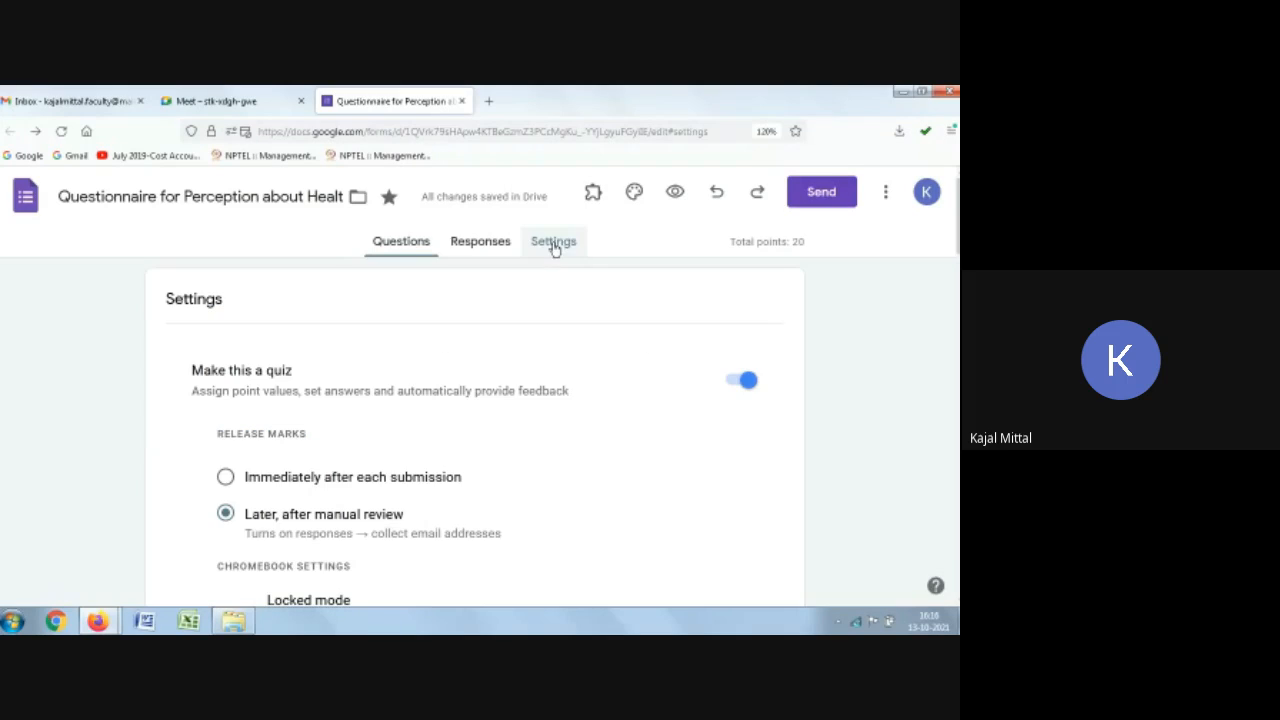
left_click(741, 381)
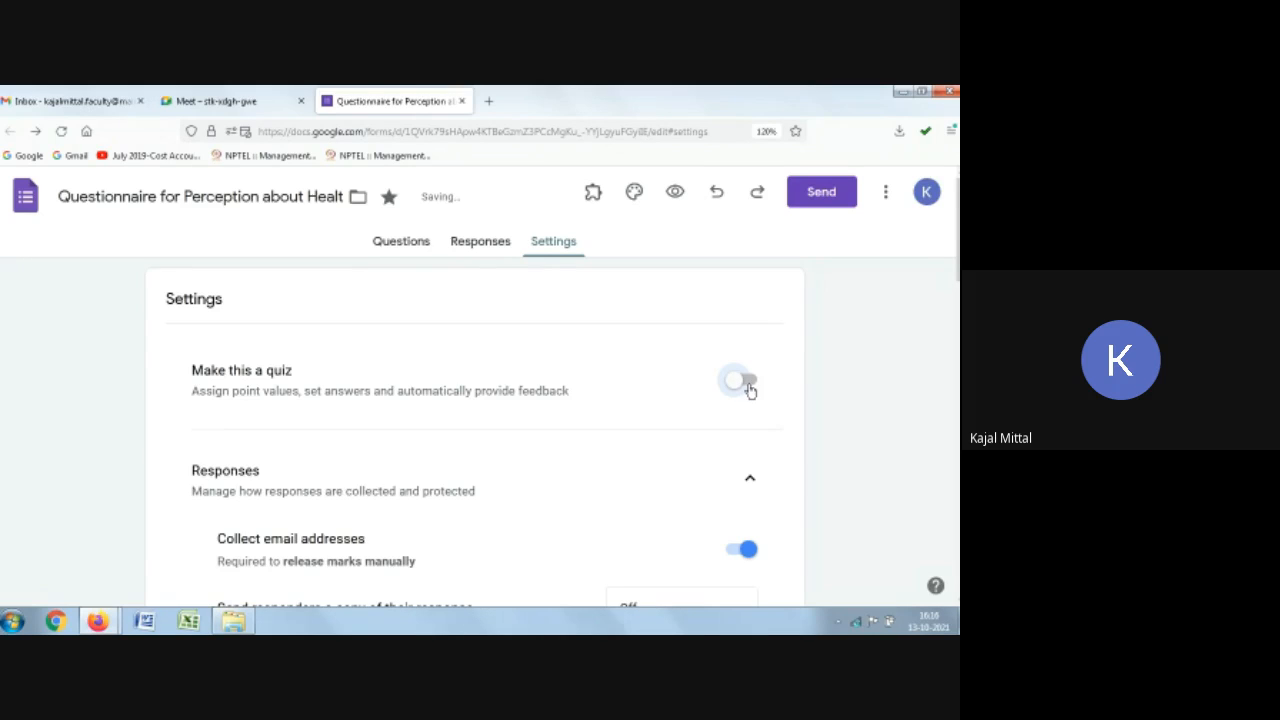
left_click(750, 390)
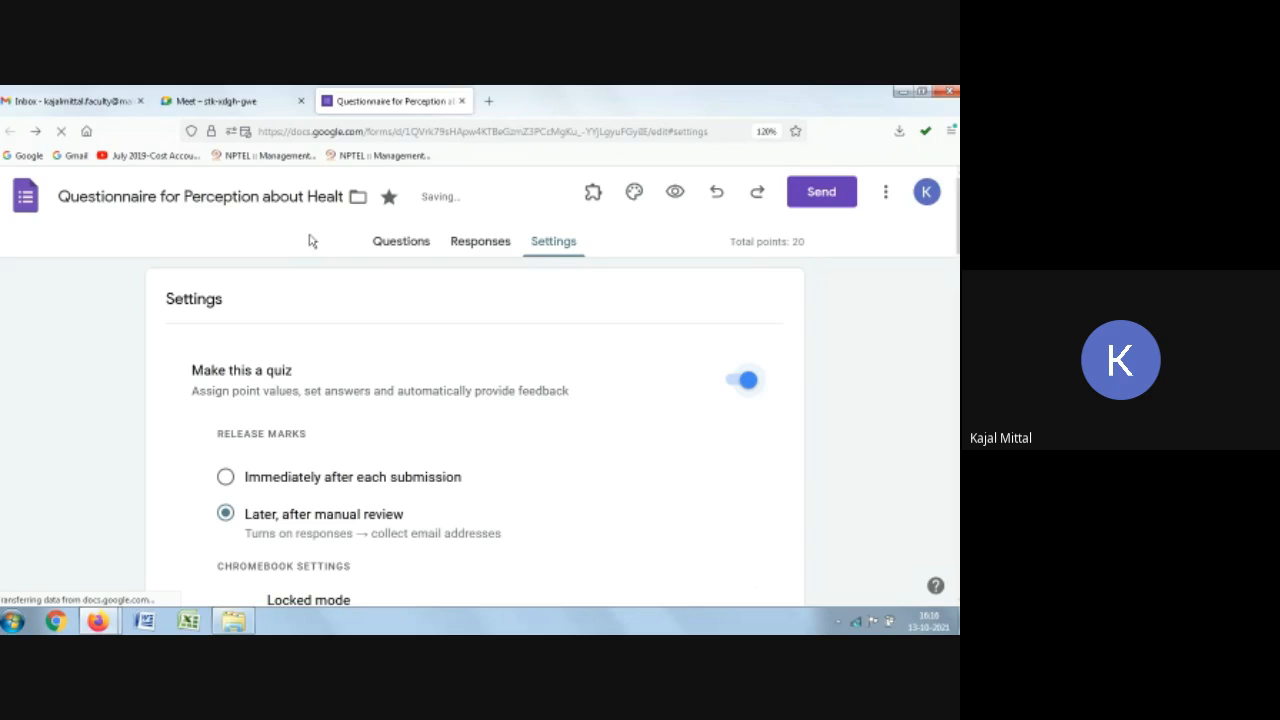
left_click(401, 243)
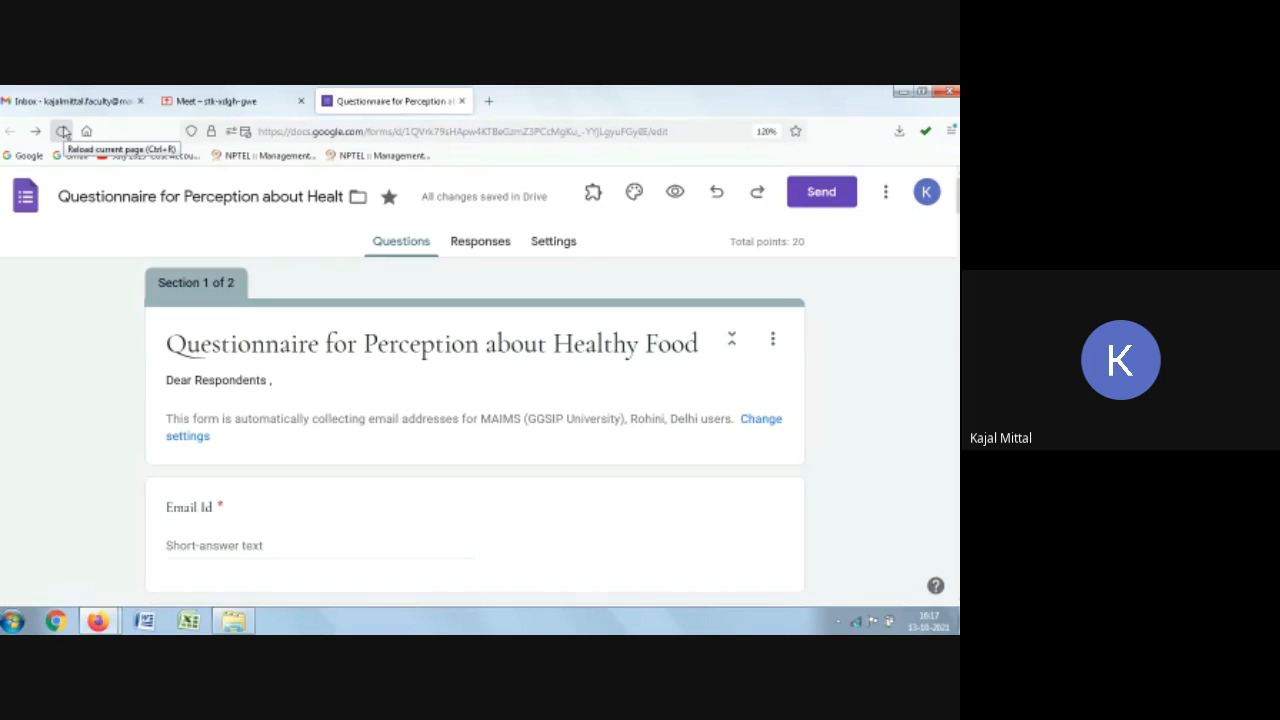
Step: Reload the form editor and scroll down through the questions to the research section
left_click(62, 131)
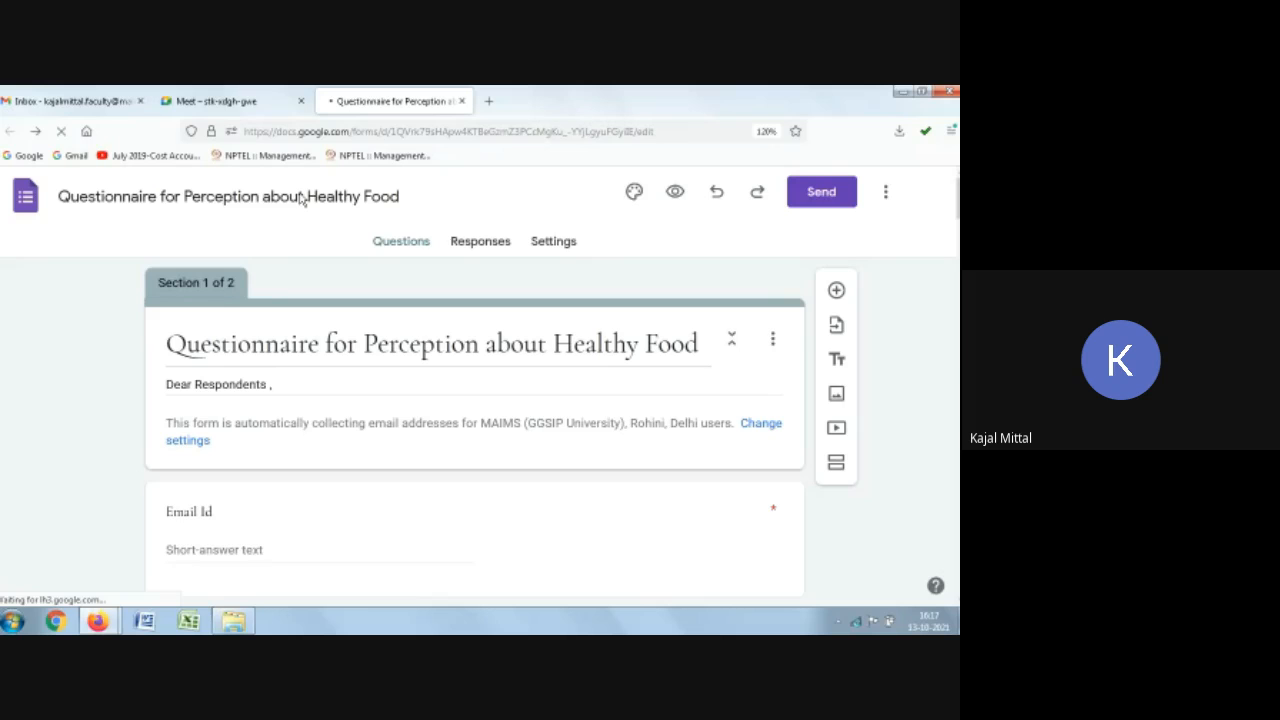
scroll(340, 486, "down", 10)
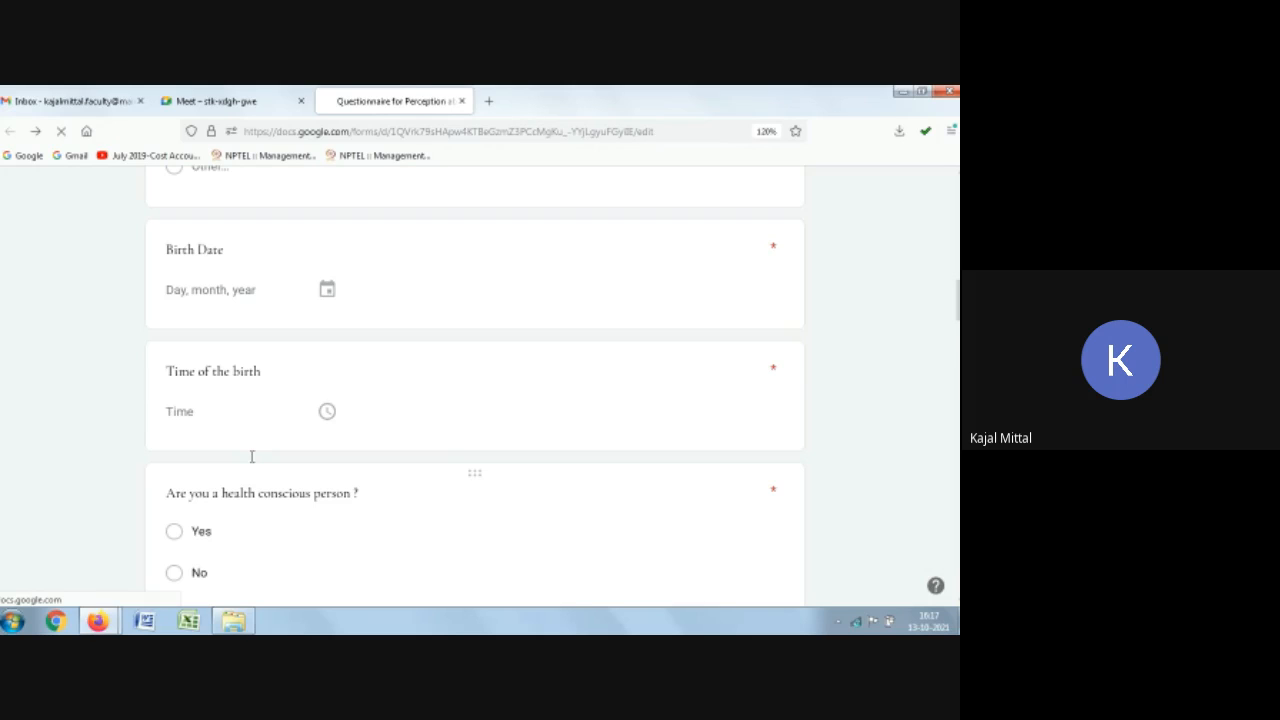
scroll(252, 456, "down", 3)
scroll(435, 465, "down", 2)
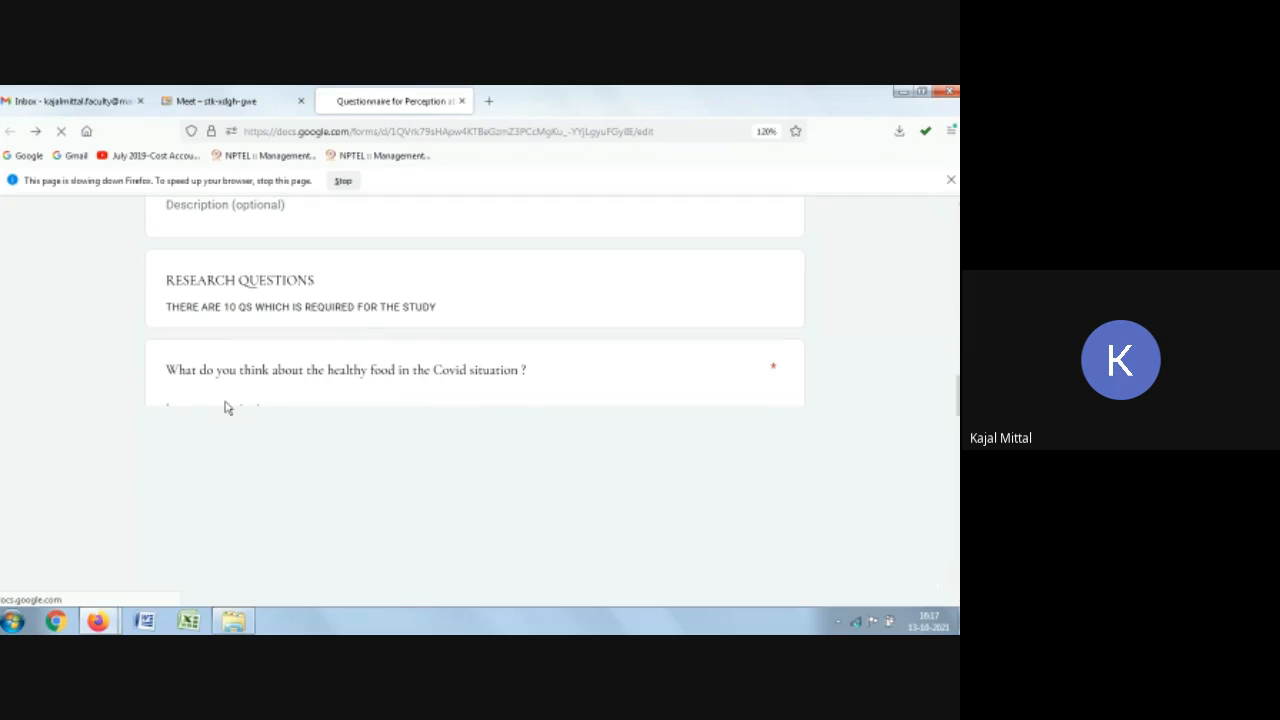
left_click(950, 181)
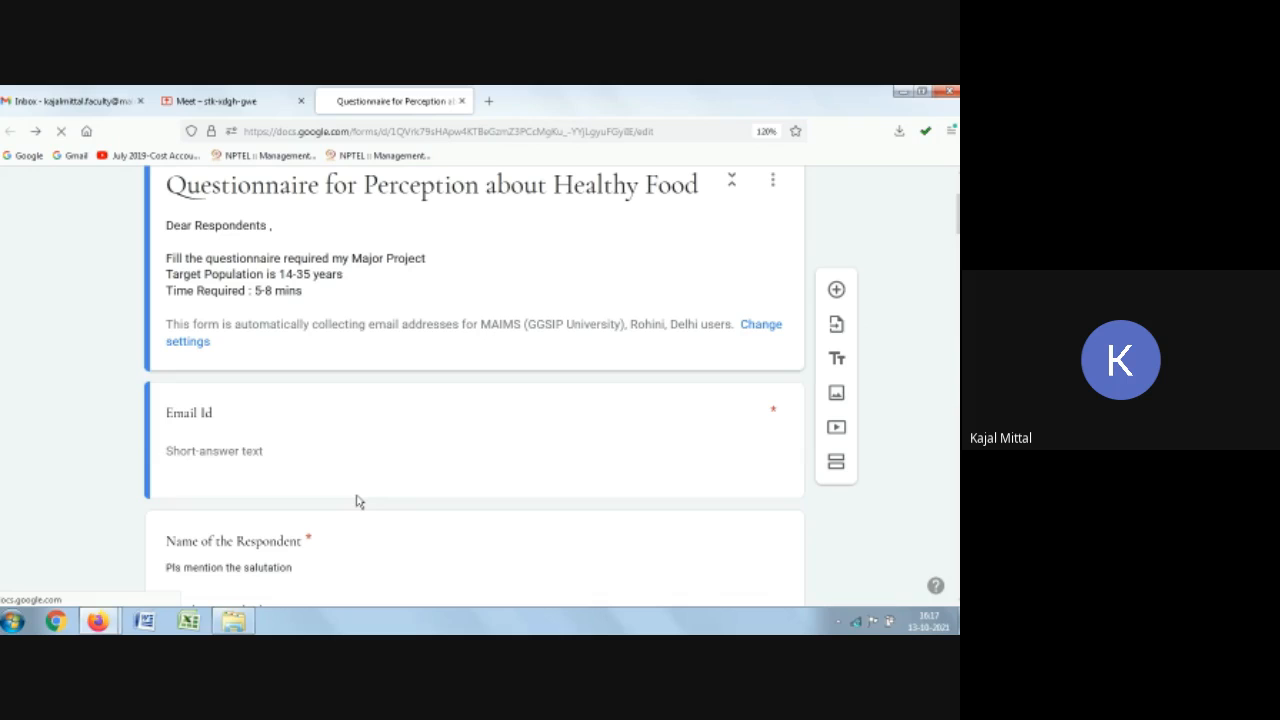
scroll(359, 501, "down", 5)
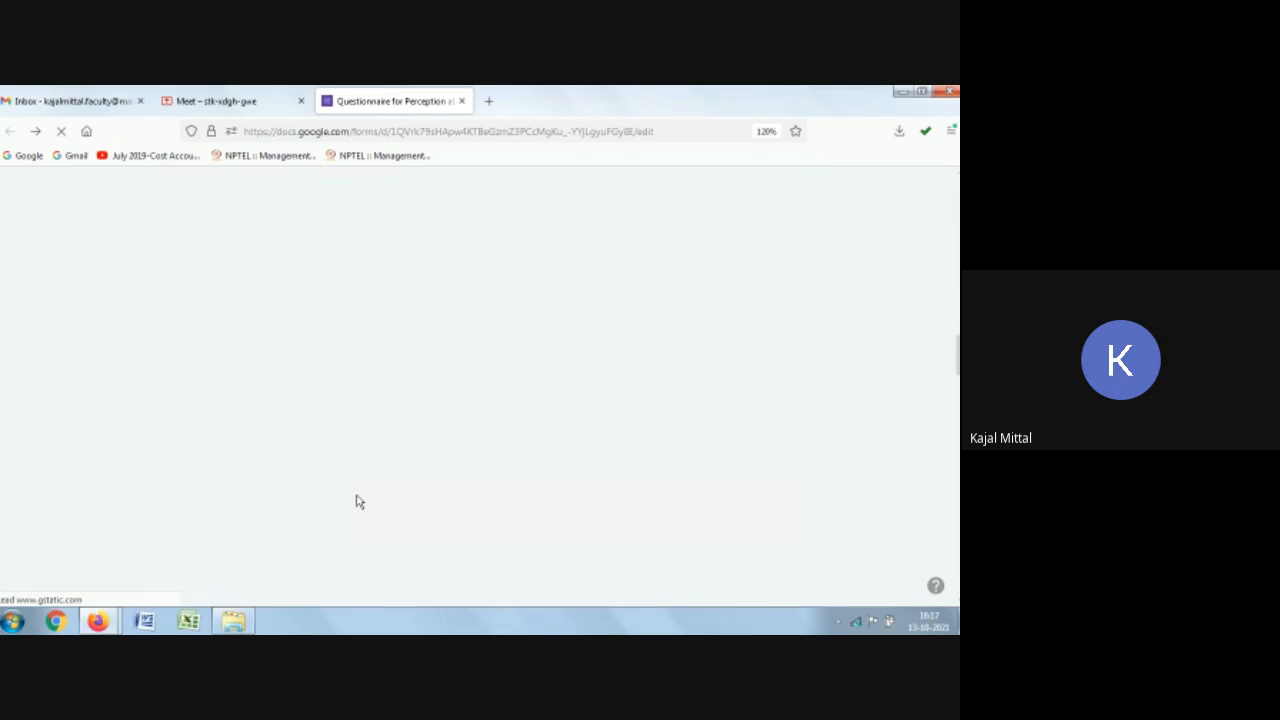
scroll(359, 501, "down", 3)
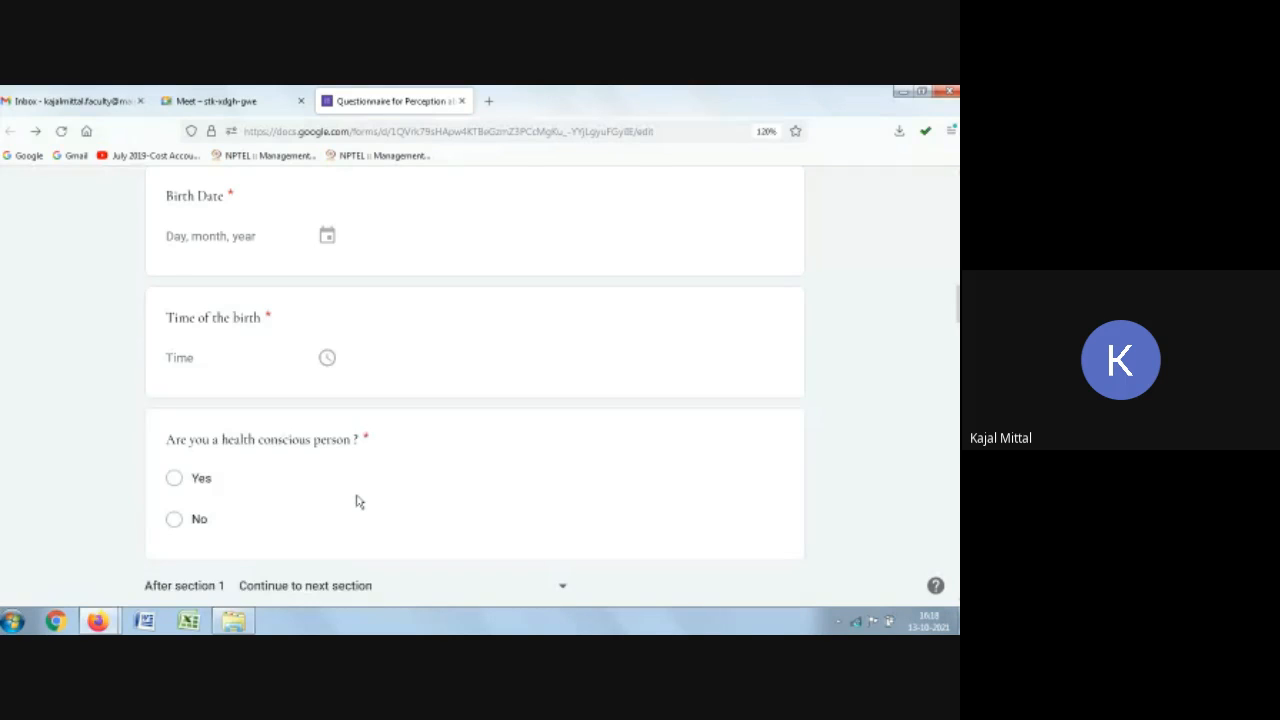
scroll(398, 438, "down", 5)
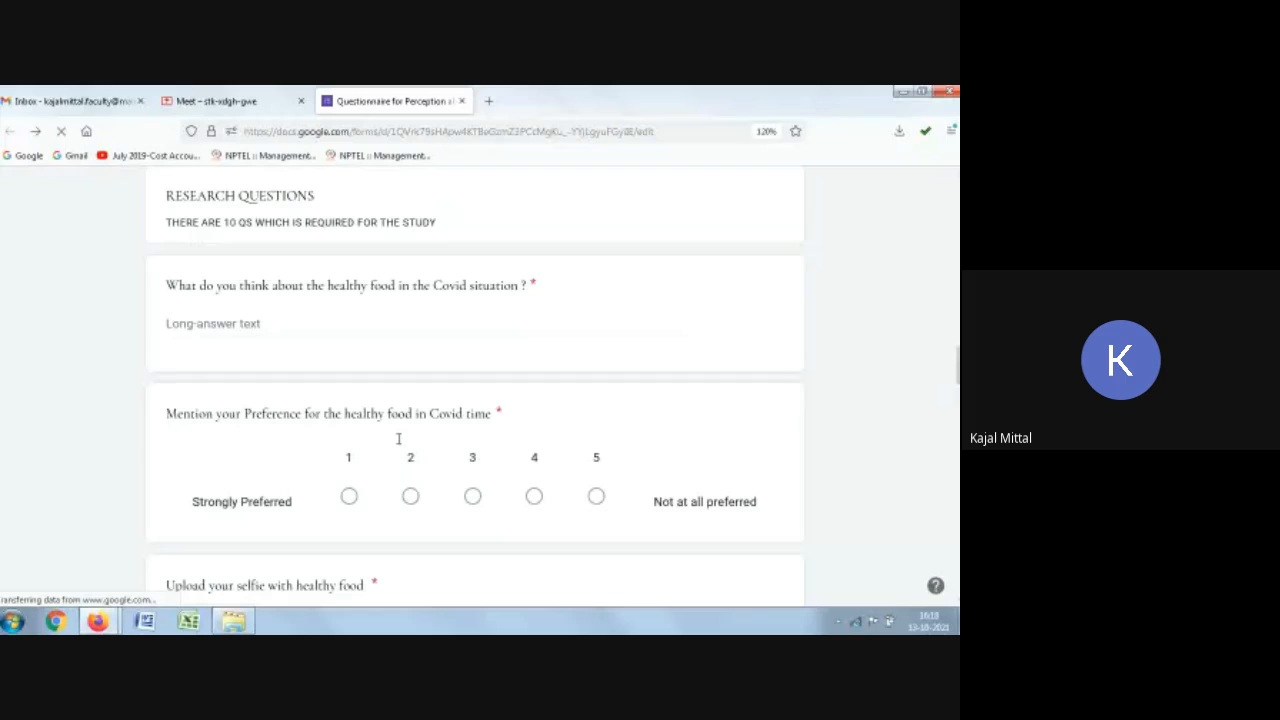
scroll(398, 438, "down", 2)
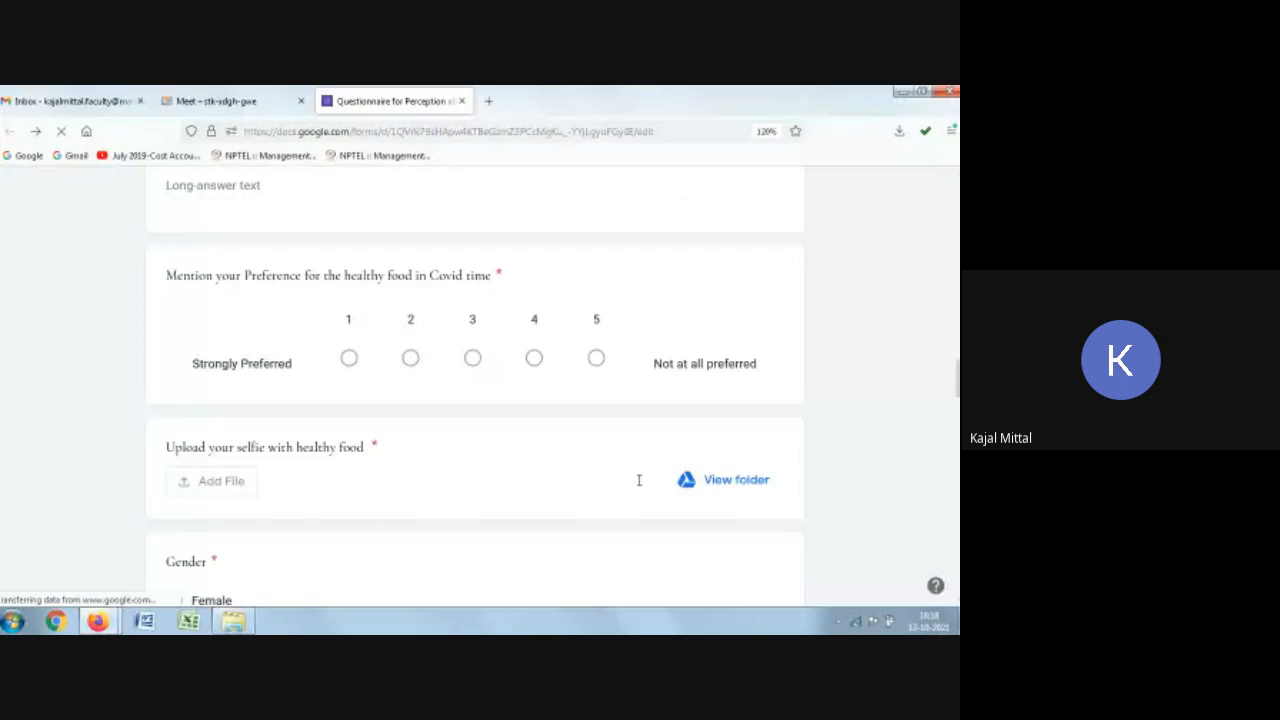
scroll(377, 477, "down", 4)
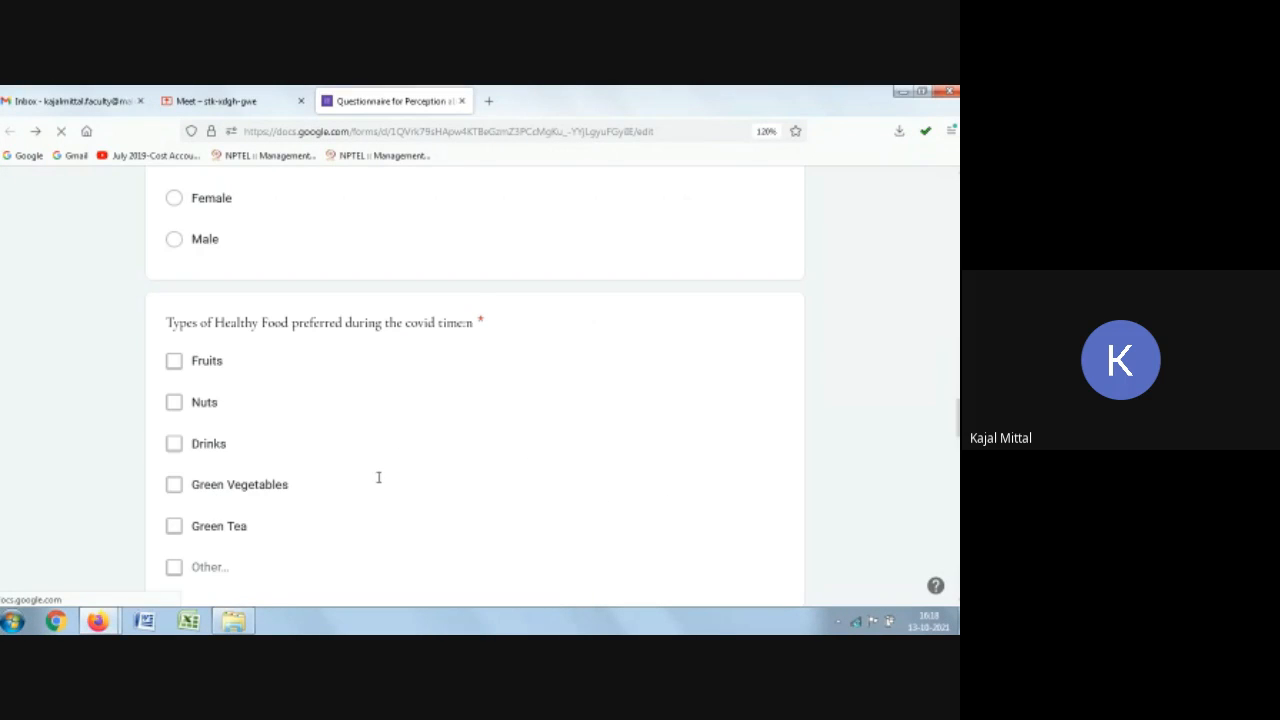
Step: Set Fruits, Nuts, Green Vegetables and Green Tea as the correct answers for the healthy food types question
left_click(388, 396)
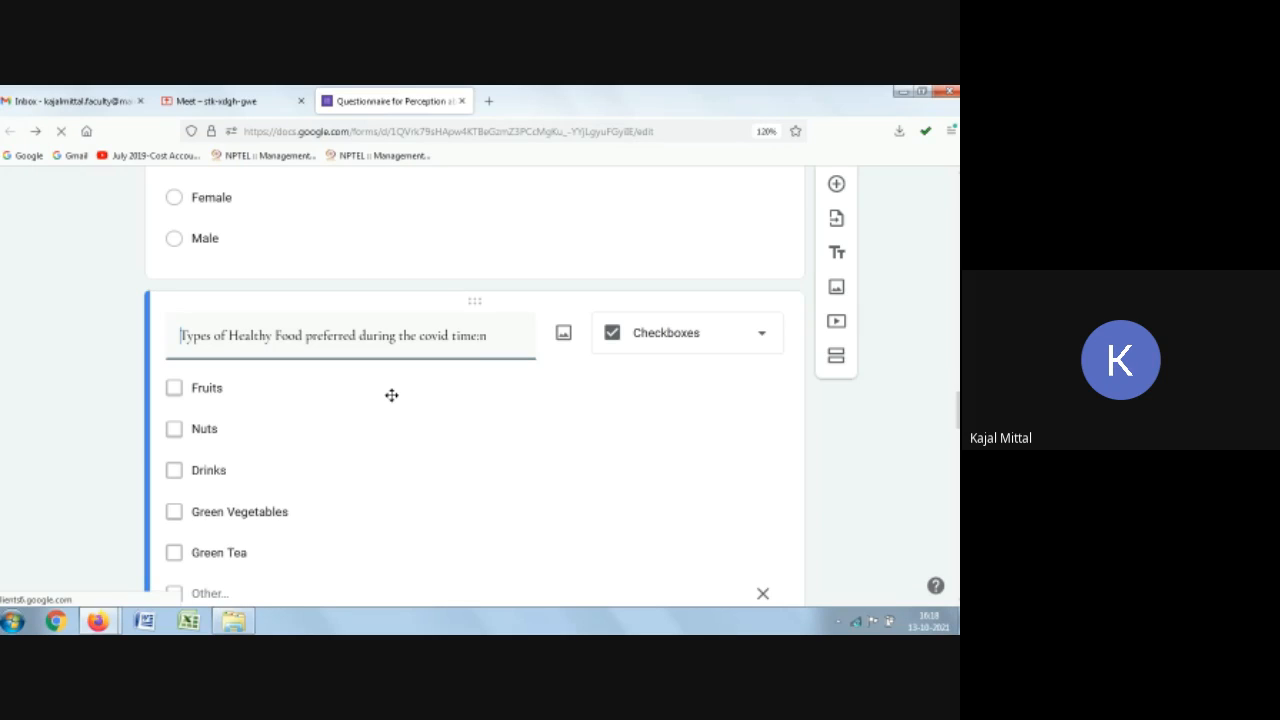
scroll(391, 395, "down", 3)
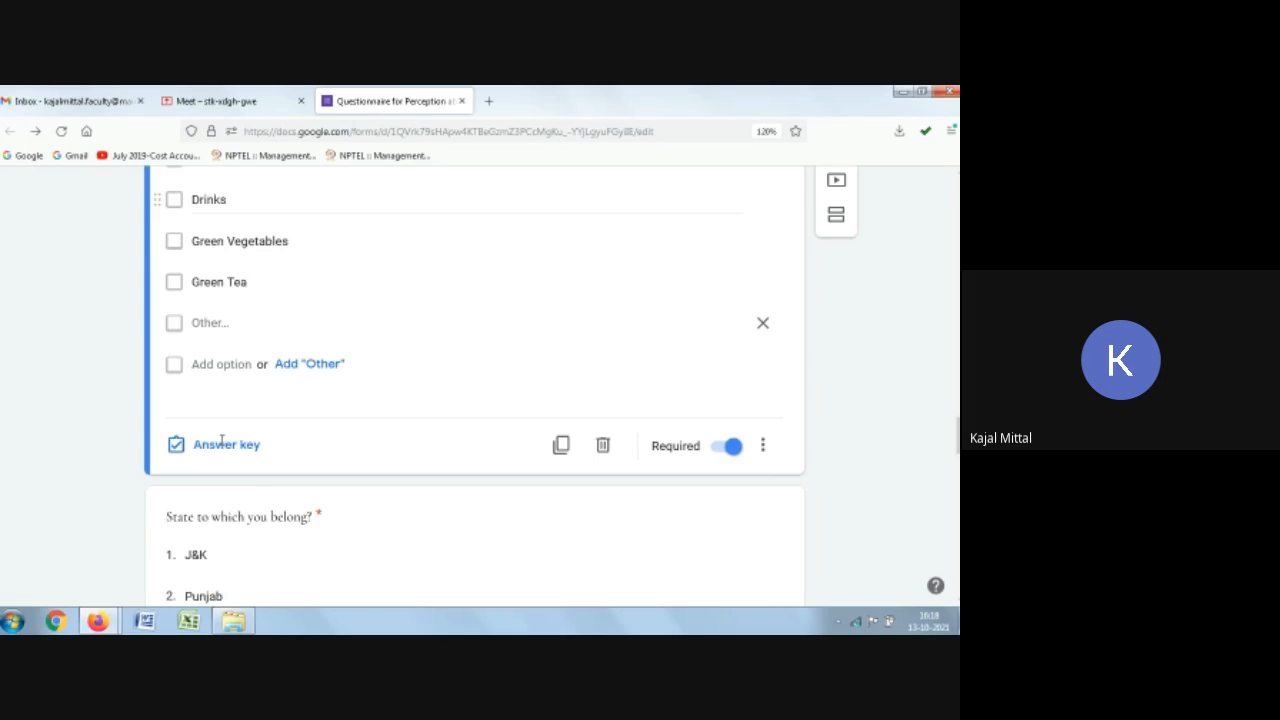
scroll(477, 415, "up", 1)
scroll(400, 405, "down", 1)
scroll(315, 397, "up", 2)
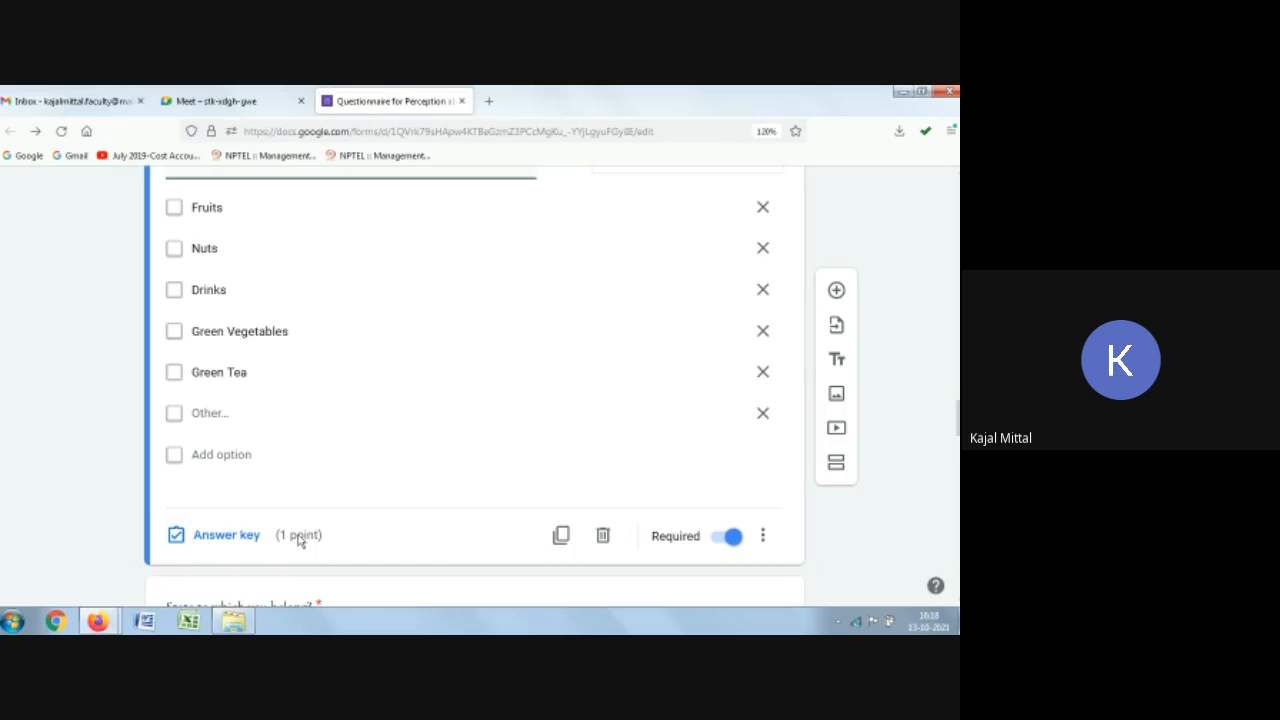
left_click(228, 537)
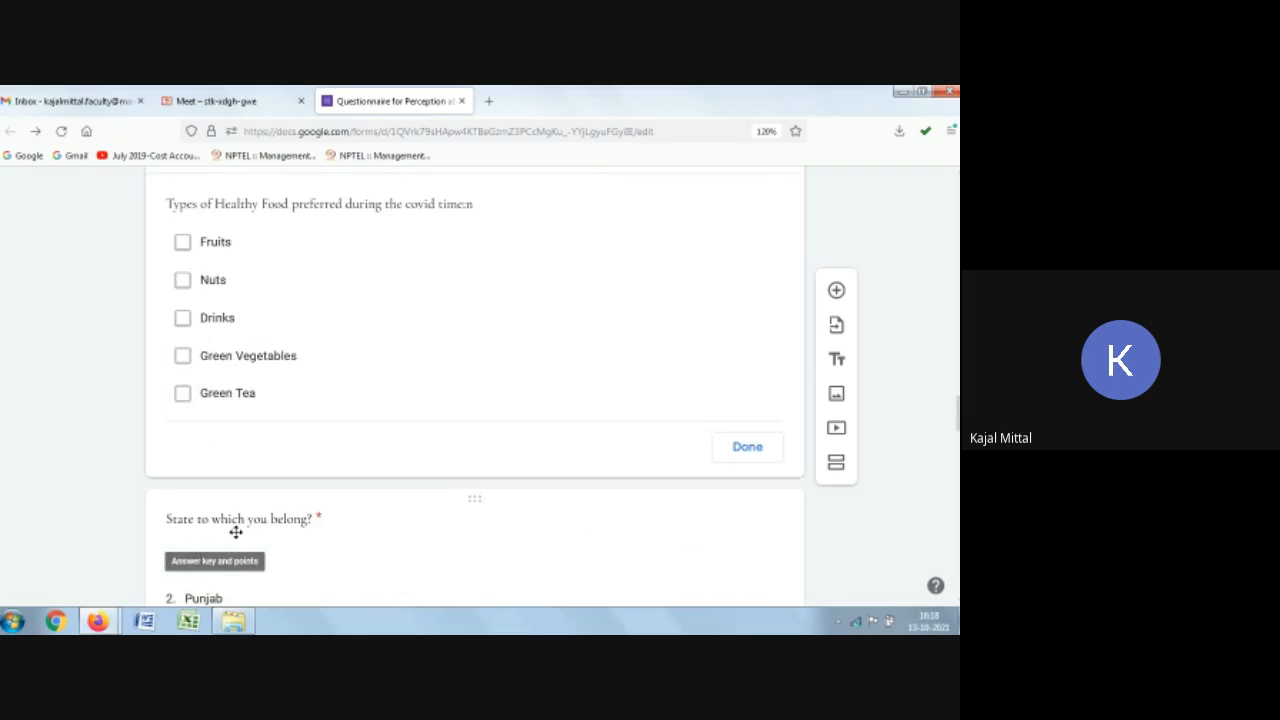
left_click(181, 250)
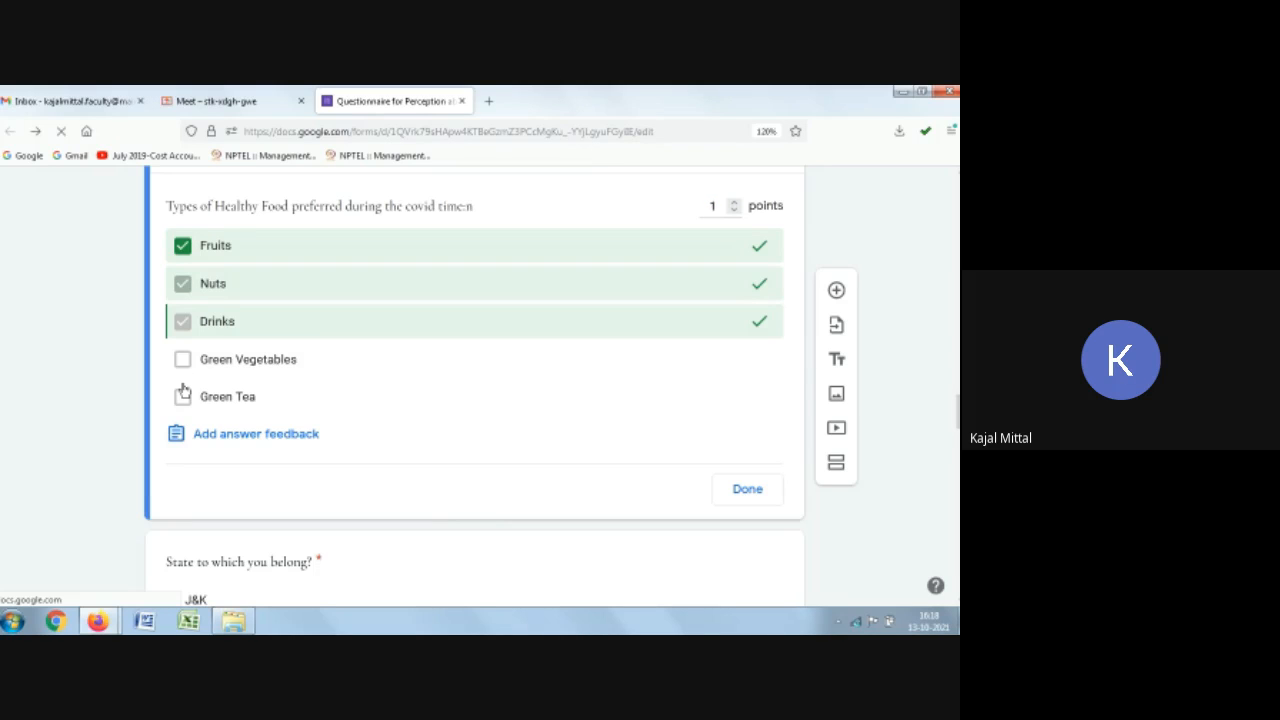
left_click(182, 359)
left_click(181, 397)
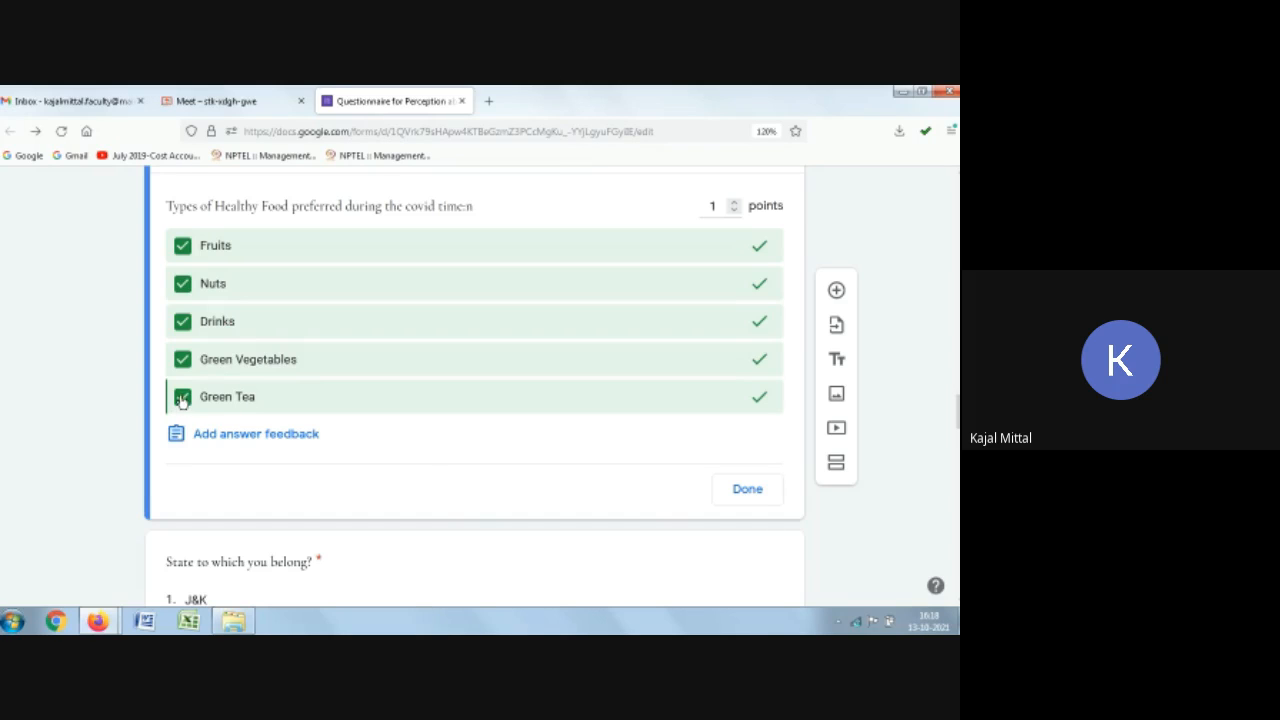
left_click(182, 398)
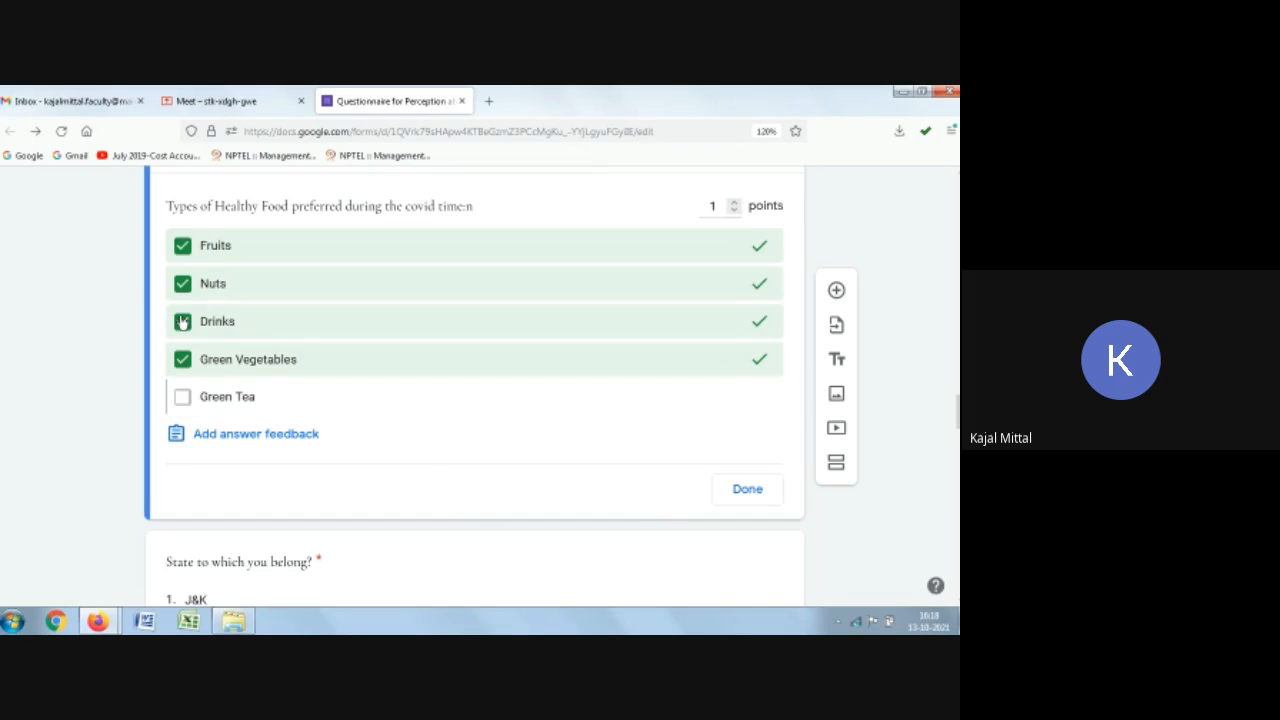
left_click(183, 402)
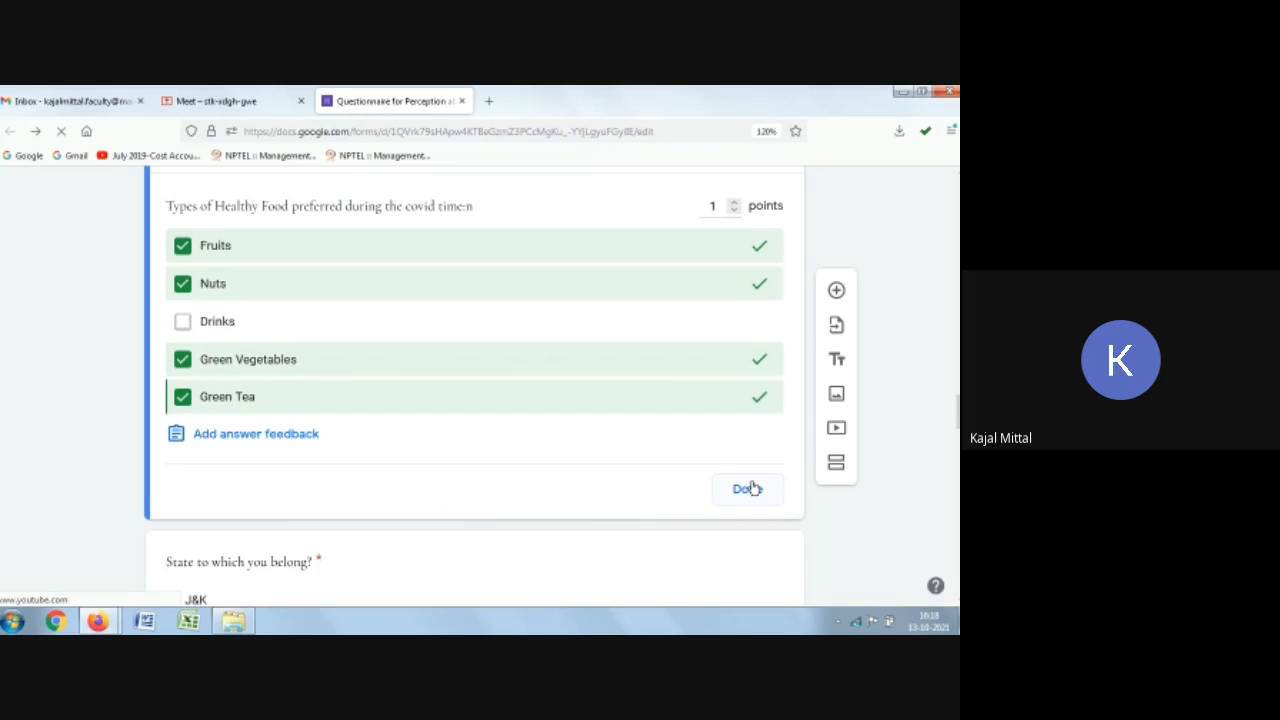
left_click(240, 436)
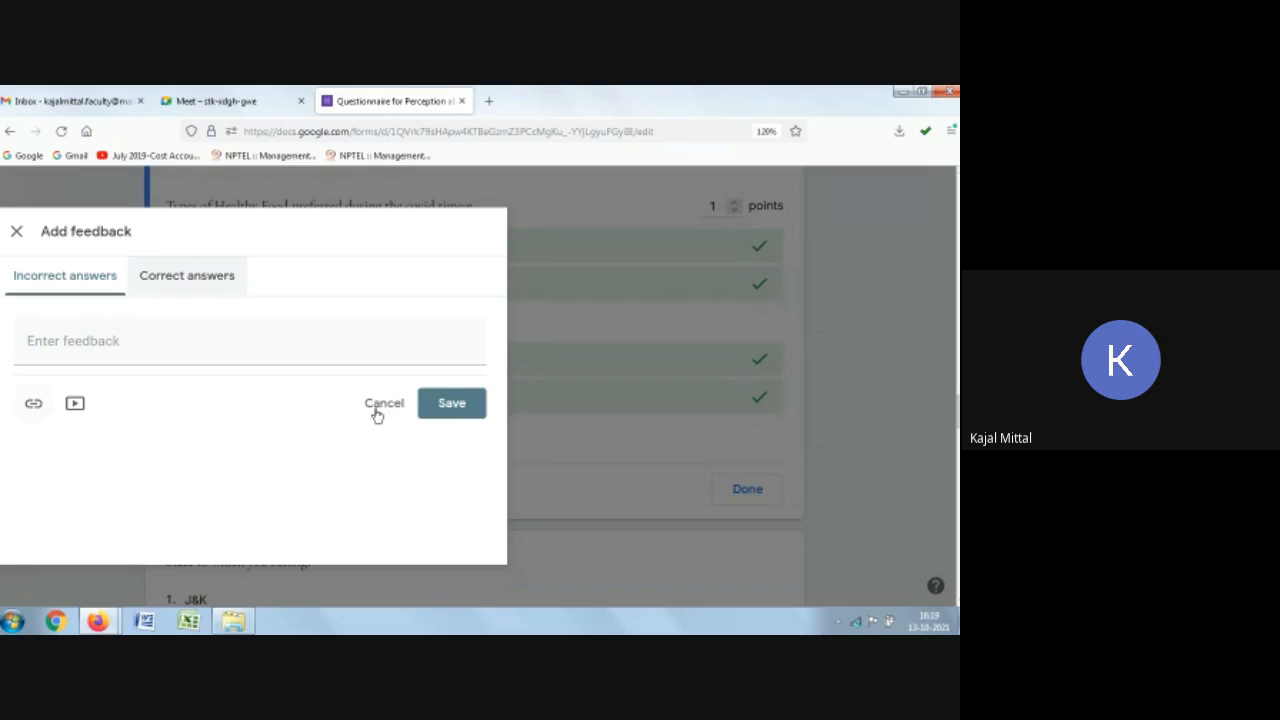
left_click(180, 276)
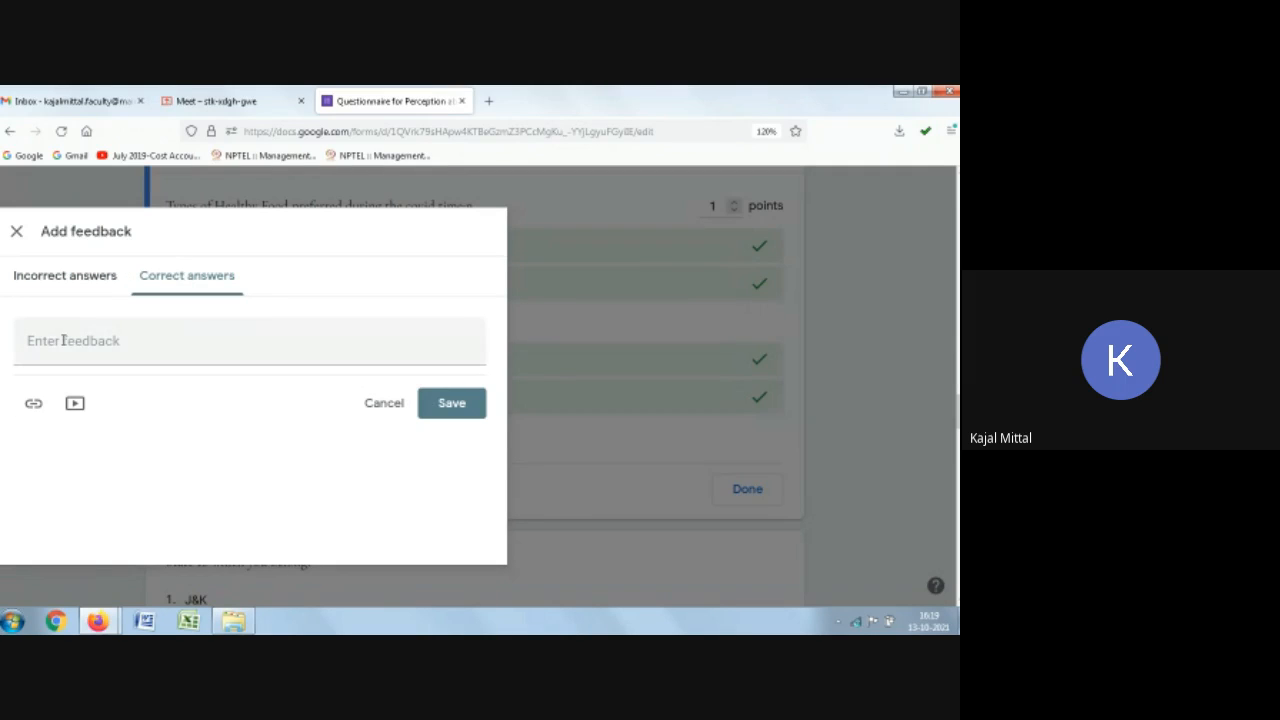
left_click(381, 404)
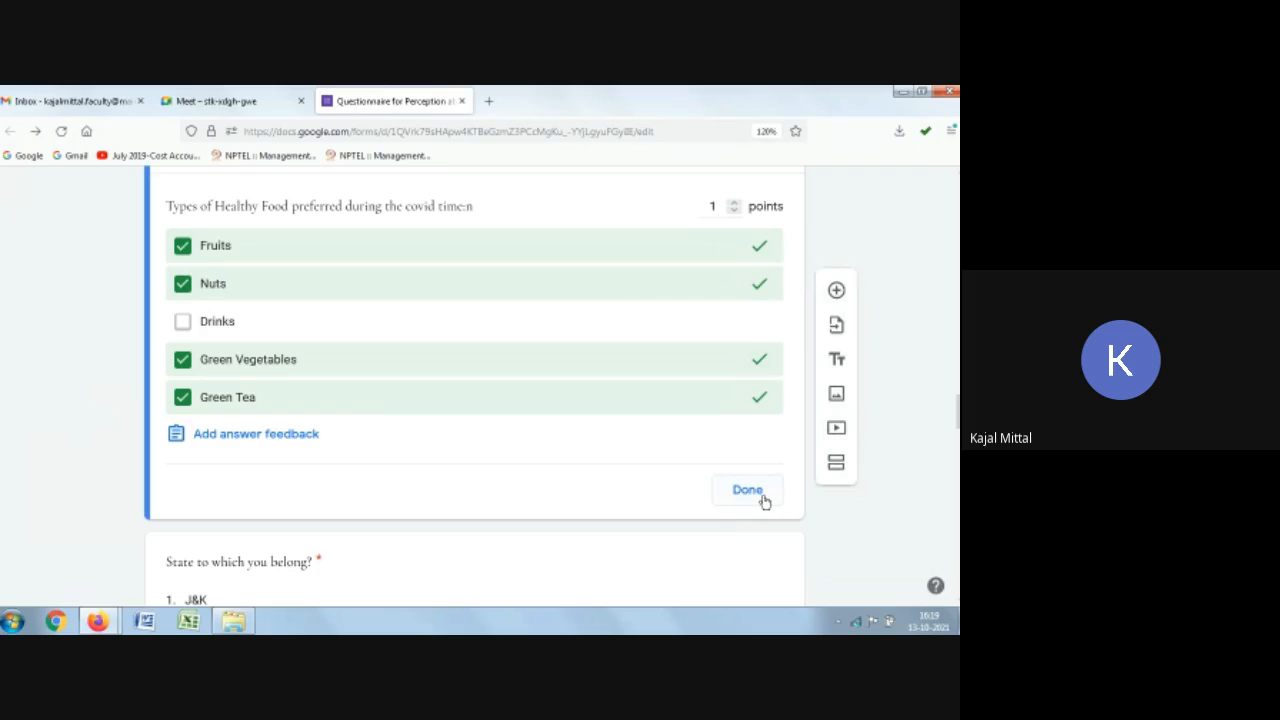
left_click(748, 490)
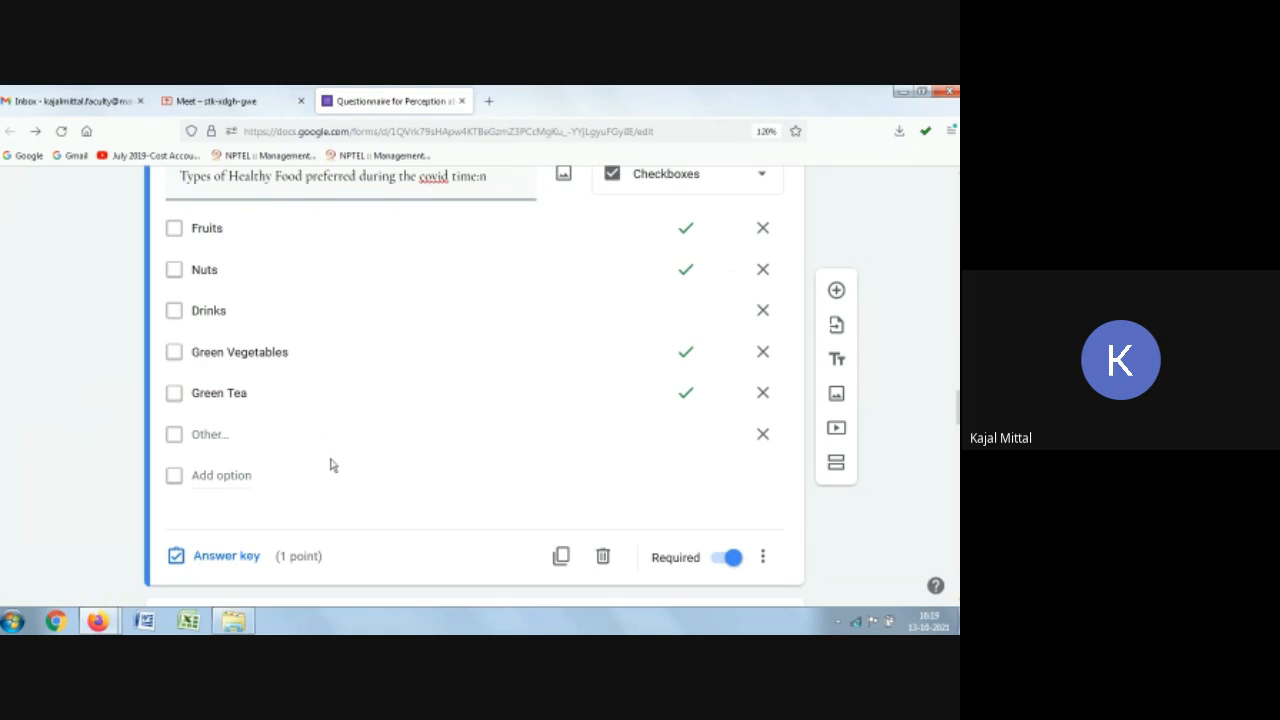
Step: Set the answer key for the state question with MP and Delhi as correct answers
scroll(345, 459, "down", 4)
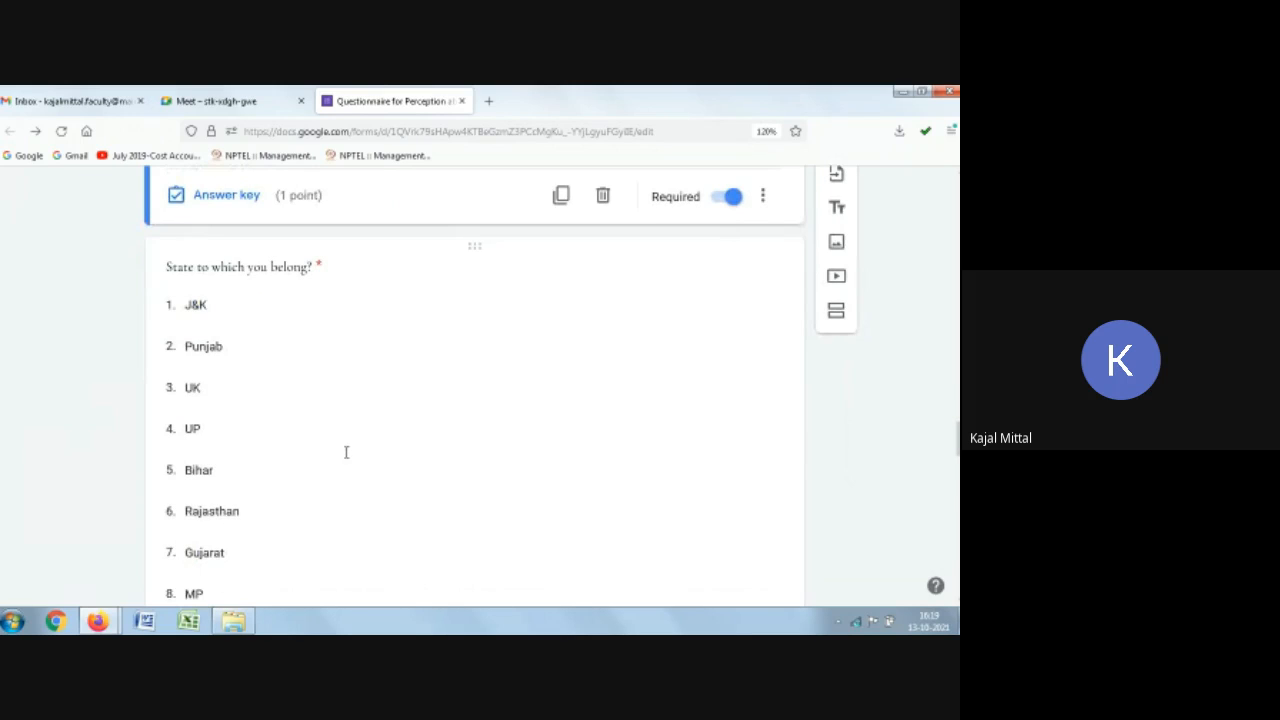
scroll(346, 452, "down", 2)
left_click(386, 354)
scroll(400, 380, "down", 2)
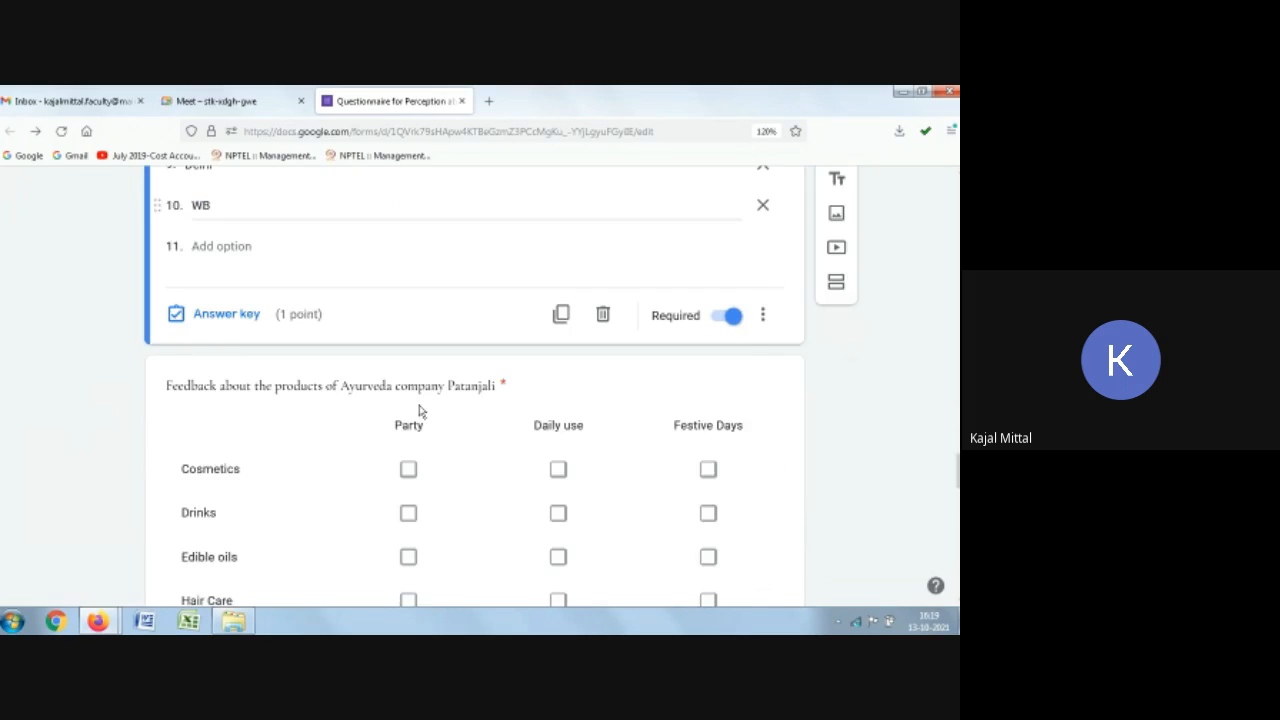
scroll(300, 408, "up", 2)
left_click(215, 496)
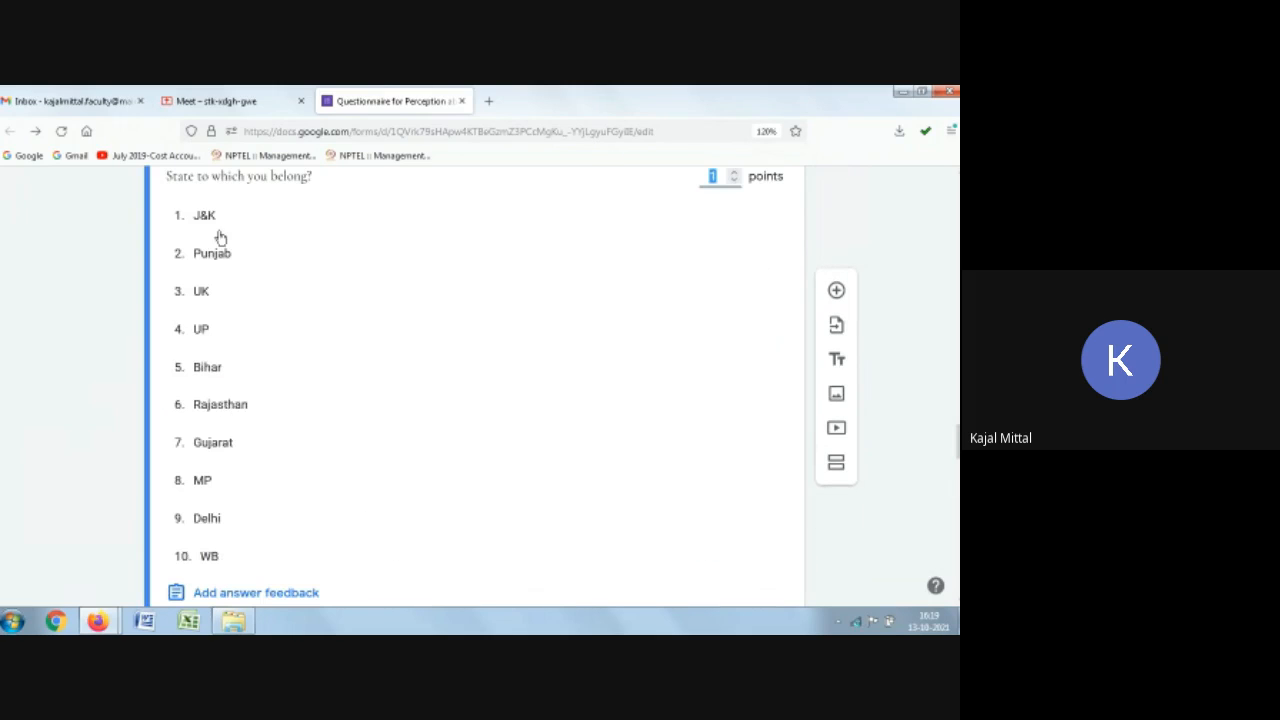
left_click(244, 528)
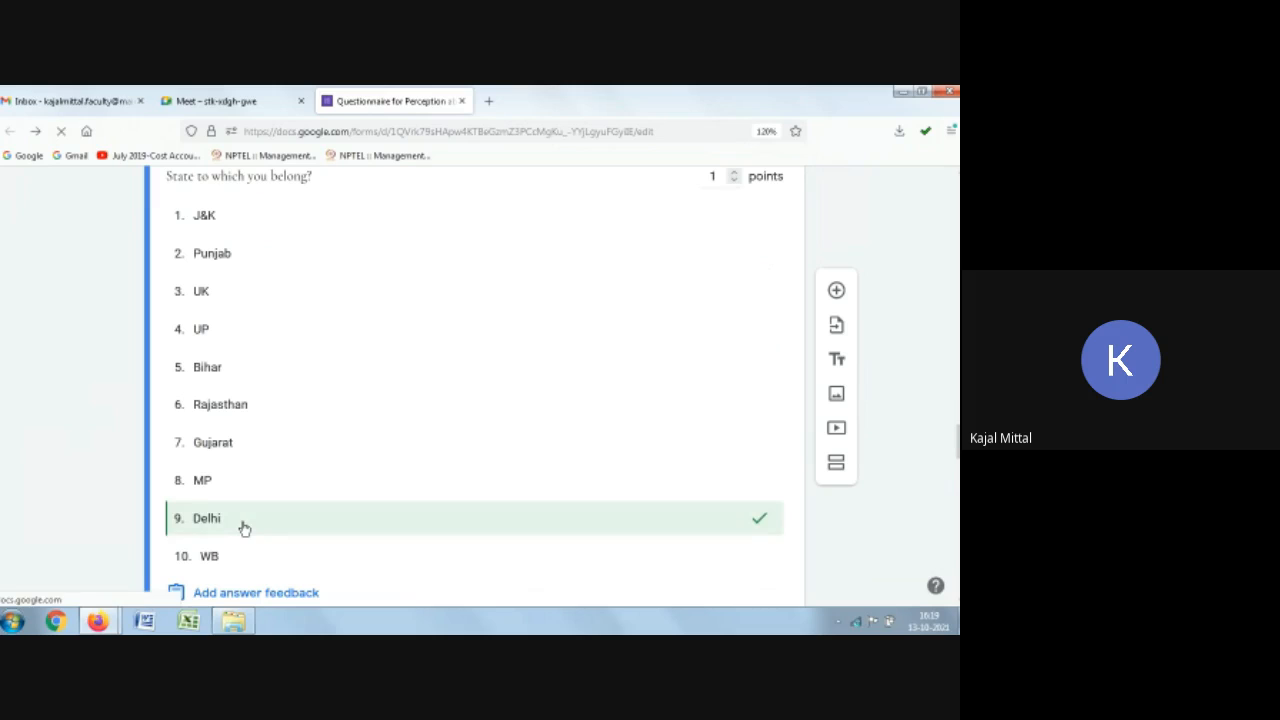
scroll(577, 445, "down", 2)
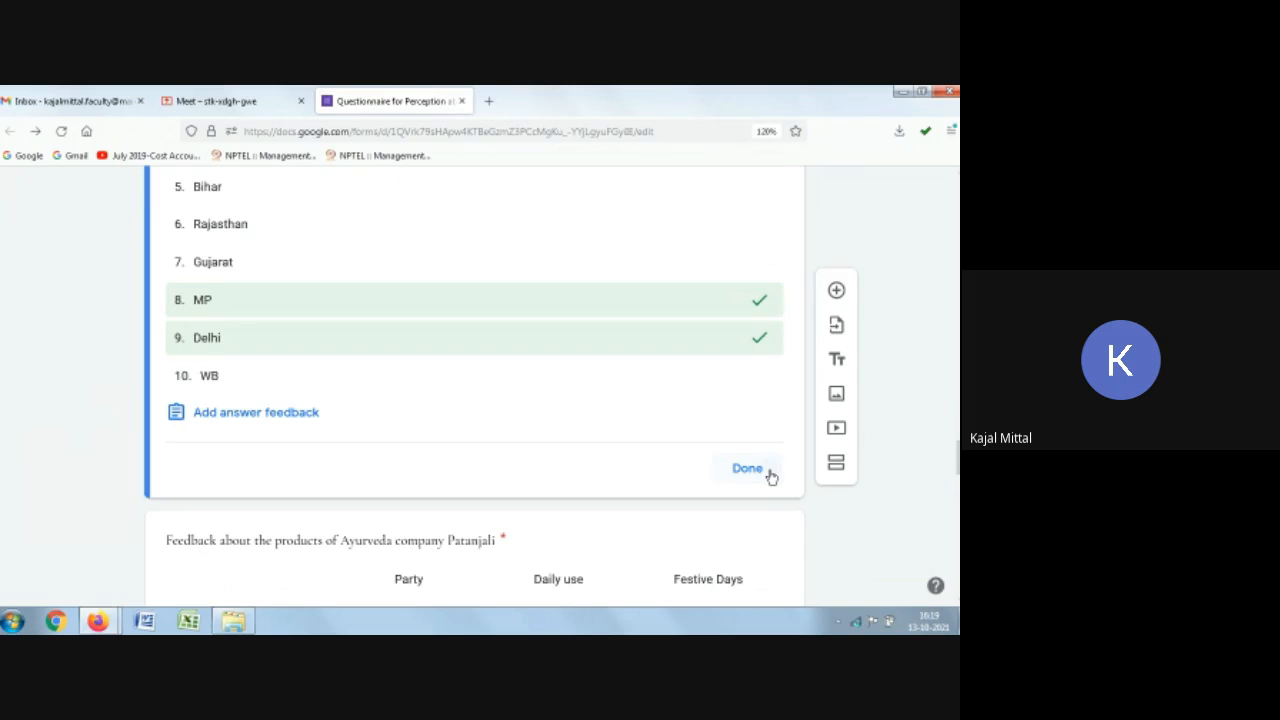
left_click(770, 476)
Step: Open the answer key of the herbal plant question and add Tulsi Plant as a correct answer
scroll(783, 484, "down", 3)
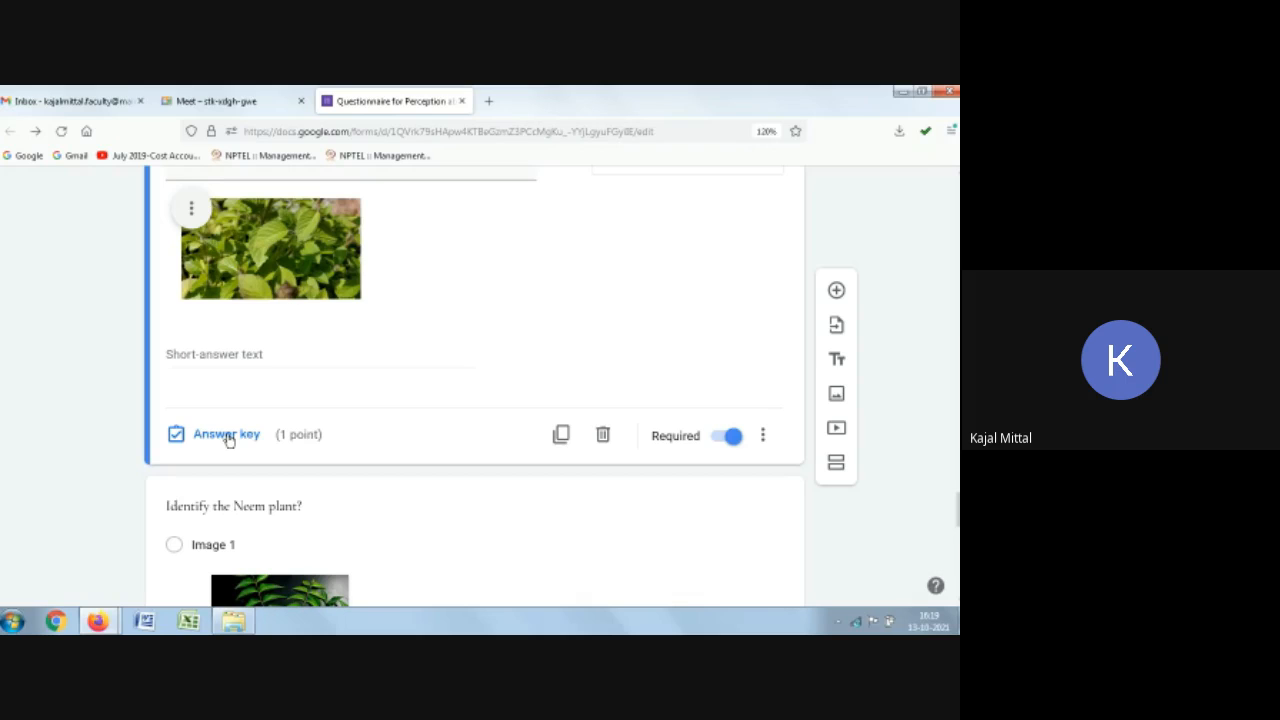
left_click(228, 435)
left_click(215, 392)
type("Tulsi")
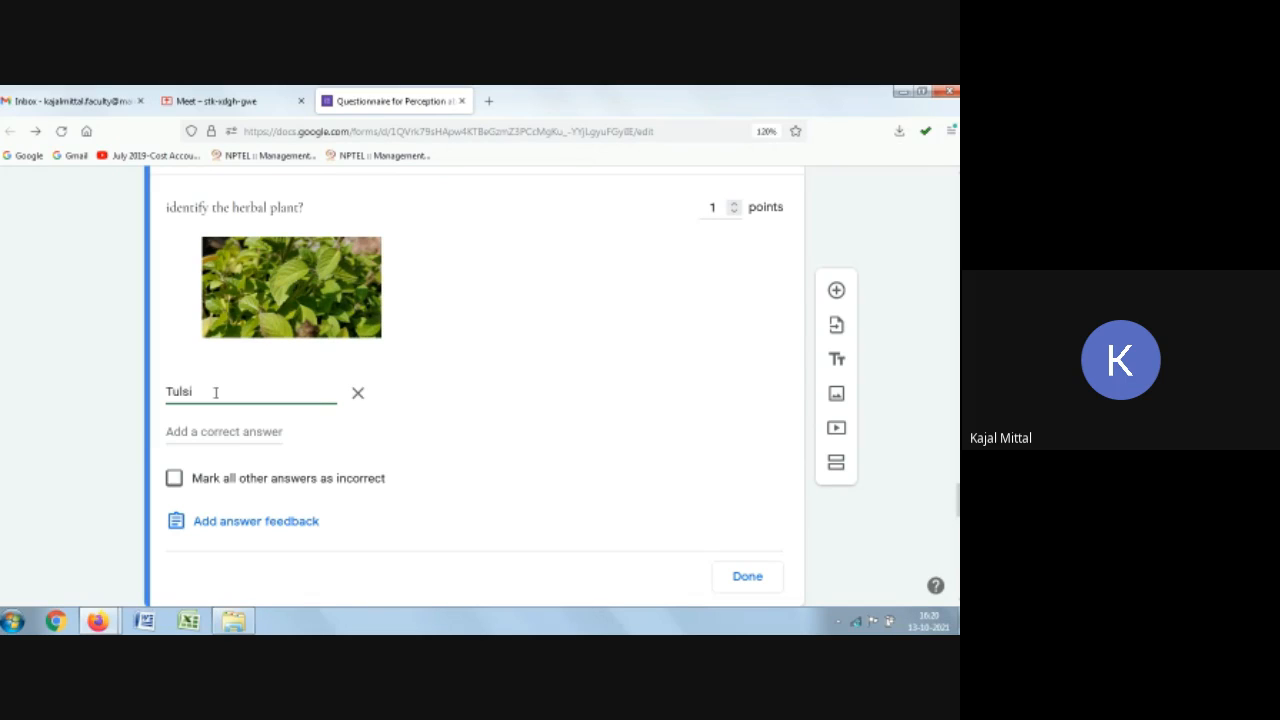
type(" Plant")
Step: Add tulsi plant and tulsi as further correct answers, mark all other answers incorrect, and finish the answer key
left_click(202, 431)
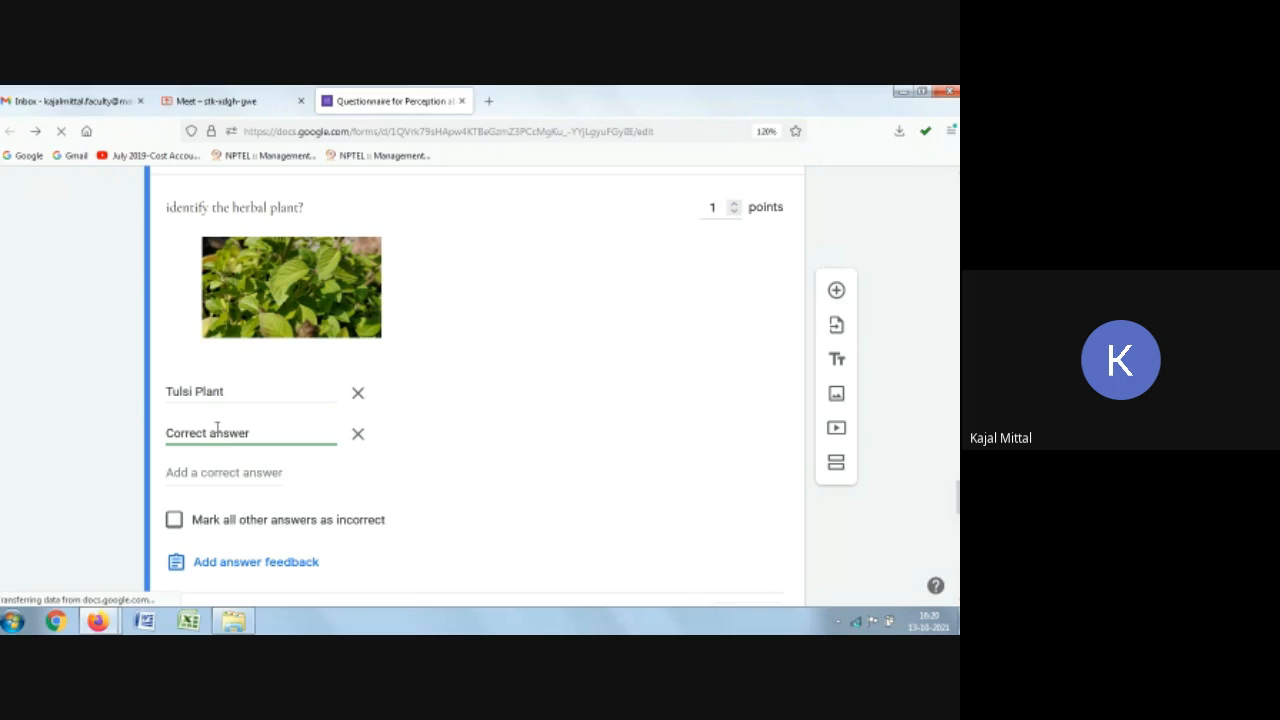
key("ctrl+a")
key("BackSpace")
type("tus")
key("BackSpace")
type("ls")
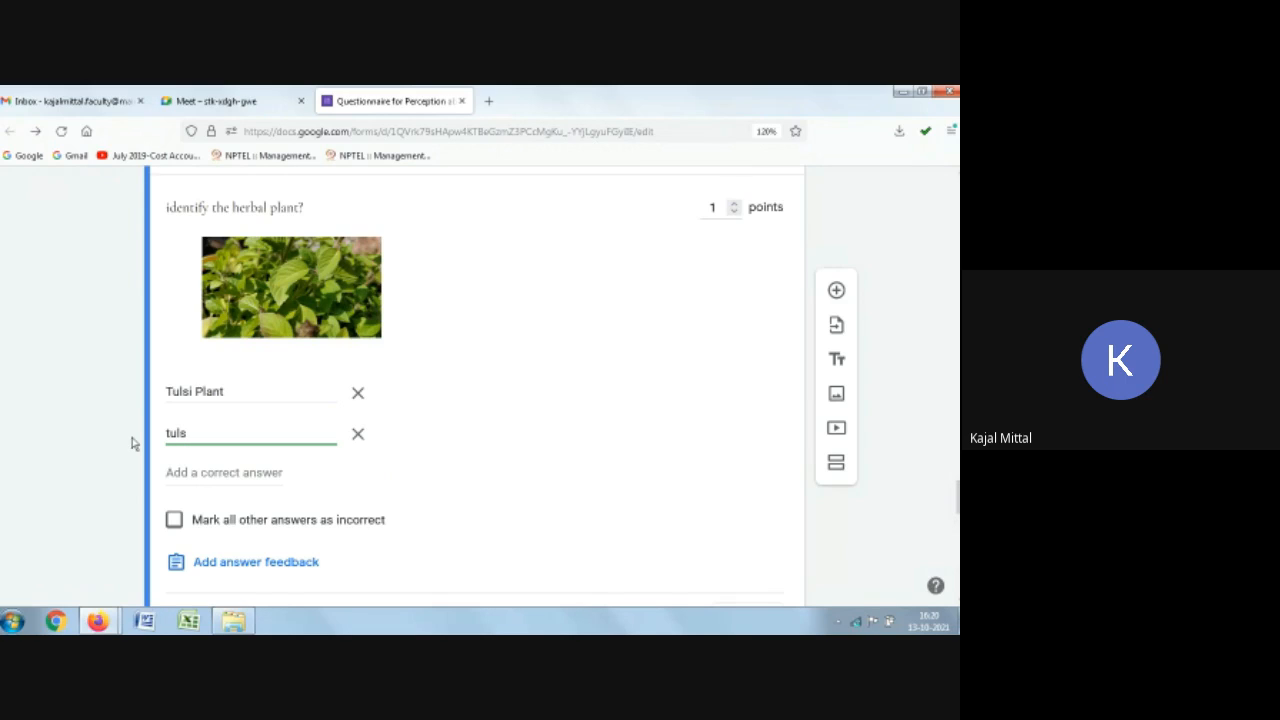
type("i plant")
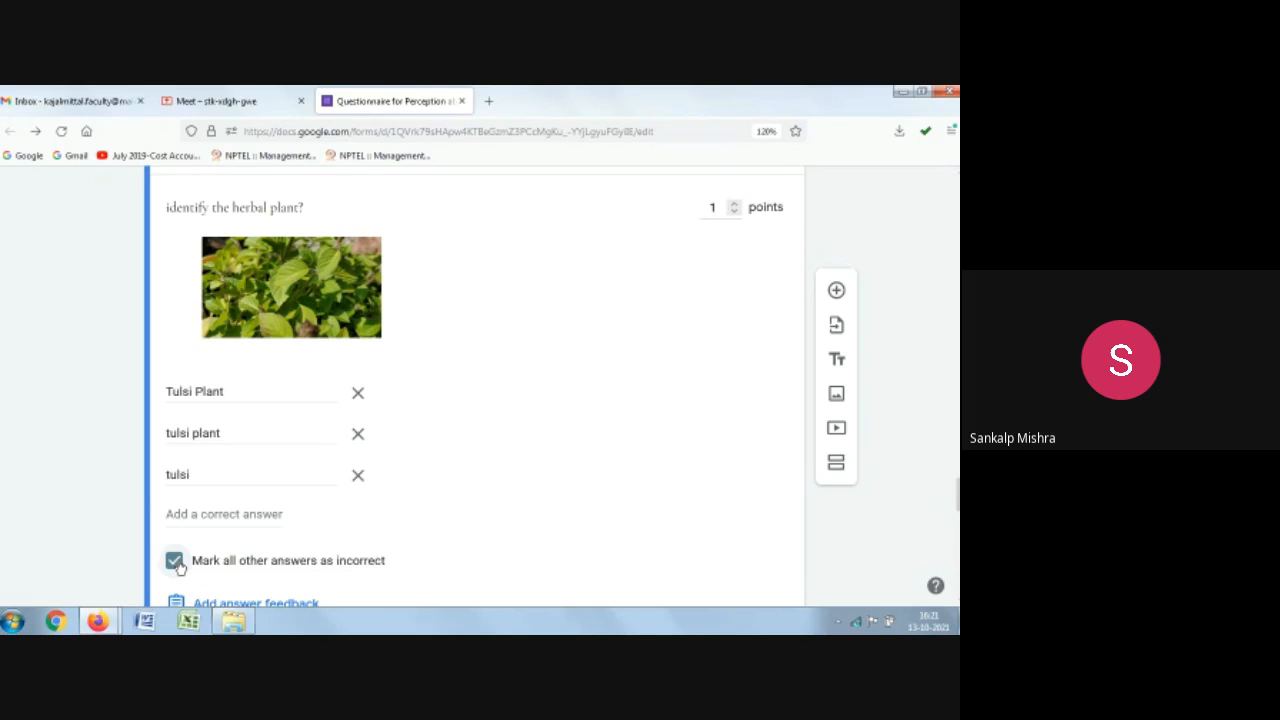
scroll(749, 480, "down", 3)
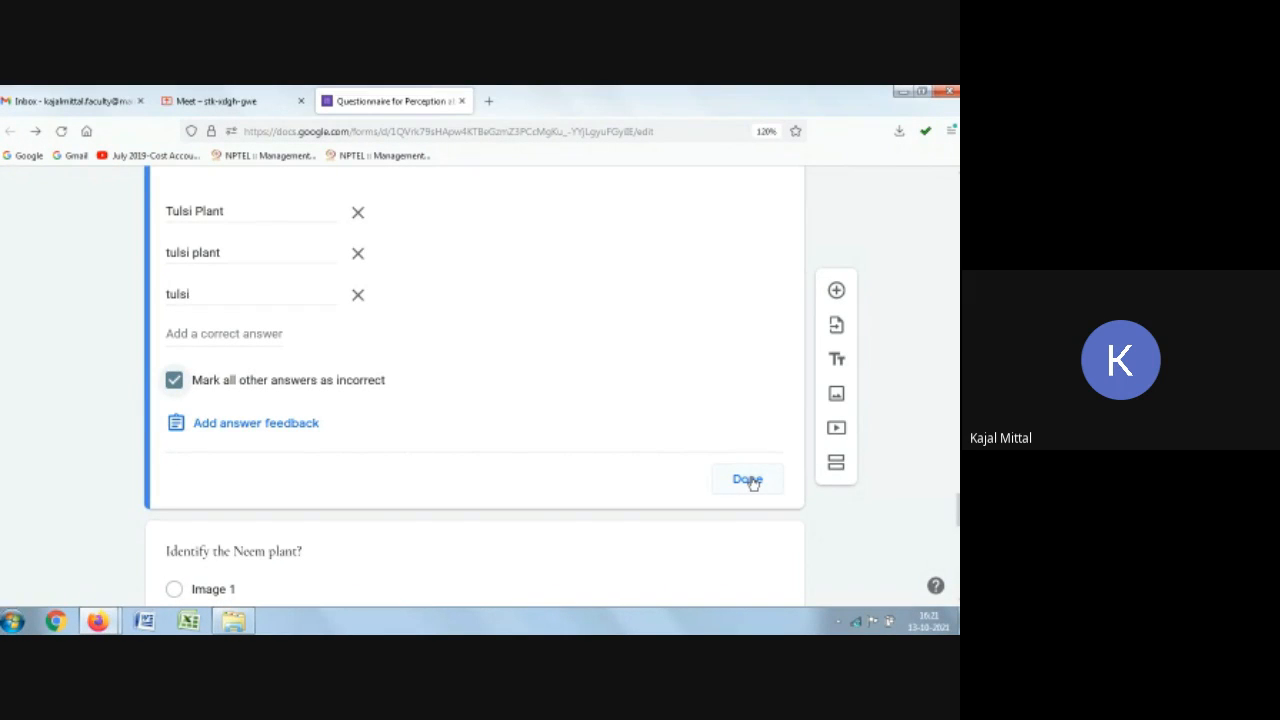
left_click(749, 480)
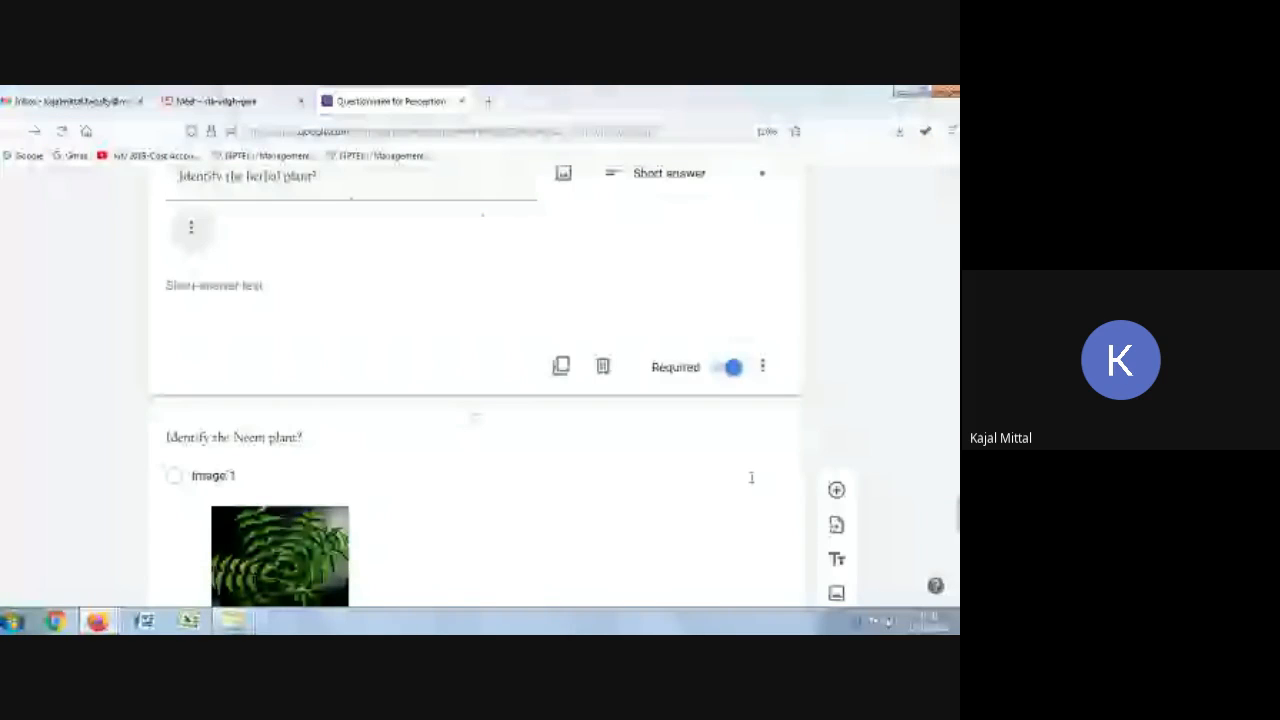
Step: Open the form settings and set Send responders a copy of their response to When requested
left_click(483, 383)
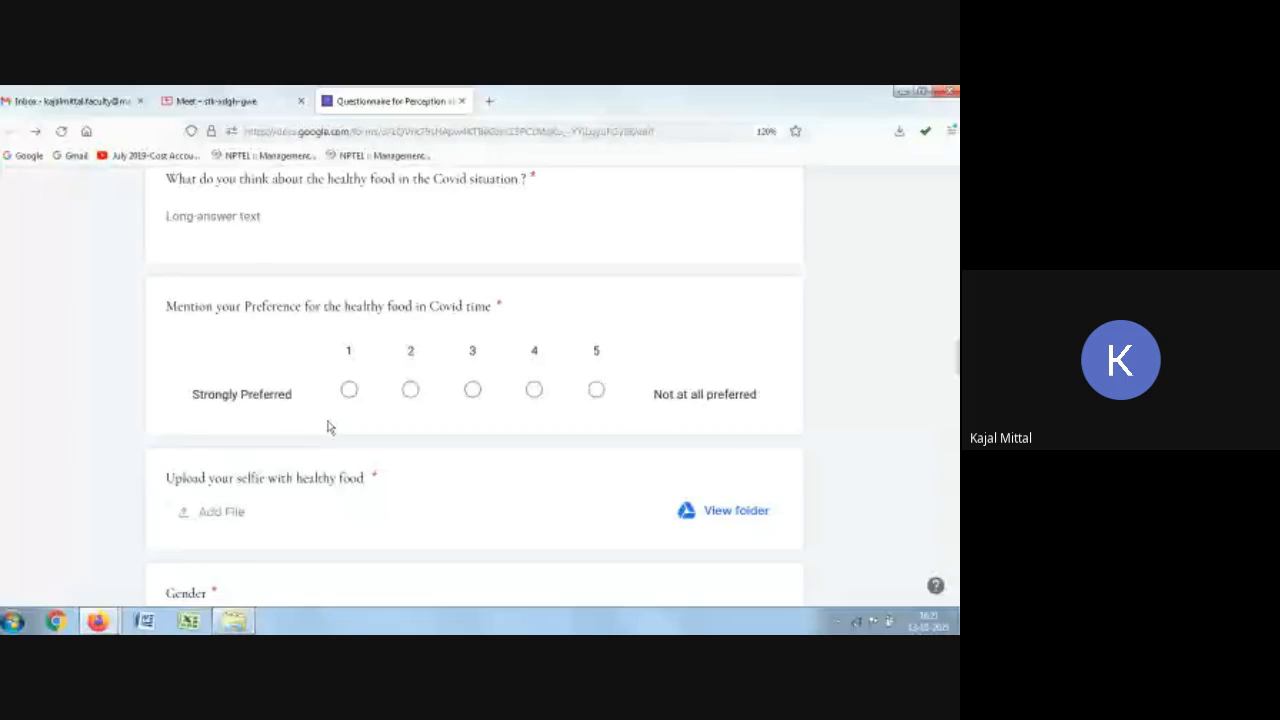
scroll(331, 424, "up", 15)
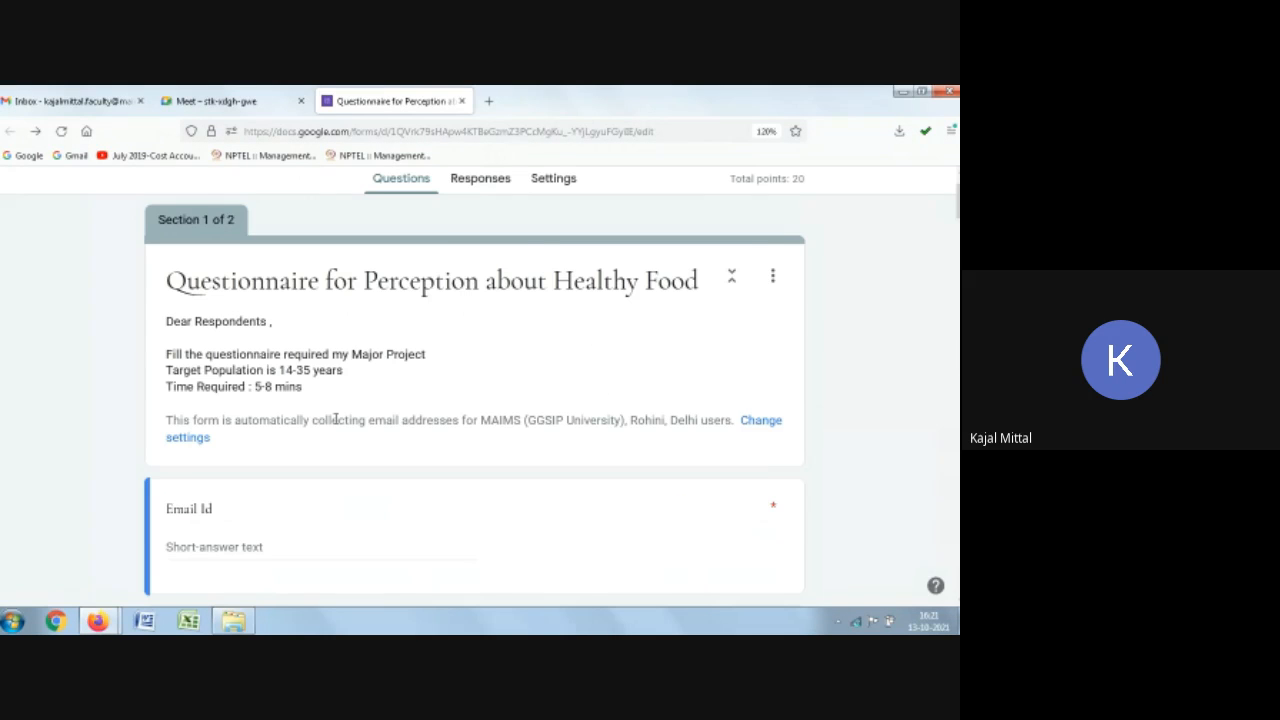
scroll(335, 420, "up", 2)
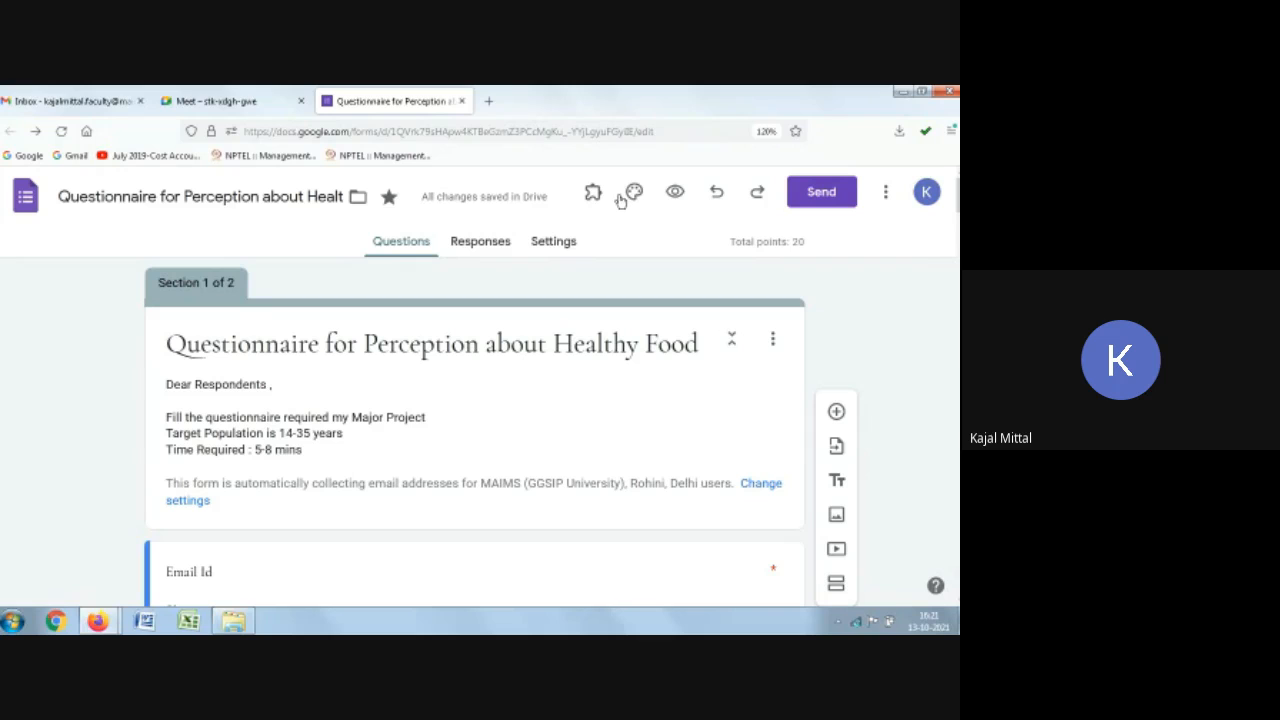
left_click(531, 252)
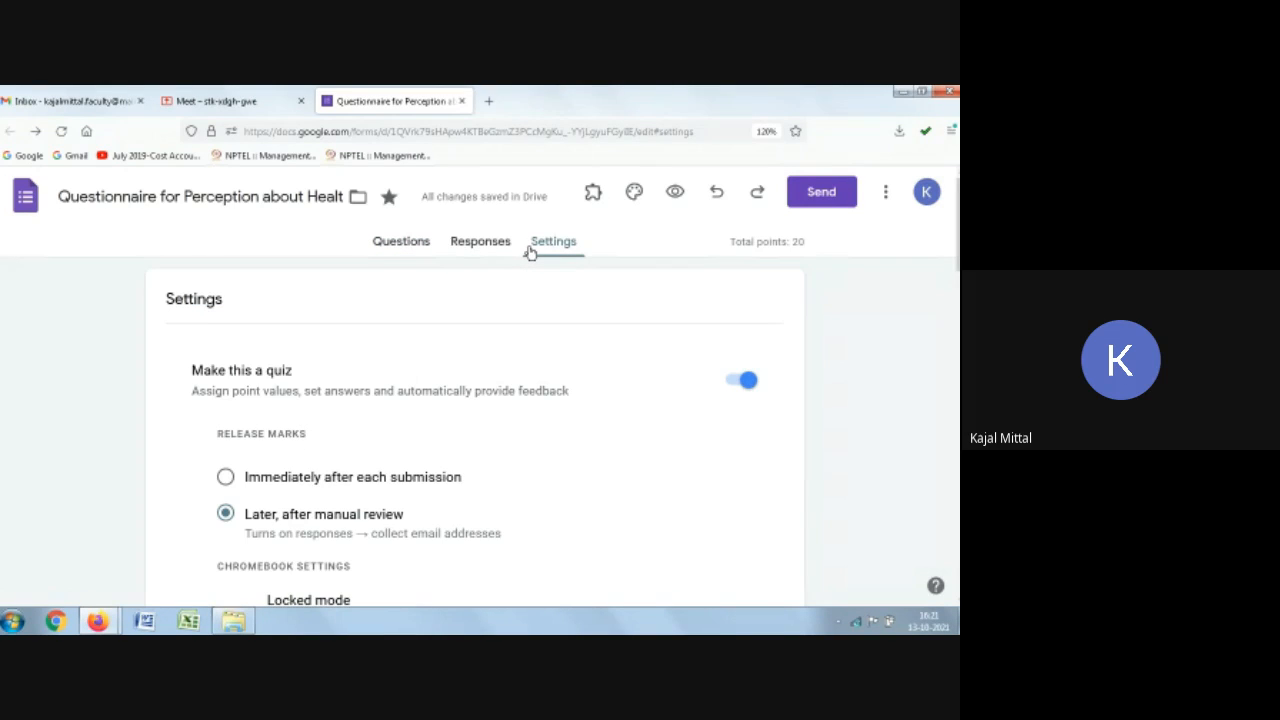
scroll(606, 434, "down", 10)
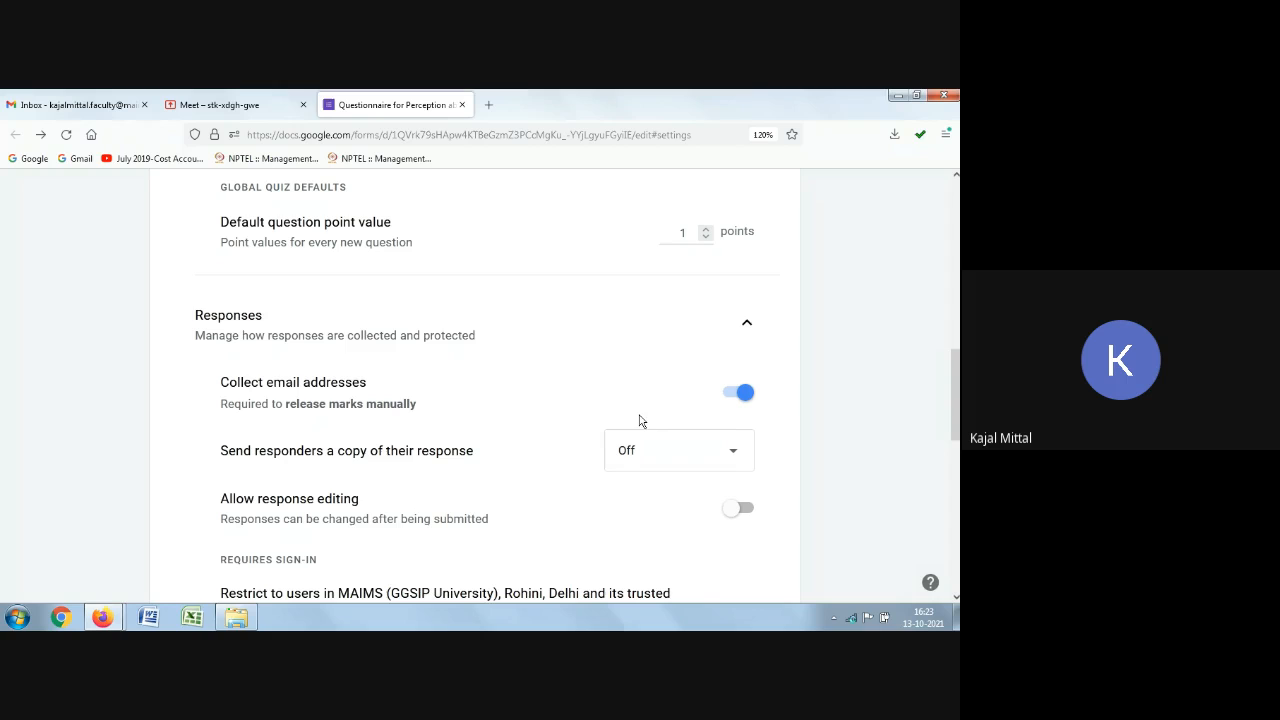
left_click(716, 459)
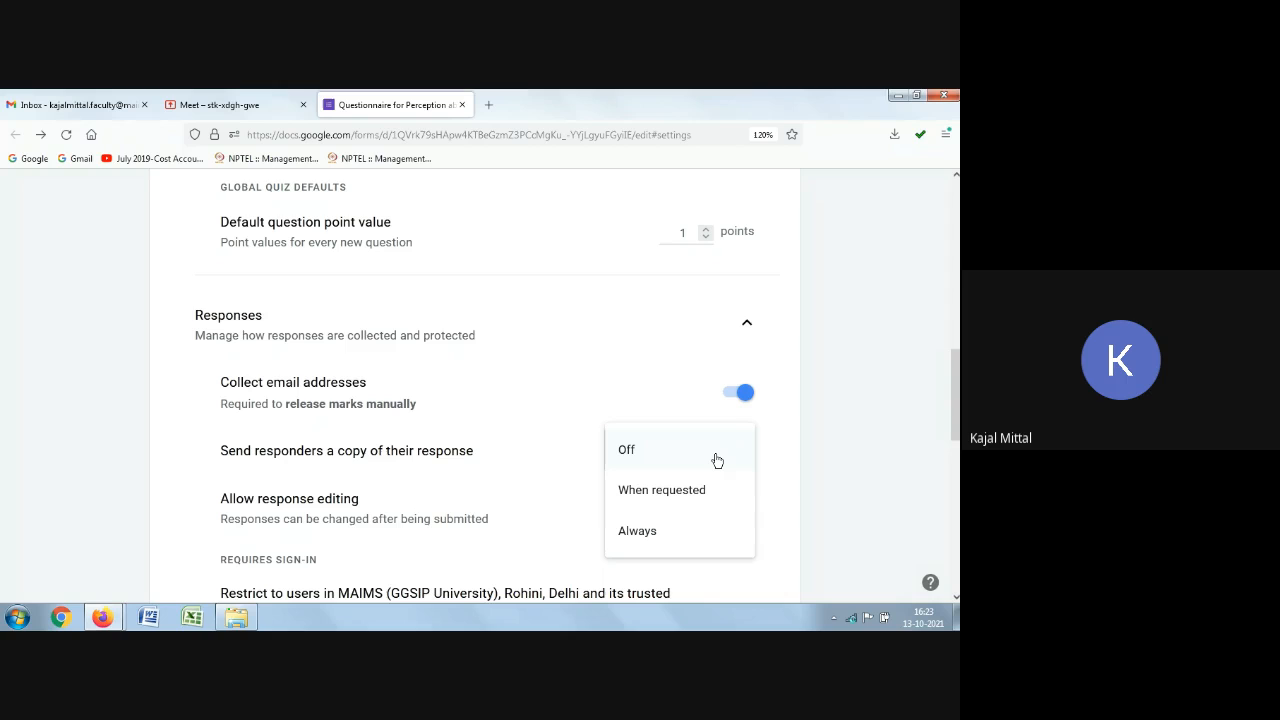
left_click(674, 492)
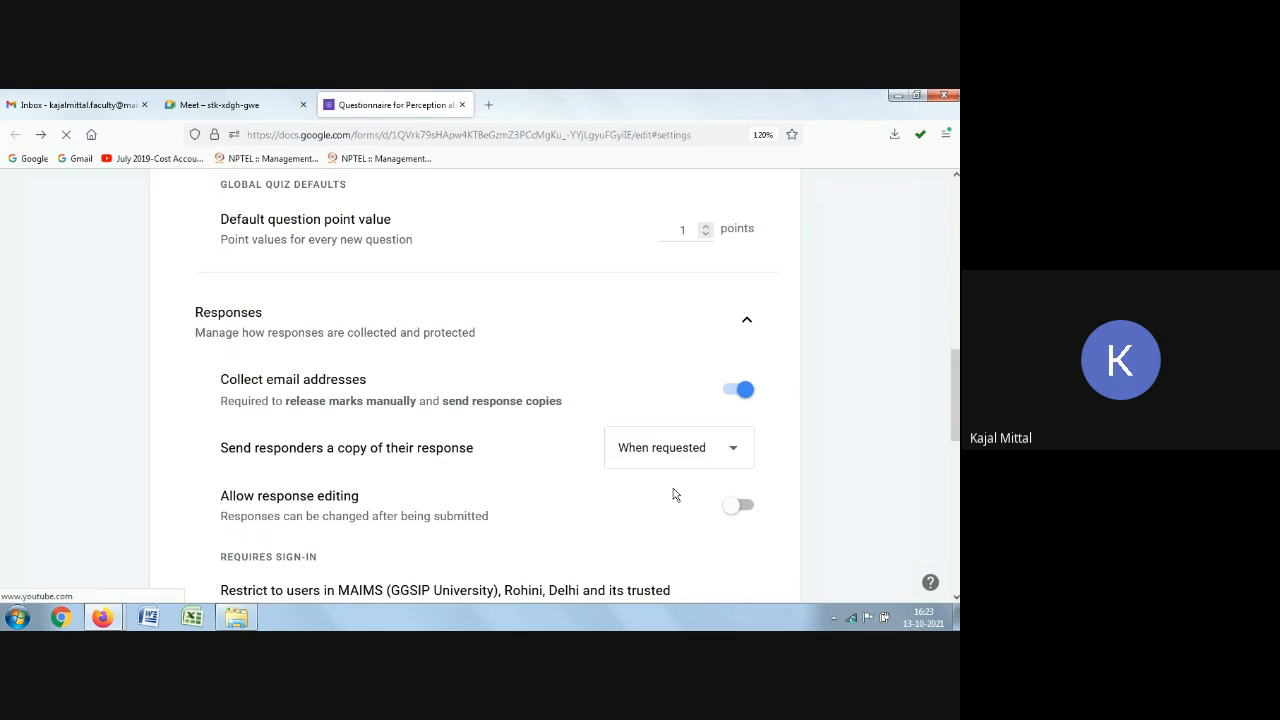
Step: Toggle the sign-in restriction off and back on, then switch Limit to 1 response on and off again
scroll(288, 420, "down", 2)
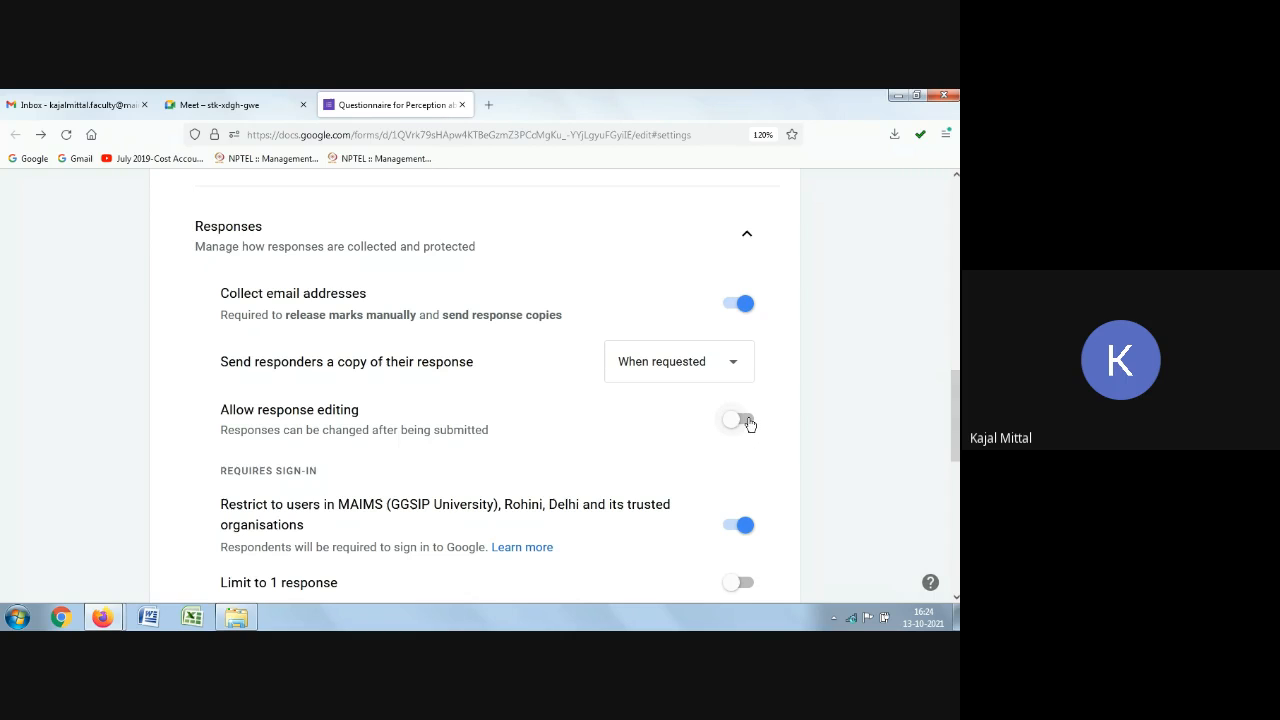
scroll(537, 428, "down", 3)
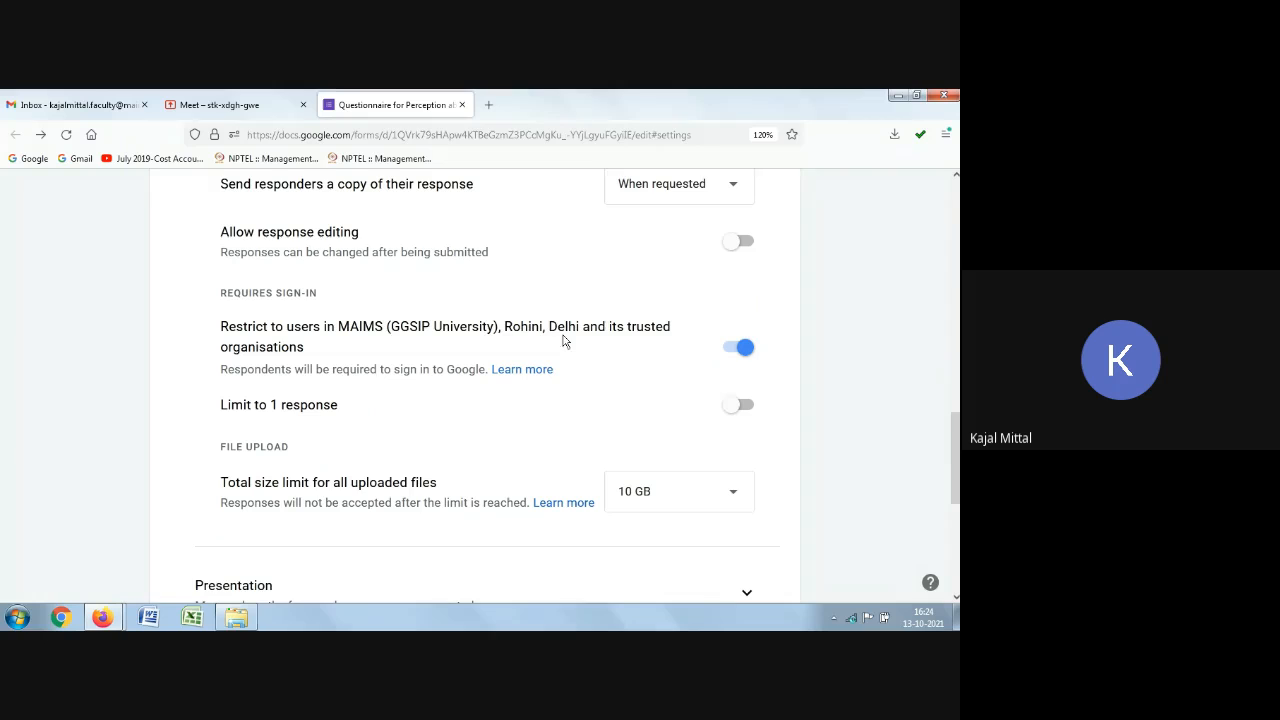
left_click(728, 353)
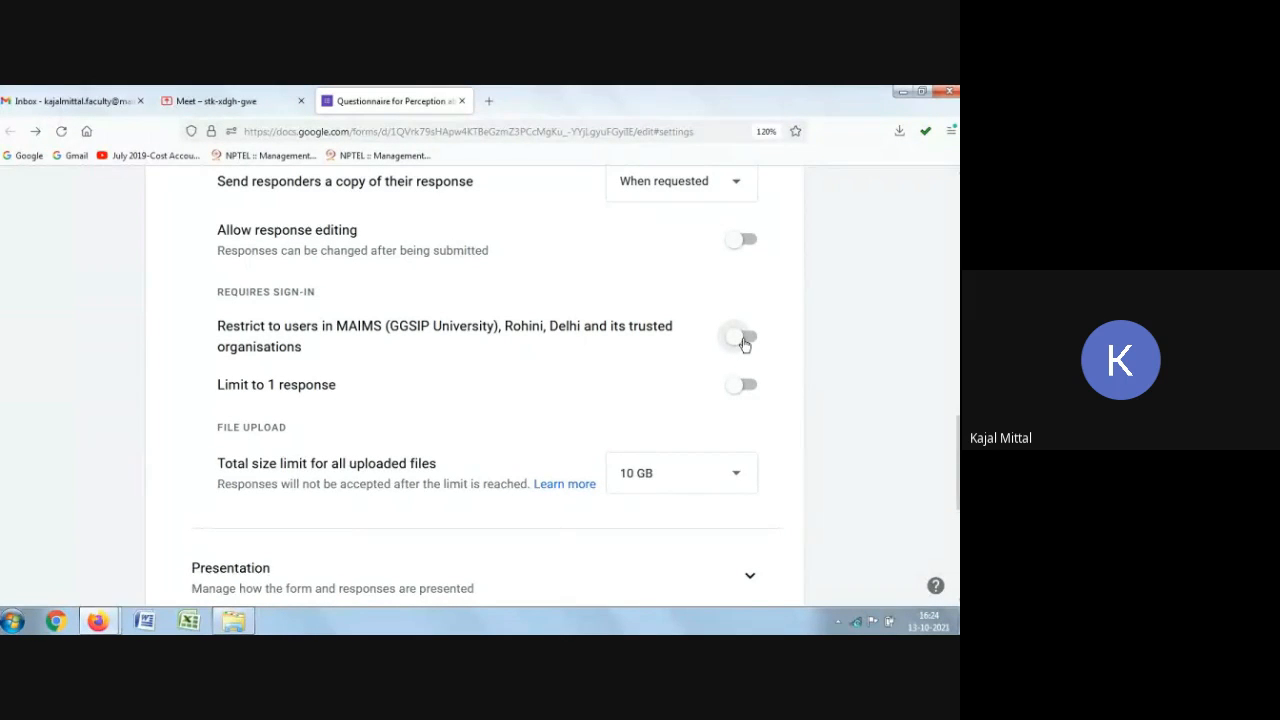
left_click(742, 338)
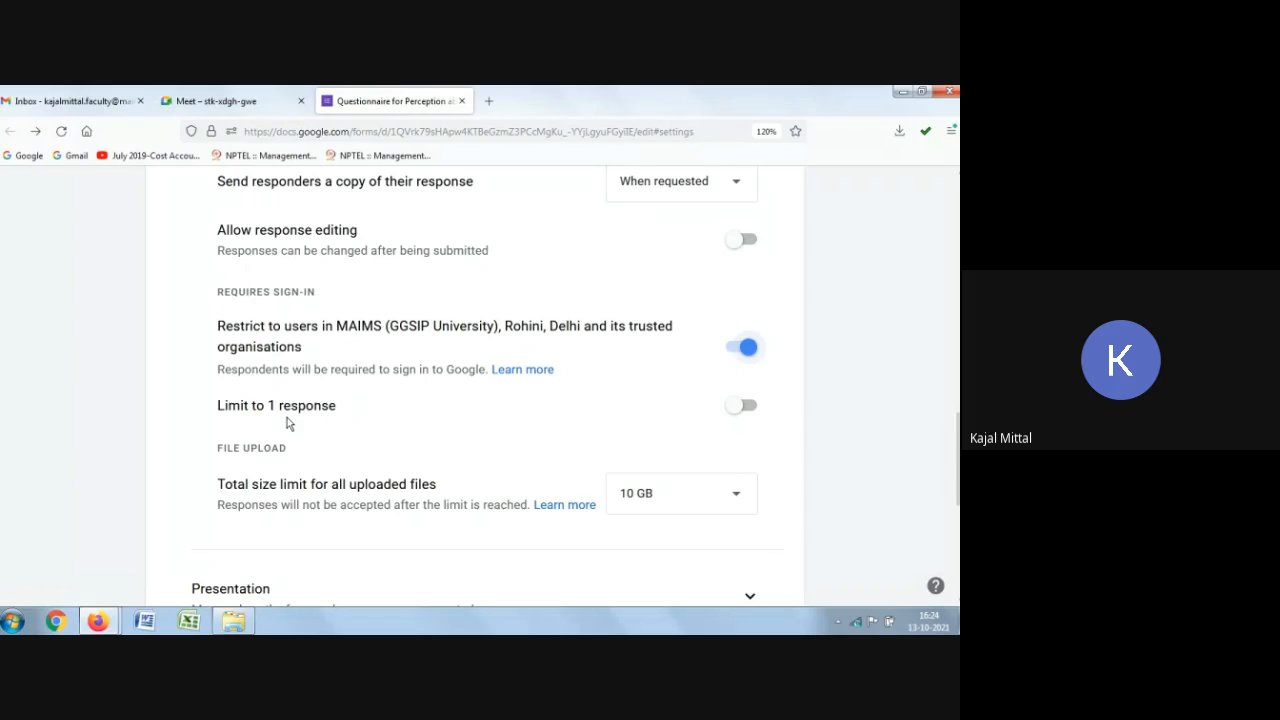
left_click(737, 405)
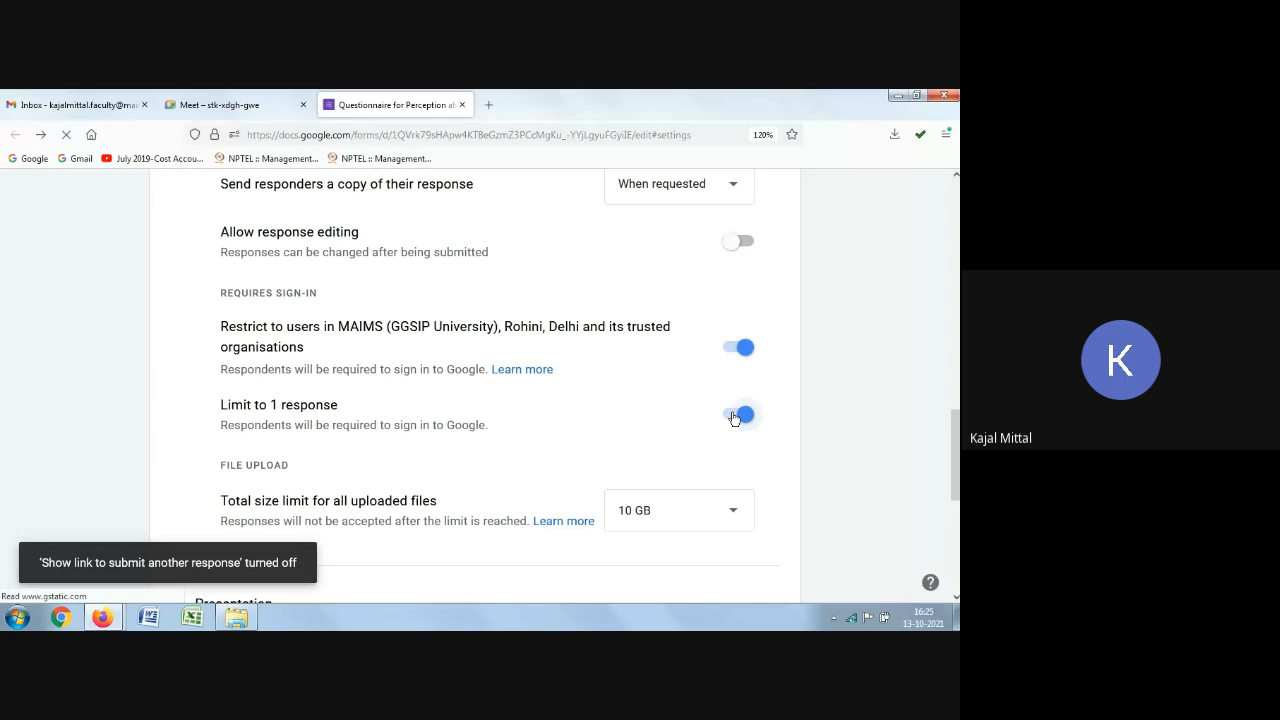
left_click(734, 416)
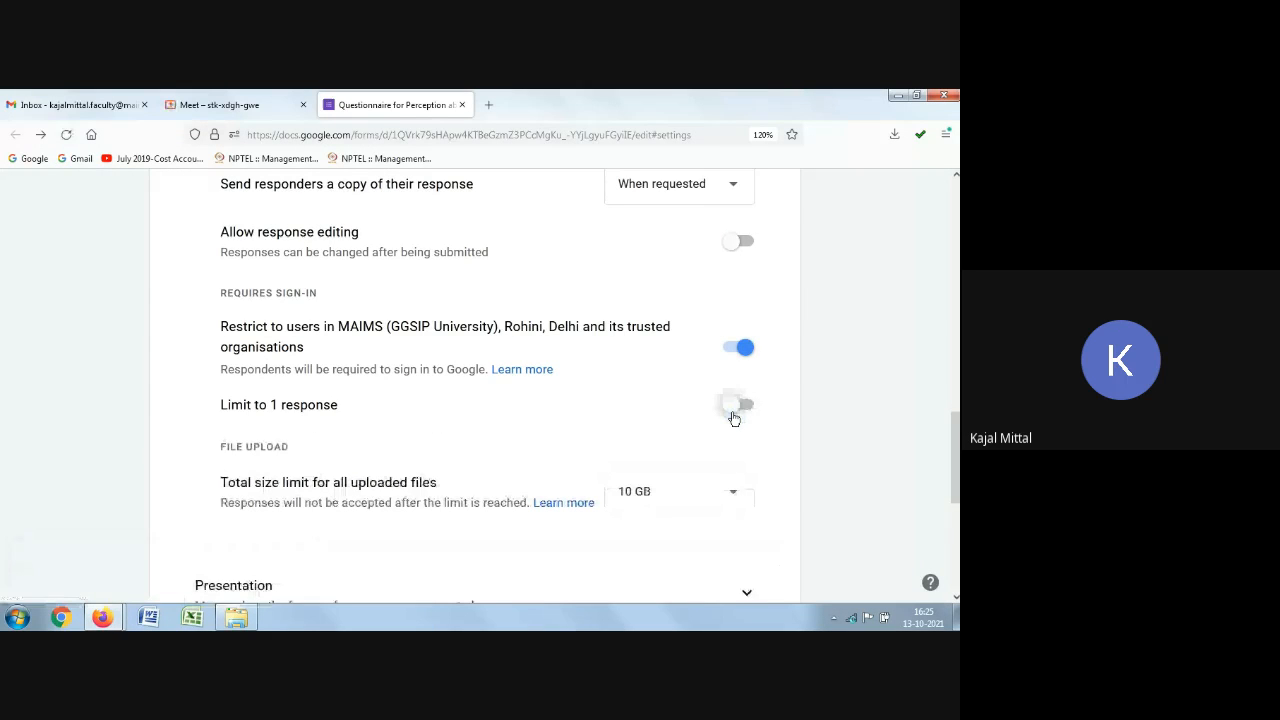
Step: Open the shared 'Student Information for I-Cards BCom Batch 2020' form from its invitation email in Gmail
scroll(660, 474, "down", 5)
scroll(664, 481, "up", 5)
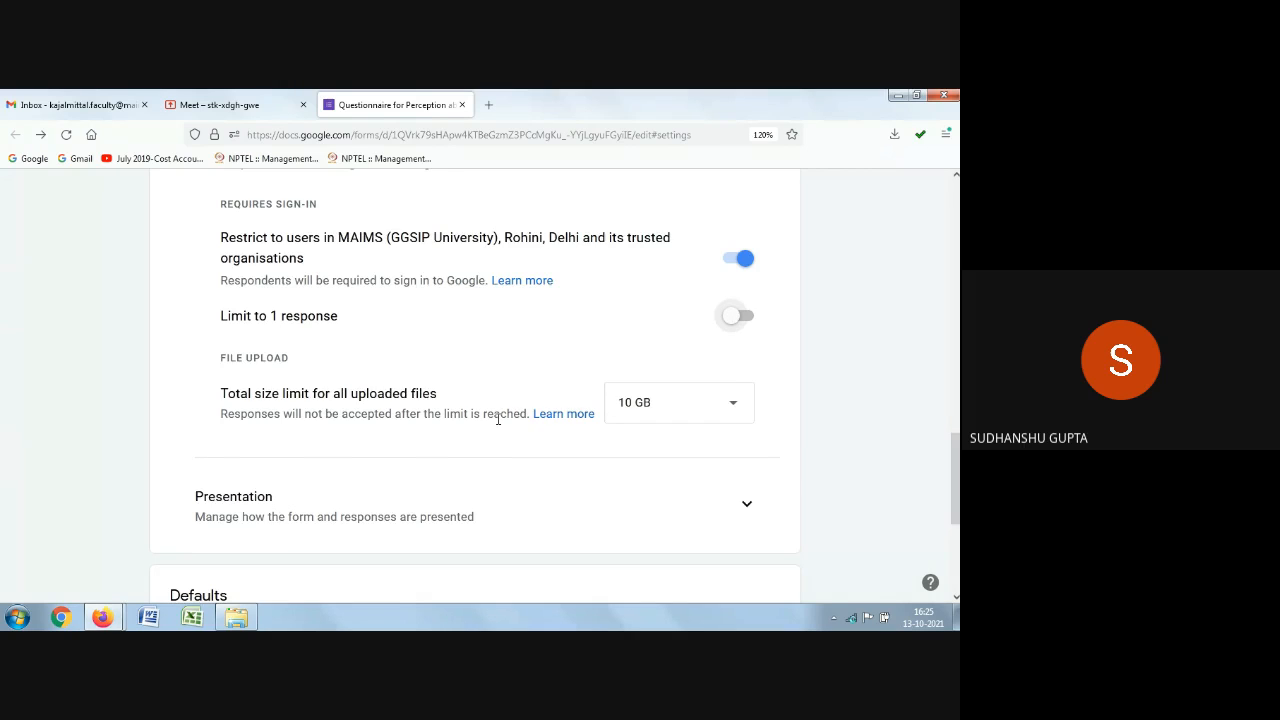
scroll(498, 420, "up", 3)
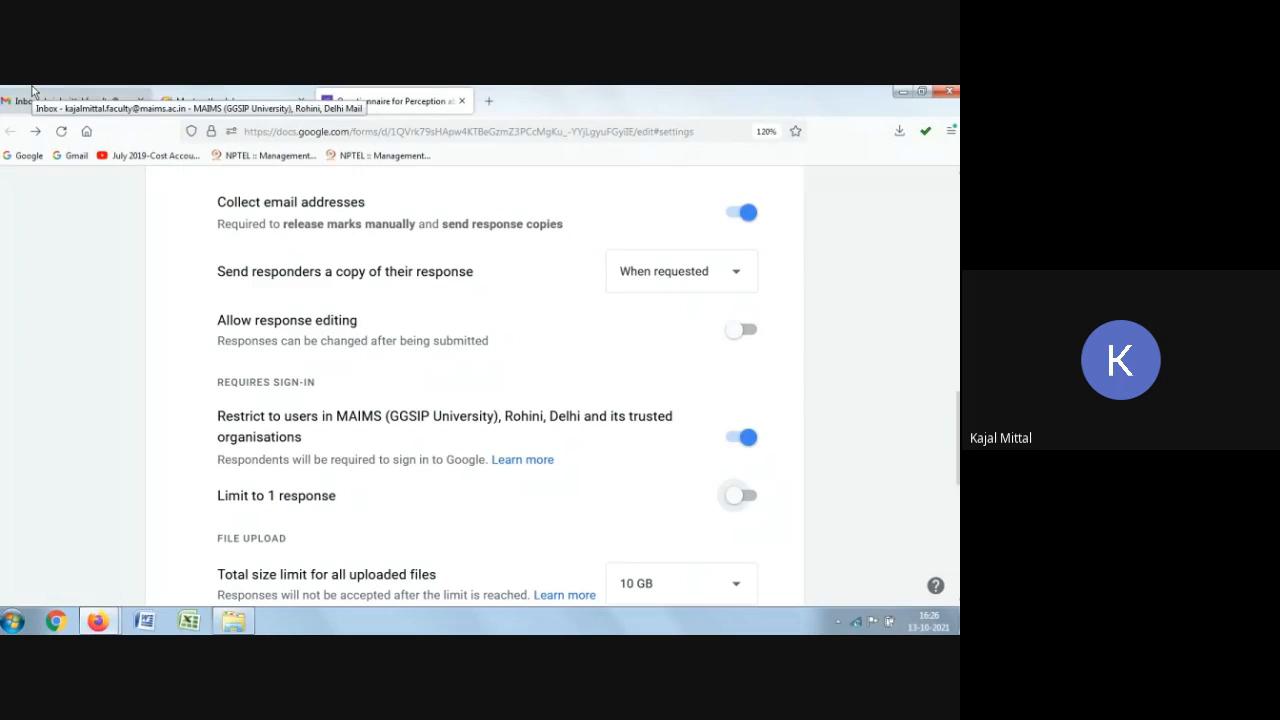
left_click(66, 102)
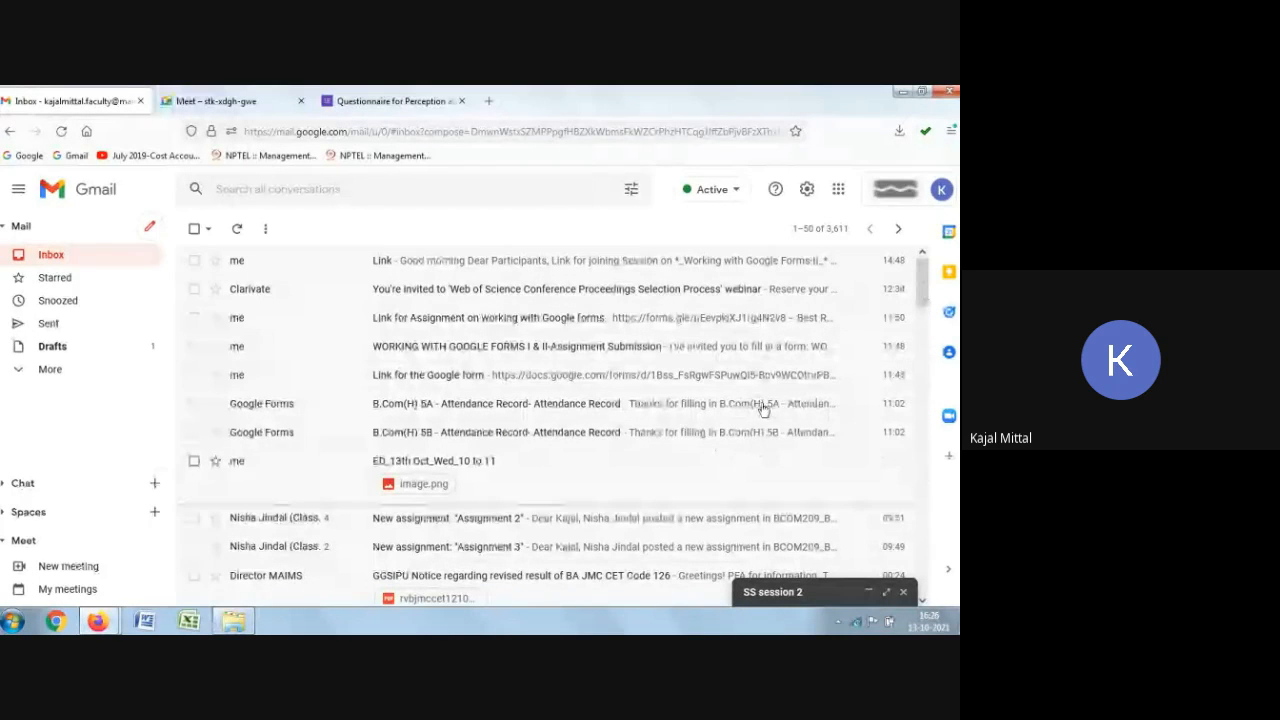
scroll(749, 446, "down", 3)
scroll(600, 450, "down", 2)
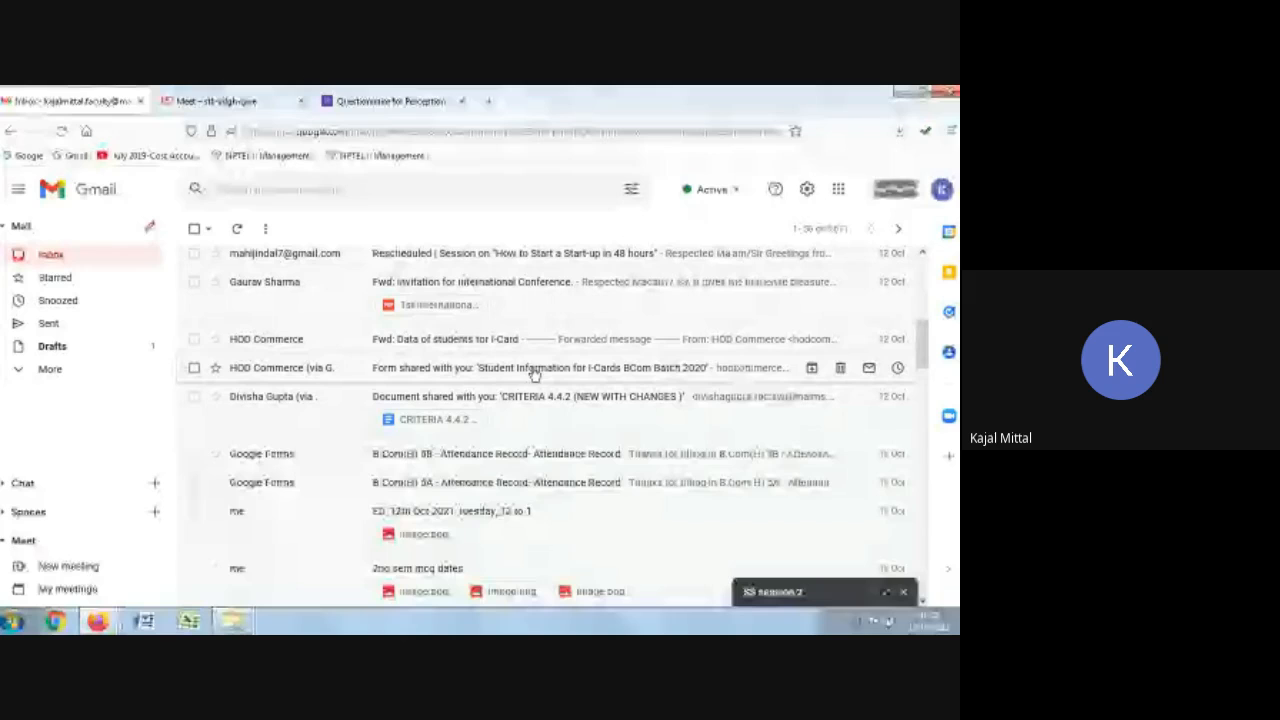
left_click(481, 341)
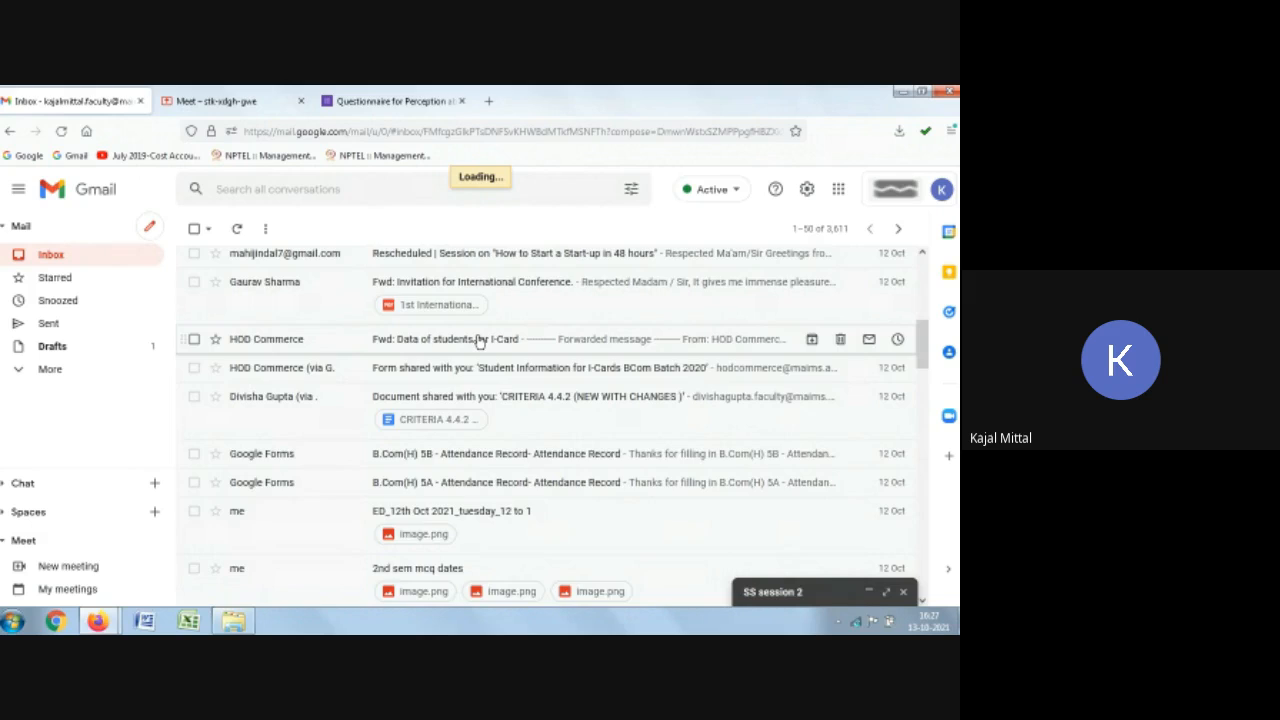
left_click(479, 341)
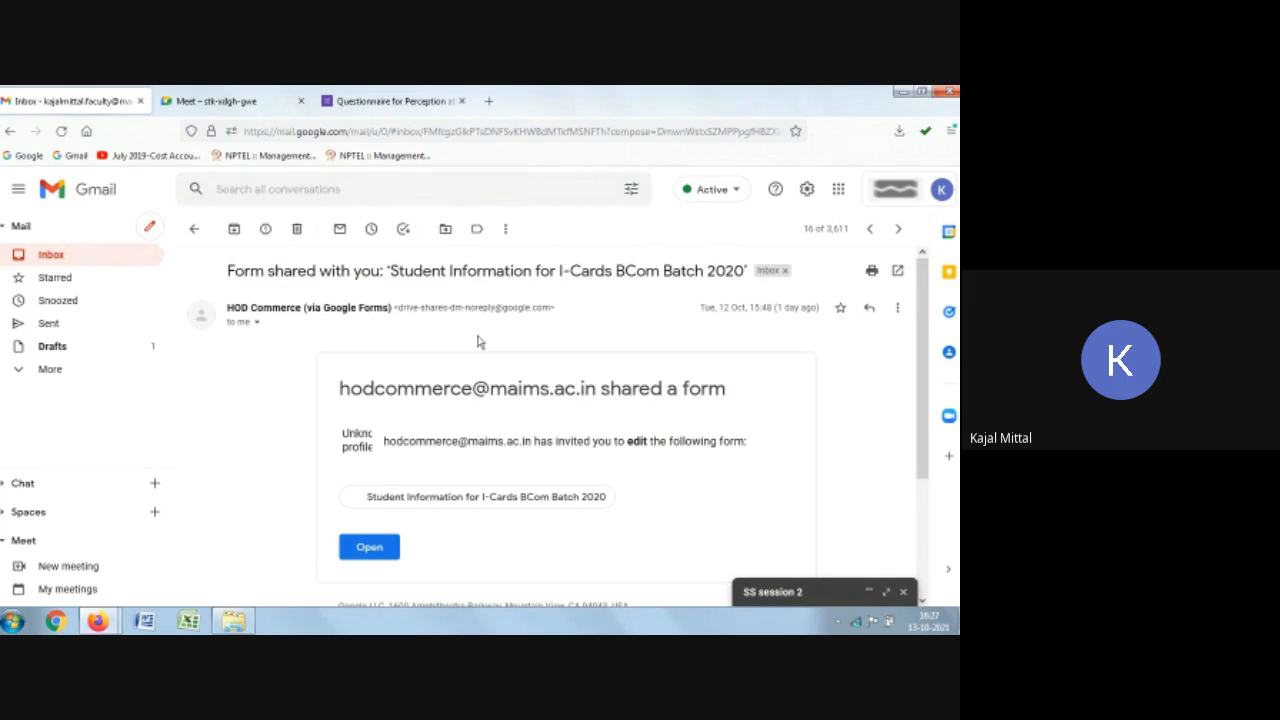
left_click(369, 548)
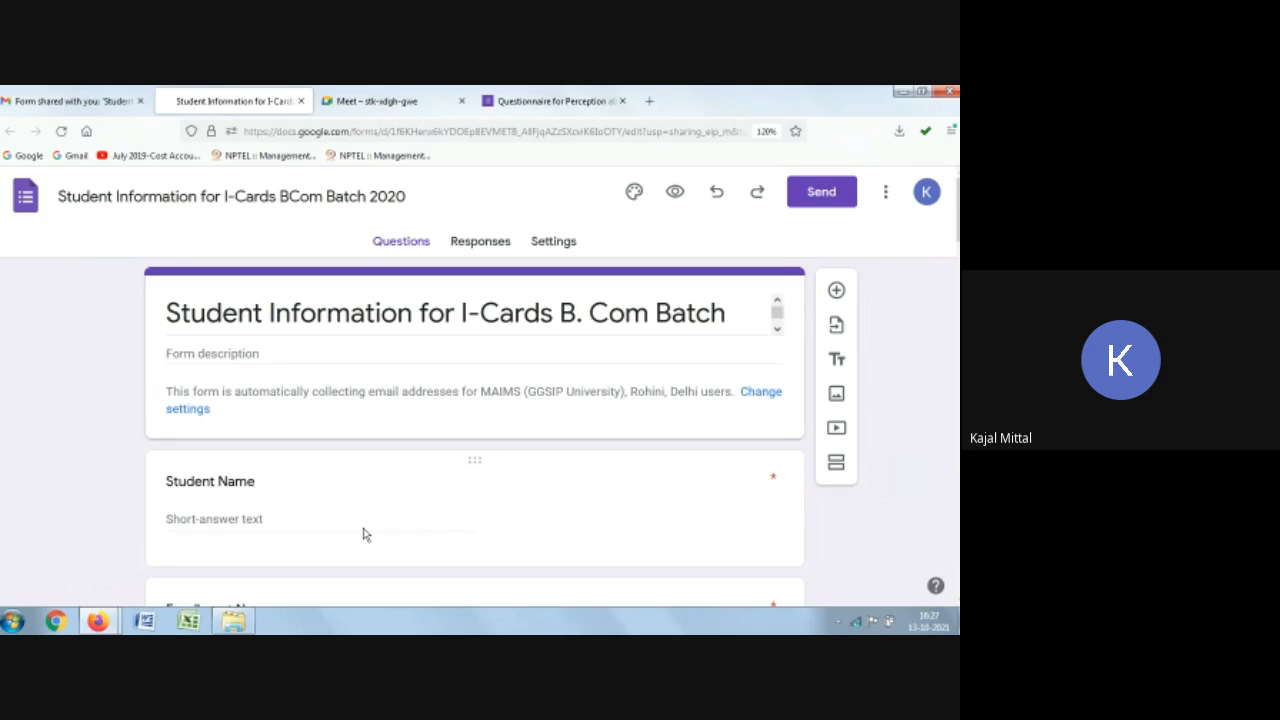
Step: Open the shared form's responses and scroll through the summary lists and charts
left_click(61, 131)
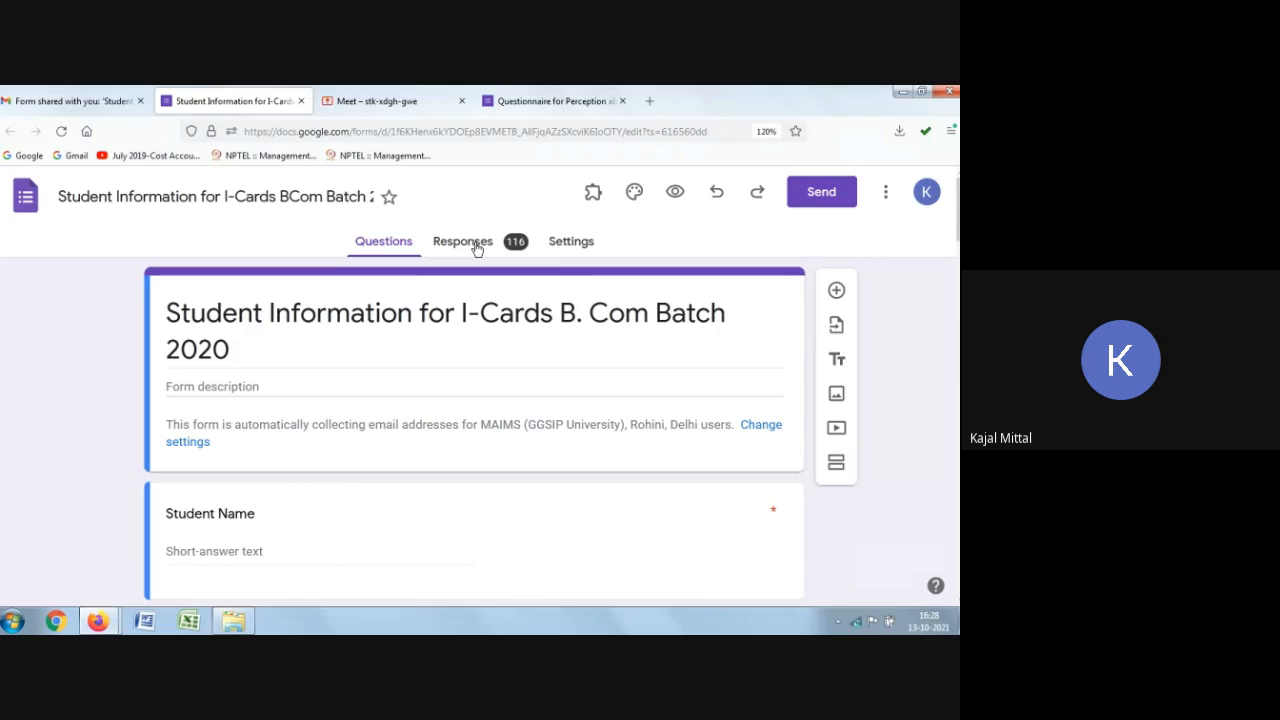
left_click(476, 248)
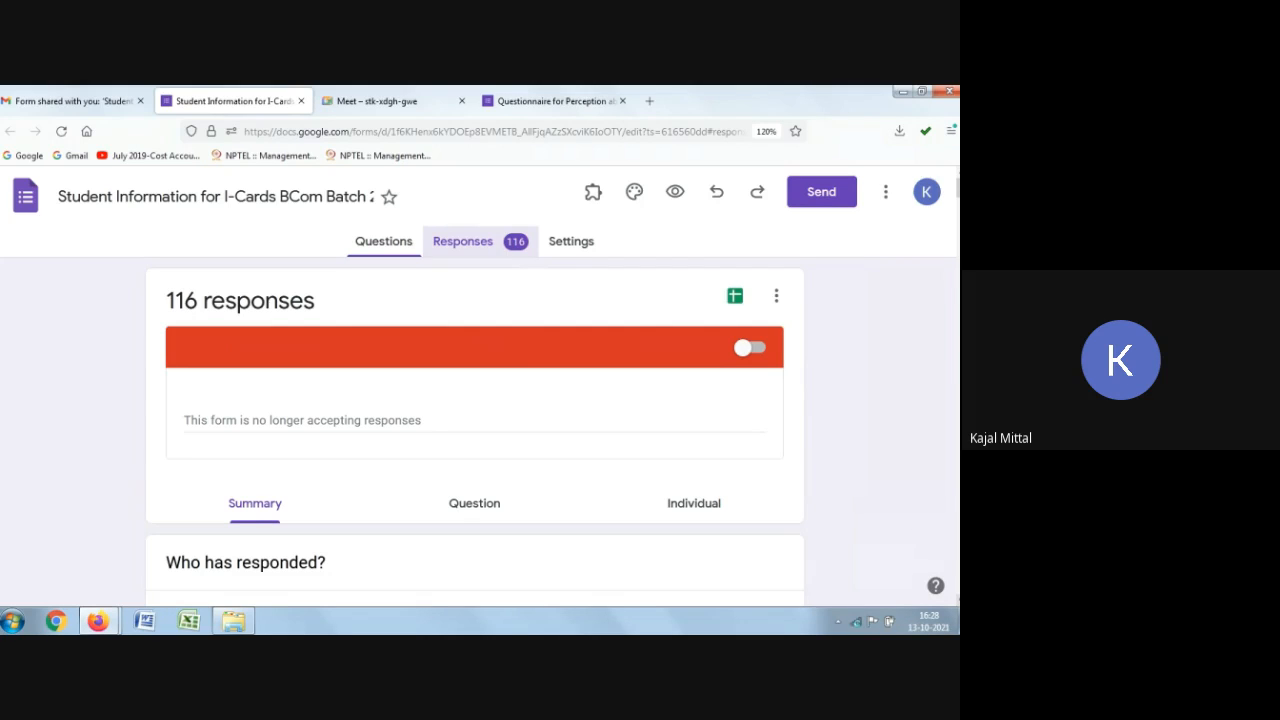
scroll(920, 575, "down", 2)
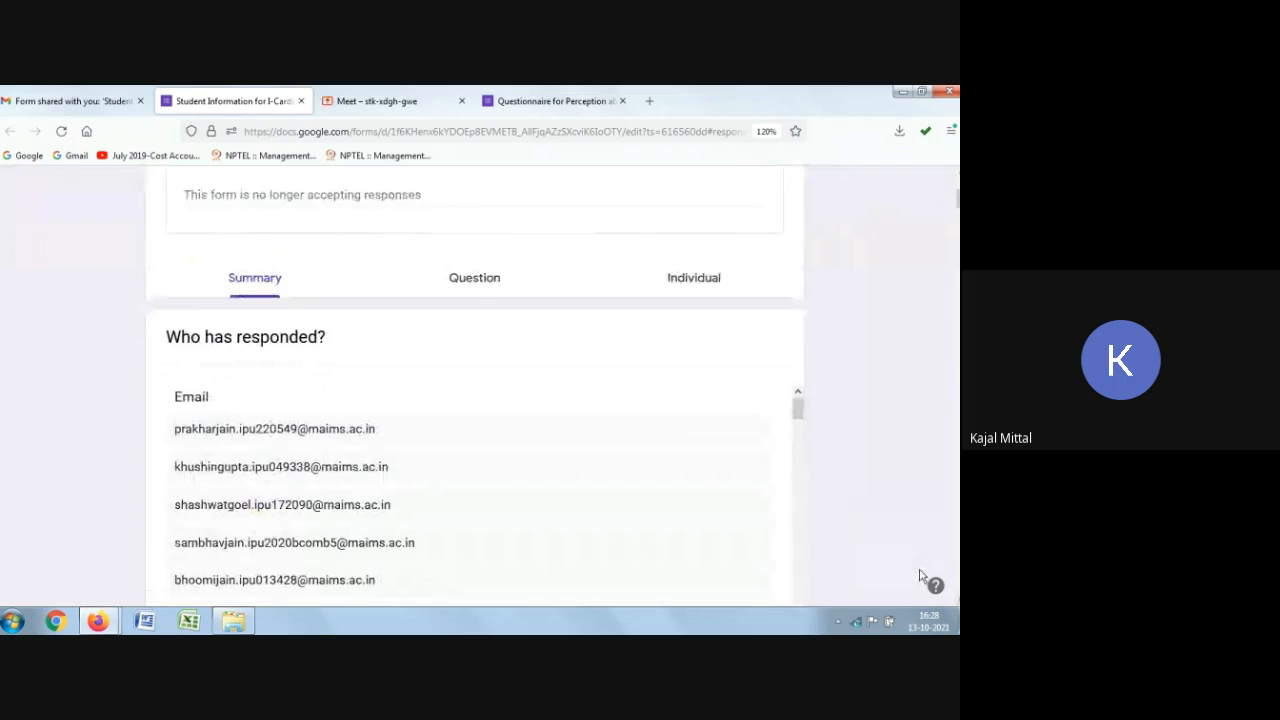
scroll(52, 306, "down", 1)
scroll(935, 378, "down", 3)
scroll(857, 386, "down", 3)
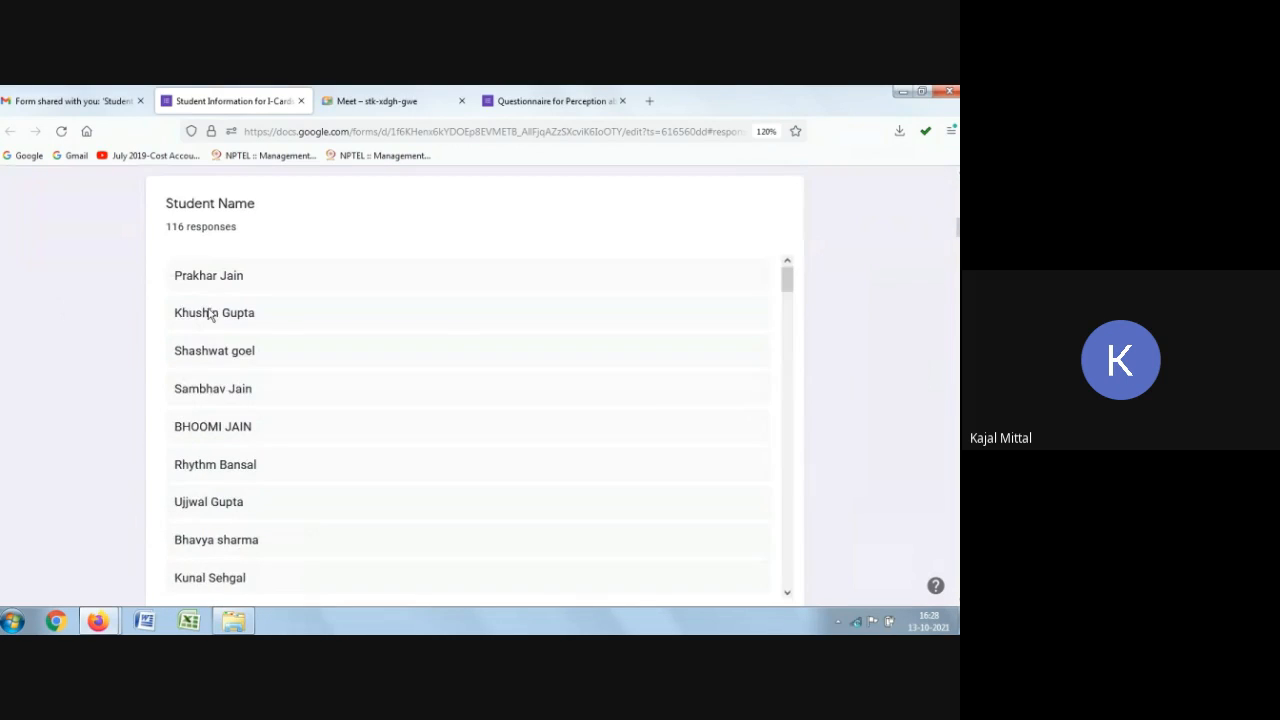
scroll(477, 383, "down", 2)
scroll(838, 386, "down", 3)
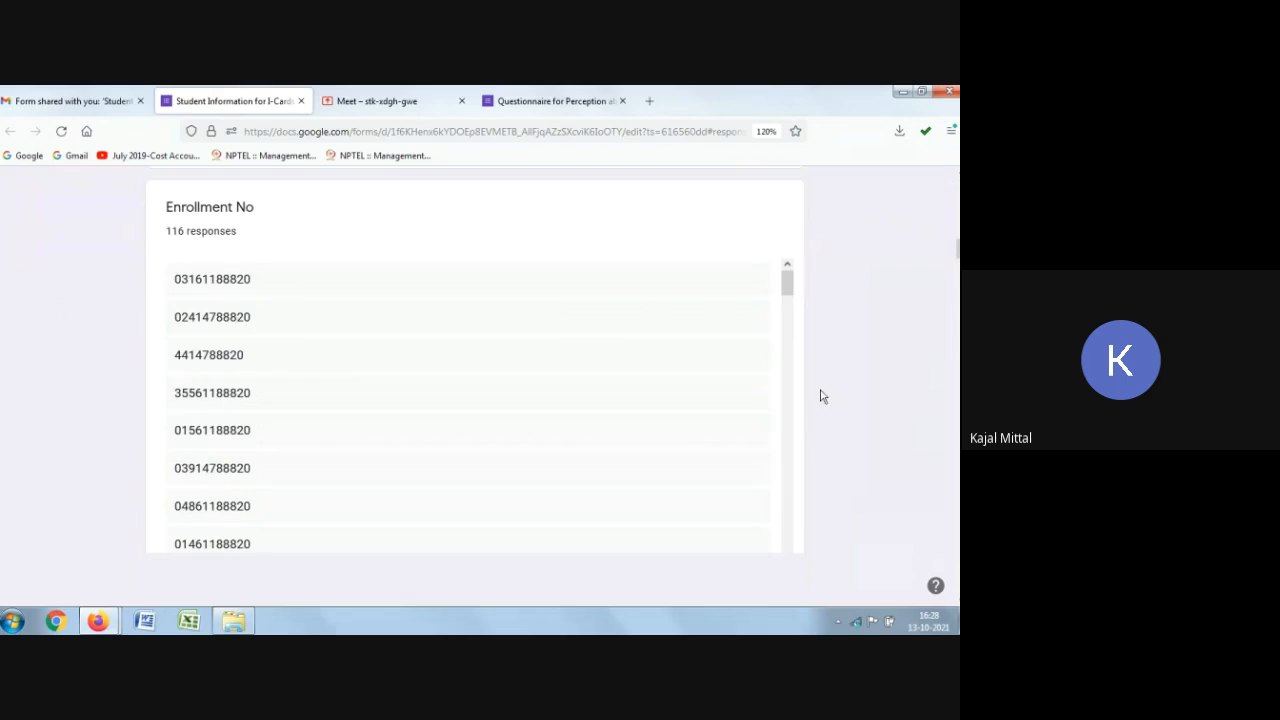
scroll(868, 338, "down", 3)
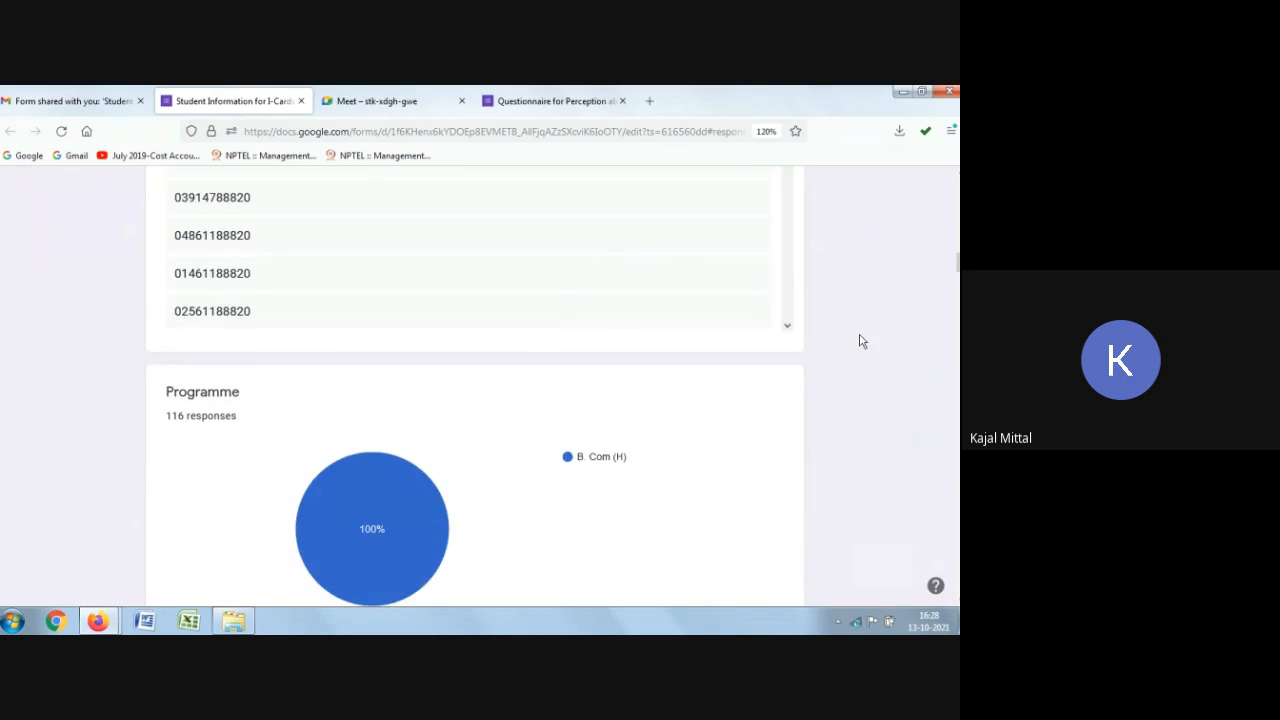
scroll(859, 341, "down", 2)
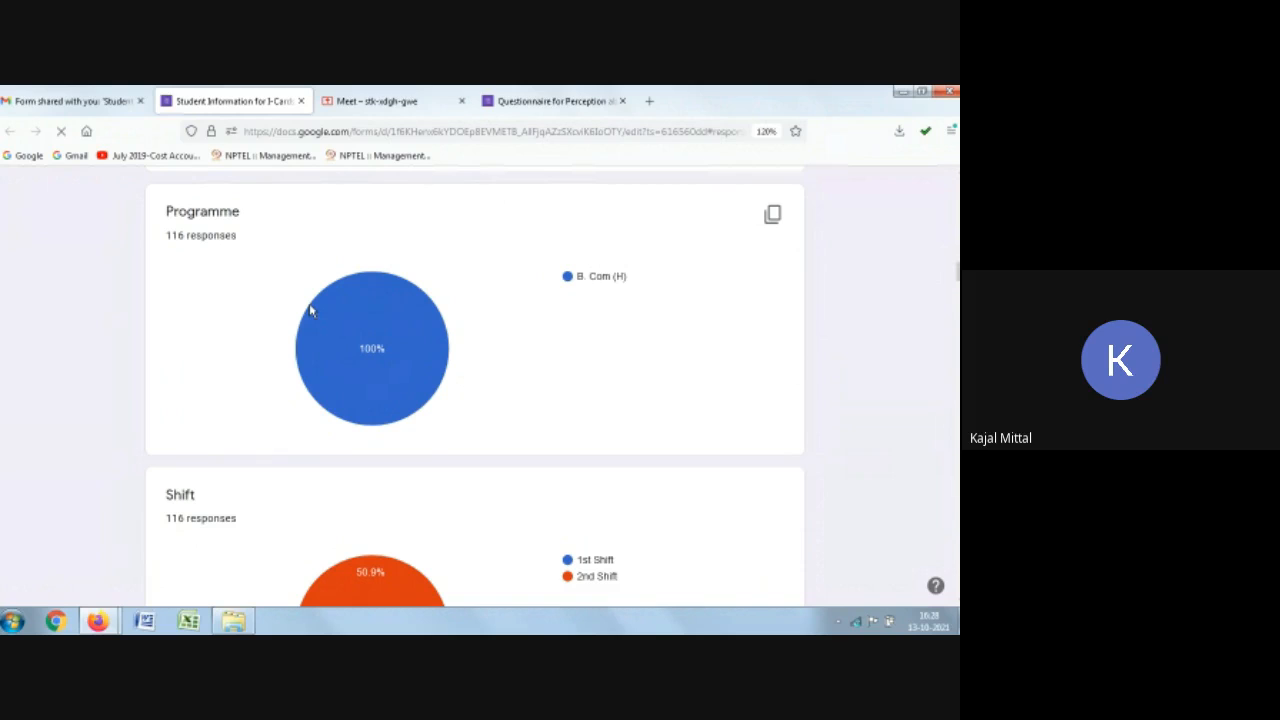
scroll(435, 341, "down", 3)
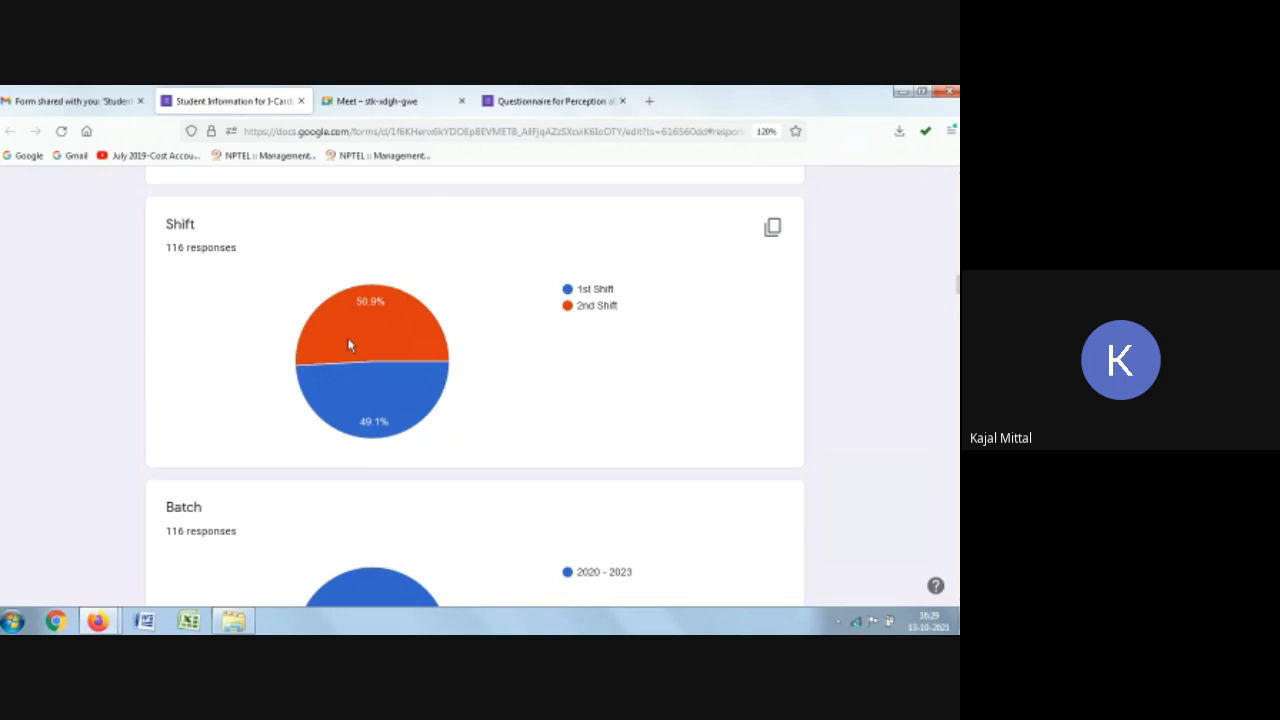
mouse_move(349, 345)
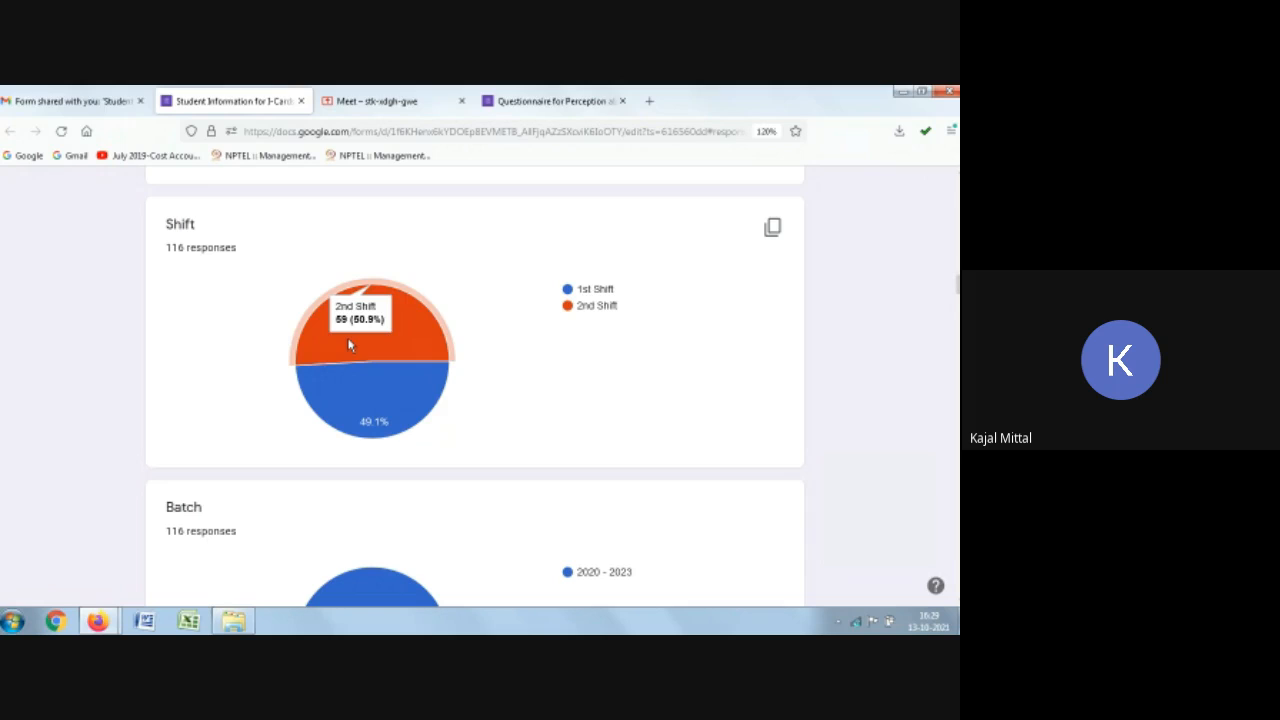
mouse_move(357, 396)
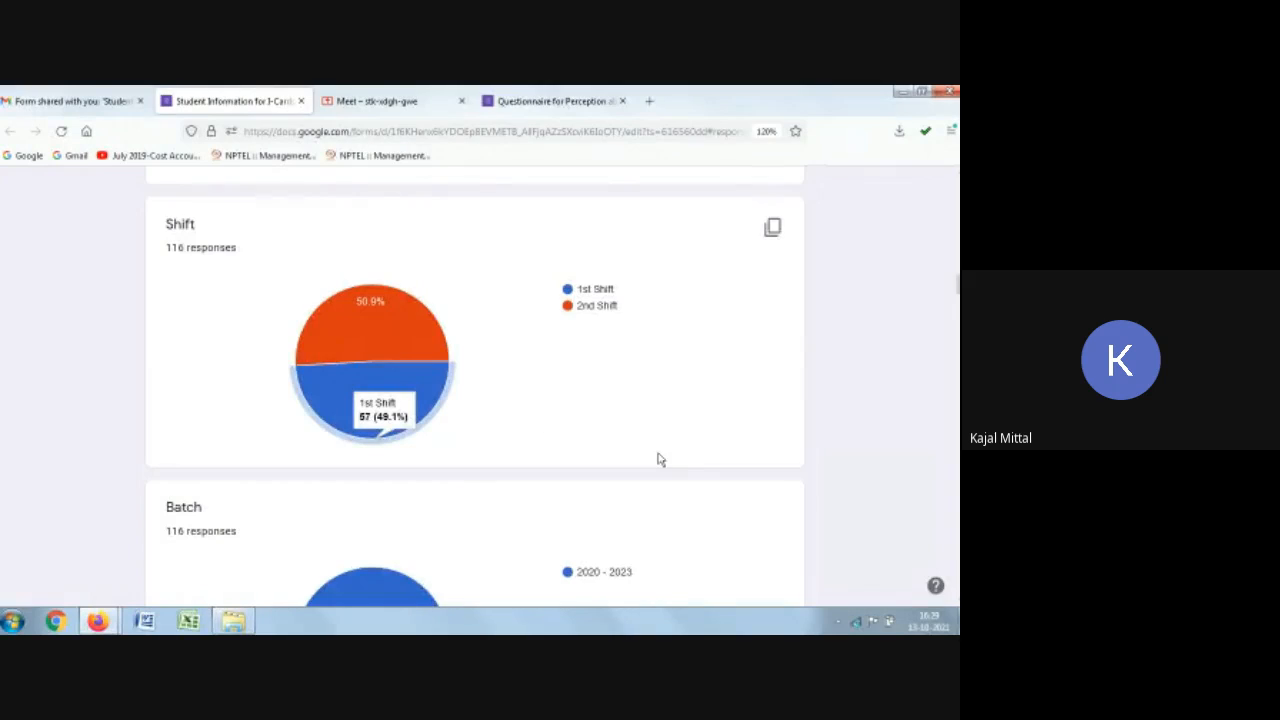
Step: Scroll further down the shared form's response summary through the remaining questions to the uploaded photographs list
scroll(658, 459, "down", 3)
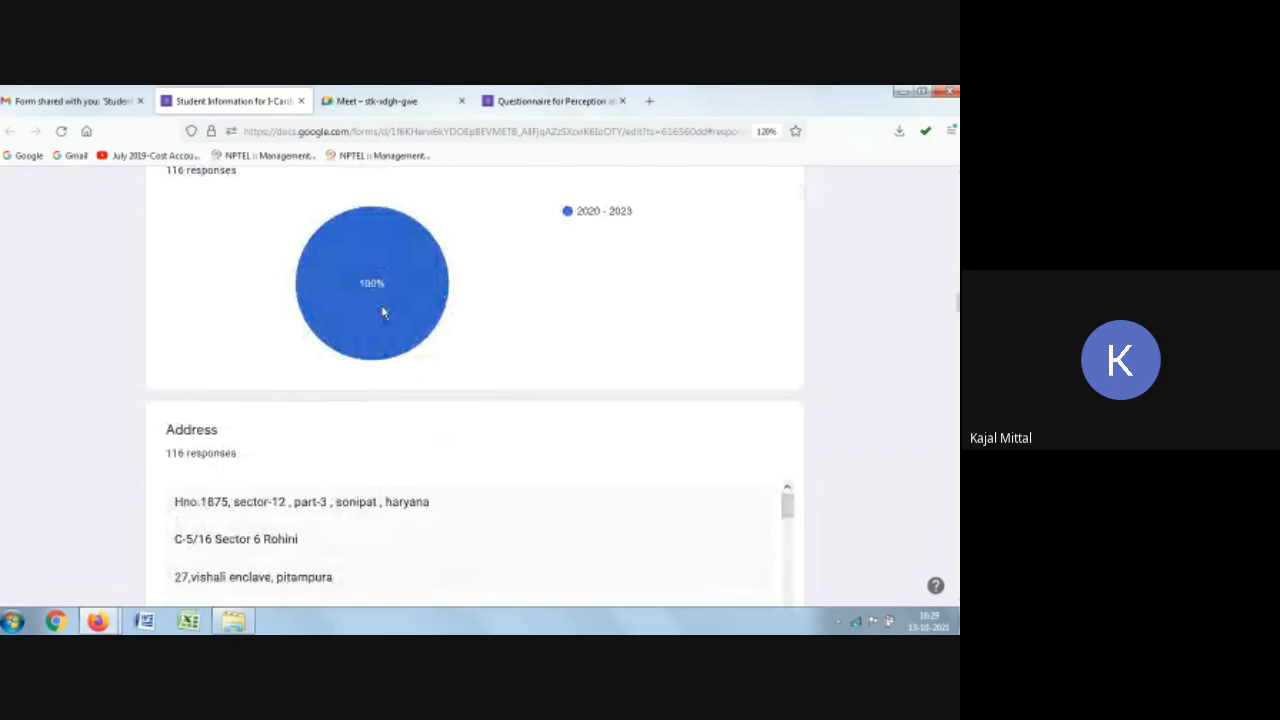
mouse_move(382, 313)
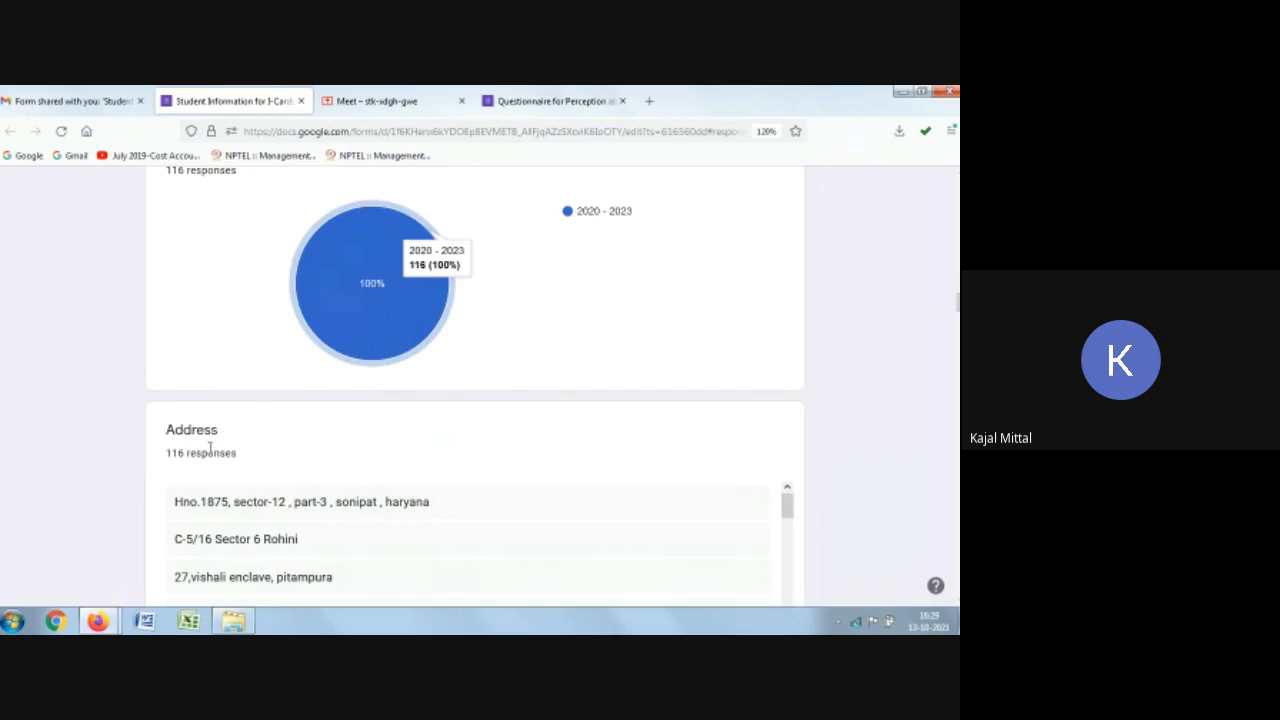
scroll(300, 449, "down", 3)
scroll(275, 398, "down", 8)
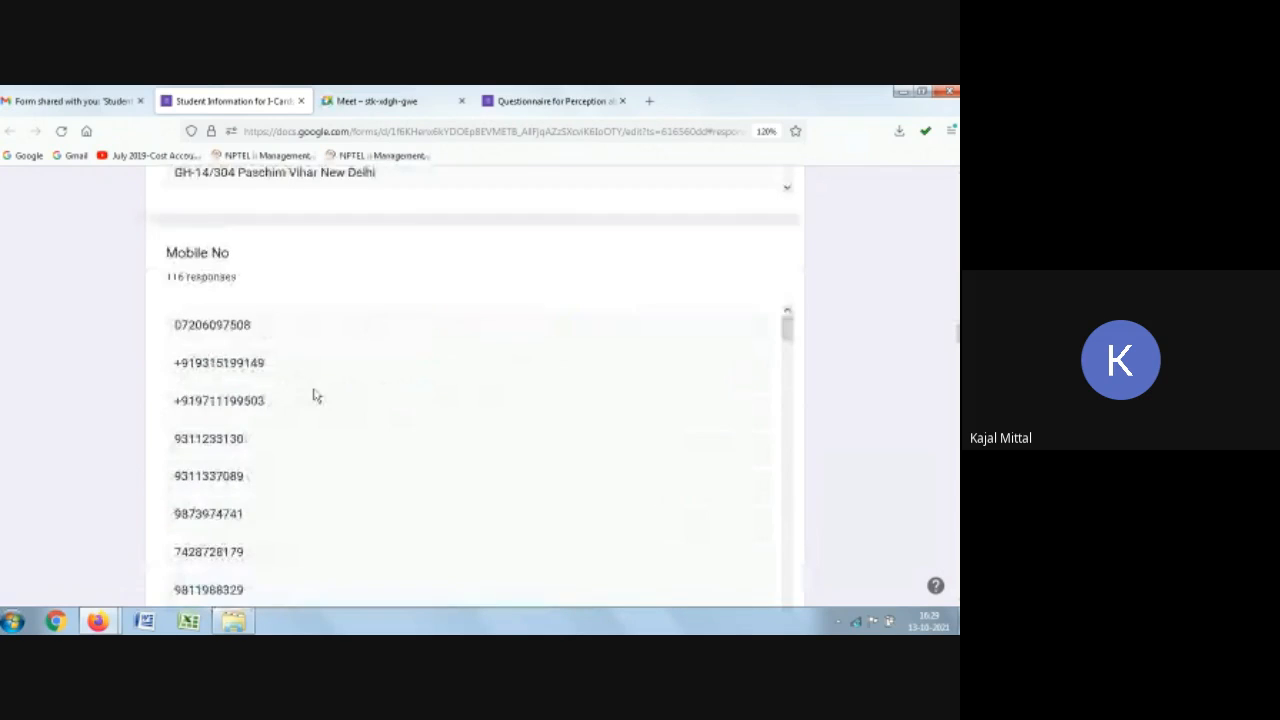
scroll(394, 320, "down", 4)
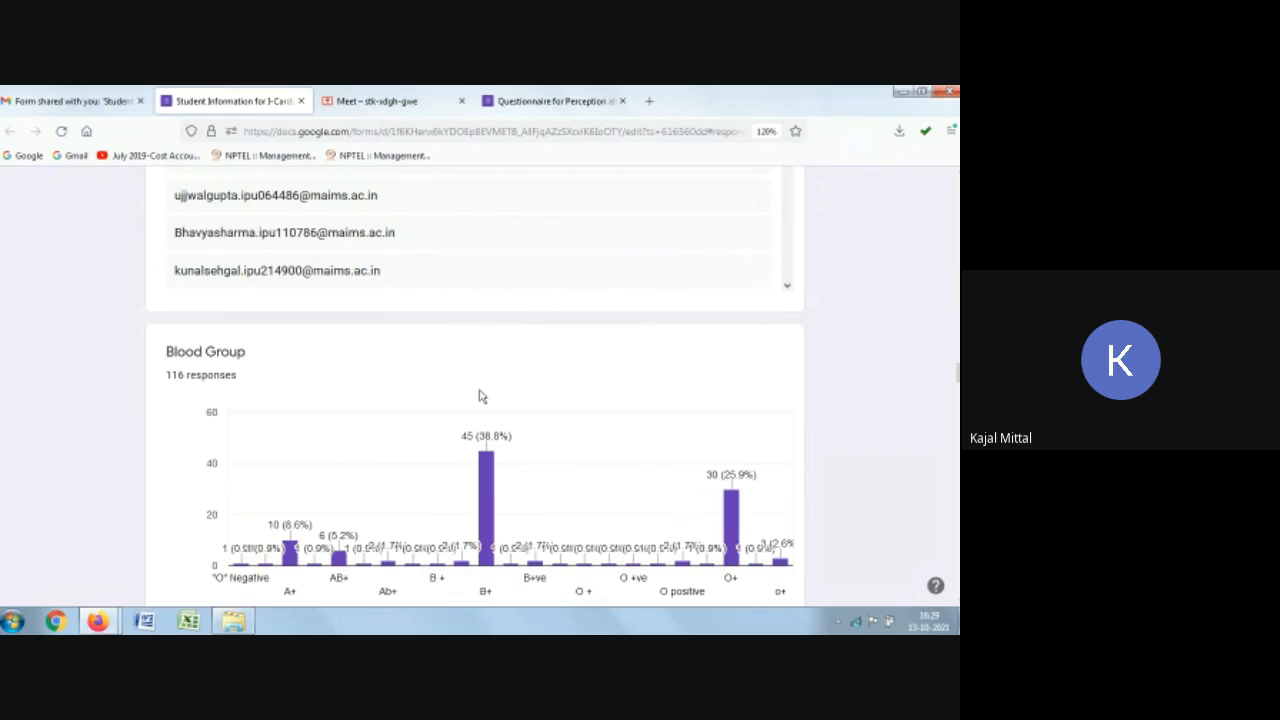
scroll(378, 264, "up", 2)
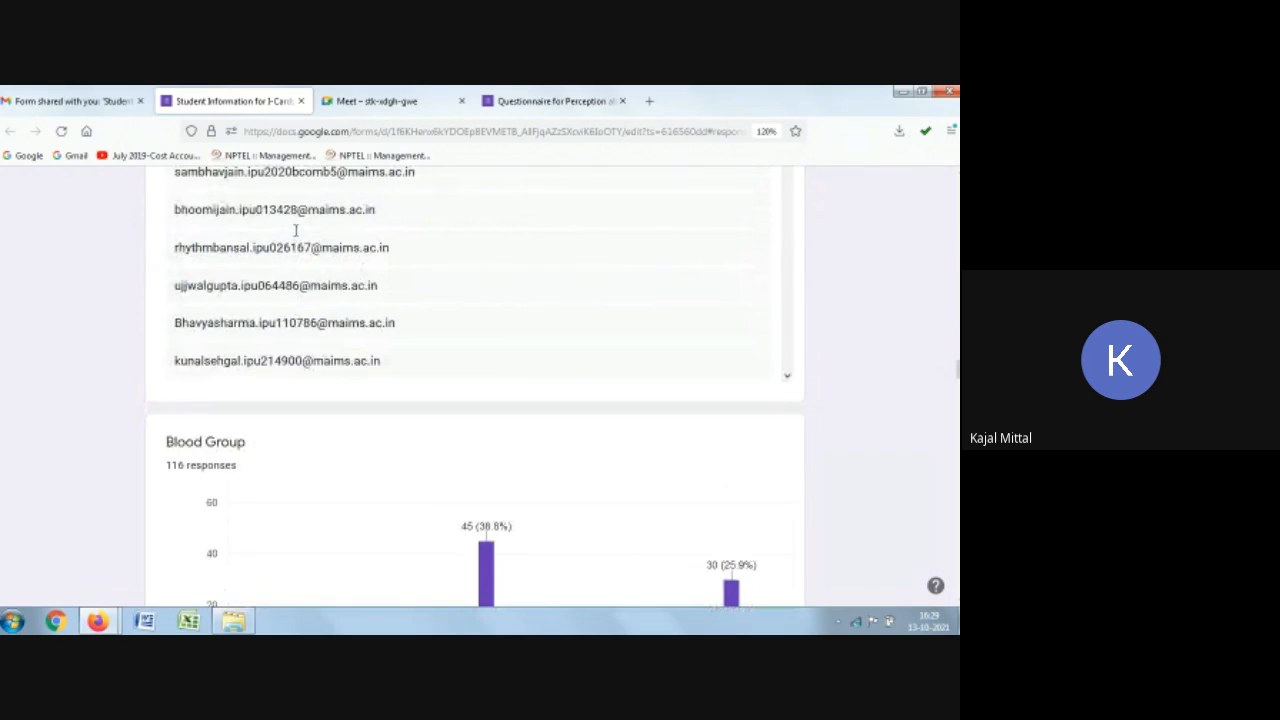
scroll(627, 365, "down", 3)
scroll(563, 463, "down", 2)
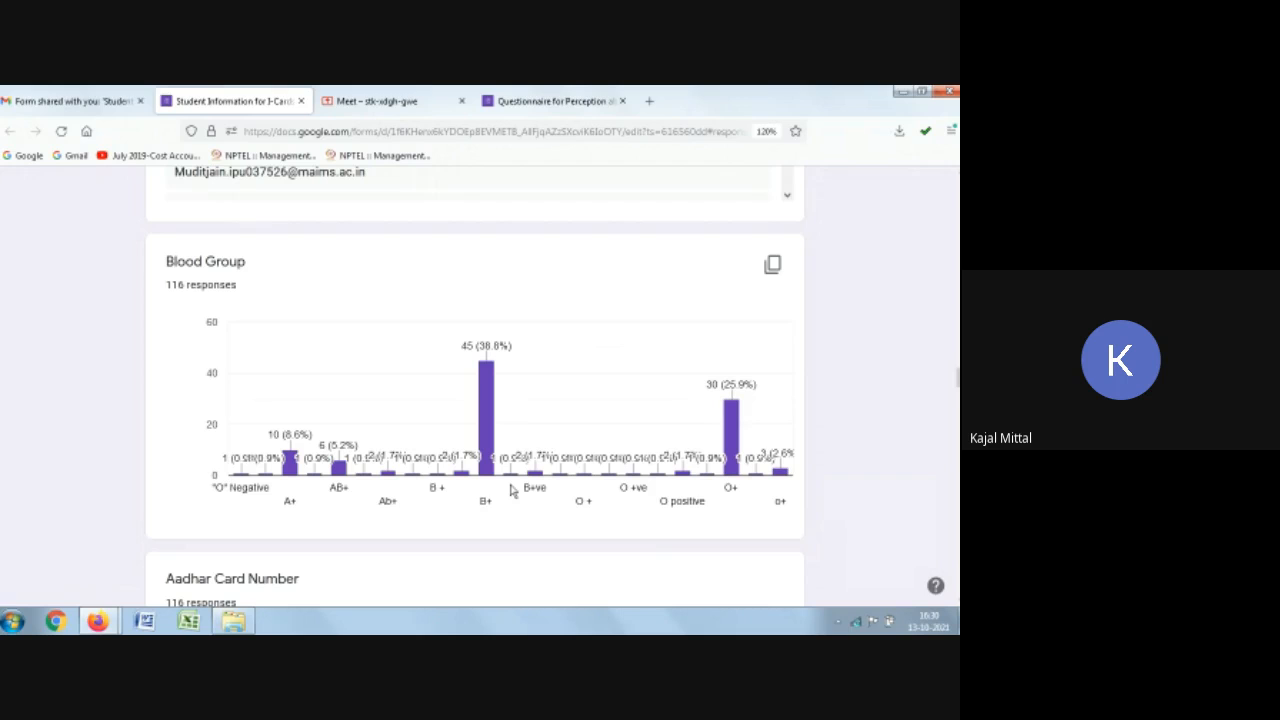
scroll(428, 403, "down", 5)
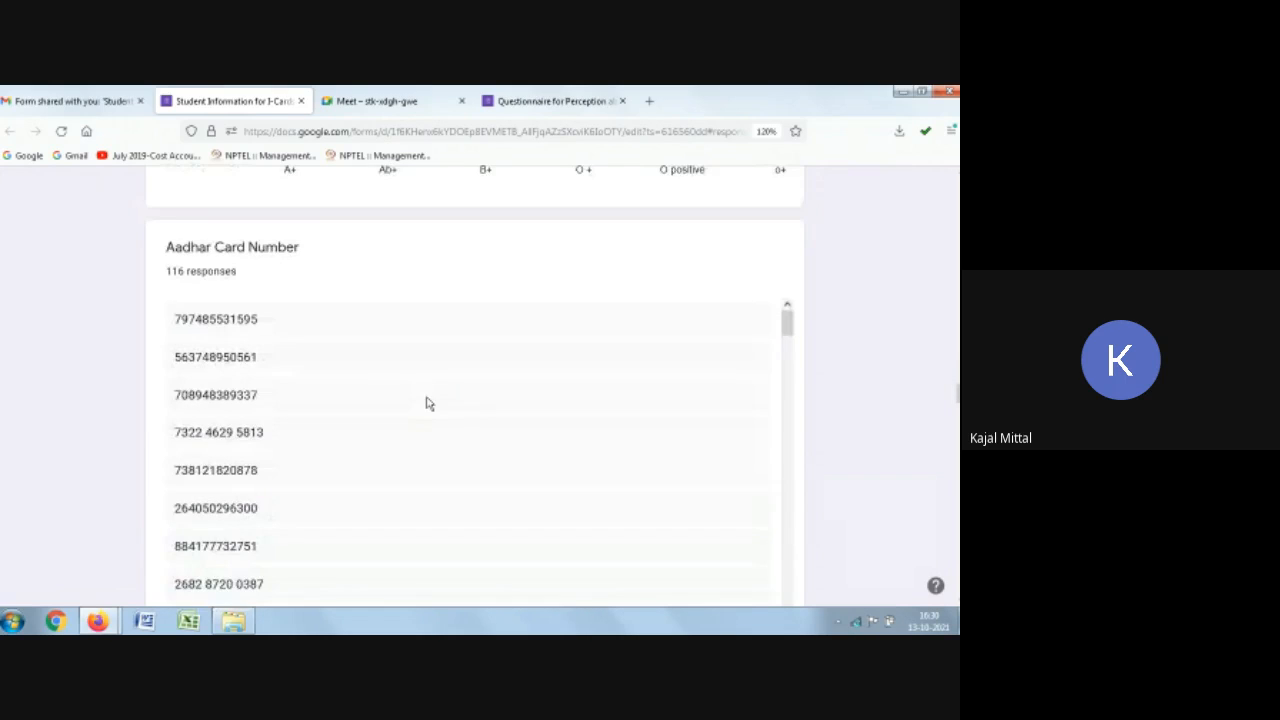
scroll(314, 357, "down", 5)
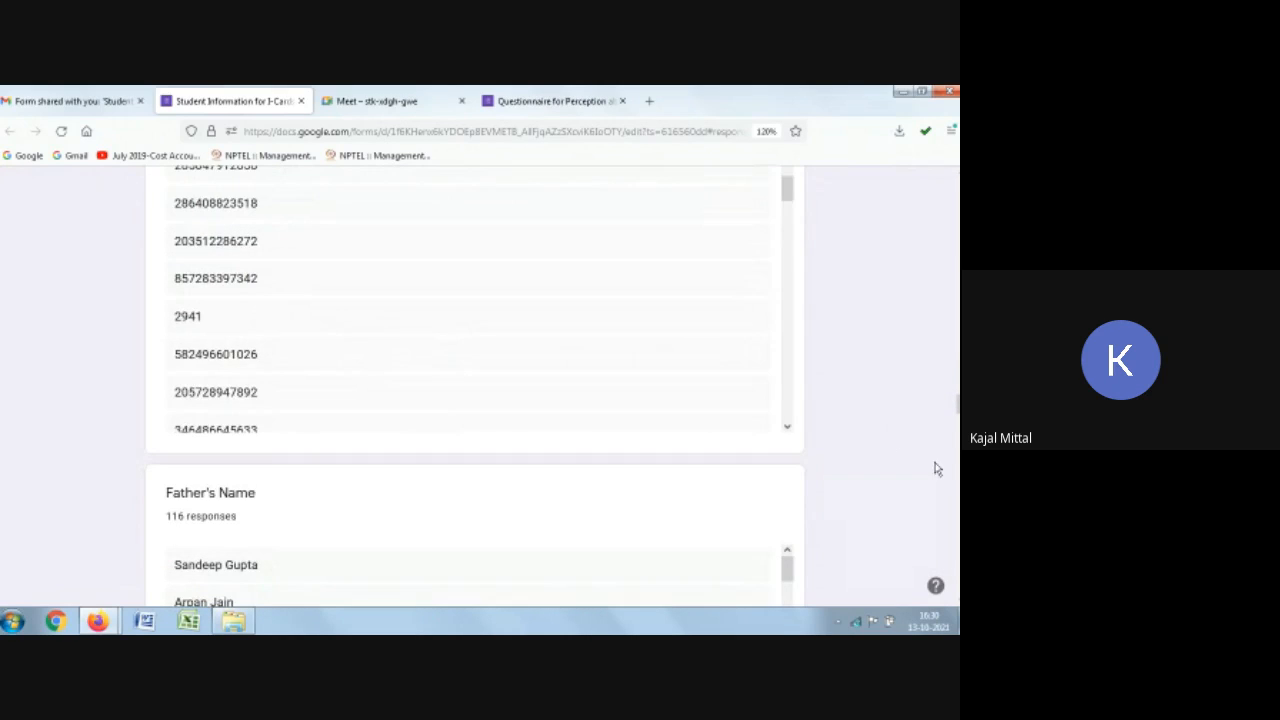
scroll(854, 443, "down", 4)
scroll(854, 443, "down", 10)
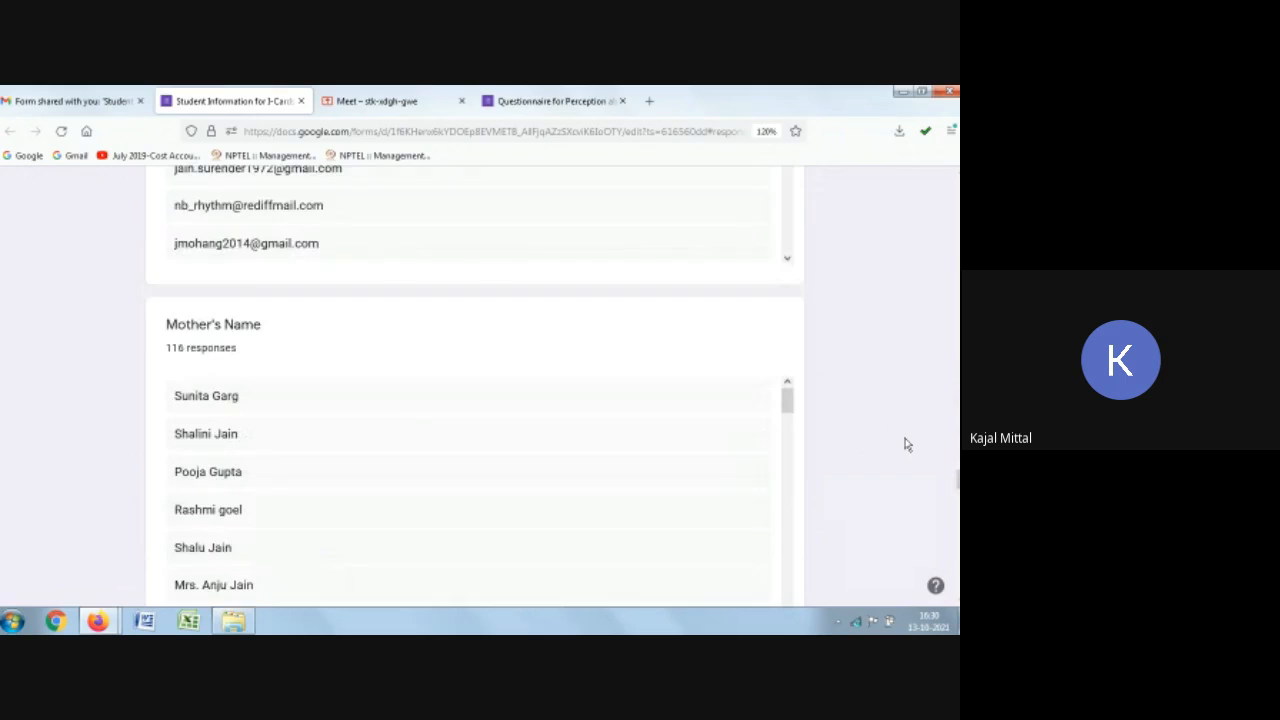
scroll(904, 446, "down", 8)
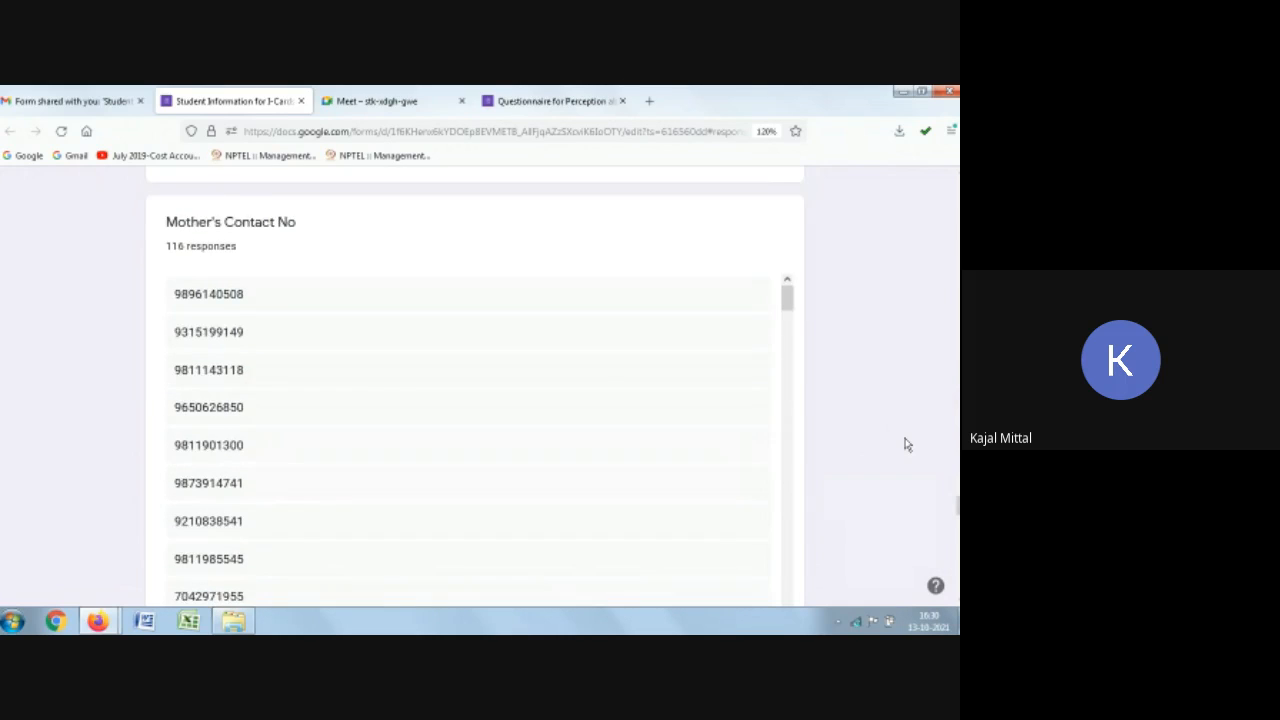
scroll(890, 452, "down", 8)
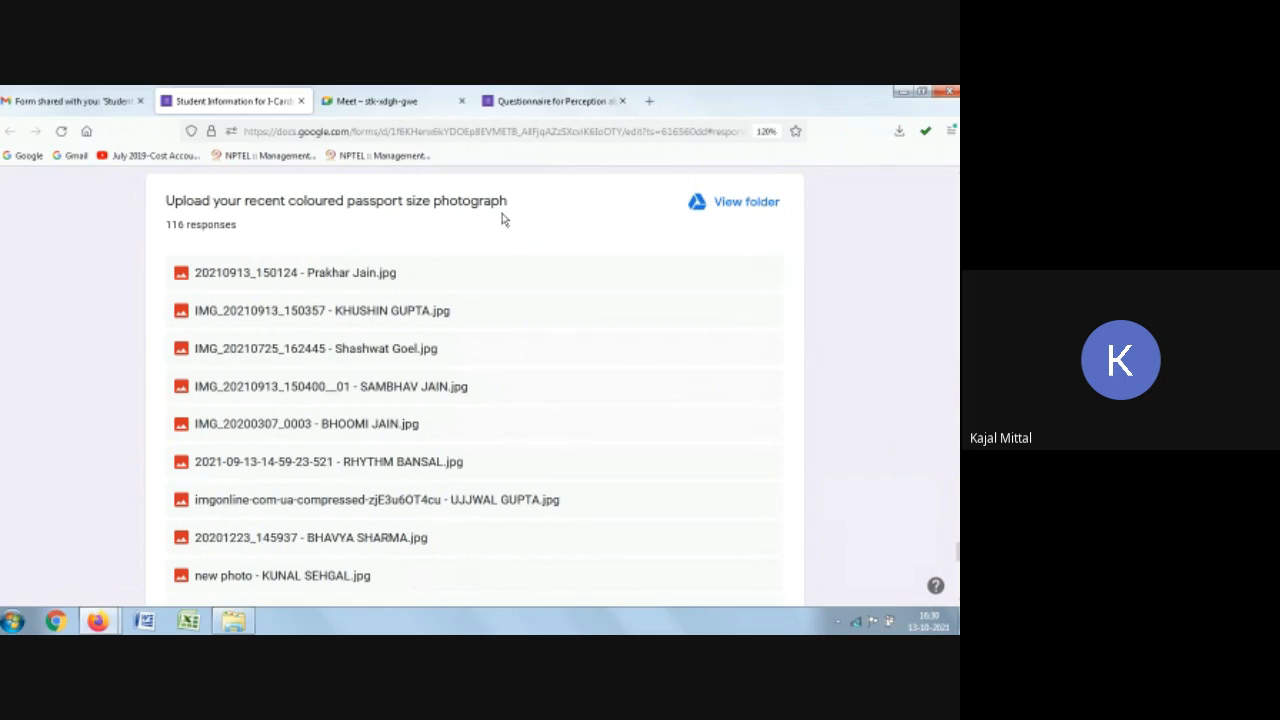
Step: Try to open one of the uploaded passport photograph files, and close the Drive tab it opens
left_click(256, 283)
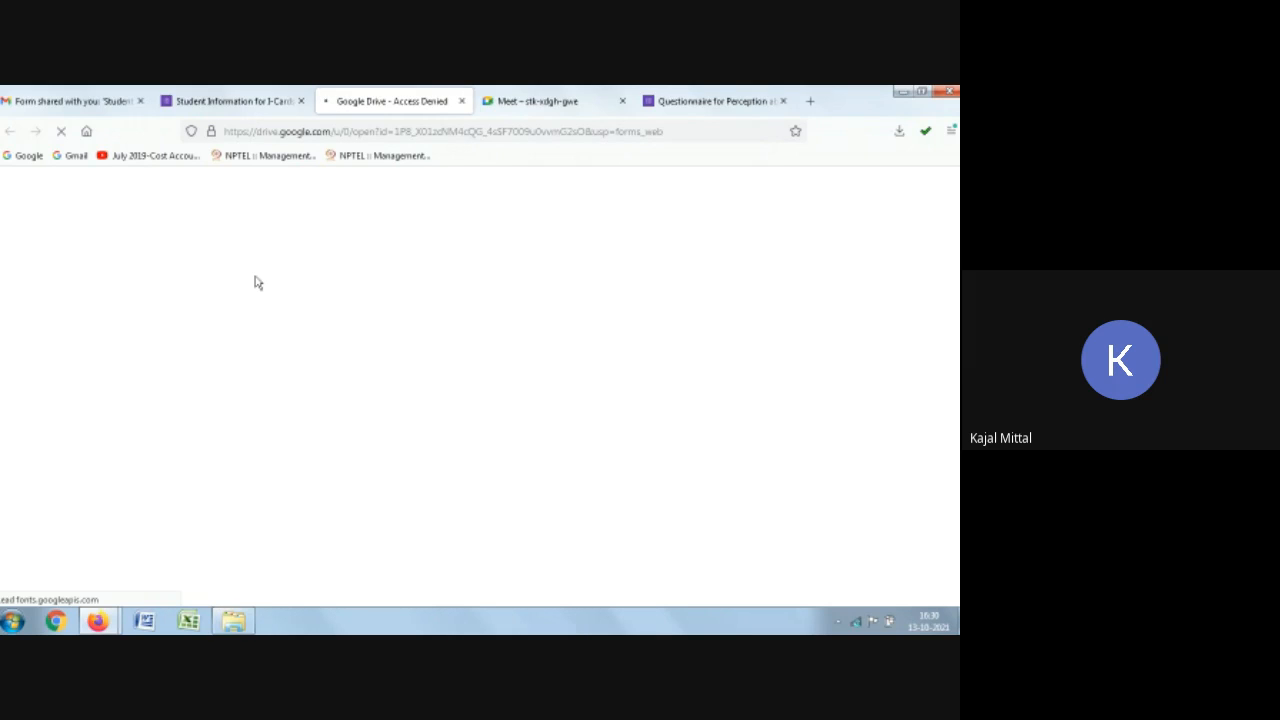
left_click(463, 102)
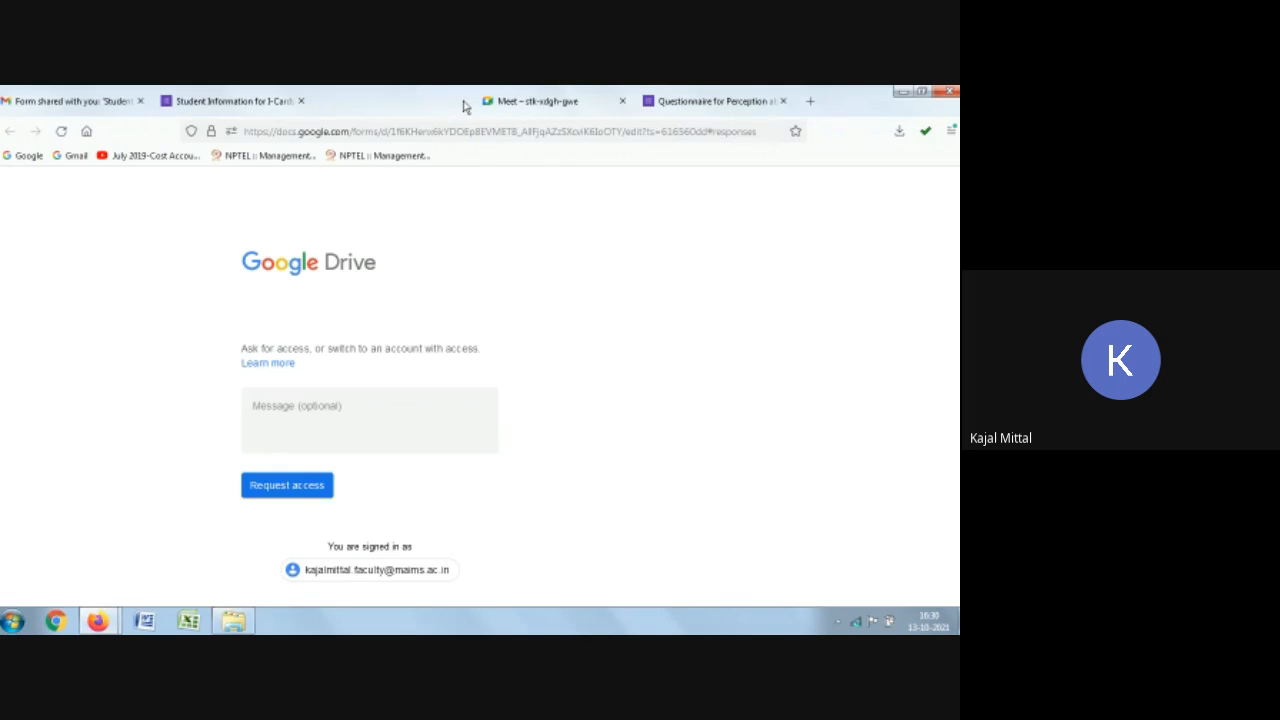
Step: Return to the top of the shared form's responses and open the form's More options menu
scroll(475, 390, "up", 15)
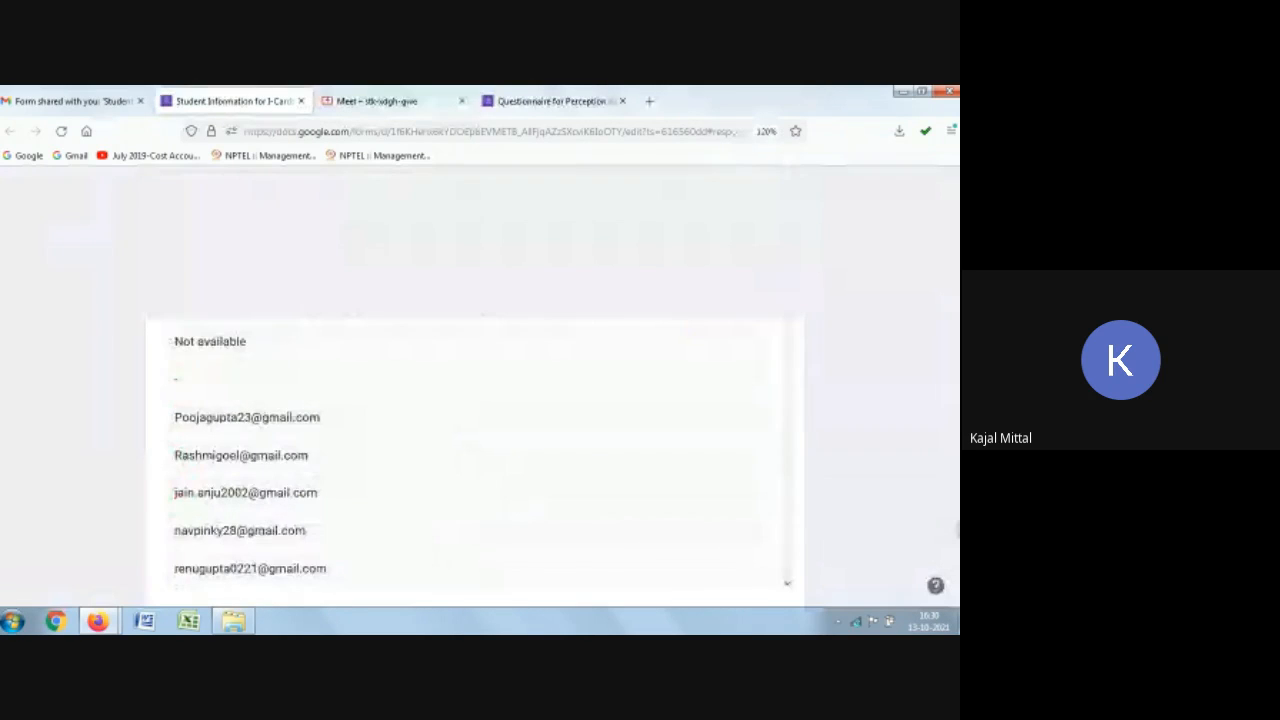
scroll(475, 390, "up", 15)
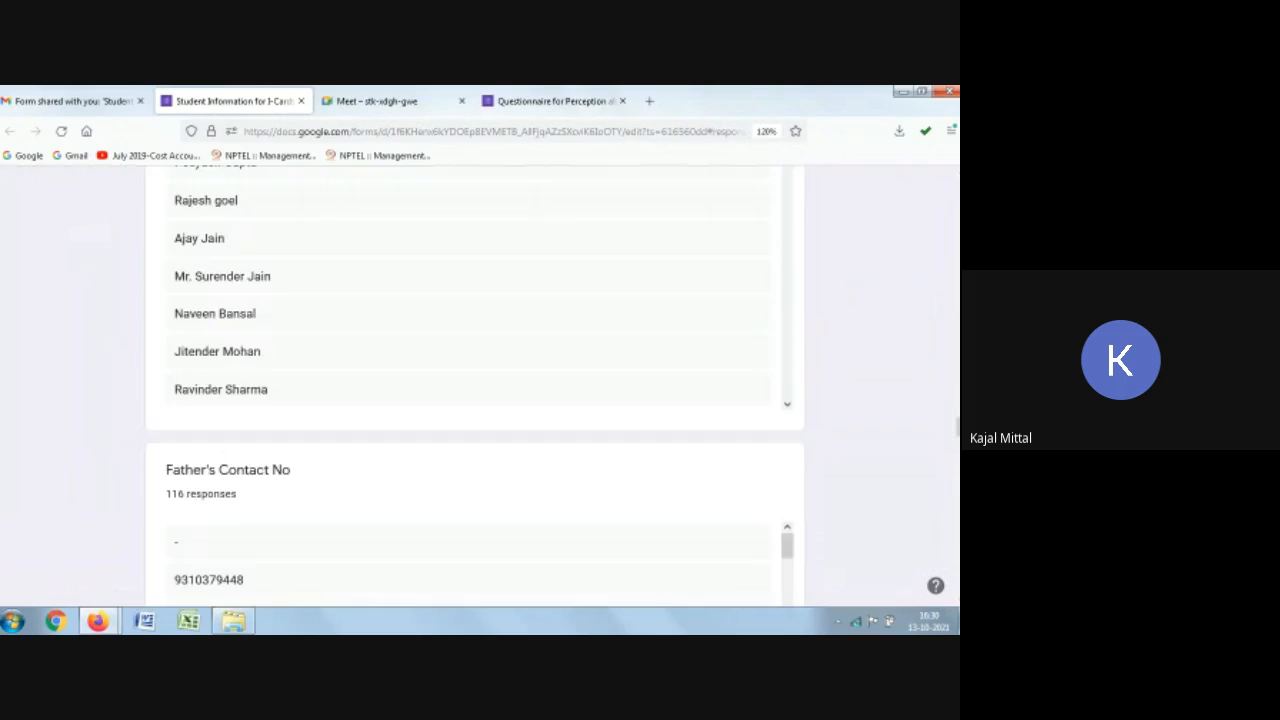
scroll(958, 356, "up", 15)
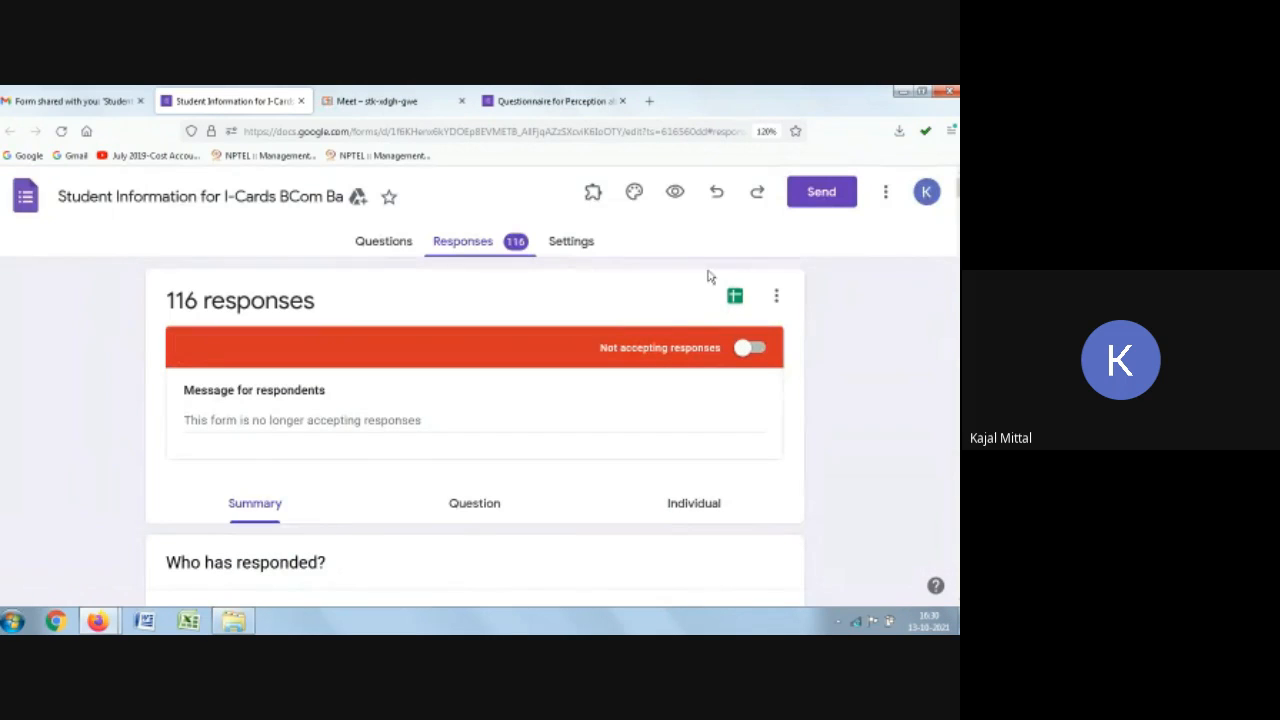
left_click(885, 197)
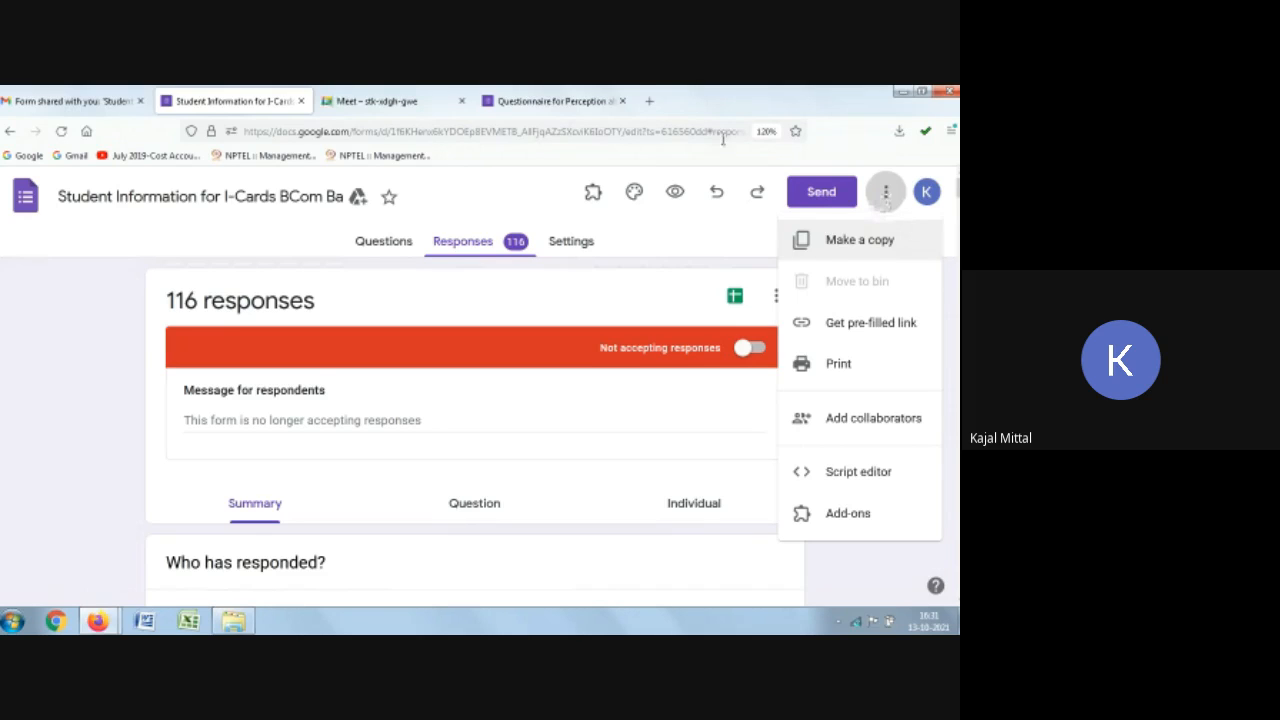
Step: Close the shared form's tab and stop presenting the screen in the Google Meet call
left_click(301, 101)
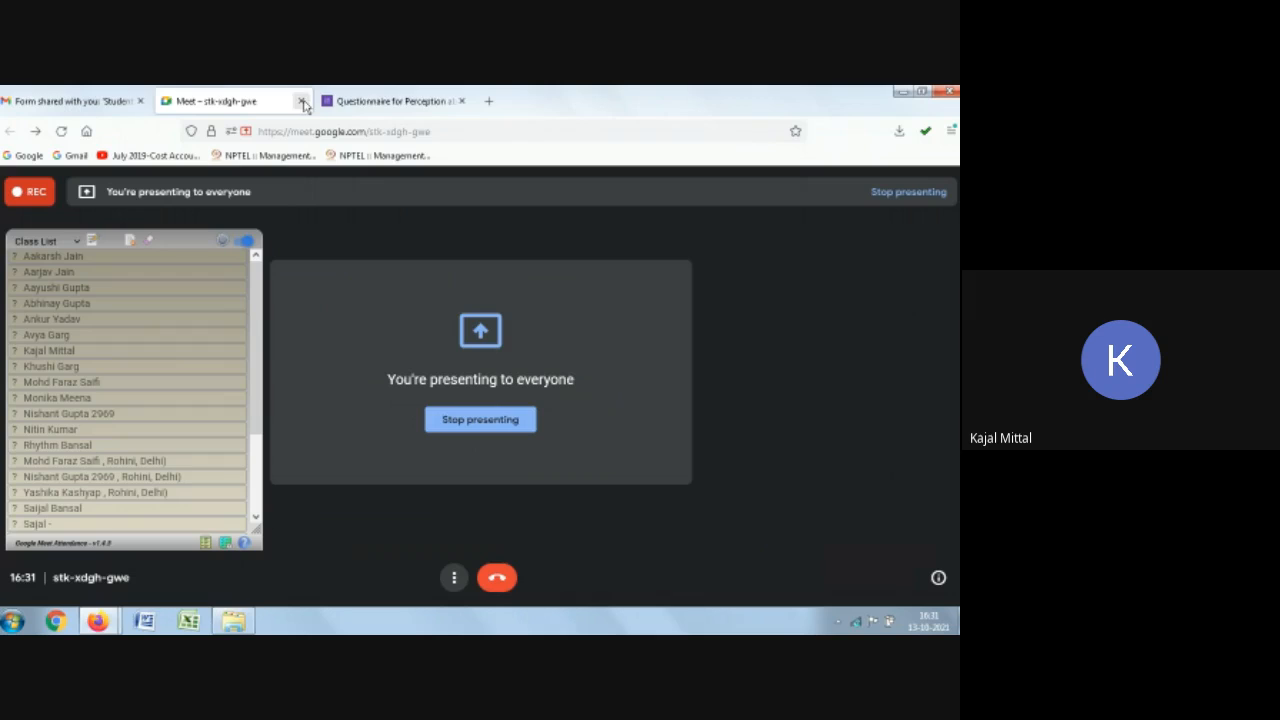
left_click(465, 424)
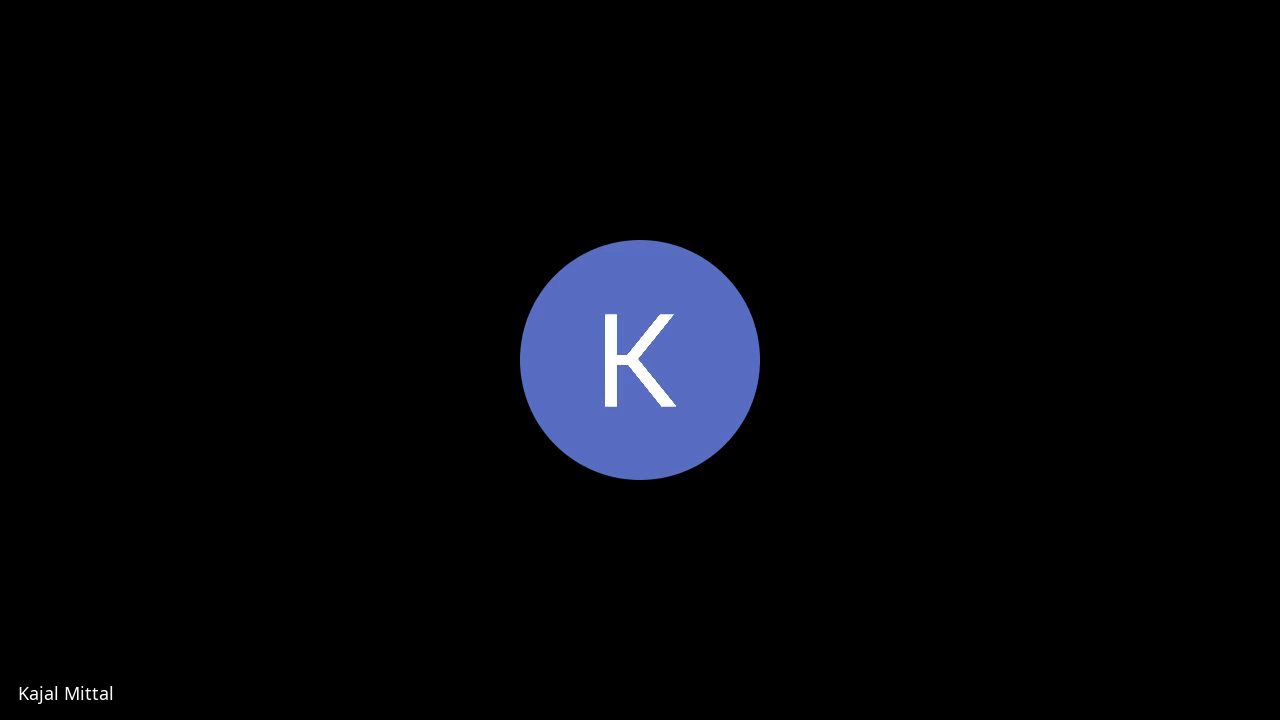